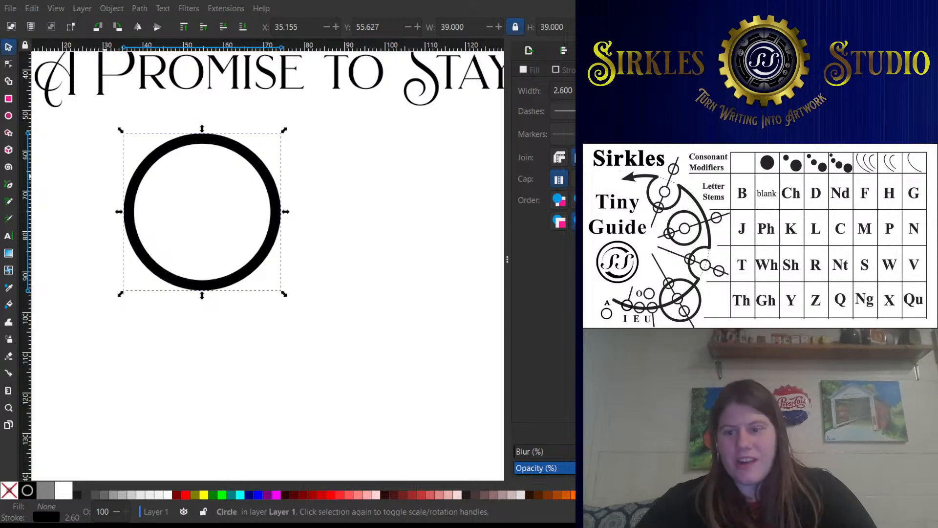
# - Delete the thick black circle below the "A Promise to Stay 6/29/2025" text
pyautogui.click(112, 183)
pyautogui.scroll(4, 419, 147)
pyautogui.scroll(-3, 362, 195)
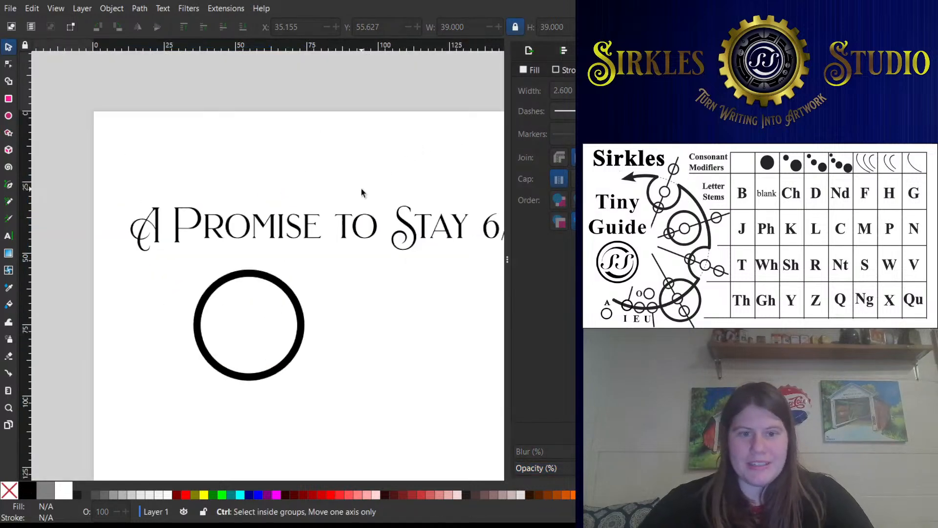
pyautogui.moveTo(348, 217); pyautogui.dragTo(243, 171)
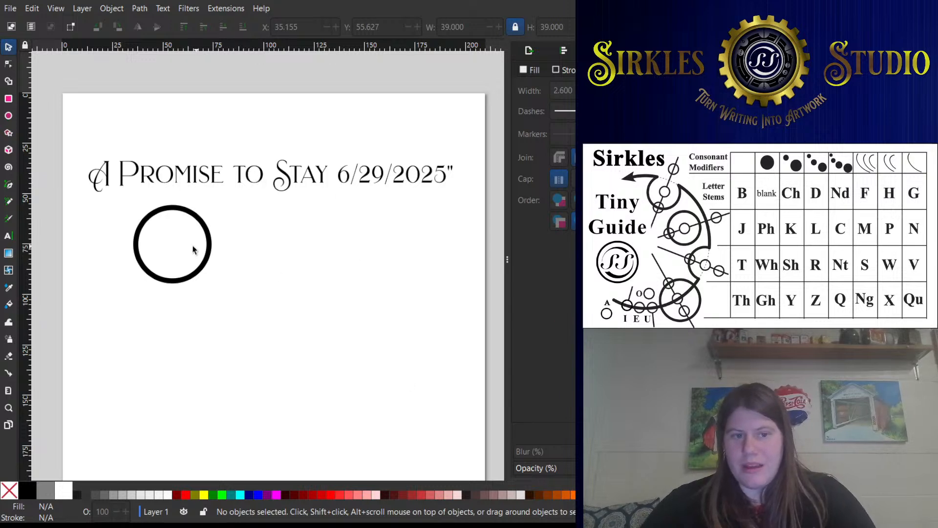
pyautogui.click(206, 223)
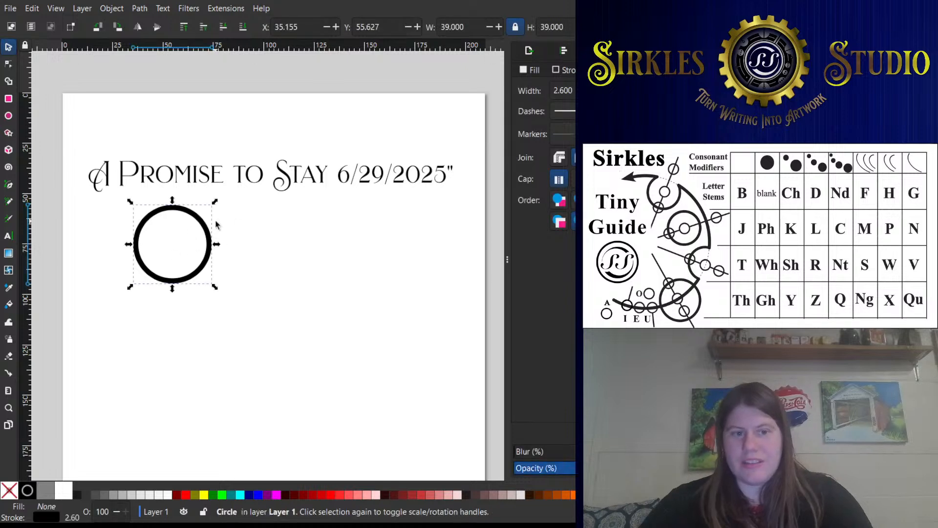
pyautogui.press('Delete')
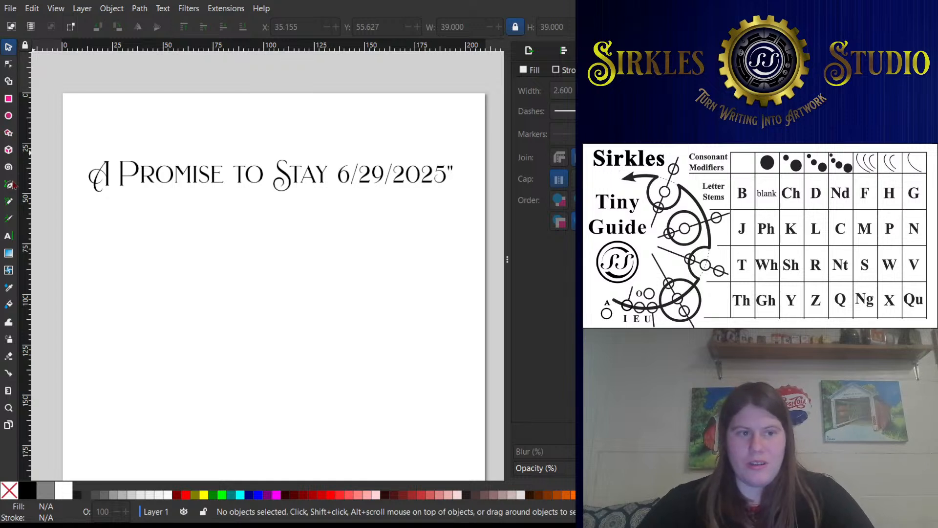
# - Draw a circle with a radius of about 32.5 mm and move it clear of the text, centred lower on the page
pyautogui.click(8, 116)
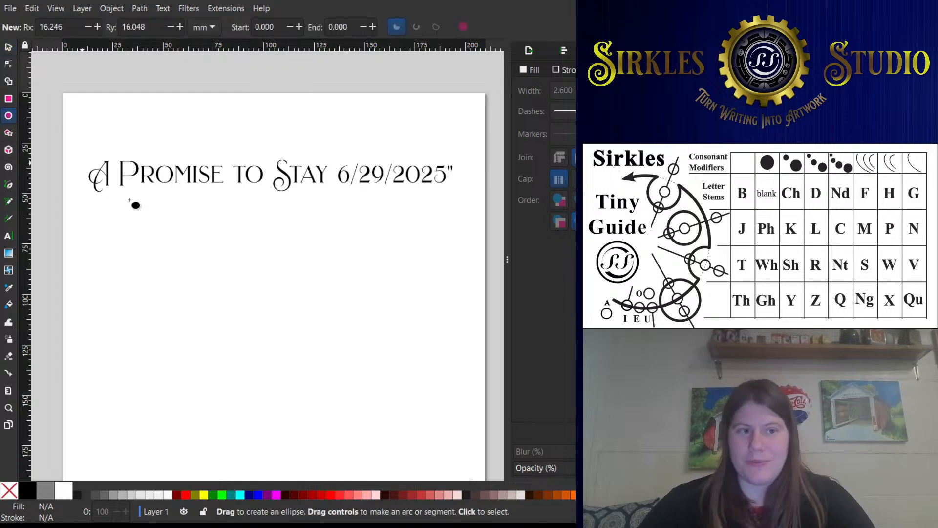
pyautogui.moveTo(166, 247)
pyautogui.mouseDown()
pyautogui.moveTo(222, 299)
pyautogui.moveTo(233, 329)
pyautogui.moveTo(242, 260)
pyautogui.moveTo(281, 300)
pyautogui.moveTo(198, 296)
pyautogui.mouseUp()
pyautogui.hotkey('ctrl', 'z')
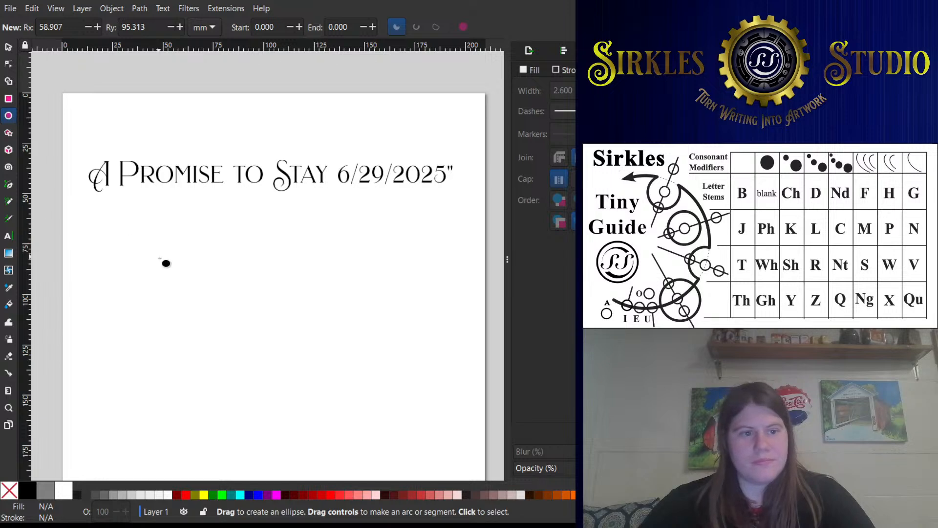
pyautogui.moveTo(165, 262); pyautogui.dragTo(245, 326)
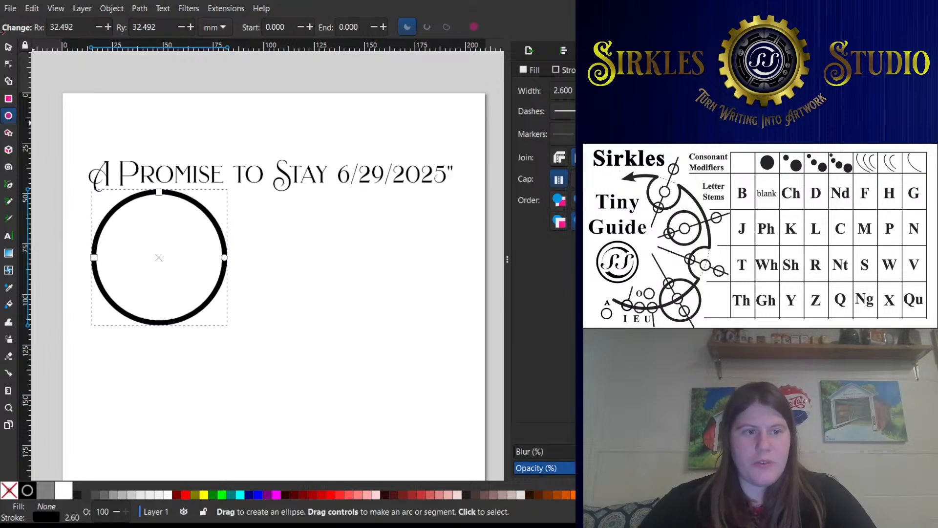
pyautogui.click(8, 47)
pyautogui.moveTo(212, 221); pyautogui.dragTo(237, 293)
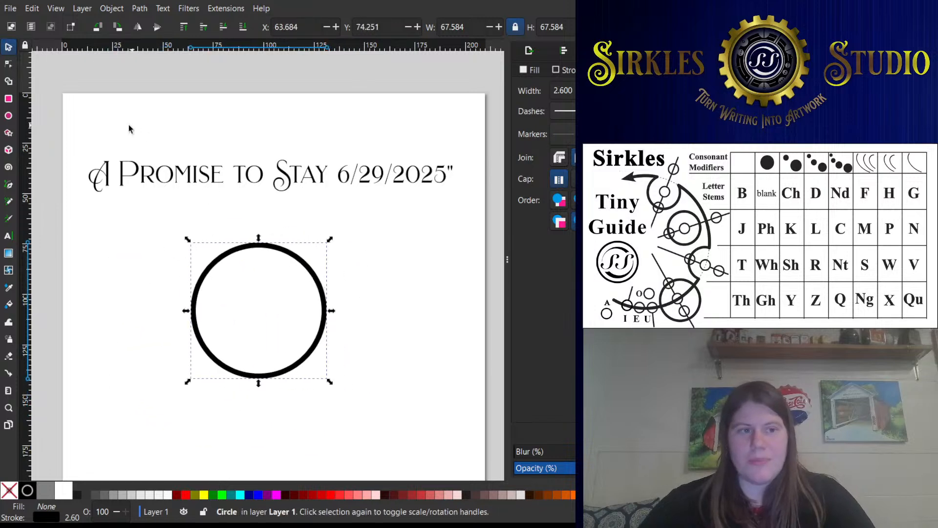
# - Draw a small ellipse beside the circle, cut it into a pie segment ending at about 271.5°, and draw more such segments around the page
pyautogui.click(9, 115)
pyautogui.moveTo(296, 214); pyautogui.dragTo(332, 216)
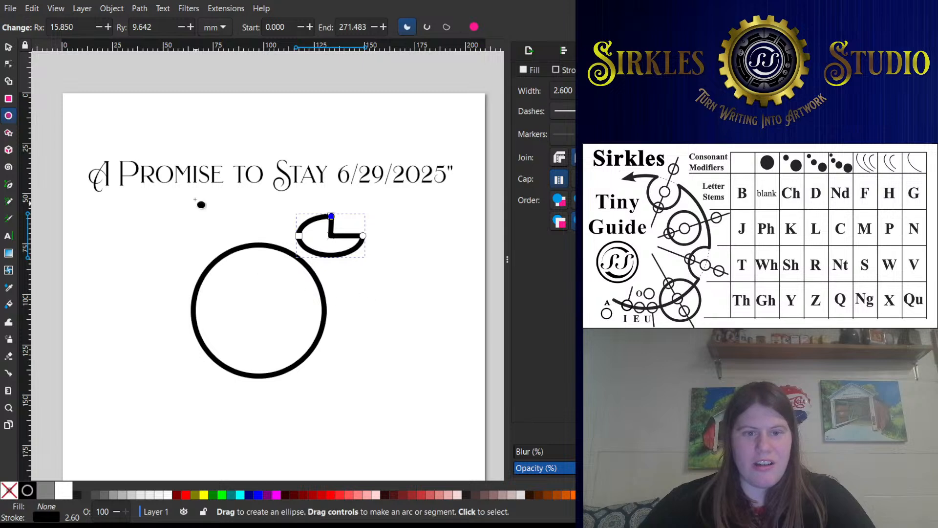
pyautogui.click(8, 98)
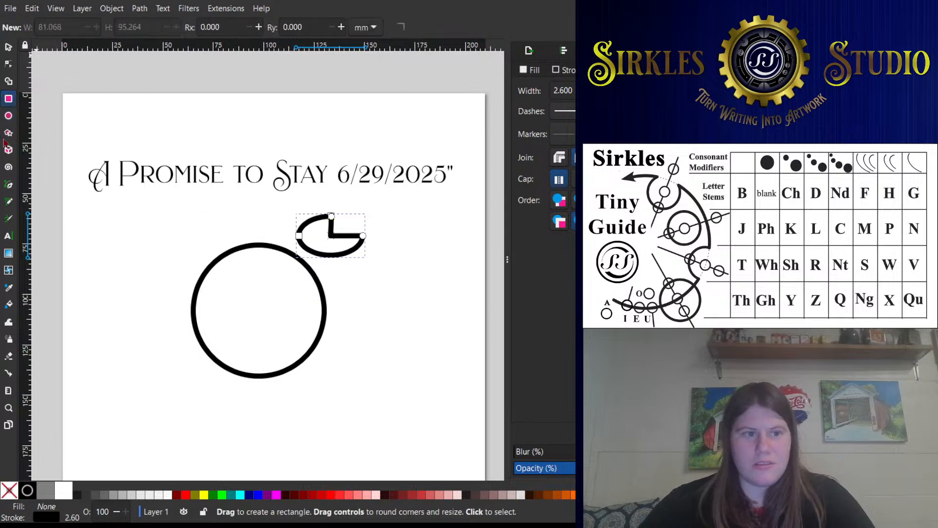
pyautogui.click(8, 116)
pyautogui.moveTo(389, 263); pyautogui.dragTo(459, 319)
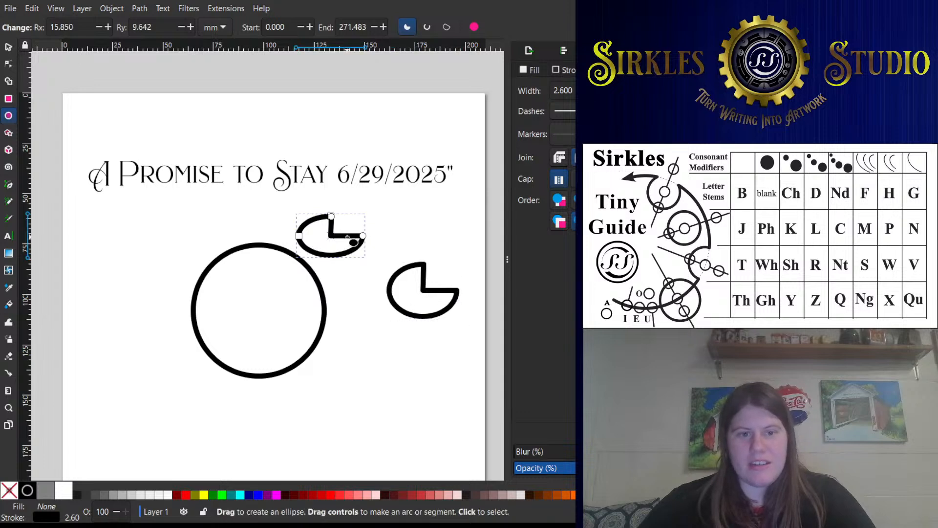
pyautogui.moveTo(157, 224); pyautogui.dragTo(110, 286)
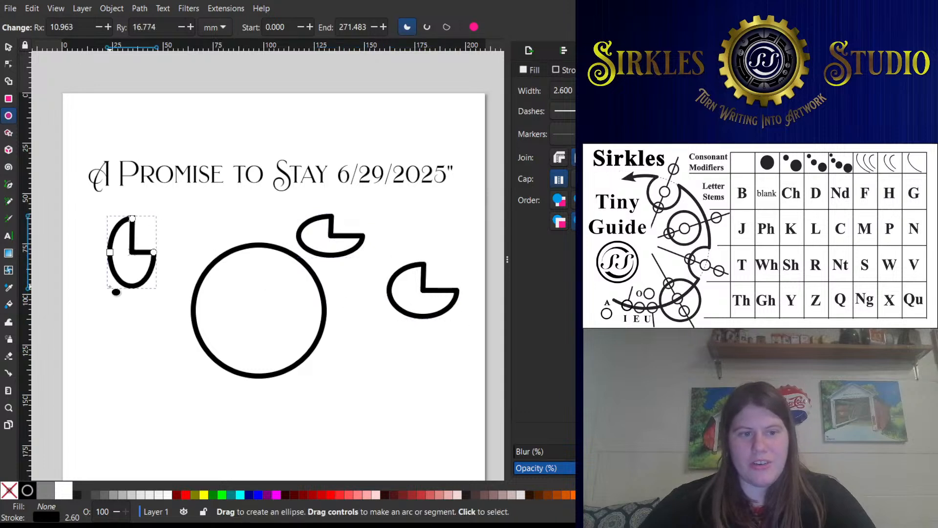
pyautogui.moveTo(228, 227); pyautogui.dragTo(349, 228)
# - Undo the extra segments and restore the first pie segment to a whole ellipse
pyautogui.hotkey('ctrl', 'z')
pyautogui.hotkey('ctrl', 'z')
pyautogui.hotkey('ctrl', 'z')
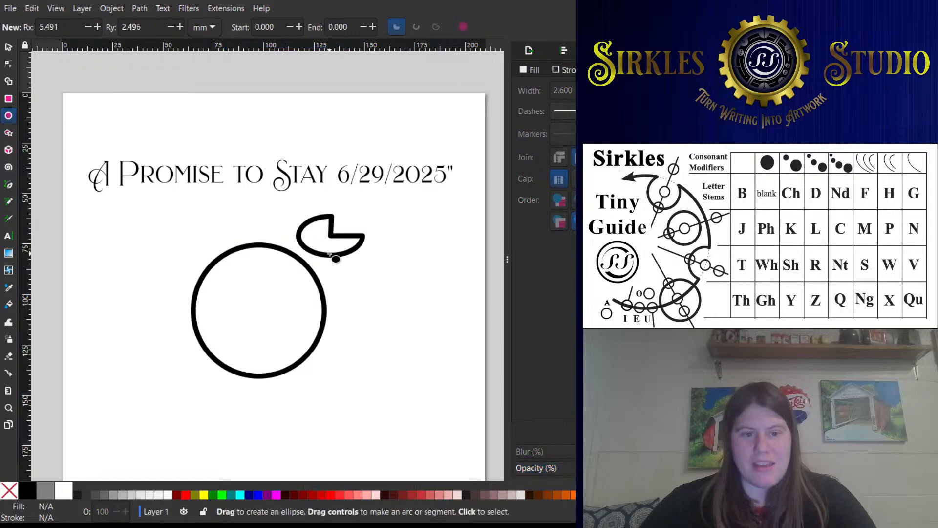
pyautogui.click(328, 253)
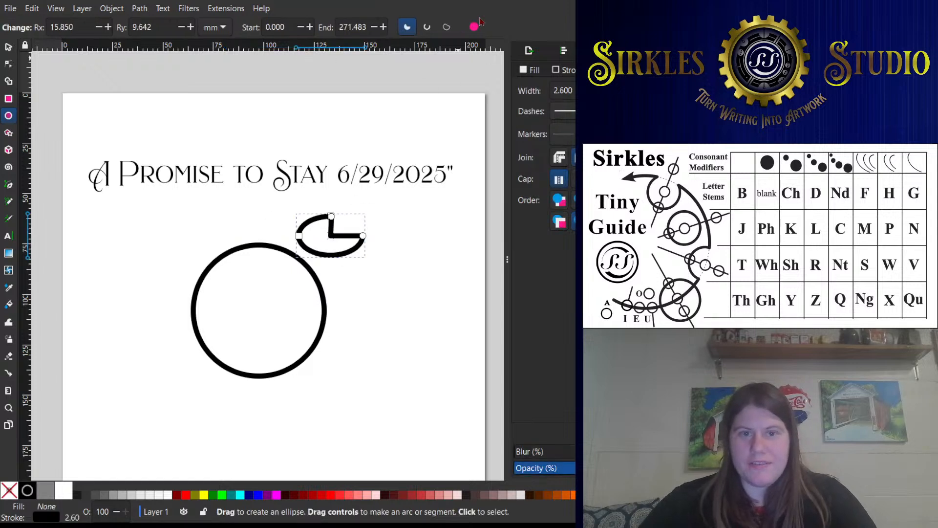
pyautogui.click(477, 27)
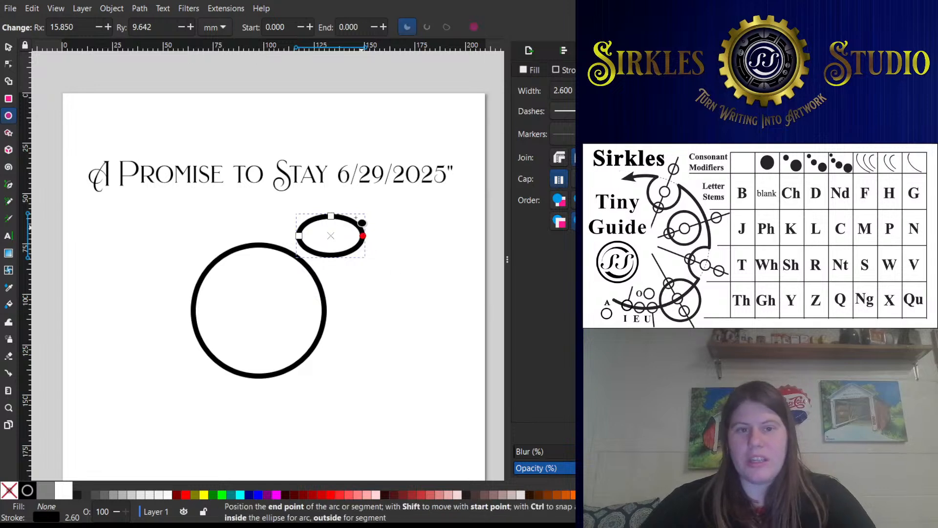
# - Open the ellipse as a segment to about 272.8° and as an arc to about 332°, making it whole each time, and delete it
pyautogui.moveTo(362, 236); pyautogui.dragTo(333, 198)
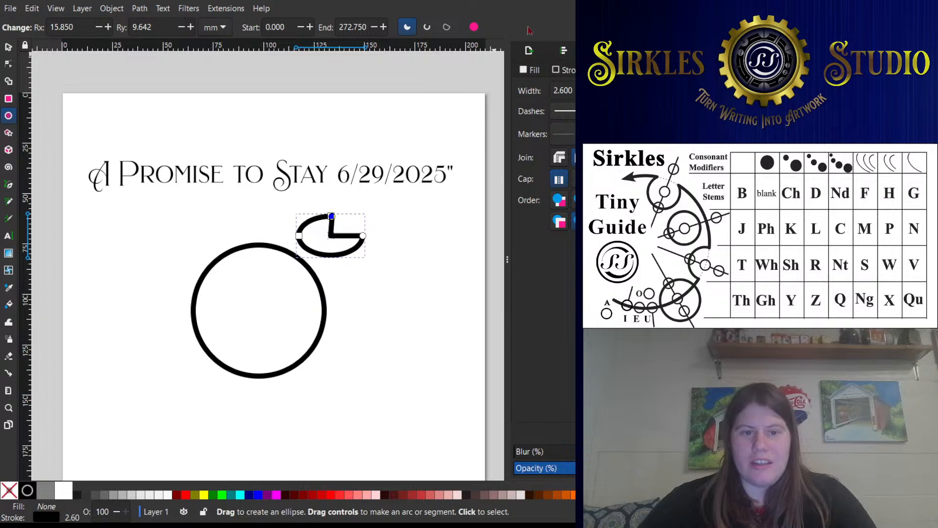
pyautogui.click(476, 27)
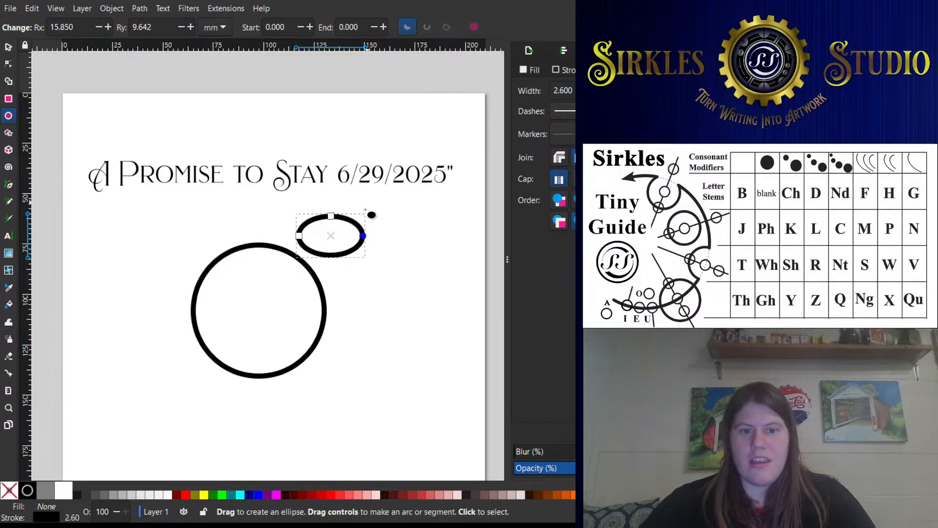
pyautogui.moveTo(363, 236)
pyautogui.mouseDown()
pyautogui.moveTo(310, 247)
pyautogui.moveTo(340, 226)
pyautogui.moveTo(325, 268)
pyautogui.moveTo(318, 218)
pyautogui.moveTo(353, 230)
pyautogui.mouseUp()
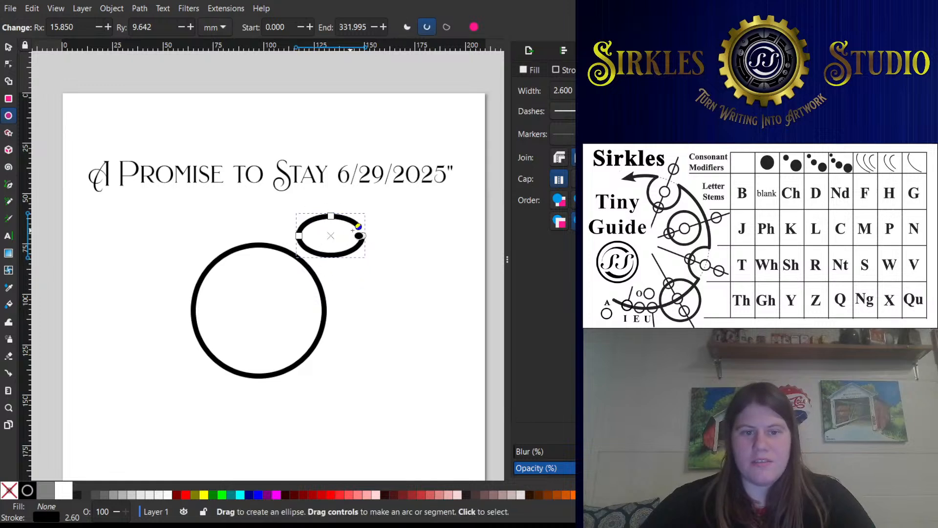
pyautogui.click(474, 27)
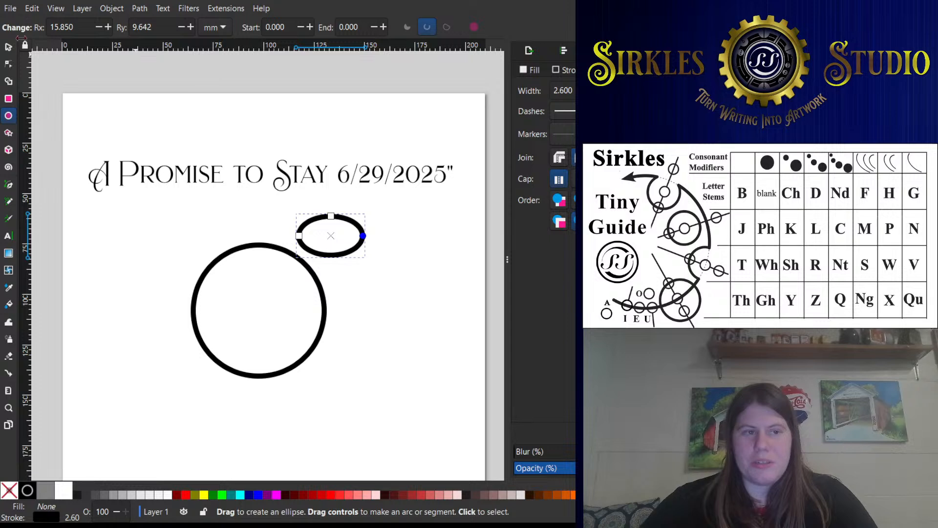
pyautogui.click(9, 46)
pyautogui.press('Delete')
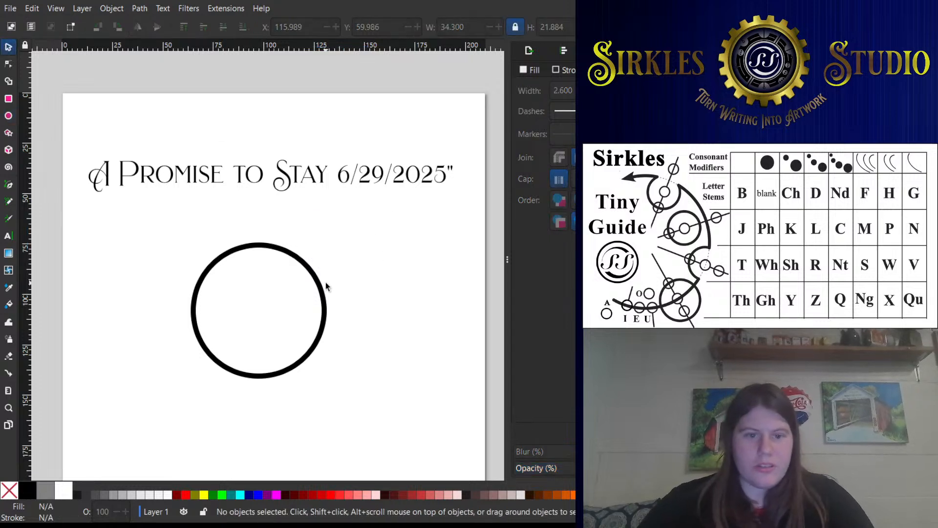
# - Enlarge the stroke style settings area until all its options fit, and select the circle
pyautogui.click(325, 298)
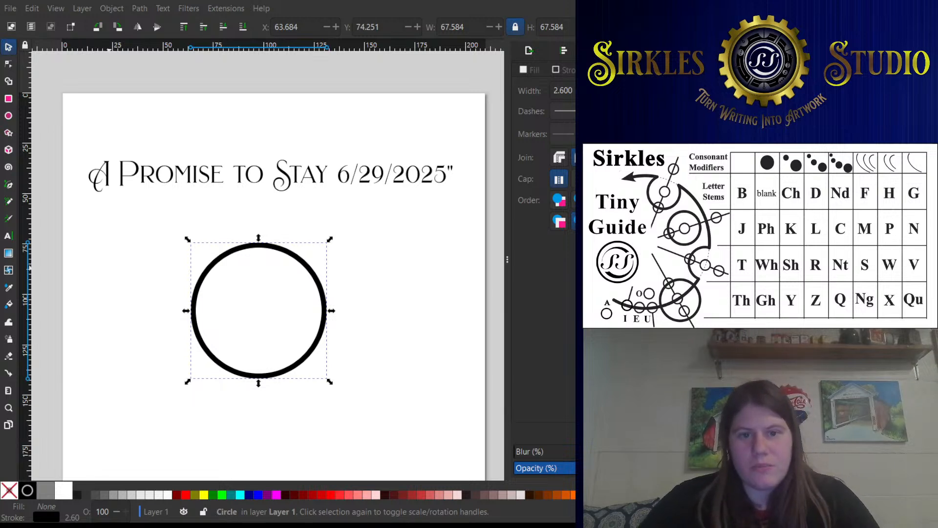
pyautogui.click(268, 229)
pyautogui.moveTo(791, 264); pyautogui.dragTo(684, 264)
pyautogui.scroll(-2, 324, 300)
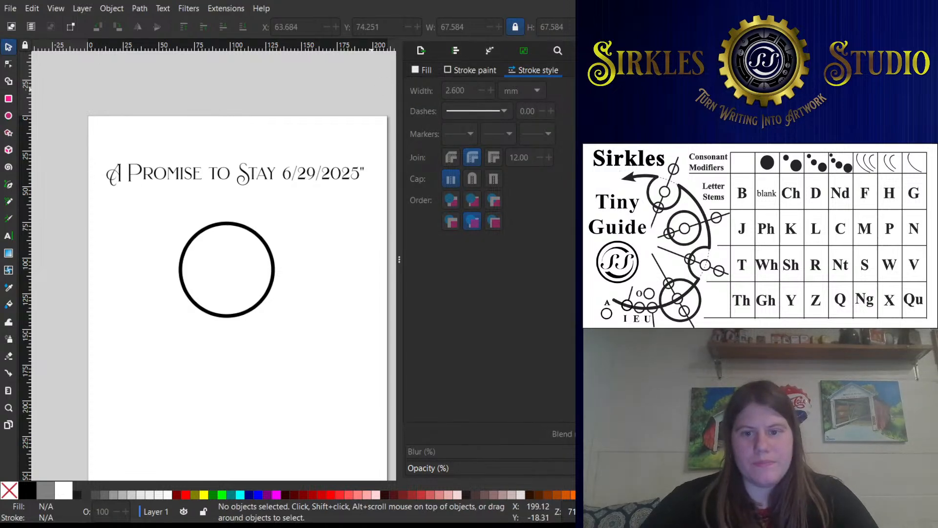
pyautogui.moveTo(684, 259); pyautogui.dragTo(620, 259)
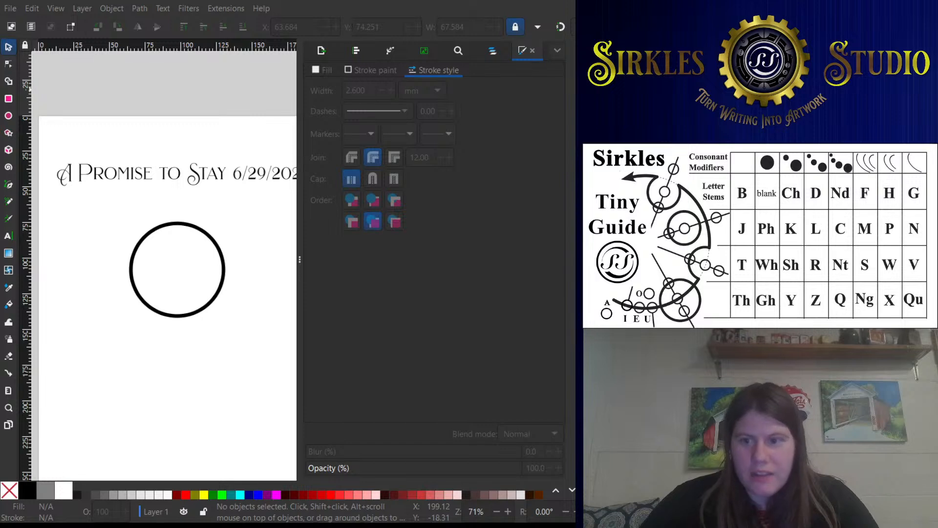
pyautogui.click(140, 169)
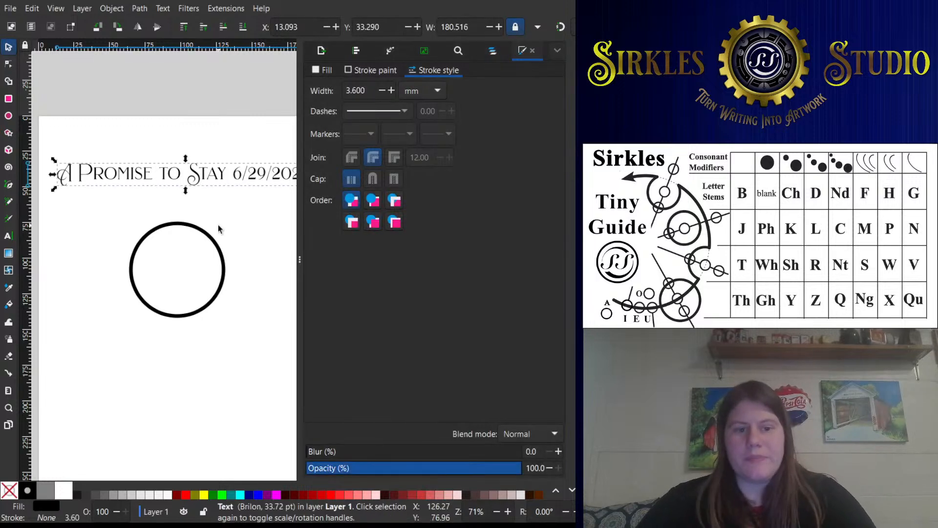
pyautogui.click(218, 225)
pyautogui.click(225, 259)
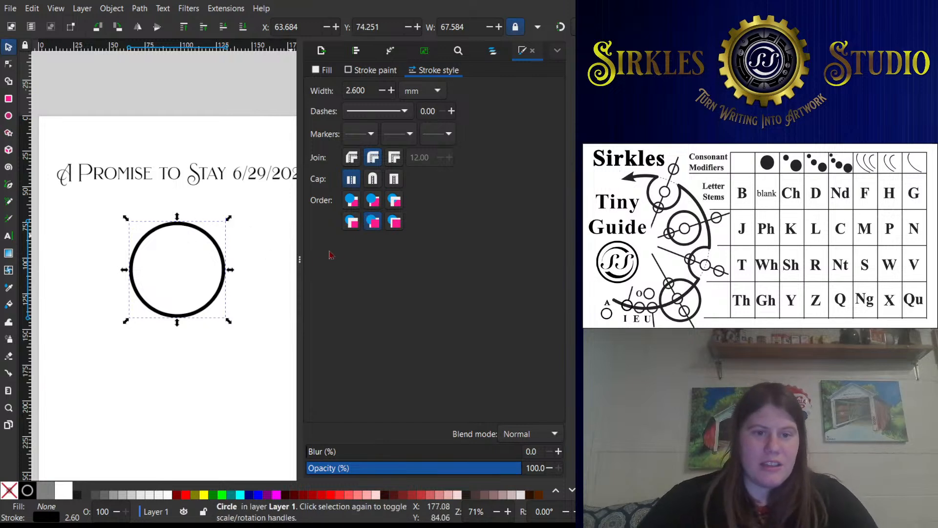
pyautogui.moveTo(299, 259); pyautogui.dragTo(398, 262)
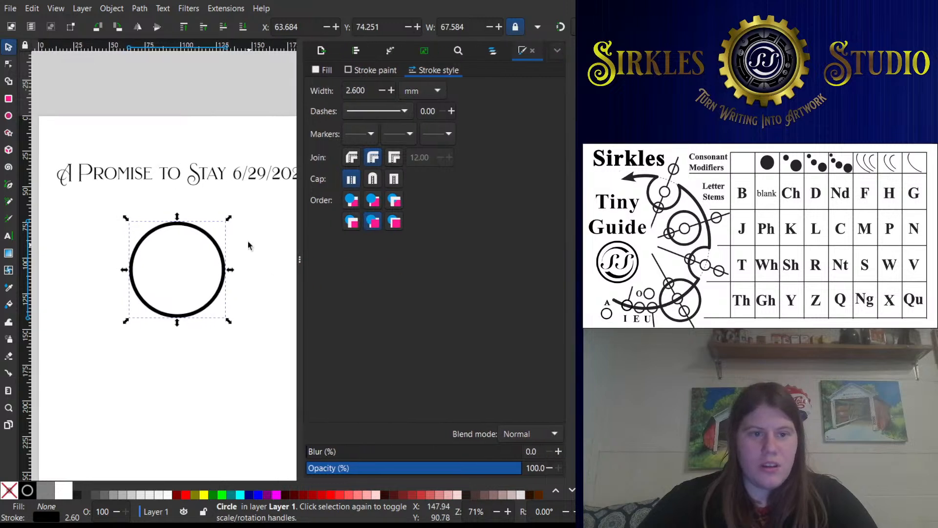
# - Scale the circle about its centre while stamping concentric copies at several sizes
pyautogui.moveTo(230, 219)
pyautogui.mouseDown()
pyautogui.moveTo(245, 210)
pyautogui.moveTo(224, 244)
pyautogui.moveTo(254, 201)
pyautogui.moveTo(260, 215)
pyautogui.moveTo(230, 256)
pyautogui.moveTo(273, 201)
pyautogui.moveTo(243, 243)
pyautogui.moveTo(268, 203)
pyautogui.moveTo(243, 230)
pyautogui.moveTo(213, 286)
pyautogui.moveTo(277, 212)
pyautogui.moveTo(292, 208)
pyautogui.moveTo(223, 232)
pyautogui.moveTo(241, 215)
pyautogui.mouseUp()
pyautogui.press('space')
pyautogui.press('space')
pyautogui.press('space')
pyautogui.press('space')
pyautogui.press('space')
# - Undo the stamped concentric copies until only the original circle is left
pyautogui.hotkey('ctrl', 'z')
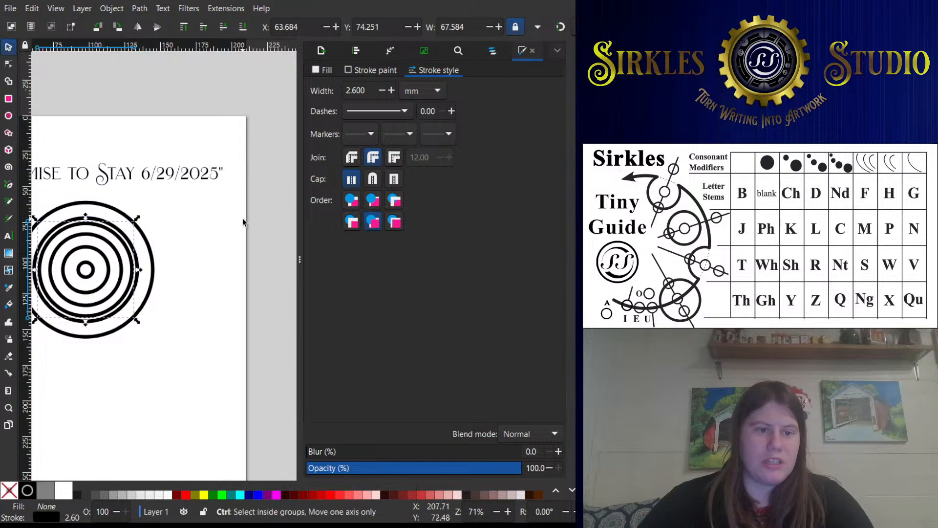
pyautogui.hotkey('ctrl', 'z')
pyautogui.hotkey('ctrl', 'z')
pyautogui.hotkey('ctrl', 'z')
pyautogui.hotkey('ctrl', 'z')
pyautogui.hotkey('ctrl', 'z')
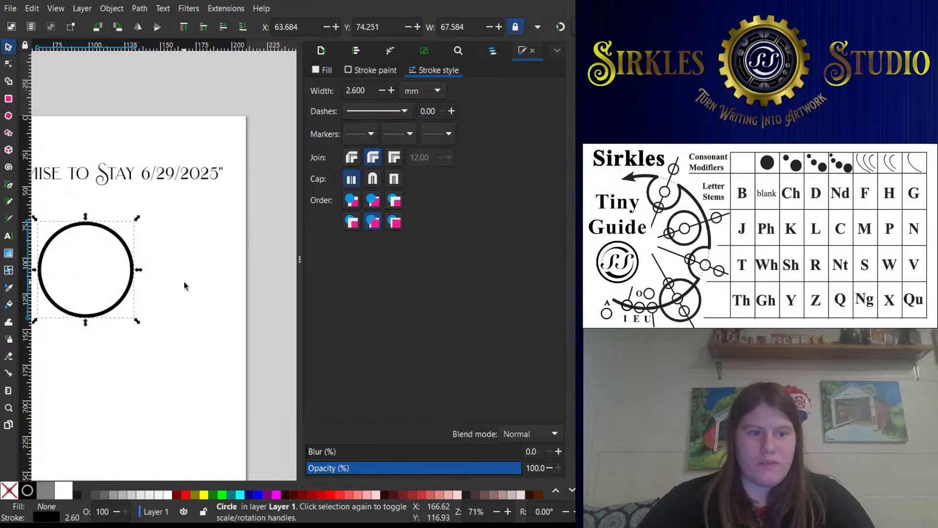
# - Enlarge the circle below the text to nearly the page width and duplicate it as a concentric inner ring about 152 mm wide
pyautogui.hscroll(2, 211, 291)
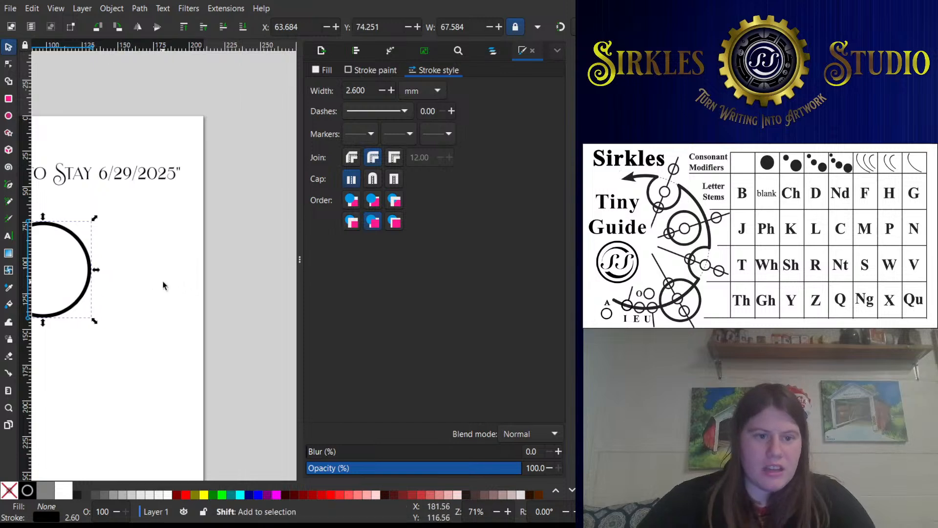
pyautogui.scroll(-2, 163, 282)
pyautogui.moveTo(120, 285); pyautogui.dragTo(216, 250)
pyautogui.scroll(1, 198, 223)
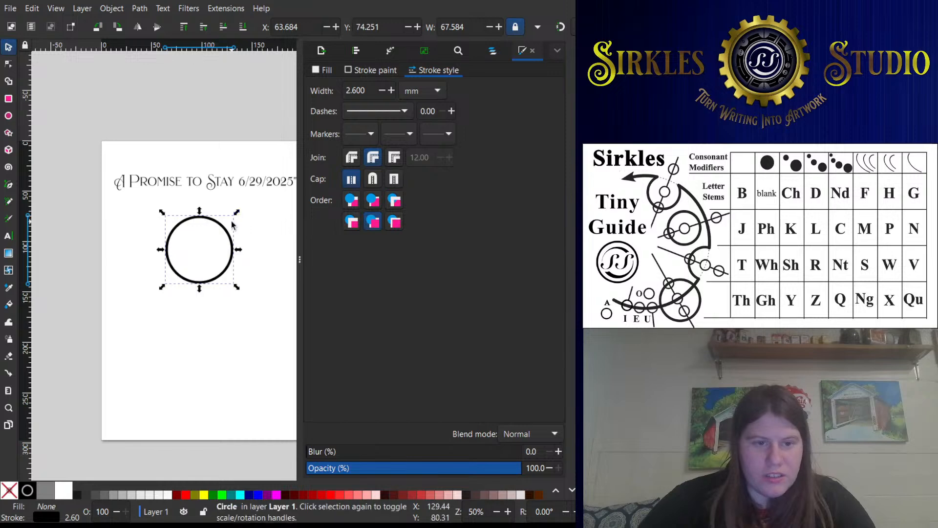
pyautogui.scroll(2, 232, 224)
pyautogui.scroll(-1, 237, 208)
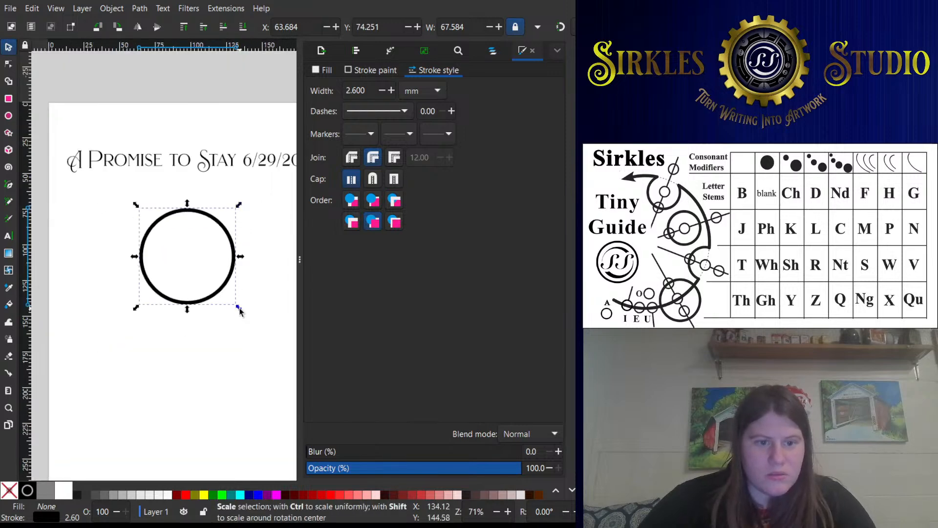
pyautogui.moveTo(239, 309); pyautogui.dragTo(290, 358)
pyautogui.moveTo(267, 320); pyautogui.dragTo(275, 413)
pyautogui.moveTo(95, 240)
pyautogui.mouseDown()
pyautogui.moveTo(76, 215)
pyautogui.moveTo(83, 232)
pyautogui.mouseUp()
pyautogui.hotkey('ctrl', 'd')
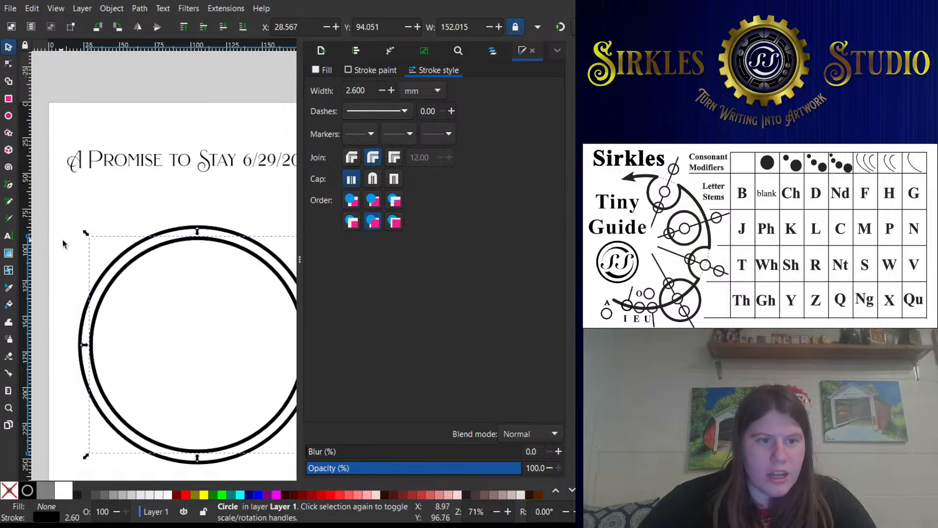
# - Shrink a further copy to a circle about 72 mm wide, slightly below and right of the rings' centre, with a 2.1 mm stroke
pyautogui.moveTo(86, 236); pyautogui.dragTo(130, 282)
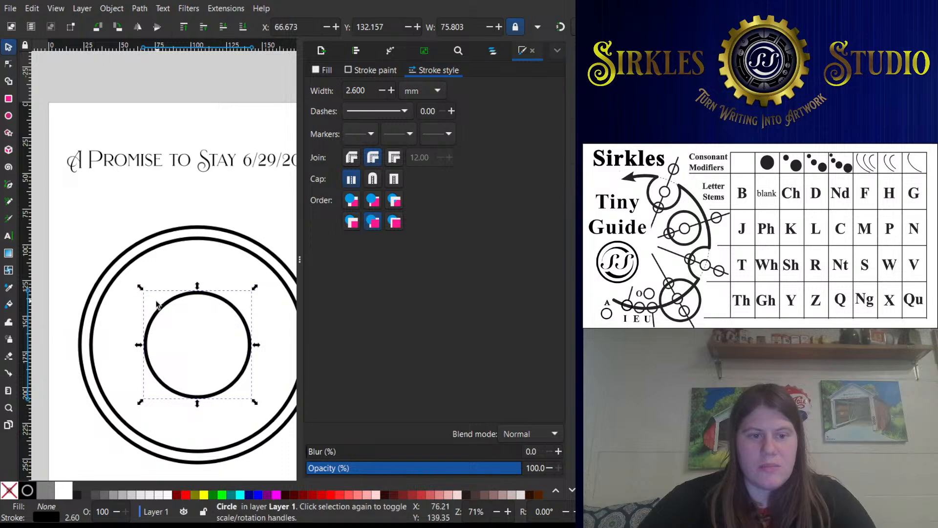
pyautogui.moveTo(141, 287); pyautogui.dragTo(160, 308)
pyautogui.moveTo(257, 400); pyautogui.dragTo(268, 423)
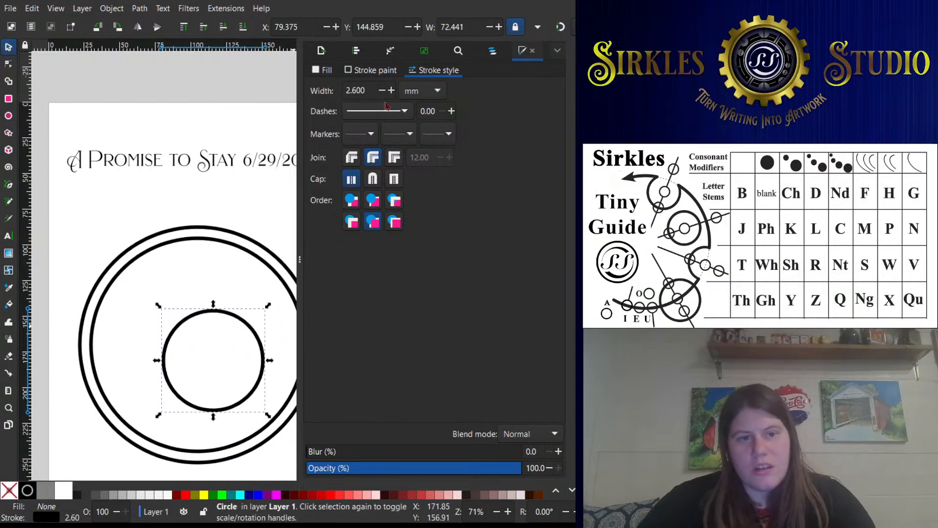
pyautogui.click(382, 91)
pyautogui.click(382, 91)
pyautogui.click(382, 91)
pyautogui.click(381, 91)
pyautogui.click(381, 90)
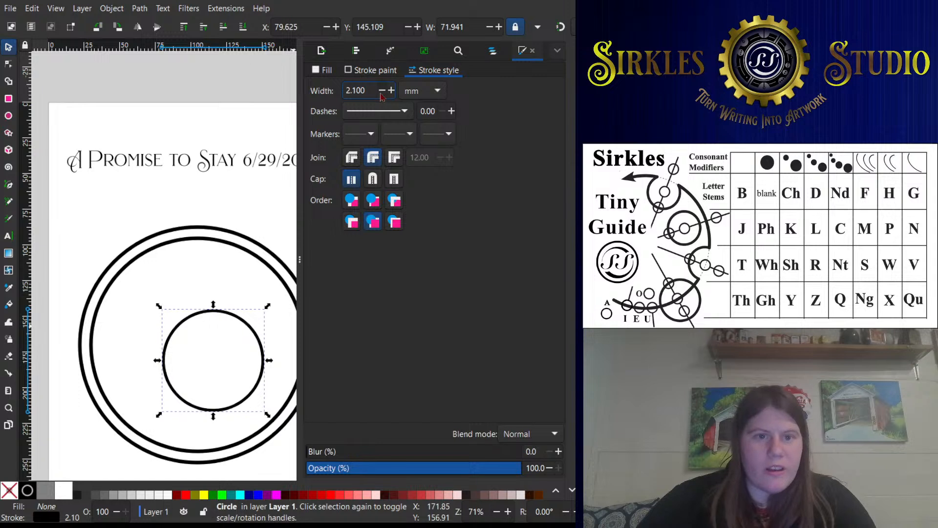
# - Reduce the small inner circle's stroke width to 1.6 mm
pyautogui.click(382, 91)
pyautogui.click(382, 91)
pyautogui.click(382, 91)
pyautogui.click(382, 91)
pyautogui.click(383, 91)
pyautogui.click(382, 91)
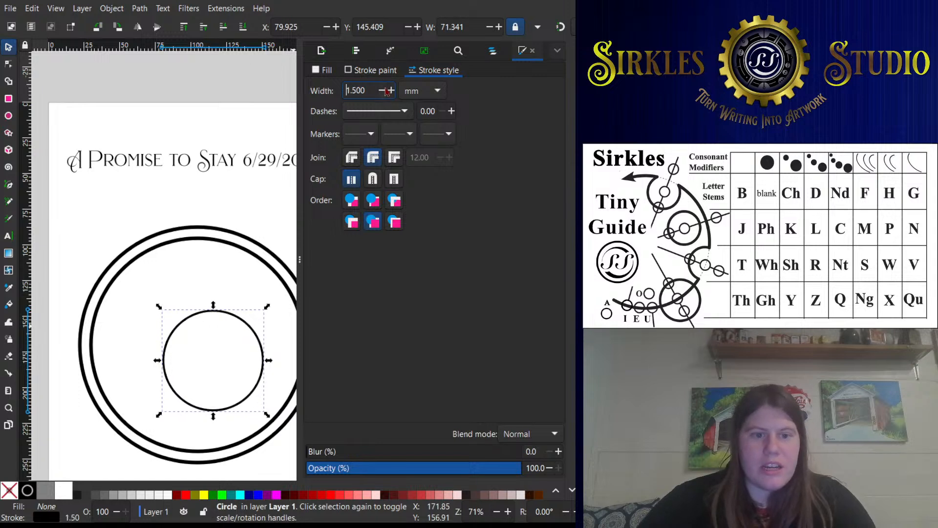
pyautogui.click(391, 91)
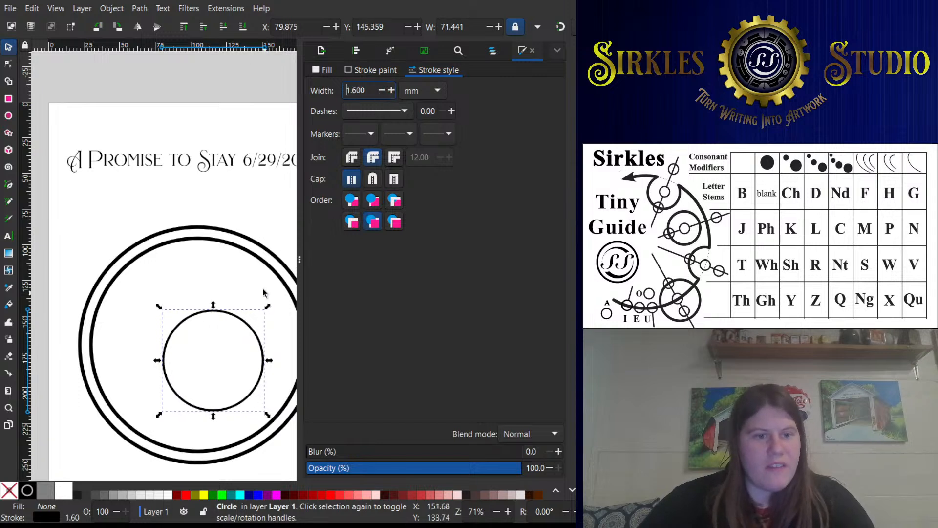
# - Enlarge the small inner circle to about 110 mm wide, close to the lower-right edge of the concentric rings
pyautogui.moveTo(270, 308); pyautogui.dragTo(229, 204)
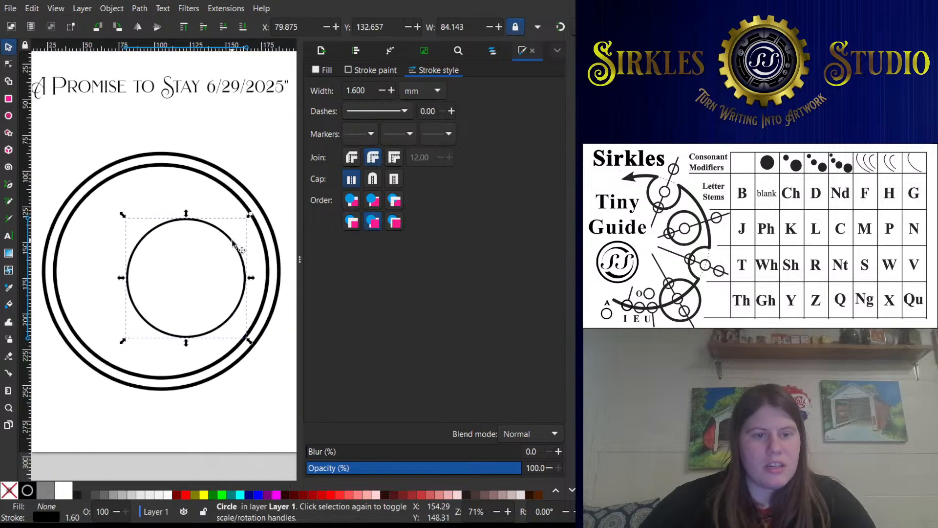
pyautogui.scroll(-1, 247, 206)
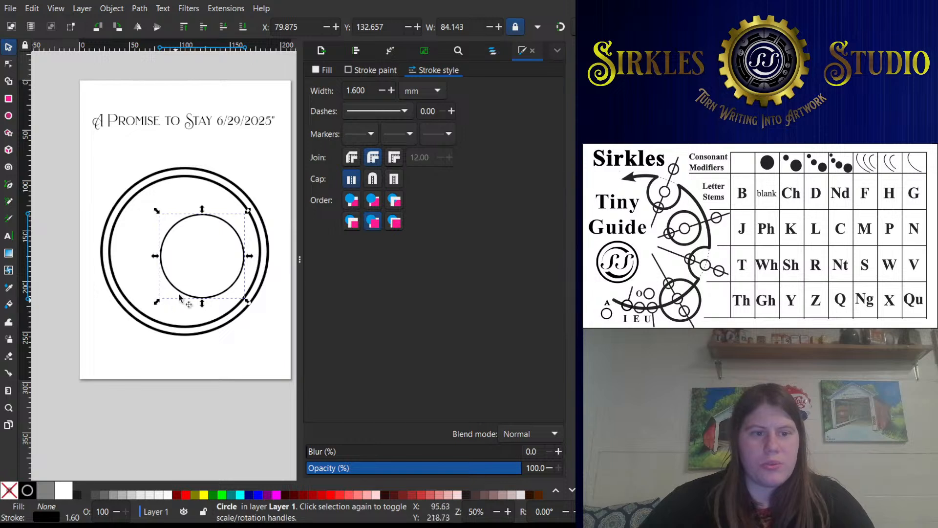
pyautogui.moveTo(248, 211); pyautogui.dragTo(227, 215)
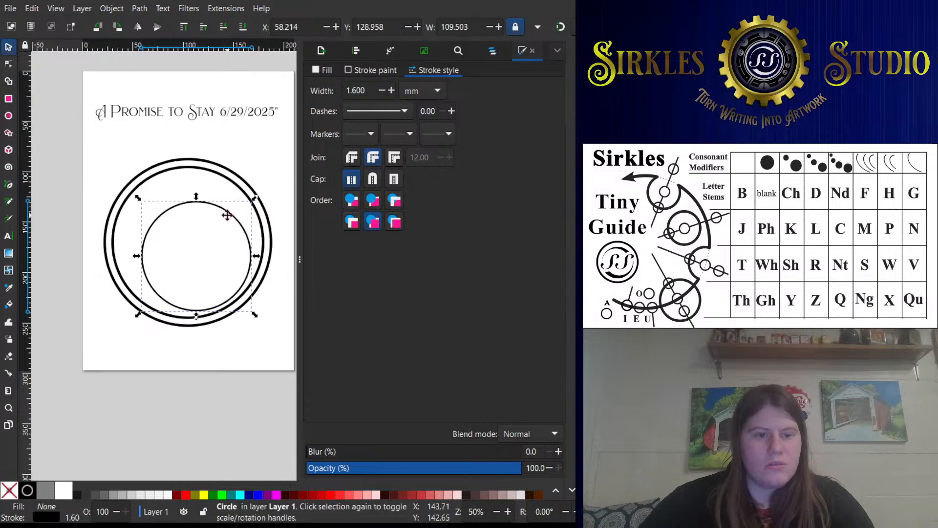
# - Set the stroke width of the 110 mm circle to 2.6 mm
pyautogui.scroll(1, 241, 182)
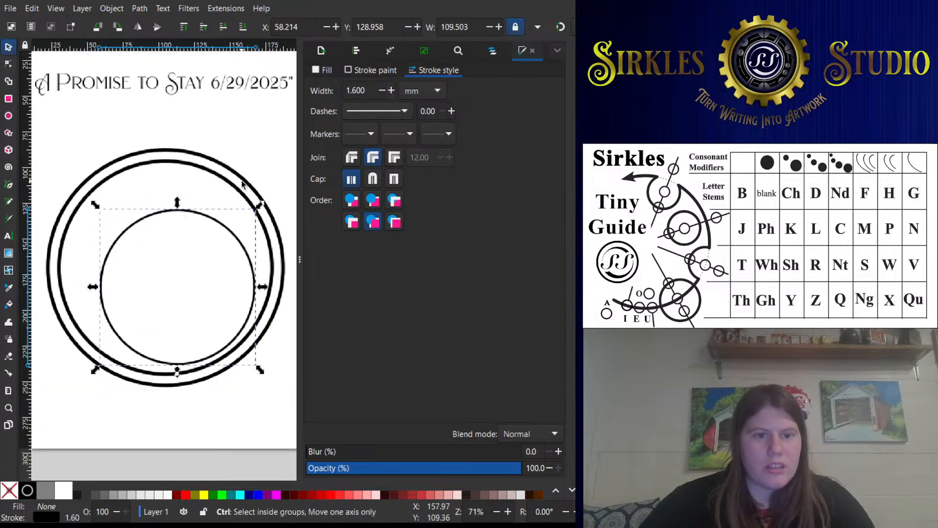
pyautogui.click(251, 199)
pyautogui.click(224, 226)
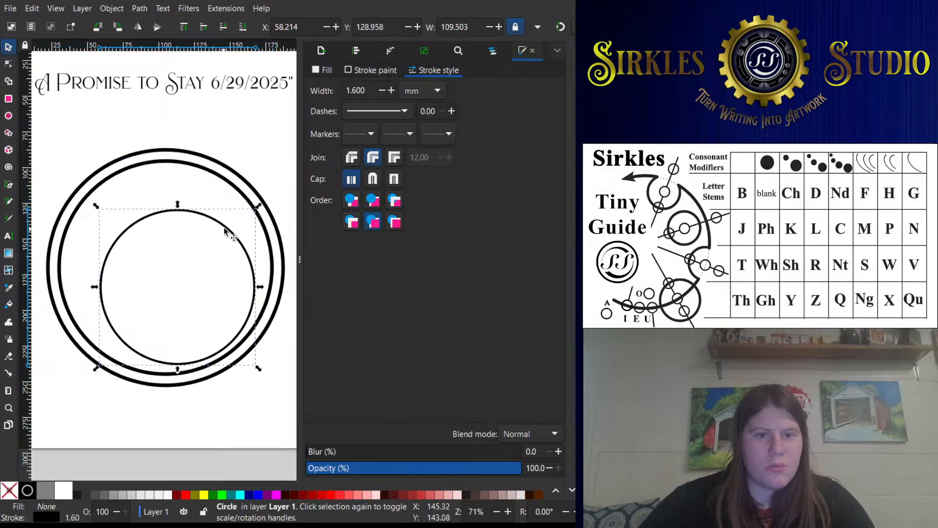
pyautogui.click(393, 93)
pyautogui.click(392, 92)
pyautogui.click(392, 93)
pyautogui.click(393, 93)
pyautogui.click(392, 92)
pyautogui.click(393, 92)
pyautogui.click(392, 92)
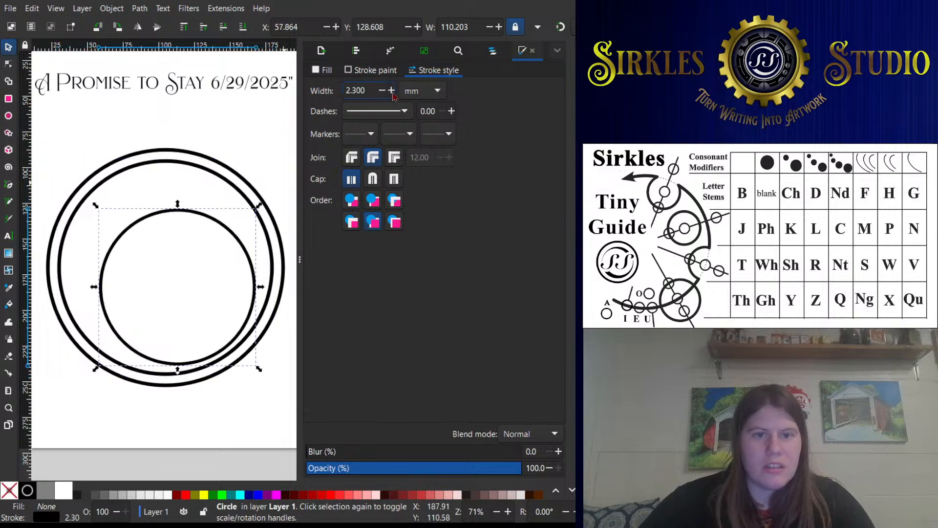
pyautogui.doubleClick(392, 92)
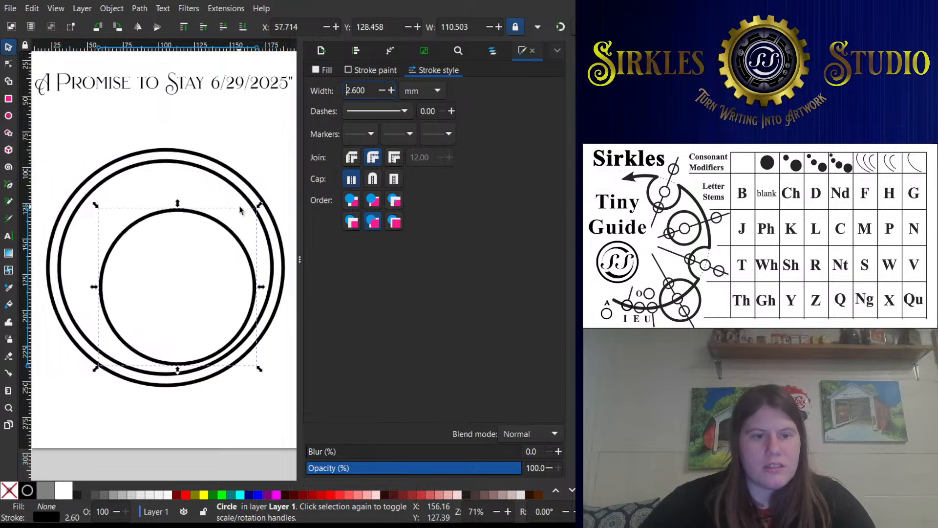
# - Duplicate the circle as a concentric inner ring about 96 mm wide and move both down and right to overlap the large rings' edge
pyautogui.moveTo(259, 204); pyautogui.dragTo(250, 215)
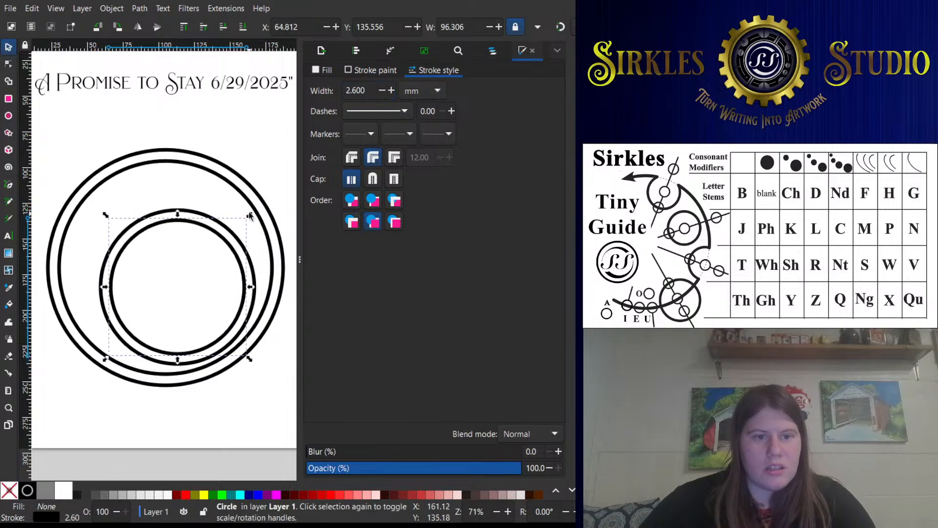
pyautogui.keyDown('shift'); pyautogui.click(238, 334); pyautogui.keyUp('shift')
pyautogui.click(8, 115)
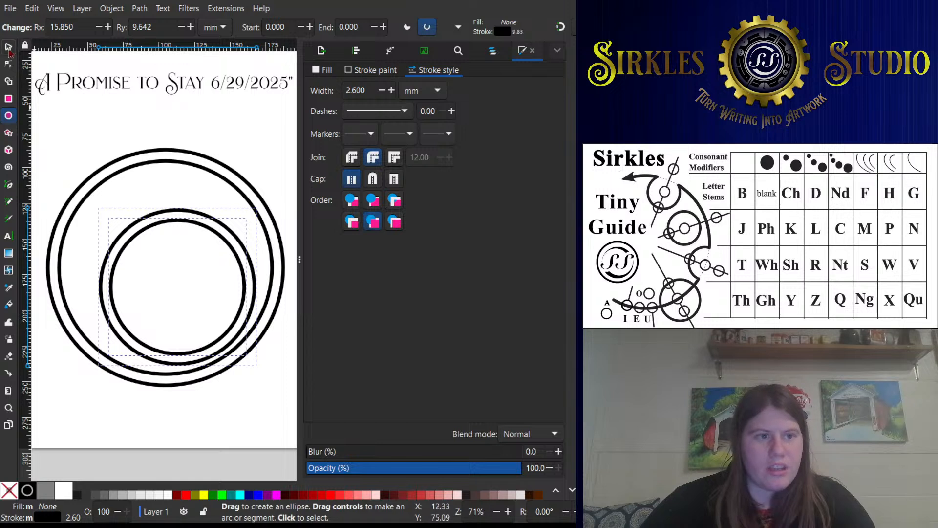
pyautogui.click(8, 47)
pyautogui.moveTo(235, 336); pyautogui.dragTo(244, 355)
pyautogui.click(214, 292)
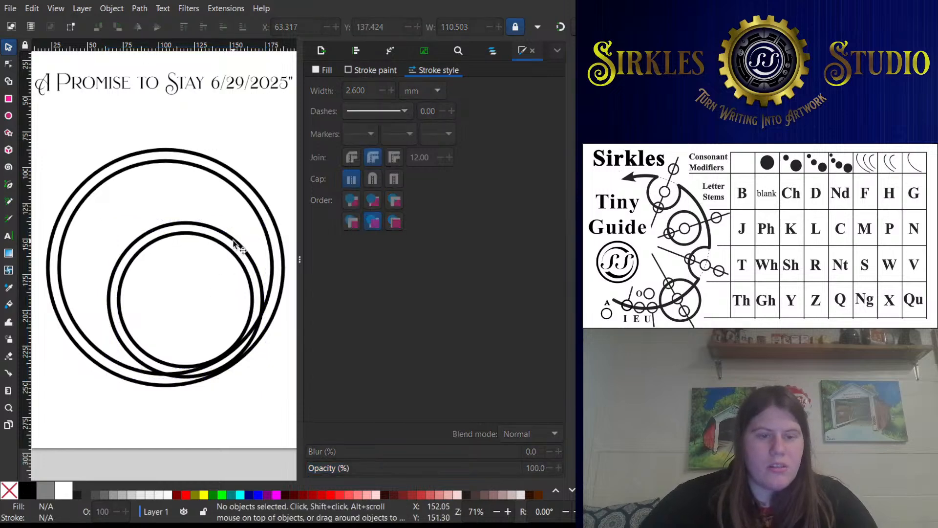
# - Subtract the 110 mm circle from the 152 mm inner ring to form a crescent-shaped path
pyautogui.click(233, 241)
pyautogui.scroll(1, 233, 242)
pyautogui.moveTo(260, 233); pyautogui.dragTo(245, 201)
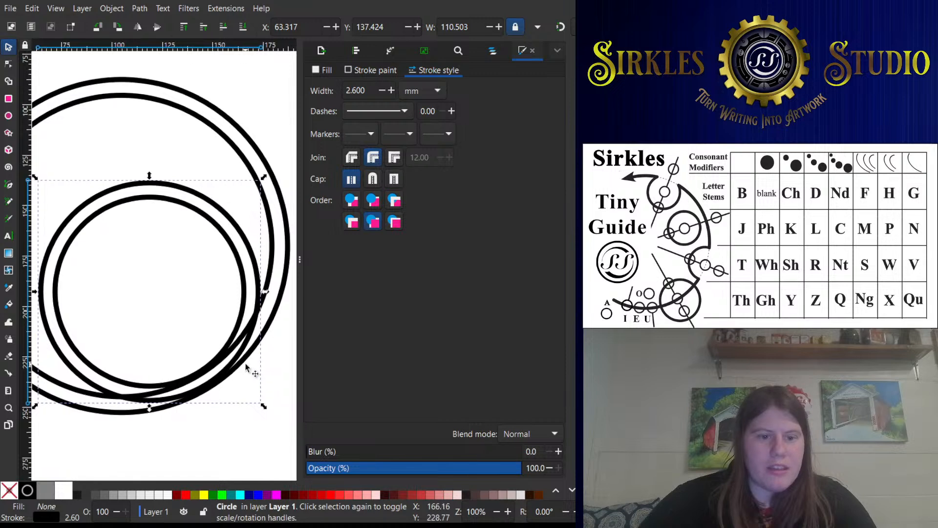
pyautogui.keyDown('shift'); pyautogui.click(270, 251); pyautogui.keyUp('shift')
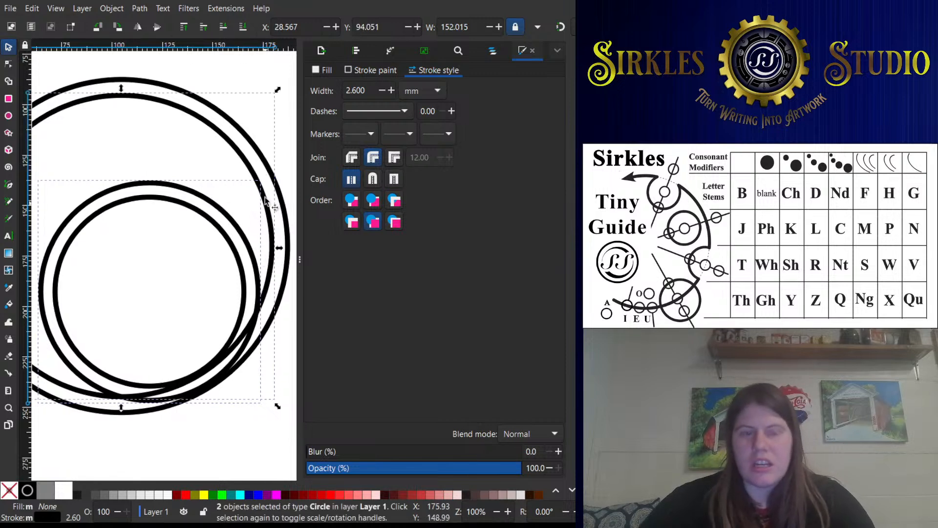
pyautogui.moveTo(244, 238); pyautogui.dragTo(249, 211)
pyautogui.hotkey('ctrl', 'z')
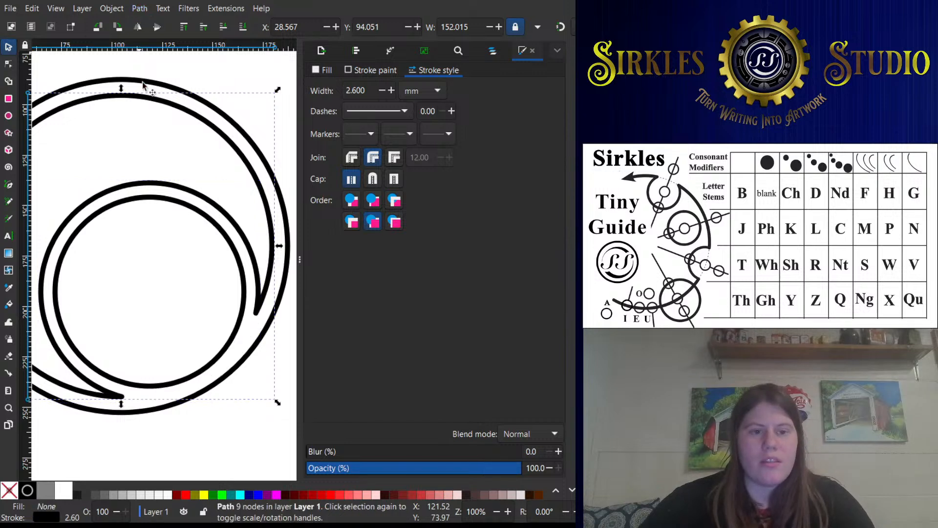
# - Combine the crescent path with the large outermost circle into one path
pyautogui.moveTo(224, 258)
pyautogui.mouseDown()
pyautogui.moveTo(291, 256)
pyautogui.moveTo(269, 230)
pyautogui.moveTo(254, 232)
pyautogui.mouseUp()
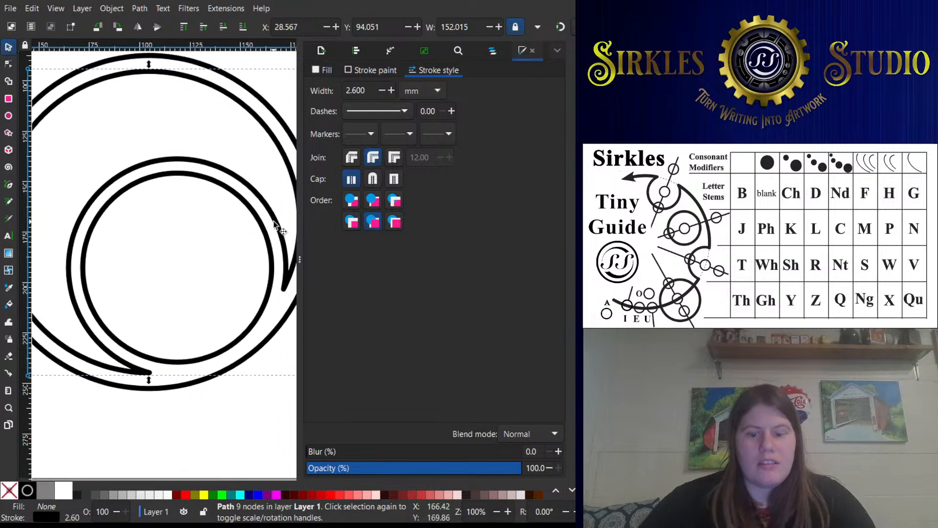
pyautogui.moveTo(274, 221); pyautogui.dragTo(244, 216)
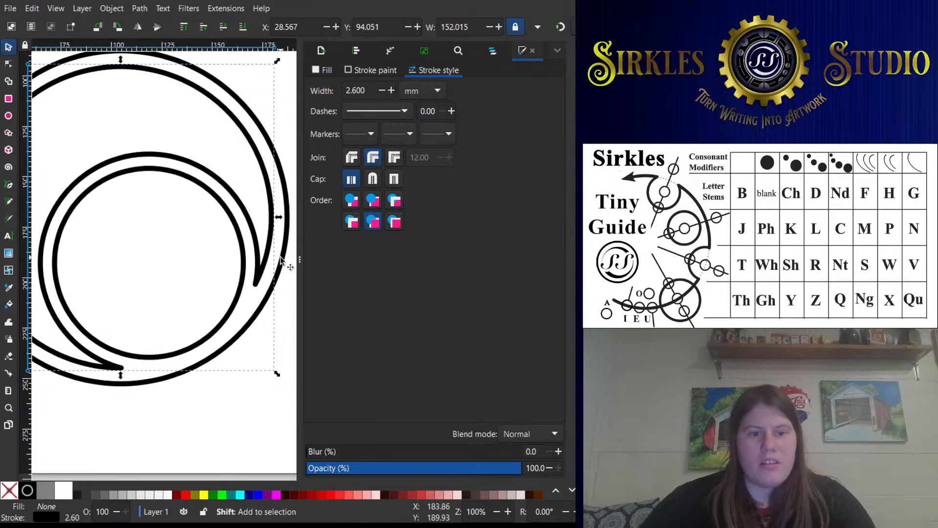
pyautogui.keyDown('shift'); pyautogui.click(282, 259); pyautogui.keyUp('shift')
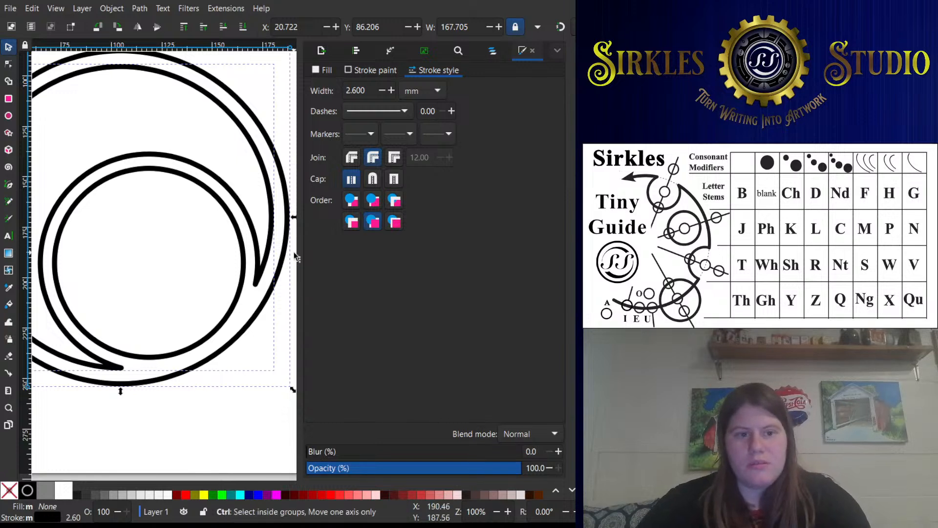
pyautogui.click(275, 272)
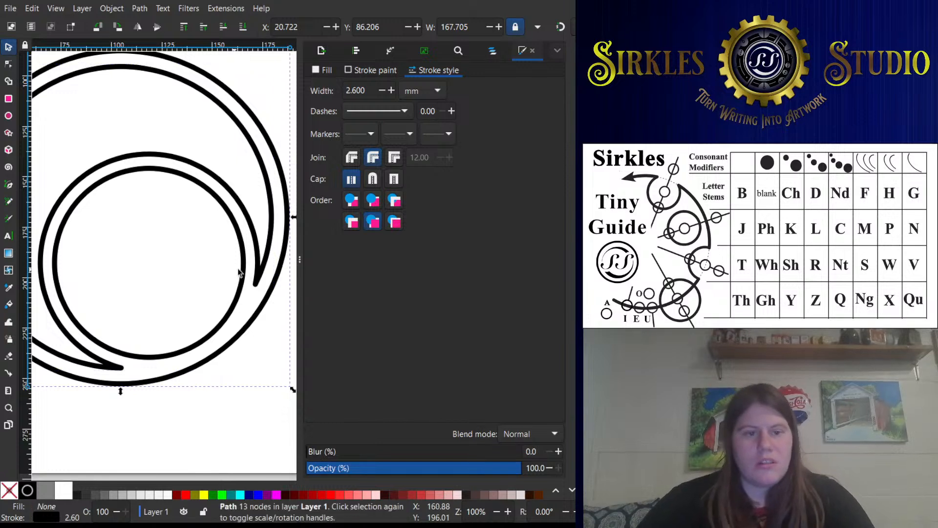
# - Try filling the combined ring path with 50% gray
pyautogui.click(254, 278)
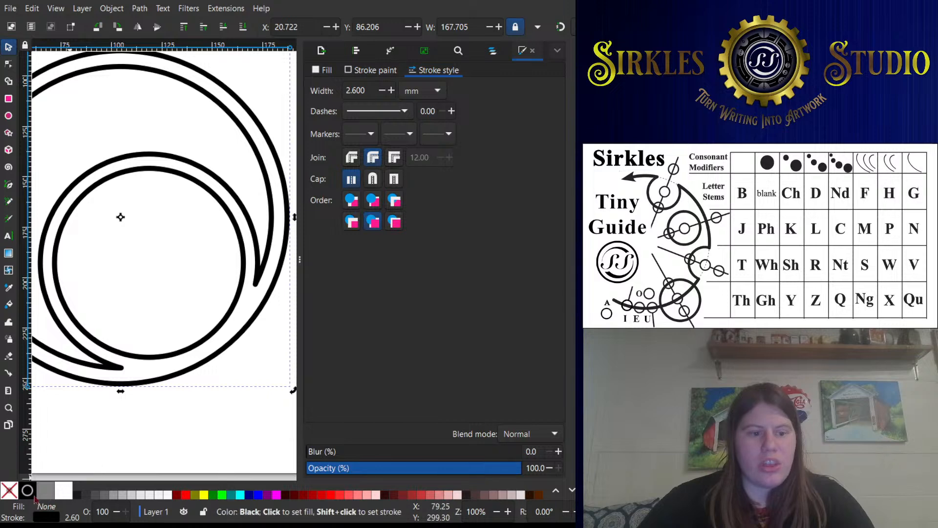
pyautogui.click(50, 498)
pyautogui.hotkey('ctrl', 'z')
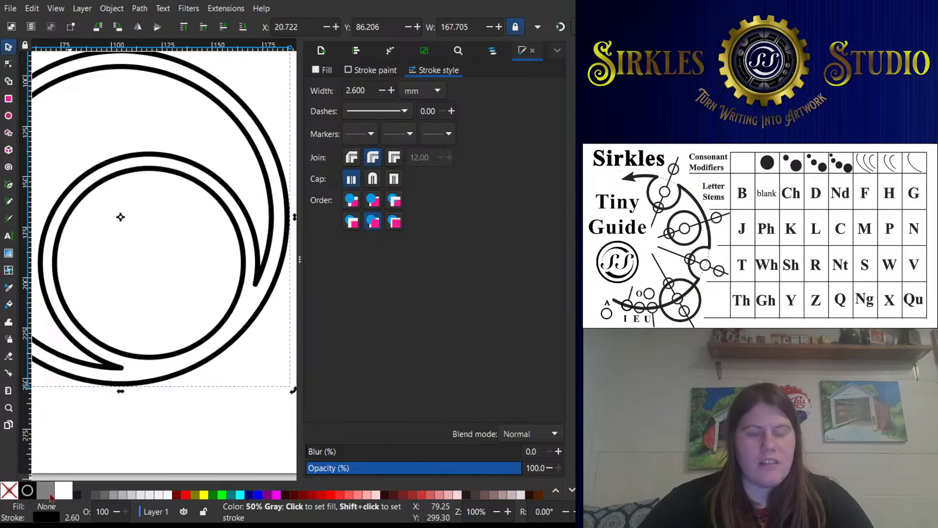
pyautogui.hotkey('ctrl', 'y')
pyautogui.hotkey('ctrl', 'z')
# - Combine a copy of the 96 mm inner circle with the ring path, keeping the original circle separate
pyautogui.moveTo(135, 365); pyautogui.dragTo(161, 366)
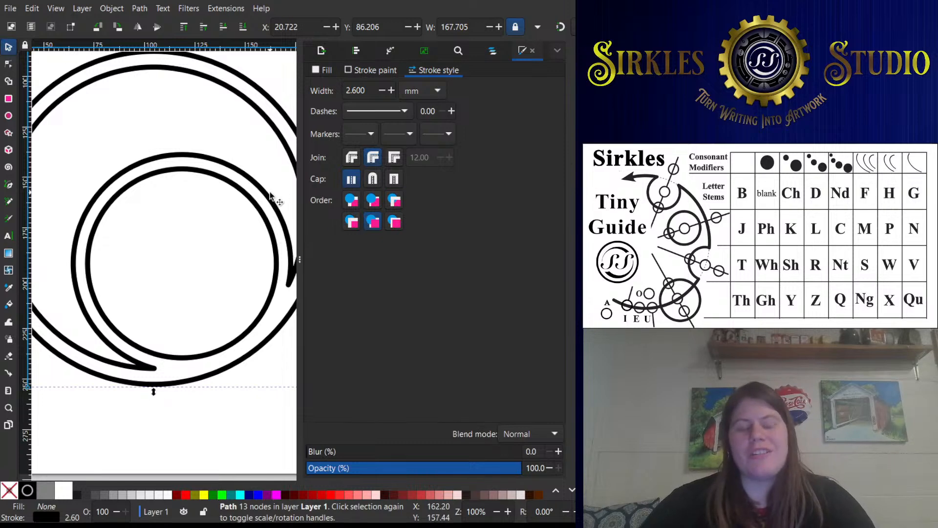
pyautogui.moveTo(270, 196); pyautogui.dragTo(255, 205)
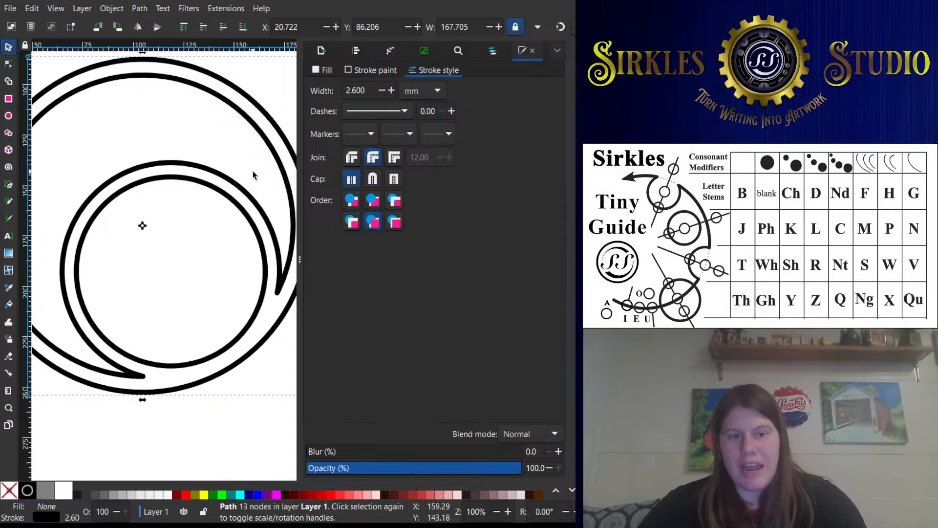
pyautogui.click(227, 196)
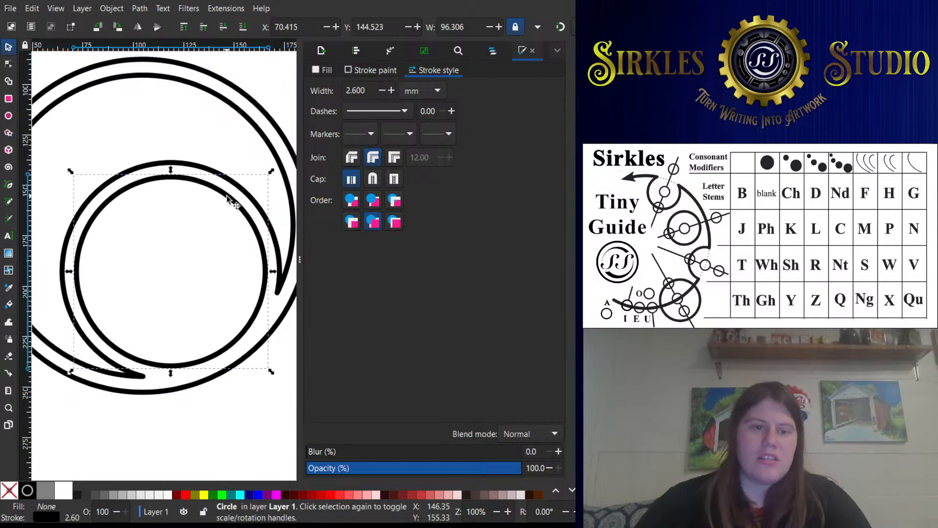
pyautogui.keyDown('shift'); pyautogui.click(254, 207); pyautogui.keyUp('shift')
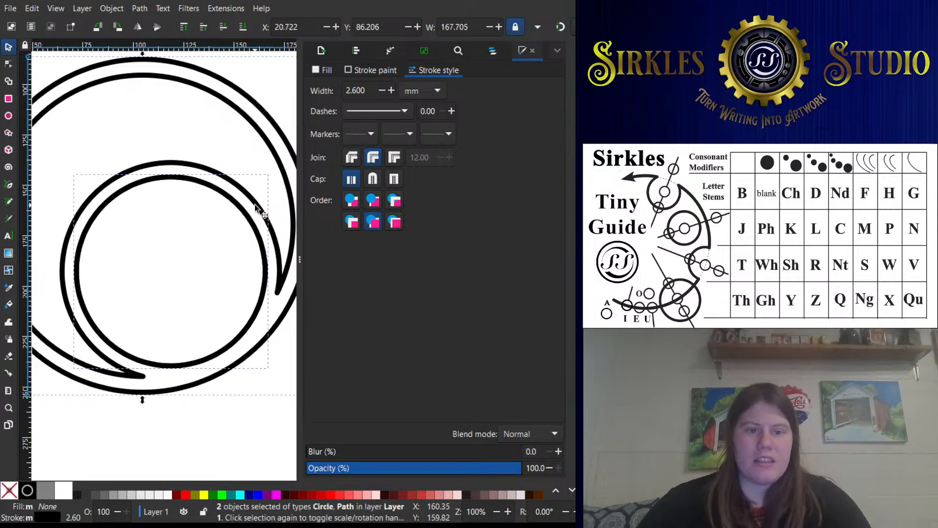
pyautogui.hotkey('ctrl', 'k')
pyautogui.click(244, 202)
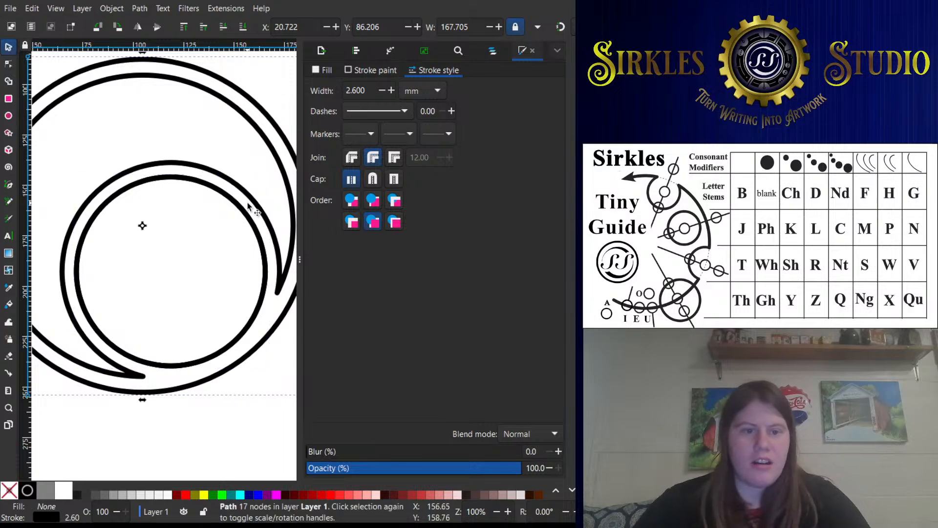
# - Fill the combined path with 50% gray and remove its stroke
pyautogui.click(45, 490)
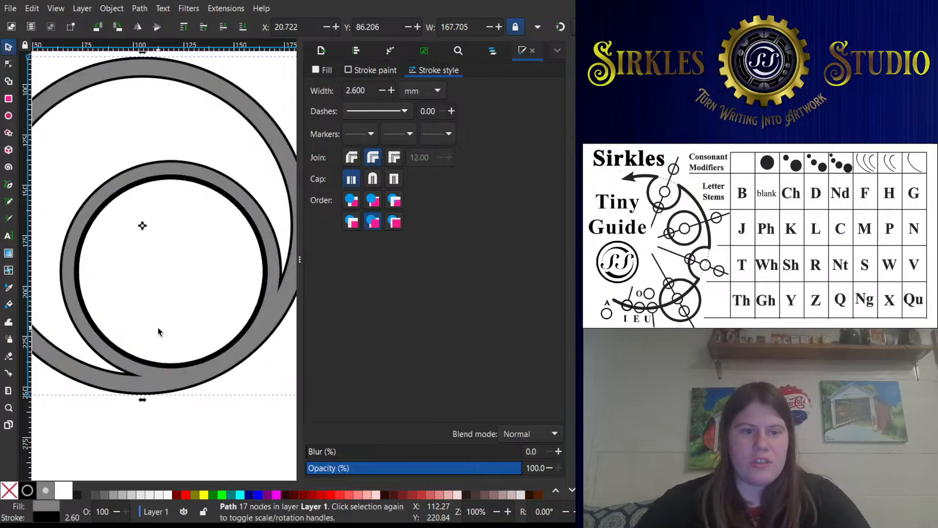
pyautogui.scroll(2, 189, 361)
pyautogui.moveTo(190, 361); pyautogui.dragTo(209, 268)
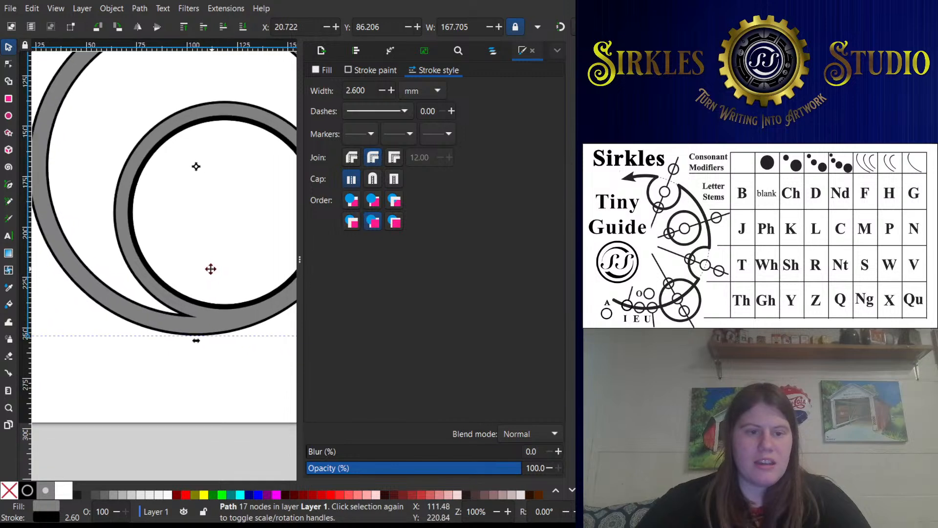
pyautogui.click(27, 490)
pyautogui.hotkey('ctrl', 'z')
pyautogui.moveTo(95, 396); pyautogui.dragTo(90, 466)
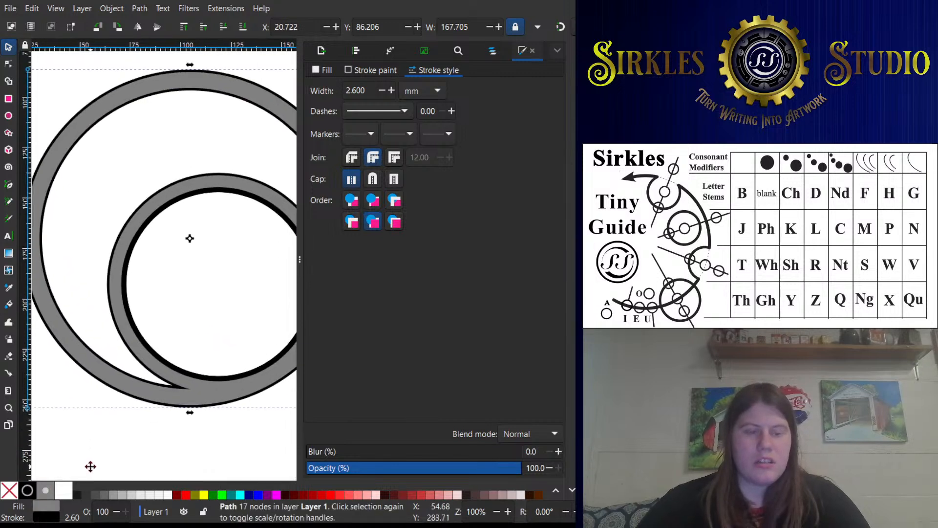
pyautogui.keyDown('shift'); pyautogui.click(9, 490); pyautogui.keyUp('shift')
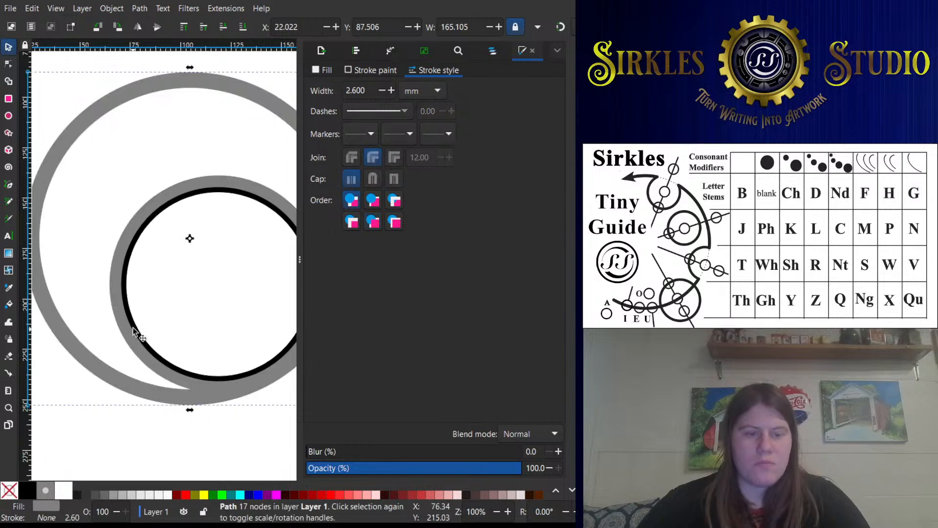
# - Change the fill of the combined ring path to black
pyautogui.click(169, 288)
pyautogui.moveTo(183, 289); pyautogui.dragTo(113, 289)
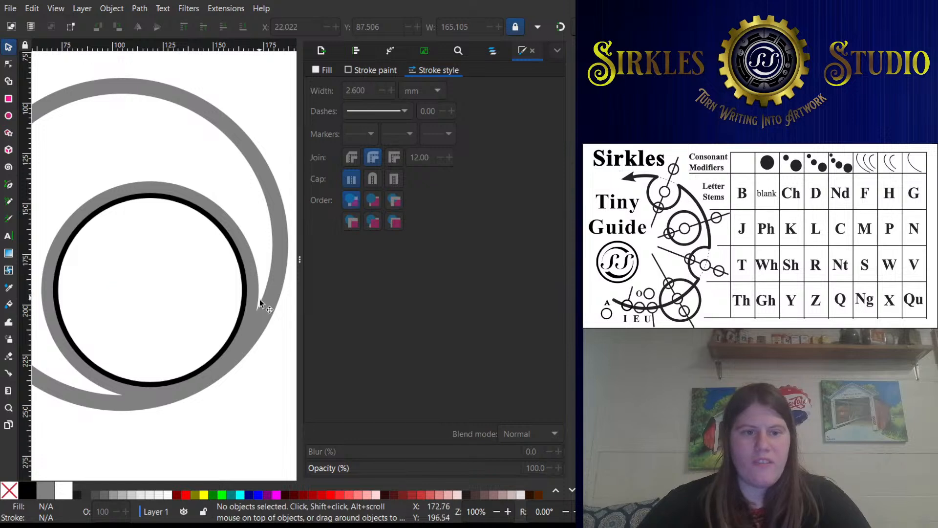
pyautogui.click(260, 299)
pyautogui.click(26, 491)
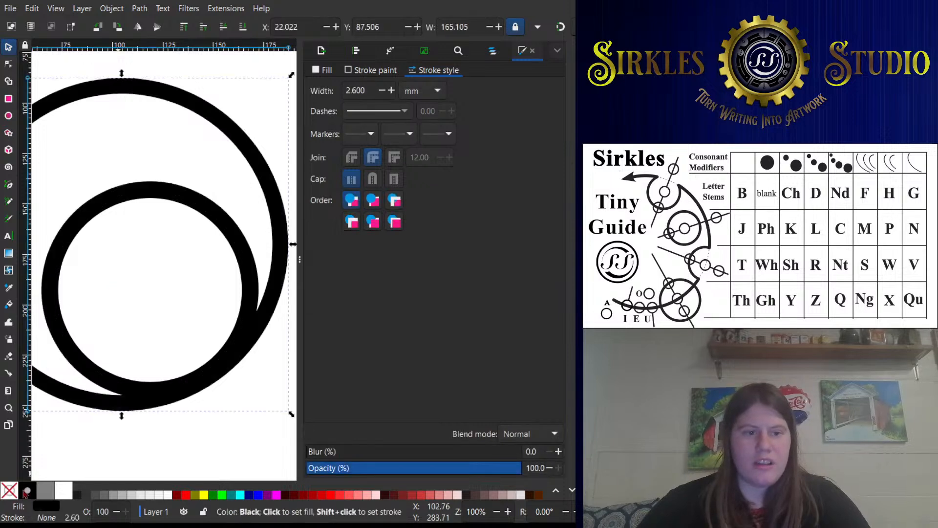
# - Enlarge a copy of the 96 mm inner circle to about 133 mm around its own centre
pyautogui.click(218, 243)
pyautogui.click(224, 226)
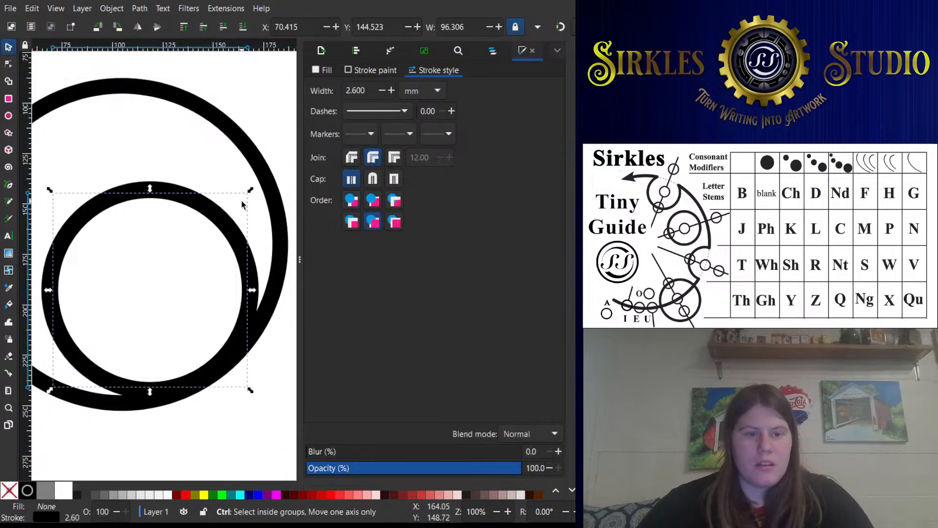
pyautogui.moveTo(248, 191); pyautogui.dragTo(285, 128)
# - Open the alignment options and widen the program window to fit the whole ring design
pyautogui.keyDown('shift'); pyautogui.click(254, 155); pyautogui.keyUp('shift')
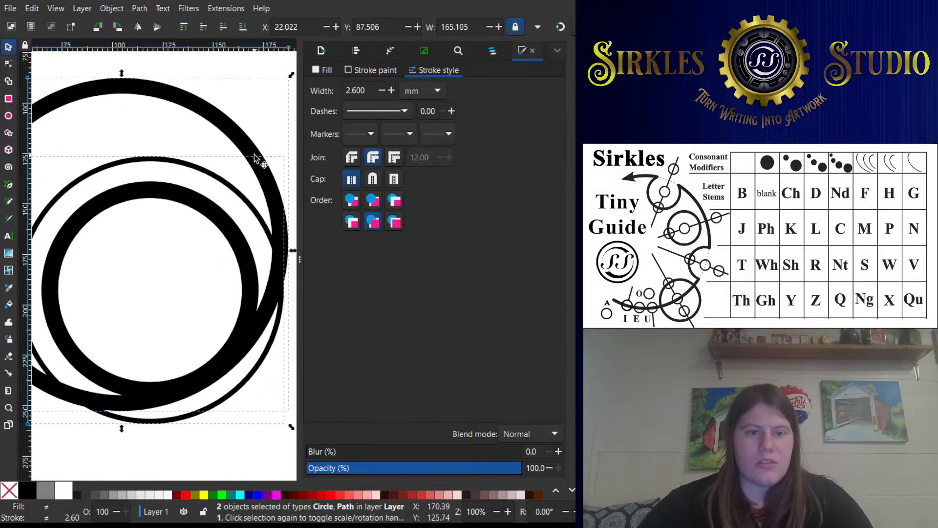
pyautogui.click(366, 50)
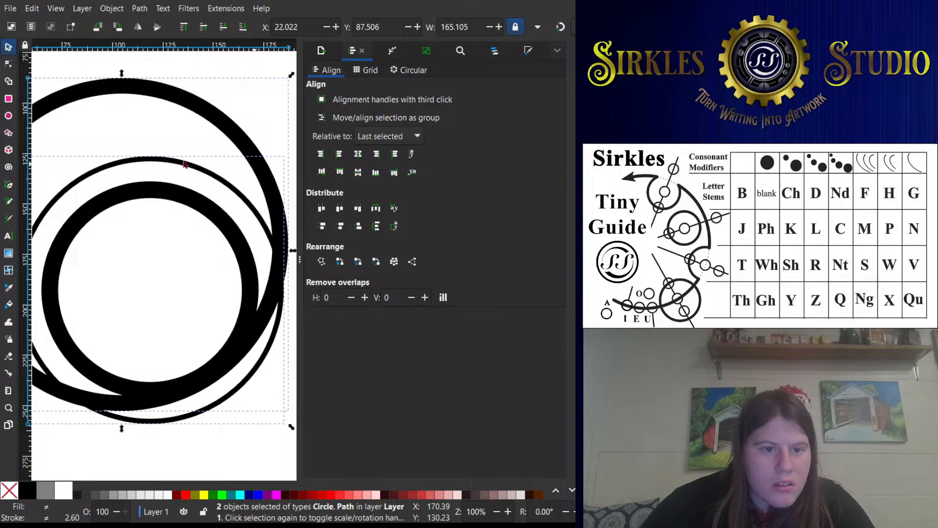
pyautogui.click(188, 90)
pyautogui.click(214, 75)
pyautogui.click(227, 127)
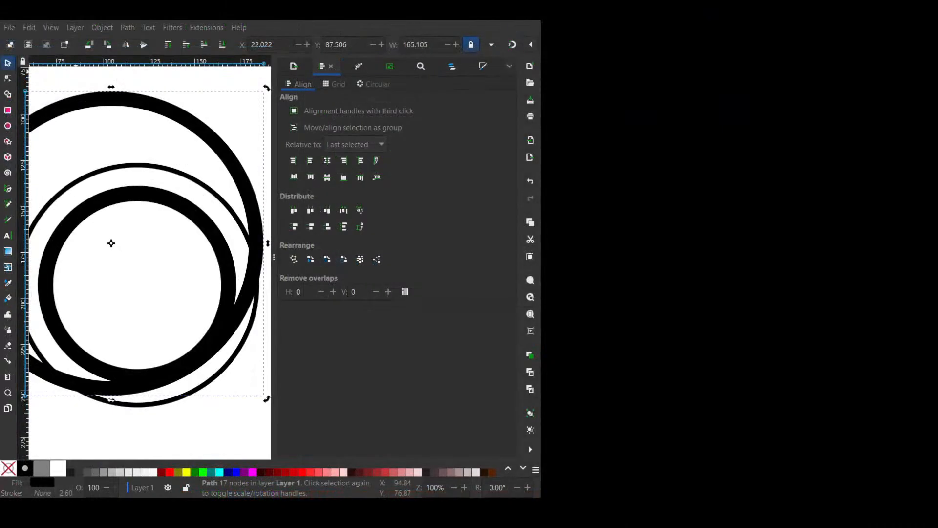
pyautogui.press('Escape')
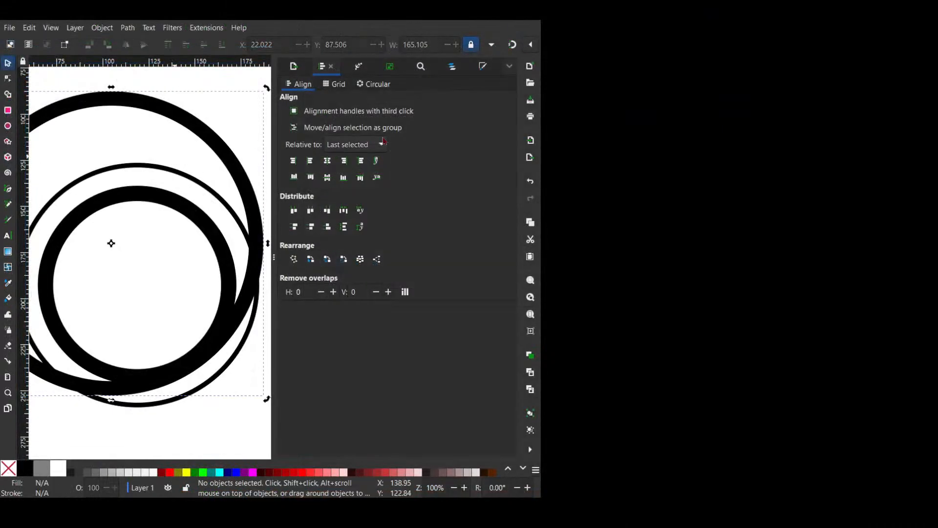
pyautogui.moveTo(539, 197); pyautogui.dragTo(924, 198)
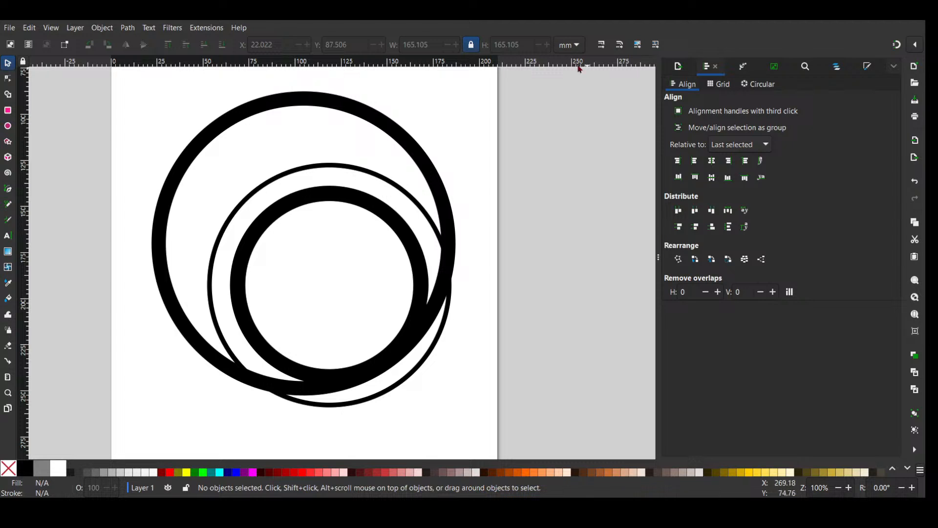
# - Centre the 133 mm circle horizontally and vertically on the filled ring path
pyautogui.scroll(2, 567, 163)
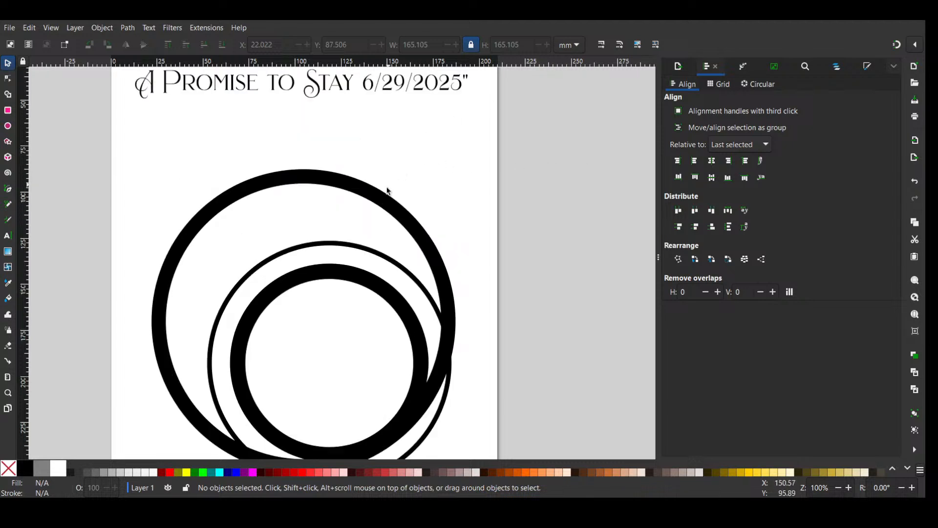
pyautogui.click(372, 215)
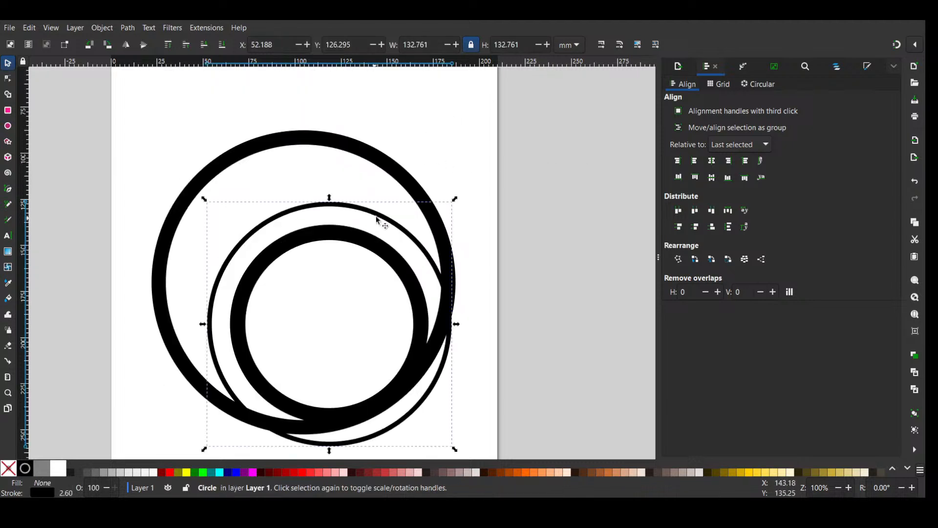
pyautogui.keyDown('shift'); pyautogui.click(383, 165); pyautogui.keyUp('shift')
pyautogui.click(728, 160)
pyautogui.click(711, 177)
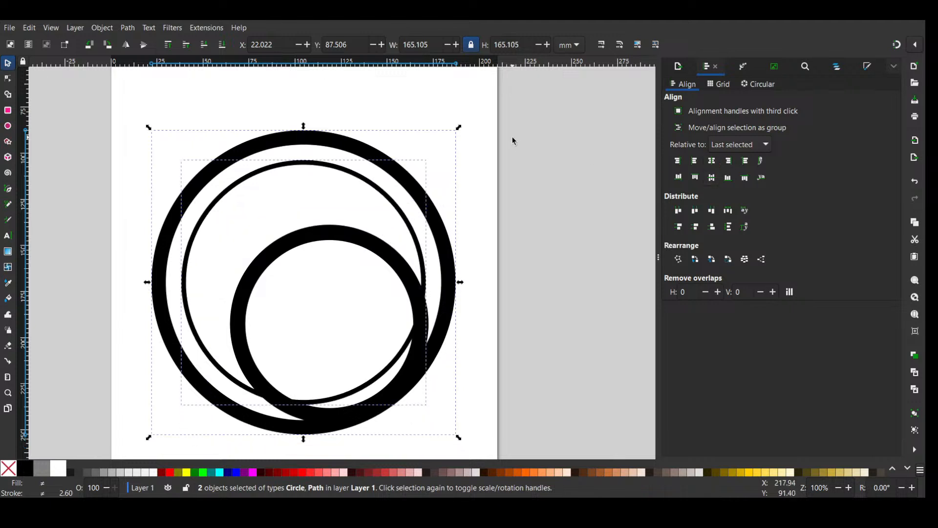
# - Enlarge the centred circle to about 177 mm outside the ring path and shrink the 96 mm inner circle to about 85 mm
pyautogui.click(514, 140)
pyautogui.click(413, 195)
pyautogui.moveTo(429, 157); pyautogui.dragTo(474, 117)
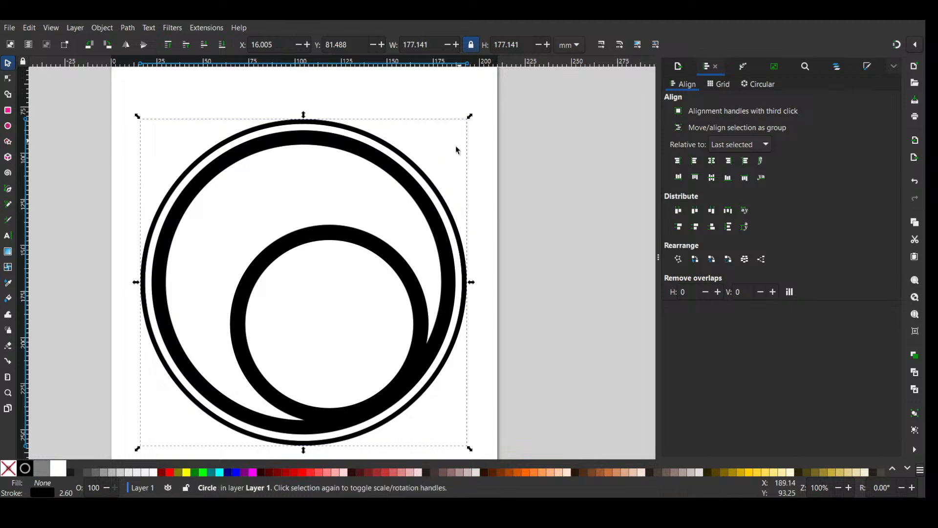
pyautogui.click(388, 266)
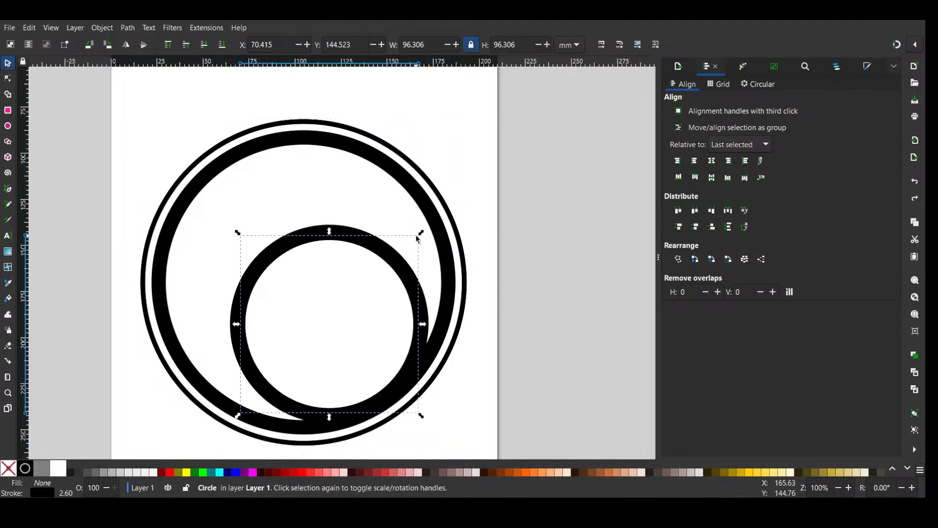
pyautogui.moveTo(418, 237); pyautogui.dragTo(411, 245)
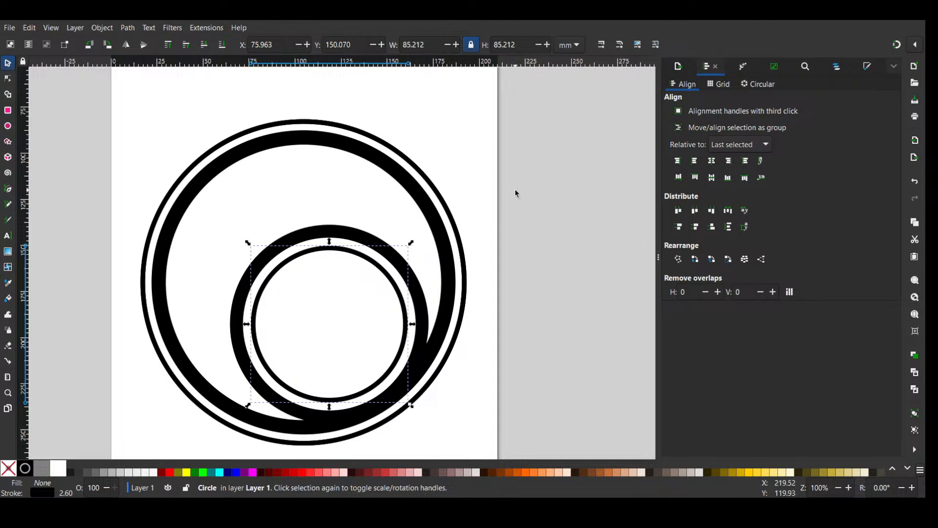
# - Narrow the program window and clear the selection on the ring design
pyautogui.scroll(-2, 515, 194)
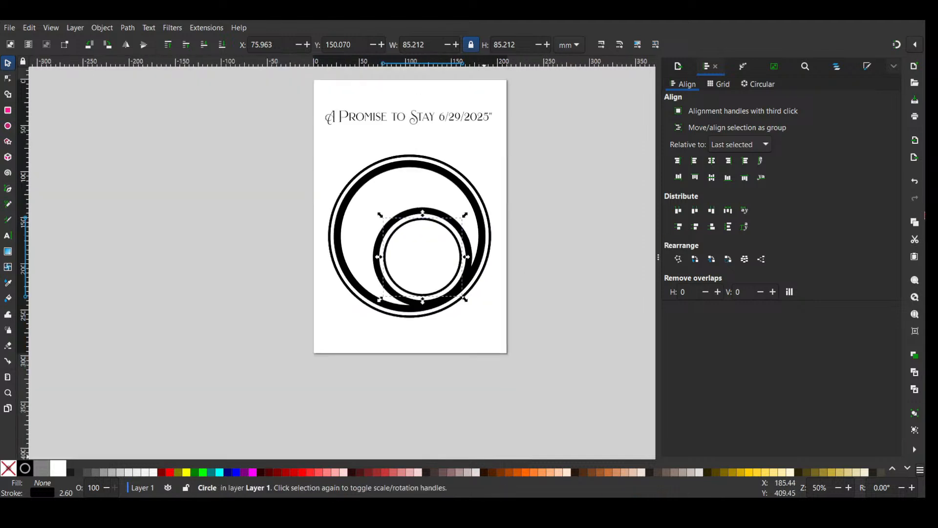
pyautogui.moveTo(924, 211); pyautogui.dragTo(727, 213)
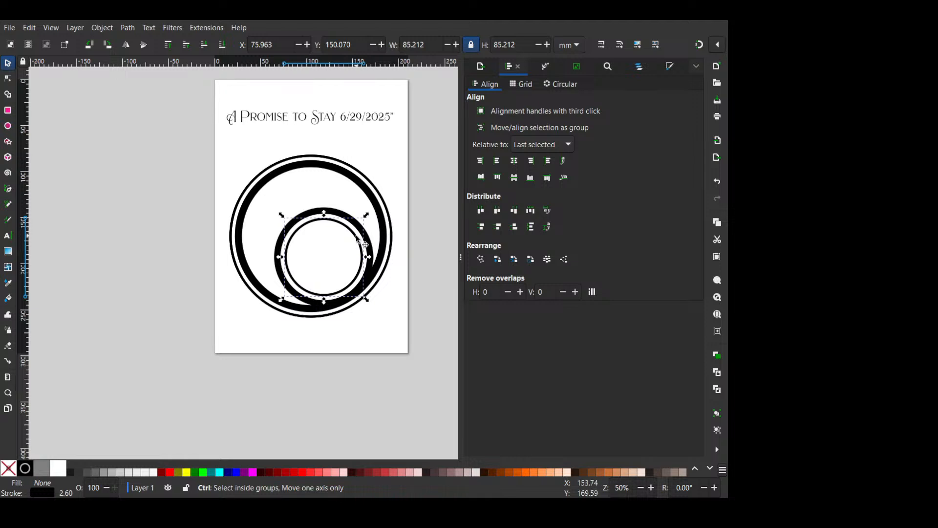
pyautogui.scroll(1, 360, 239)
pyautogui.keyDown('shift'); pyautogui.click(358, 223); pyautogui.keyUp('shift')
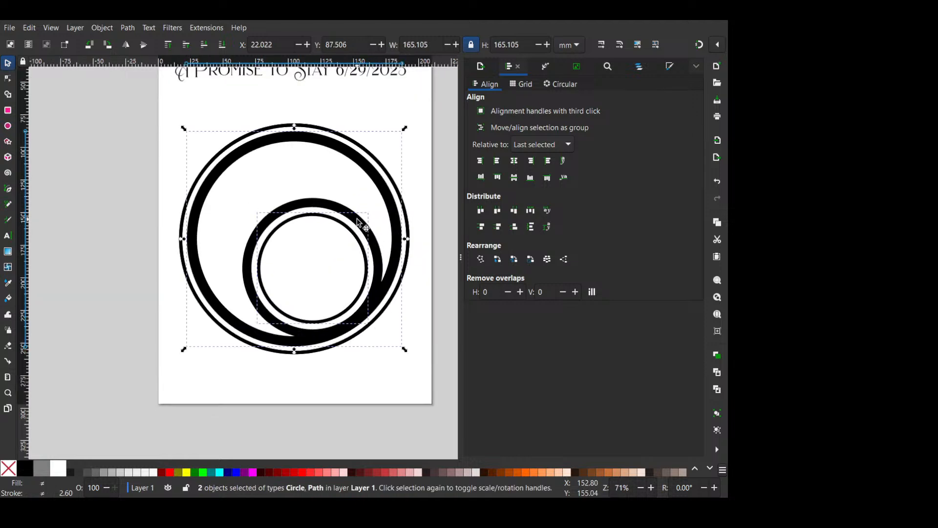
pyautogui.click(418, 205)
pyautogui.scroll(2, 276, 194)
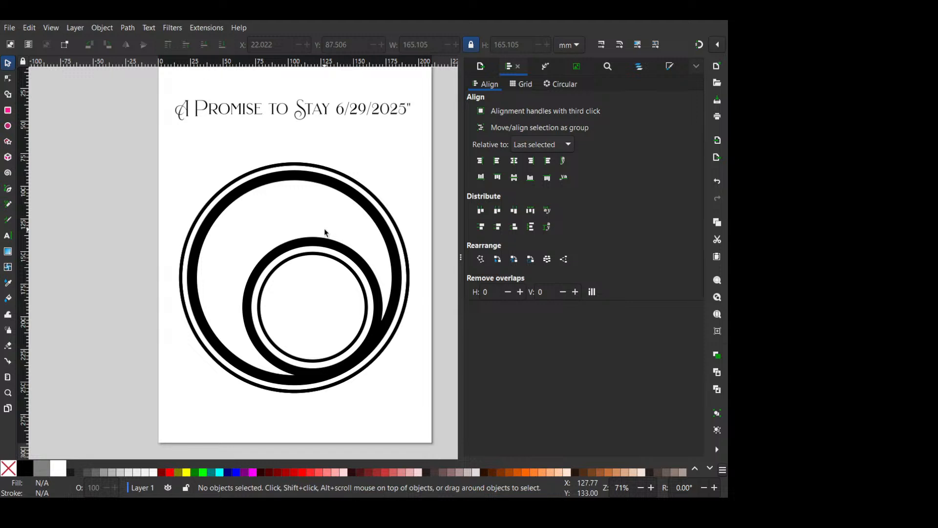
# - Delete the filled ring path and the 85 mm inner circle, keeping only the 177 mm circle
pyautogui.click(355, 188)
pyautogui.press('Delete')
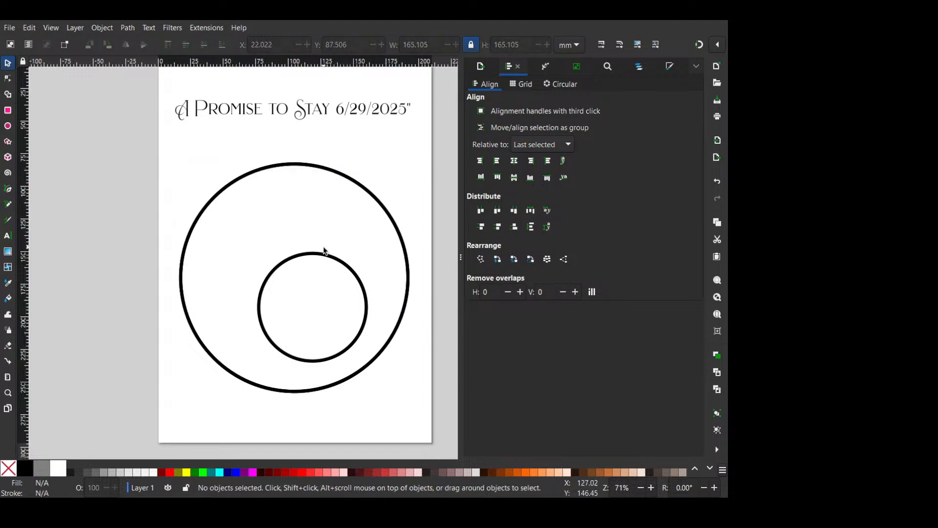
pyautogui.click(328, 255)
pyautogui.press('Delete')
# - Duplicate the 177 mm circle to add a larger concentric circle outside it and one about 77 mm wide inside it
pyautogui.click(366, 192)
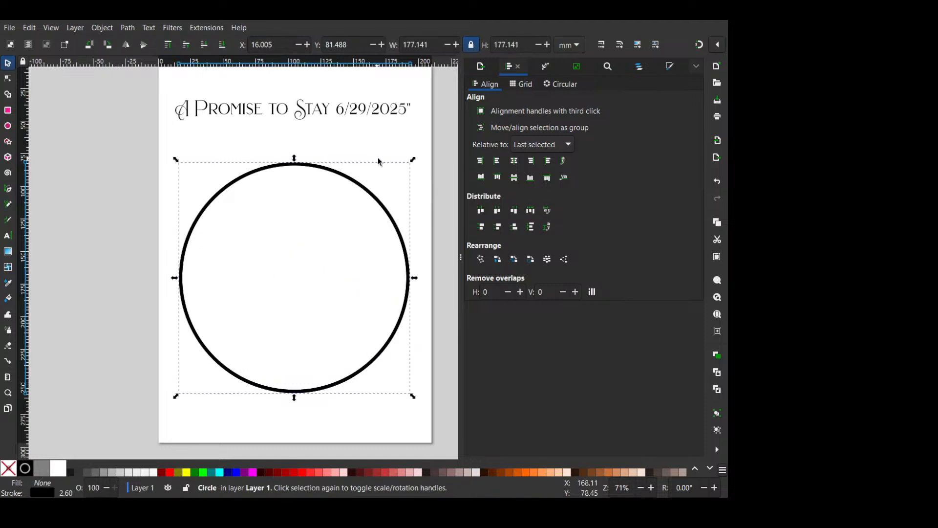
pyautogui.hotkey('ctrl', 'd')
pyautogui.moveTo(413, 161); pyautogui.dragTo(347, 225)
pyautogui.click(390, 215)
pyautogui.hotkey('ctrl', 'd')
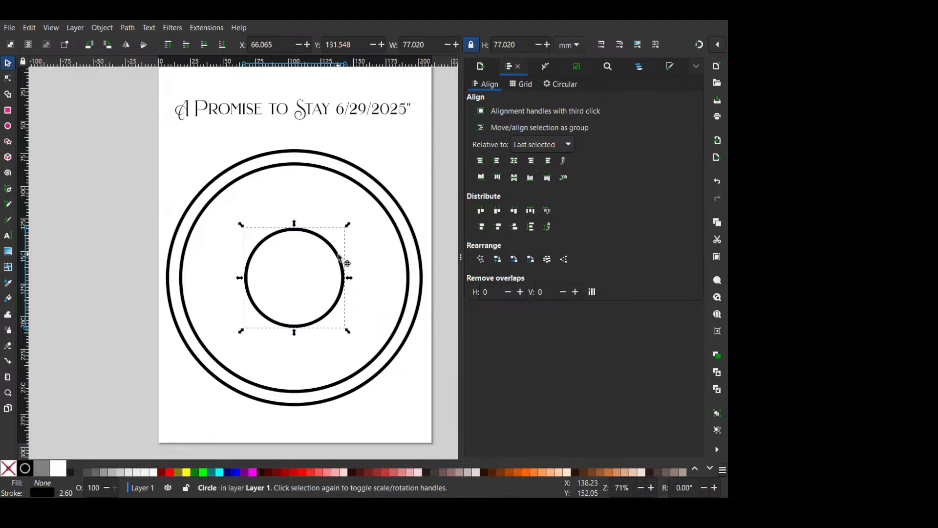
# - Enlarge the inner circle off-centre to about 98 mm and place a copy about 49 mm wide over its upper-right edge
pyautogui.moveTo(343, 262); pyautogui.dragTo(374, 276)
pyautogui.moveTo(380, 238)
pyautogui.mouseDown()
pyautogui.moveTo(391, 227)
pyautogui.moveTo(360, 266)
pyautogui.moveTo(403, 248)
pyautogui.moveTo(387, 227)
pyautogui.mouseUp()
pyautogui.hotkey('ctrl', 'd')
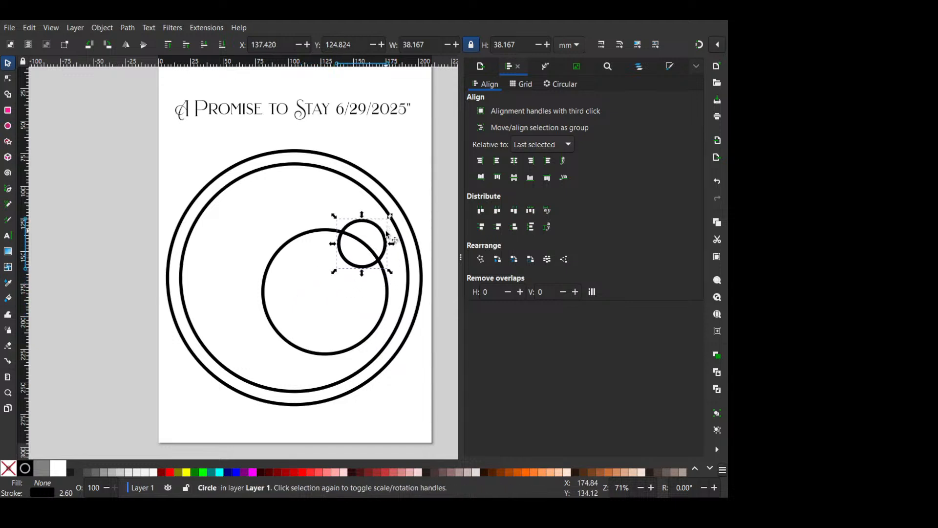
pyautogui.moveTo(390, 216); pyautogui.dragTo(398, 208)
# - Add a second 49 mm circle to the upper left of the first, with a 25 mm copy overlapping its upper-left edge
pyautogui.hotkey('ctrl', 'd')
pyautogui.moveTo(389, 258); pyautogui.dragTo(349, 231)
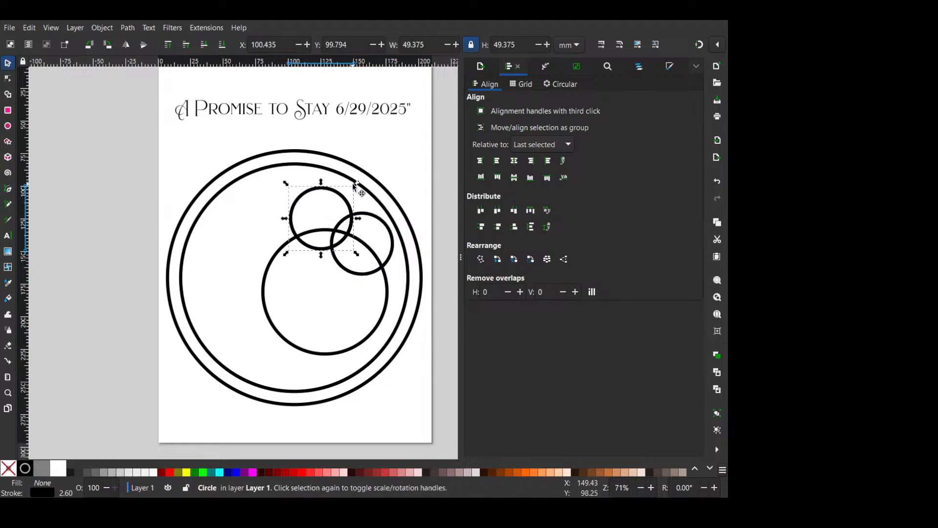
pyautogui.moveTo(354, 184); pyautogui.dragTo(311, 184)
pyautogui.hotkey('ctrl', 'z')
pyautogui.click(340, 195)
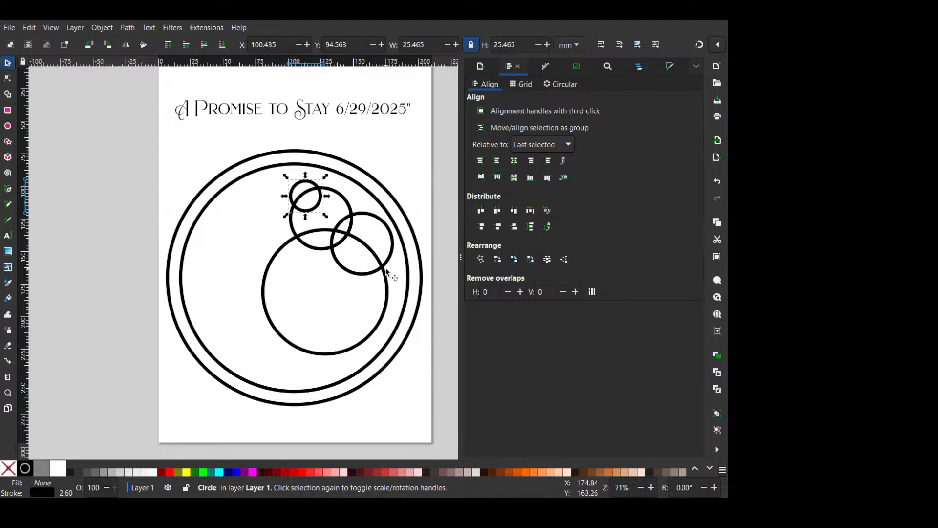
pyautogui.scroll(1, 327, 205)
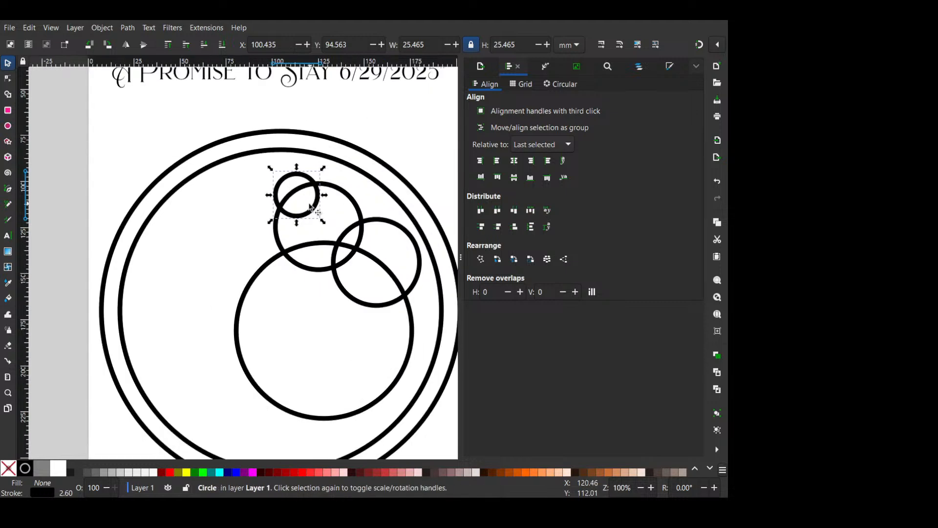
pyautogui.moveTo(305, 207); pyautogui.dragTo(300, 204)
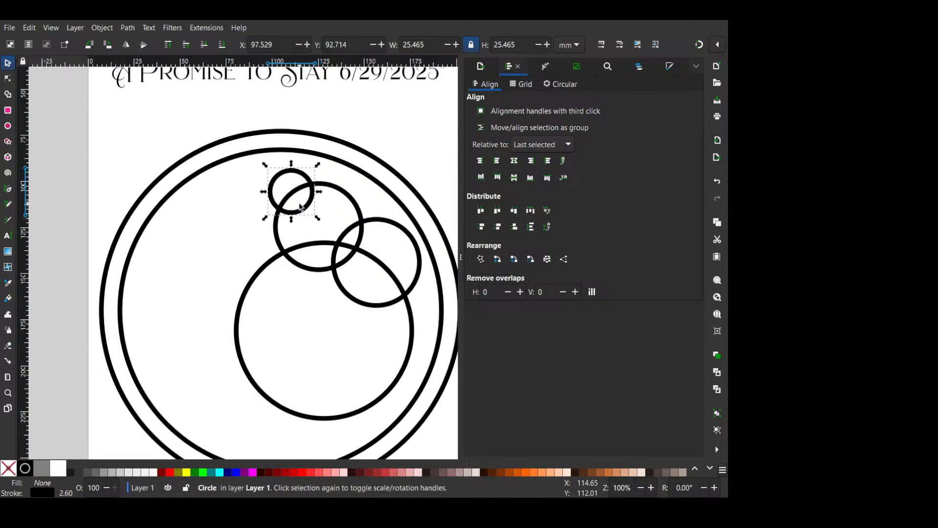
# - Enlarge the 98 mm circle to about 102 mm and shift it slightly lower
pyautogui.click(295, 416)
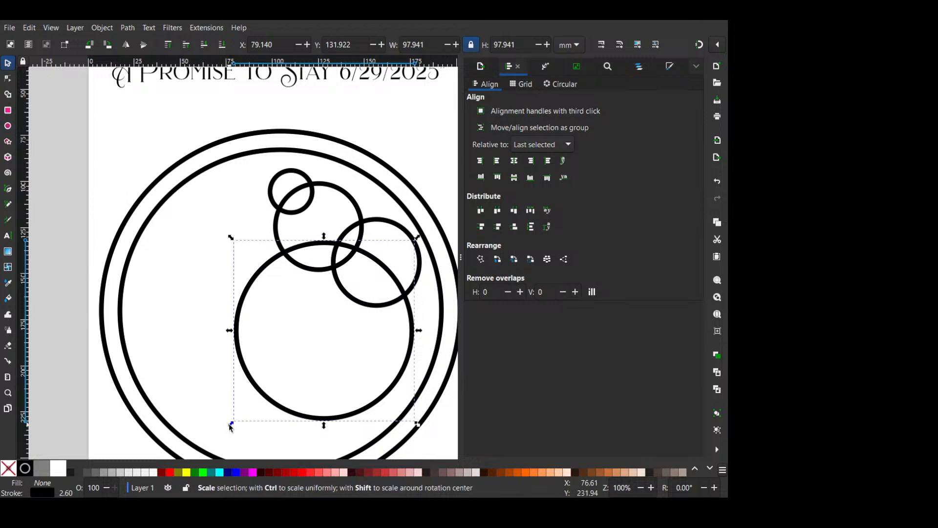
pyautogui.moveTo(227, 426); pyautogui.dragTo(221, 431)
pyautogui.click(332, 263)
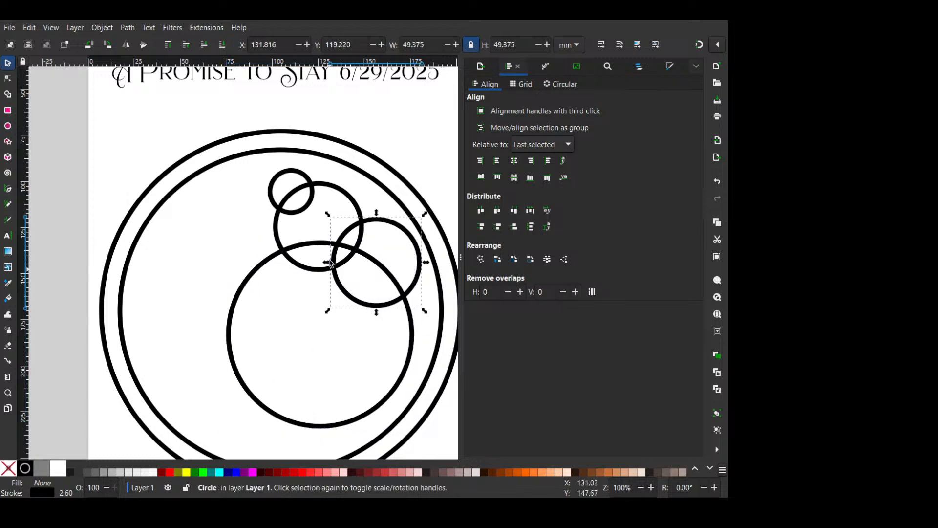
pyautogui.click(370, 264)
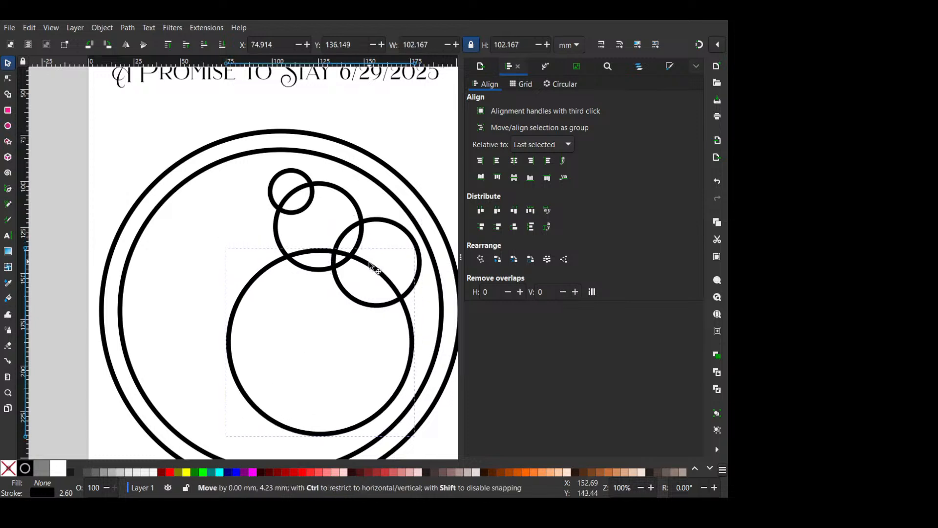
# - Slightly enlarge the smallest circle and the 49 mm circle it overlaps
pyautogui.click(340, 189)
pyautogui.keyDown('shift'); pyautogui.click(308, 203); pyautogui.keyUp('shift')
pyautogui.moveTo(337, 186); pyautogui.dragTo(337, 178)
pyautogui.moveTo(368, 266); pyautogui.dragTo(380, 282)
# - Enlarge the right-hand 49 mm circle within the inner ring and shift the 102 mm circle slightly down and left
pyautogui.click(376, 305)
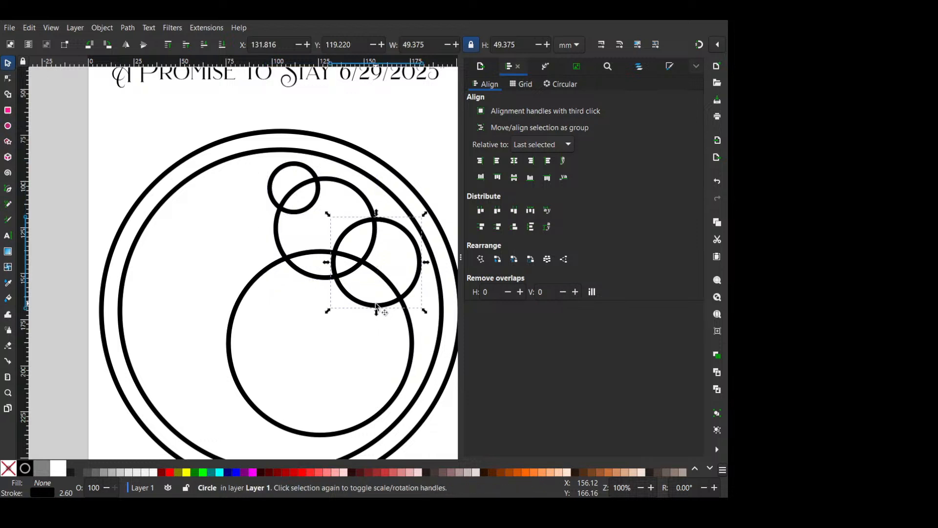
pyautogui.moveTo(425, 311)
pyautogui.mouseDown()
pyautogui.moveTo(435, 321)
pyautogui.moveTo(417, 314)
pyautogui.mouseUp()
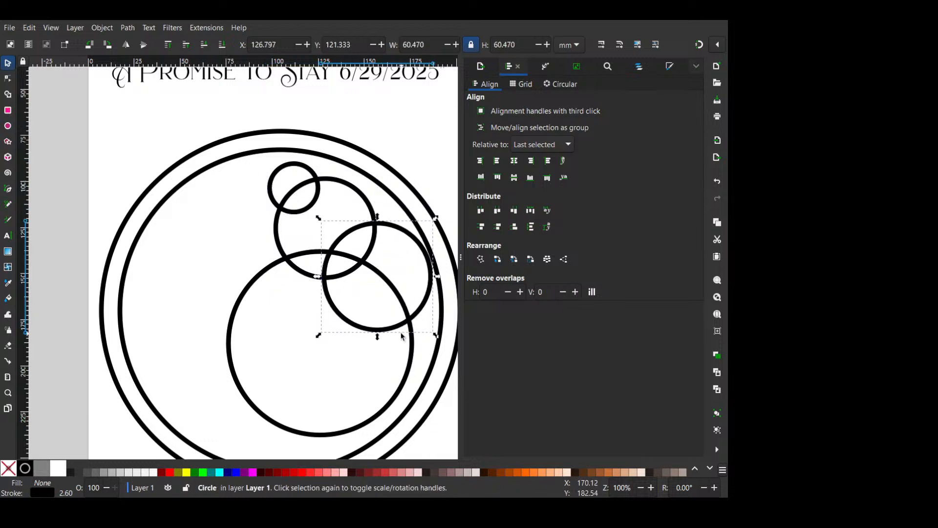
pyautogui.scroll(-3, 396, 239)
pyautogui.moveTo(382, 341)
pyautogui.mouseDown()
pyautogui.moveTo(369, 362)
pyautogui.moveTo(370, 353)
pyautogui.mouseUp()
pyautogui.click(398, 159)
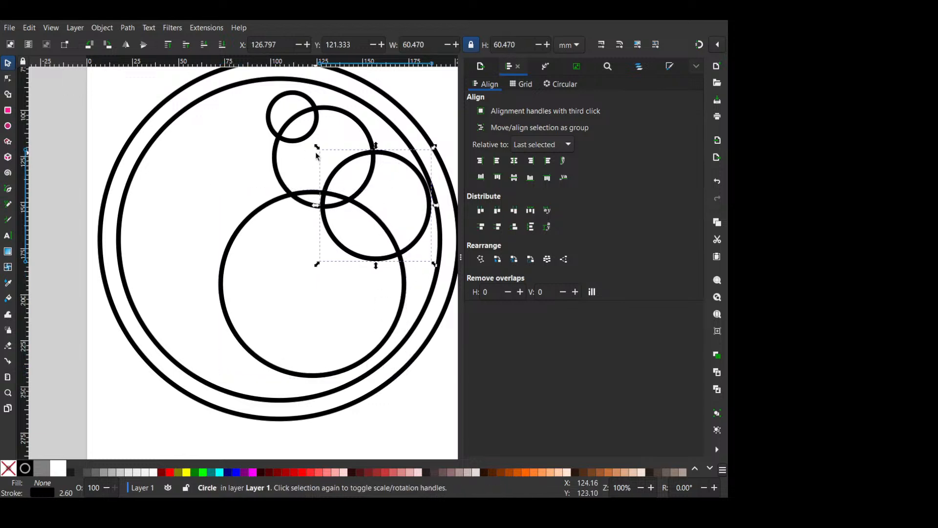
pyautogui.moveTo(316, 152); pyautogui.dragTo(300, 133)
pyautogui.moveTo(408, 238)
pyautogui.mouseDown()
pyautogui.moveTo(419, 259)
pyautogui.moveTo(410, 253)
pyautogui.mouseUp()
# - Add a copy of the 102 mm circle, reduced to about 67 mm, overlapping its lower-left edge
pyautogui.click(306, 378)
pyautogui.hotkey('ctrl', 'd')
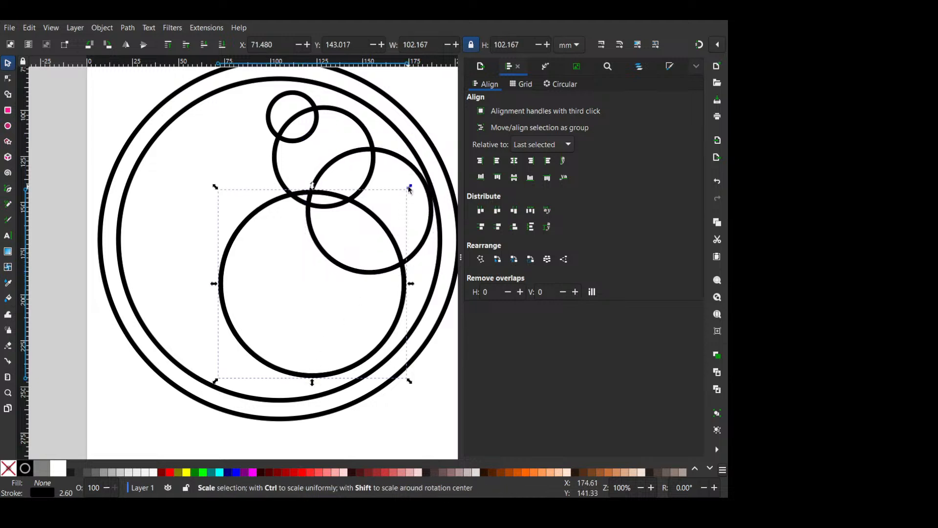
pyautogui.moveTo(406, 190); pyautogui.dragTo(384, 203)
pyautogui.hotkey('ctrl', 'z')
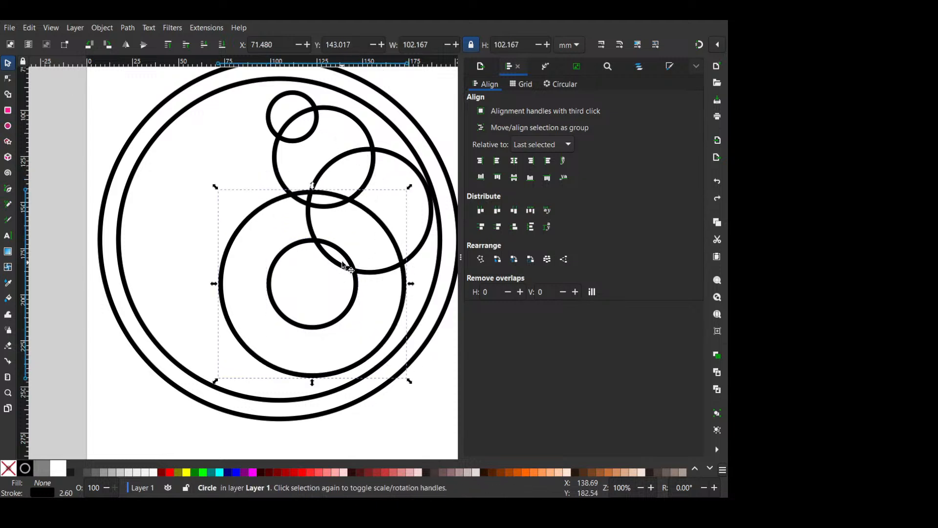
pyautogui.moveTo(345, 264); pyautogui.dragTo(324, 299)
pyautogui.hotkey('ctrl', 'z')
pyautogui.moveTo(300, 329); pyautogui.dragTo(254, 396)
# - Duplicate the 67 mm circle and enlarge the copy to about 166 mm around the overlapping circles
pyautogui.moveTo(312, 302)
pyautogui.mouseDown()
pyautogui.moveTo(308, 310)
pyautogui.moveTo(348, 269)
pyautogui.moveTo(341, 277)
pyautogui.moveTo(300, 263)
pyautogui.moveTo(240, 196)
pyautogui.moveTo(239, 177)
pyautogui.mouseUp()
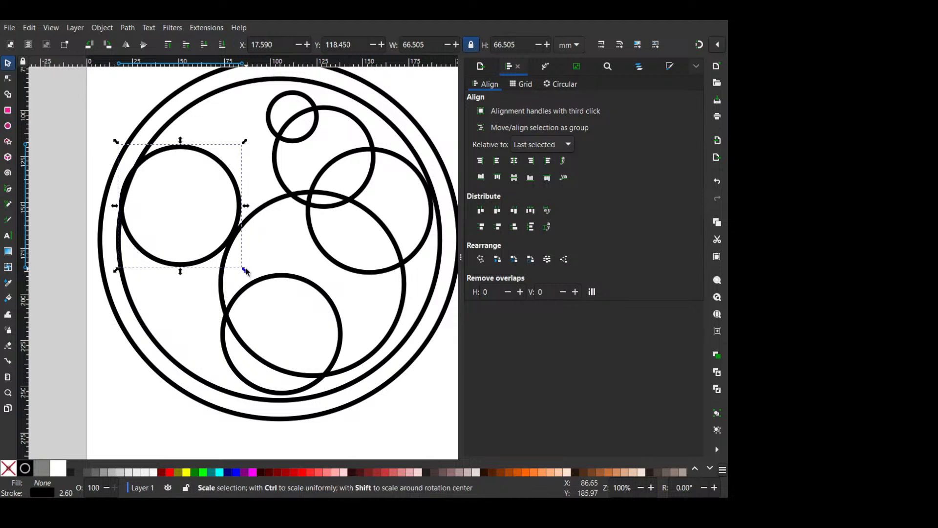
pyautogui.moveTo(245, 269); pyautogui.dragTo(378, 394)
pyautogui.moveTo(236, 403); pyautogui.dragTo(343, 340)
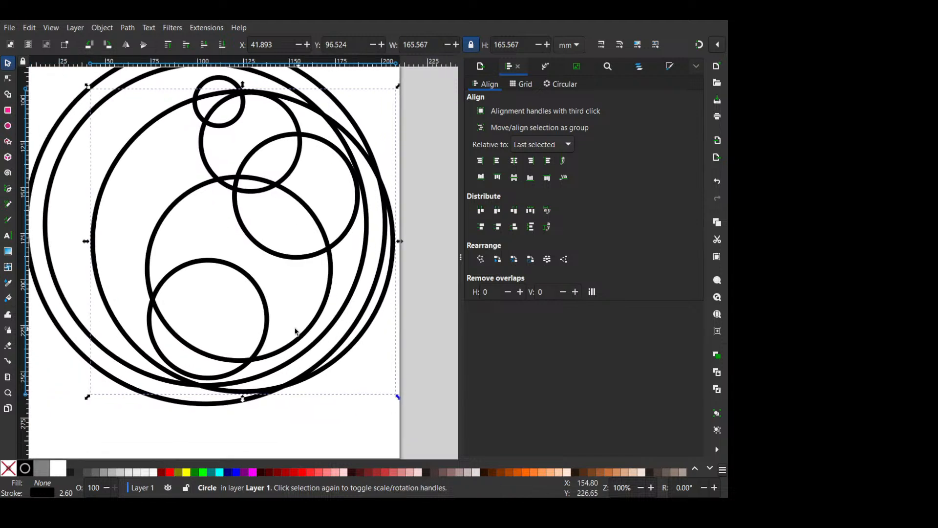
pyautogui.click(262, 292)
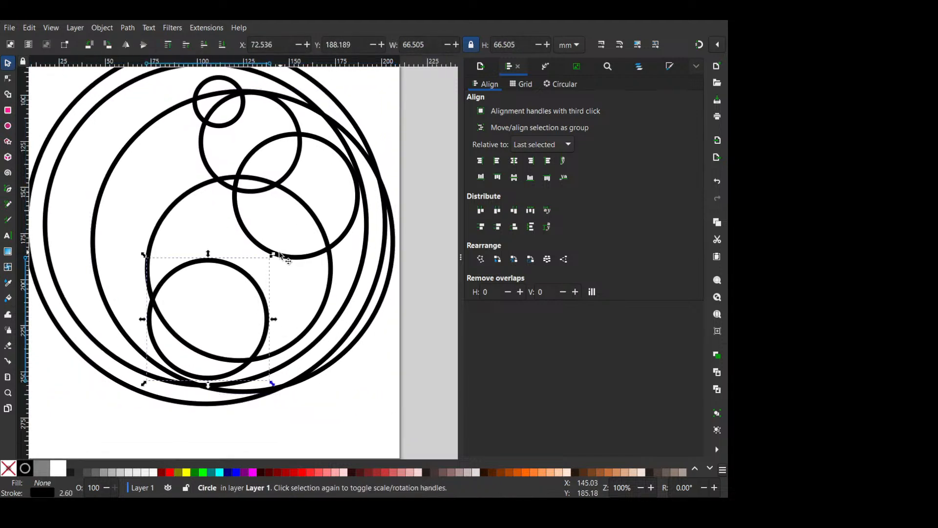
# - Shrink the lower-left circle, reduce the right-hand circle to about 50 mm and nest a smaller concentric copy inside it
pyautogui.moveTo(280, 253); pyautogui.dragTo(366, 239)
pyautogui.moveTo(434, 110); pyautogui.dragTo(408, 135)
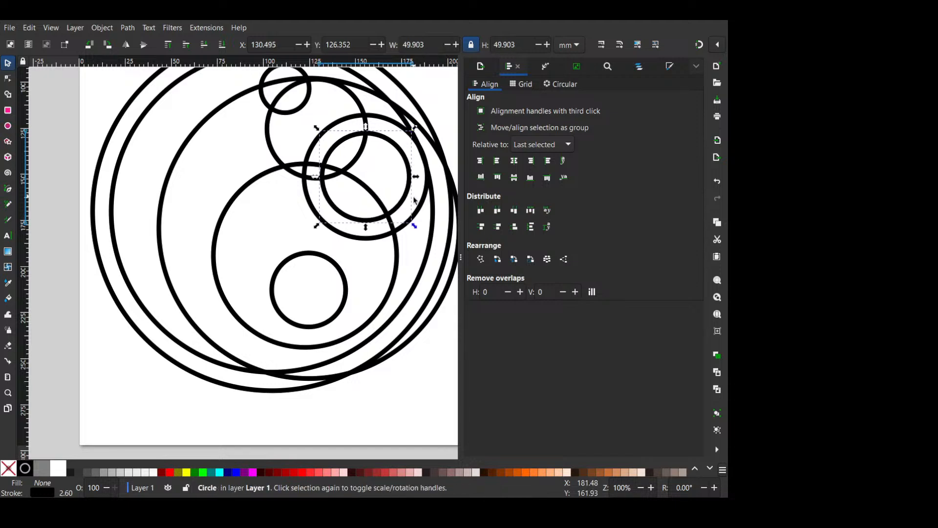
pyautogui.keyDown('shift'); pyautogui.click(421, 198); pyautogui.keyUp('shift')
pyautogui.moveTo(431, 110); pyautogui.dragTo(419, 135)
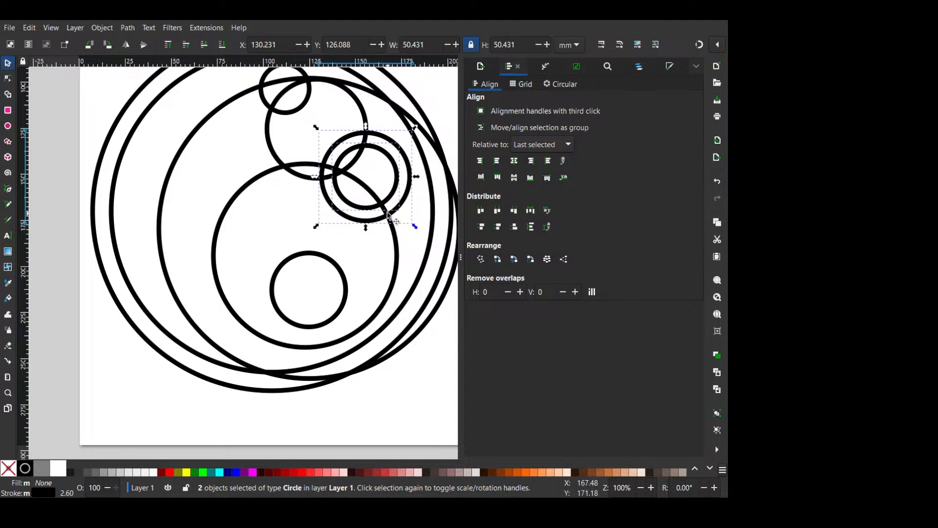
pyautogui.click(369, 268)
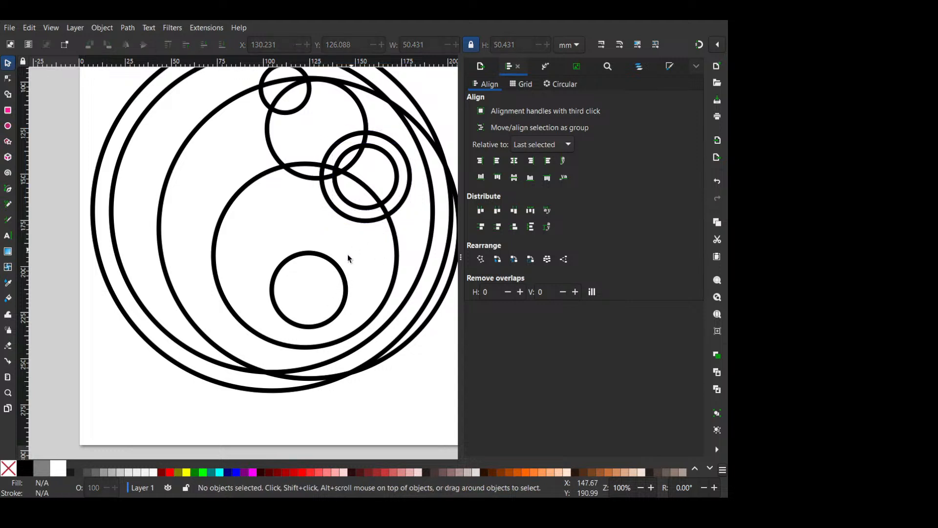
# - Arrange three equal copies of the small lower circle in a triangle and add an about 19 mm circle below them
pyautogui.moveTo(349, 276)
pyautogui.mouseDown()
pyautogui.moveTo(315, 211)
pyautogui.moveTo(360, 252)
pyautogui.moveTo(361, 269)
pyautogui.moveTo(312, 205)
pyautogui.moveTo(270, 270)
pyautogui.moveTo(256, 270)
pyautogui.moveTo(274, 317)
pyautogui.moveTo(285, 317)
pyautogui.moveTo(289, 298)
pyautogui.moveTo(274, 310)
pyautogui.mouseUp()
pyautogui.press('space')
pyautogui.press('space')
pyautogui.press('space')
pyautogui.scroll(-3, 300, 287)
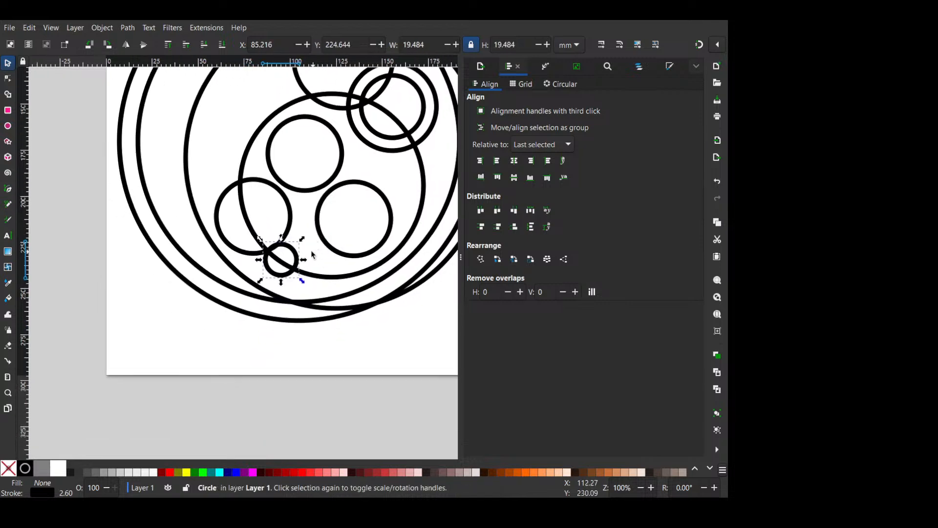
pyautogui.moveTo(296, 264); pyautogui.dragTo(300, 283)
pyautogui.scroll(4, 314, 257)
pyautogui.moveTo(317, 246); pyautogui.dragTo(295, 243)
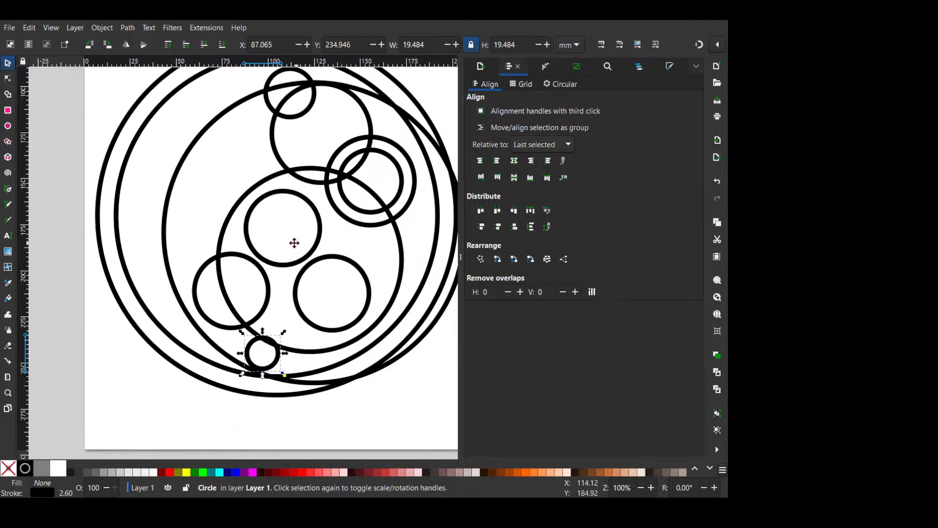
# - Delete all the smaller circles nested inside the three large circles
pyautogui.scroll(-1, 296, 243)
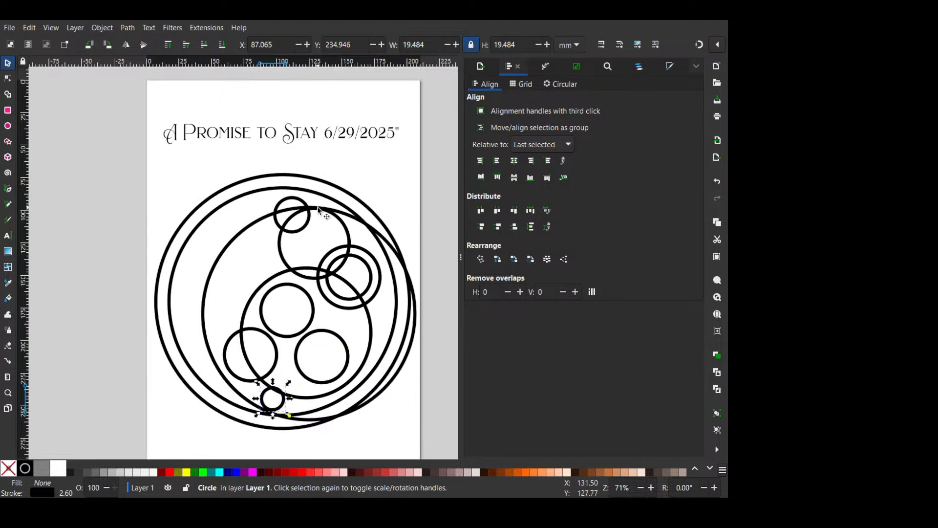
pyautogui.scroll(-2, 320, 229)
pyautogui.moveTo(204, 113); pyautogui.dragTo(393, 411)
pyautogui.press('Delete')
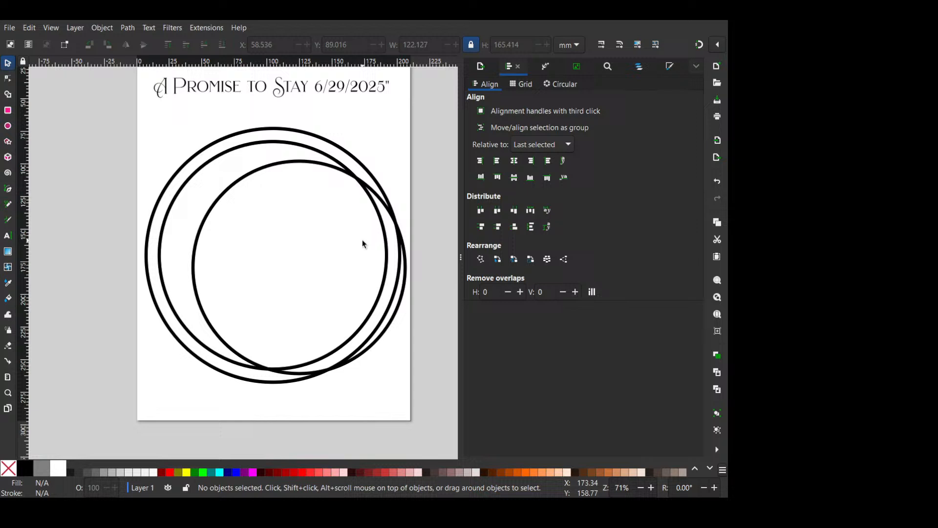
# - Resize the 166 mm circle to about 150 mm inside the inner ring and delete the small 23 mm circle near its centre
pyautogui.click(337, 174)
pyautogui.moveTo(409, 157); pyautogui.dragTo(332, 256)
pyautogui.click(222, 281)
pyautogui.click(216, 254)
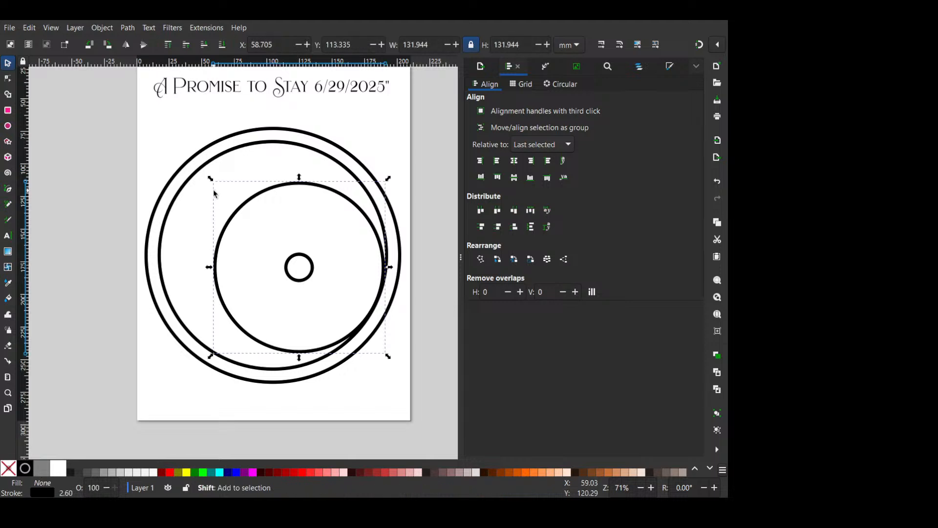
pyautogui.moveTo(210, 178); pyautogui.dragTo(189, 156)
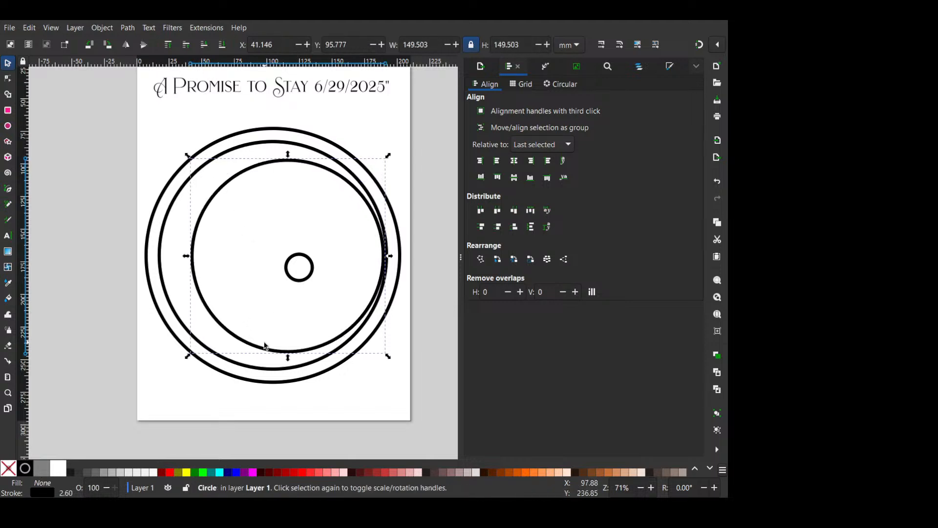
pyautogui.moveTo(265, 345); pyautogui.dragTo(264, 352)
pyautogui.click(313, 261)
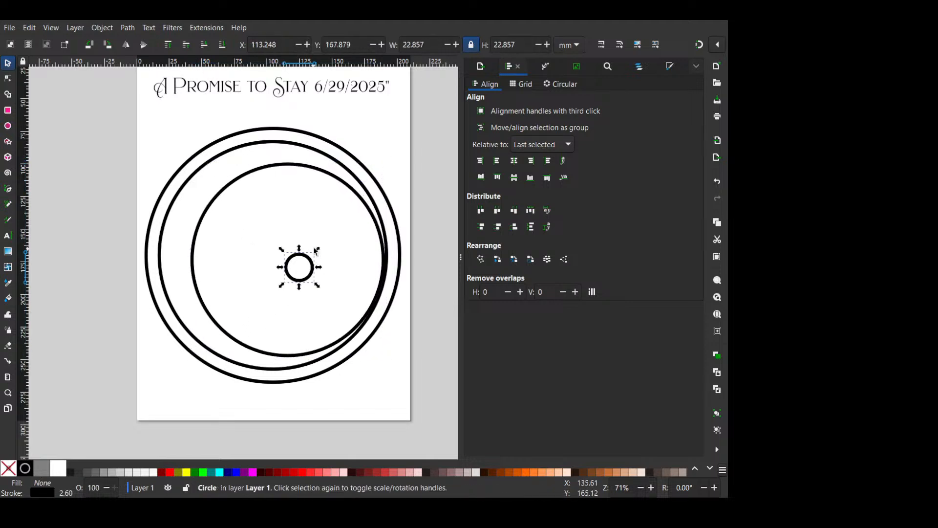
pyautogui.press('Delete')
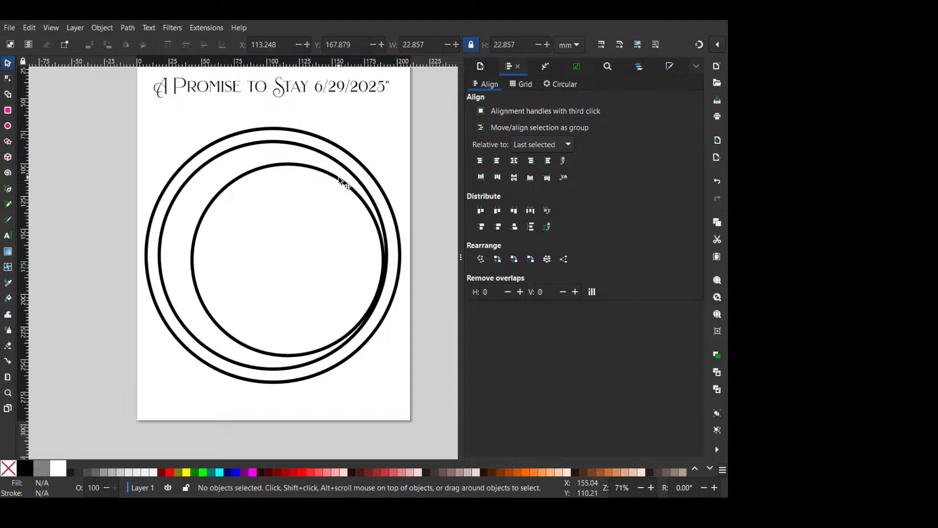
# - Duplicate the 150 mm circle, reduce the copy to about 96 mm and move it toward the right side inside the original
pyautogui.click(345, 183)
pyautogui.hotkey('ctrl', 'd')
pyautogui.moveTo(385, 166); pyautogui.dragTo(353, 194)
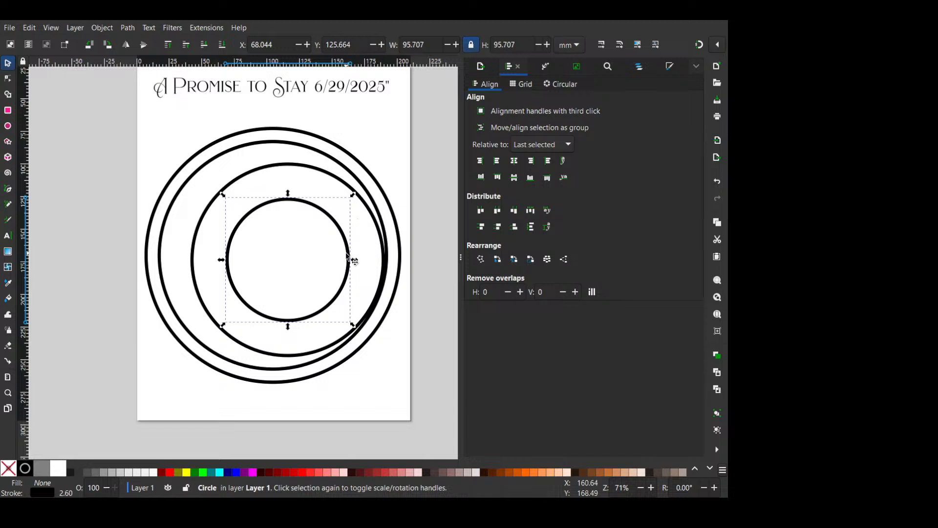
pyautogui.moveTo(348, 257); pyautogui.dragTo(368, 261)
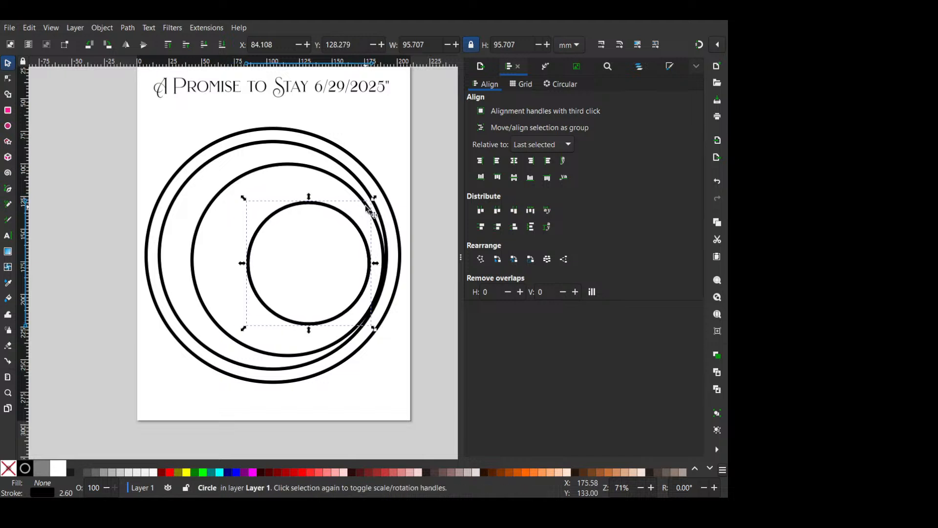
# - Duplicate the 96 mm circle, reduce the copy to about 36 mm and place it across the original's lower-left edge
pyautogui.hotkey('ctrl', 'd')
pyautogui.moveTo(374, 199); pyautogui.dragTo(341, 234)
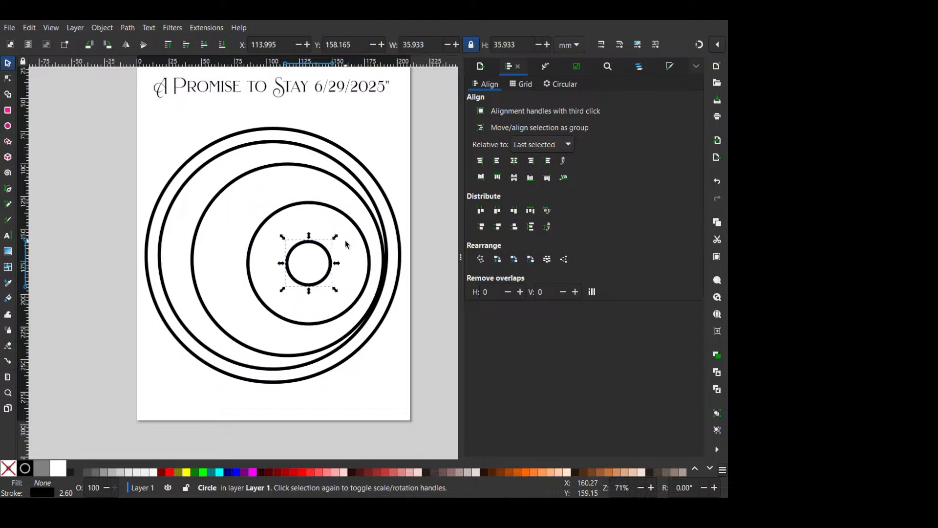
pyautogui.click(320, 263)
pyautogui.moveTo(317, 291); pyautogui.dragTo(293, 356)
pyautogui.click(357, 288)
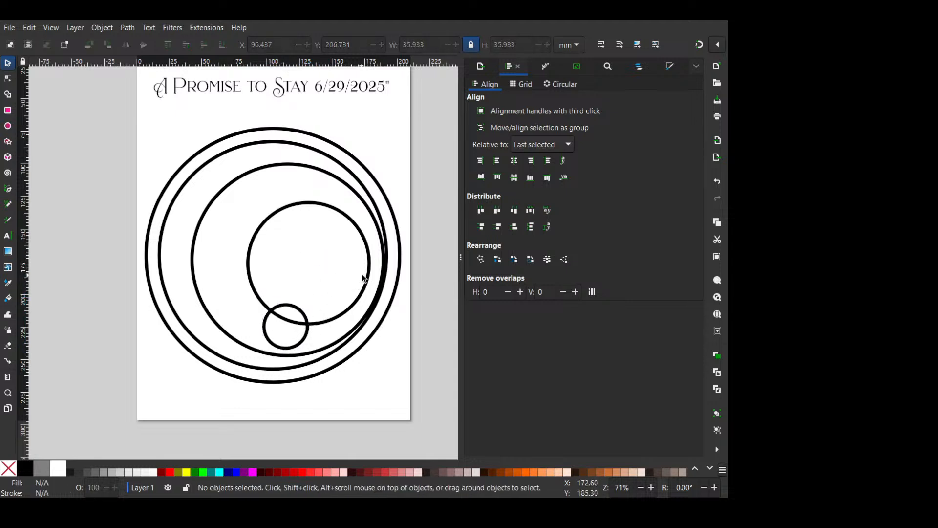
# - Reduce the 96 mm circle to about 83 mm and shrink the 36 mm circle to about 23 mm just below it
pyautogui.click(365, 277)
pyautogui.moveTo(375, 202); pyautogui.dragTo(366, 210)
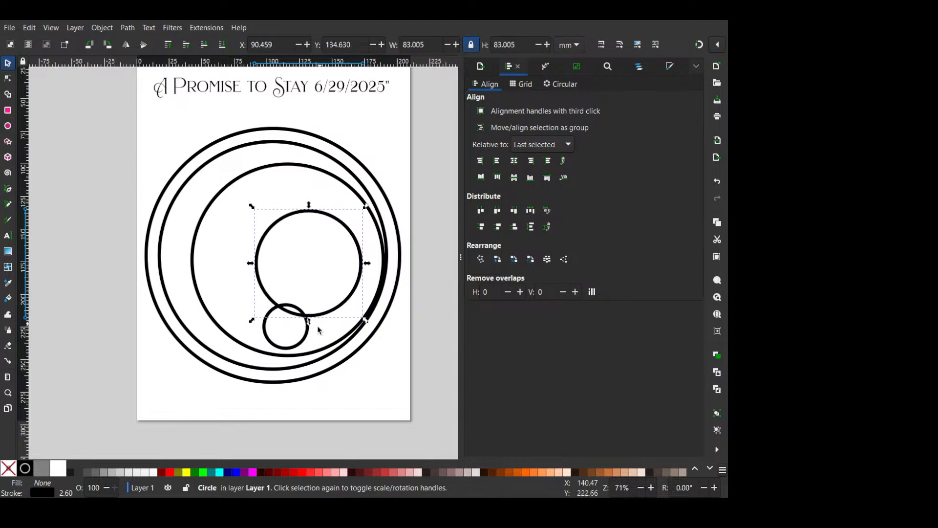
pyautogui.moveTo(303, 341); pyautogui.dragTo(304, 348)
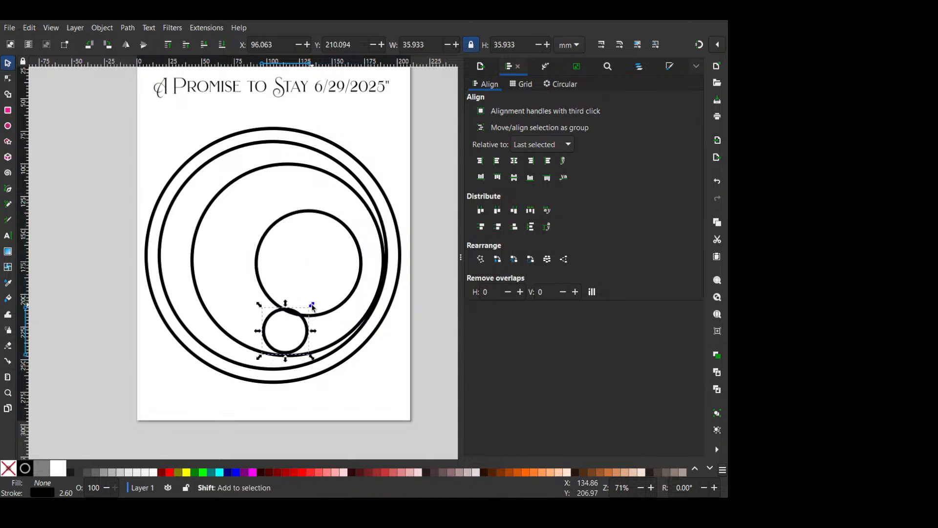
pyautogui.moveTo(311, 306); pyautogui.dragTo(316, 317)
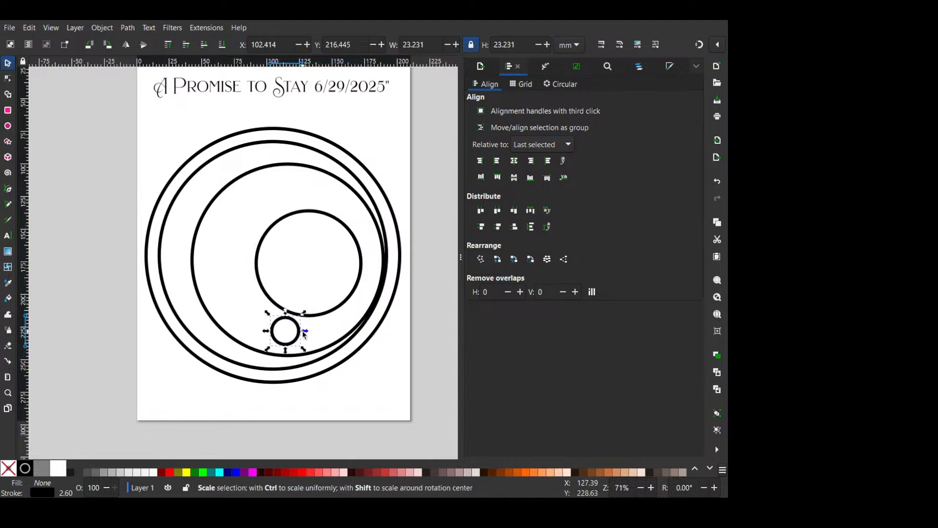
# - Place an about 8 mm copy of the small lower circle just beneath it and delete the 150 mm circle
pyautogui.moveTo(267, 349); pyautogui.dragTo(326, 325)
pyautogui.hotkey('ctrl', 'd')
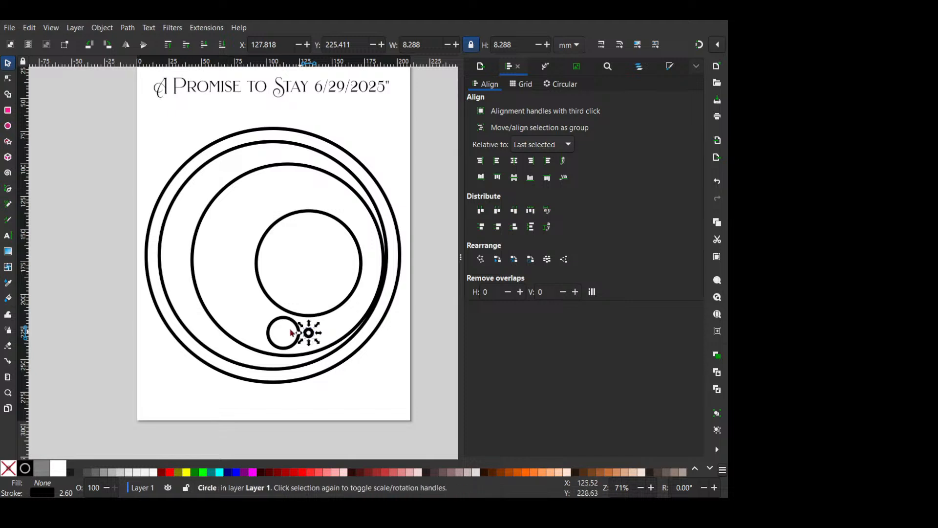
pyautogui.moveTo(311, 336); pyautogui.dragTo(290, 358)
pyautogui.click(290, 356)
pyautogui.press('Delete')
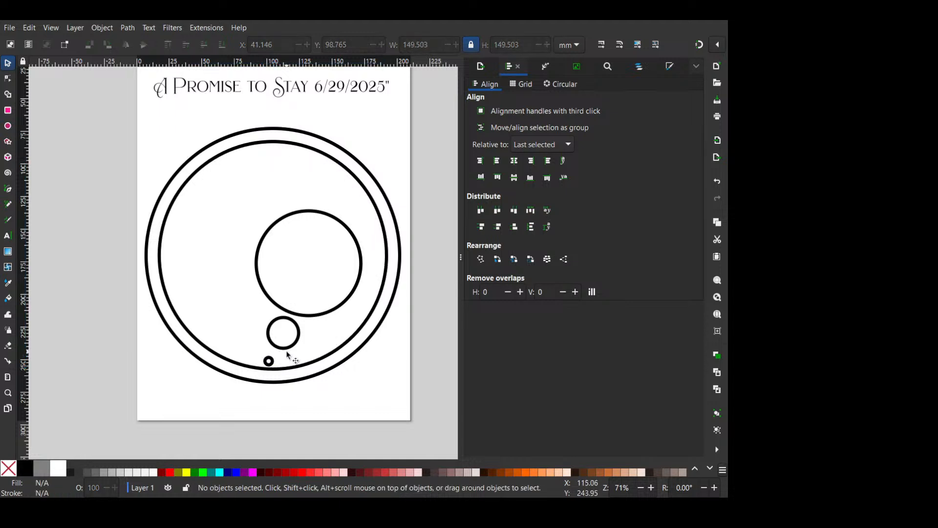
# - Reduce the small lower circle to about 26 mm and enlarge the tiny circle beneath it so the two touch
pyautogui.click(286, 348)
pyautogui.moveTo(261, 354)
pyautogui.mouseDown()
pyautogui.moveTo(257, 361)
pyautogui.moveTo(275, 366)
pyautogui.mouseUp()
pyautogui.scroll(1, 284, 351)
pyautogui.click(296, 314)
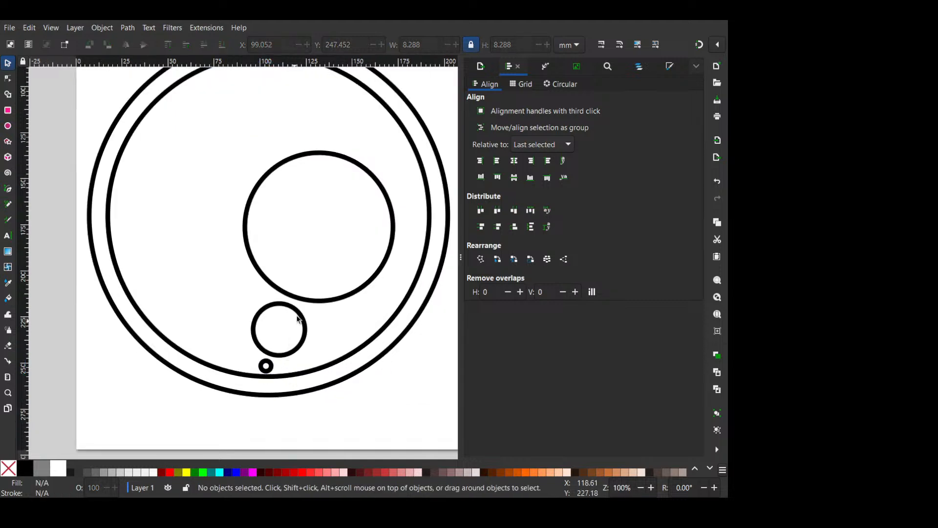
pyautogui.click(297, 311)
pyautogui.moveTo(309, 300); pyautogui.dragTo(303, 307)
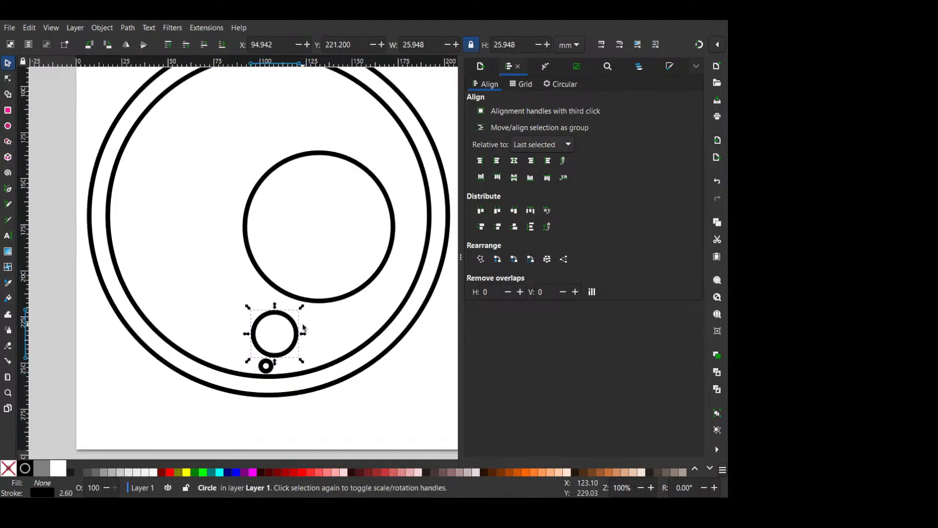
pyautogui.click(272, 364)
pyautogui.moveTo(277, 355); pyautogui.dragTo(298, 337)
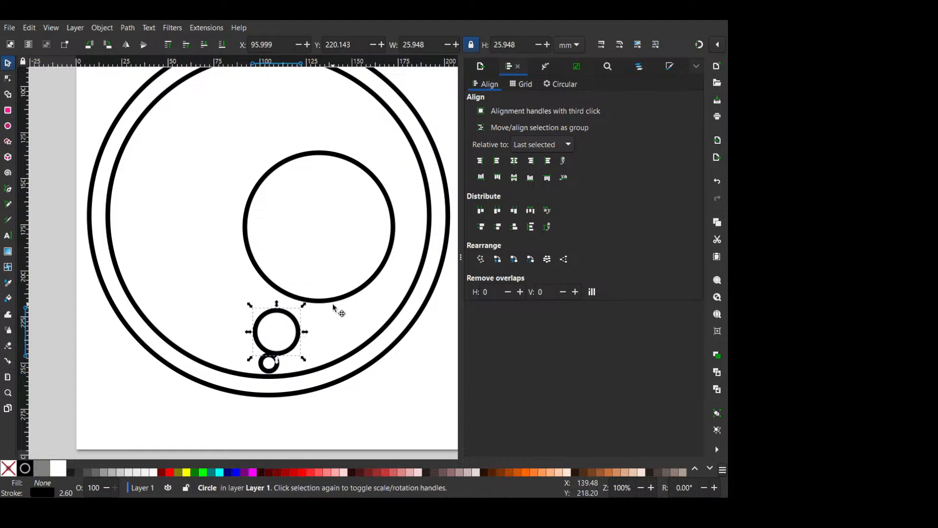
# - Move the 83 mm circle down and right, and add an about 38 mm concentric copy around the 26 mm circle
pyautogui.moveTo(333, 305); pyautogui.dragTo(357, 333)
pyautogui.moveTo(355, 334); pyautogui.dragTo(353, 333)
pyautogui.click(294, 345)
pyautogui.hotkey('ctrl', 'd')
pyautogui.moveTo(303, 305); pyautogui.dragTo(316, 288)
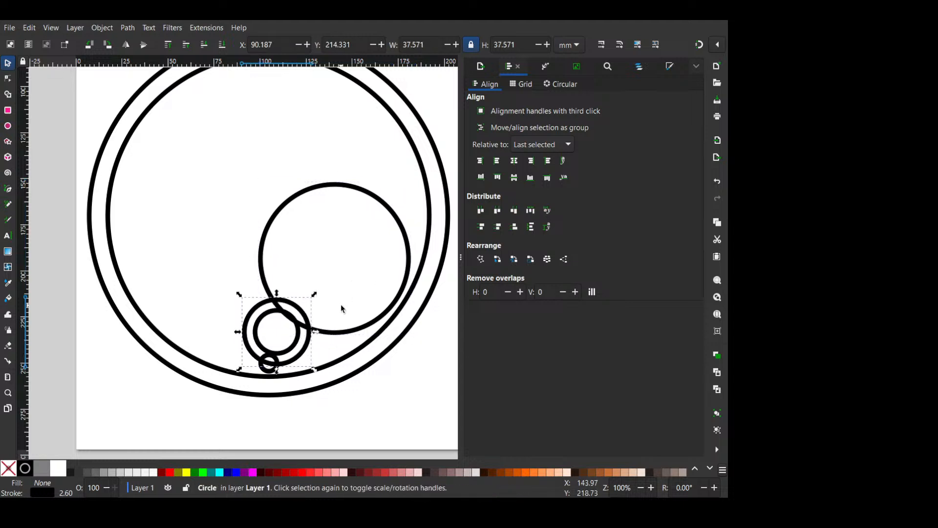
# - Shift the three small lower circles slightly up and left, and rotate them together to bring the tiny circle directly below
pyautogui.moveTo(223, 291); pyautogui.dragTo(358, 411)
pyautogui.moveTo(299, 341); pyautogui.dragTo(296, 338)
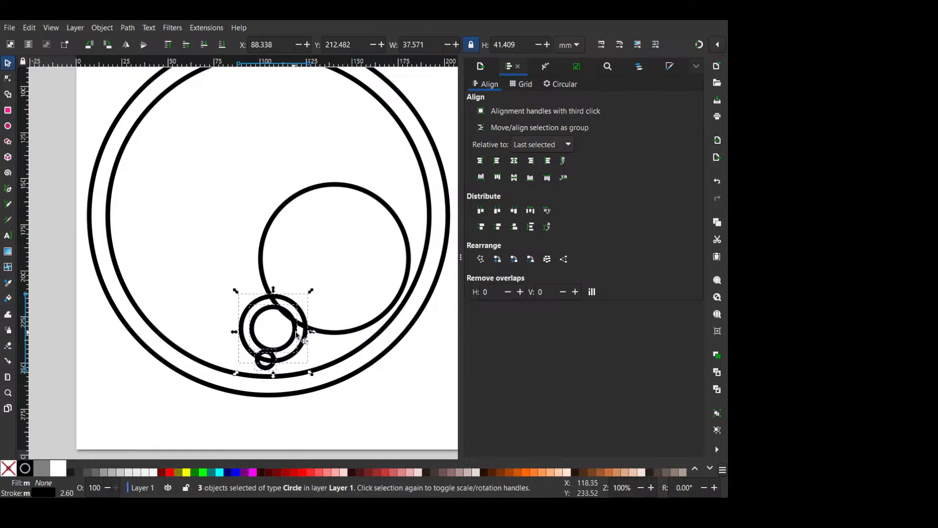
pyautogui.click(260, 313)
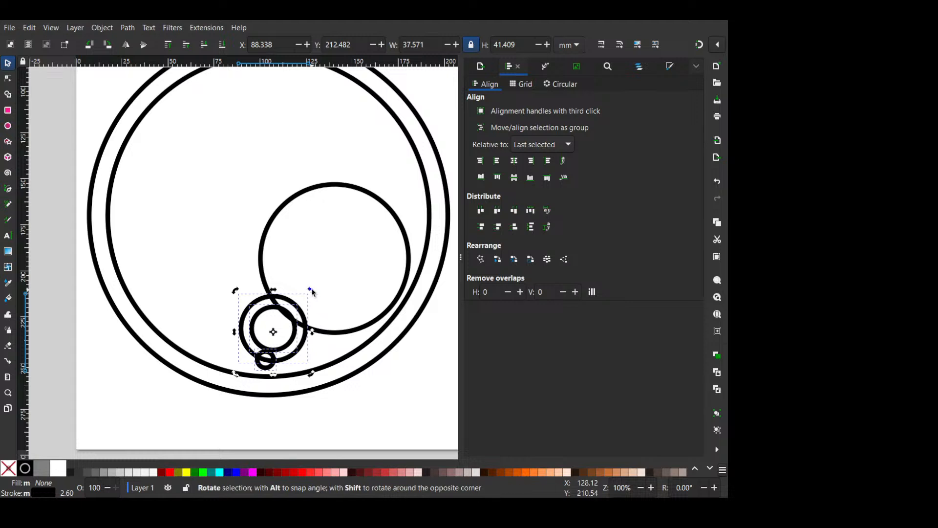
pyautogui.moveTo(311, 291); pyautogui.dragTo(306, 288)
pyautogui.click(318, 339)
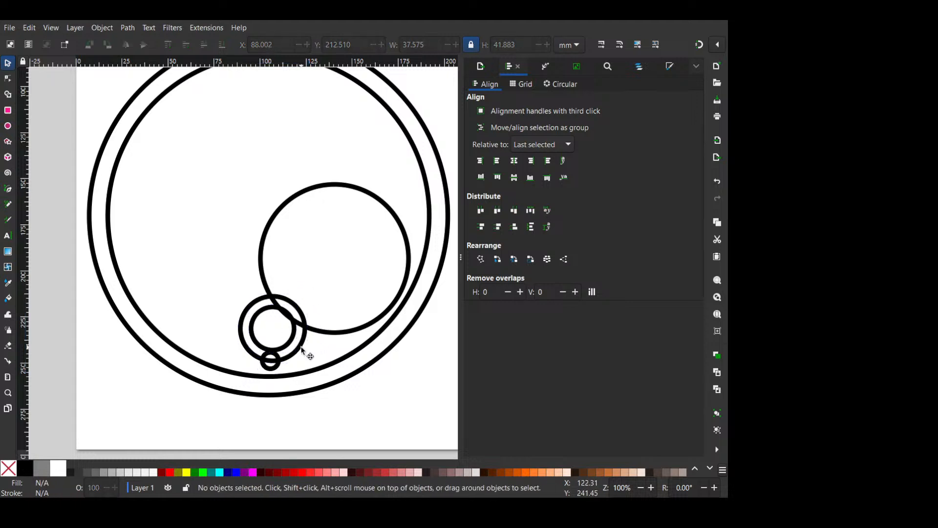
# - Enlarge the 38 mm circle to about 46 mm and move the 83 mm circle right against the inner ring
pyautogui.click(300, 347)
pyautogui.moveTo(312, 294); pyautogui.dragTo(319, 272)
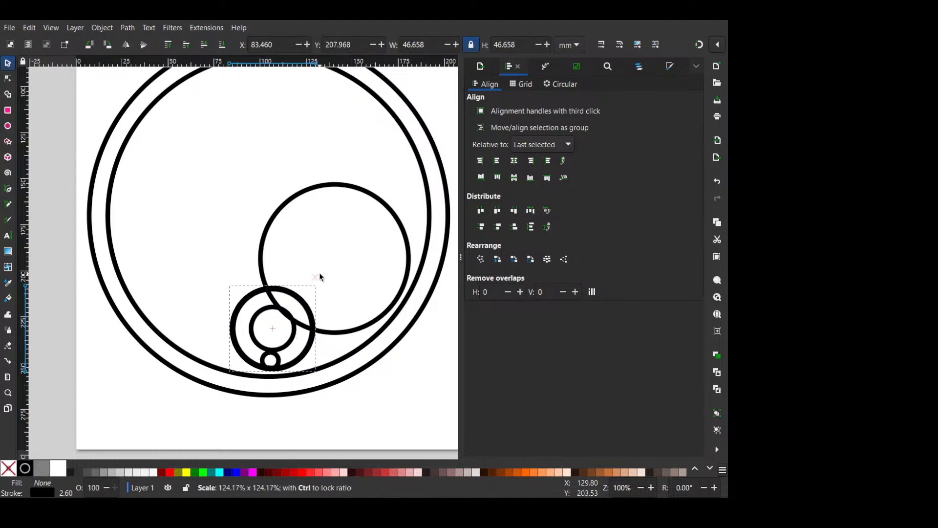
pyautogui.click(343, 332)
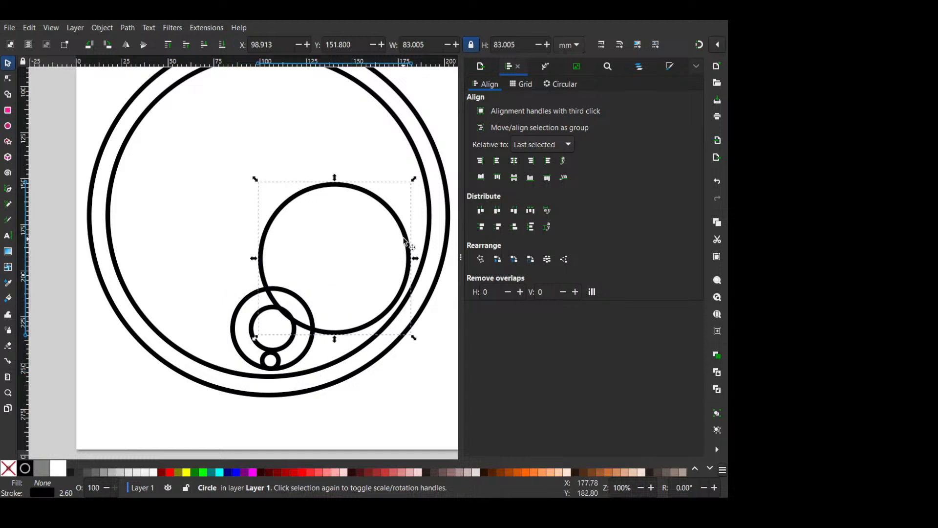
pyautogui.moveTo(403, 237); pyautogui.dragTo(415, 230)
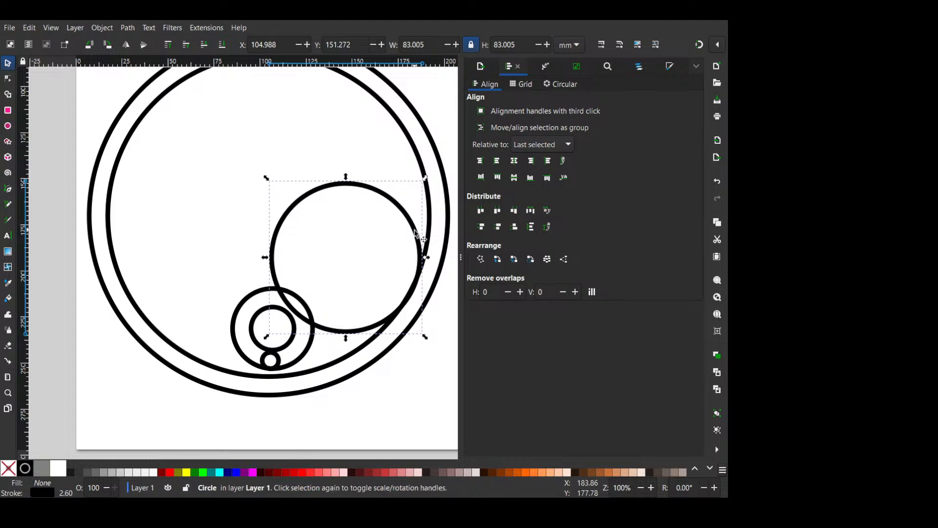
pyautogui.click(361, 284)
pyautogui.click(294, 318)
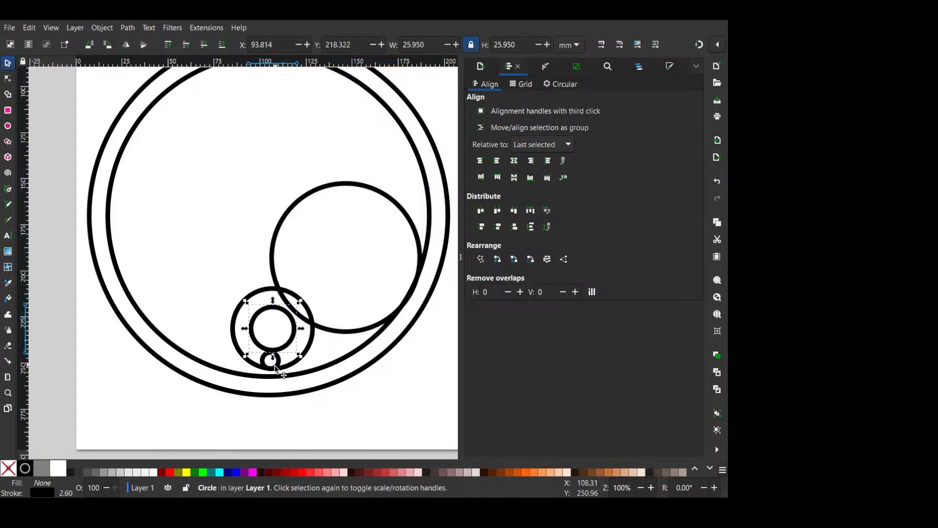
pyautogui.moveTo(275, 368); pyautogui.dragTo(278, 363)
pyautogui.hotkey('ctrl', 'z')
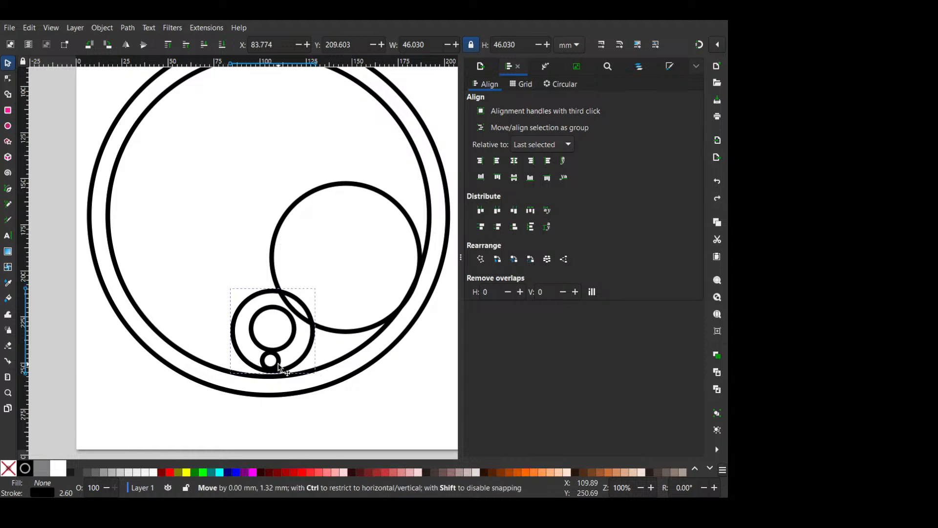
pyautogui.hotkey('ctrl', 'z')
# - Try cutting the 46 mm circle out of the overlapping 83 mm circle with a Difference operation, and undo it
pyautogui.keyDown('shift'); pyautogui.click(279, 244); pyautogui.keyUp('shift')
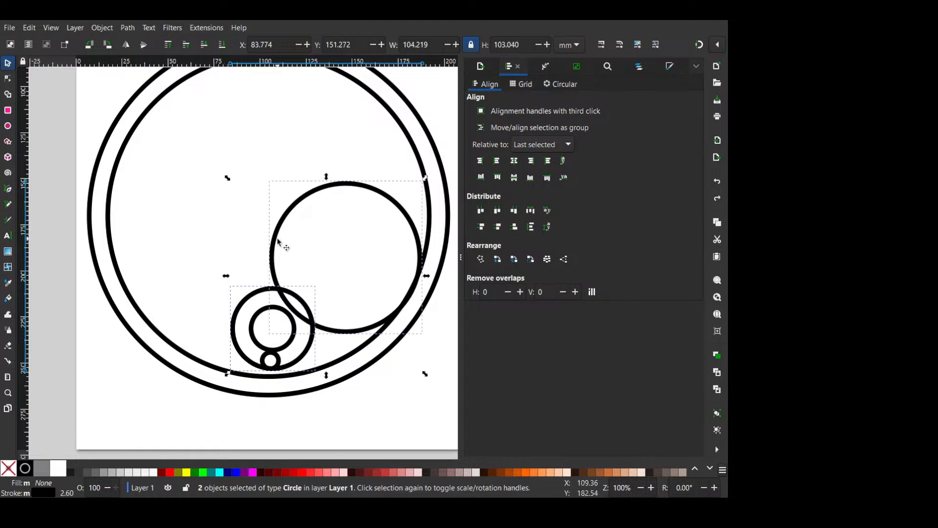
pyautogui.hotkey('ctrl', '+')
pyautogui.click(399, 269)
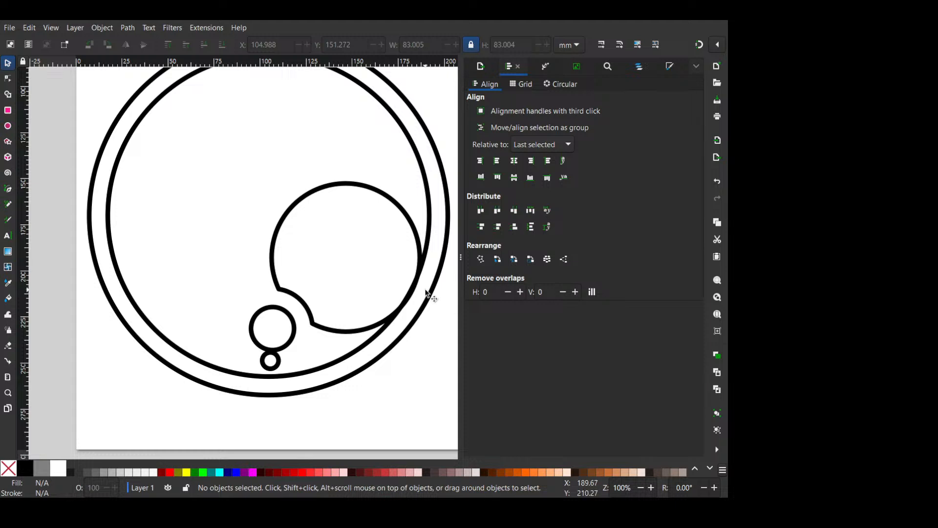
pyautogui.hotkey('ctrl', 'z')
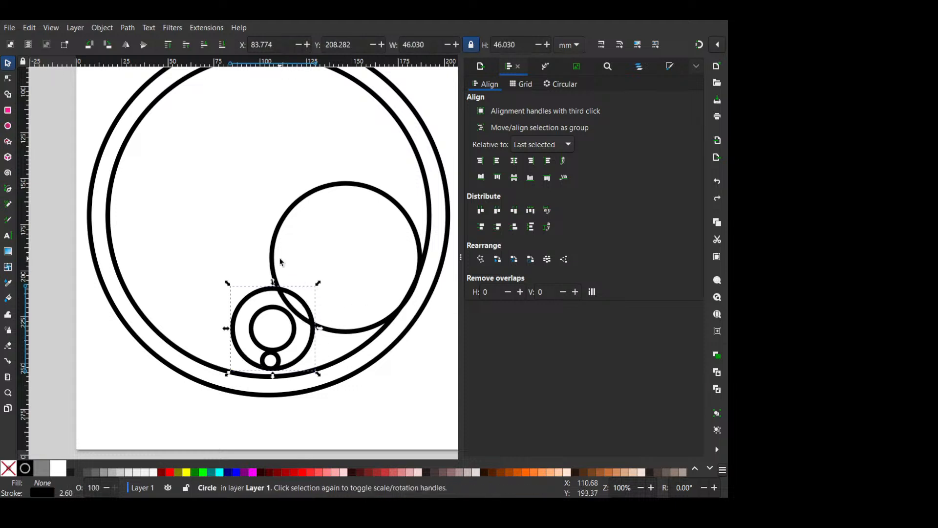
# - Try cutting a duplicate of the 46 mm circle out of the overlapping 83 mm circle with Difference, and undo it
pyautogui.hotkey('ctrl', 'd')
pyautogui.keyDown('shift'); pyautogui.click(284, 234); pyautogui.keyUp('shift')
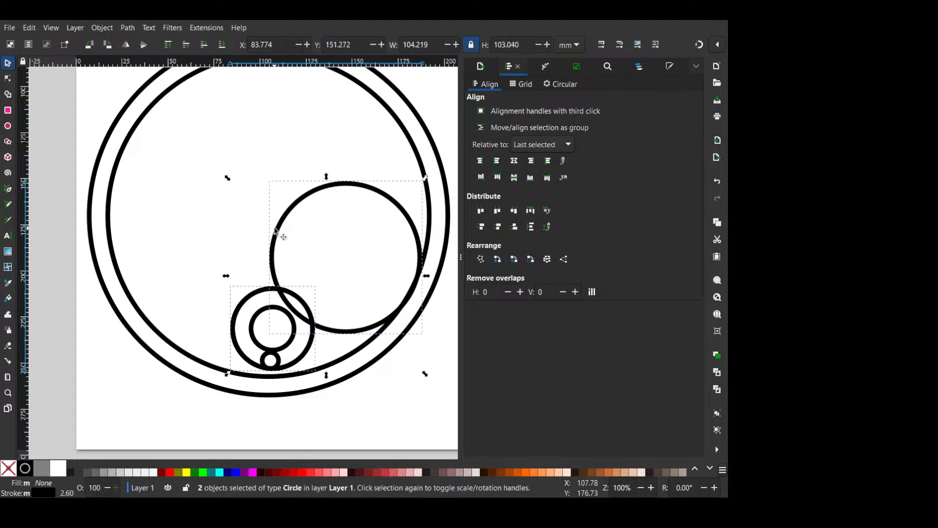
pyautogui.hotkey('ctrl', '-')
pyautogui.click(328, 254)
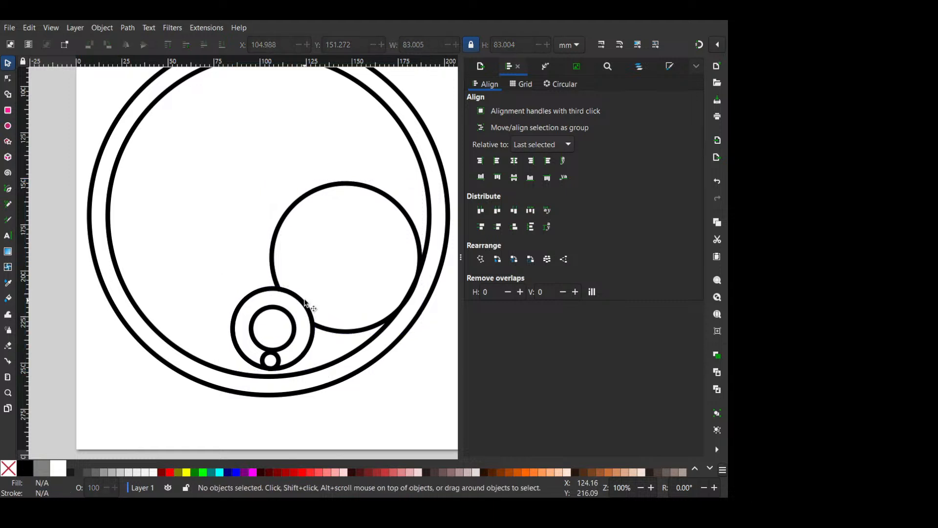
pyautogui.click(274, 242)
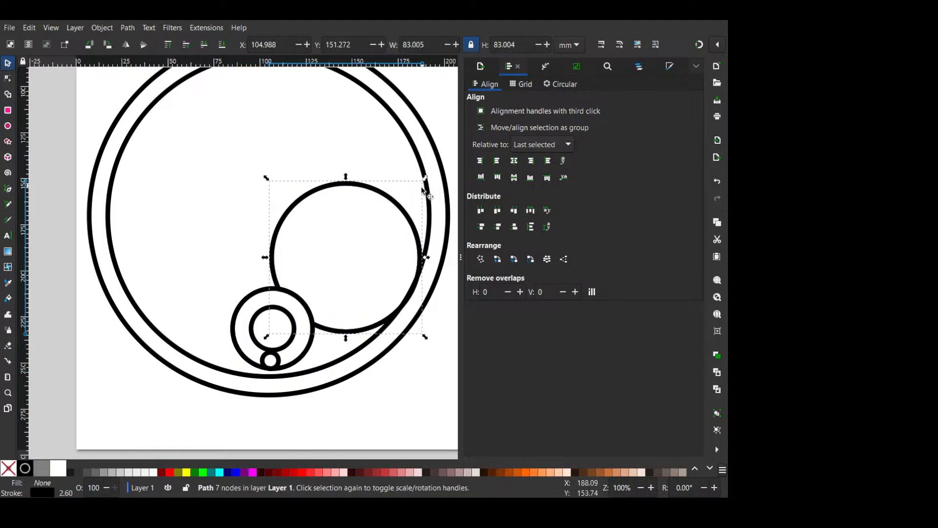
pyautogui.hotkey('ctrl', 'z')
# - Add an about 92 mm concentric copy around the 83 mm circle and unite it with the 46 mm circle
pyautogui.click(286, 215)
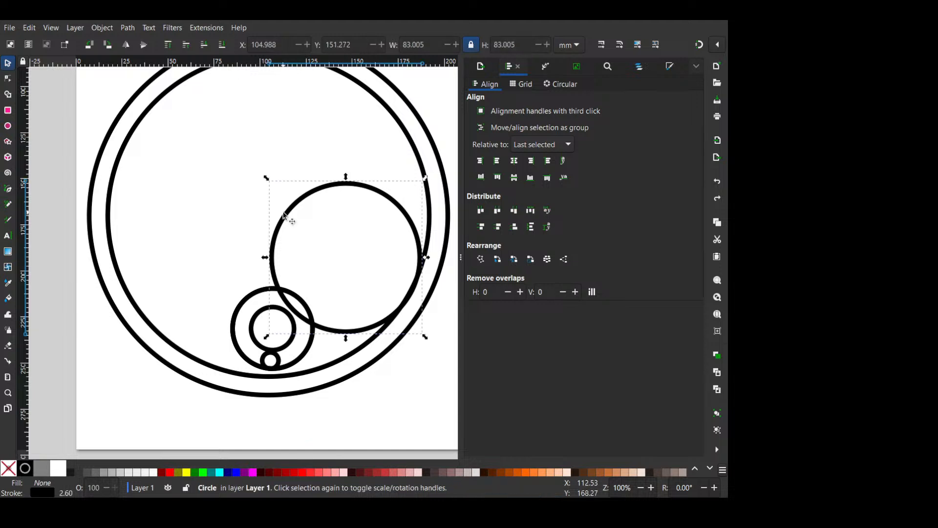
pyautogui.hotkey('ctrl', 'd')
pyautogui.moveTo(425, 177); pyautogui.dragTo(434, 169)
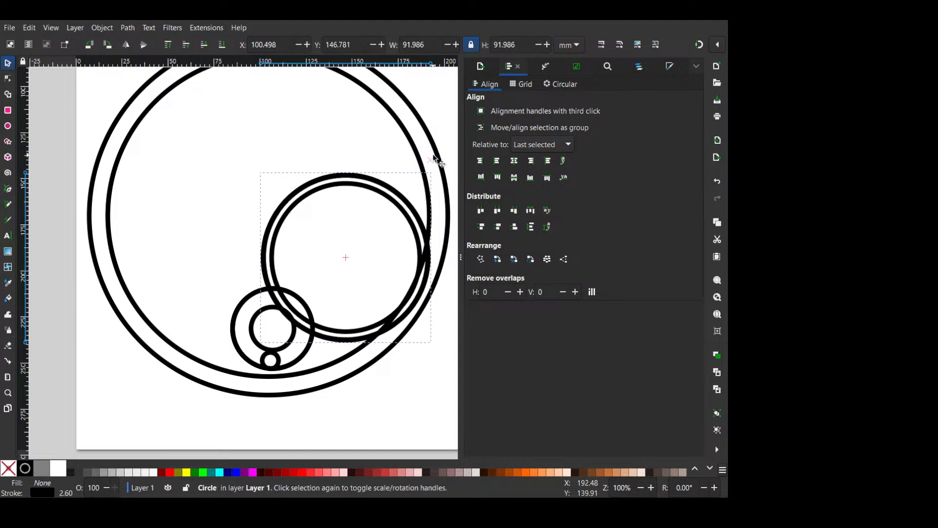
pyautogui.keyDown('shift'); pyautogui.click(271, 292); pyautogui.keyUp('shift')
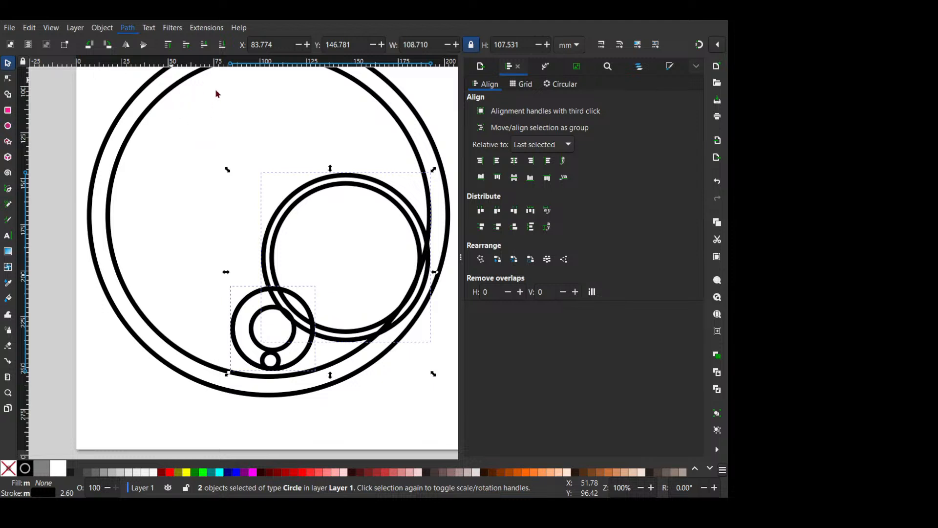
pyautogui.hotkey('ctrl', '+')
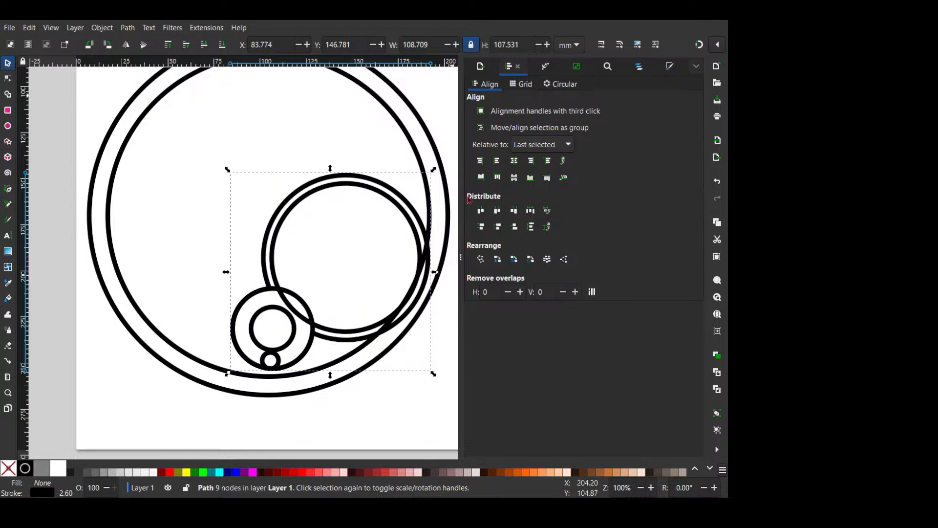
# - Try subtracting the remaining 46 mm circle from the inner 83 mm circle inside the united outline, and undo it
pyautogui.click(318, 301)
pyautogui.click(302, 309)
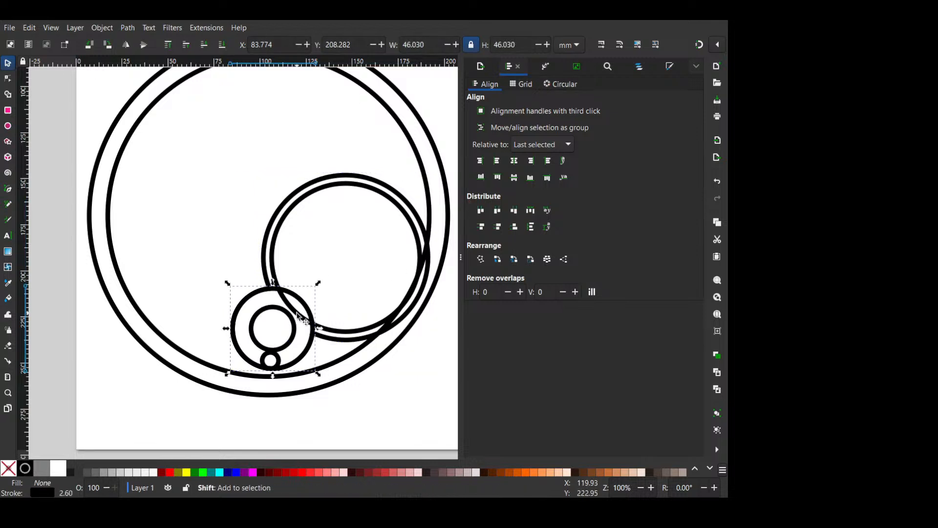
pyautogui.keyDown('shift'); pyautogui.click(296, 314); pyautogui.keyUp('shift')
pyautogui.hotkey('ctrl', '-')
pyautogui.click(319, 300)
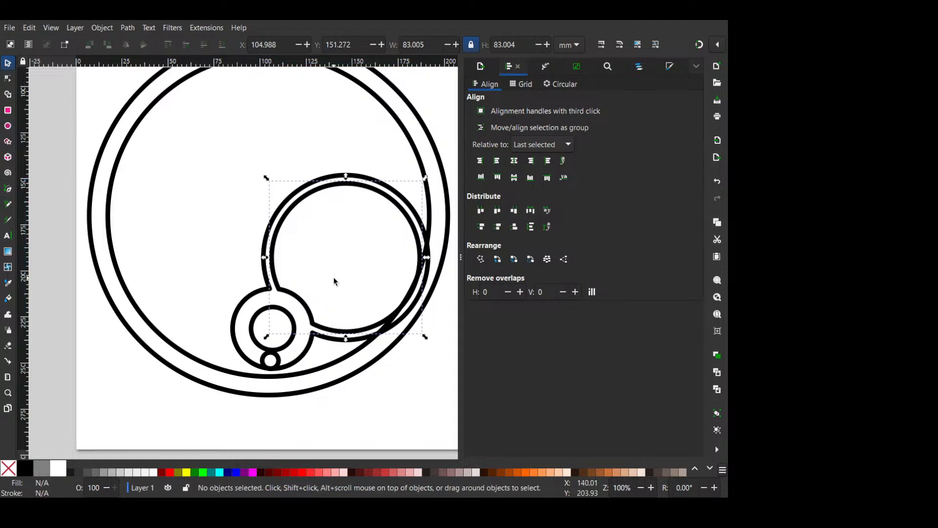
pyautogui.hotkey('ctrl', 'z')
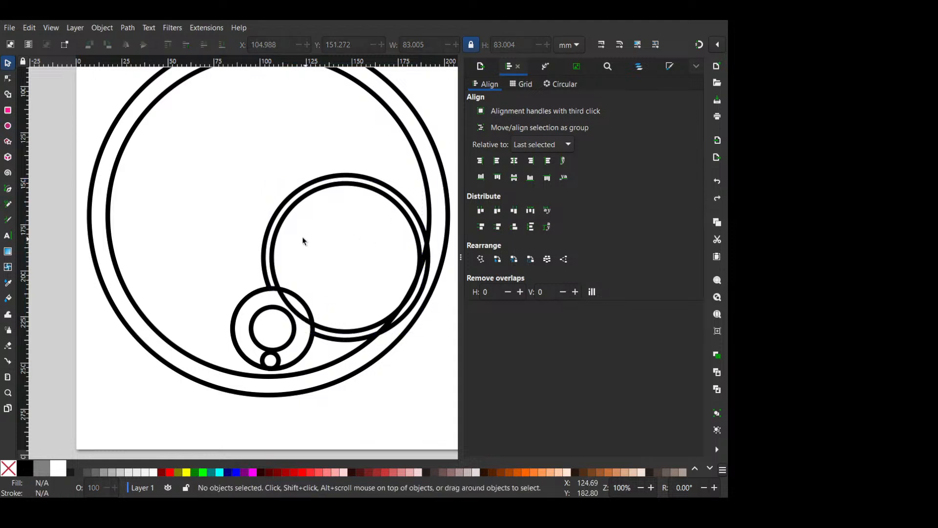
# - Shrink the 83 mm circle to about 77 mm around its centre, try a Difference with the united outline, and undo the Difference
pyautogui.click(287, 210)
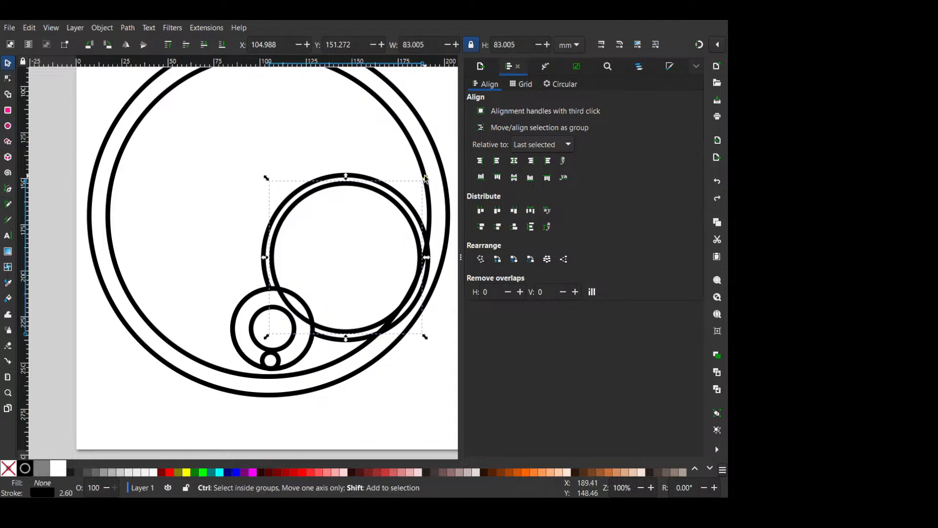
pyautogui.moveTo(425, 178); pyautogui.dragTo(420, 183)
pyautogui.keyDown('shift'); pyautogui.click(312, 333); pyautogui.keyUp('shift')
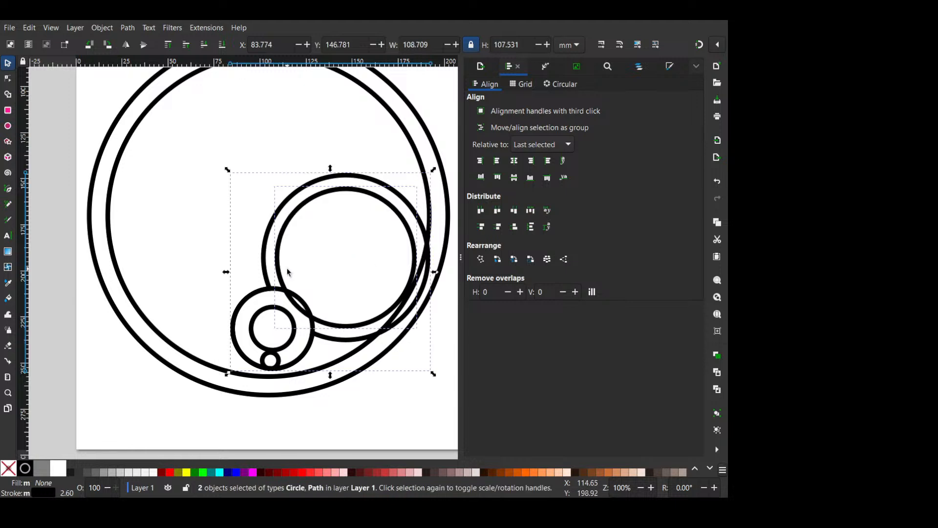
pyautogui.hotkey('ctrl', '-')
pyautogui.hotkey('ctrl', 'z')
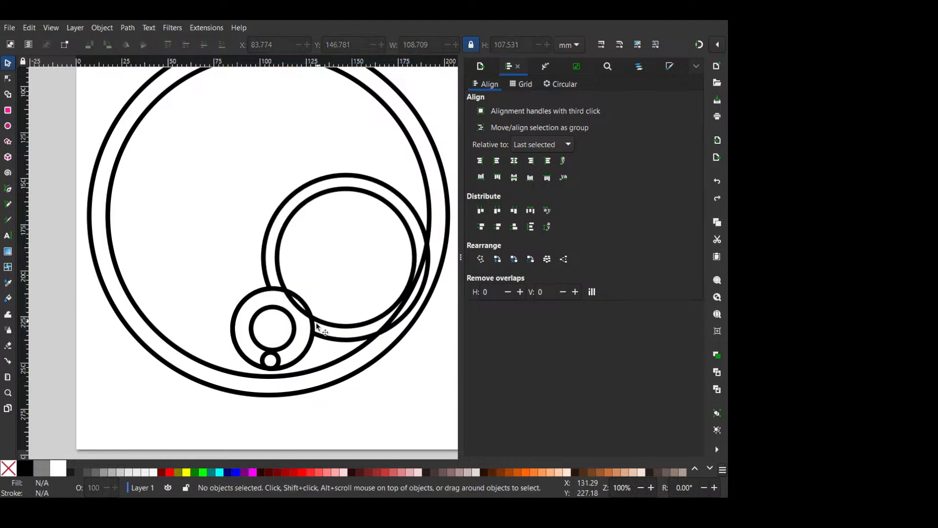
# - Try a Difference between the united outline and the 46 mm circle, and undo it
pyautogui.click(311, 334)
pyautogui.keyDown('shift'); pyautogui.click(293, 302); pyautogui.keyUp('shift')
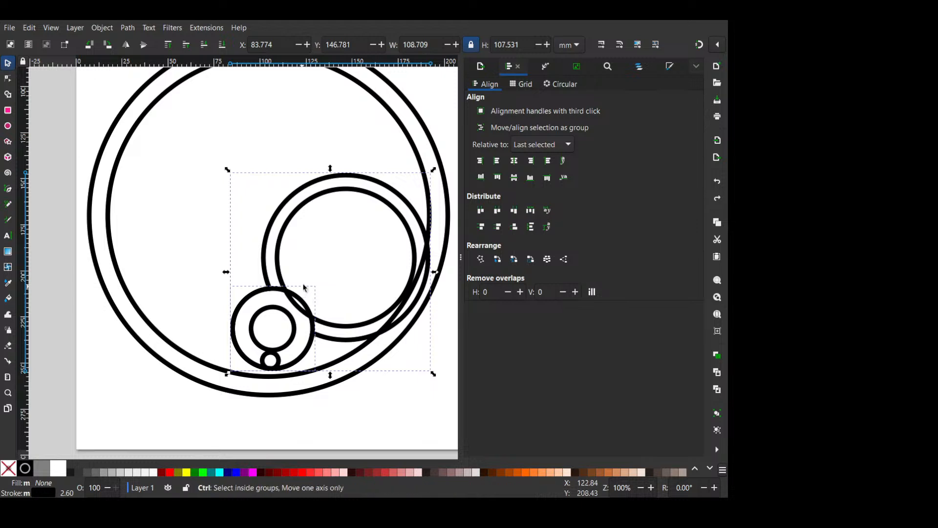
pyautogui.hotkey('ctrl', '-')
pyautogui.click(302, 308)
pyautogui.hotkey('ctrl', 'z')
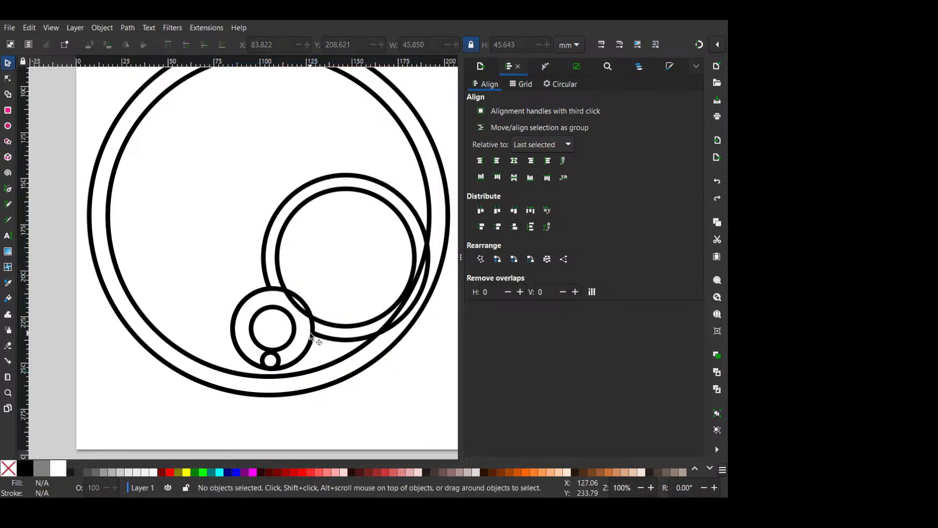
# - Cut the 46 mm circle out of the 77 mm circle with a Difference operation
pyautogui.click(301, 308)
pyautogui.keyDown('shift'); pyautogui.click(344, 329); pyautogui.keyUp('shift')
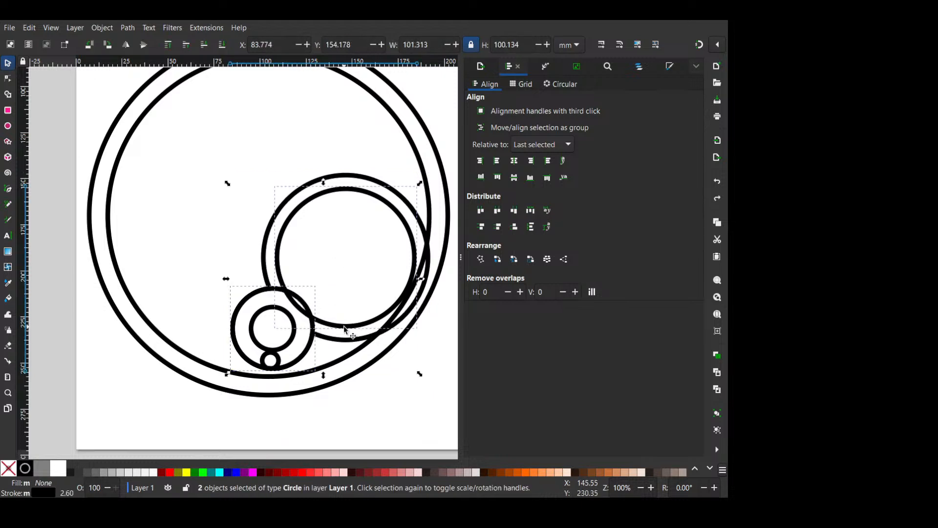
pyautogui.hotkey('ctrl', '+')
pyautogui.click(347, 286)
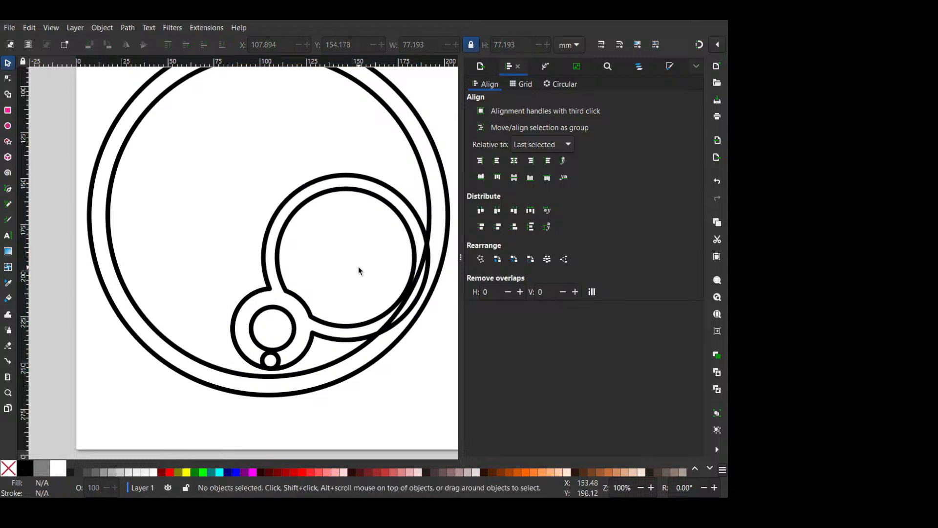
# - Shrink the tiny circle below the 26 mm circle to 10.4 mm
pyautogui.click(295, 326)
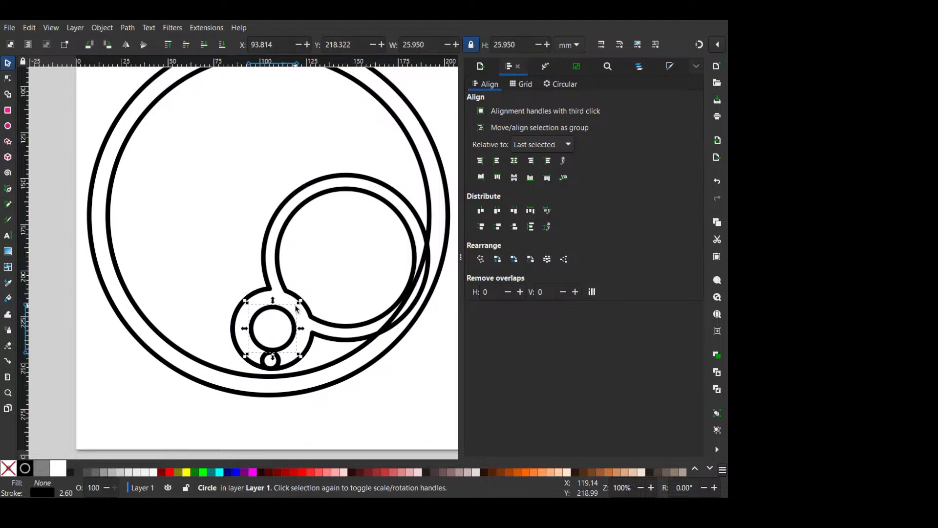
pyautogui.click(276, 363)
pyautogui.scroll(2, 286, 365)
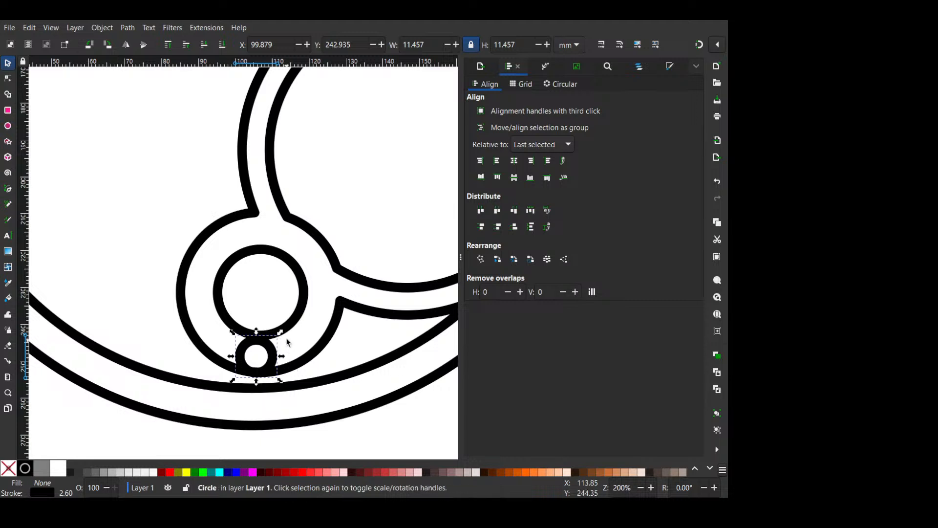
pyautogui.press(',')
pyautogui.press(',')
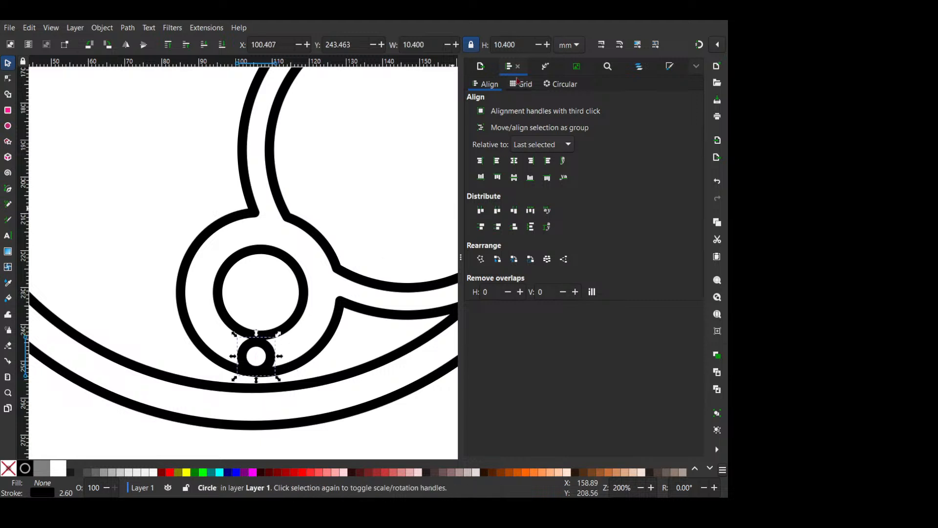
# - Open the export settings and look over the small lower circles and the whole arrangement
pyautogui.click(480, 66)
pyautogui.click(306, 279)
pyautogui.scroll(-2, 306, 279)
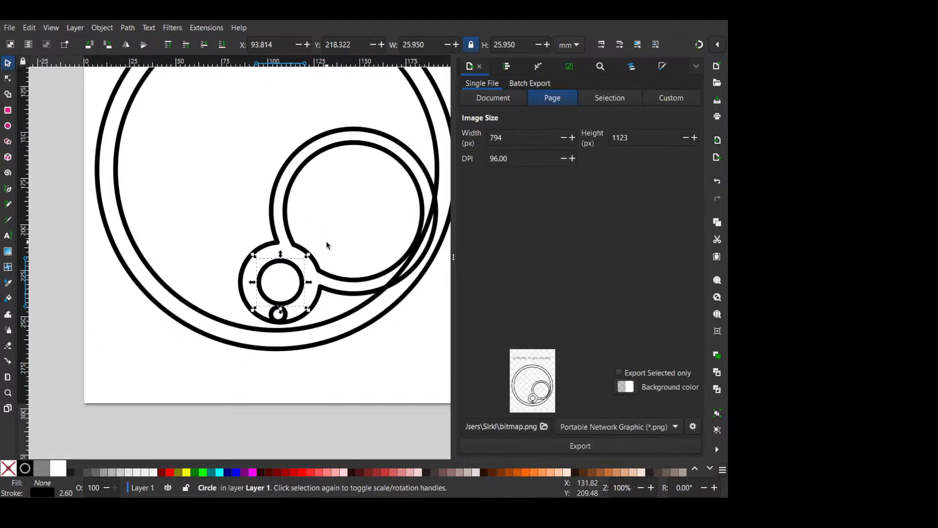
pyautogui.scroll(1, 326, 241)
pyautogui.click(341, 216)
pyautogui.scroll(-2, 341, 216)
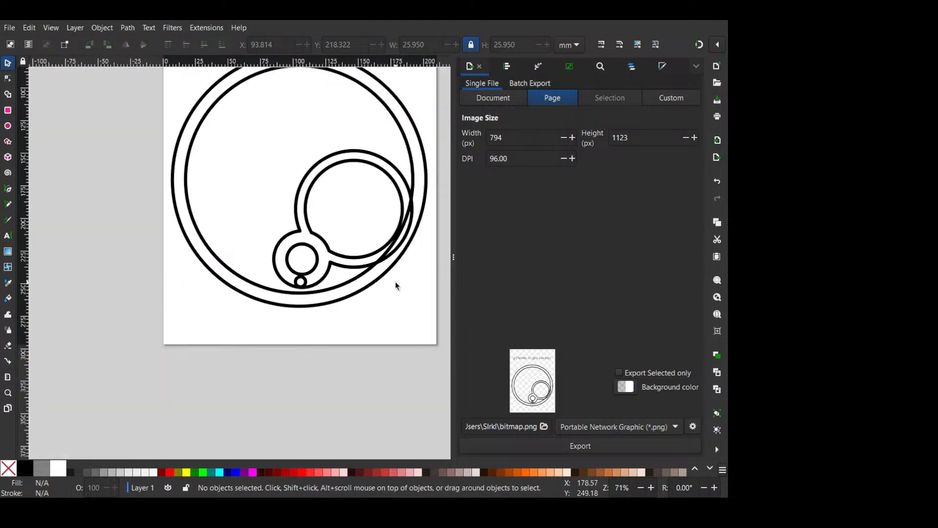
pyautogui.moveTo(396, 286); pyautogui.dragTo(381, 283)
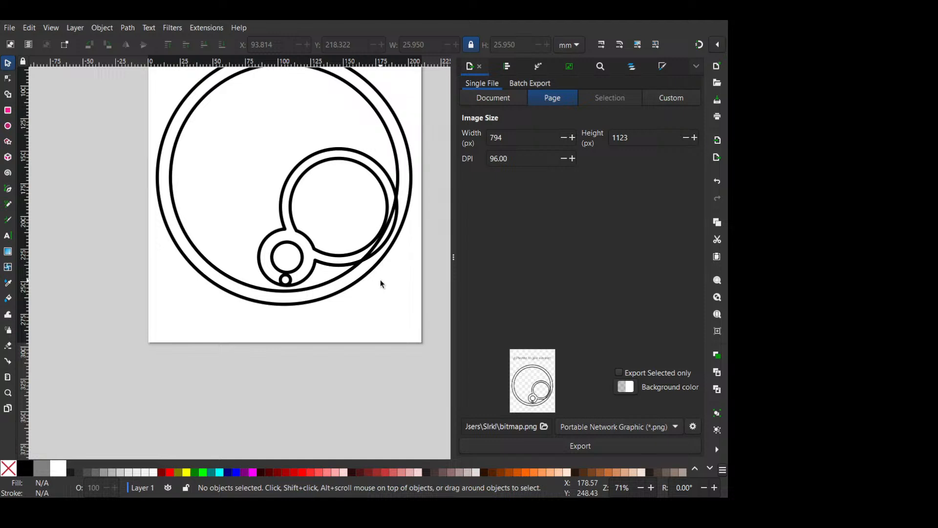
# - Undo the smaller-circle edits back to the stage with only two circles nested inside the two outer rings
pyautogui.scroll(3, 382, 283)
pyautogui.hotkey('ctrl', 'z')
pyautogui.hotkey('ctrl', 'z')
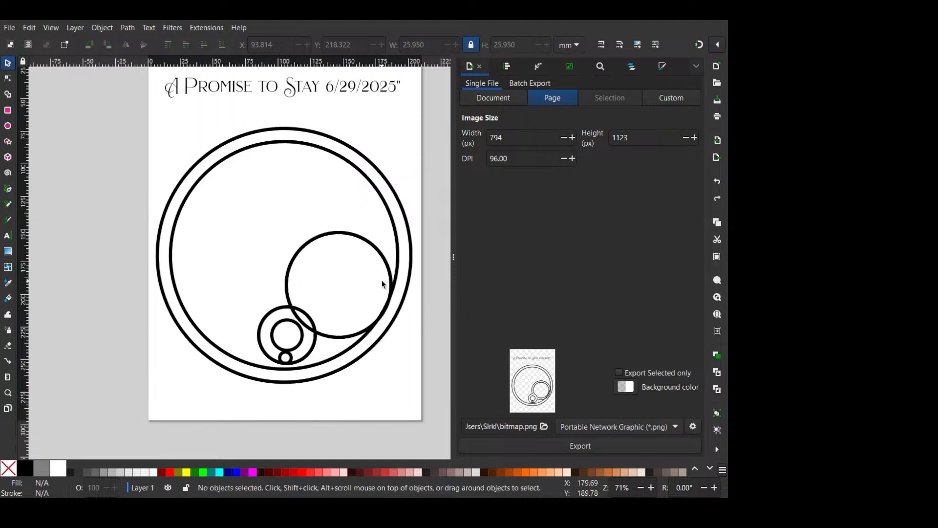
pyautogui.hotkey('ctrl', 'z')
pyautogui.hotkey('ctrl', 'z')
pyautogui.hotkey('ctrl', 'z')
pyautogui.hotkey('ctrl', 'z')
pyautogui.hotkey('ctrl', 'z')
pyautogui.hotkey('ctrl', 'z')
pyautogui.hotkey('ctrl', 'z')
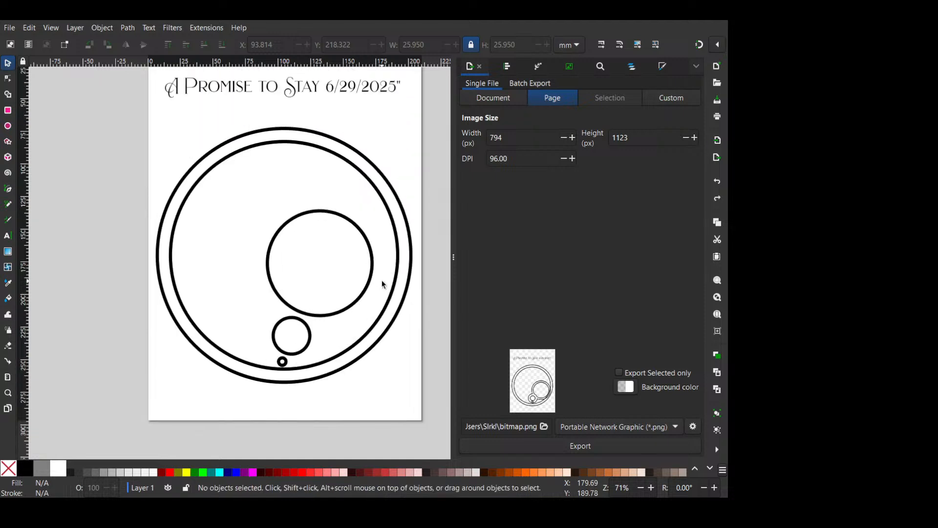
pyautogui.hotkey('ctrl', 'z')
pyautogui.hotkey('ctrl', 'z')
pyautogui.hotkey('ctrl', 'z')
pyautogui.hotkey('ctrl', 'z')
pyautogui.hotkey('ctrl', 'z')
pyautogui.hotkey('ctrl', 'z')
pyautogui.hotkey('ctrl', 'z')
pyautogui.hotkey('ctrl', 'z')
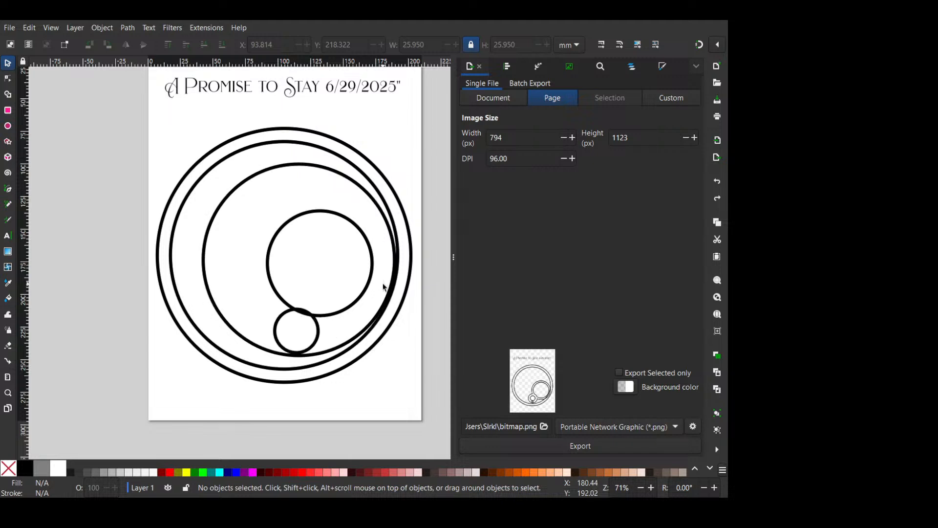
pyautogui.hotkey('ctrl', 'z')
pyautogui.hotkey('ctrl', 'z')
pyautogui.hotkey('ctrl', 'z')
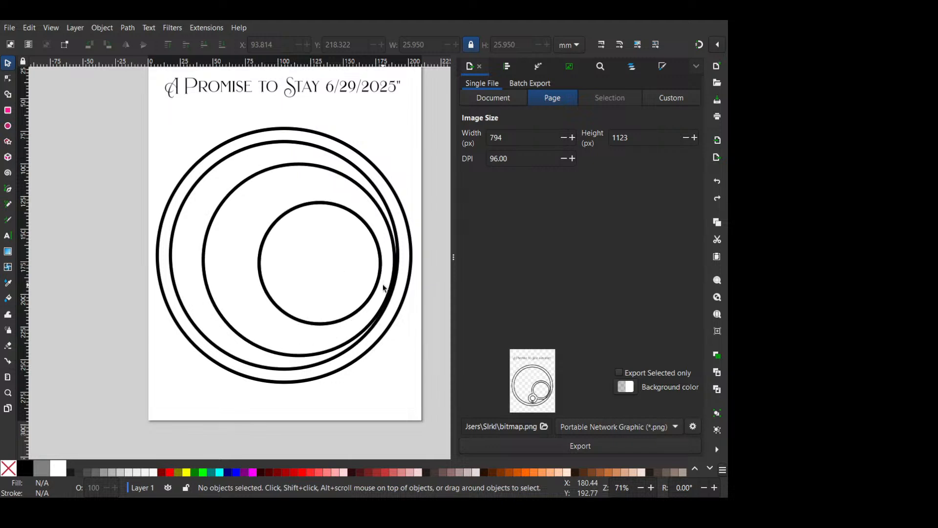
# - Delete the two circles nested inside the two concentric outer rings
pyautogui.scroll(2, 383, 288)
pyautogui.click(369, 263)
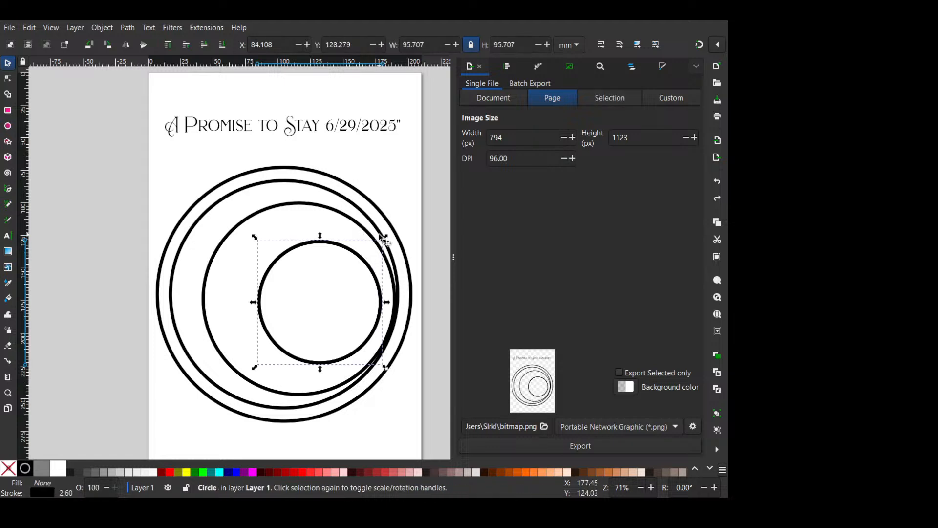
pyautogui.press('Delete')
pyautogui.click(363, 260)
pyautogui.press('Delete')
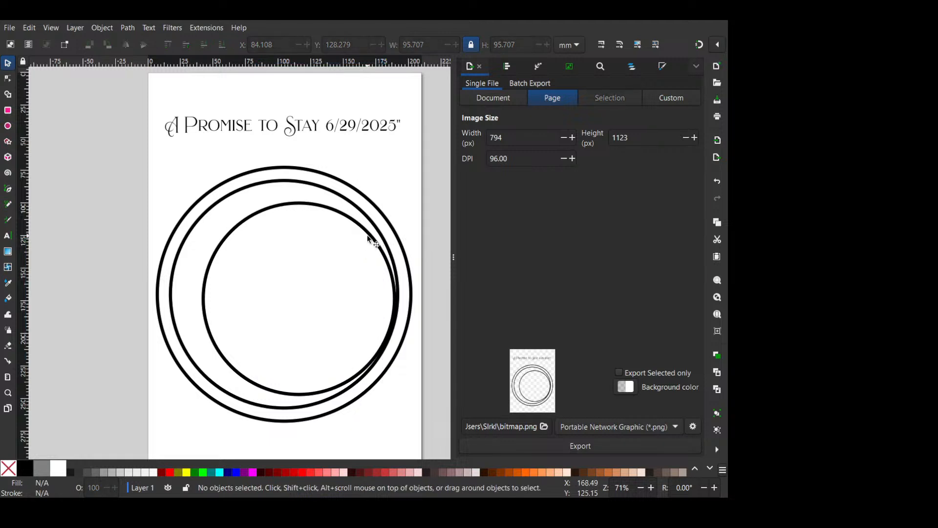
pyautogui.click(368, 238)
pyautogui.press('Delete')
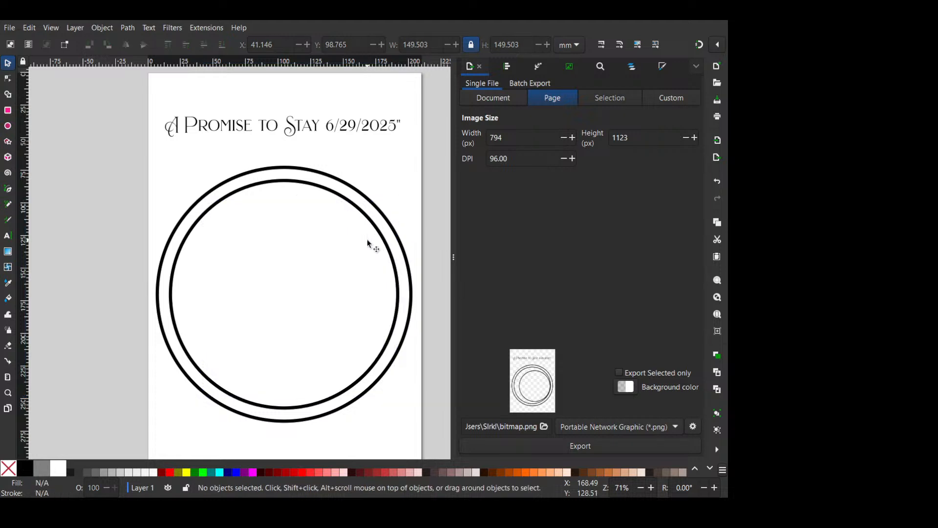
# - Place an about 61 mm copy of the inner ring across the rings' lower edge, and shrink the inner ring around its centre
pyautogui.click(371, 223)
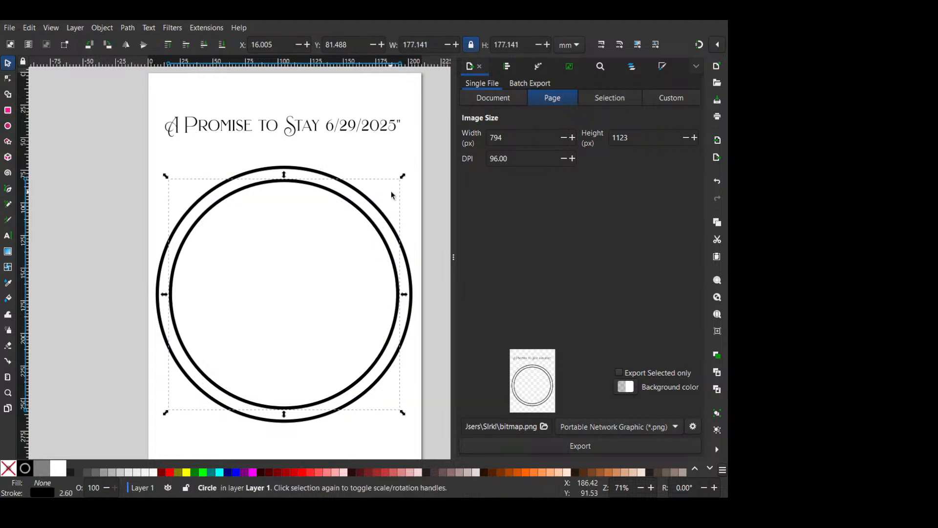
pyautogui.hotkey('ctrl', 'd')
pyautogui.moveTo(378, 228); pyautogui.dragTo(416, 325)
pyautogui.moveTo(434, 279); pyautogui.dragTo(377, 359)
pyautogui.scroll(-2, 343, 421)
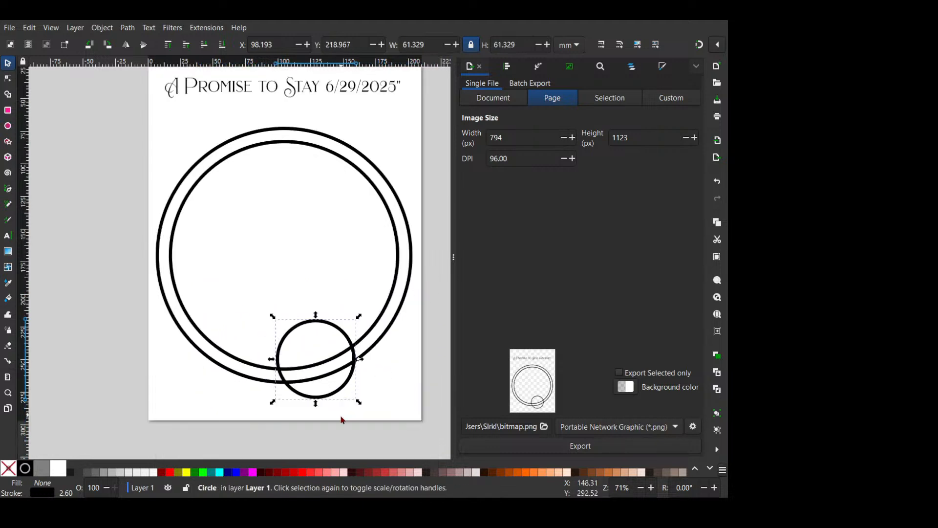
pyautogui.click(397, 233)
pyautogui.moveTo(399, 139); pyautogui.dragTo(389, 158)
# - Add an about 28 mm concentric copy inside the 61 mm circle and open its stroke style settings
pyautogui.click(326, 330)
pyautogui.click(325, 323)
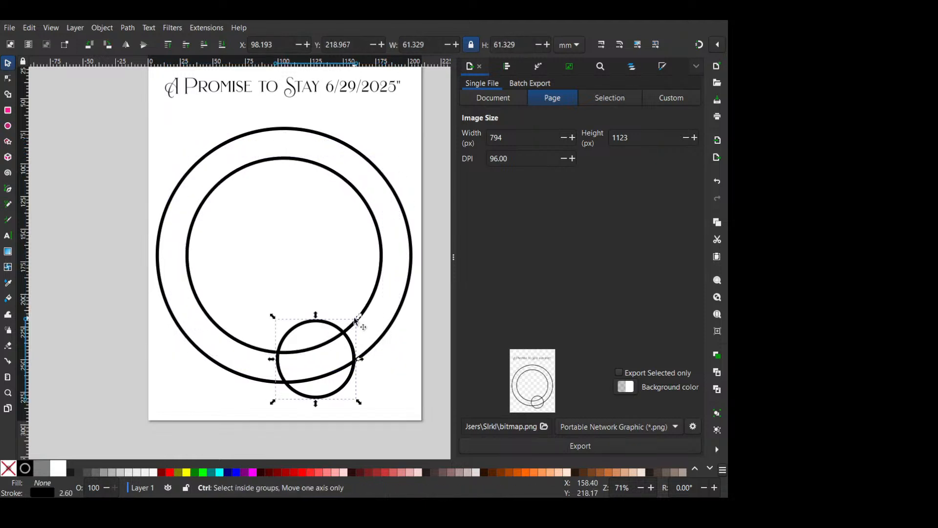
pyautogui.hotkey('ctrl', 'd')
pyautogui.moveTo(356, 320); pyautogui.dragTo(337, 338)
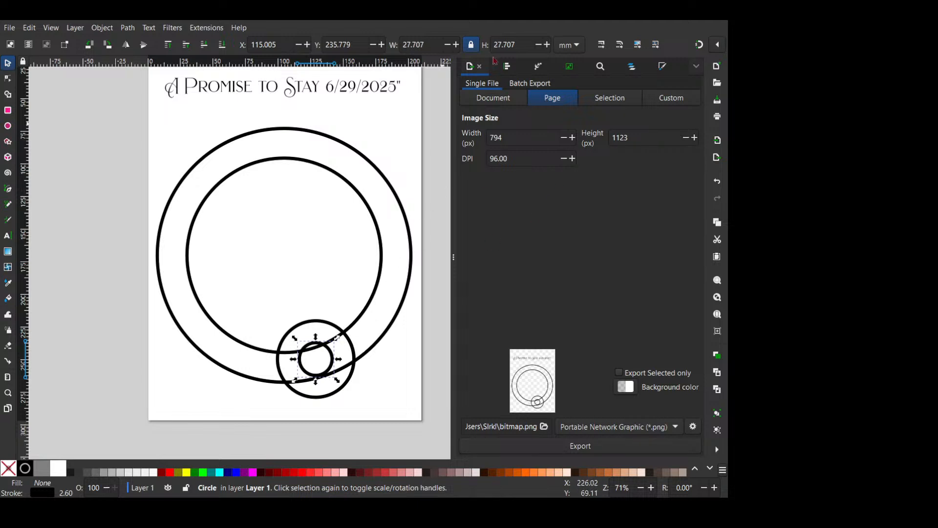
pyautogui.click(654, 65)
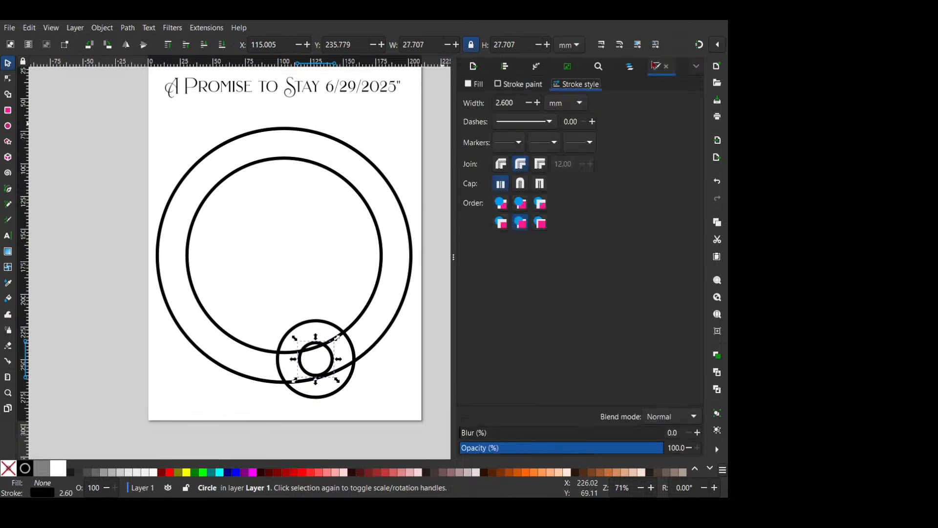
# - Thicken the stroke of the small circle inside the 61 mm circle to 10.8 mm
pyautogui.click(536, 105)
pyautogui.click(536, 106)
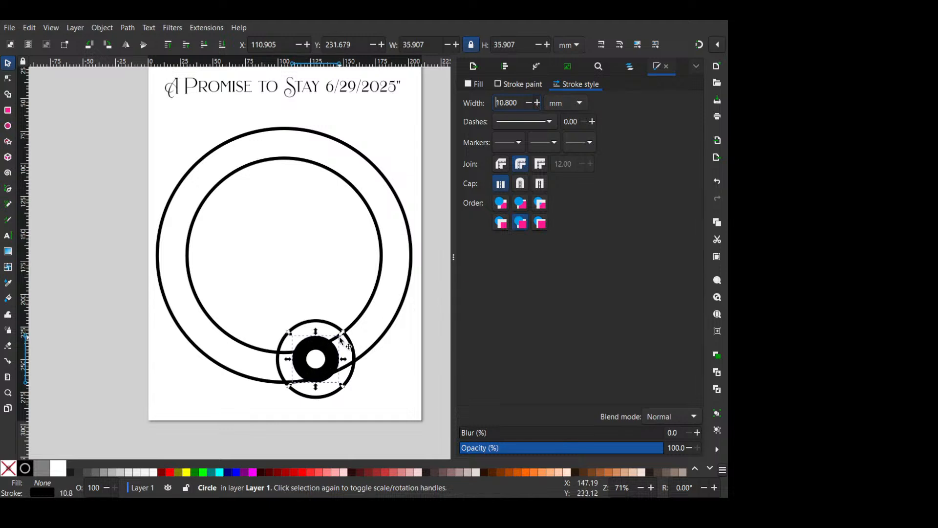
pyautogui.click(340, 341)
pyautogui.click(334, 358)
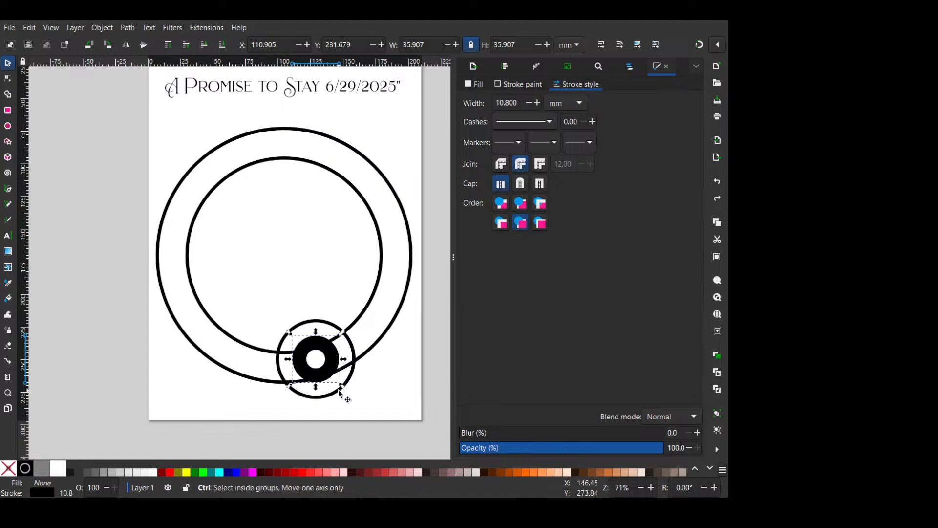
# - Shrink the thick circle to about 33 mm and the thin circle around it to about 57 mm, keeping both concentric
pyautogui.scroll(1, 340, 392)
pyautogui.moveTo(343, 310)
pyautogui.mouseDown()
pyautogui.moveTo(356, 296)
pyautogui.moveTo(337, 317)
pyautogui.moveTo(362, 290)
pyautogui.mouseUp()
pyautogui.keyDown('shift'); pyautogui.click(360, 321); pyautogui.keyUp('shift')
pyautogui.keyDown('shift'); pyautogui.click(344, 338); pyautogui.keyUp('shift')
pyautogui.click(336, 346)
pyautogui.click(349, 329)
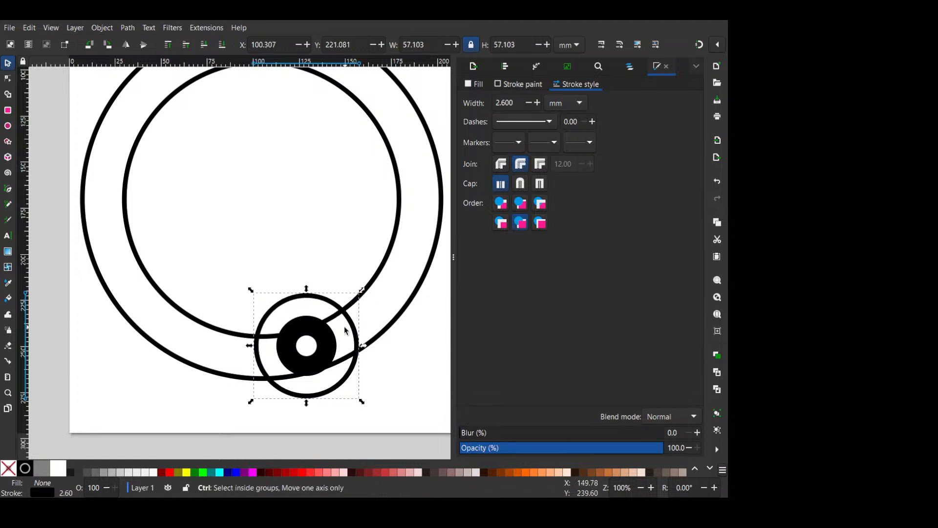
# - Duplicate the thick circle together with its surrounding circle and place the copy across the rings' right-hand arc
pyautogui.press('Escape')
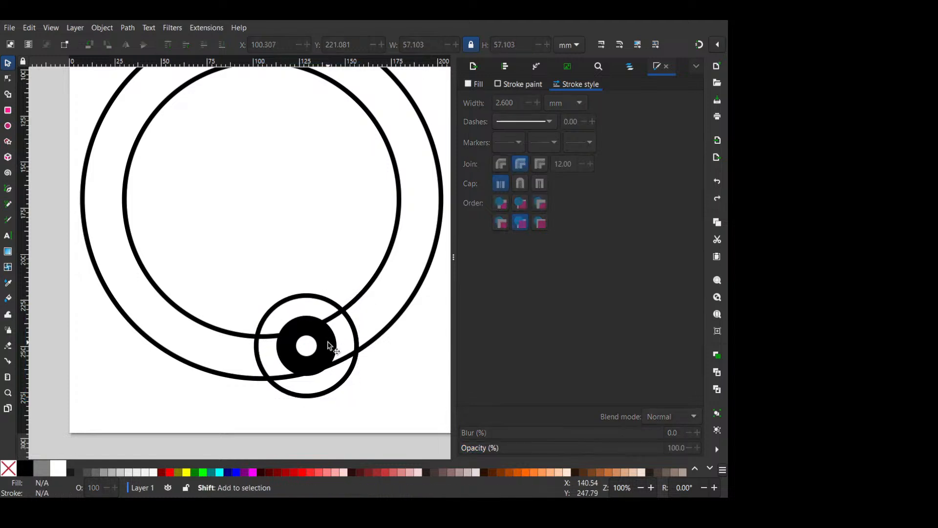
pyautogui.keyDown('shift'); pyautogui.click(330, 346); pyautogui.keyUp('shift')
pyautogui.keyDown('shift'); pyautogui.click(356, 333); pyautogui.keyUp('shift')
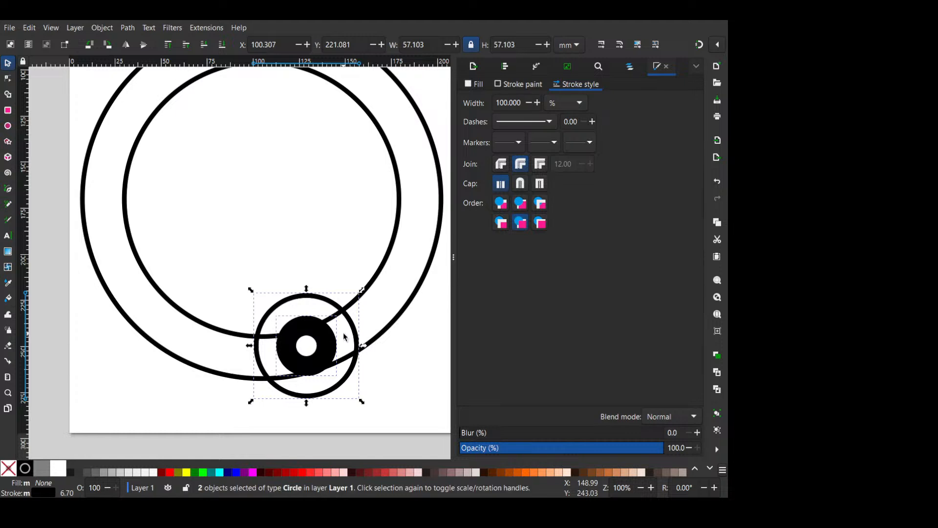
pyautogui.hotkey('ctrl', 'd')
pyautogui.moveTo(337, 343); pyautogui.dragTo(441, 164)
pyautogui.moveTo(438, 163); pyautogui.dragTo(319, 237)
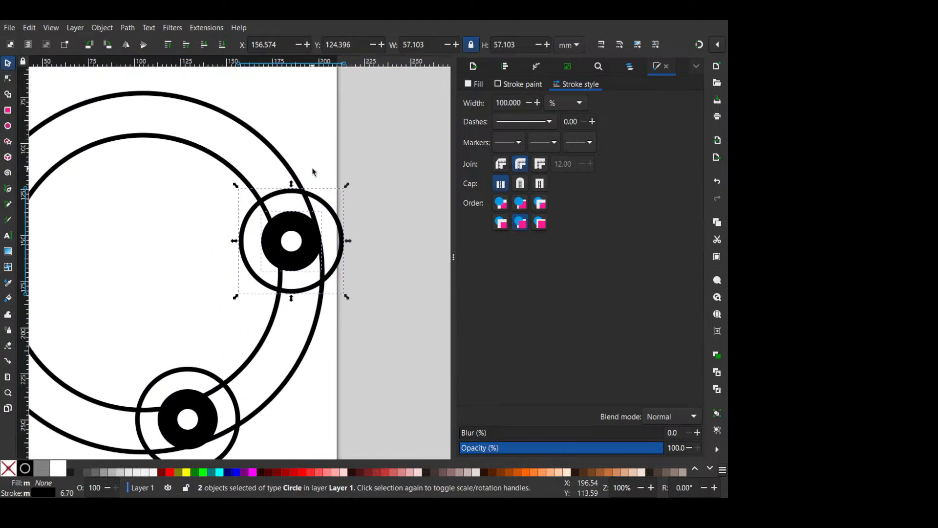
# - Add enlarged concentric copies of the thin circle in the right-hand cluster, and delete the outermost one of about 92.5 mm
pyautogui.click(313, 169)
pyautogui.click(316, 196)
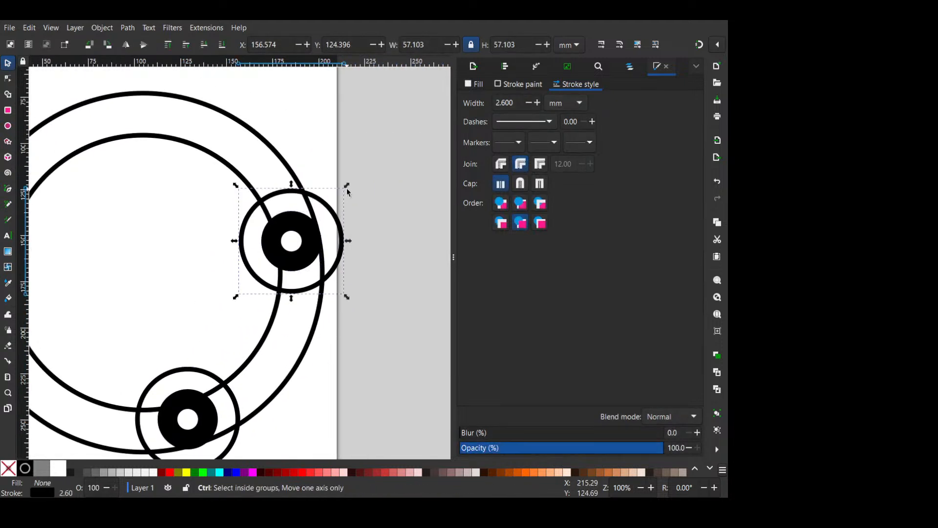
pyautogui.moveTo(347, 187); pyautogui.dragTo(372, 135)
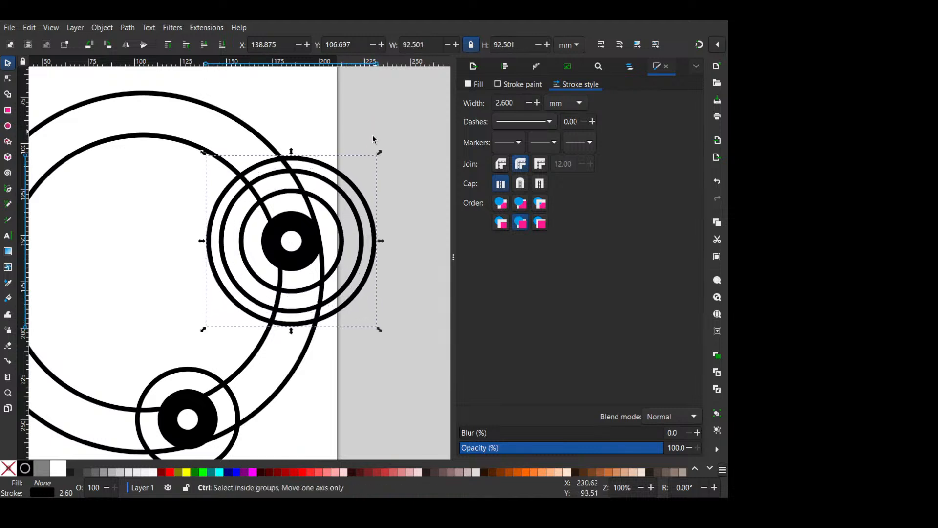
pyautogui.scroll(-2, 361, 158)
pyautogui.scroll(3, 385, 267)
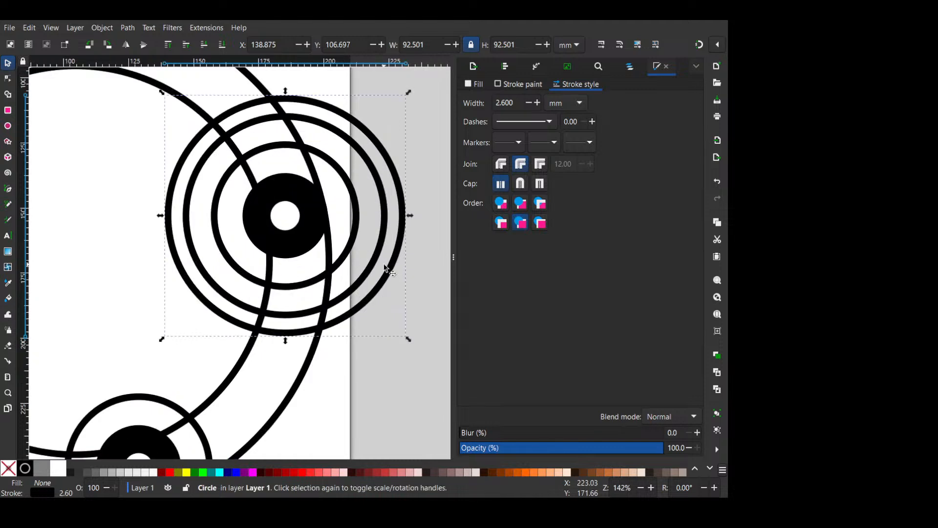
pyautogui.press('Delete')
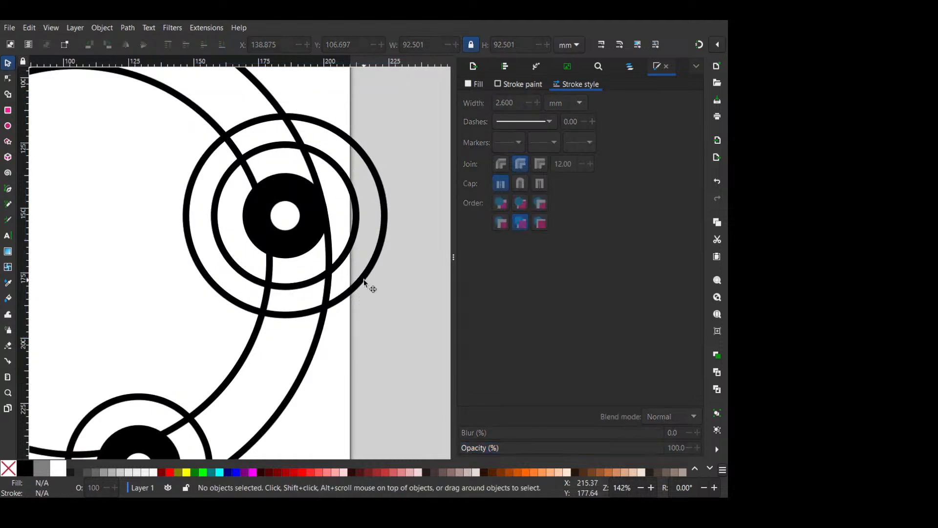
# - Enlarge the two thin circles of the right-hand cluster together until the outer one is about 97 mm wide
pyautogui.click(363, 279)
pyautogui.keyDown('shift'); pyautogui.click(344, 260); pyautogui.keyUp('shift')
pyautogui.moveTo(178, 321); pyautogui.dragTo(160, 359)
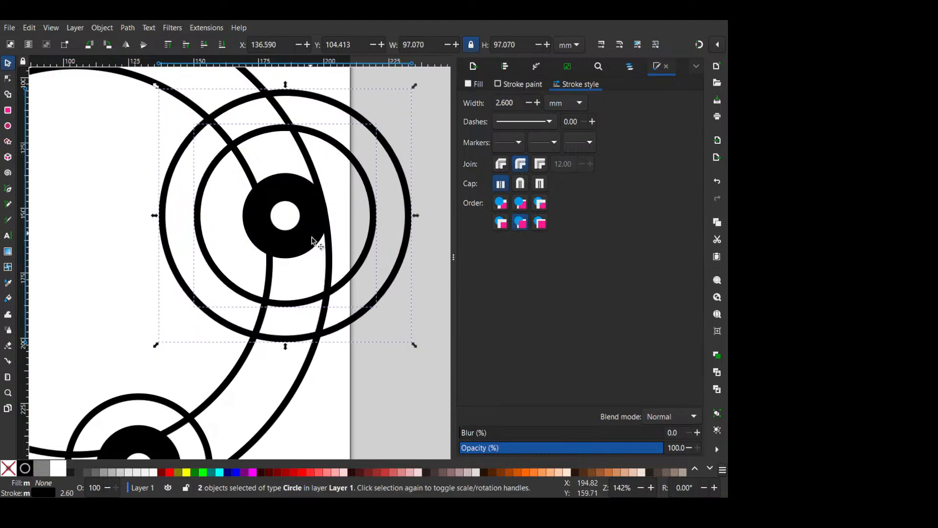
# - Scale all three circles of the right-hand cluster to about 133 mm overall and centre them on the outer ring's right edge
pyautogui.scroll(-4, 310, 245)
pyautogui.click(317, 274)
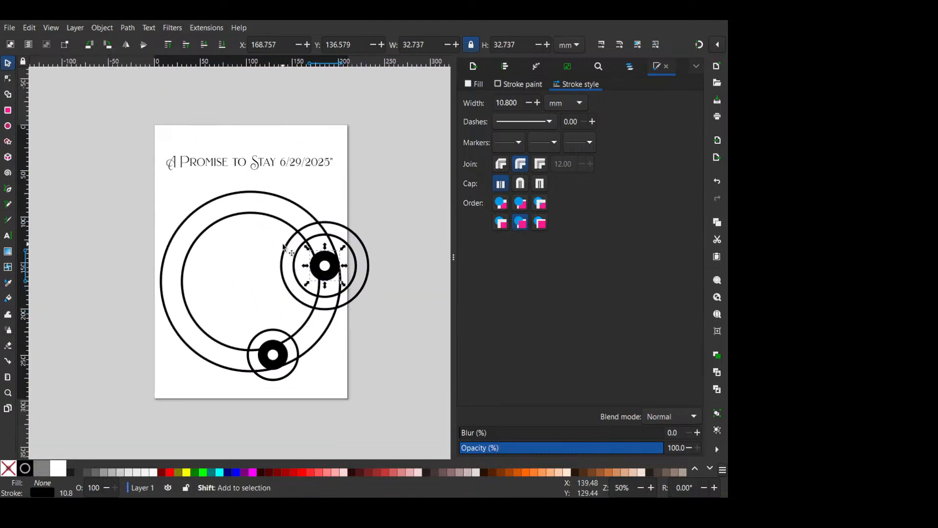
pyautogui.keyDown('shift'); pyautogui.click(305, 238); pyautogui.keyUp('shift')
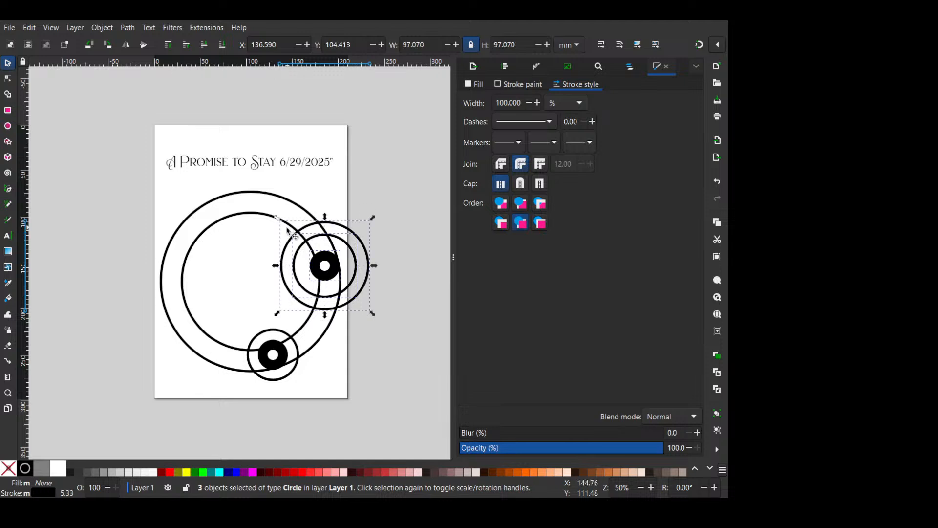
pyautogui.moveTo(288, 229); pyautogui.dragTo(261, 191)
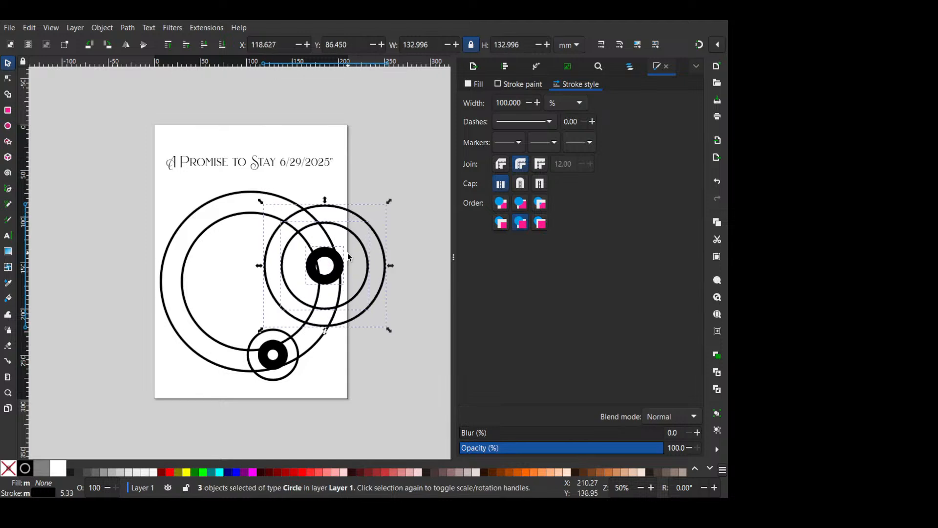
pyautogui.moveTo(338, 272); pyautogui.dragTo(357, 285)
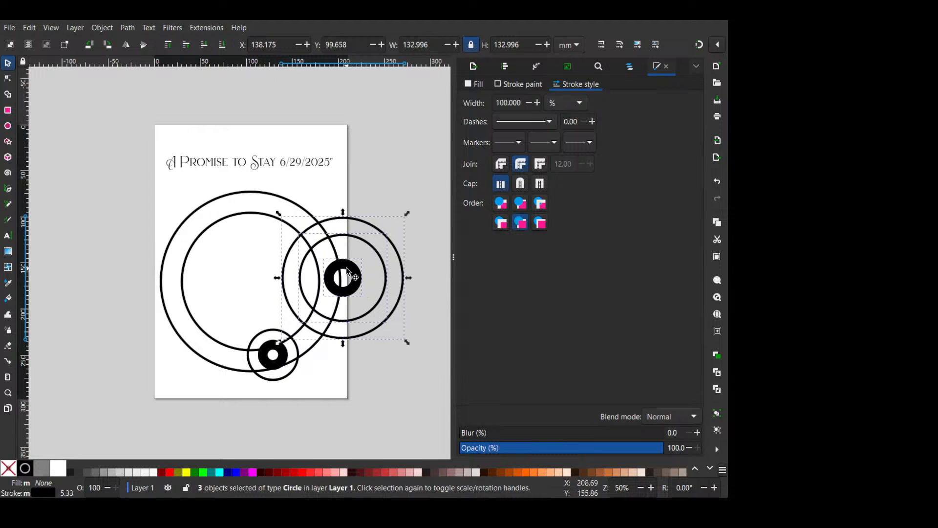
# - Copy the three-circle cluster to the rings' upper-left arc and expand it to four thin concentric circles, the outermost about 152 mm
pyautogui.hotkey('ctrl', 'd')
pyautogui.moveTo(345, 251); pyautogui.dragTo(204, 199)
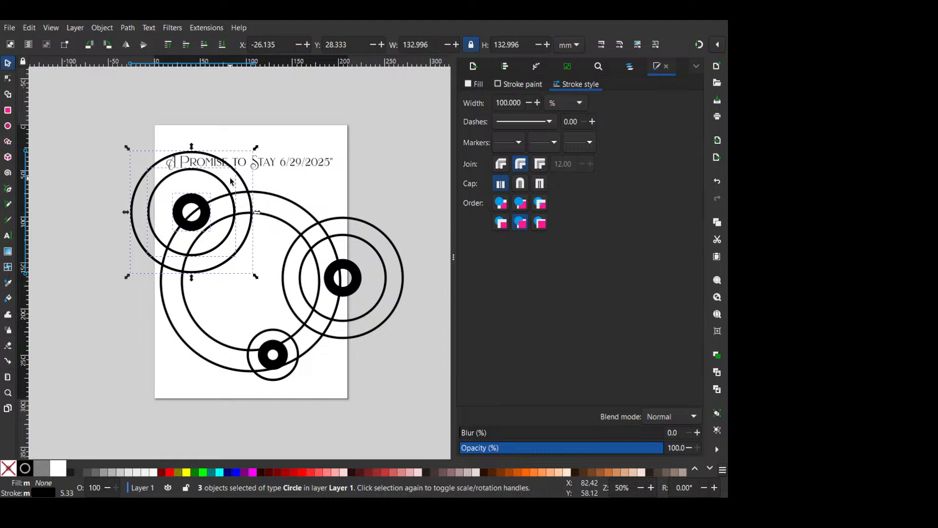
pyautogui.moveTo(255, 148)
pyautogui.mouseDown()
pyautogui.moveTo(239, 168)
pyautogui.moveTo(246, 183)
pyautogui.moveTo(242, 162)
pyautogui.moveTo(266, 142)
pyautogui.mouseUp()
pyautogui.click(232, 201)
pyautogui.click(319, 186)
pyautogui.scroll(1, 168, 228)
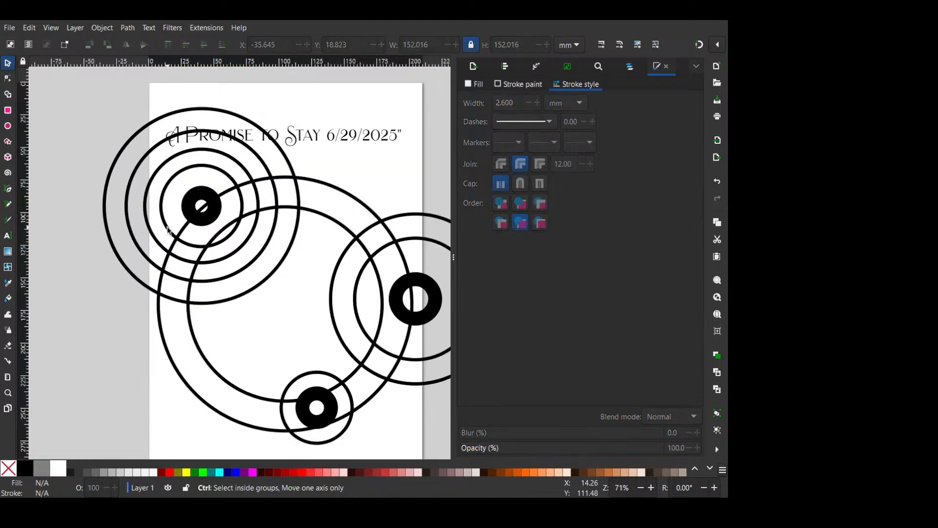
# - Shrink the upper-left cluster's thick centre circle to about 25 mm, and shift all five circles slightly down and left along the outer ring
pyautogui.click(211, 213)
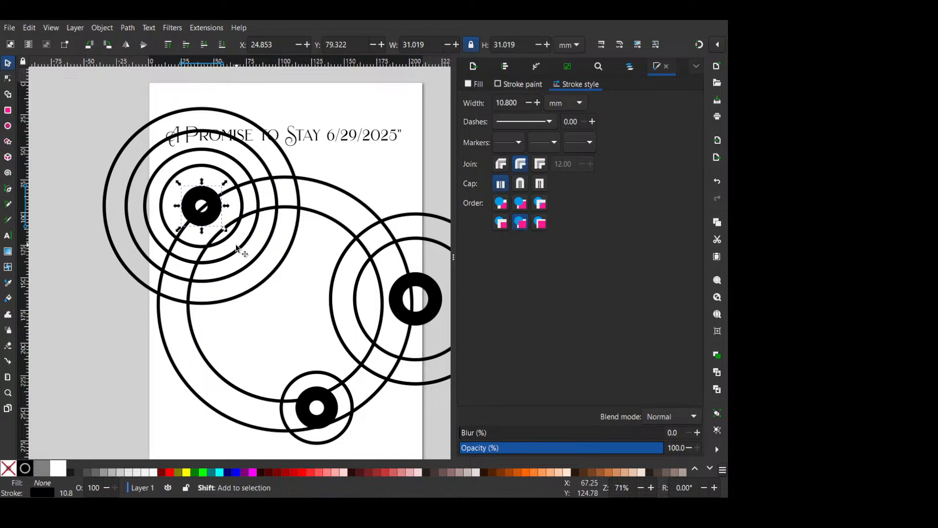
pyautogui.moveTo(228, 232); pyautogui.dragTo(221, 225)
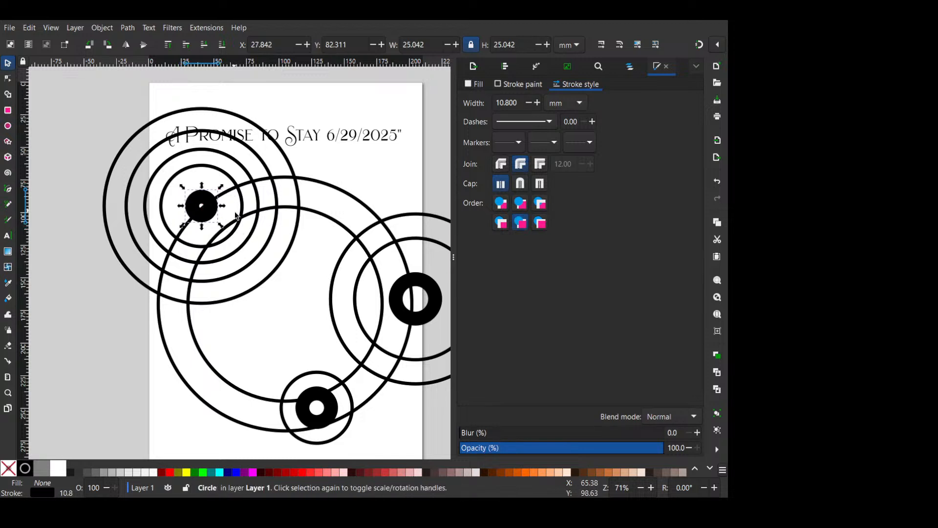
pyautogui.keyDown('shift'); pyautogui.click(233, 236); pyautogui.keyUp('shift')
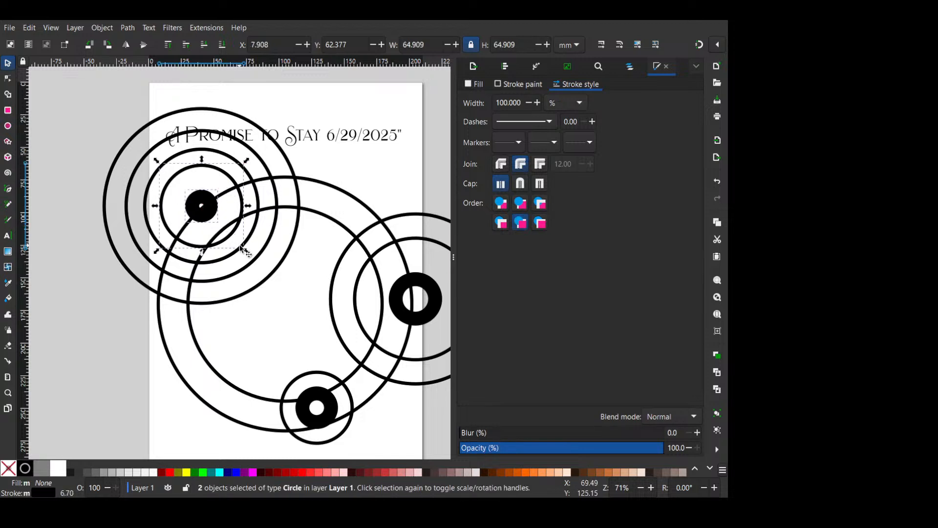
pyautogui.keyDown('shift'); pyautogui.click(240, 248); pyautogui.keyUp('shift')
pyautogui.keyDown('shift'); pyautogui.click(252, 263); pyautogui.keyUp('shift')
pyautogui.keyDown('shift'); pyautogui.click(254, 286); pyautogui.keyUp('shift')
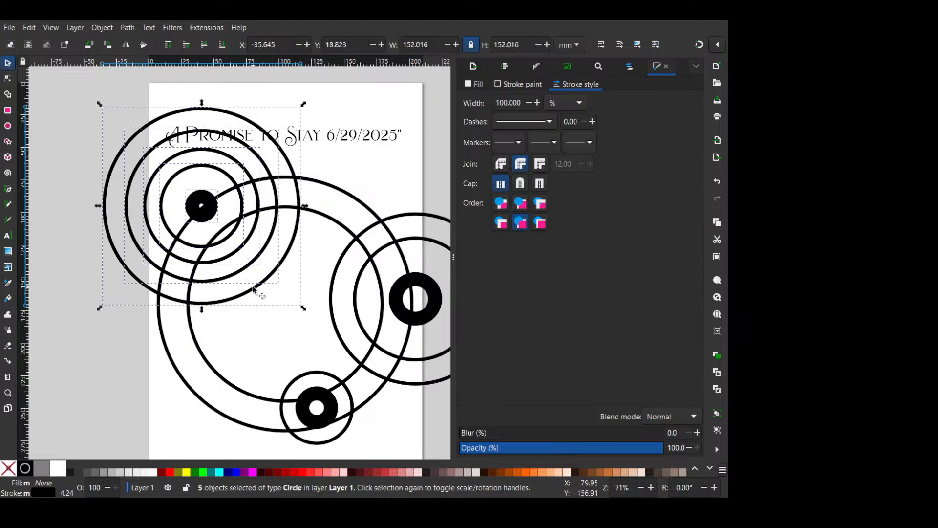
pyautogui.moveTo(209, 218); pyautogui.dragTo(199, 233)
pyautogui.moveTo(200, 232); pyautogui.dragTo(202, 233)
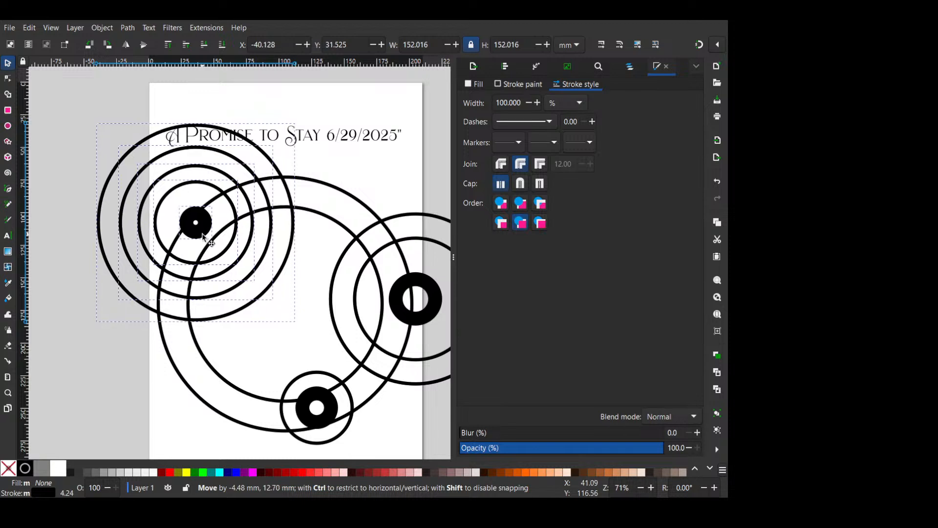
pyautogui.click(316, 280)
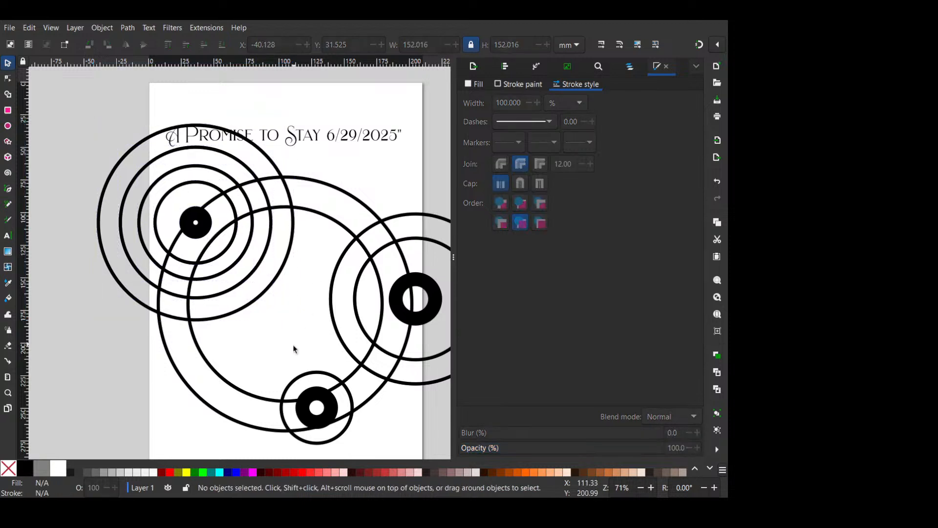
# - Place an about 32 mm copy of the lower cluster's thin circle on the inner ring's lower-left arc, with a black-filled 16 mm circle inside
pyautogui.click(319, 374)
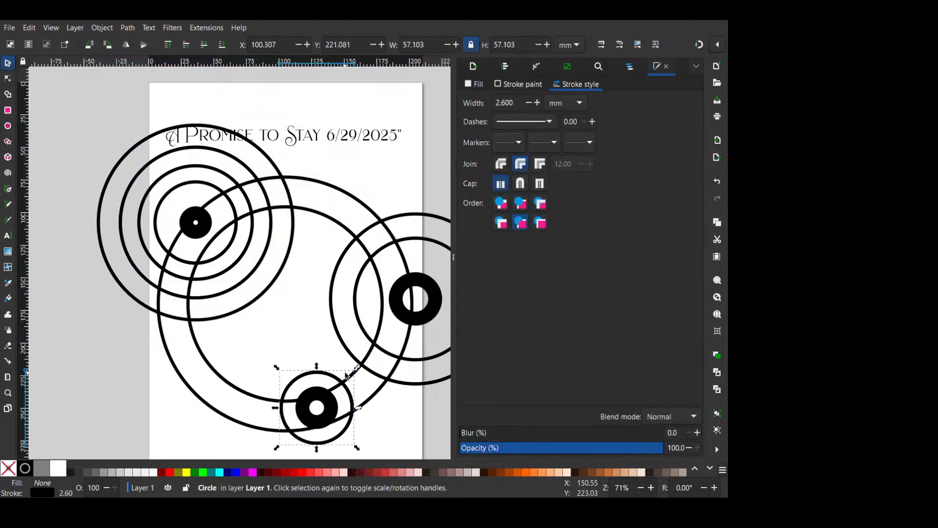
pyautogui.keyDown('ctrl'); pyautogui.click(327, 398); pyautogui.keyUp('ctrl')
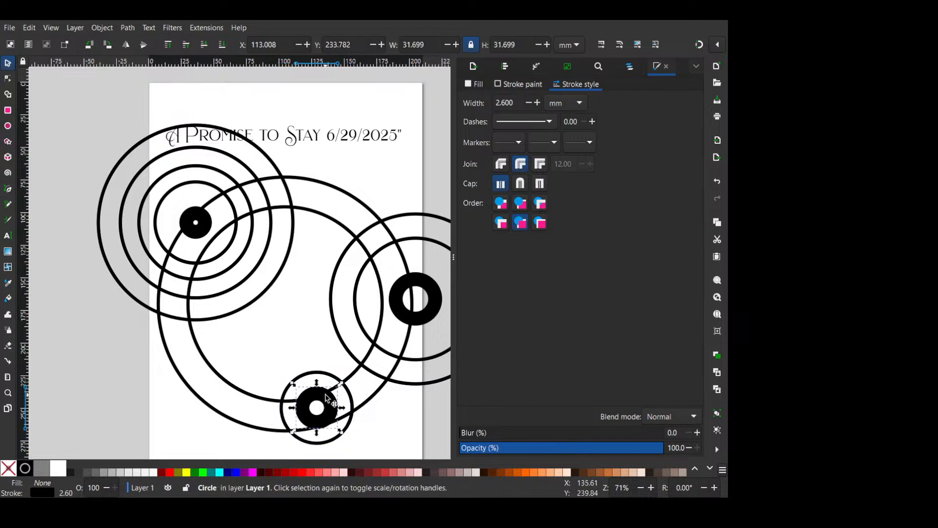
pyautogui.moveTo(326, 398); pyautogui.dragTo(249, 371)
pyautogui.click(24, 469)
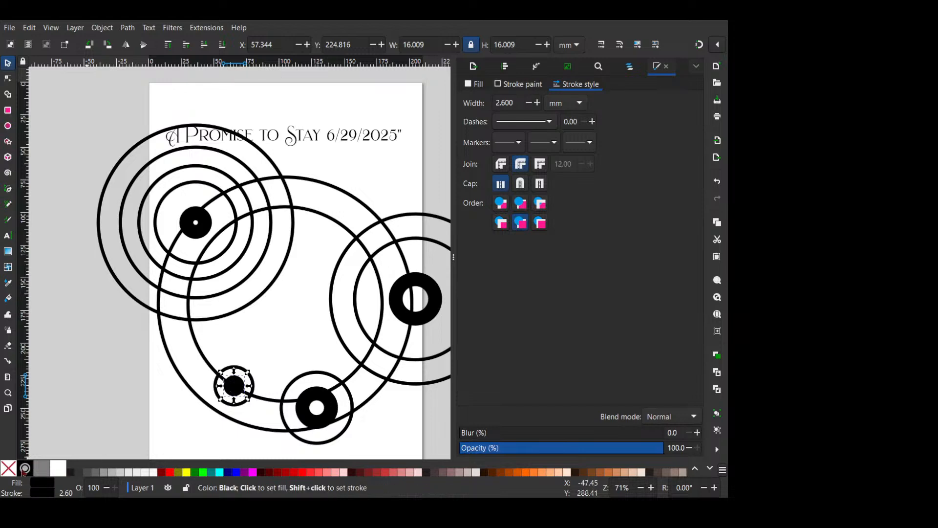
pyautogui.click(7, 472)
pyautogui.click(22, 471)
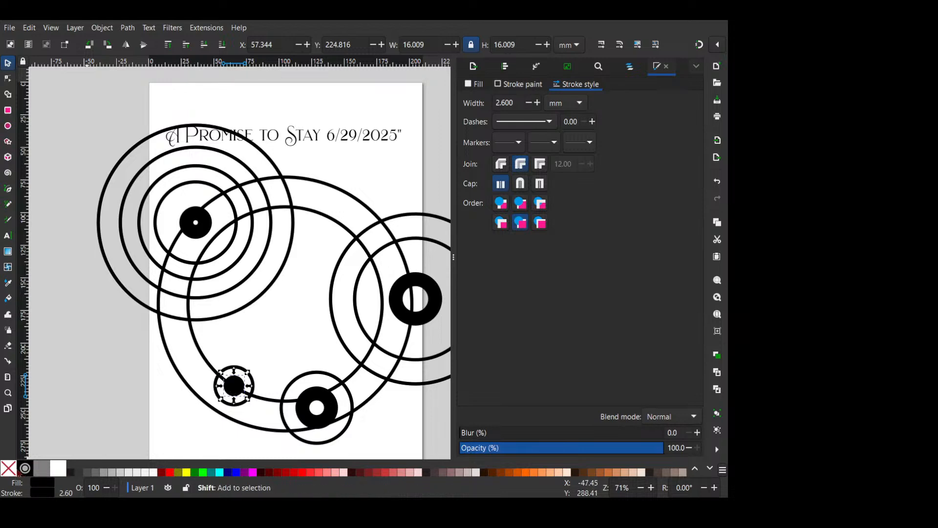
# - Remove the stroke from the small black-filled circle, and nudge it and its surrounding circle slightly down and right on the inner ring
pyautogui.scroll(2, 209, 432)
pyautogui.moveTo(229, 389); pyautogui.dragTo(237, 337)
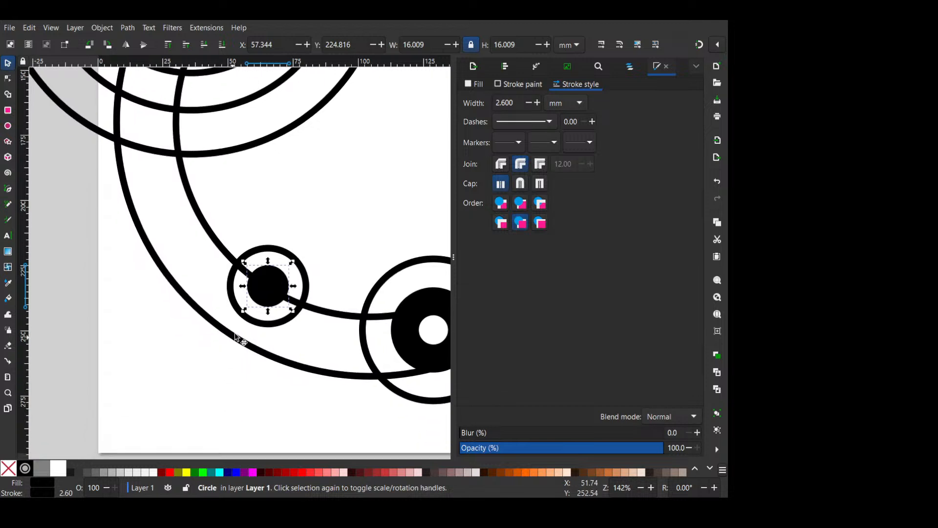
pyautogui.keyDown('shift'); pyautogui.click(8, 468); pyautogui.keyUp('shift')
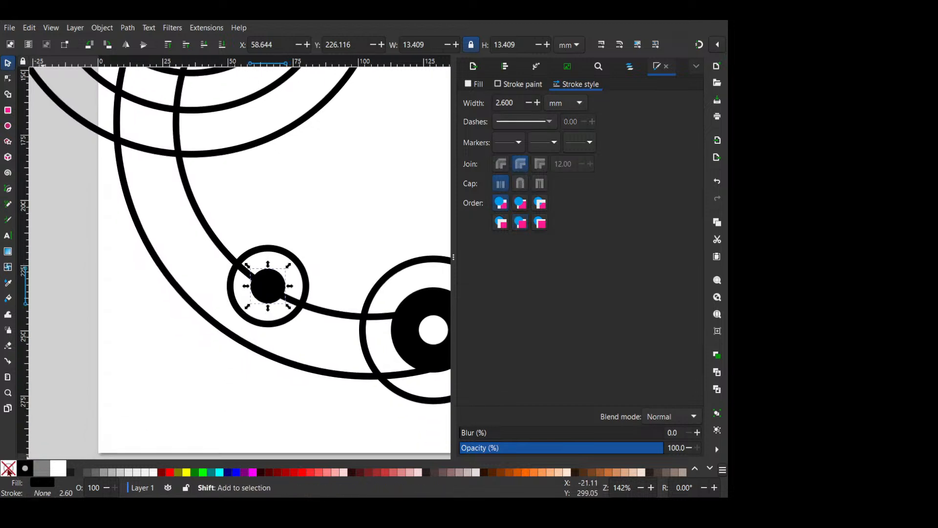
pyautogui.keyDown('shift'); pyautogui.click(299, 263); pyautogui.keyUp('shift')
pyautogui.moveTo(299, 264); pyautogui.dragTo(305, 278)
pyautogui.click(295, 286)
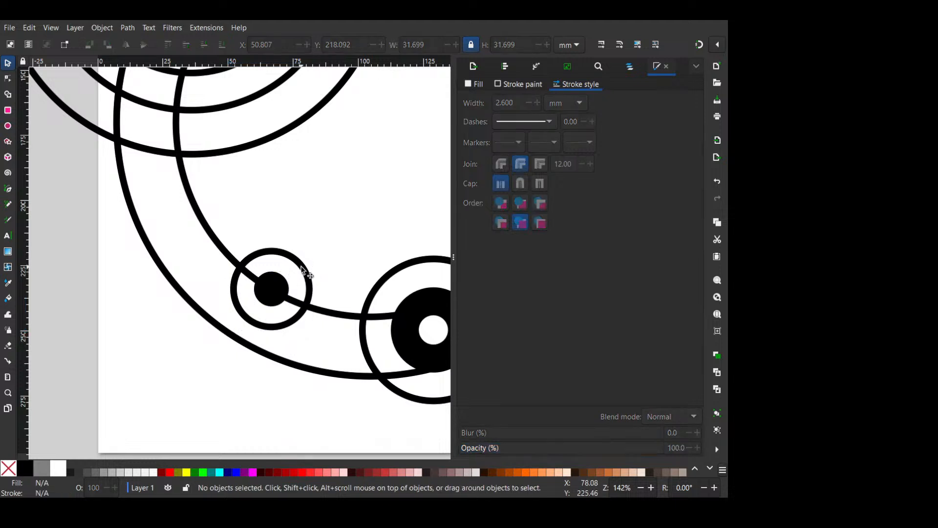
# - Turn the thin circle around the small black dot into an open arc from about 106° to 316°
pyautogui.press('e')
pyautogui.click(311, 288)
pyautogui.moveTo(307, 288)
pyautogui.mouseDown()
pyautogui.moveTo(297, 284)
pyautogui.moveTo(310, 279)
pyautogui.moveTo(298, 263)
pyautogui.moveTo(245, 357)
pyautogui.mouseUp()
pyautogui.hotkey('ctrl', 'z')
pyautogui.click(309, 281)
pyautogui.scroll(-1, 302, 312)
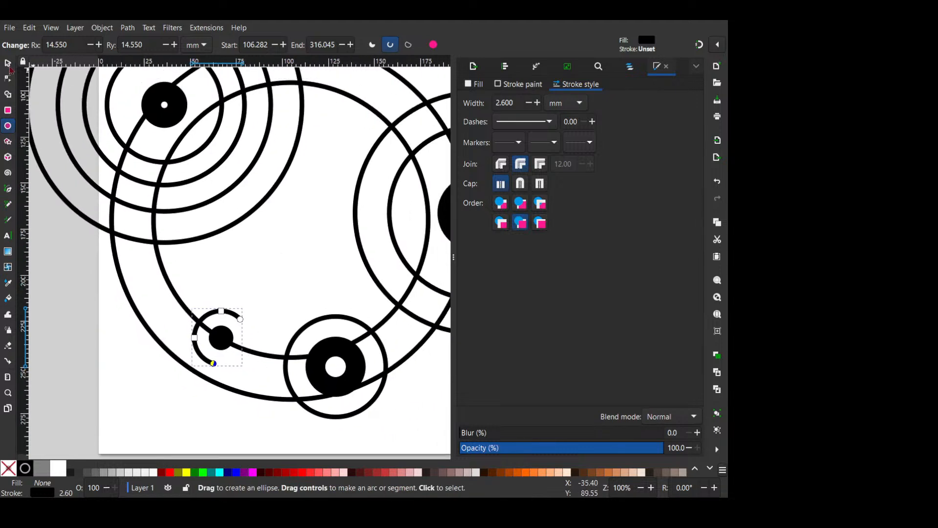
# - Convert the strokes of nine cluster circles, all except the upper-left cluster's largest, to paths and combine them into a single path
pyautogui.click(8, 65)
pyautogui.moveTo(259, 210); pyautogui.dragTo(191, 276)
pyautogui.scroll(-1, 304, 314)
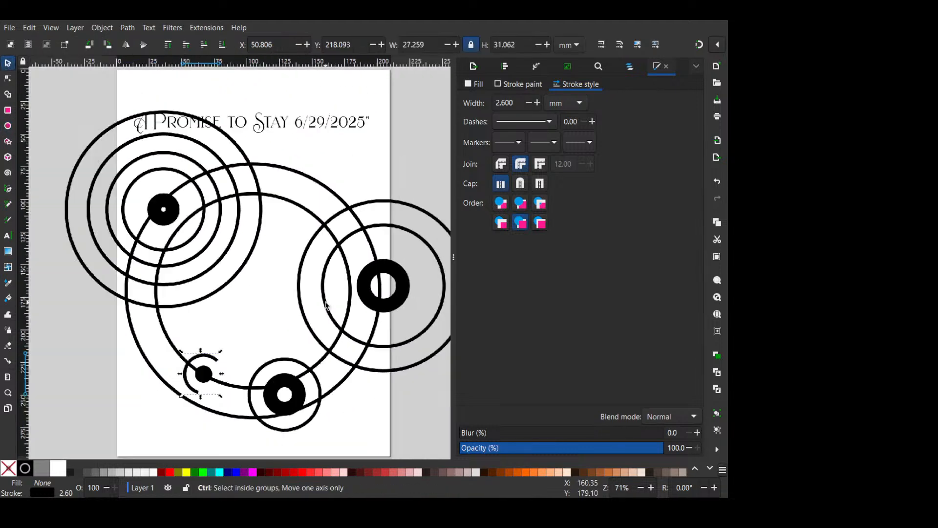
pyautogui.scroll(-3, 320, 198)
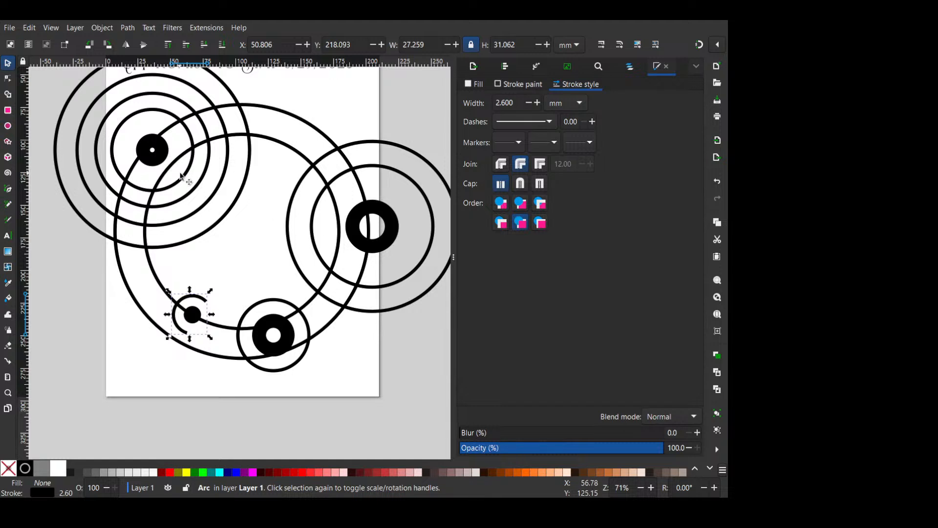
pyautogui.click(181, 175)
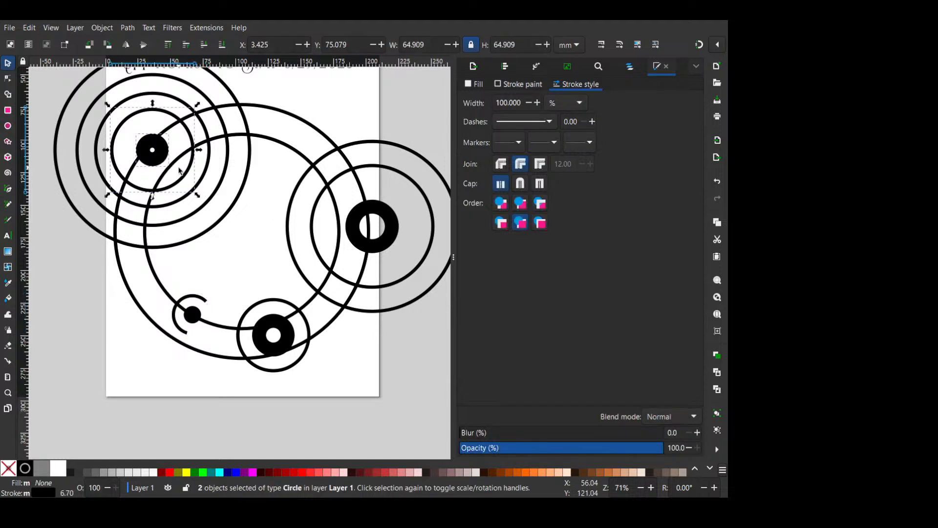
pyautogui.keyDown('shift'); pyautogui.click(202, 184); pyautogui.keyUp('shift')
pyautogui.keyDown('shift'); pyautogui.click(214, 197); pyautogui.keyUp('shift')
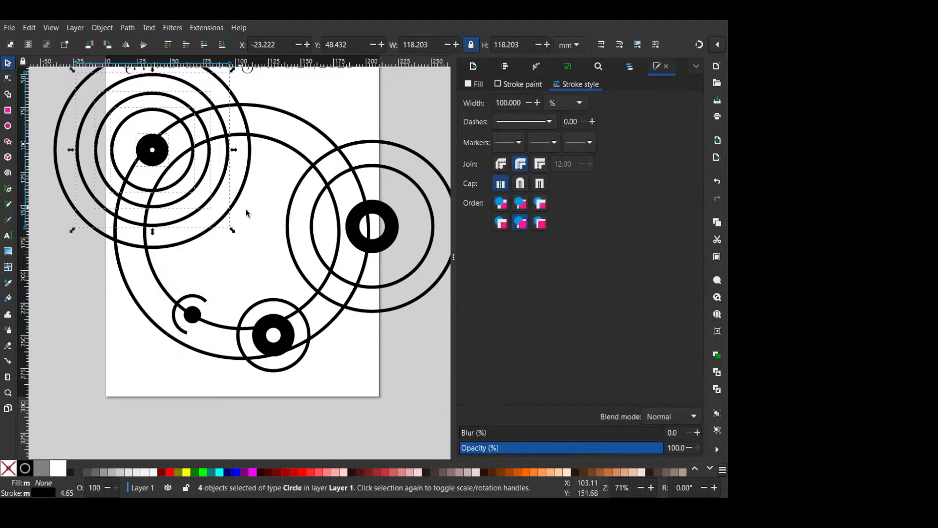
pyautogui.keyDown('shift'); pyautogui.click(288, 238); pyautogui.keyUp('shift')
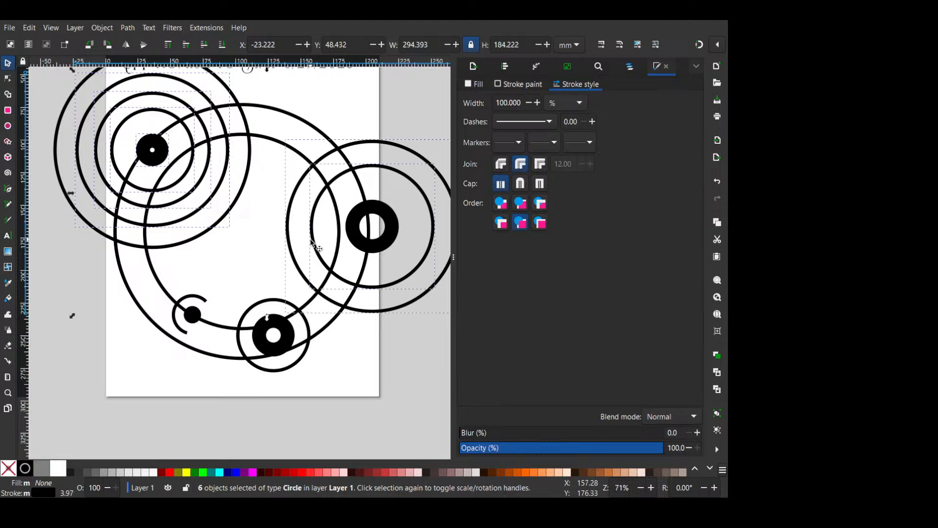
pyautogui.keyDown('shift'); pyautogui.click(365, 243); pyautogui.keyUp('shift')
pyautogui.keyDown('shift'); pyautogui.click(296, 337); pyautogui.keyUp('shift')
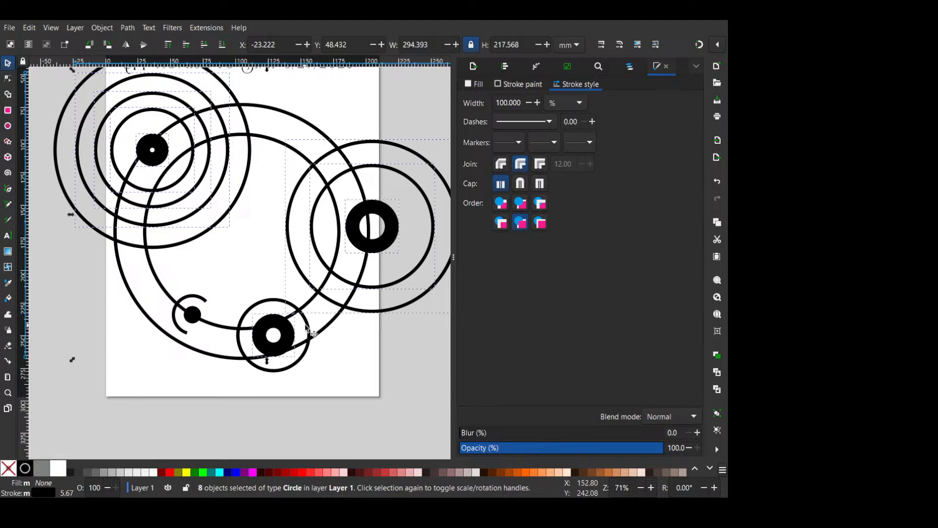
pyautogui.keyDown('shift'); pyautogui.click(308, 327); pyautogui.keyUp('shift')
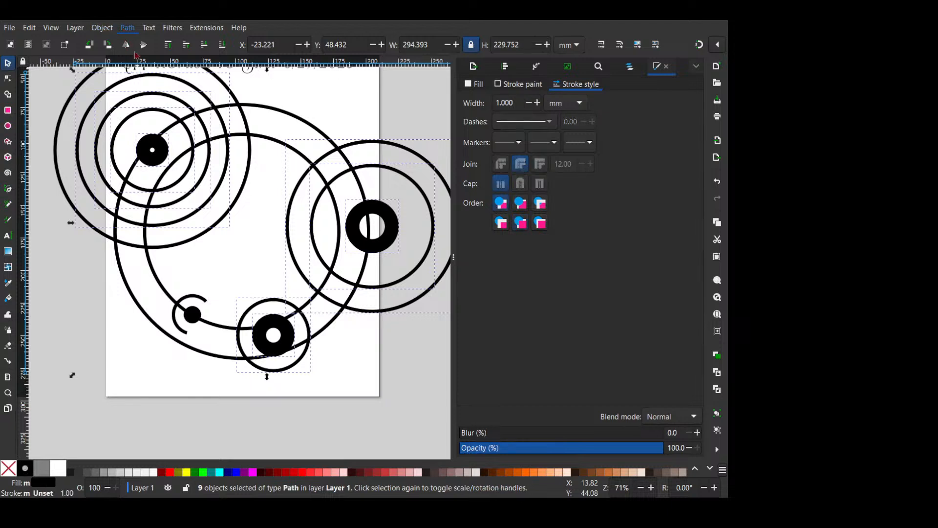
pyautogui.hotkey('ctrl', 'k')
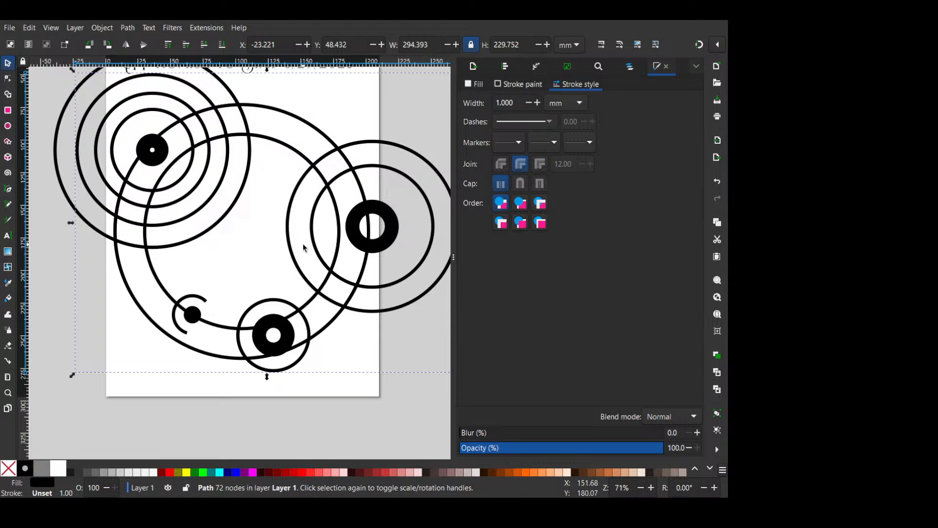
# - Subtract the inner ring's disc from the combined path while keeping the ring, and delete the upper-left cluster's largest circle
pyautogui.click(285, 147)
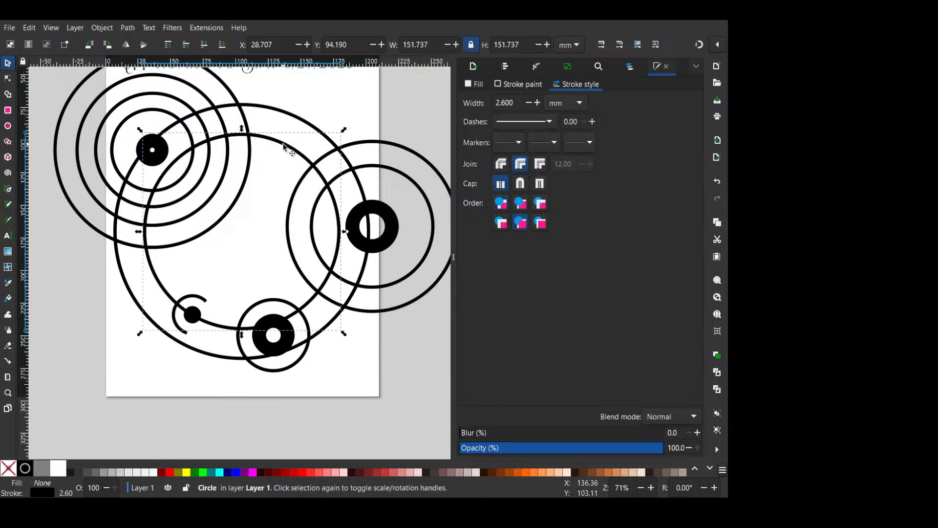
pyautogui.keyDown('shift'); pyautogui.click(361, 239); pyautogui.keyUp('shift')
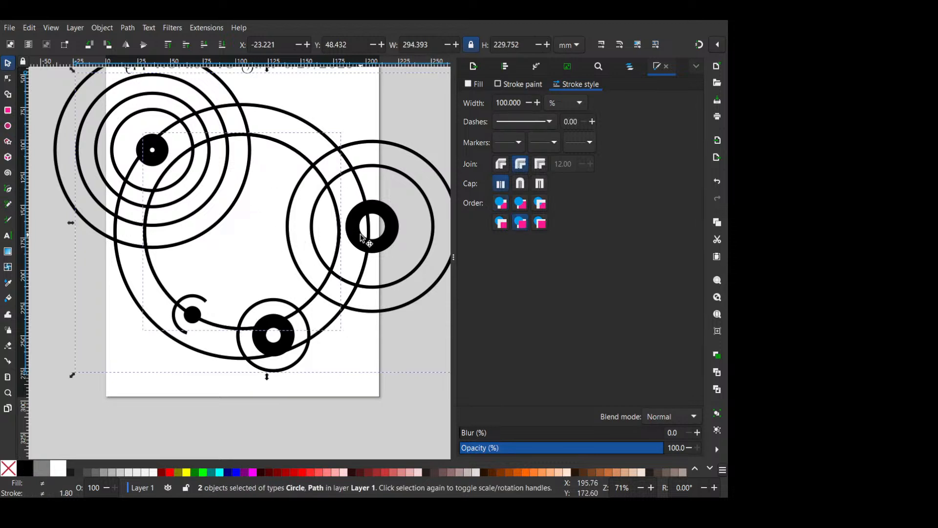
pyautogui.hotkey('ctrl', '-')
pyautogui.click(325, 95)
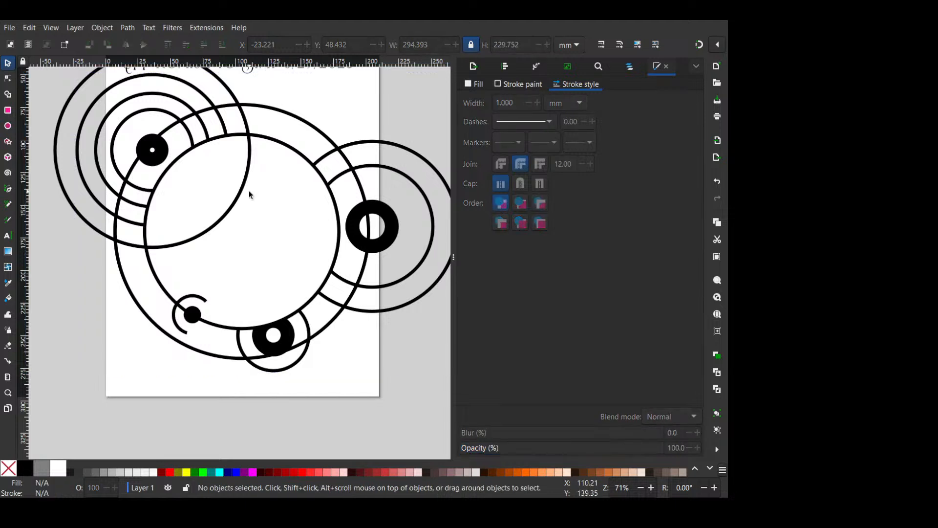
pyautogui.click(243, 193)
pyautogui.press('Delete')
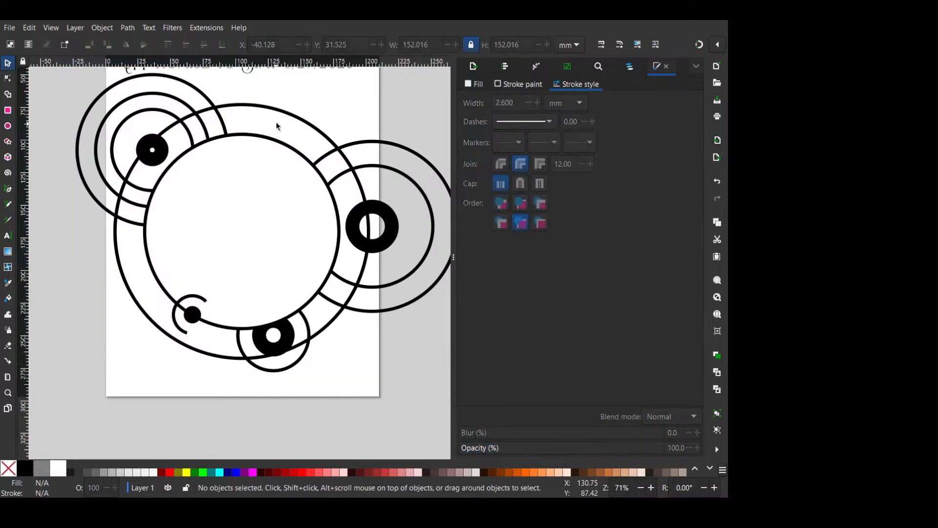
# - Intersect the combined path with the outer ring's disc to trim everything outside it, keeping the ring itself
pyautogui.click(292, 119)
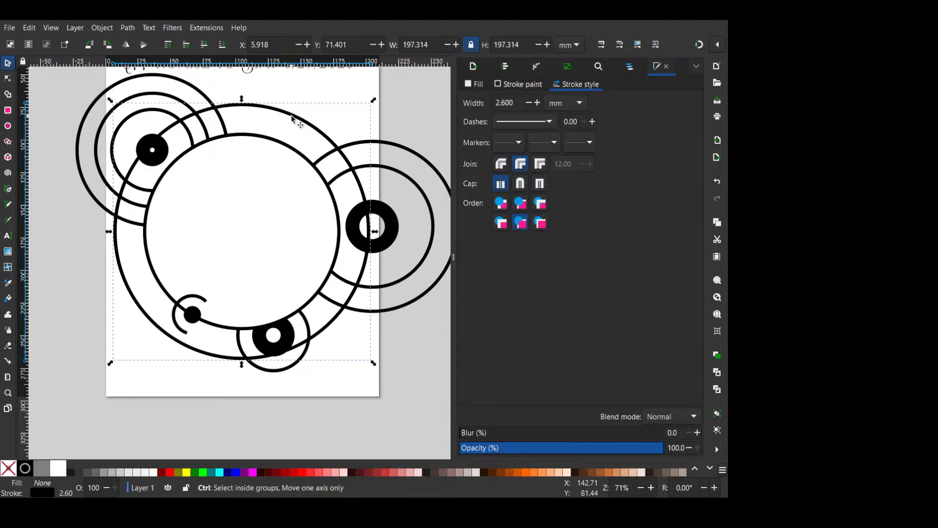
pyautogui.keyDown('shift'); pyautogui.click(219, 120); pyautogui.keyUp('shift')
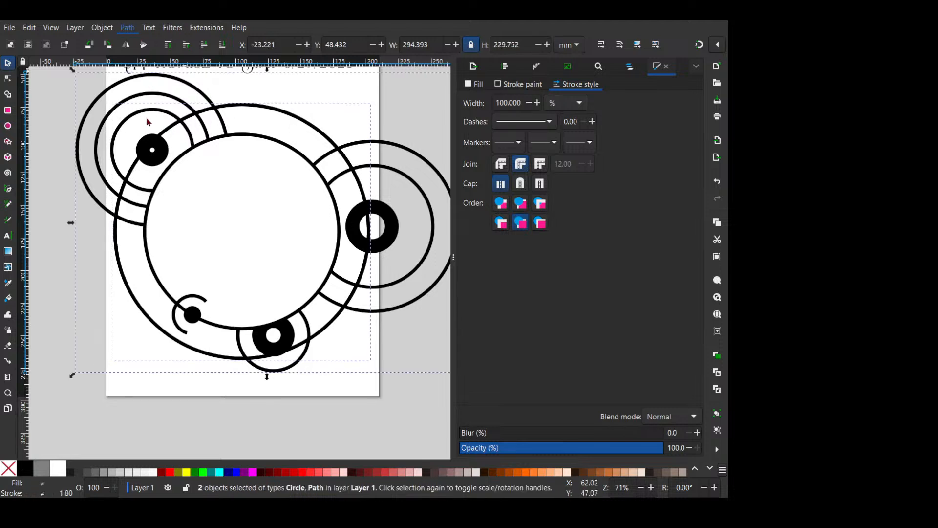
pyautogui.press('Delete')
pyautogui.press('Escape')
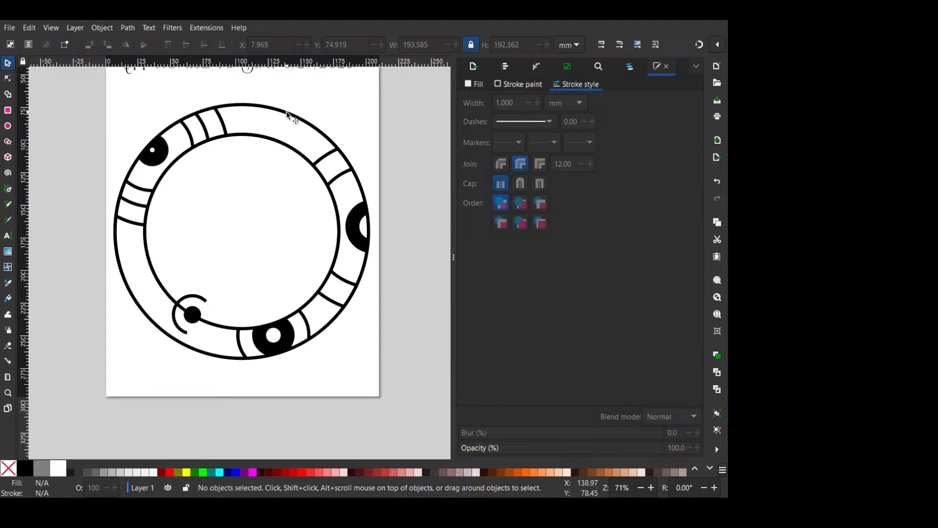
# - Add a concentric copy of the outer ring enlarged to about 219 mm, with a 6.1 mm stroke
pyautogui.click(287, 113)
pyautogui.moveTo(370, 104); pyautogui.dragTo(387, 84)
pyautogui.click(537, 102)
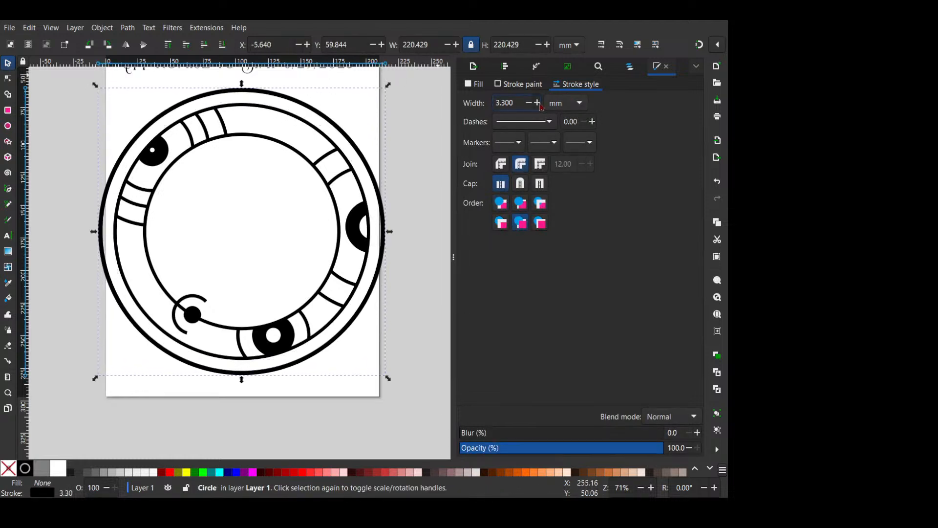
pyautogui.moveTo(390, 83); pyautogui.dragTo(388, 86)
pyautogui.click(419, 132)
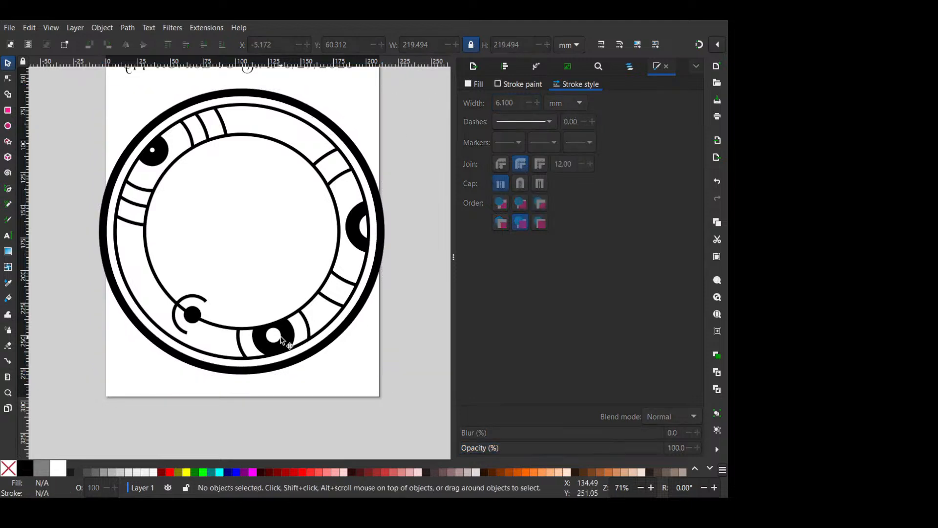
# - Set the outermost ring's stroke width to 5.4 mm and shrink it about its centre to about 215 mm
pyautogui.click(363, 156)
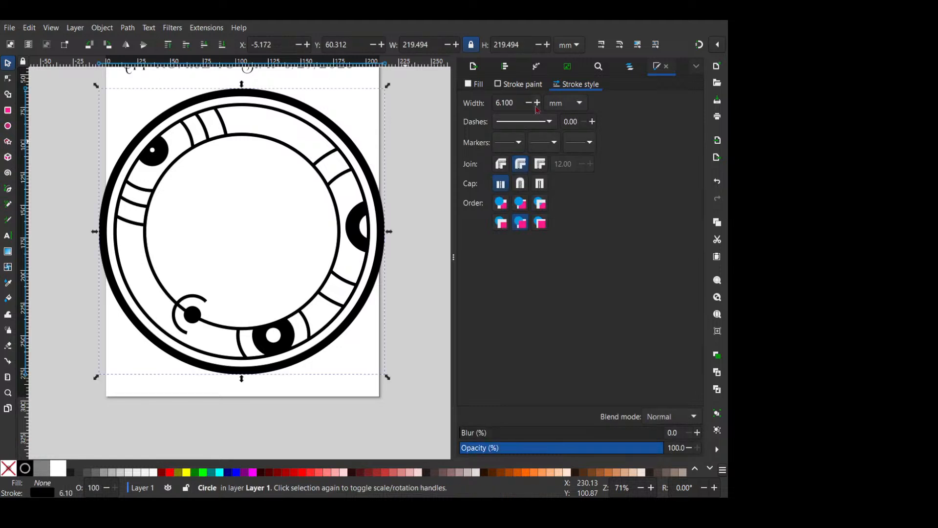
pyautogui.click(529, 103)
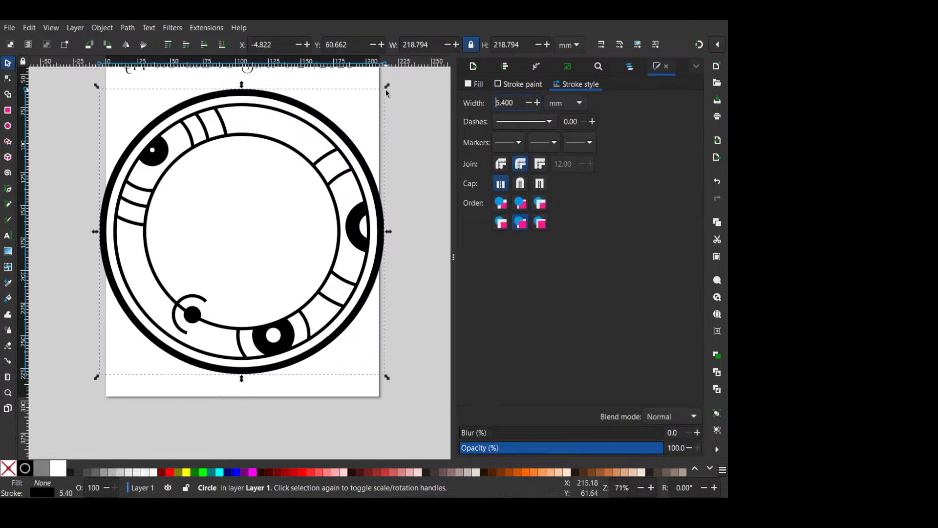
pyautogui.moveTo(386, 92); pyautogui.dragTo(382, 90)
pyautogui.press('Escape')
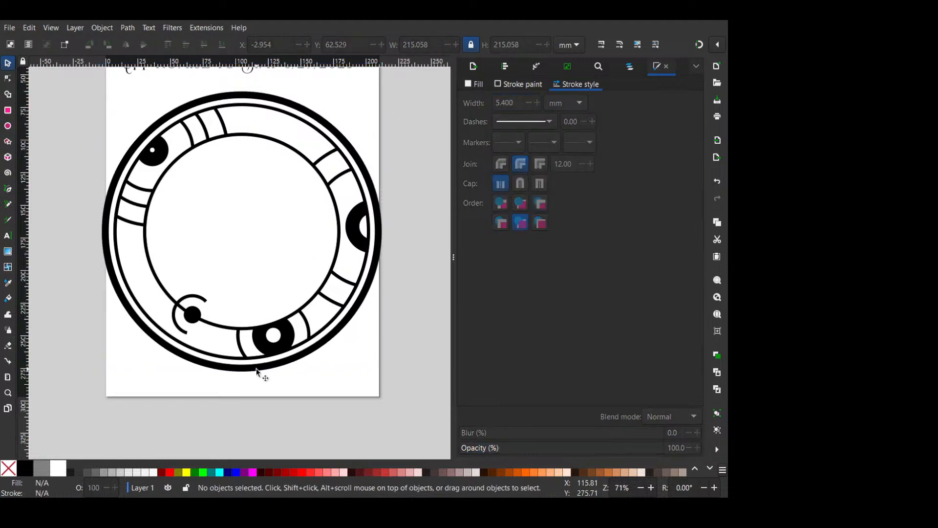
# - Give the small open arc around the black dot round stroke caps, comparing them with butt caps
pyautogui.scroll(1, 179, 309)
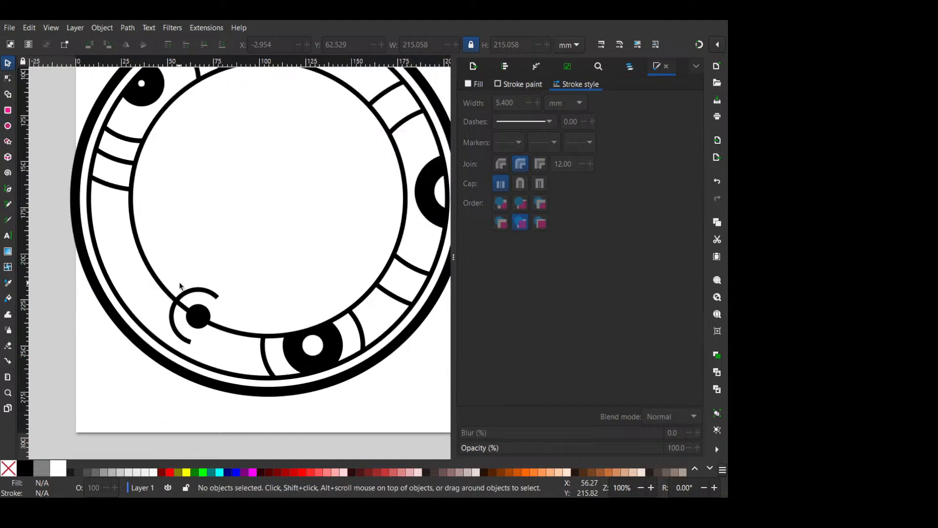
pyautogui.click(200, 290)
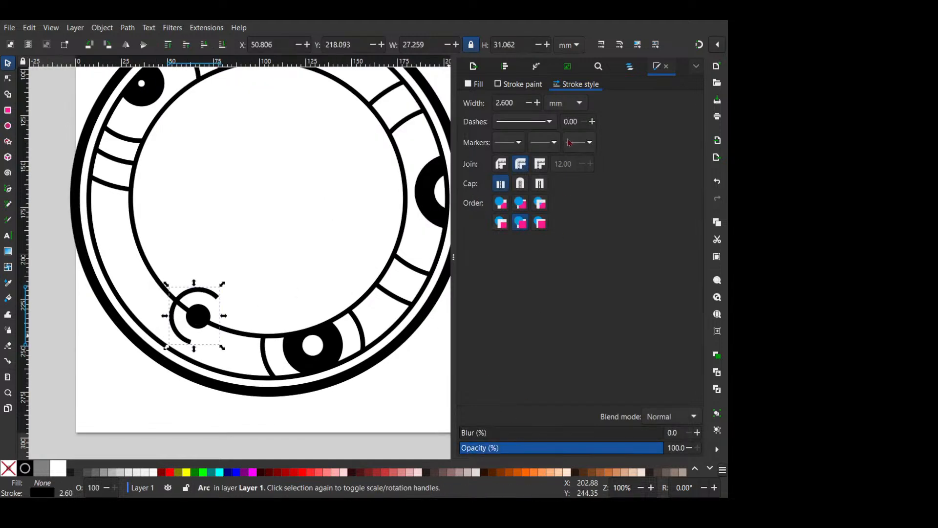
pyautogui.click(521, 183)
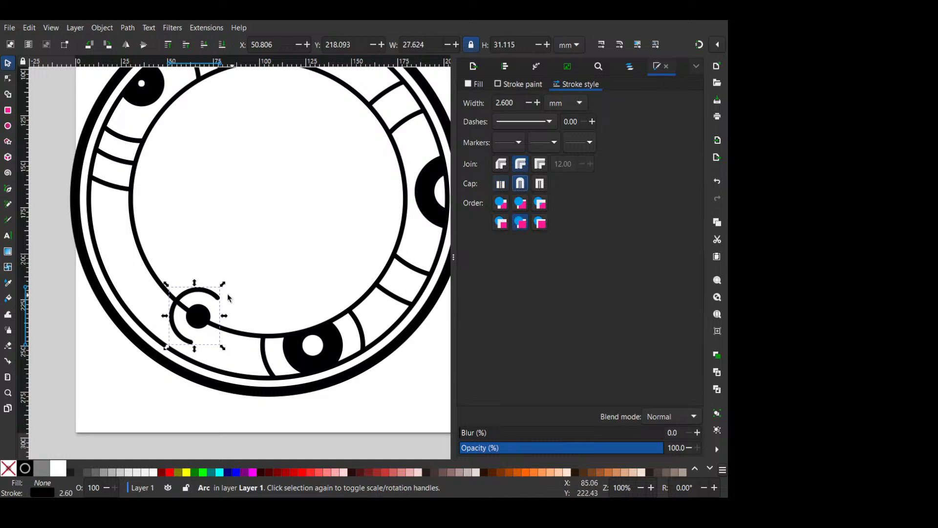
pyautogui.scroll(5, 201, 297)
pyautogui.click(501, 183)
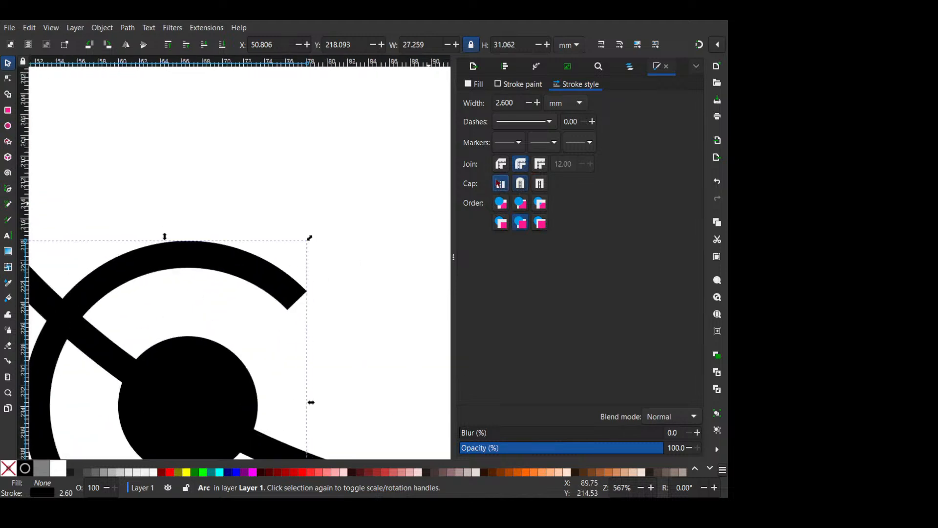
pyautogui.scroll(-4, 281, 293)
pyautogui.click(522, 184)
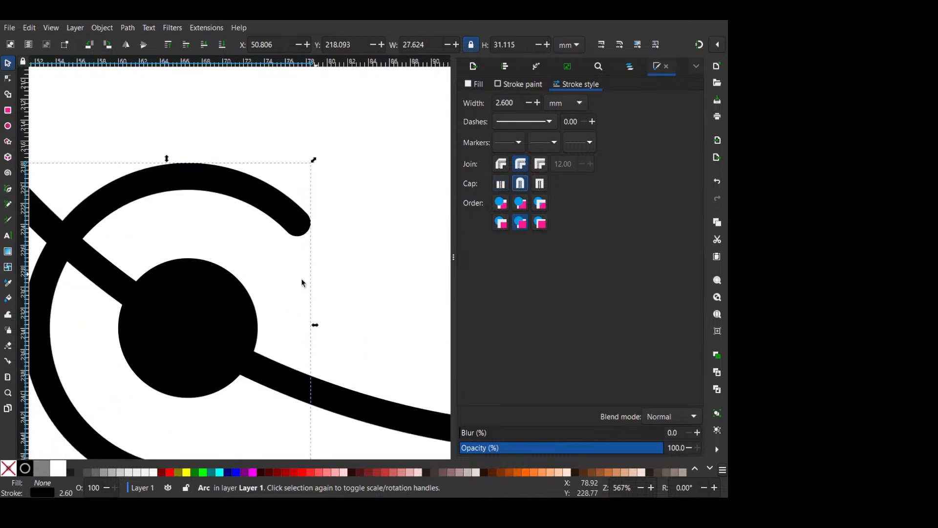
# - Set the inner ring's stroke width to 4.3 mm
pyautogui.scroll(-2, 274, 295)
pyautogui.click(291, 305)
pyautogui.scroll(-3, 292, 336)
pyautogui.click(301, 344)
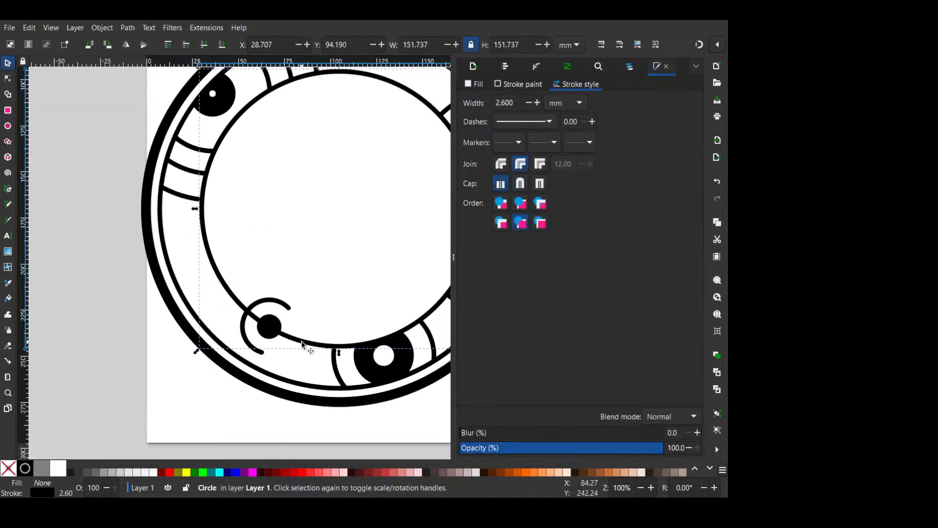
pyautogui.moveTo(339, 310); pyautogui.dragTo(282, 348)
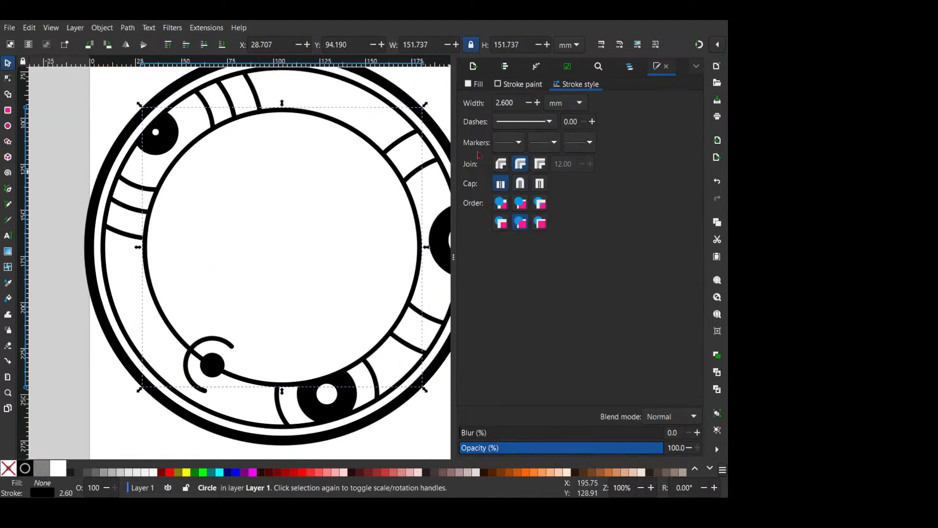
pyautogui.click(536, 105)
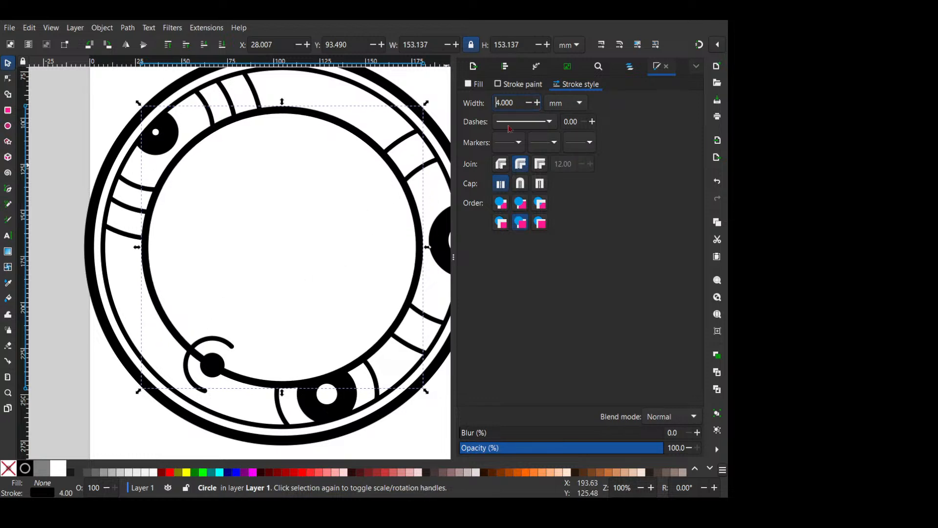
pyautogui.click(538, 105)
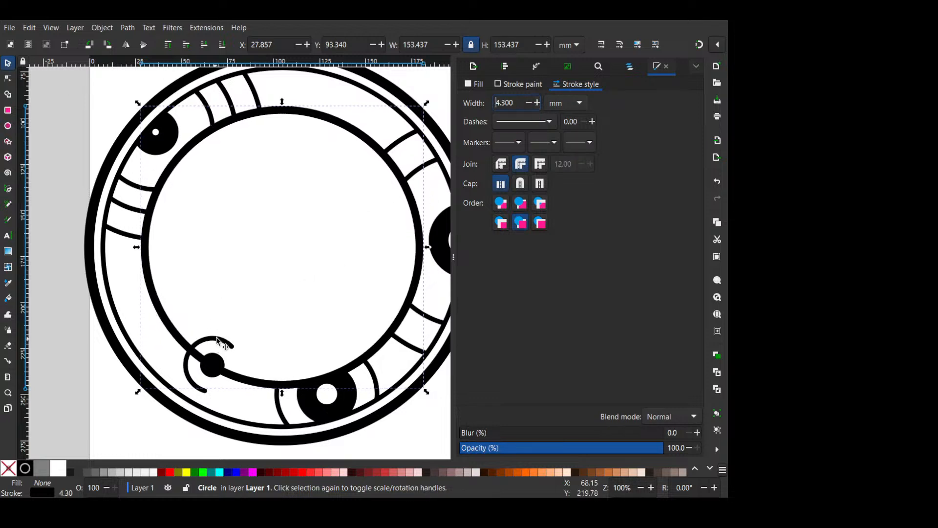
# - Open the inner ring into an arc from about 131.6° to 120.8°, leaving a gap between the small arc and black dot
pyautogui.click(213, 353)
pyautogui.doubleClick(244, 379)
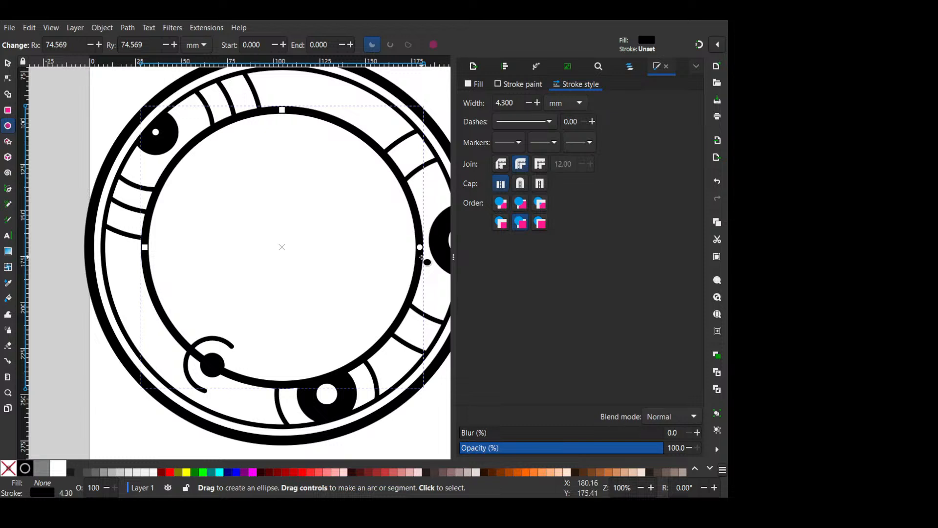
pyautogui.moveTo(420, 248); pyautogui.dragTo(235, 330)
pyautogui.moveTo(420, 248); pyautogui.dragTo(192, 350)
pyautogui.scroll(6, 188, 352)
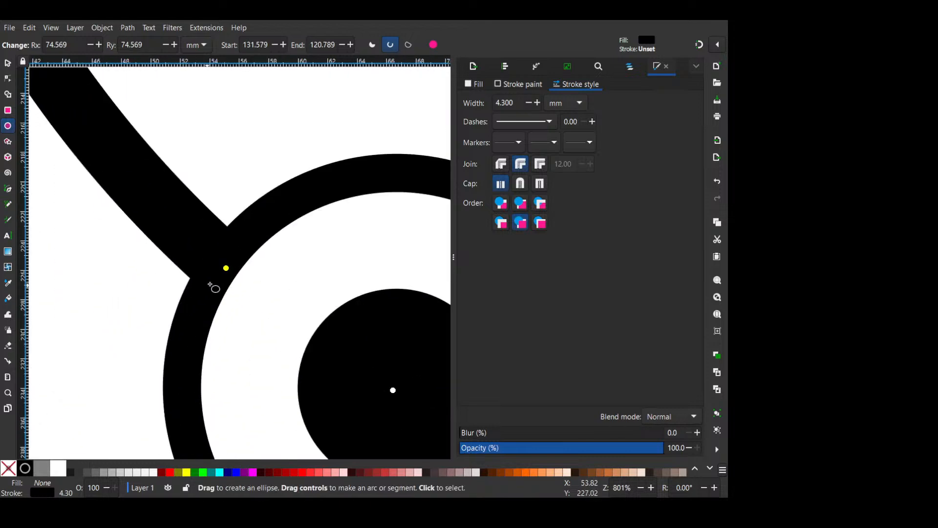
pyautogui.scroll(-3, 415, 337)
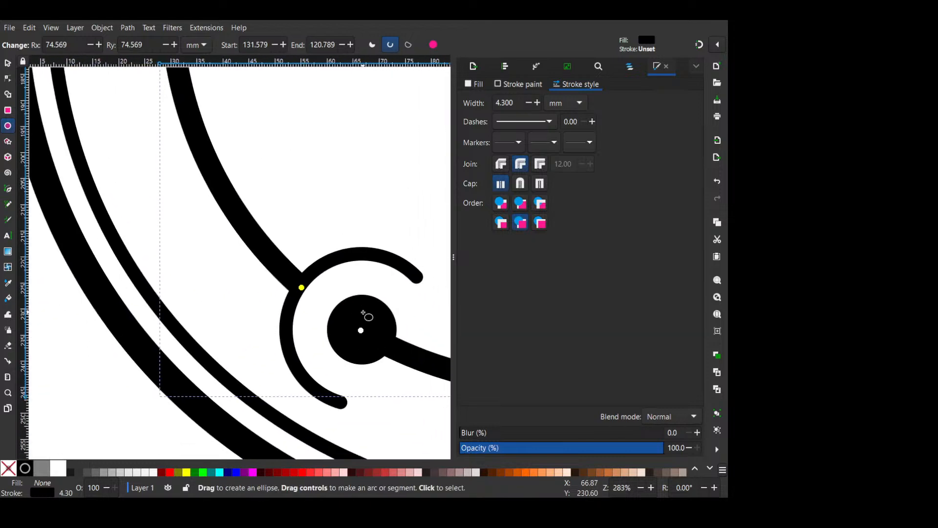
pyautogui.click(367, 318)
pyautogui.press('Escape')
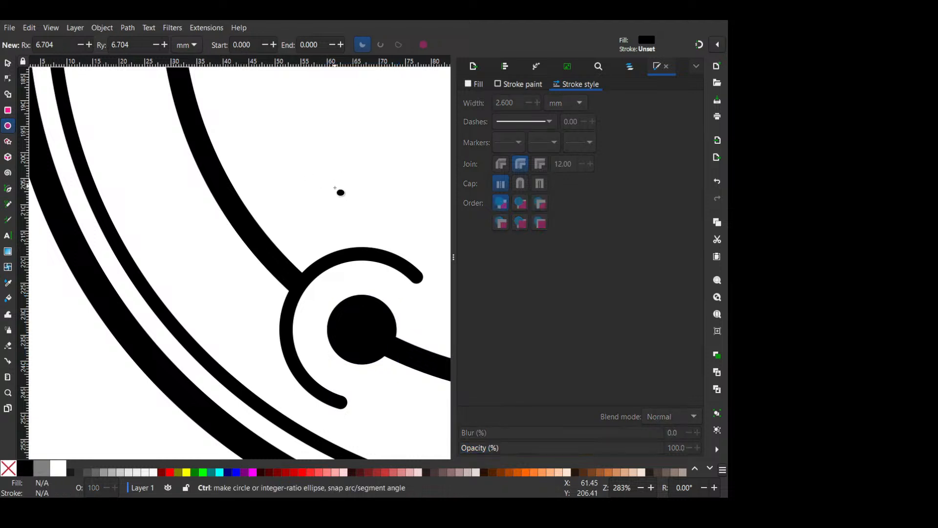
pyautogui.scroll(-2, 339, 187)
pyautogui.scroll(-2, 338, 269)
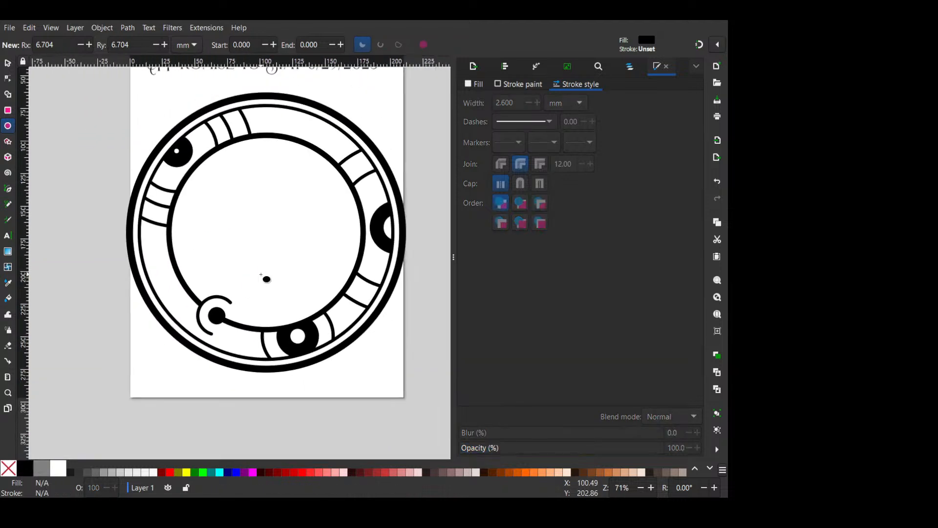
pyautogui.scroll(-1, 297, 269)
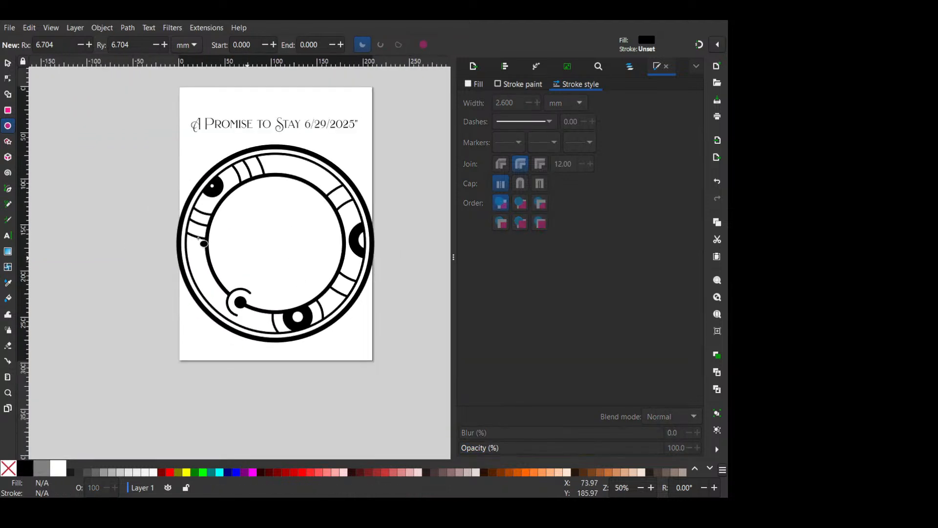
# - Rotate all the rings and their segments together slightly counter-clockwise about their common centre
pyautogui.click(7, 63)
pyautogui.moveTo(391, 374); pyautogui.dragTo(133, 130)
pyautogui.click(323, 163)
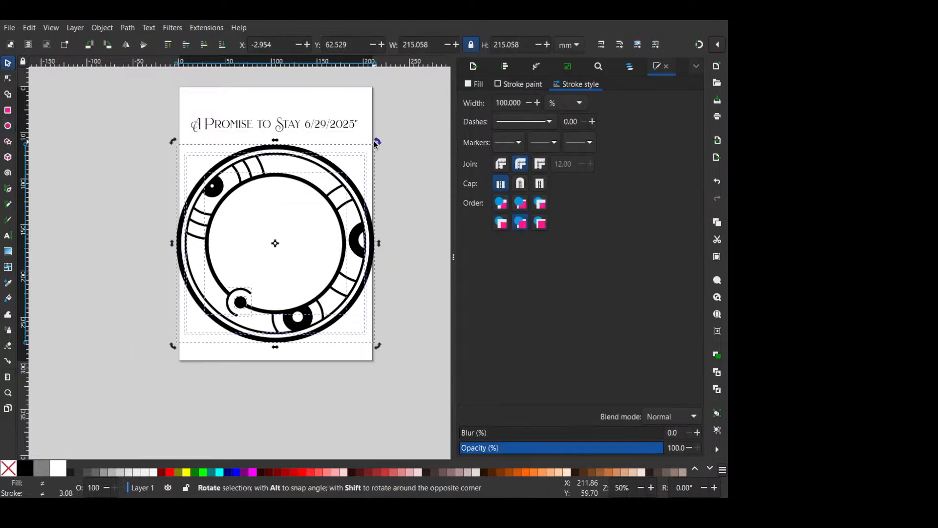
pyautogui.moveTo(377, 141); pyautogui.dragTo(351, 136)
pyautogui.click(392, 146)
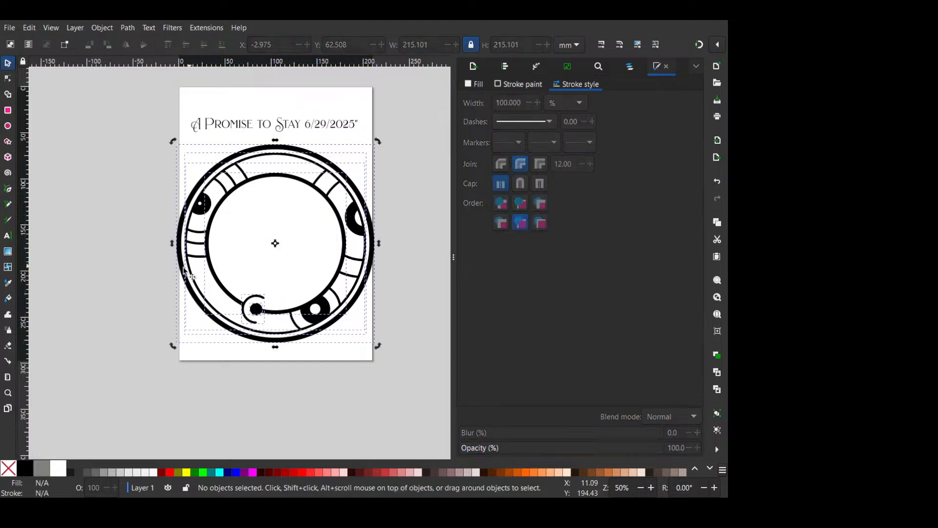
# - Draw a small solid black circle about 5.5 mm across in the empty area inside the inner ring
pyautogui.scroll(1, 165, 275)
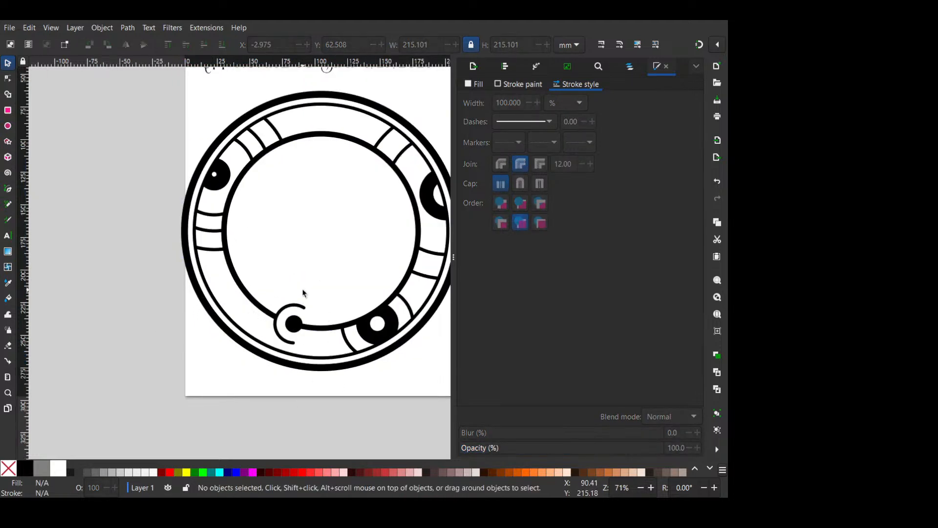
pyautogui.click(7, 189)
pyautogui.scroll(2, 289, 209)
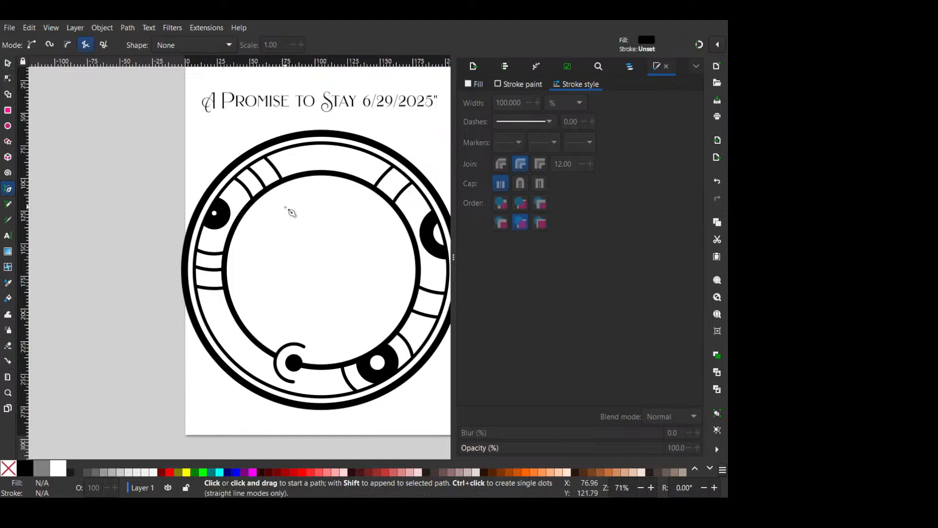
pyautogui.hscroll(2, 289, 209)
pyautogui.scroll(1, 320, 372)
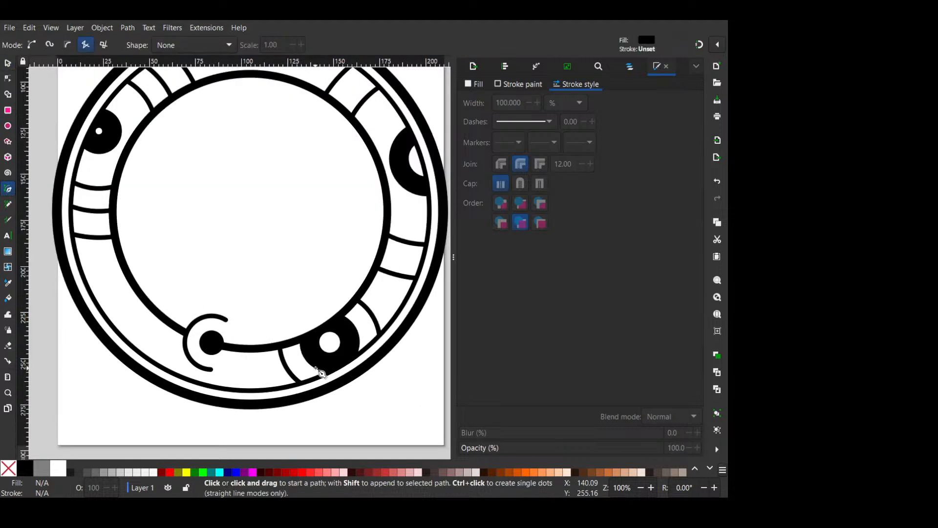
pyautogui.click(8, 127)
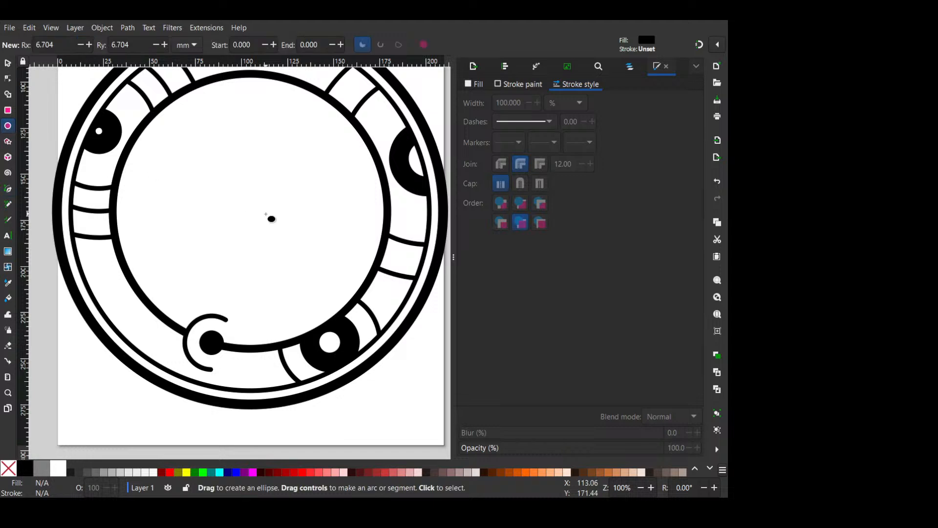
pyautogui.moveTo(255, 203)
pyautogui.mouseDown()
pyautogui.moveTo(278, 236)
pyautogui.moveTo(289, 228)
pyautogui.moveTo(269, 218)
pyautogui.mouseUp()
pyautogui.press('n')
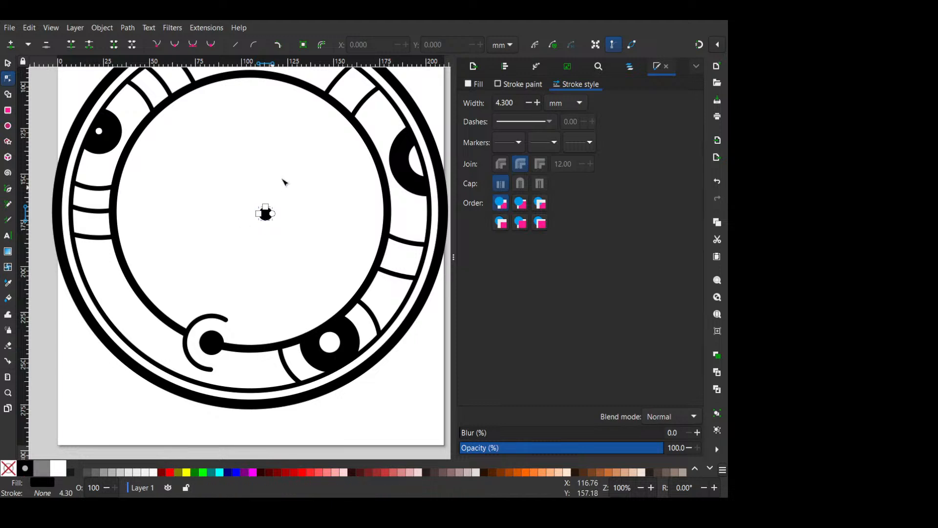
pyautogui.moveTo(267, 216); pyautogui.dragTo(327, 318)
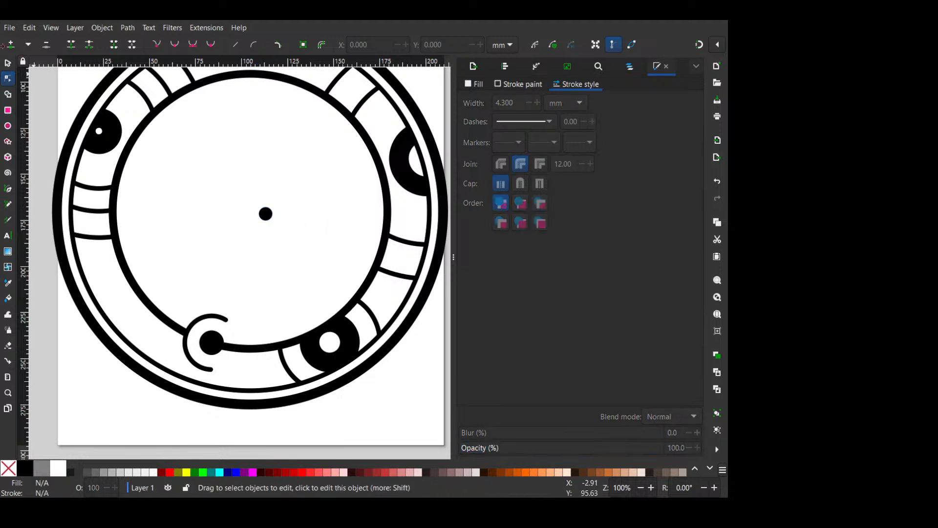
pyautogui.moveTo(230, 154); pyautogui.dragTo(370, 273)
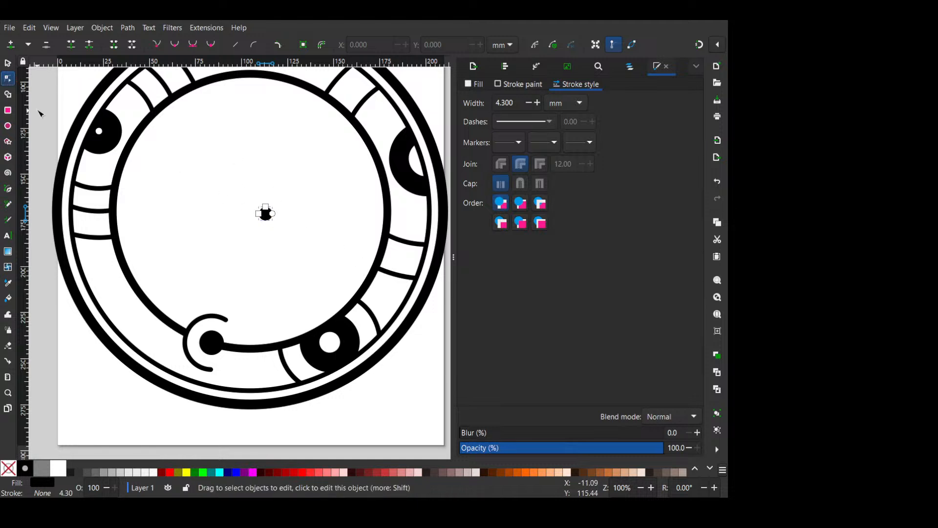
# - Move the small black circle into the ring band, between the lower large black circle and the curved divider on its outer right side
pyautogui.click(8, 63)
pyautogui.moveTo(265, 223); pyautogui.dragTo(377, 311)
pyautogui.keyDown('ctrl'); pyautogui.scroll(1, 366, 326); pyautogui.keyUp('ctrl')
pyautogui.keyDown('ctrl'); pyautogui.scroll(1, 366, 326); pyautogui.keyUp('ctrl')
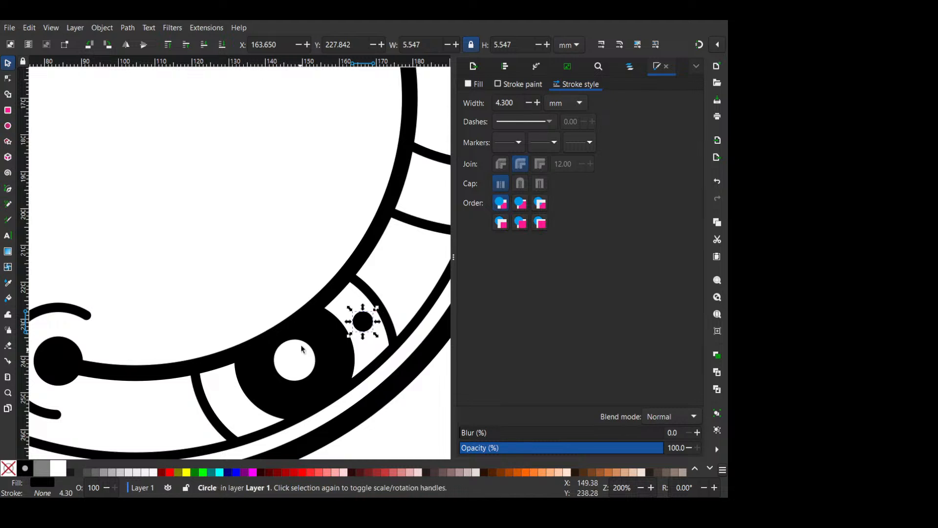
pyautogui.scroll(-3, 386, 267)
pyautogui.moveTo(381, 262); pyautogui.dragTo(385, 273)
# - Draw a straight line about 53 mm long from the lower large black circle to the thin ring, with a black stroke and no fill
pyautogui.click(8, 191)
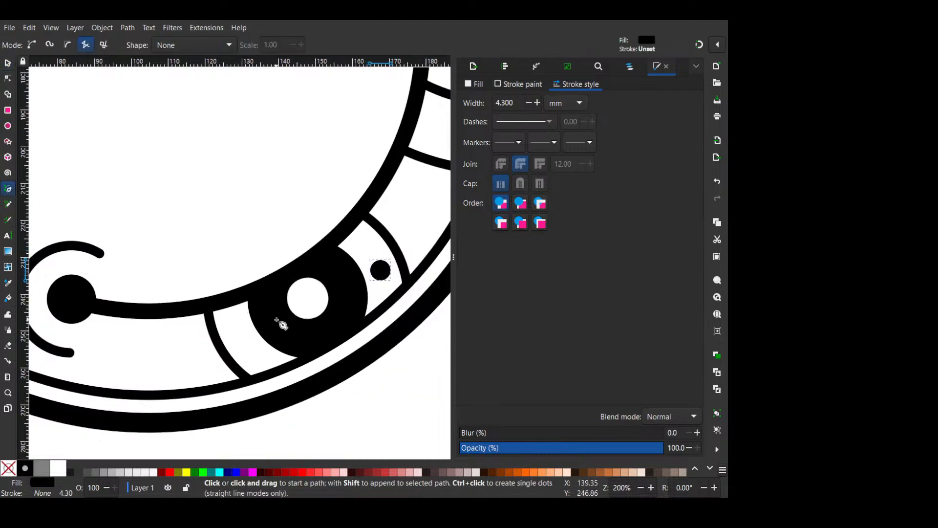
pyautogui.click(278, 318)
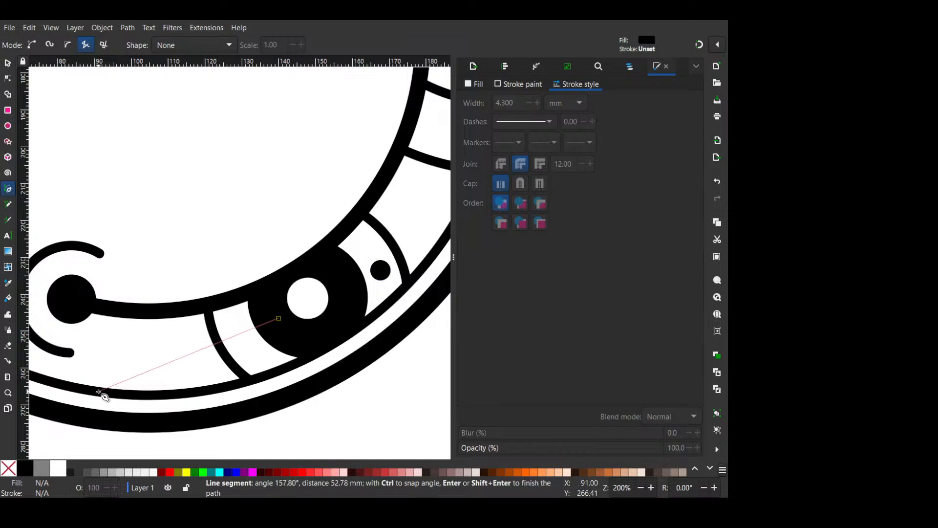
pyautogui.doubleClick(99, 392)
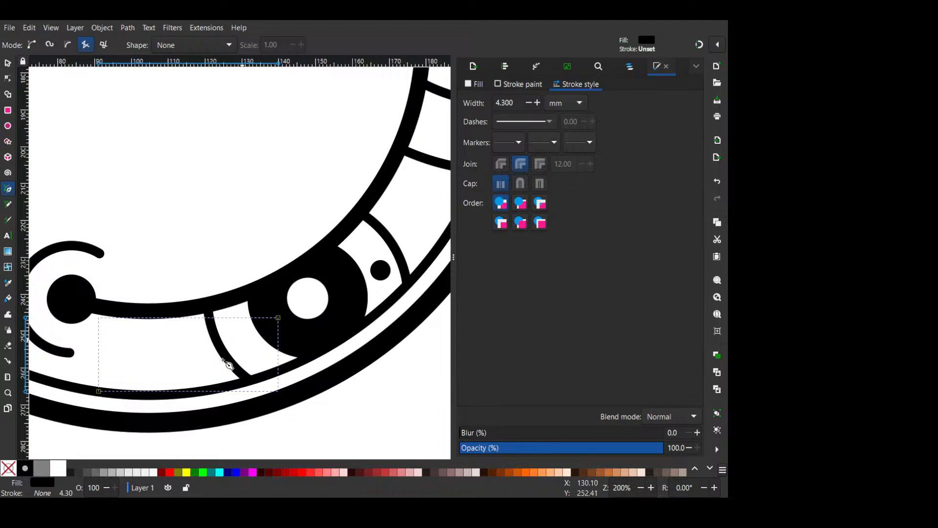
pyautogui.keyDown('shift'); pyautogui.click(26, 470); pyautogui.keyUp('shift')
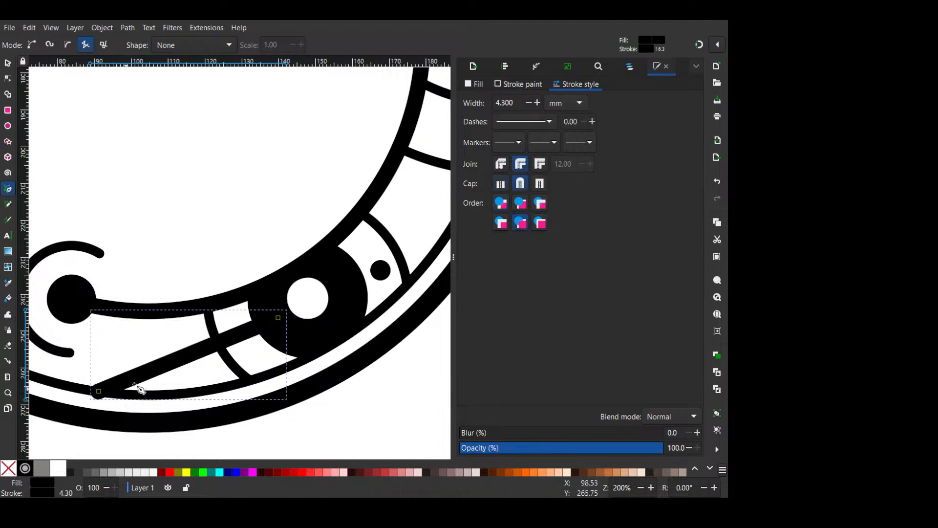
pyautogui.click(9, 476)
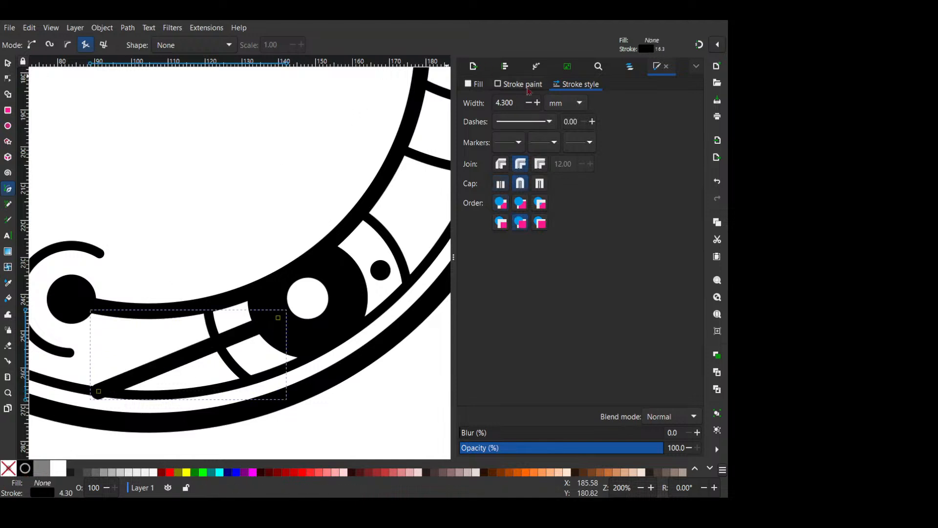
# - Set the new straight line's stroke width to 1.7 mm
pyautogui.click(530, 104)
pyautogui.click(530, 104)
pyautogui.click(530, 103)
pyautogui.click(530, 103)
pyautogui.click(530, 103)
pyautogui.click(530, 103)
pyautogui.click(530, 104)
pyautogui.click(530, 103)
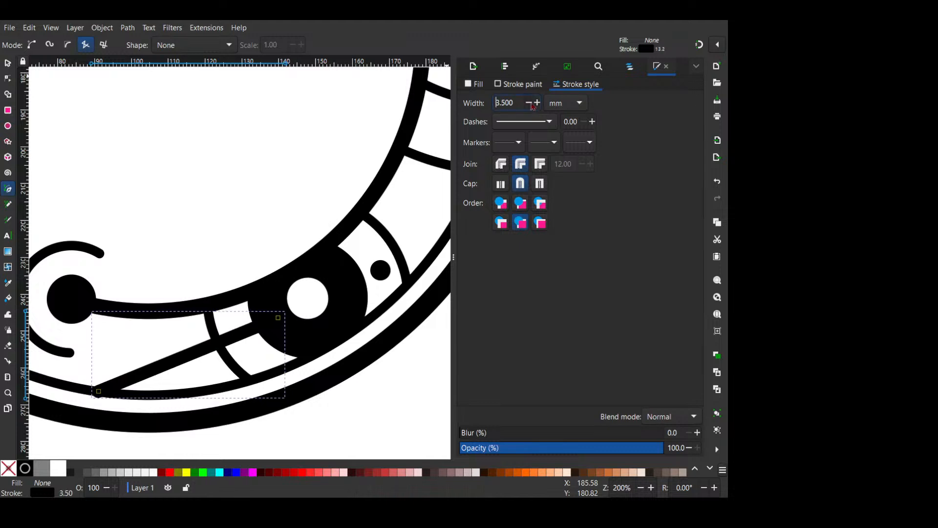
pyautogui.click(28, 470)
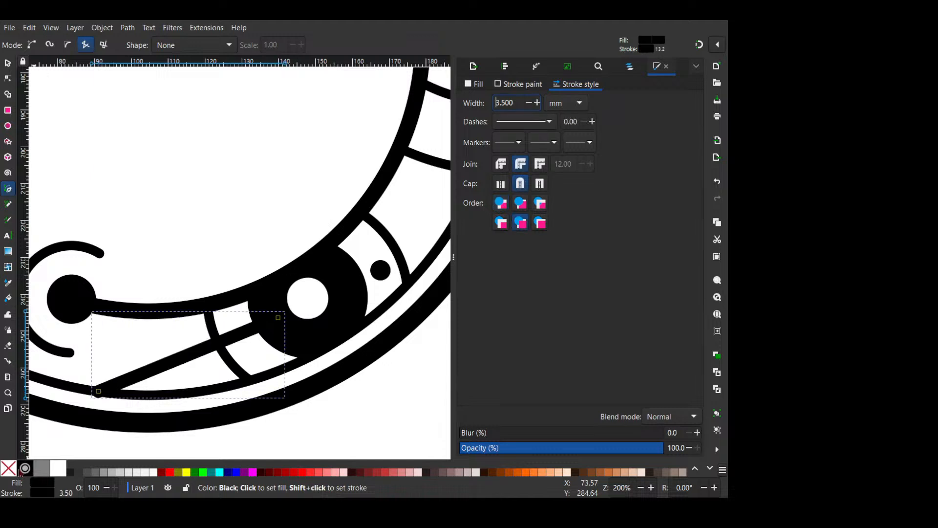
pyautogui.click(11, 472)
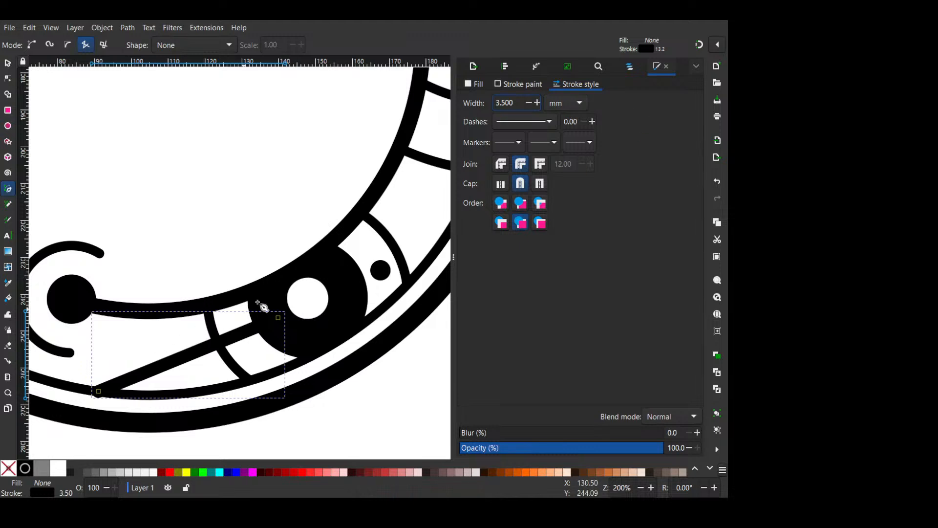
pyautogui.click(528, 103)
pyautogui.click(527, 103)
pyautogui.tripleClick(527, 103)
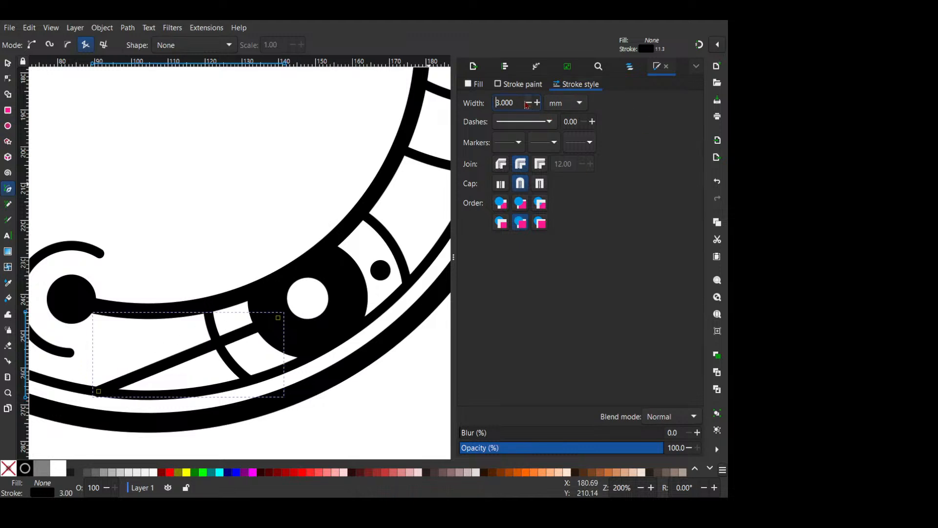
pyautogui.tripleClick(527, 103)
pyautogui.doubleClick(527, 103)
pyautogui.click(528, 103)
pyautogui.click(528, 103)
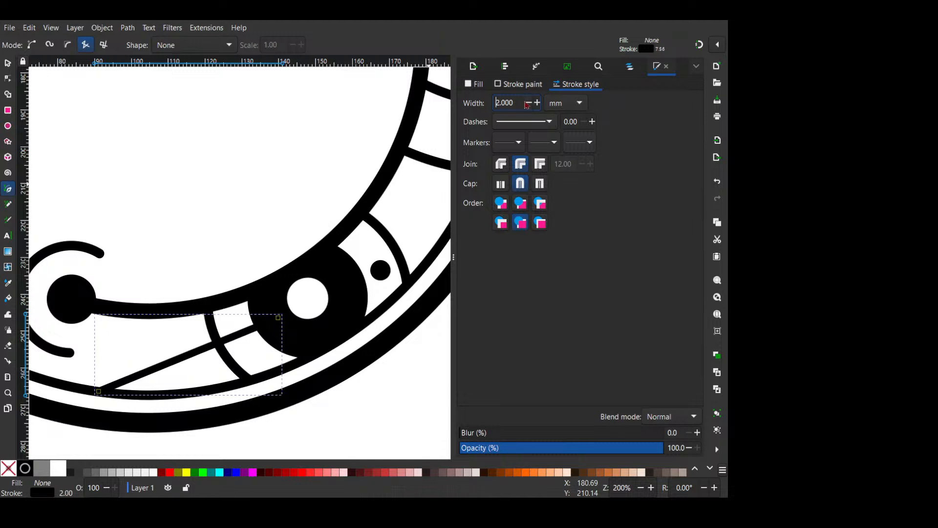
pyautogui.click(528, 103)
pyautogui.click(528, 103)
pyautogui.click(528, 103)
pyautogui.click(528, 103)
pyautogui.click(528, 103)
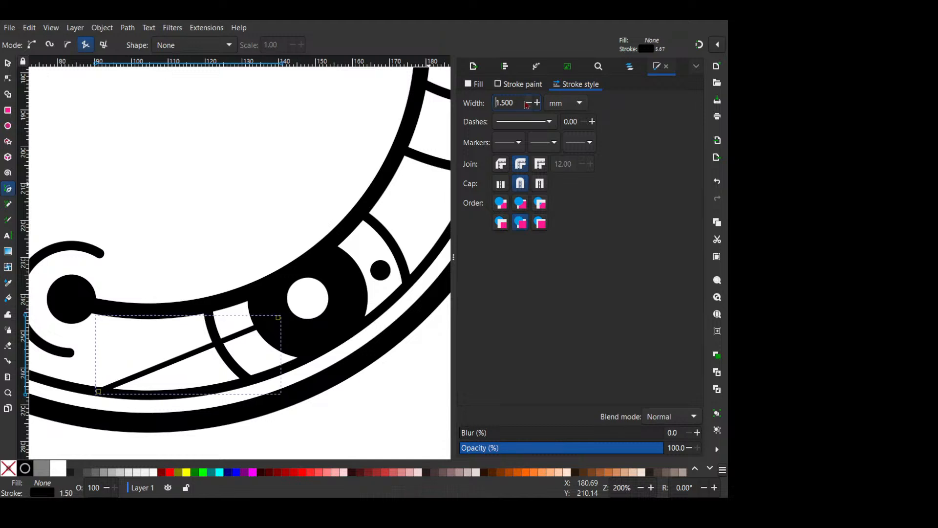
pyautogui.click(528, 103)
pyautogui.click(537, 102)
pyautogui.click(537, 103)
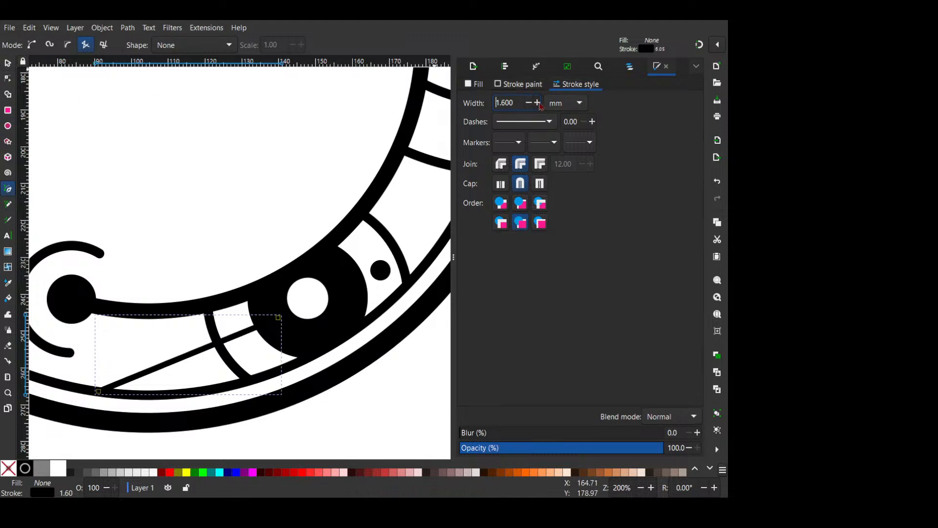
pyautogui.click(537, 103)
# - Shift the line slightly right and adjust its end nodes so it runs from the large black circle to the thin ring
pyautogui.click(8, 64)
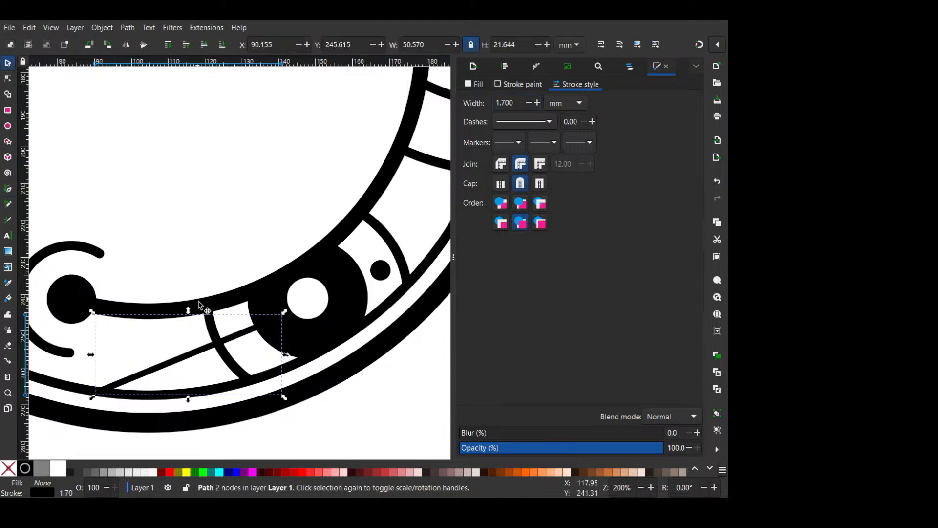
pyautogui.moveTo(190, 355); pyautogui.dragTo(199, 355)
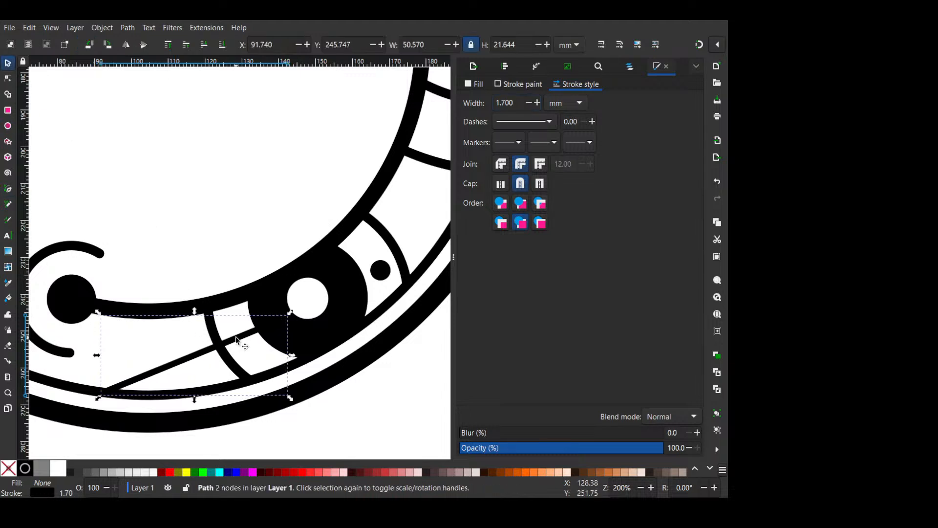
pyautogui.press('n')
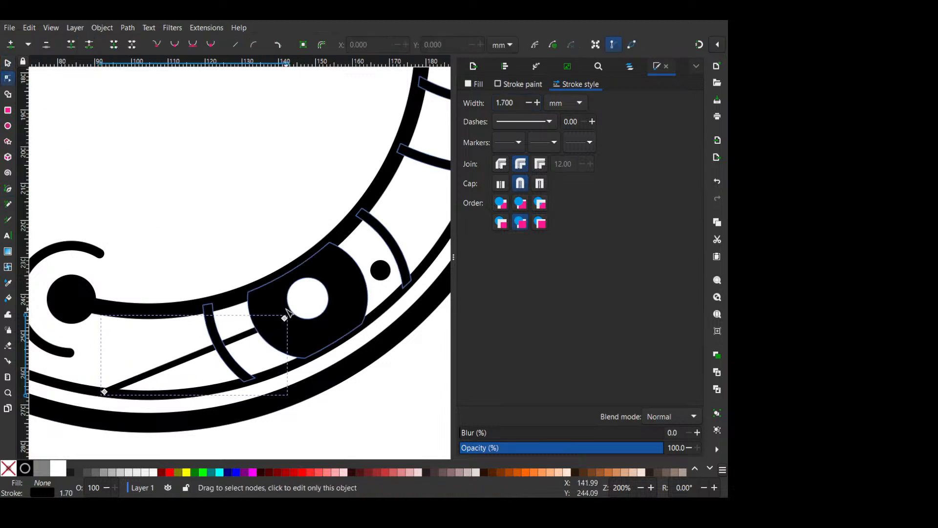
pyautogui.moveTo(287, 318); pyautogui.dragTo(287, 313)
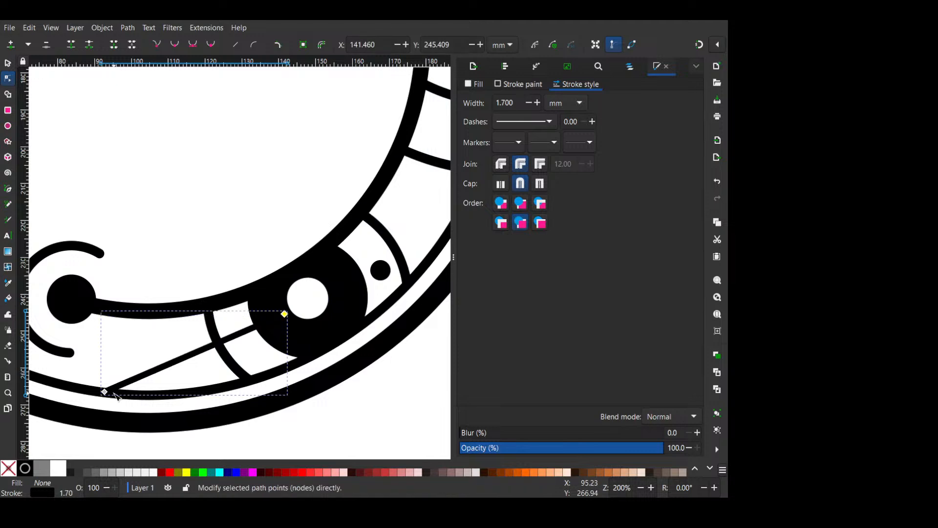
pyautogui.moveTo(109, 391); pyautogui.dragTo(123, 391)
pyautogui.hotkey('ctrl', 'z')
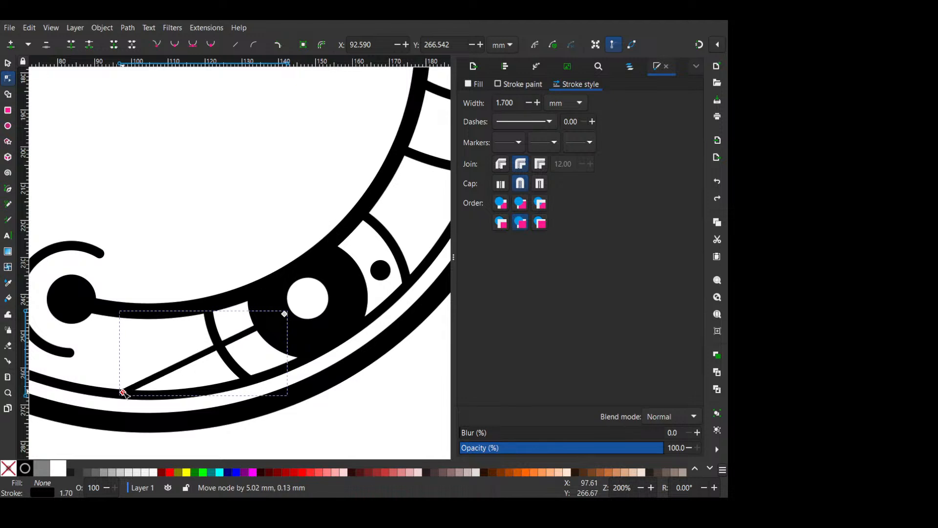
pyautogui.scroll(-2, 182, 237)
pyautogui.press('Escape')
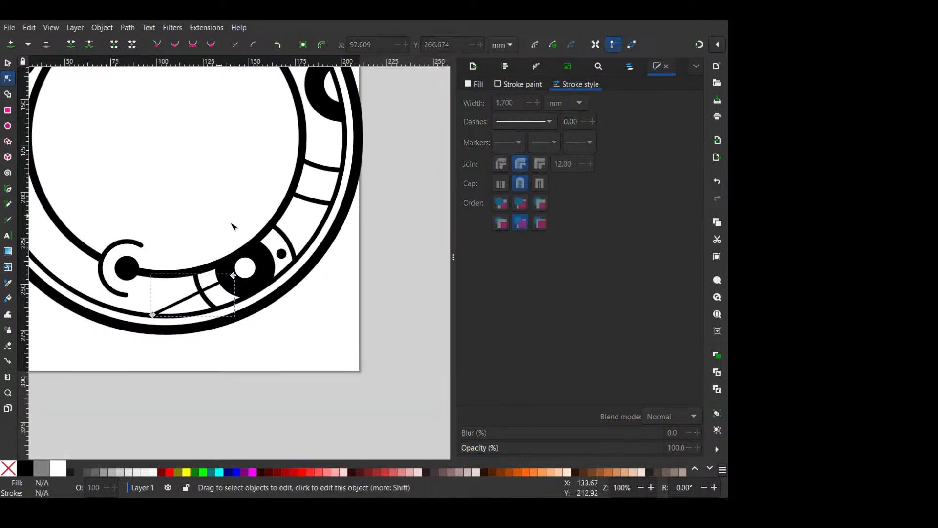
pyautogui.scroll(1, 241, 247)
pyautogui.click(297, 256)
pyautogui.click(203, 302)
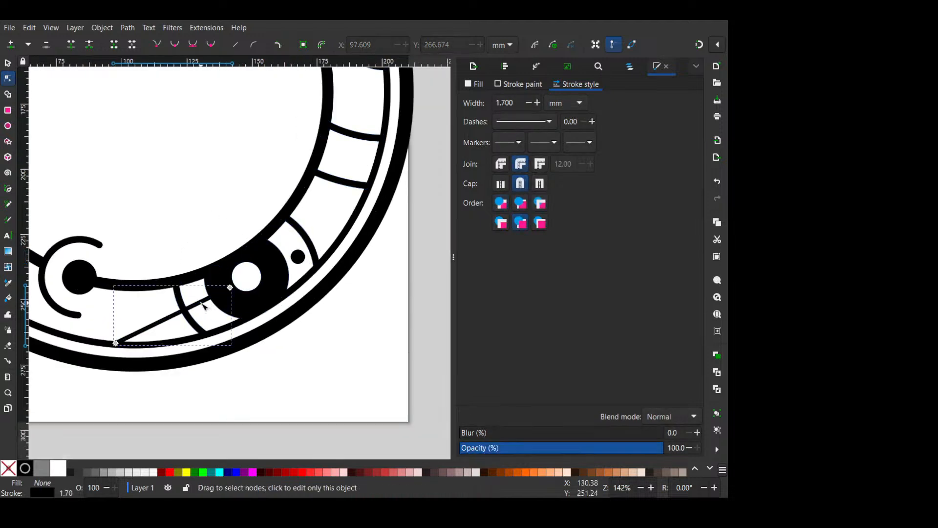
pyautogui.click(8, 64)
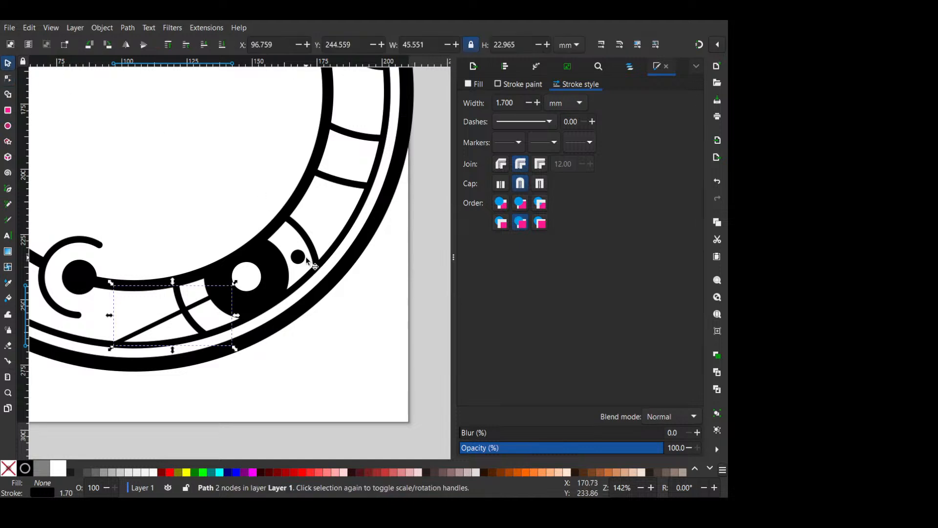
pyautogui.click(298, 257)
pyautogui.press('Escape')
pyautogui.scroll(-1, 356, 193)
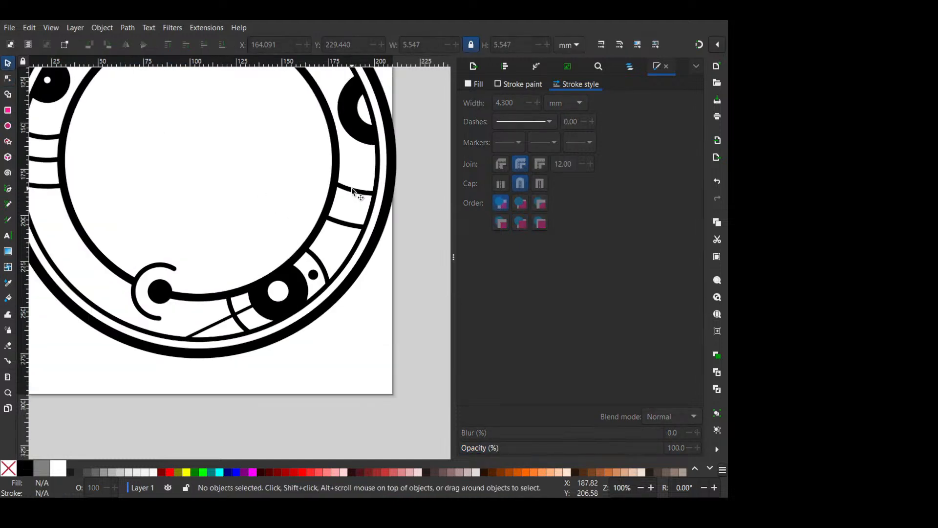
pyautogui.scroll(2, 352, 188)
pyautogui.moveTo(360, 189); pyautogui.dragTo(366, 175)
pyautogui.scroll(2, 367, 181)
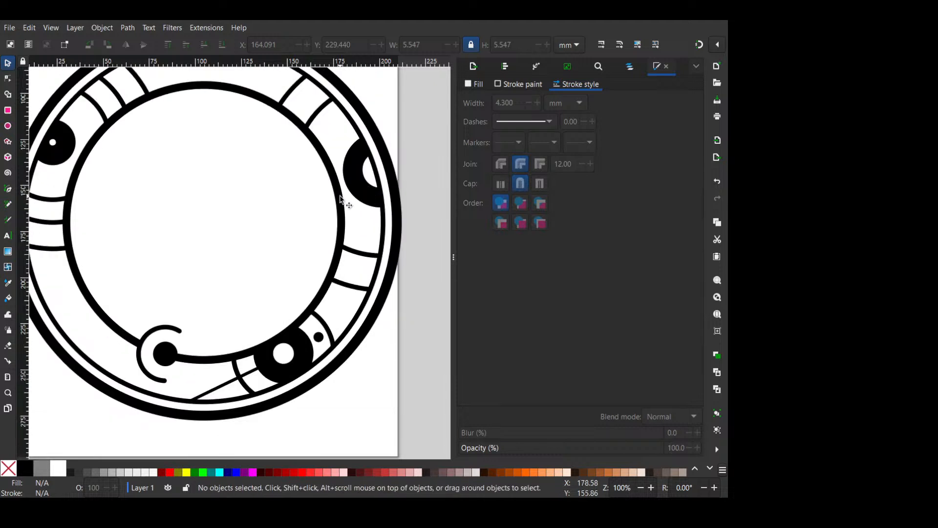
pyautogui.scroll(-2, 341, 201)
pyautogui.scroll(1, 338, 218)
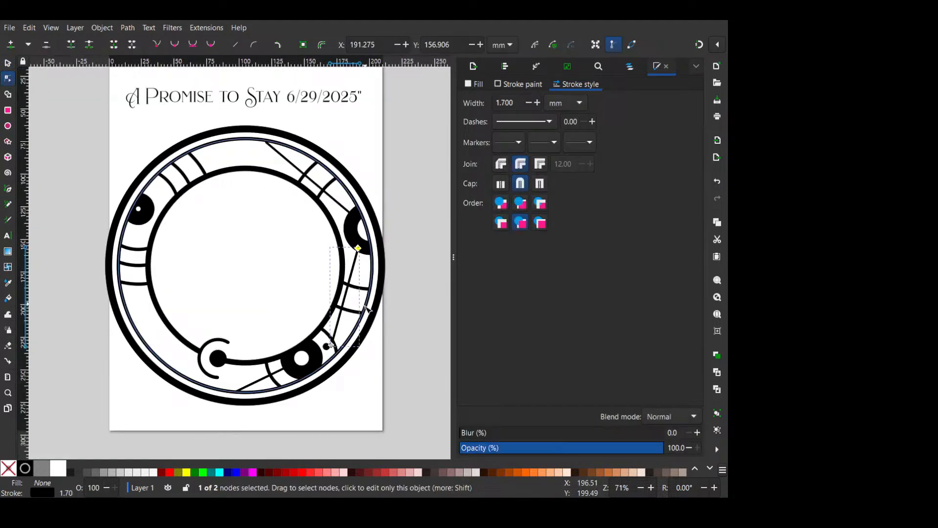
pyautogui.scroll(1, 330, 353)
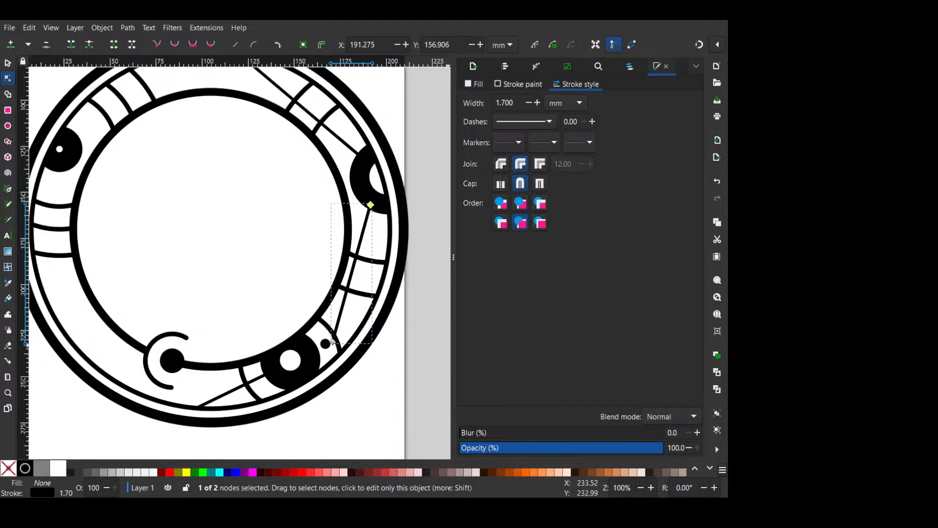
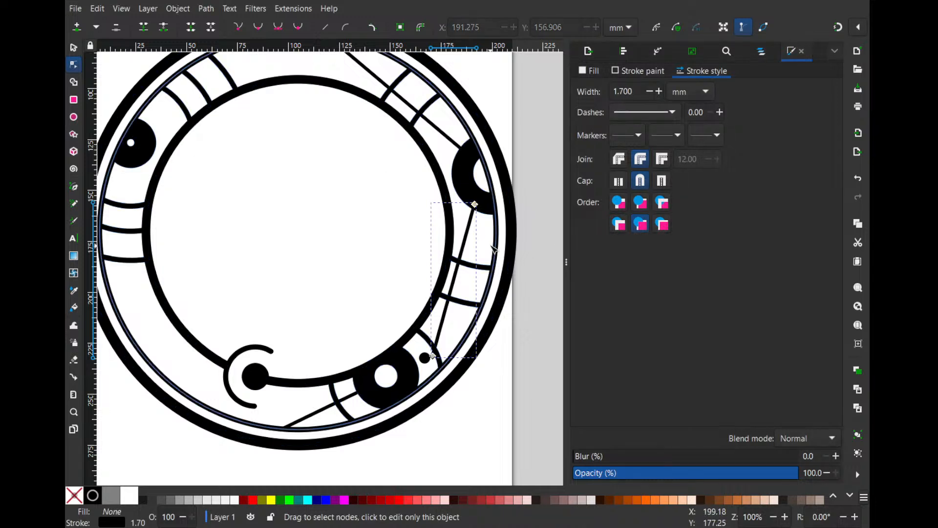
# - Adjust both end nodes of the right straight line so it runs from the right large black circle to the lower curved divider
pyautogui.moveTo(475, 204); pyautogui.dragTo(481, 210)
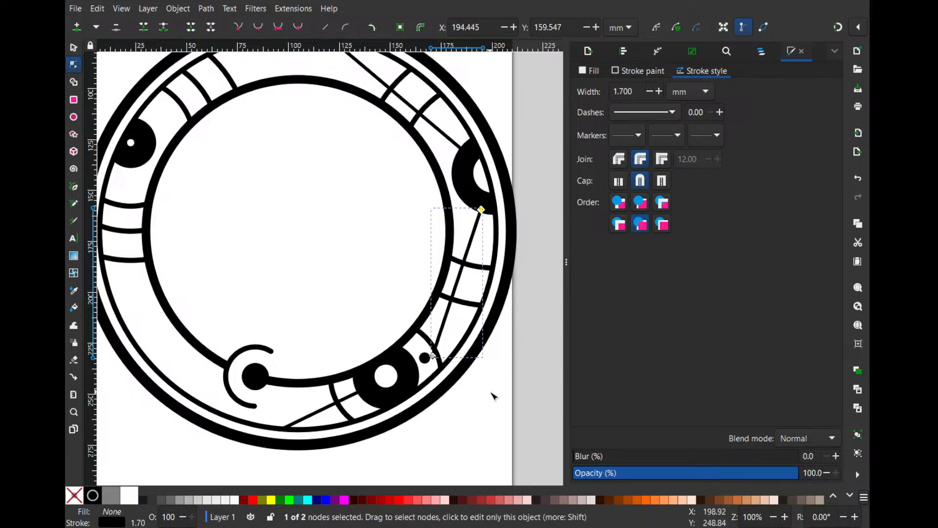
pyautogui.scroll(1, 442, 386)
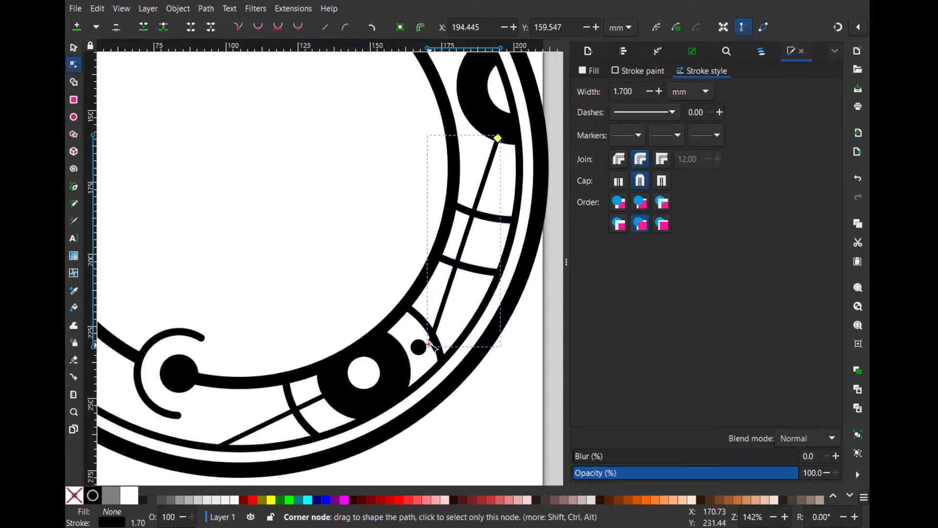
pyautogui.moveTo(430, 345); pyautogui.dragTo(436, 338)
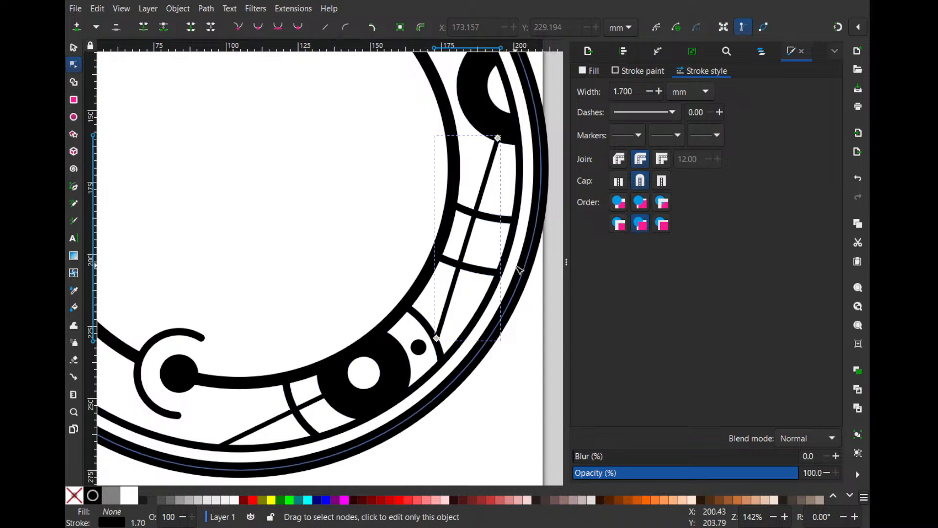
pyautogui.scroll(-2, 532, 321)
pyautogui.scroll(2, 523, 328)
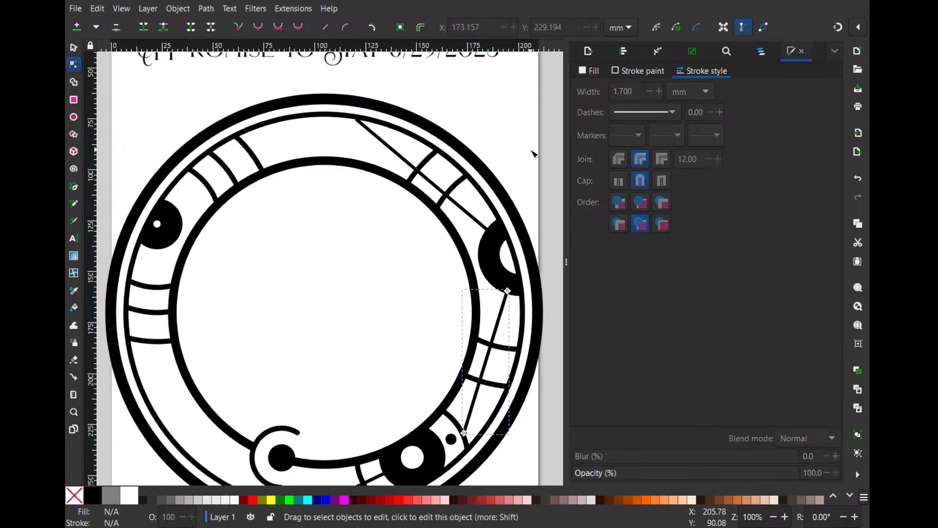
pyautogui.scroll(-2, 541, 171)
pyautogui.scroll(1, 528, 218)
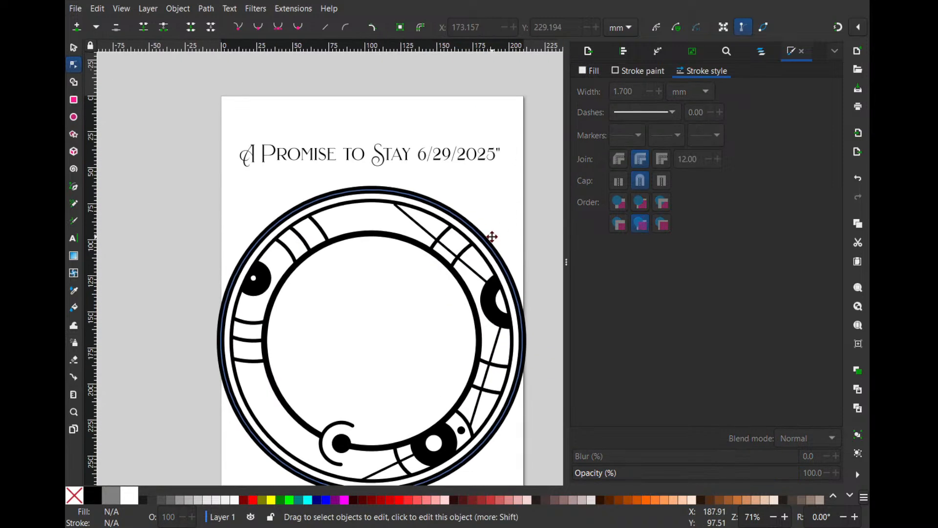
pyautogui.scroll(1, 498, 325)
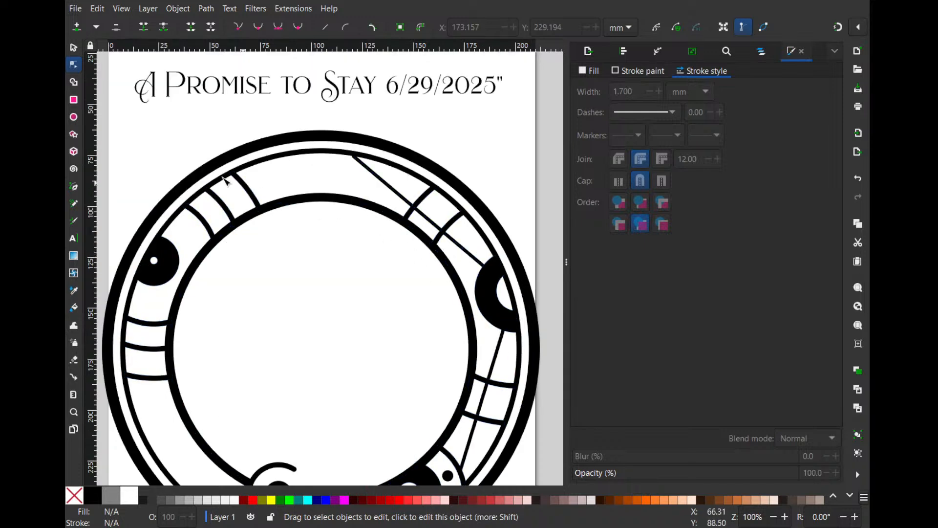
# - Duplicate the small black dot near the lower large circle and place the copy in the ring band below the right large circle
pyautogui.click(77, 54)
pyautogui.scroll(-4, 410, 293)
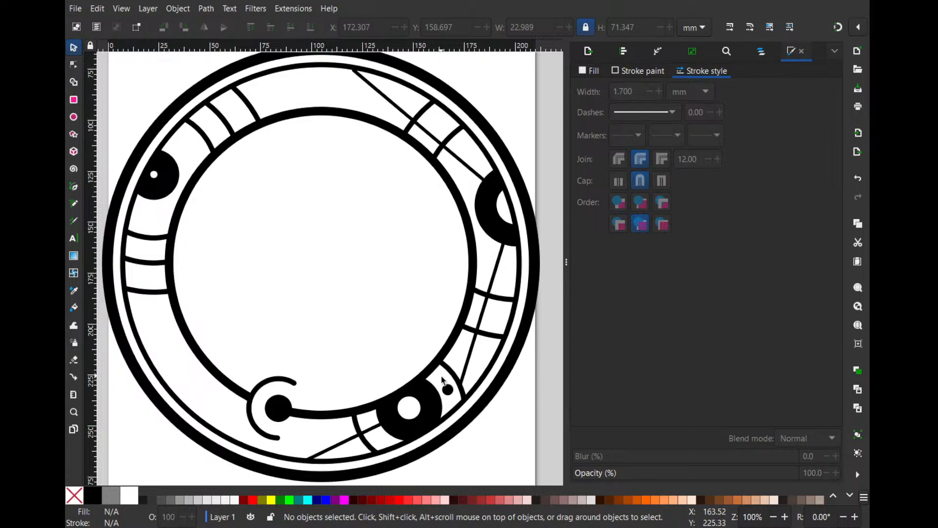
pyautogui.click(449, 391)
pyautogui.moveTo(448, 391); pyautogui.dragTo(508, 284)
# - Duplicate the straight lines above and below the right large black circle, offsetting each copy slightly to run parallel to its original
pyautogui.click(476, 171)
pyautogui.moveTo(476, 172)
pyautogui.mouseDown()
pyautogui.moveTo(482, 158)
pyautogui.moveTo(468, 179)
pyautogui.mouseUp()
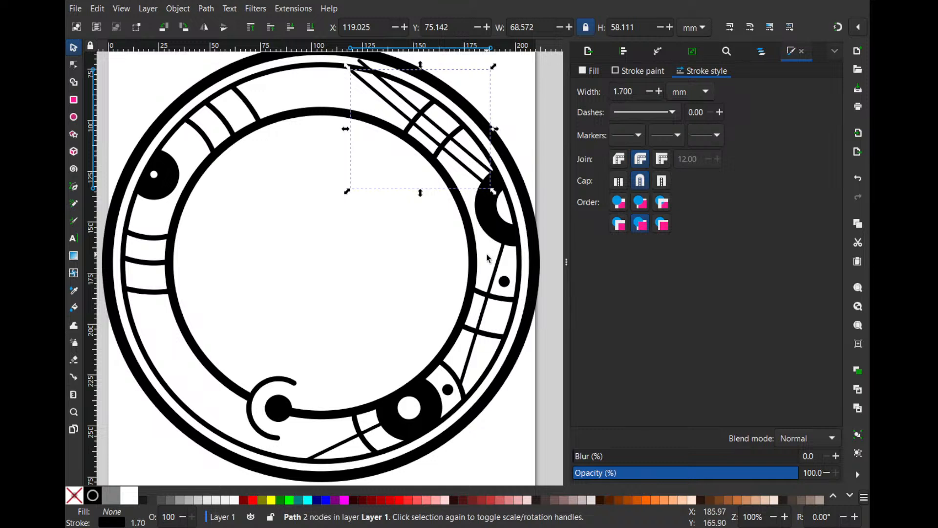
pyautogui.click(495, 271)
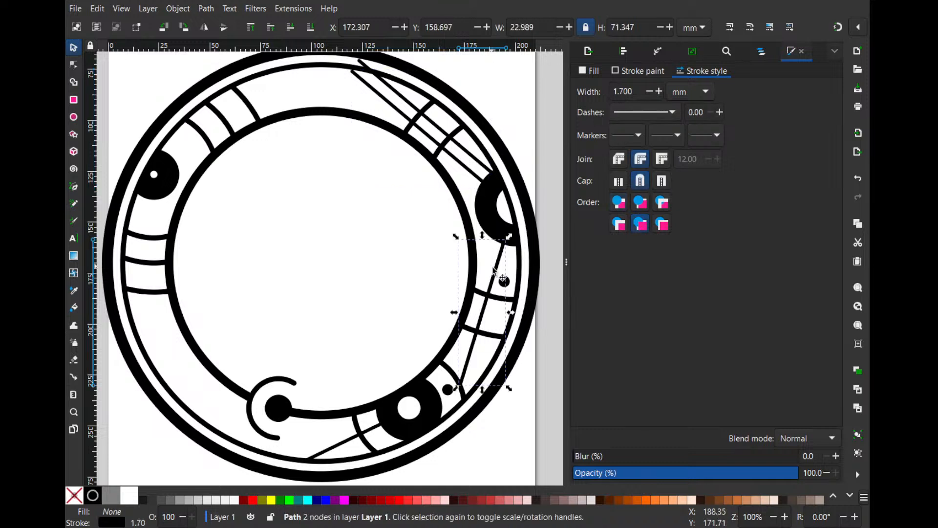
pyautogui.moveTo(494, 269); pyautogui.dragTo(485, 272)
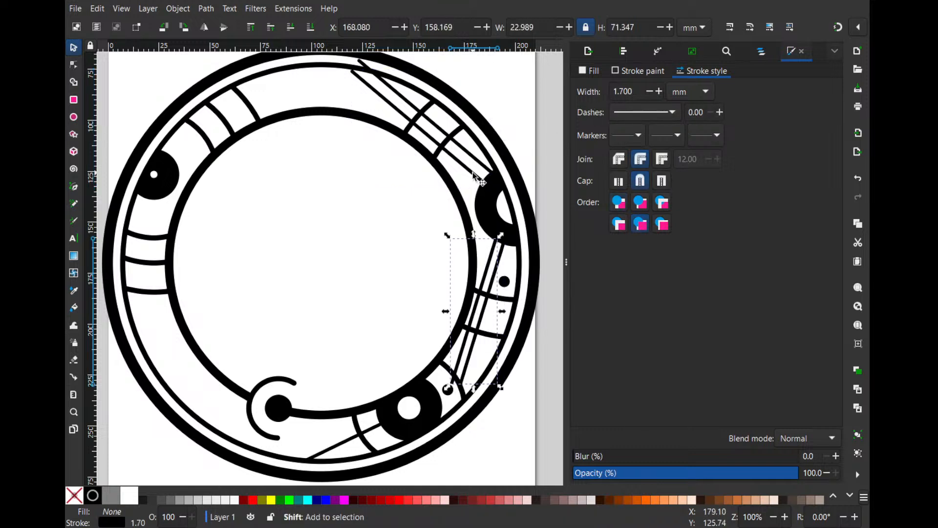
# - Set the stroke width of both offset line copies to 3 mm
pyautogui.keyDown('shift'); pyautogui.click(480, 162); pyautogui.keyUp('shift')
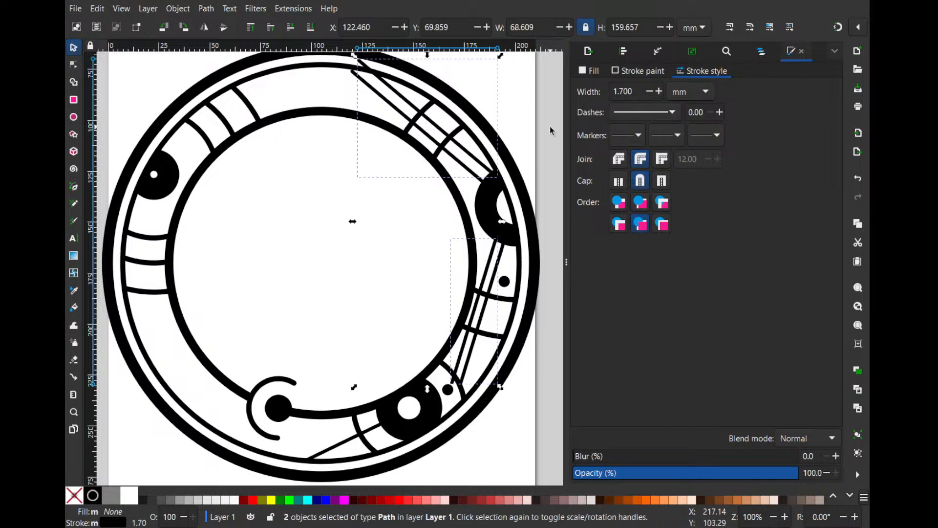
pyautogui.click(659, 91)
pyautogui.click(659, 91)
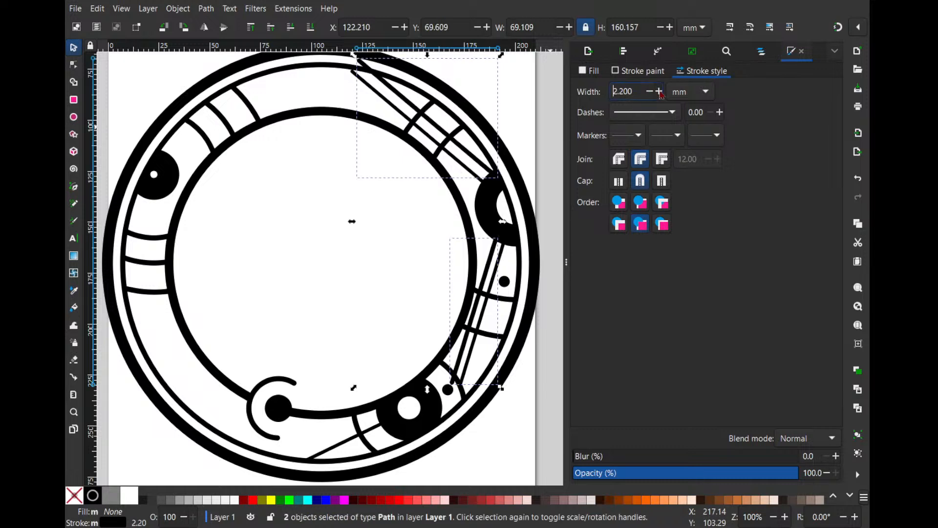
pyautogui.click(659, 91)
pyautogui.click(659, 92)
pyautogui.click(660, 91)
pyautogui.click(659, 91)
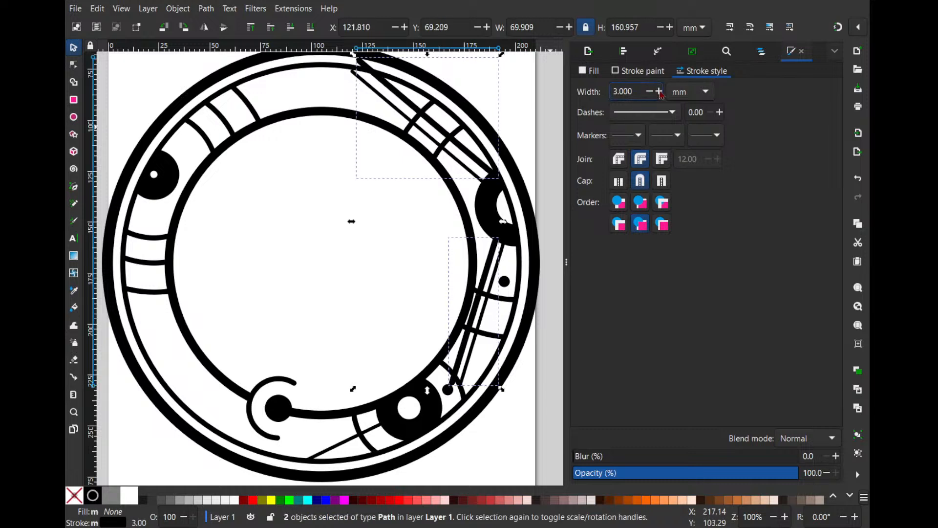
# - Nudge the small black dot below the right large circle slightly toward the thin ring
pyautogui.click(548, 291)
pyautogui.click(468, 220)
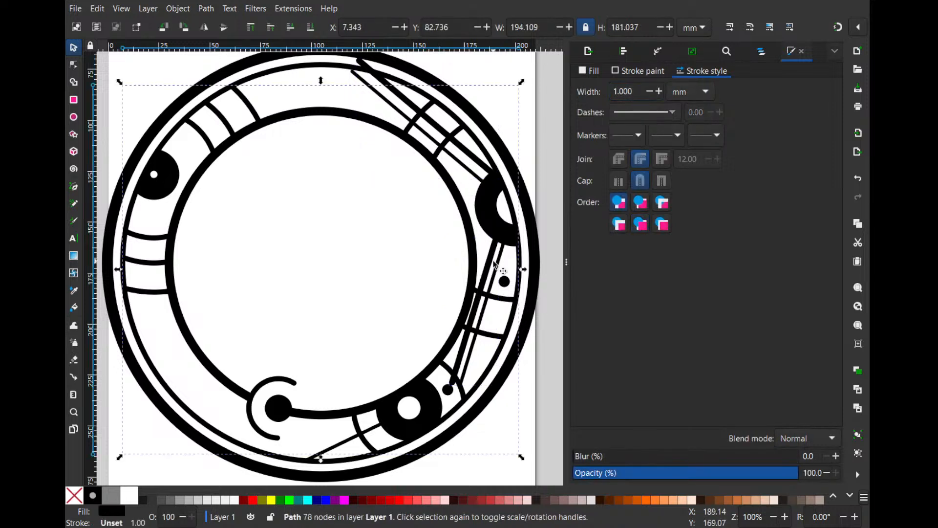
pyautogui.moveTo(498, 270); pyautogui.dragTo(512, 290)
pyautogui.scroll(1, 484, 293)
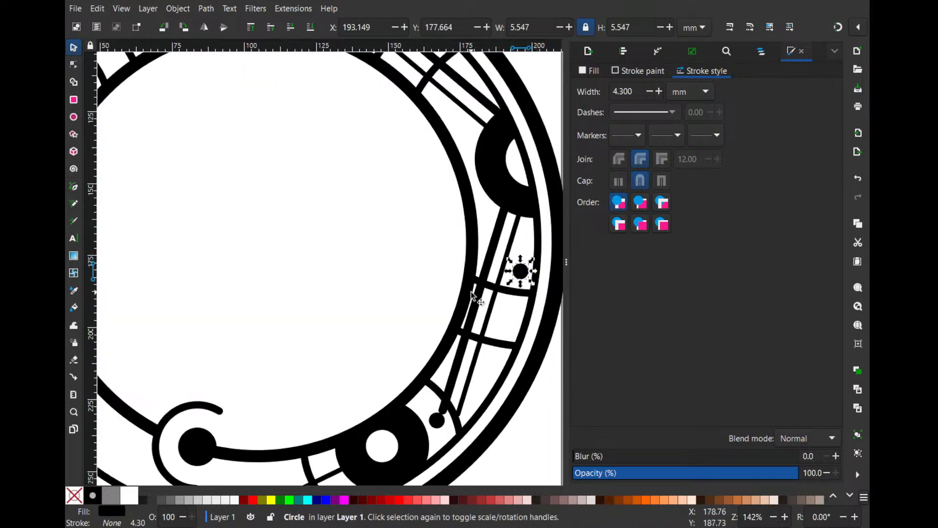
# - Shorten the thick line below the right large circle by adding a node at the first curved divider and deleting the far end node
pyautogui.click(483, 270)
pyautogui.doubleClick(484, 266)
pyautogui.scroll(2, 485, 286)
pyautogui.doubleClick(478, 279)
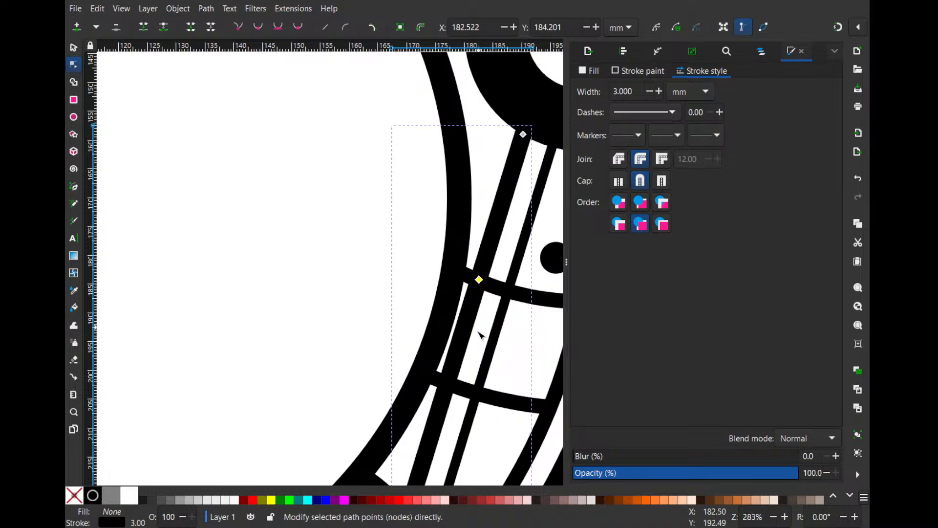
pyautogui.scroll(-3, 477, 336)
pyautogui.click(448, 406)
pyautogui.press('Delete')
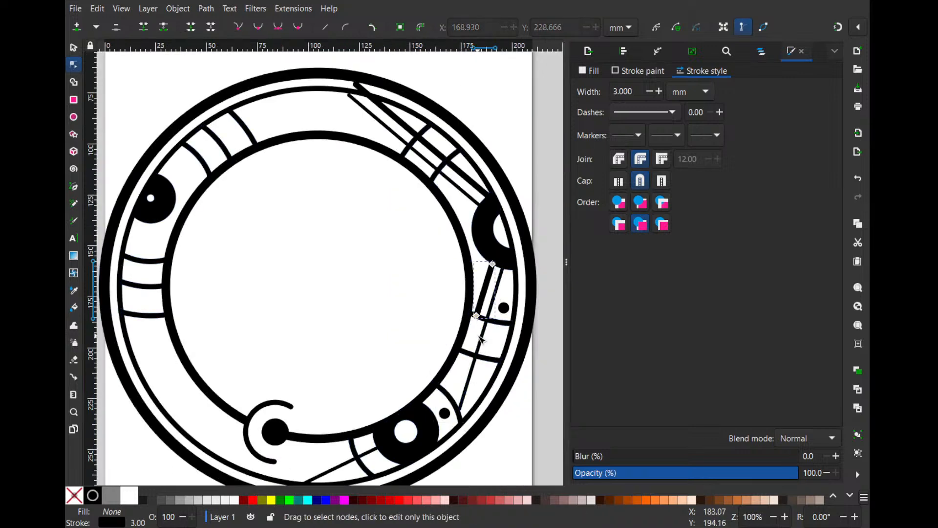
# - Shorten the thick line above the right large circle by adding a node at the nearest curved divider and deleting the far end node
pyautogui.scroll(3, 444, 285)
pyautogui.scroll(1, 444, 291)
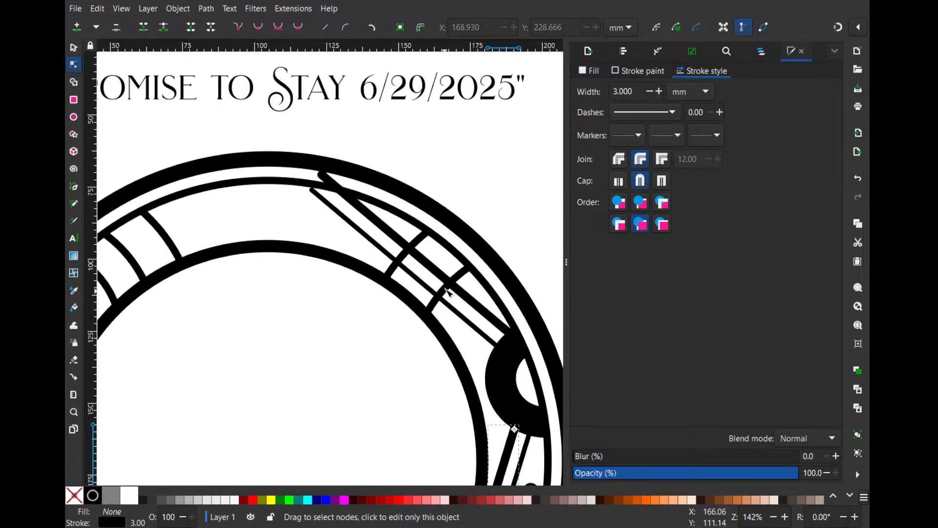
pyautogui.click(455, 286)
pyautogui.doubleClick(449, 282)
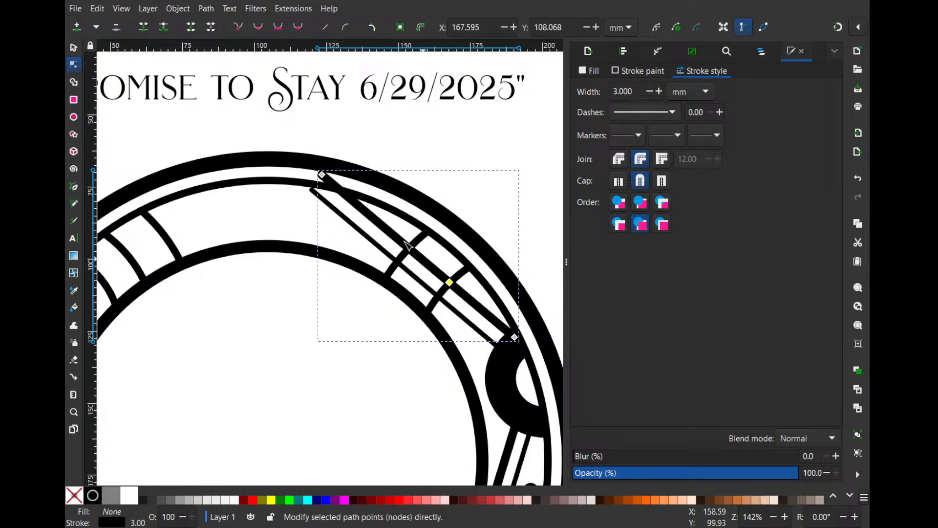
pyautogui.click(364, 201)
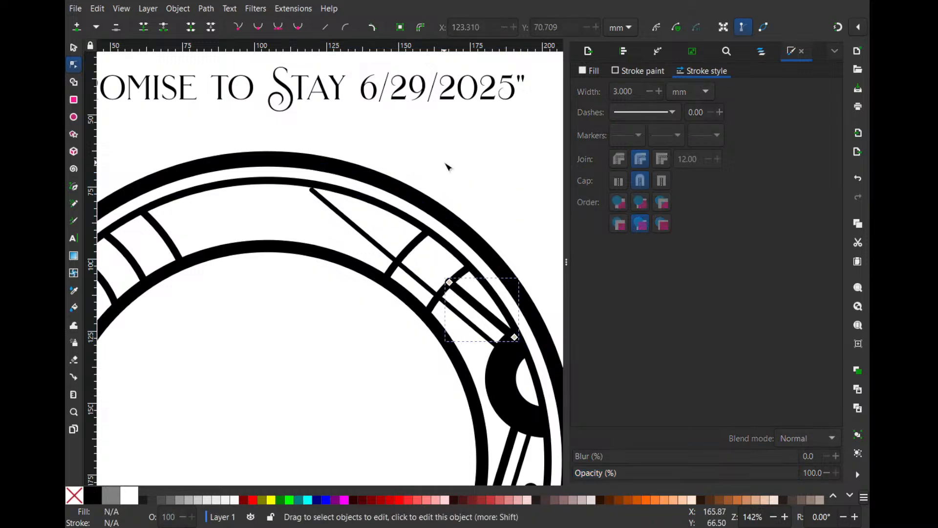
# - Give the shortened thick line above the right large circle a butt cap and nudge it to meet the curved divider
pyautogui.scroll(-1, 460, 172)
pyautogui.moveTo(504, 206); pyautogui.dragTo(484, 146)
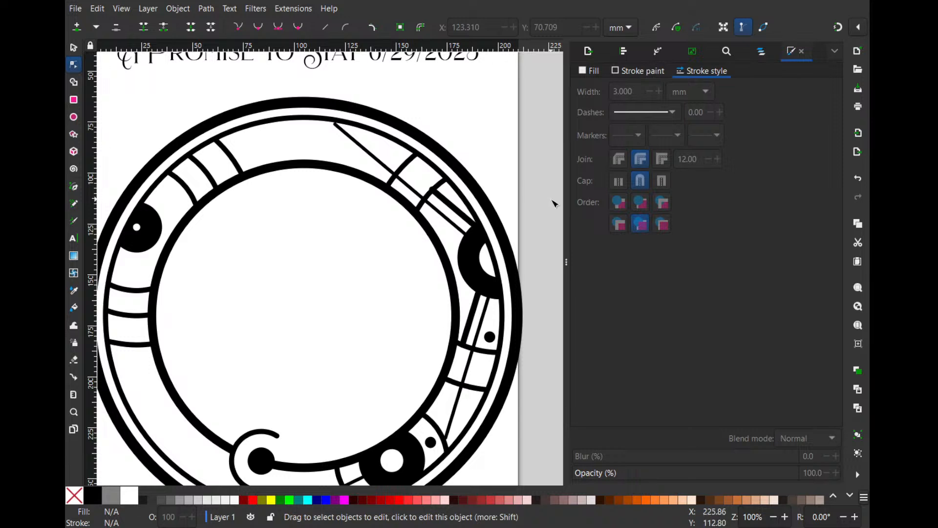
pyautogui.click(460, 215)
pyautogui.scroll(2, 437, 199)
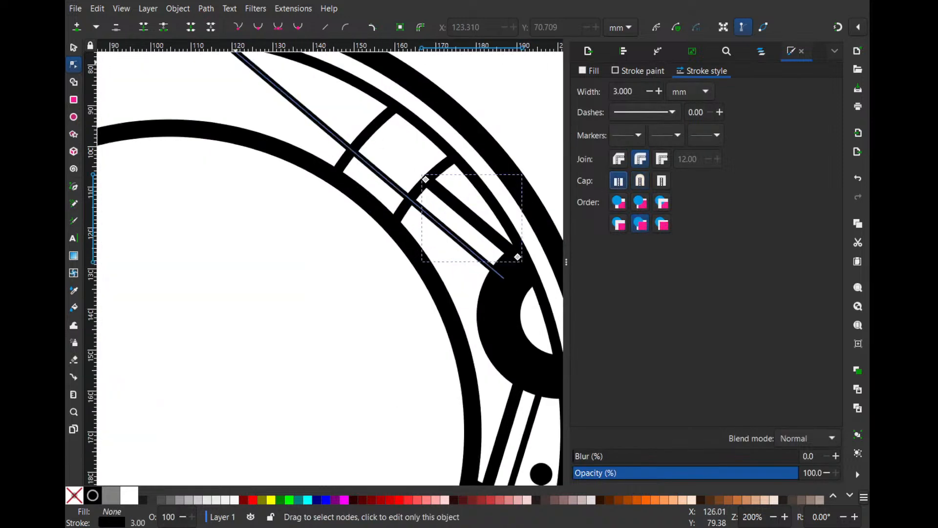
pyautogui.press('s')
pyautogui.moveTo(470, 217); pyautogui.dragTo(464, 248)
pyautogui.scroll(-2, 468, 257)
pyautogui.moveTo(487, 203); pyautogui.dragTo(486, 205)
pyautogui.scroll(-4, 506, 290)
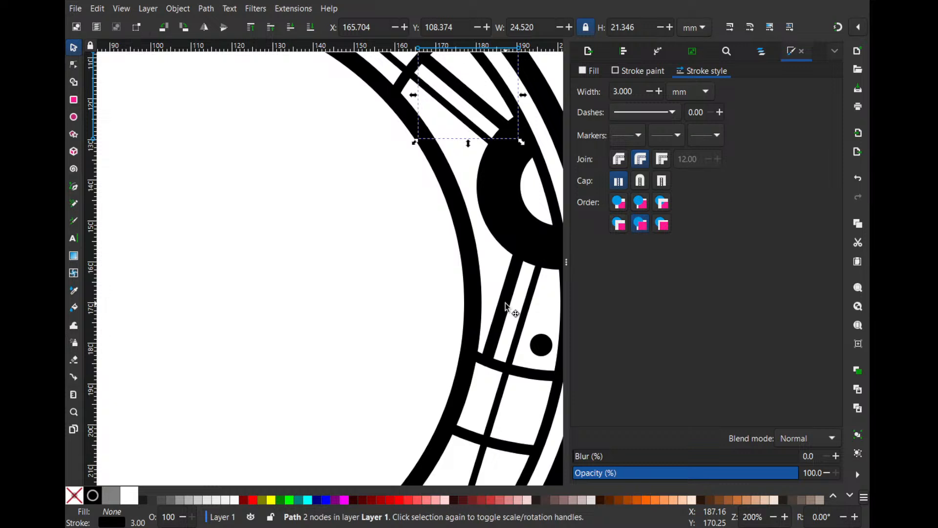
# - Give the shortened thick line below the right large circle a butt cap
pyautogui.moveTo(507, 305); pyautogui.dragTo(536, 301)
pyautogui.click(509, 279)
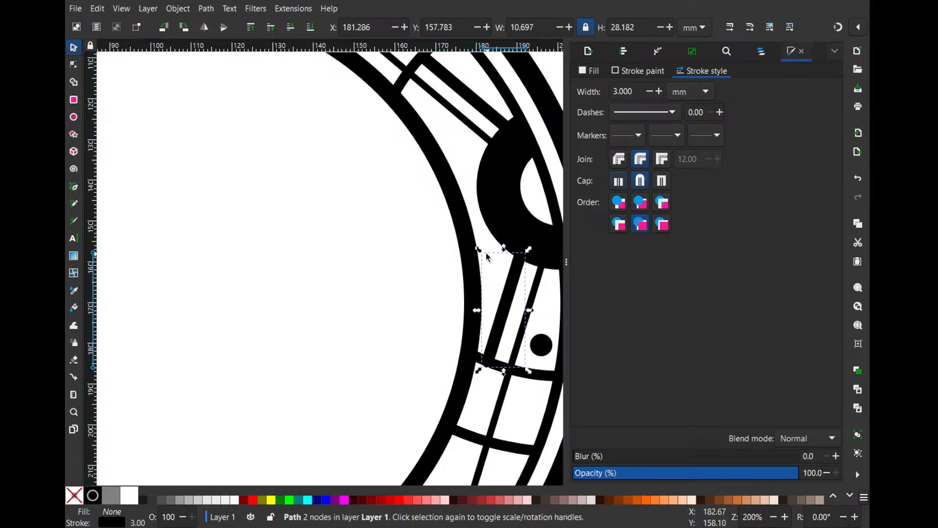
pyautogui.scroll(-2, 414, 246)
pyautogui.click(391, 272)
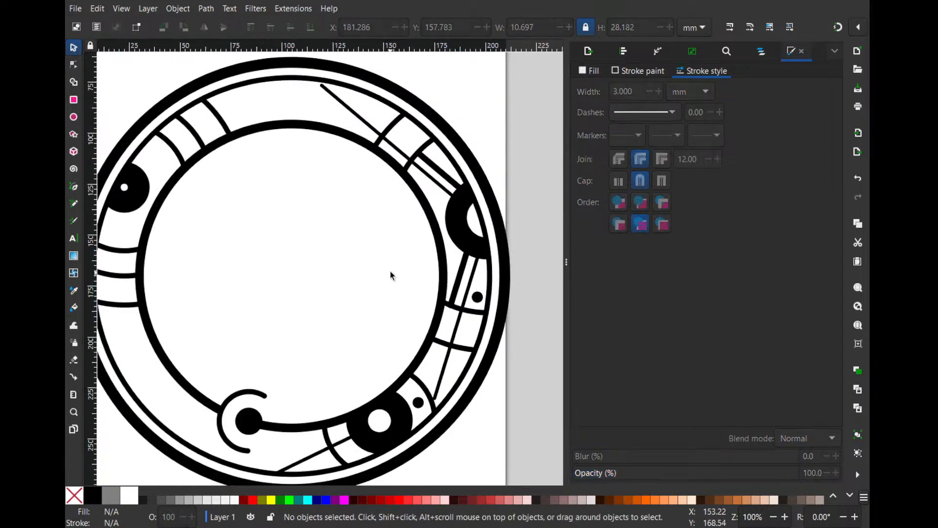
pyautogui.scroll(1, 448, 292)
pyautogui.click(469, 292)
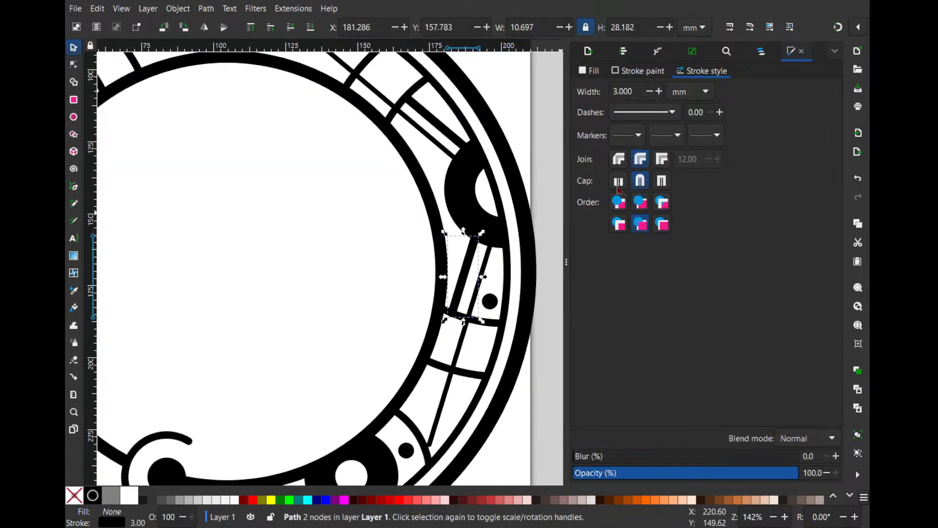
pyautogui.scroll(1, 445, 256)
pyautogui.click(318, 293)
pyautogui.scroll(1, 346, 293)
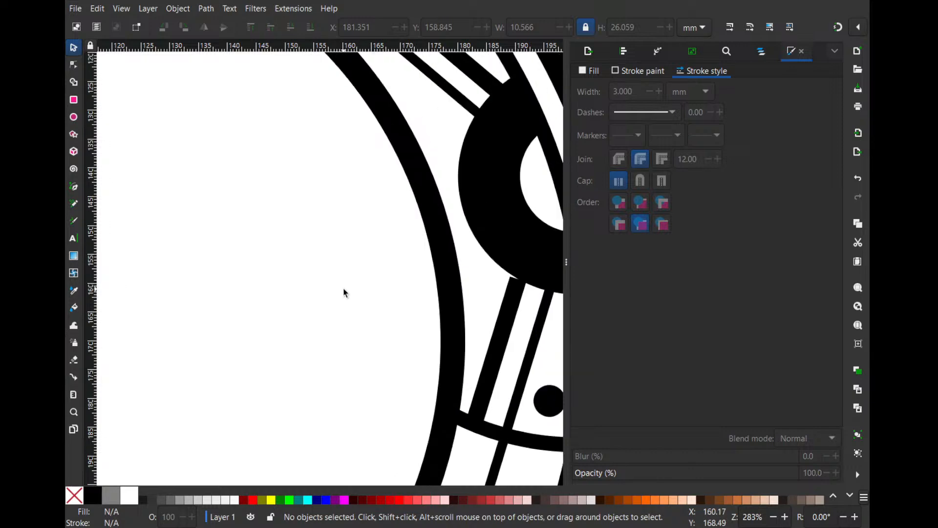
# - Enlarge the thin upper-right line to about 71 × 60 mm and shift it so its upper end meets the thin ring
pyautogui.scroll(-4, 347, 289)
pyautogui.moveTo(350, 290); pyautogui.dragTo(407, 167)
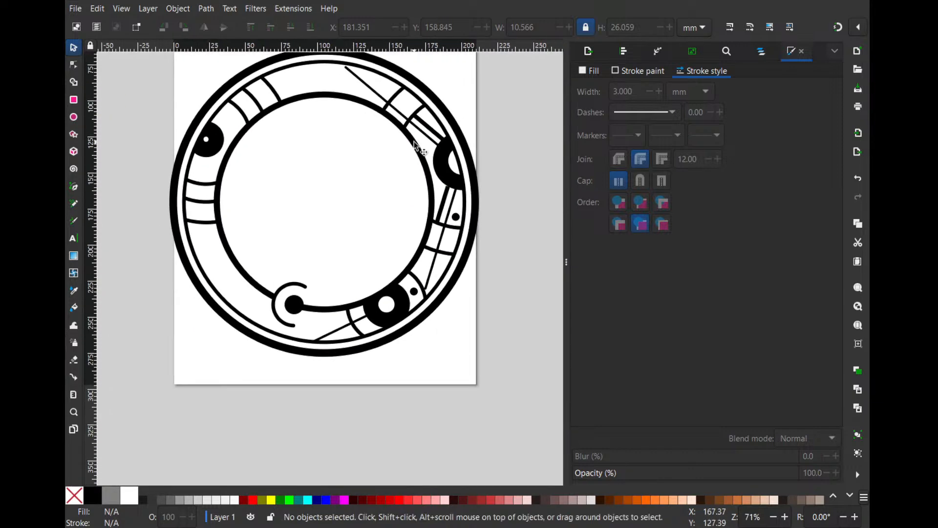
pyautogui.click(362, 82)
pyautogui.scroll(5, 357, 83)
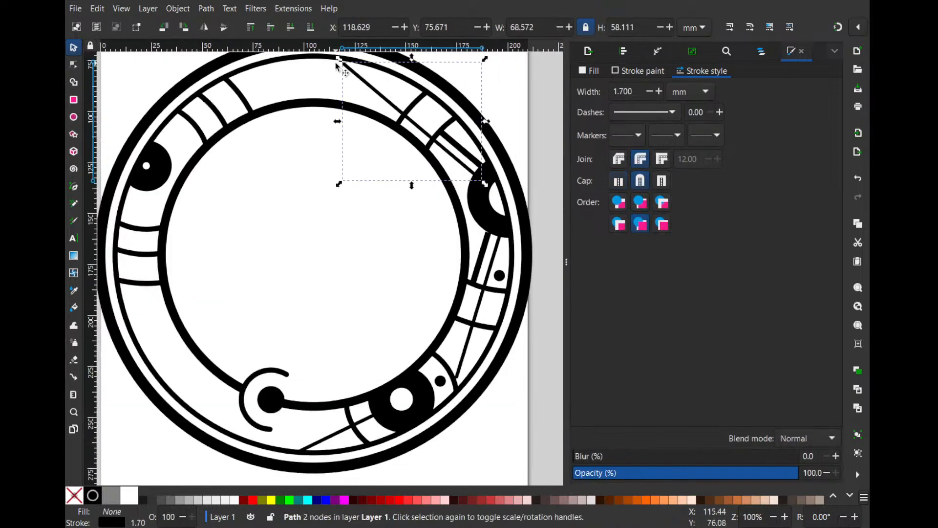
pyautogui.moveTo(360, 143); pyautogui.dragTo(351, 137)
pyautogui.scroll(-2, 352, 139)
pyautogui.moveTo(408, 191); pyautogui.dragTo(295, 108)
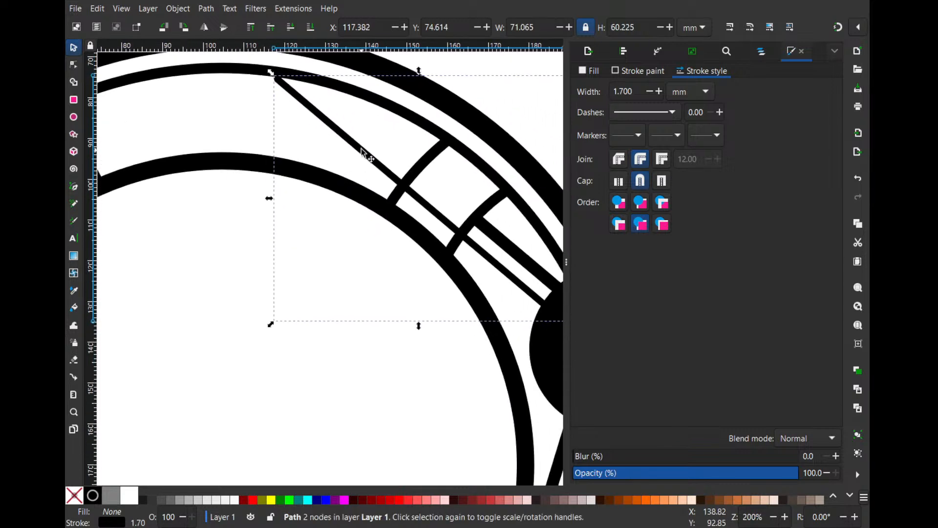
pyautogui.moveTo(361, 148); pyautogui.dragTo(353, 142)
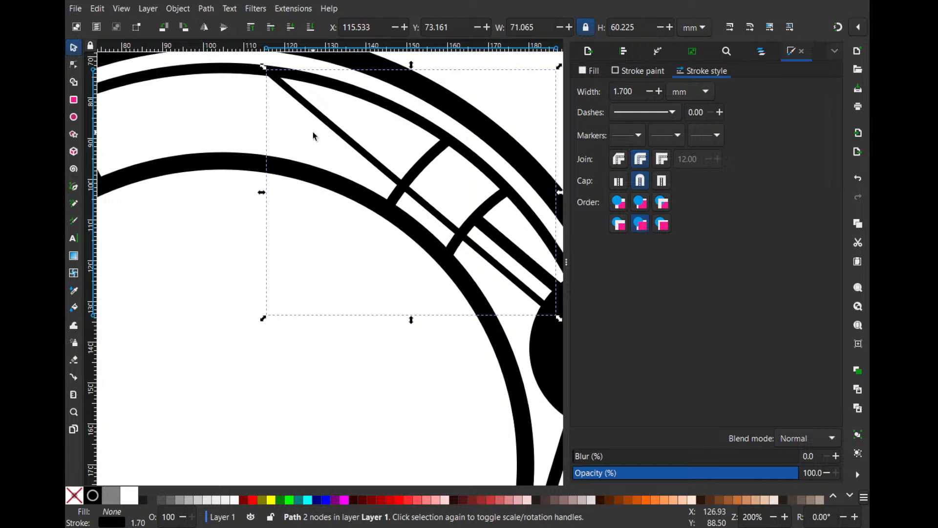
pyautogui.click(301, 140)
pyautogui.scroll(-2, 301, 140)
pyautogui.moveTo(302, 161); pyautogui.dragTo(308, 127)
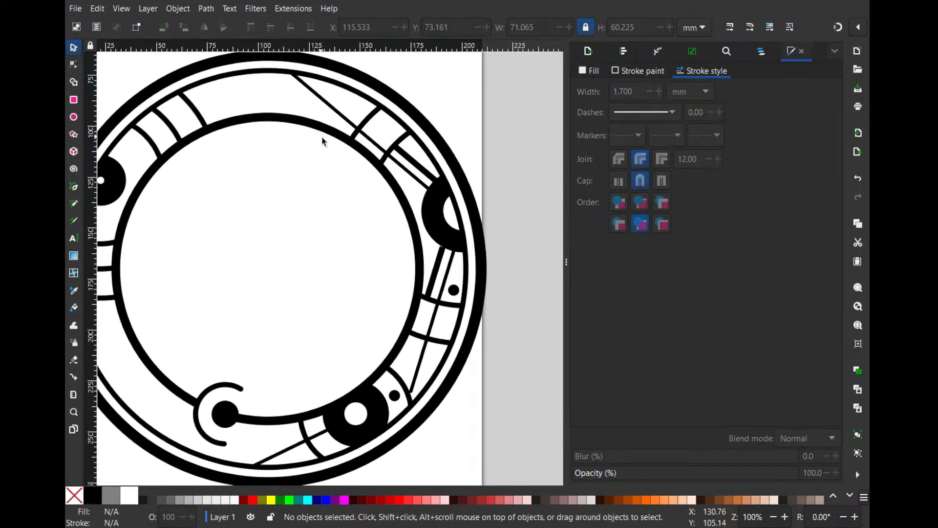
# - Enlarge the thick line below the right large circle to about 11.5 × 28.8 mm and move it so its upper end meets the circle
pyautogui.scroll(1, 425, 359)
pyautogui.moveTo(422, 357); pyautogui.dragTo(420, 362)
pyautogui.scroll(2, 445, 221)
pyautogui.click(454, 179)
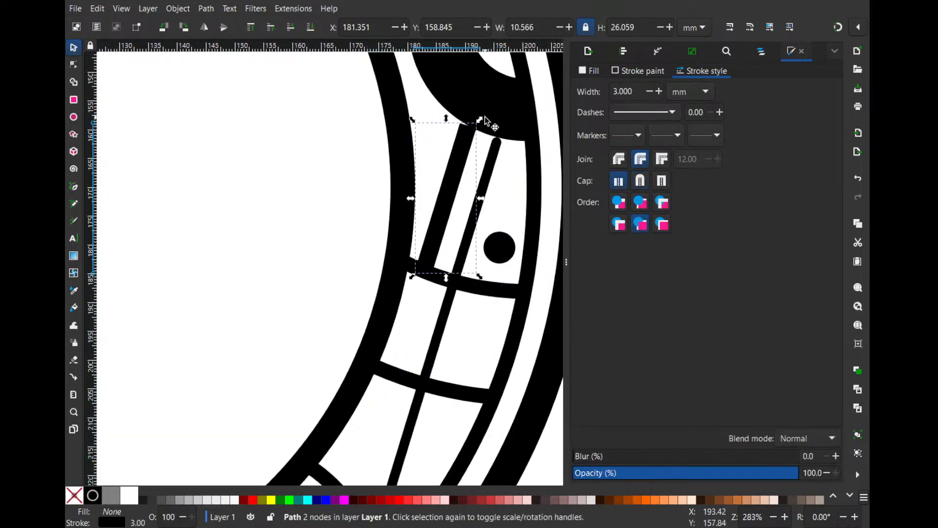
pyautogui.moveTo(480, 119); pyautogui.dragTo(481, 116)
pyautogui.moveTo(462, 166); pyautogui.dragTo(467, 163)
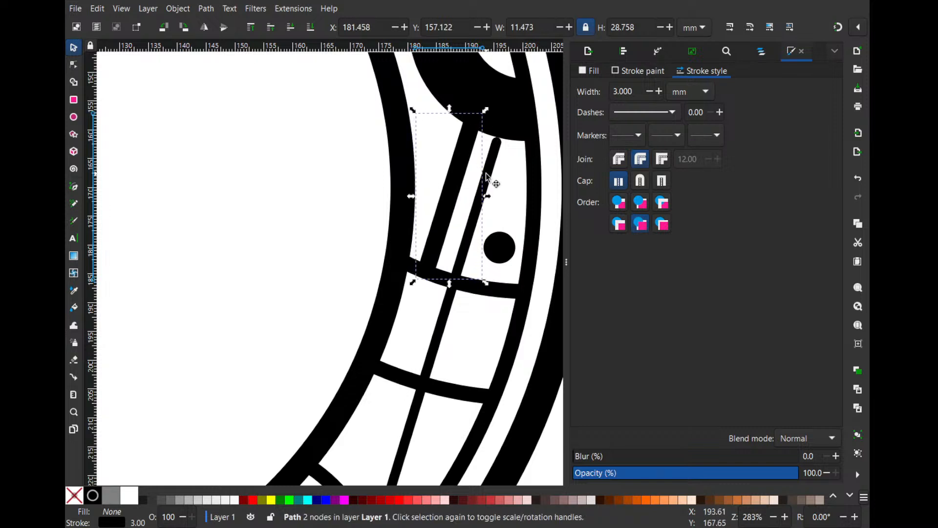
# - Enlarge the thin line below the right large circle to about 23.8 × 73.8 mm so its upper end reaches into the circle
pyautogui.click(487, 174)
pyautogui.moveTo(504, 135); pyautogui.dragTo(507, 127)
pyautogui.scroll(-2, 494, 152)
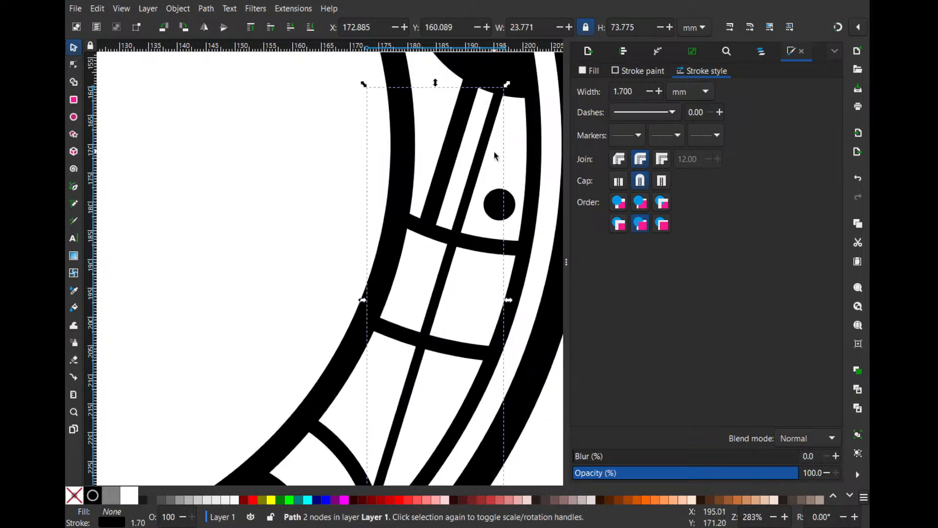
# - Try a butt cap on the thick upper-left line and shift the line about 1.5 mm along the thin ring
pyautogui.scroll(-4, 476, 195)
pyautogui.keyDown('ctrl'); pyautogui.scroll(-2, 446, 268); pyautogui.keyUp('ctrl')
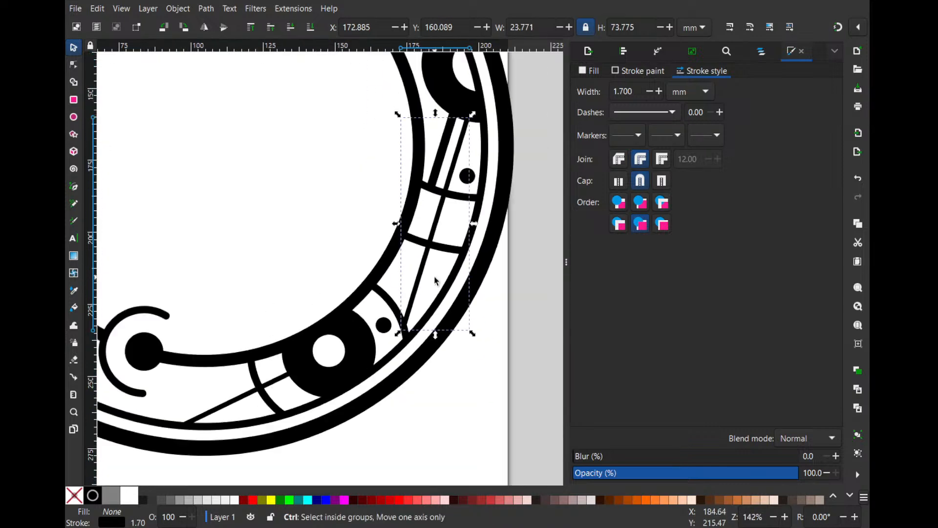
pyautogui.click(467, 337)
pyautogui.keyDown('ctrl'); pyautogui.scroll(-3, 486, 249); pyautogui.keyUp('ctrl')
pyautogui.keyDown('ctrl'); pyautogui.scroll(3, 337, 202); pyautogui.keyUp('ctrl')
pyautogui.moveTo(398, 144); pyautogui.dragTo(419, 114)
pyautogui.click(619, 182)
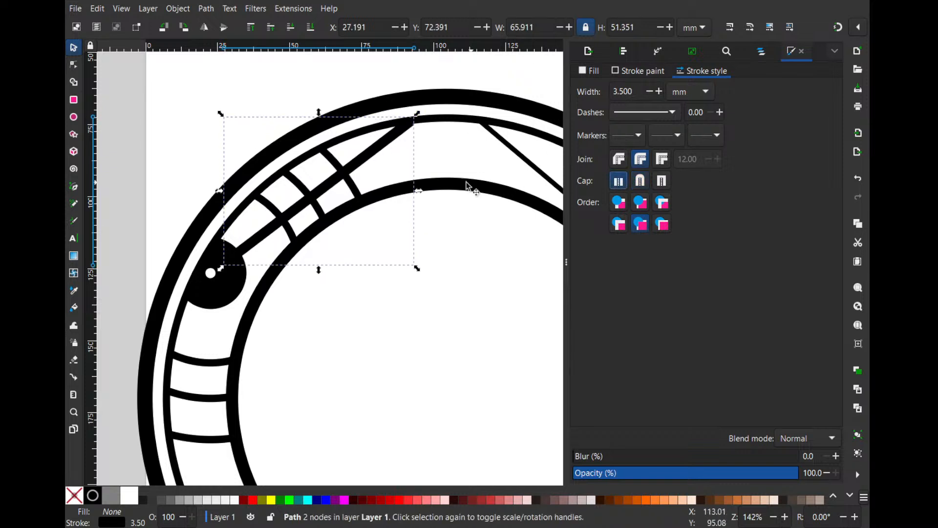
pyautogui.keyDown('ctrl'); pyautogui.scroll(2, 385, 195); pyautogui.keyUp('ctrl')
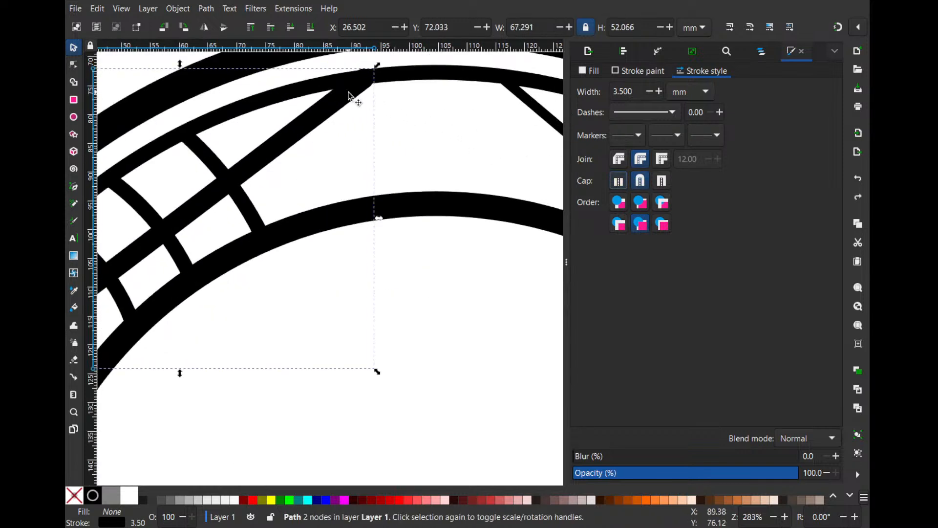
pyautogui.moveTo(349, 98); pyautogui.dragTo(357, 99)
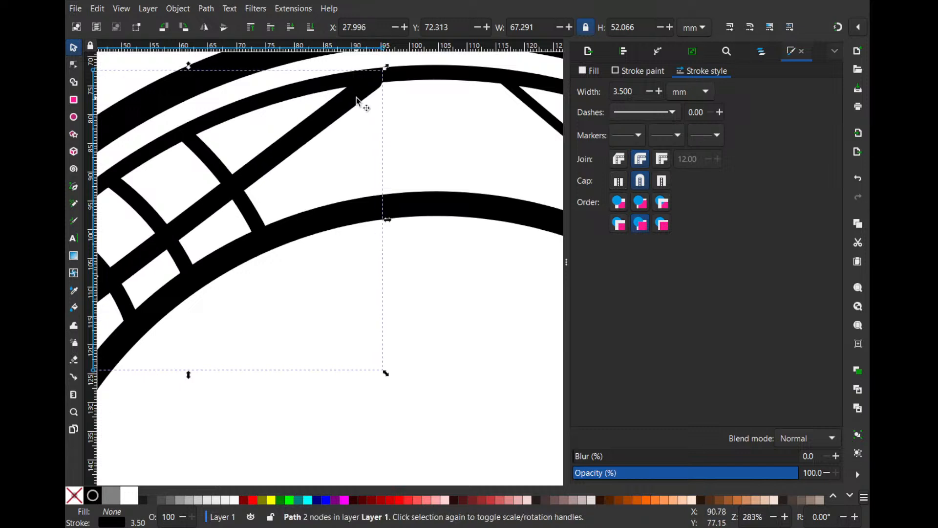
# - Move the thick line's lower end node to the centre of the small white circle and its upper end node onto the thin ring
pyautogui.press('n')
pyautogui.moveTo(303, 146); pyautogui.dragTo(456, 72)
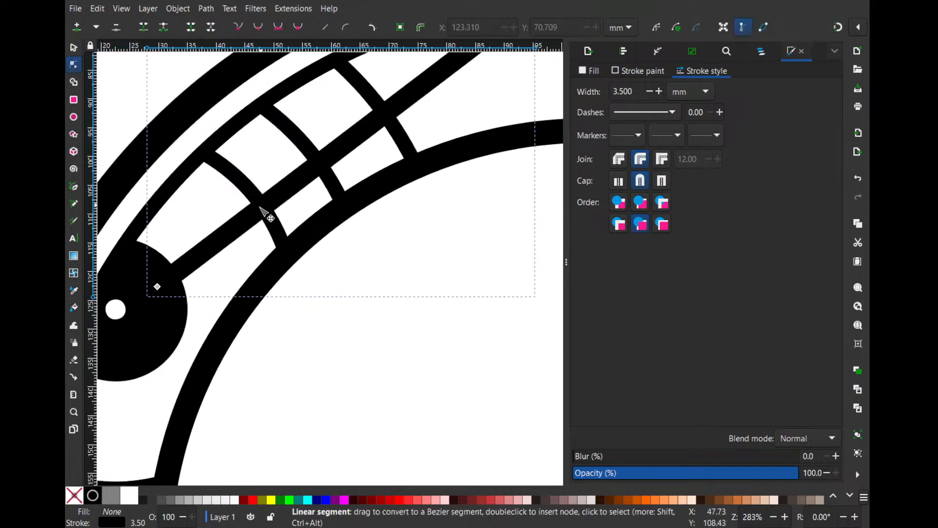
pyautogui.moveTo(157, 287); pyautogui.dragTo(116, 309)
pyautogui.scroll(3, 172, 216)
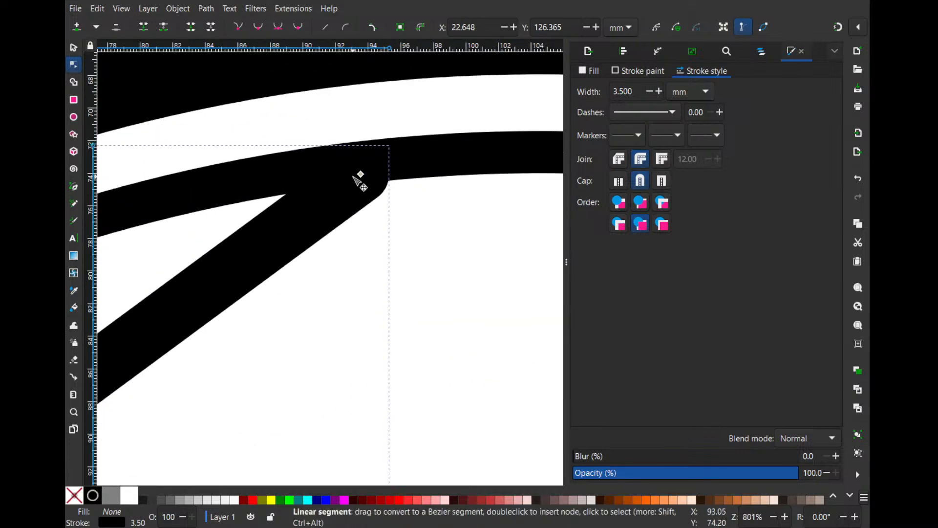
pyautogui.moveTo(361, 175); pyautogui.dragTo(375, 155)
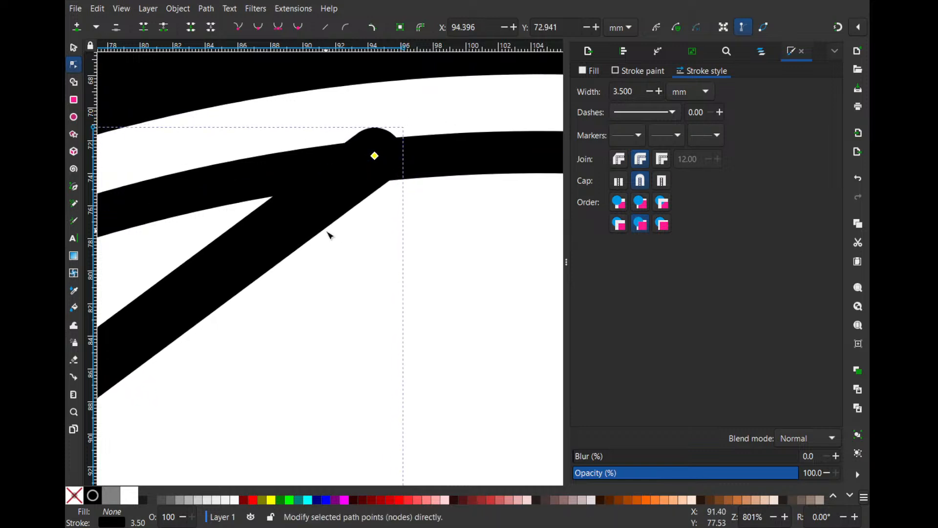
# - Convert the thick line's stroke to a path and move its protruding upper end nodes inside the thin ring
pyautogui.scroll(-1, 323, 229)
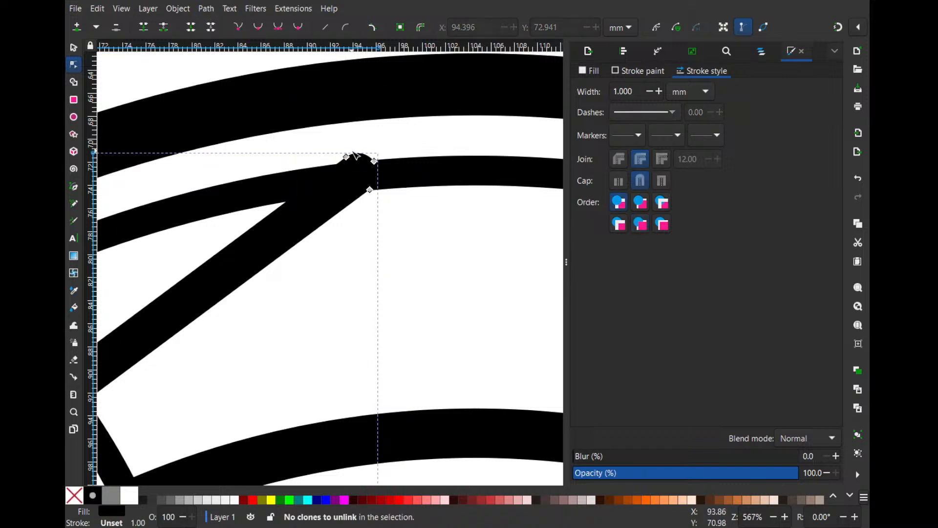
pyautogui.scroll(4, 356, 158)
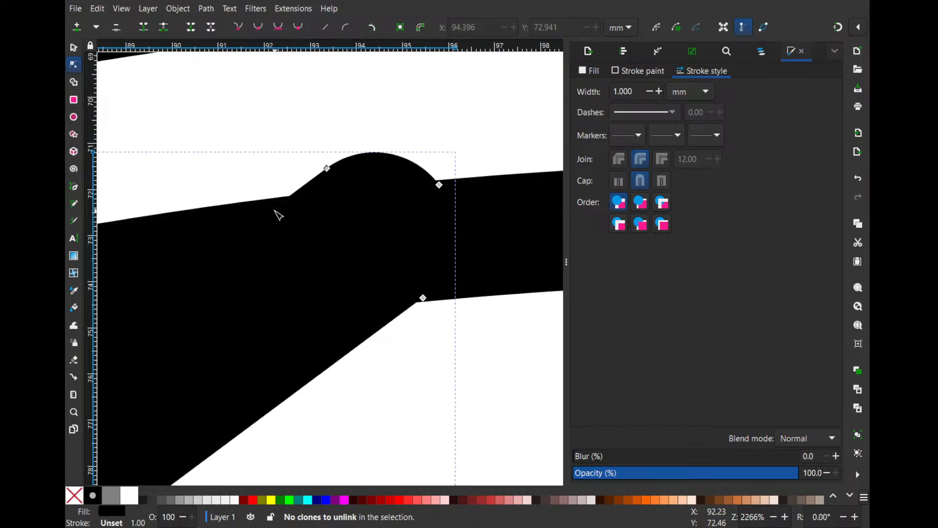
pyautogui.moveTo(319, 136); pyautogui.dragTo(412, 248)
pyautogui.click(415, 125)
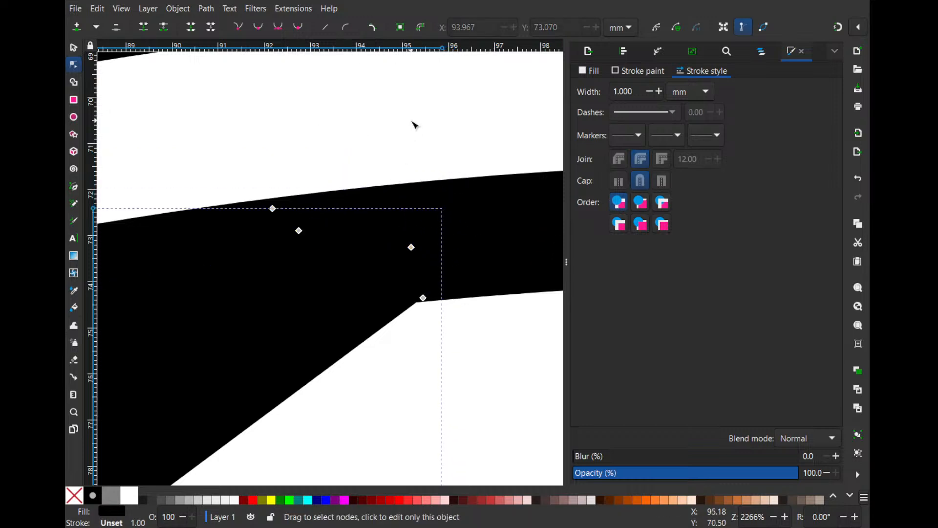
# - Pull the nodes at the thick line's lower end back out of the small white circle, keeping them inside the large black circle
pyautogui.scroll(-4, 410, 137)
pyautogui.scroll(-2, 371, 205)
pyautogui.moveTo(268, 265); pyautogui.dragTo(464, 111)
pyautogui.moveTo(368, 259); pyautogui.dragTo(478, 113)
pyautogui.scroll(3, 257, 193)
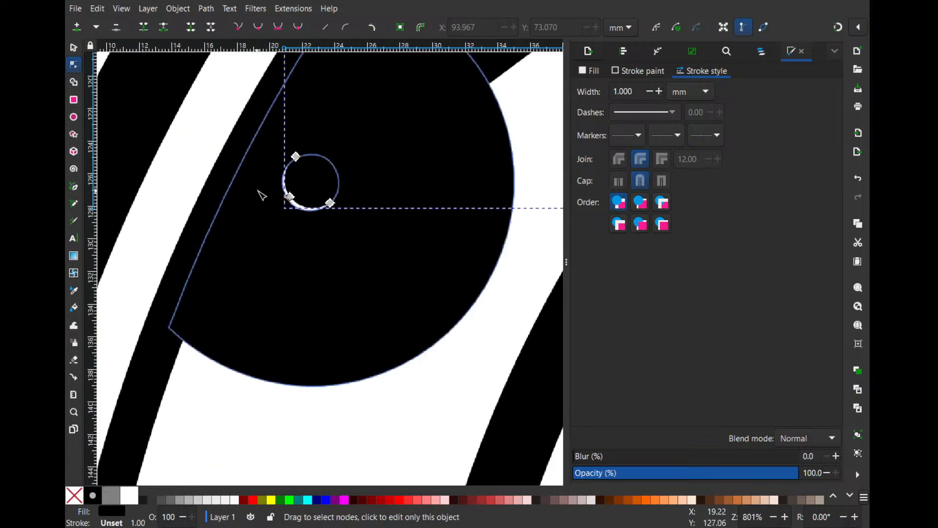
pyautogui.click(76, 50)
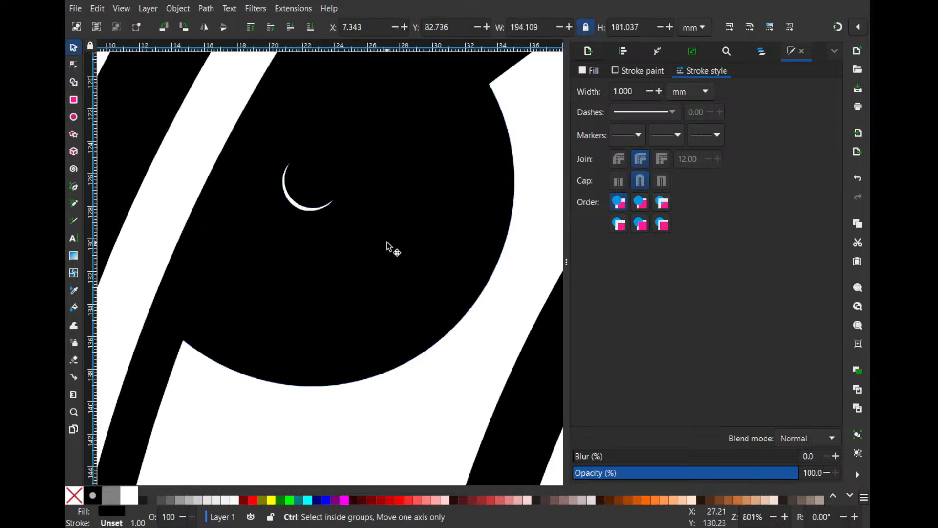
pyautogui.keyDown('ctrl'); pyautogui.scroll(-1, 388, 247); pyautogui.keyUp('ctrl')
pyautogui.press('n')
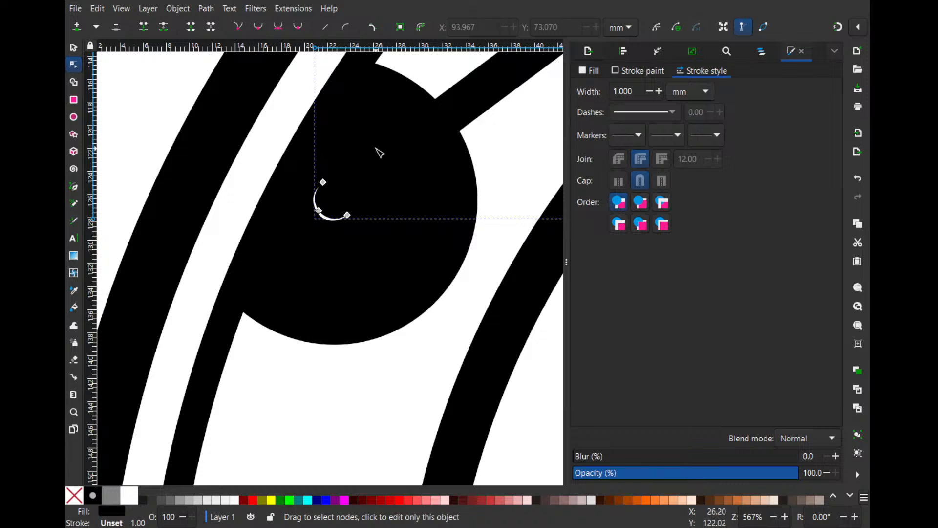
pyautogui.click(73, 117)
pyautogui.moveTo(199, 111); pyautogui.dragTo(447, 313)
pyautogui.hotkey('ctrl', 'z')
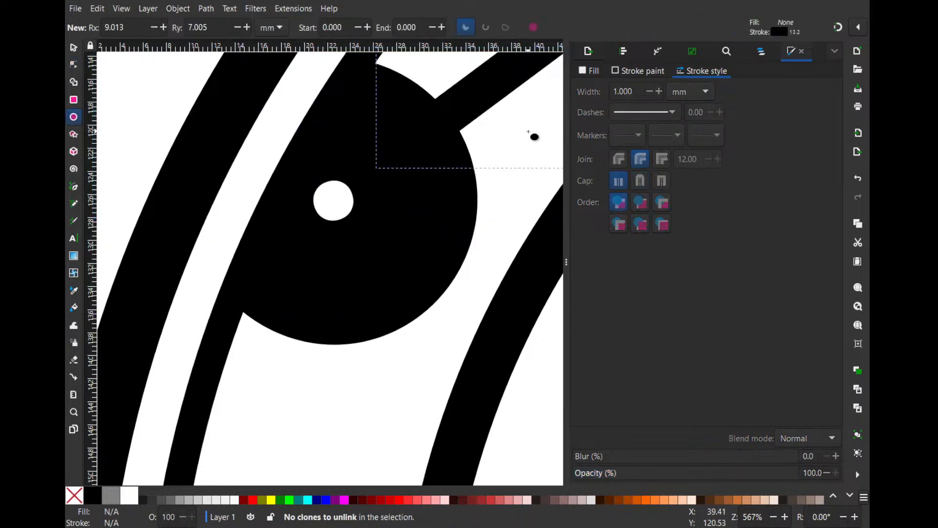
# - Draw an unfilled ellipse about 16.7 × 18.3 mm over the thick upper-left line between the cross arcs
pyautogui.scroll(-3, 523, 137)
pyautogui.moveTo(329, 186); pyautogui.dragTo(325, 244)
pyautogui.scroll(-1, 343, 213)
pyautogui.moveTo(381, 191); pyautogui.dragTo(308, 172)
pyautogui.moveTo(425, 157); pyautogui.dragTo(393, 204)
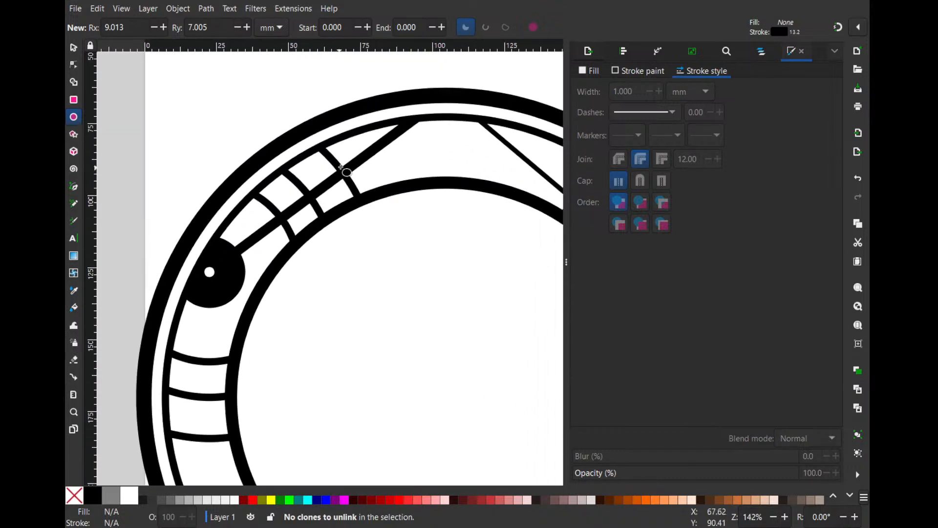
pyautogui.scroll(-1, 344, 166)
pyautogui.moveTo(359, 141); pyautogui.dragTo(359, 182)
pyautogui.moveTo(416, 164); pyautogui.dragTo(262, 139)
pyautogui.moveTo(336, 105); pyautogui.dragTo(386, 94)
pyautogui.scroll(2, 166, 177)
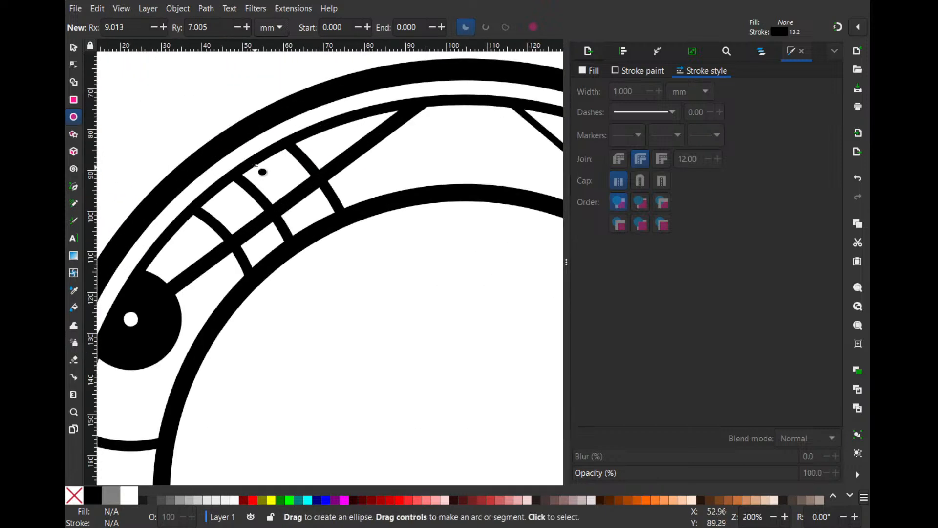
pyautogui.moveTo(264, 168); pyautogui.dragTo(334, 238)
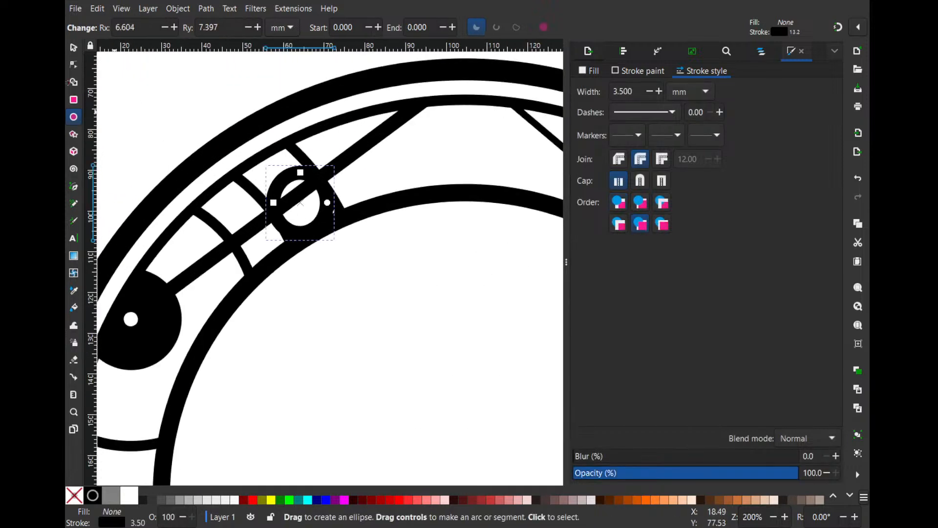
# - Move the ellipse down along the upper-left band and enlarge it about its centre to about 134 × 146.7 mm
pyautogui.click(73, 48)
pyautogui.scroll(1, 335, 167)
pyautogui.moveTo(270, 179); pyautogui.dragTo(215, 226)
pyautogui.scroll(-2, 289, 174)
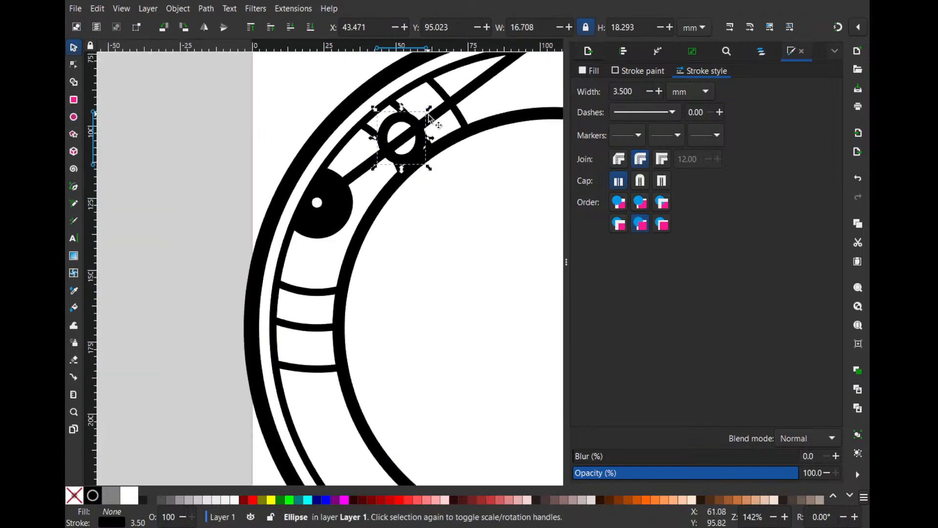
pyautogui.moveTo(444, 118); pyautogui.dragTo(349, 191)
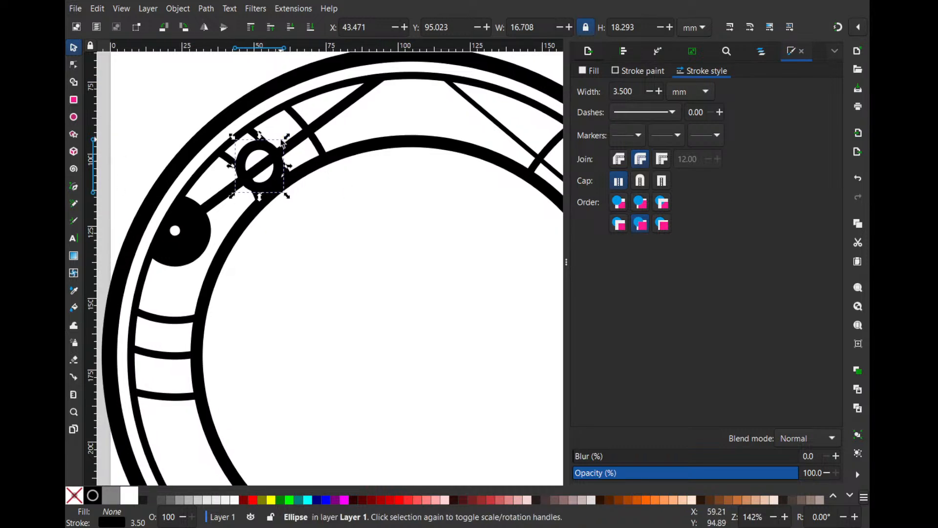
pyautogui.moveTo(286, 137); pyautogui.dragTo(456, 6)
pyautogui.scroll(9, 412, 135)
pyautogui.scroll(-5, 412, 135)
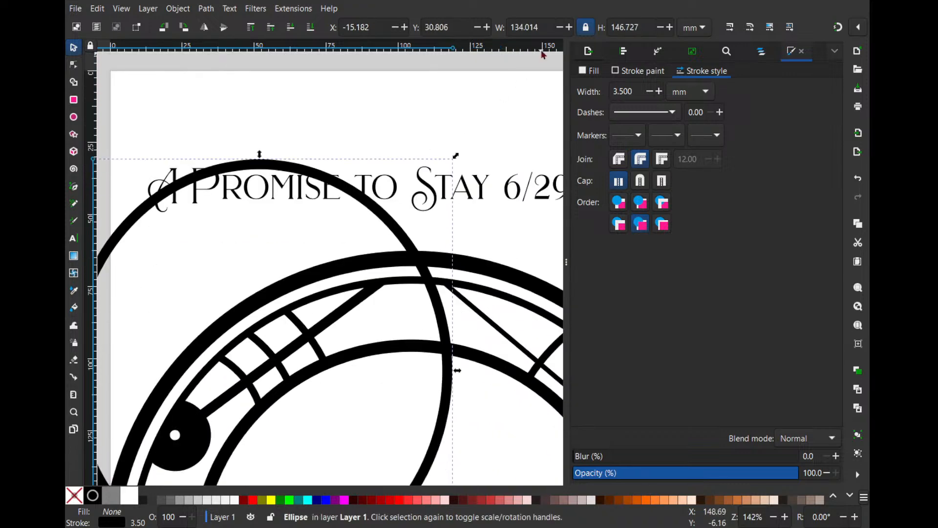
pyautogui.moveTo(271, 219); pyautogui.dragTo(315, 165)
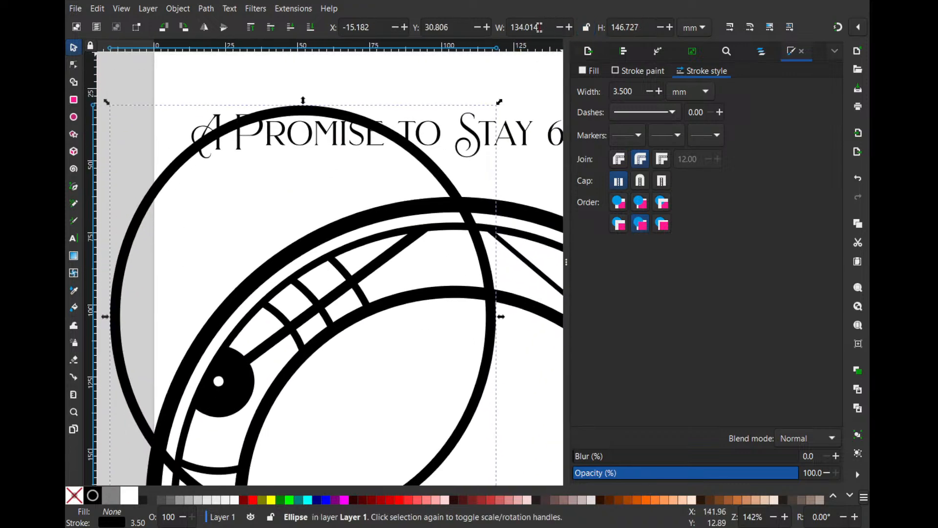
# - Set the ellipse's width and height to 100 mm each with unlocked proportions, and lock the proportions again
pyautogui.doubleClick(539, 26)
pyautogui.write('100')
pyautogui.press('Return')
pyautogui.doubleClick(650, 26)
pyautogui.write('100')
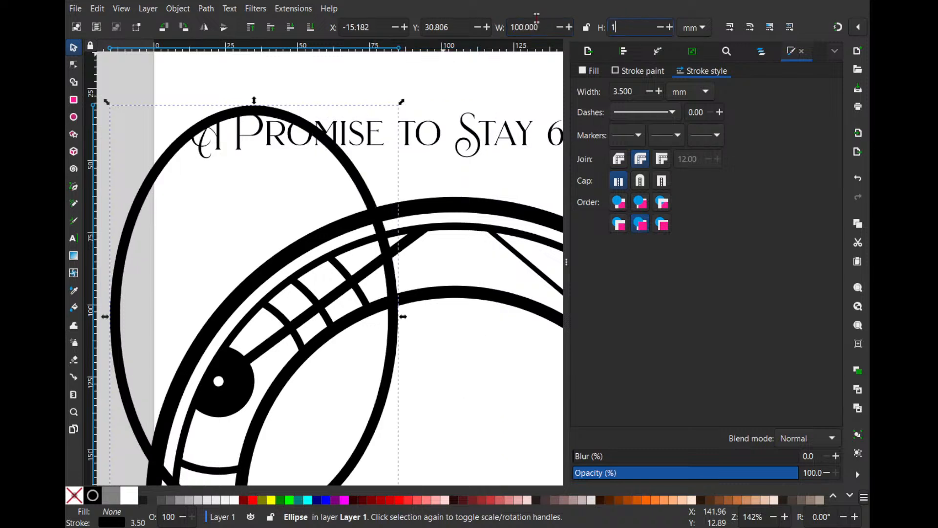
pyautogui.press('Return')
pyautogui.click(587, 28)
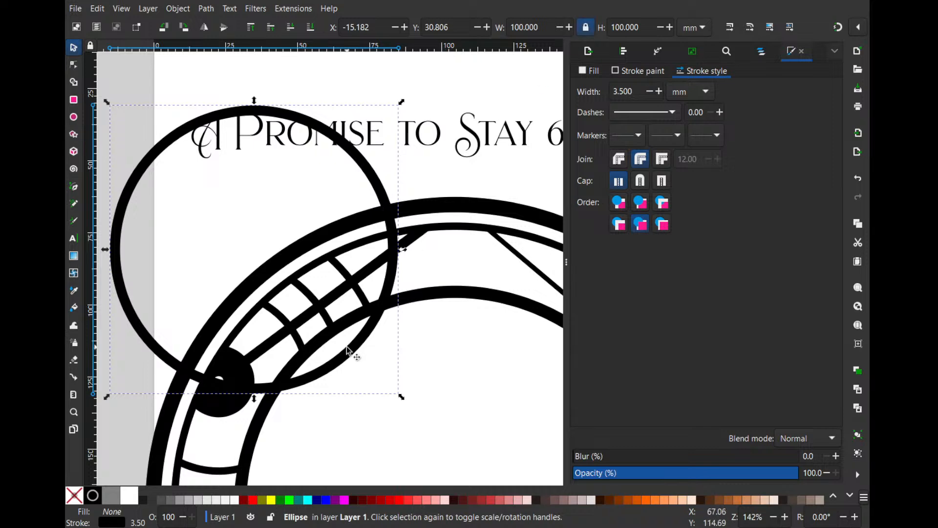
# - Move the circle over the upper-left black circle and shrink it to about 14.4 mm around the small white circle
pyautogui.moveTo(335, 365); pyautogui.dragTo(293, 384)
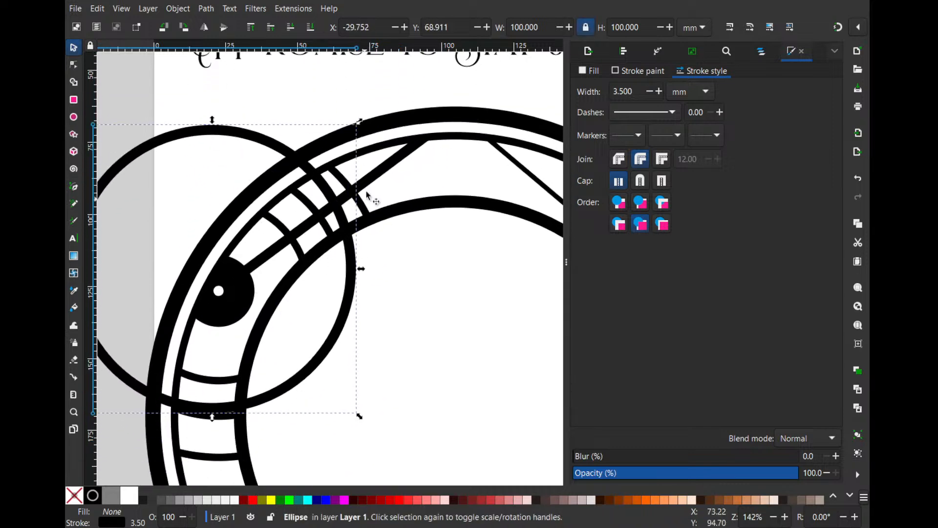
pyautogui.moveTo(360, 122); pyautogui.dragTo(282, 304)
pyautogui.scroll(3, 201, 263)
pyautogui.scroll(1, 201, 263)
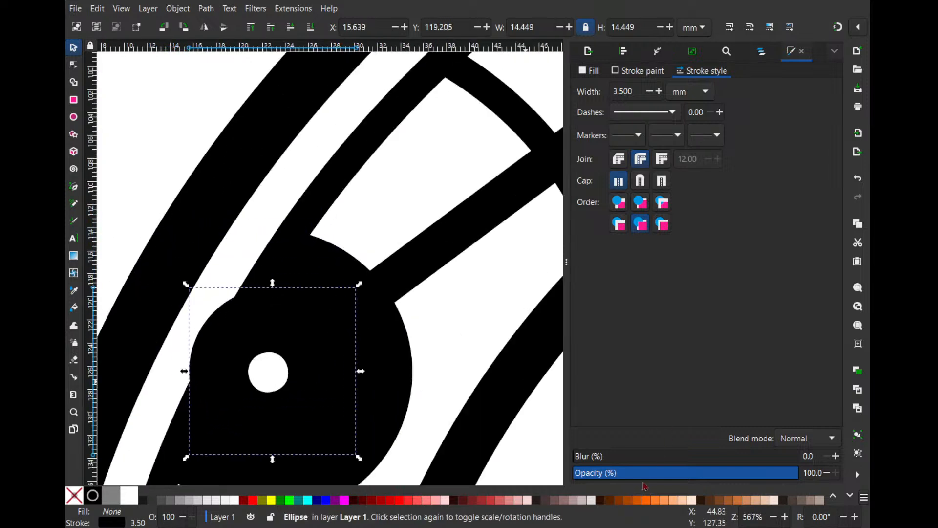
# - Give the circle a red fill at about 31.5% opacity and fit it at about 7 mm concentrically on the small white circle
pyautogui.click(645, 473)
pyautogui.click(253, 499)
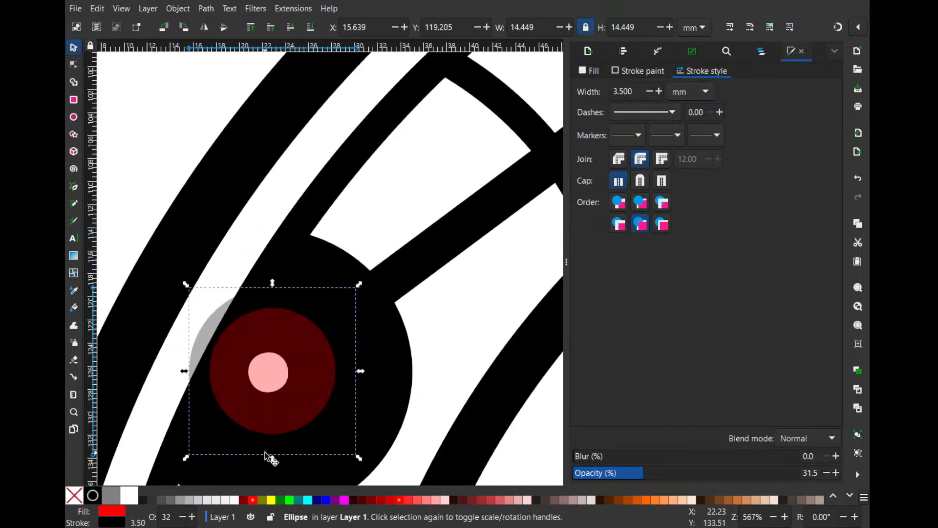
pyautogui.moveTo(354, 292); pyautogui.dragTo(306, 341)
pyautogui.scroll(2, 297, 348)
pyautogui.moveTo(272, 377)
pyautogui.mouseDown()
pyautogui.moveTo(245, 381)
pyautogui.moveTo(264, 376)
pyautogui.mouseUp()
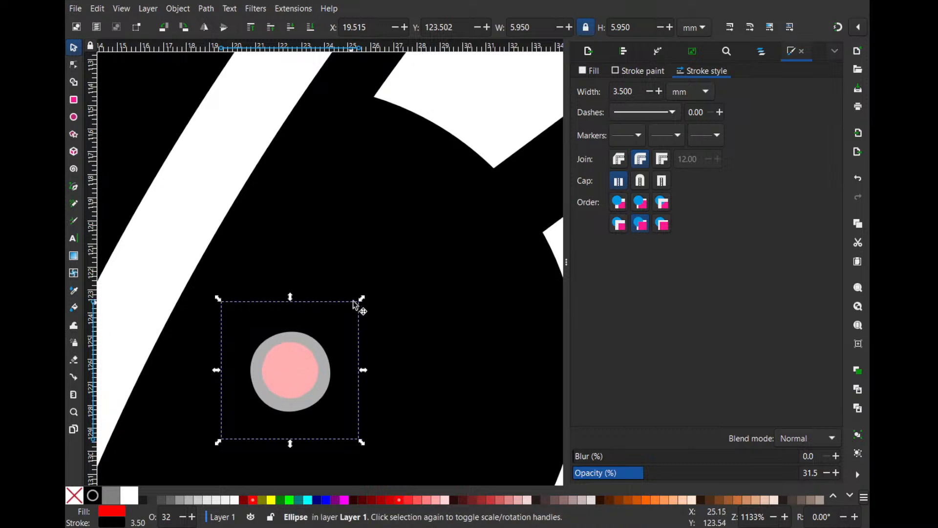
pyautogui.moveTo(360, 300)
pyautogui.mouseDown()
pyautogui.moveTo(373, 287)
pyautogui.moveTo(359, 303)
pyautogui.mouseUp()
pyautogui.moveTo(309, 380); pyautogui.dragTo(309, 383)
pyautogui.scroll(-2, 387, 283)
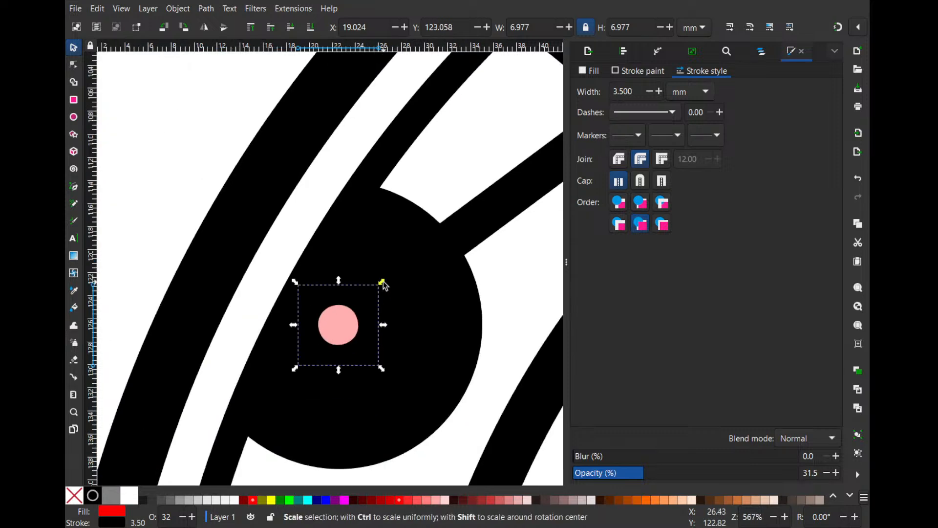
# - Enlarge the red circle about its centre to a diameter of about 136.9 mm
pyautogui.moveTo(383, 279); pyautogui.dragTo(572, 97)
pyautogui.scroll(-1, 509, 184)
pyautogui.scroll(-2, 512, 145)
pyautogui.moveTo(447, 198); pyautogui.dragTo(335, 192)
pyautogui.scroll(-1, 342, 188)
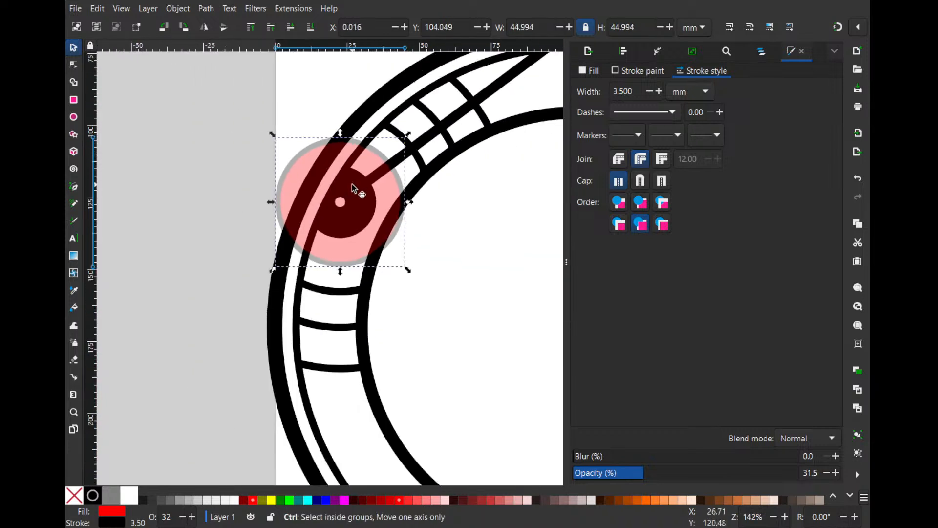
pyautogui.moveTo(406, 132); pyautogui.dragTo(529, 102)
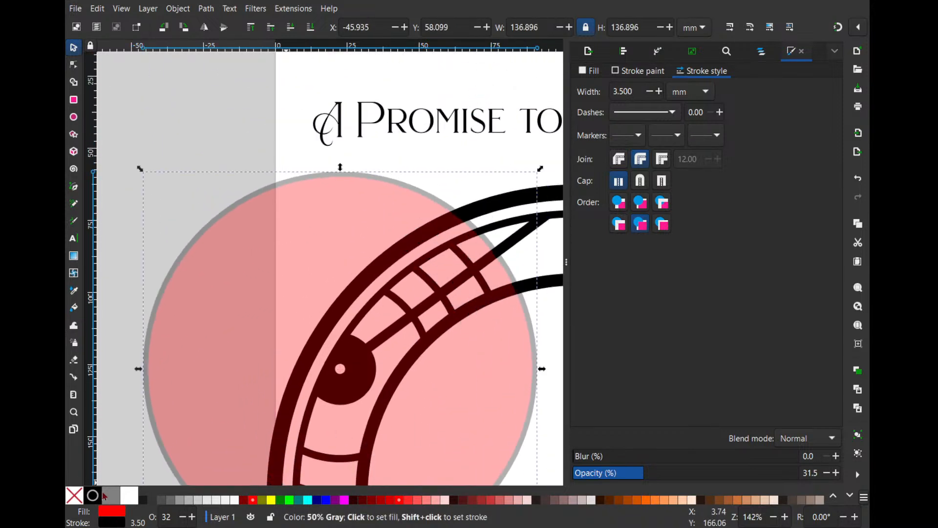
# - Remove the enlarged circle's red fill and restore its opacity to 100%
pyautogui.click(73, 495)
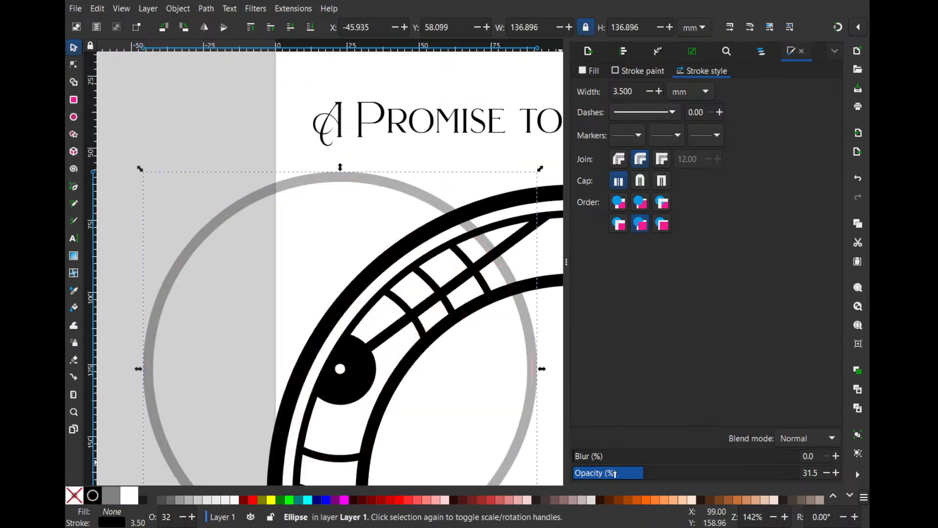
pyautogui.moveTo(615, 474); pyautogui.dragTo(811, 473)
pyautogui.moveTo(472, 336); pyautogui.dragTo(420, 197)
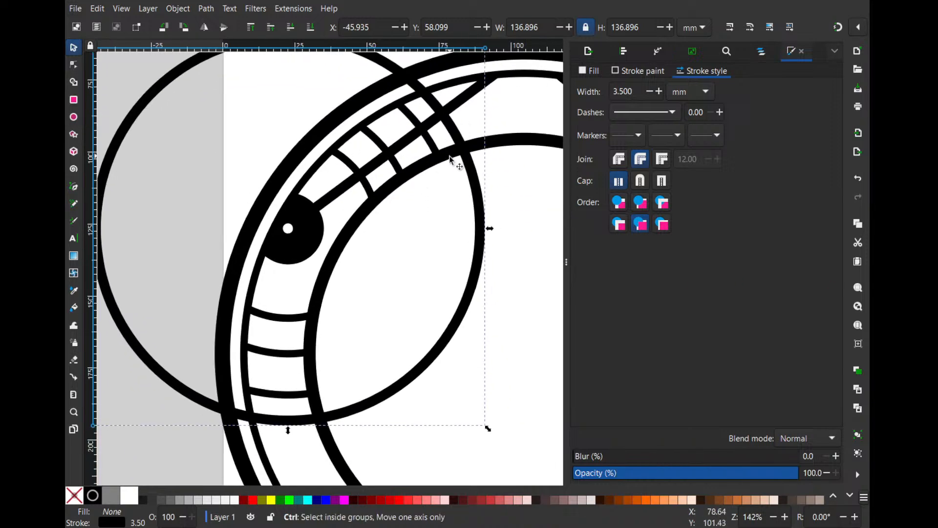
# - Enlarge the large circle around the upper-left black circle about its centre to about 151.2 mm in diameter
pyautogui.scroll(-1, 452, 156)
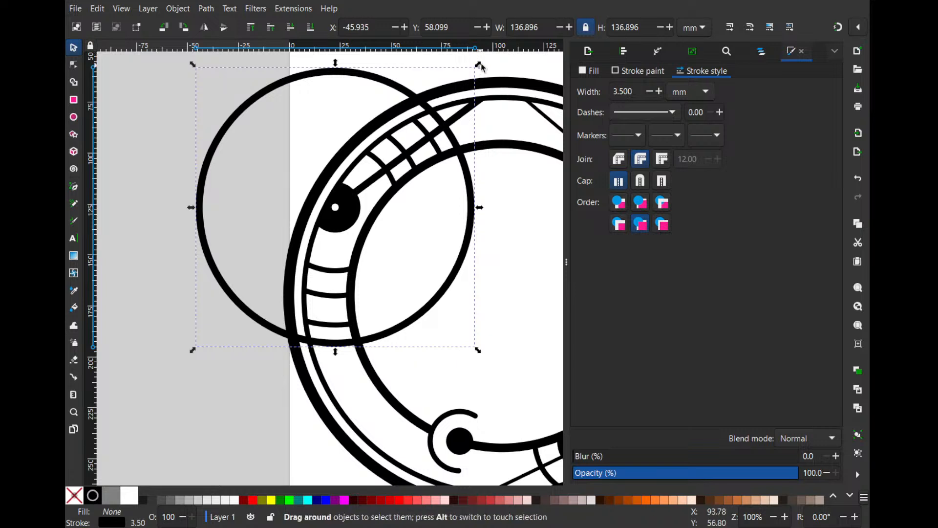
pyautogui.moveTo(479, 62); pyautogui.dragTo(493, 50)
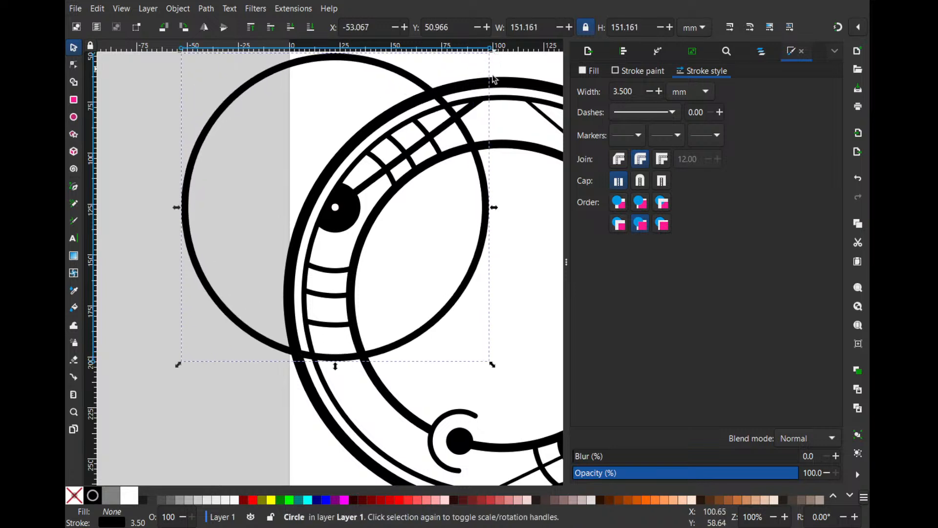
pyautogui.scroll(-1, 393, 240)
pyautogui.hscroll(1, 393, 240)
pyautogui.hscroll(1, 393, 239)
pyautogui.scroll(2, 381, 293)
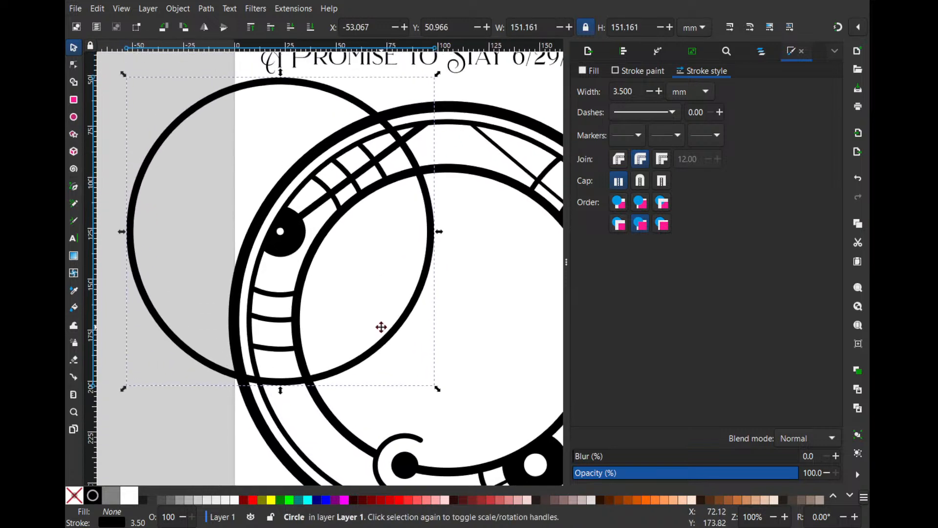
# - Set the large circle's stroke width to 4 mm and enlarge it about its centre to about 152 mm
pyautogui.click(660, 92)
pyautogui.click(660, 91)
pyautogui.click(660, 92)
pyautogui.scroll(2, 466, 196)
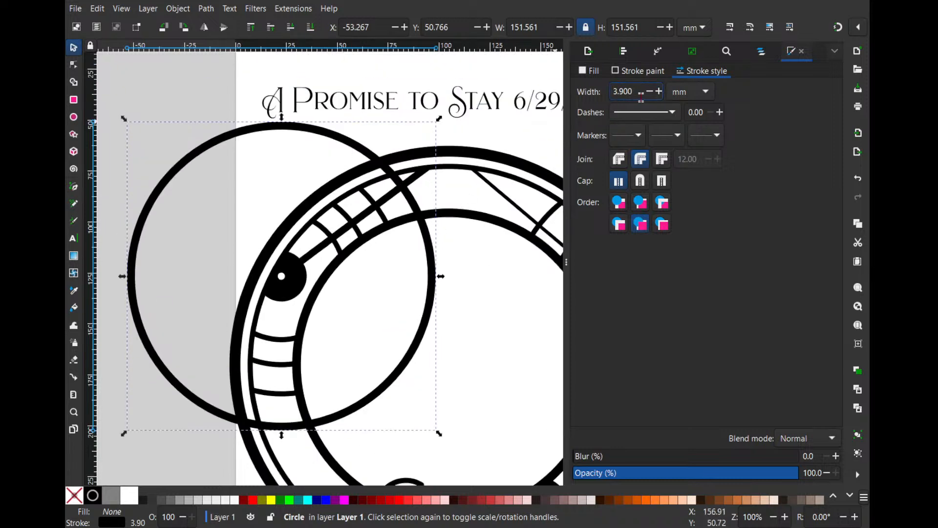
pyautogui.click(659, 92)
pyautogui.scroll(1, 319, 252)
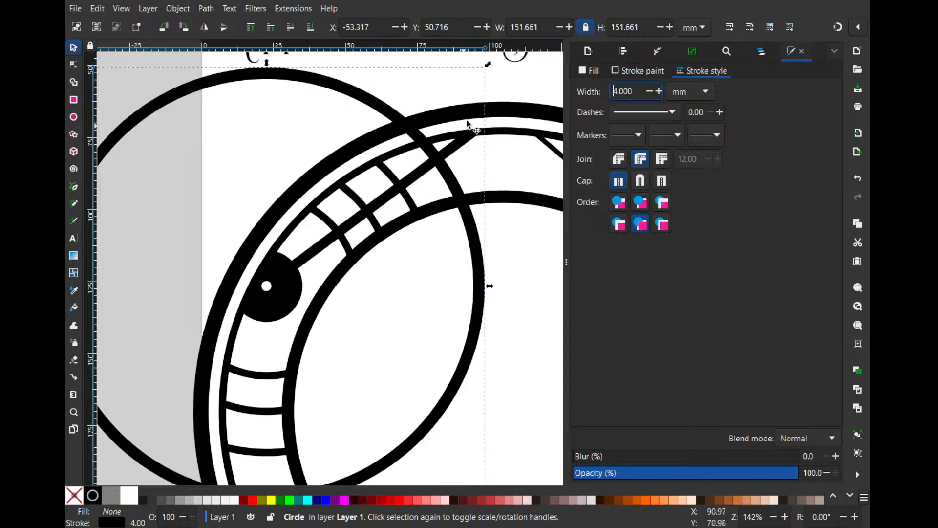
pyautogui.moveTo(485, 66)
pyautogui.mouseDown()
pyautogui.moveTo(475, 84)
pyautogui.moveTo(491, 82)
pyautogui.mouseUp()
pyautogui.scroll(-1, 481, 148)
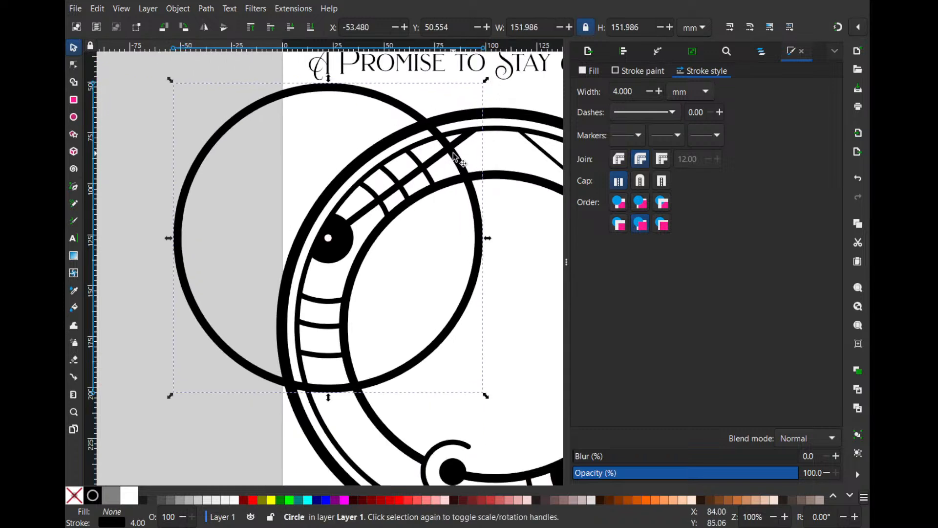
# - Trim the upper-left connecting line at the large circle by intersecting it with a copy of that circle
pyautogui.keyDown('shift'); pyautogui.click(440, 161); pyautogui.keyUp('shift')
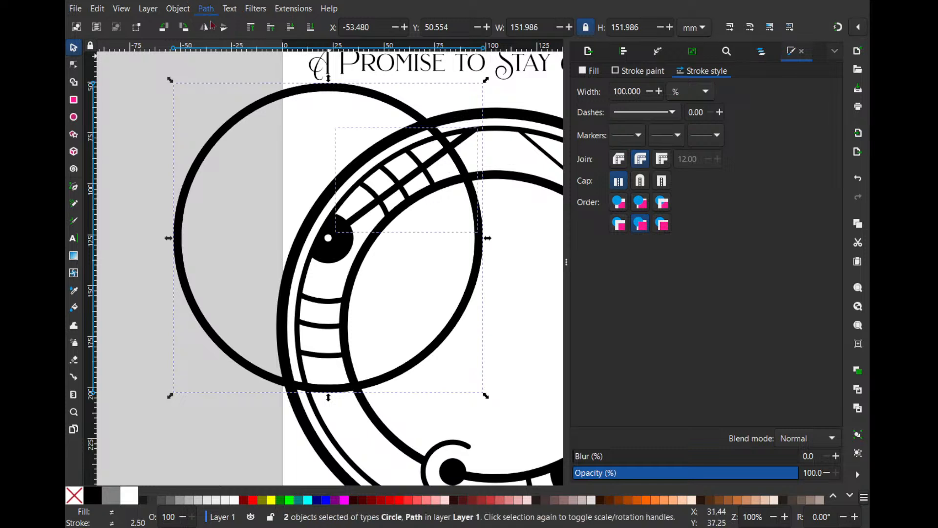
pyautogui.click(238, 102)
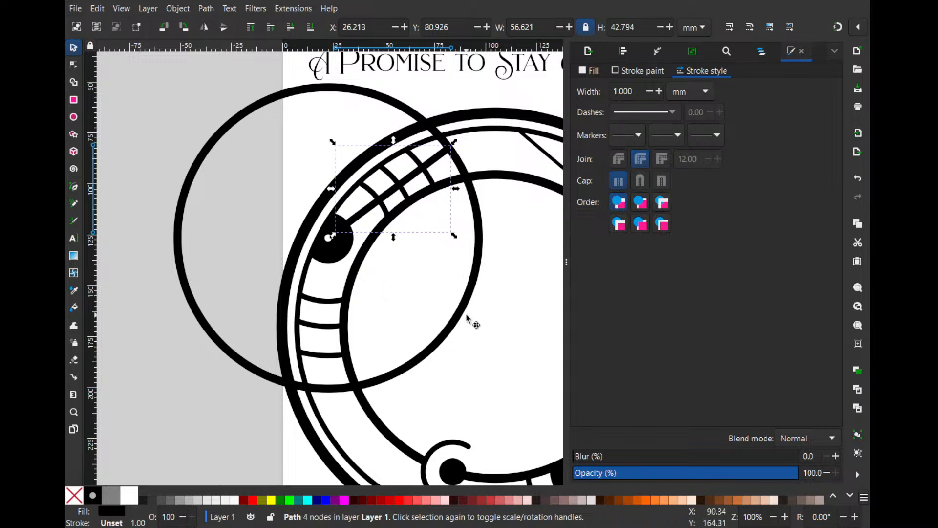
# - Convert the large circle's stroke to a path and intersect it with a copy of the thin 2.6 mm ring
pyautogui.click(467, 193)
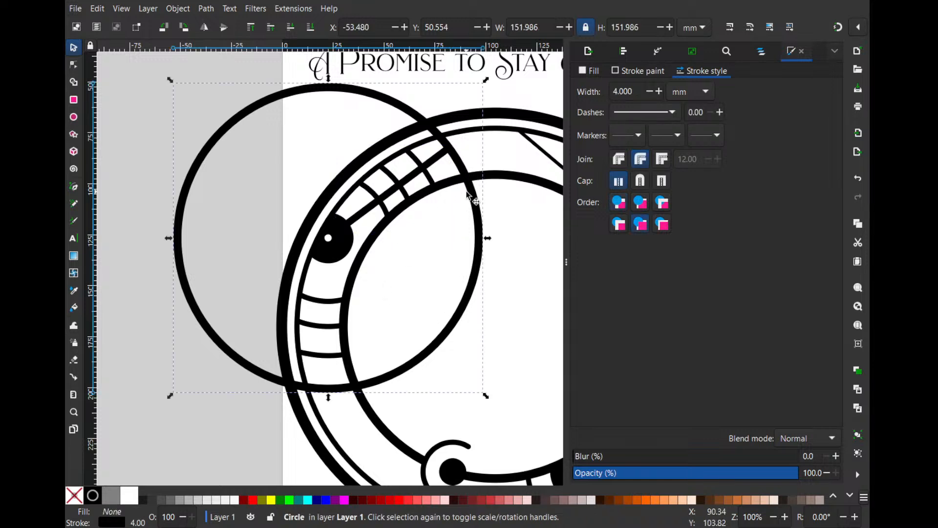
pyautogui.click(482, 132)
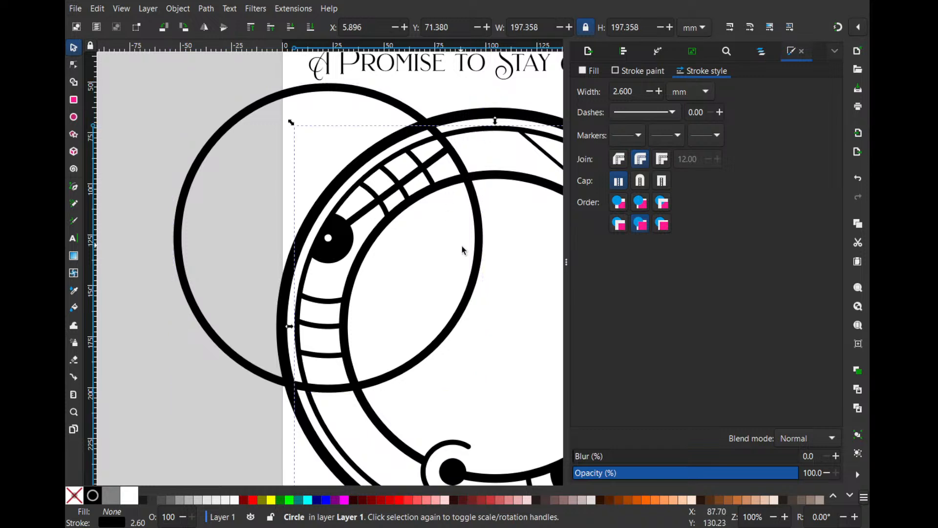
pyautogui.click(472, 253)
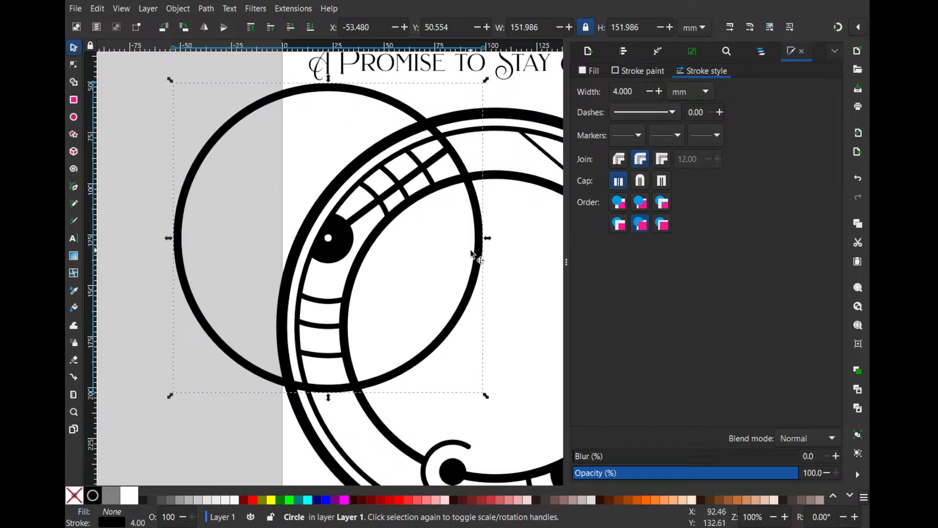
pyautogui.click(239, 38)
pyautogui.click(467, 133)
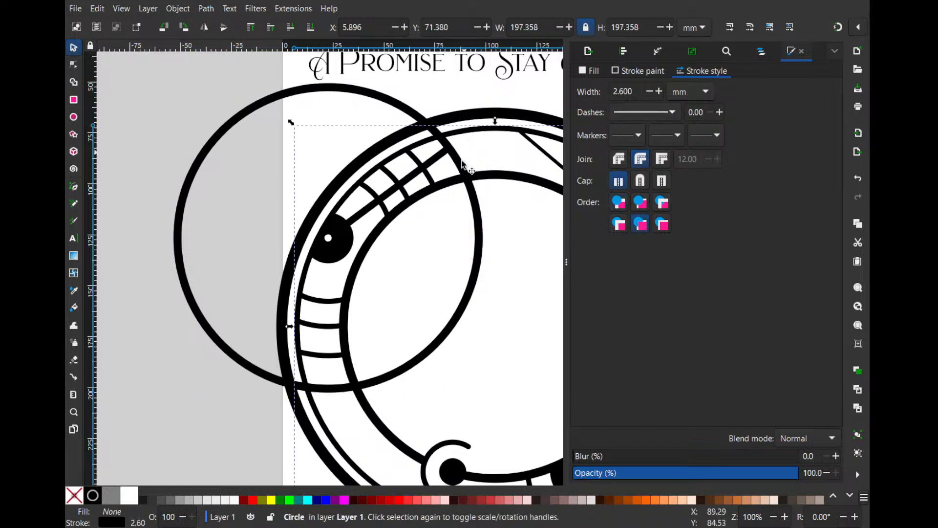
pyautogui.keyDown('shift'); pyautogui.click(470, 217); pyautogui.keyUp('shift')
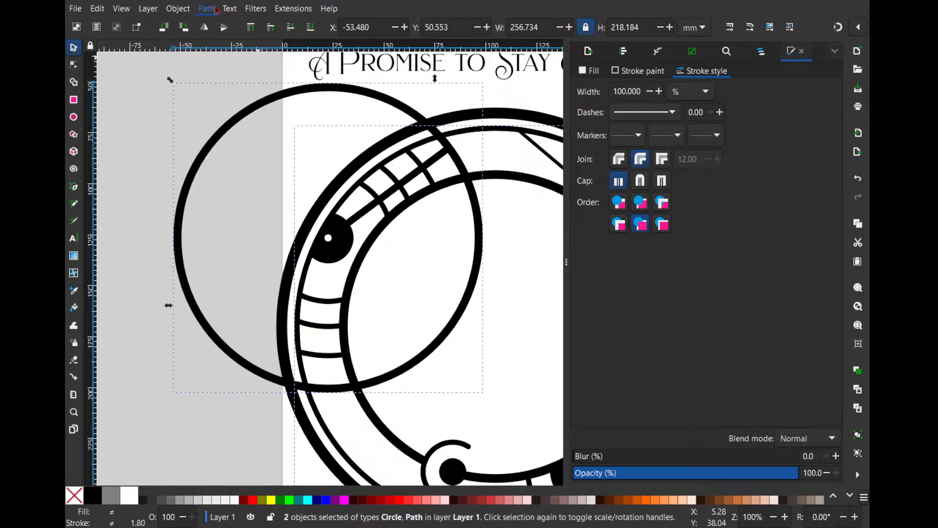
pyautogui.click(230, 103)
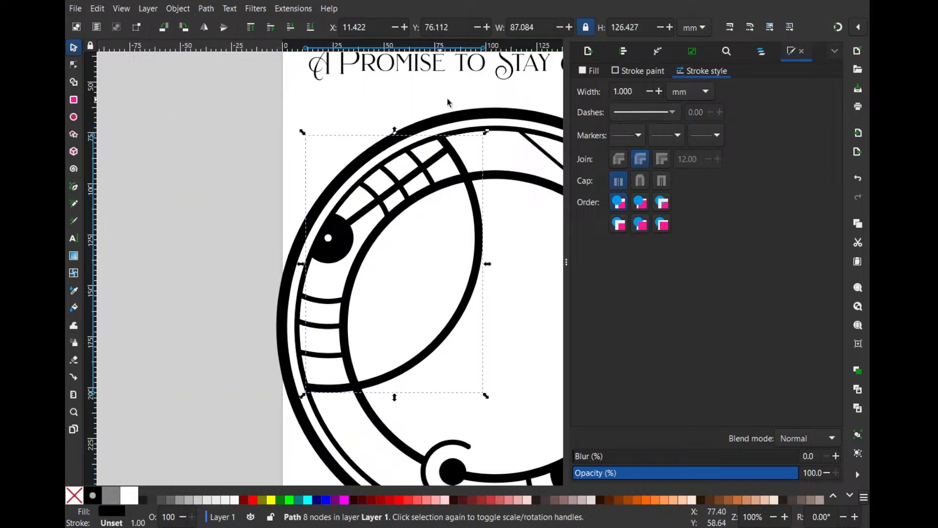
# - Subtract a copy of the inner 4.3 mm ring from the arc, keeping only the pieces between the two rings
pyautogui.click(463, 84)
pyautogui.click(490, 177)
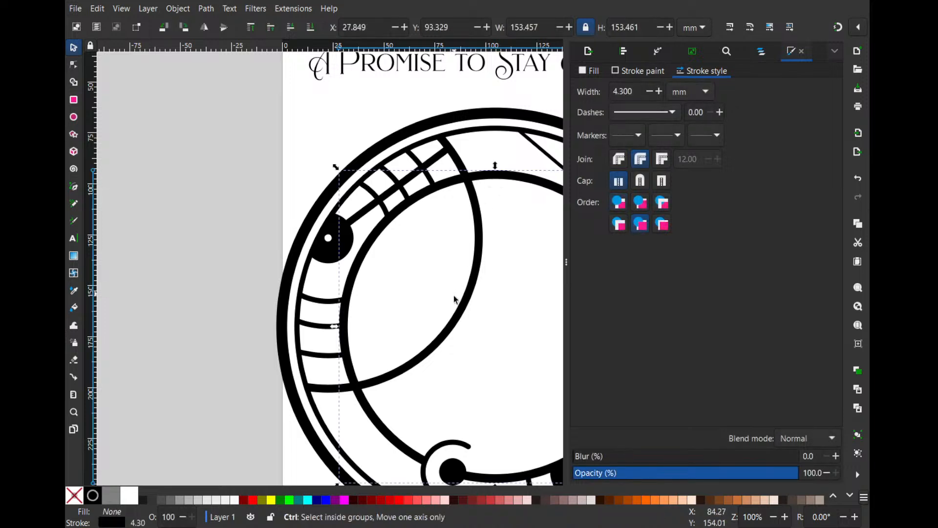
pyautogui.keyDown('shift'); pyautogui.click(463, 304); pyautogui.keyUp('shift')
pyautogui.hotkey('ctrl', '-')
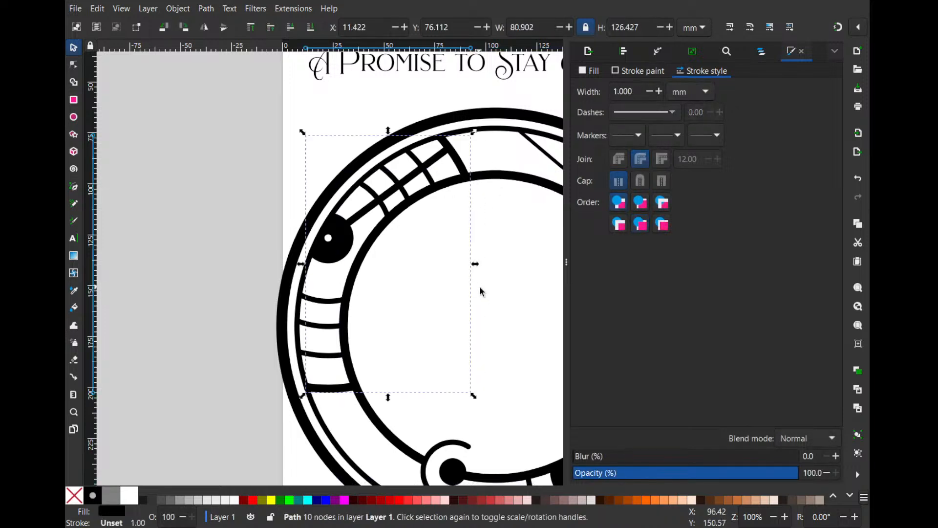
pyautogui.click(465, 256)
# - Draw a straight line about 62.6 mm long from the black circle's lower edge down to the lowest thick arc
pyautogui.scroll(-3, 325, 268)
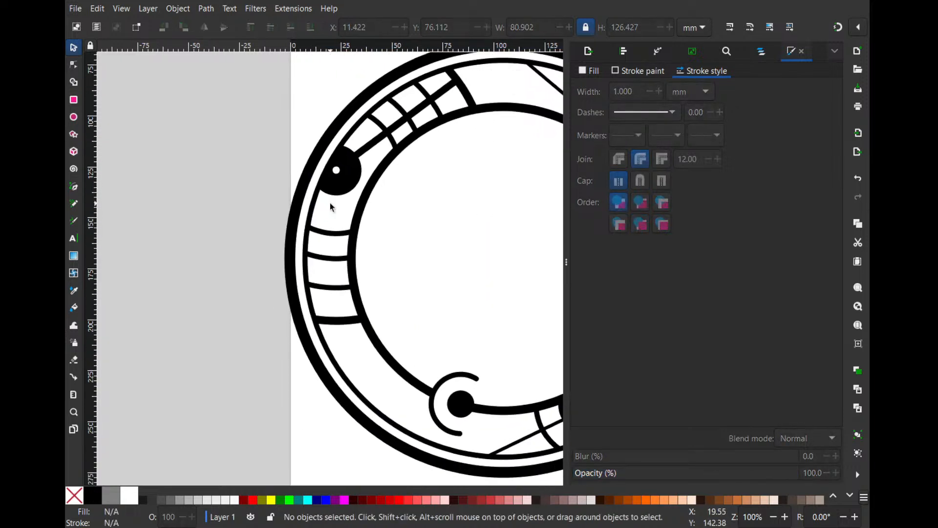
pyautogui.click(383, 137)
pyautogui.scroll(1, 428, 89)
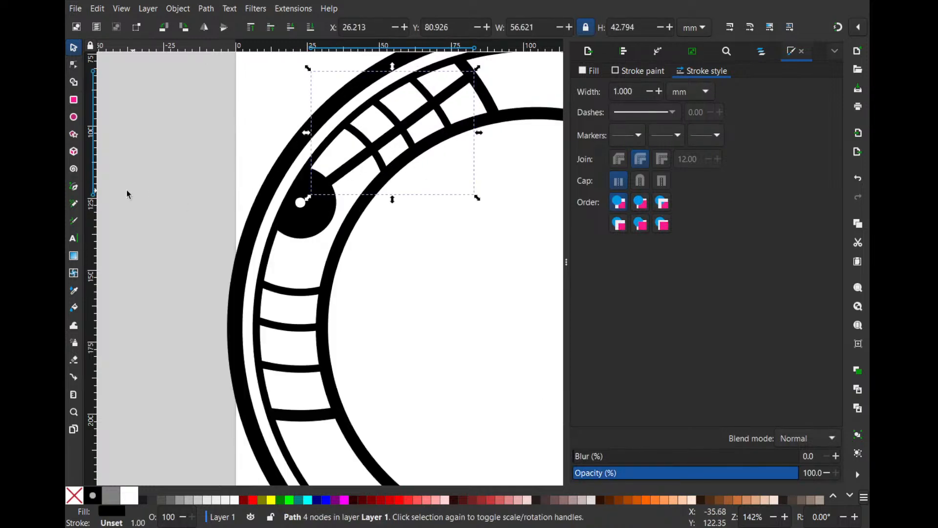
pyautogui.click(74, 188)
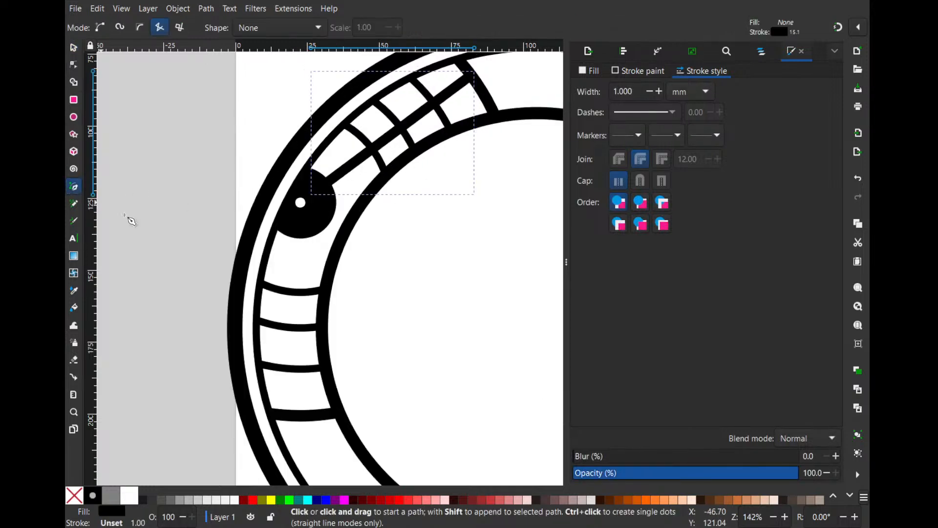
pyautogui.click(298, 230)
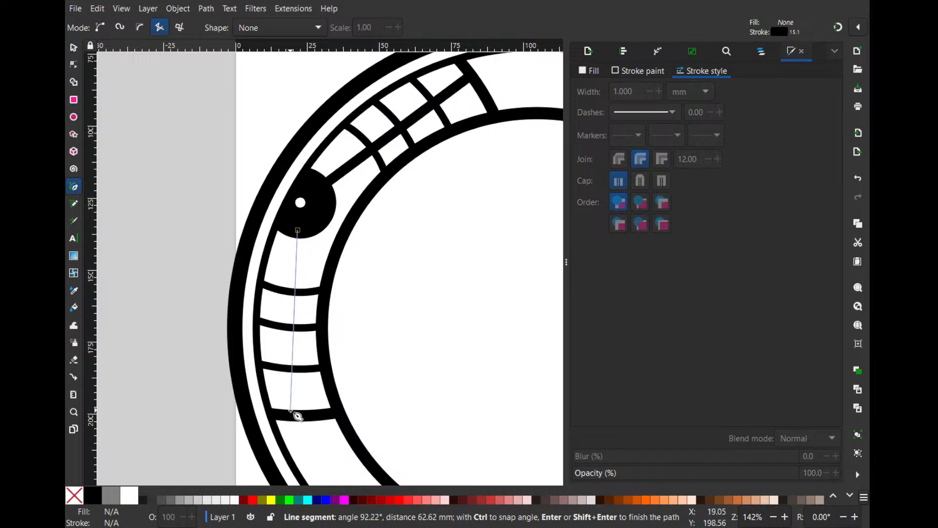
pyautogui.doubleClick(292, 410)
# - Set the new line's stroke width to 2.2 mm
pyautogui.click(658, 91)
pyautogui.click(657, 92)
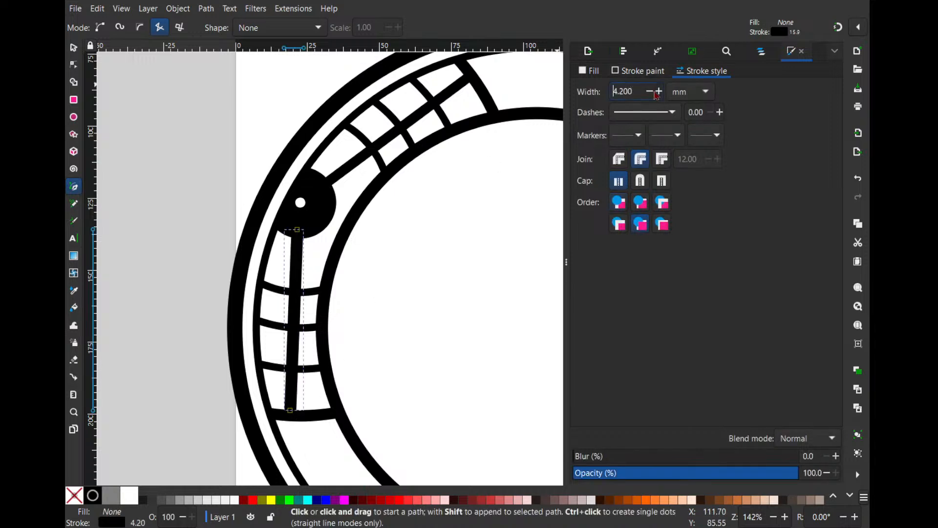
pyautogui.click(658, 91)
pyautogui.click(658, 91)
pyautogui.click(652, 92)
pyautogui.click(651, 92)
pyautogui.click(651, 92)
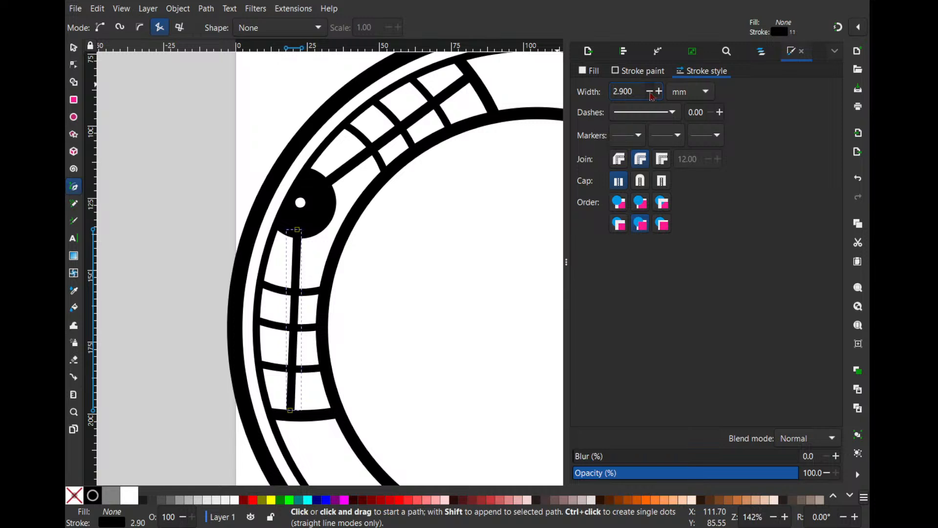
pyautogui.click(651, 92)
pyautogui.click(650, 92)
pyautogui.click(651, 93)
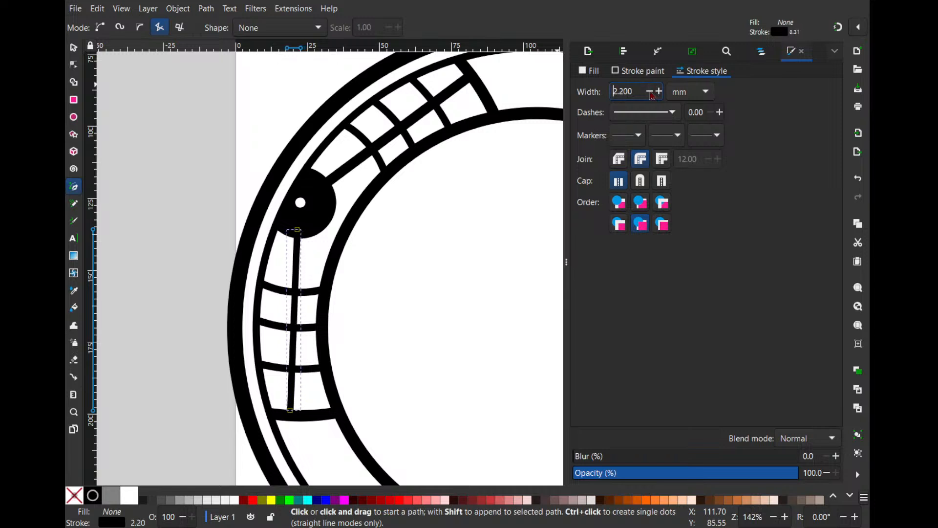
pyautogui.click(651, 93)
# - Move the line's upper node onto the small white circle and its lower node into the thick arc
pyautogui.press('s')
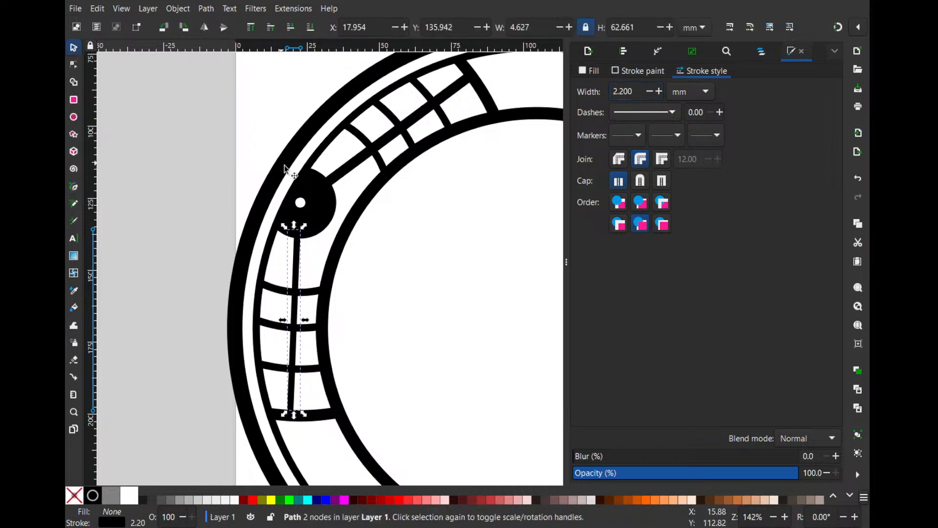
pyautogui.press('n')
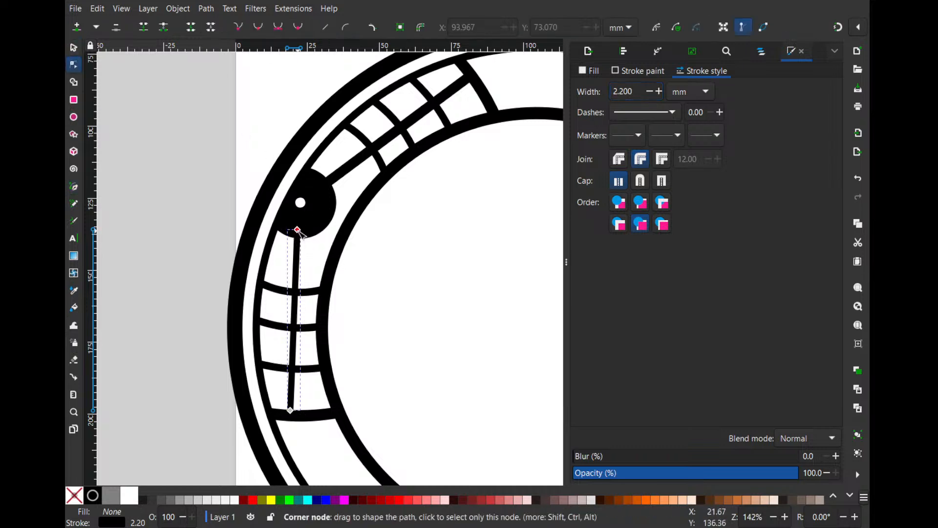
pyautogui.moveTo(295, 232); pyautogui.dragTo(302, 204)
pyautogui.scroll(2, 252, 427)
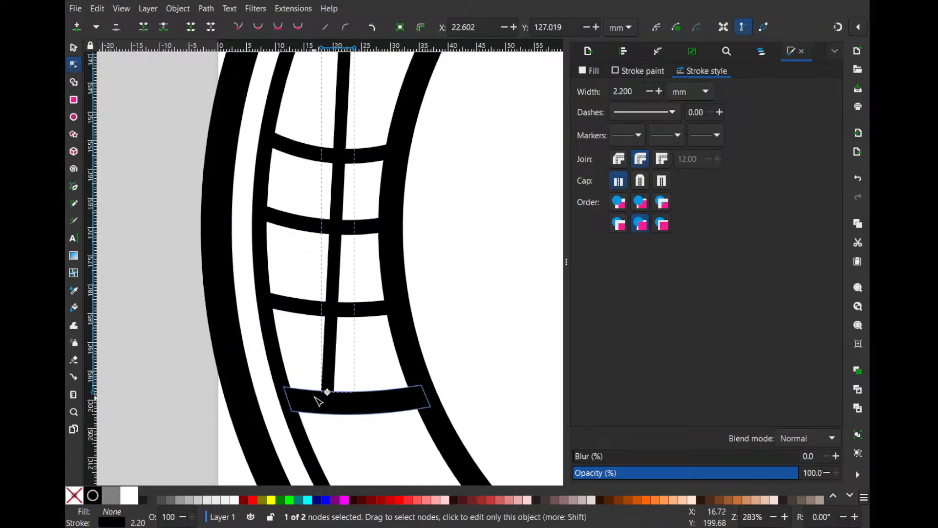
pyautogui.moveTo(328, 394)
pyautogui.mouseDown()
pyautogui.moveTo(332, 405)
pyautogui.moveTo(329, 394)
pyautogui.mouseUp()
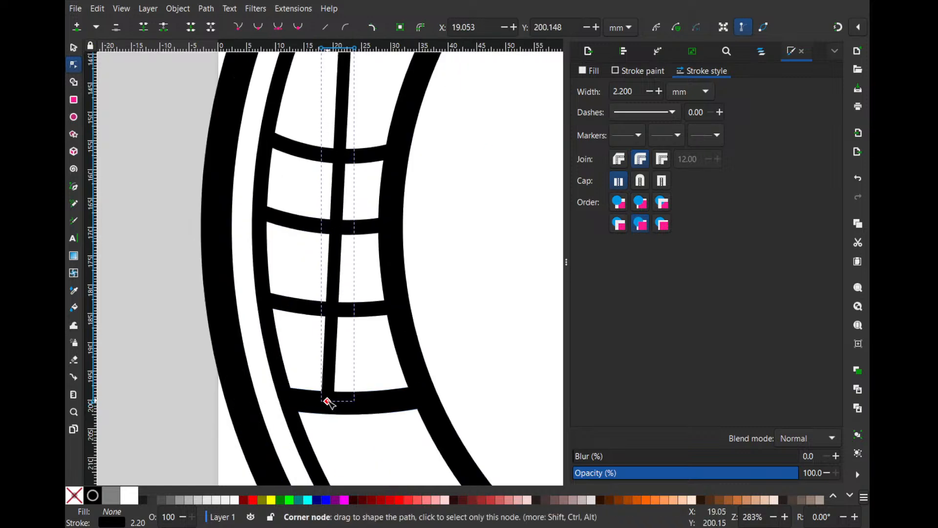
# - Insert a node on the line below the white circle and delete the end node above it
pyautogui.scroll(6, 329, 393)
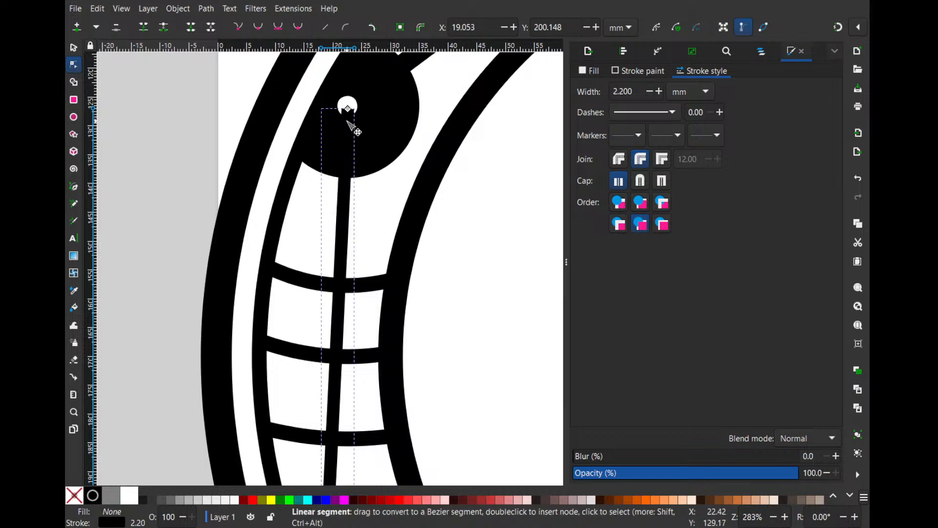
pyautogui.doubleClick(347, 145)
pyautogui.moveTo(323, 96); pyautogui.dragTo(382, 113)
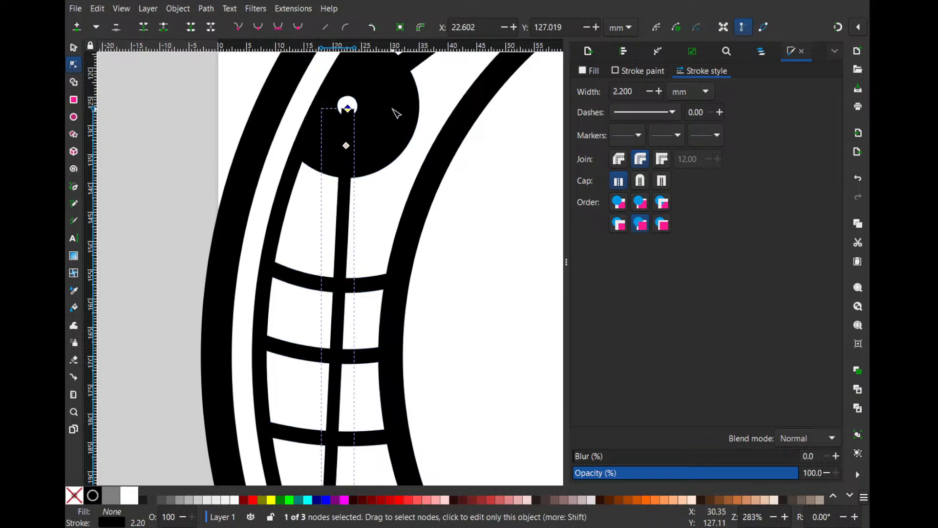
pyautogui.press('Delete')
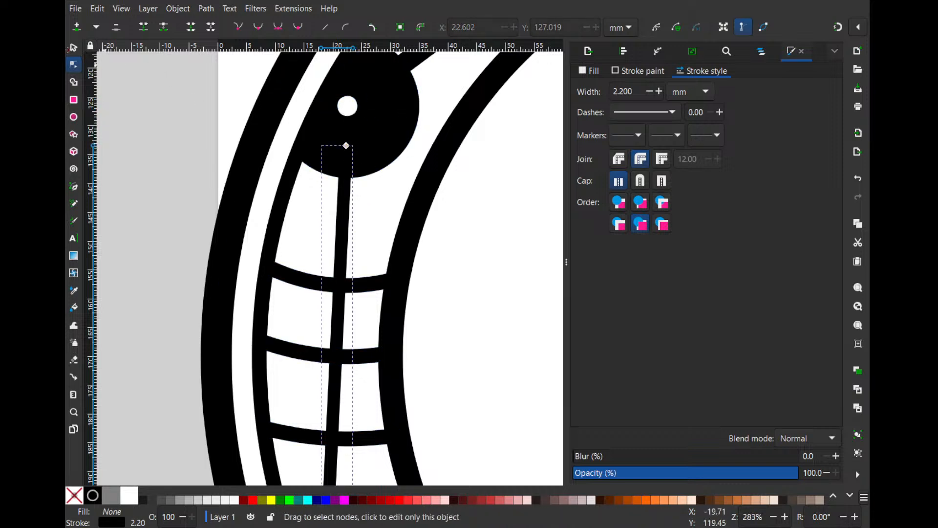
pyautogui.click(73, 50)
pyautogui.scroll(-2, 282, 187)
pyautogui.click(464, 249)
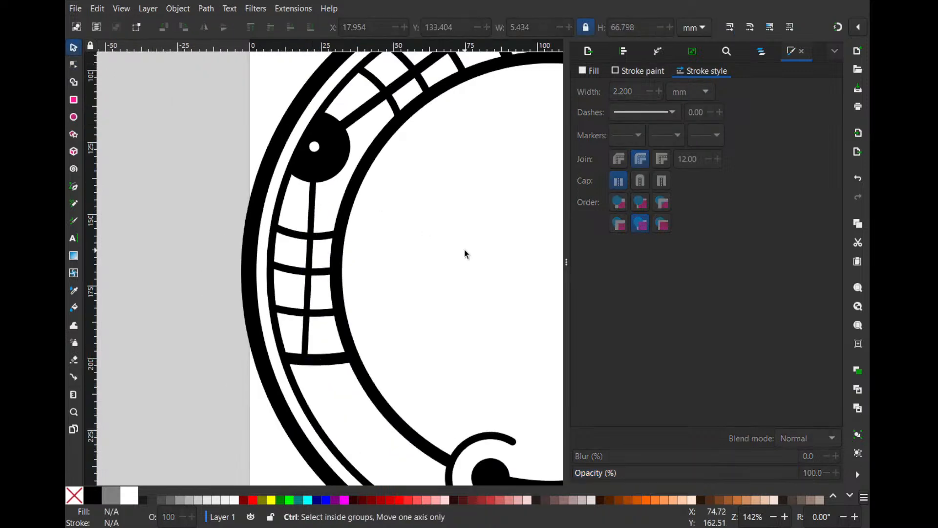
# - Convert the lower connecting line's stroke to a path and union it with the diagonal line above the black circle
pyautogui.scroll(-1, 464, 249)
pyautogui.scroll(2, 464, 254)
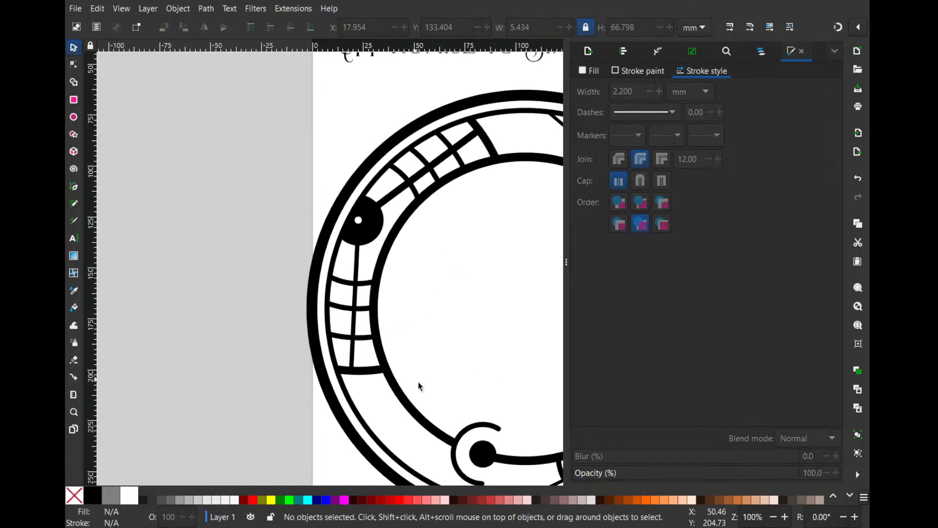
pyautogui.moveTo(421, 316); pyautogui.dragTo(346, 348)
pyautogui.scroll(1, 288, 288)
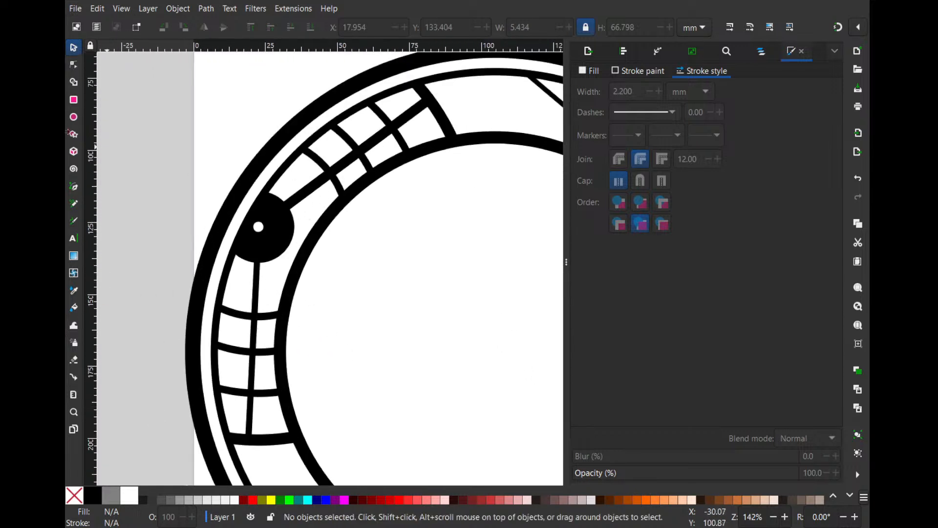
pyautogui.moveTo(140, 148); pyautogui.dragTo(288, 311)
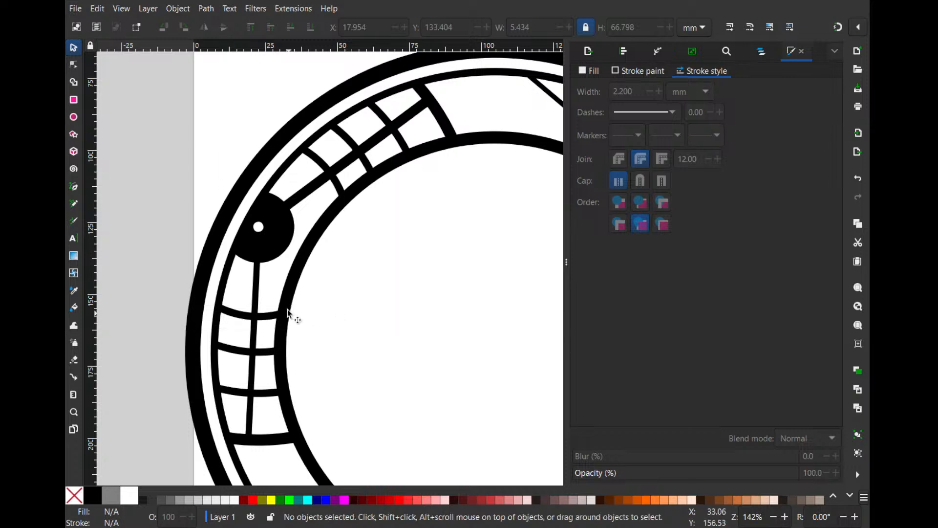
pyautogui.click(251, 293)
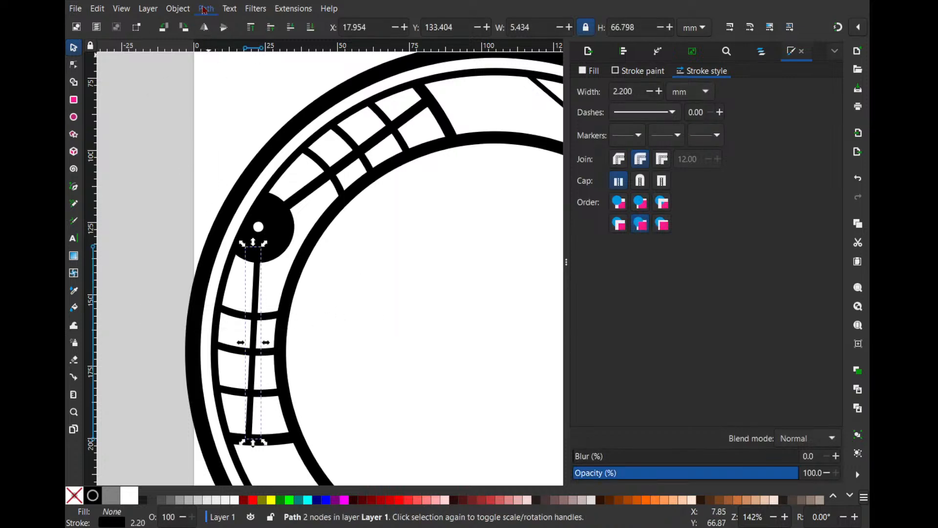
pyautogui.click(233, 40)
pyautogui.keyDown('shift'); pyautogui.click(385, 145); pyautogui.keyUp('shift')
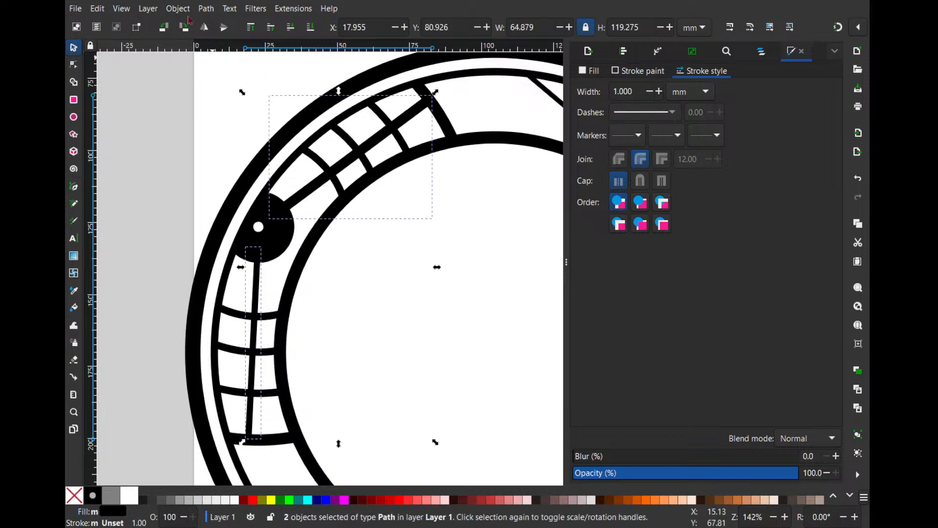
pyautogui.click(220, 70)
pyautogui.click(453, 262)
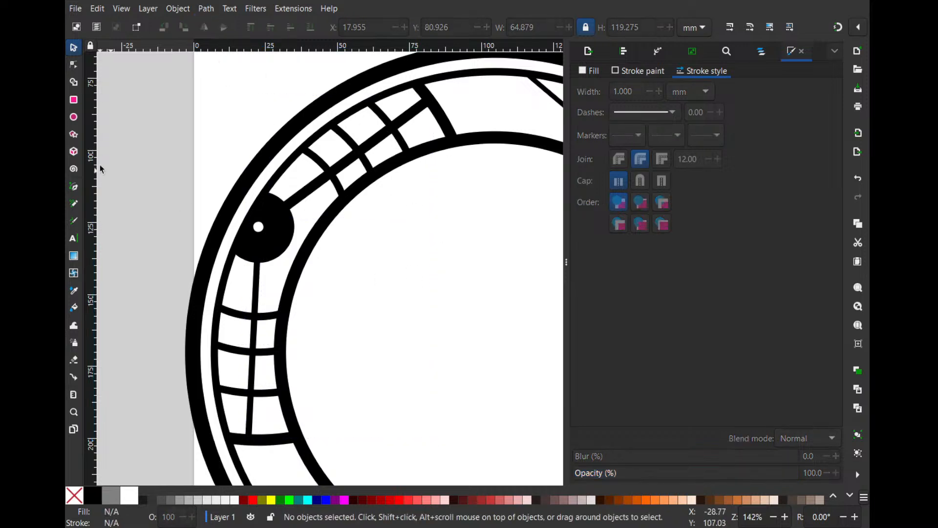
# - Draw an unfilled circle about 17.3 mm wide over the diagonal line, between its second and third arcs
pyautogui.click(74, 117)
pyautogui.moveTo(352, 117)
pyautogui.mouseDown()
pyautogui.moveTo(410, 168)
pyautogui.moveTo(384, 153)
pyautogui.mouseUp()
pyautogui.scroll(2, 400, 167)
pyautogui.click(73, 48)
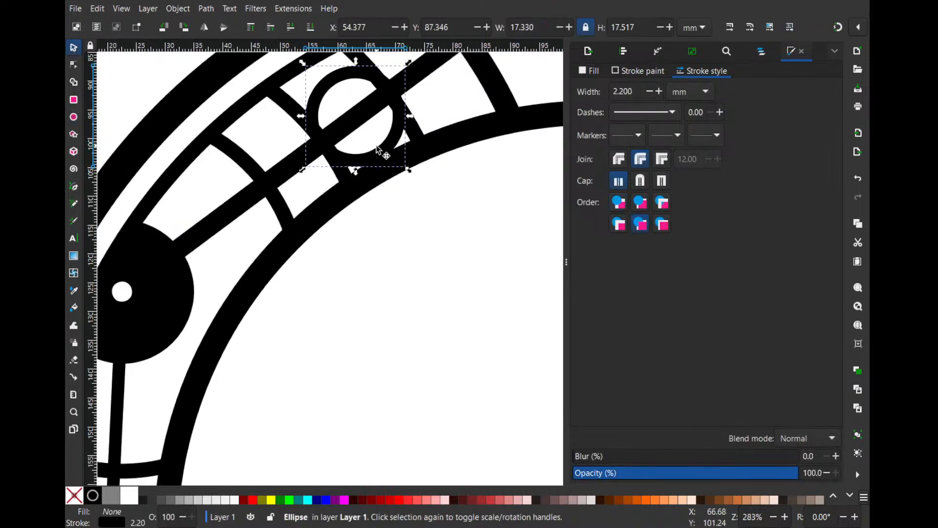
# - Subtract a copy of the circle from the joined lines, keeping the original circle
pyautogui.click(435, 69)
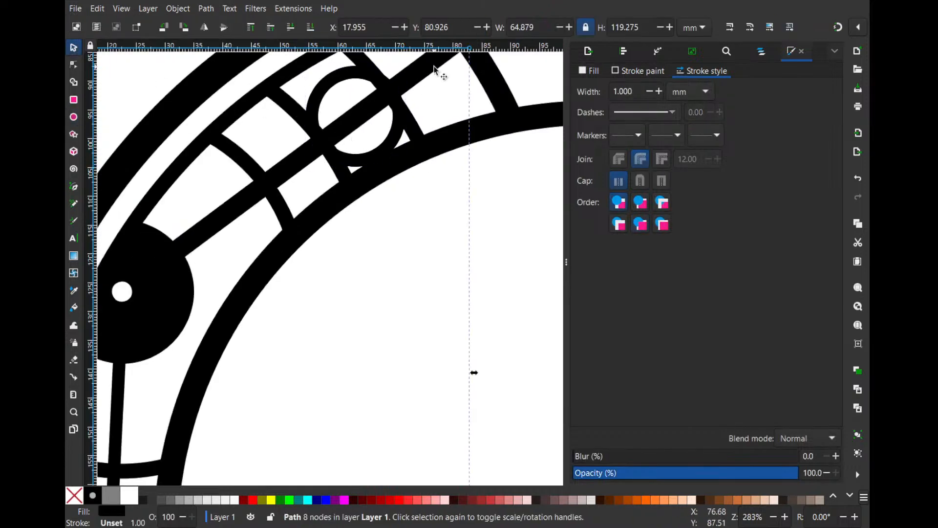
pyautogui.keyDown('shift'); pyautogui.click(397, 144); pyautogui.keyUp('shift')
pyautogui.hotkey('ctrl', '-')
pyautogui.click(441, 230)
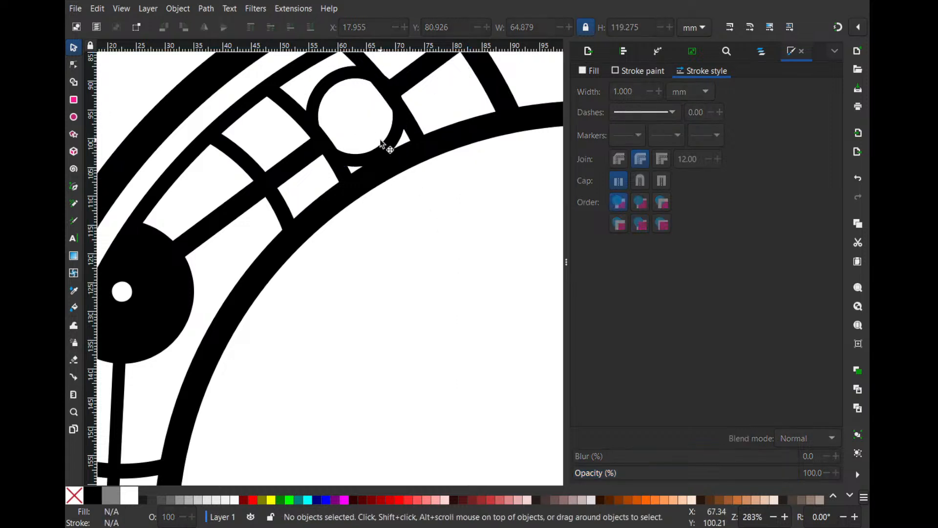
# - Move the circle onto the lower connecting line between its second and third arcs and shrink it to about 15.5 mm wide
pyautogui.moveTo(384, 151); pyautogui.dragTo(320, 244)
pyautogui.moveTo(350, 151); pyautogui.dragTo(344, 164)
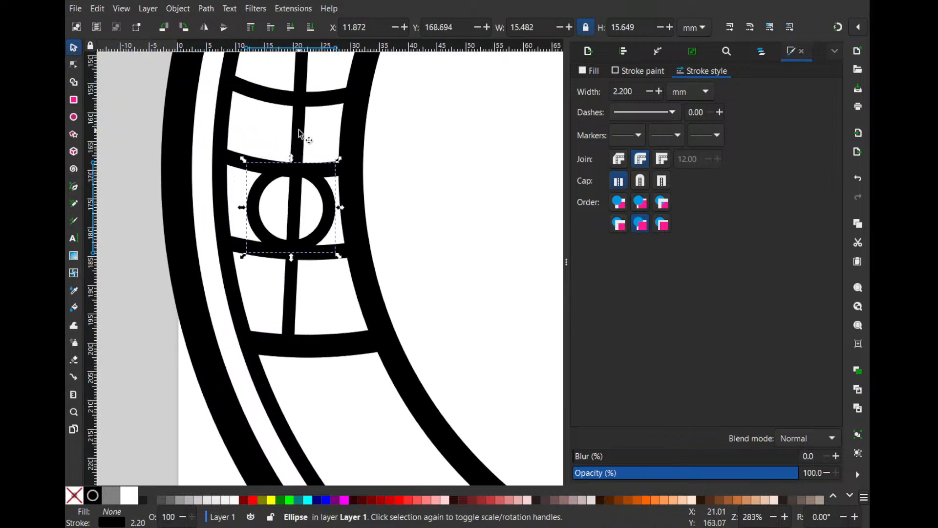
pyautogui.keyDown('shift'); pyautogui.click(298, 130); pyautogui.keyUp('shift')
pyautogui.hotkey('ctrl', '-')
pyautogui.scroll(3, 327, 206)
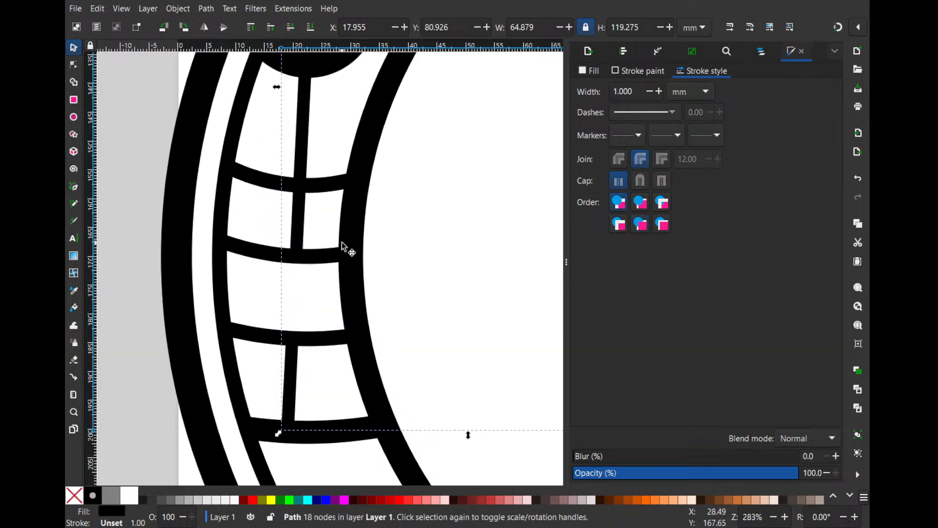
pyautogui.hotkey('ctrl', 'z')
# - Subtract a copy of the 15.5 mm circle from the joined lines, keeping the original circle
pyautogui.click(324, 282)
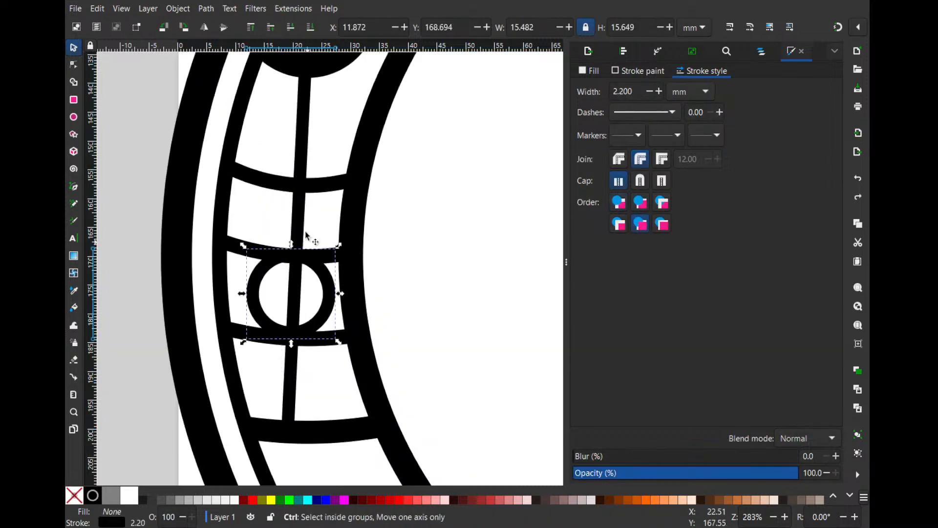
pyautogui.keyDown('shift'); pyautogui.click(307, 146); pyautogui.keyUp('shift')
pyautogui.hotkey('ctrl', '-')
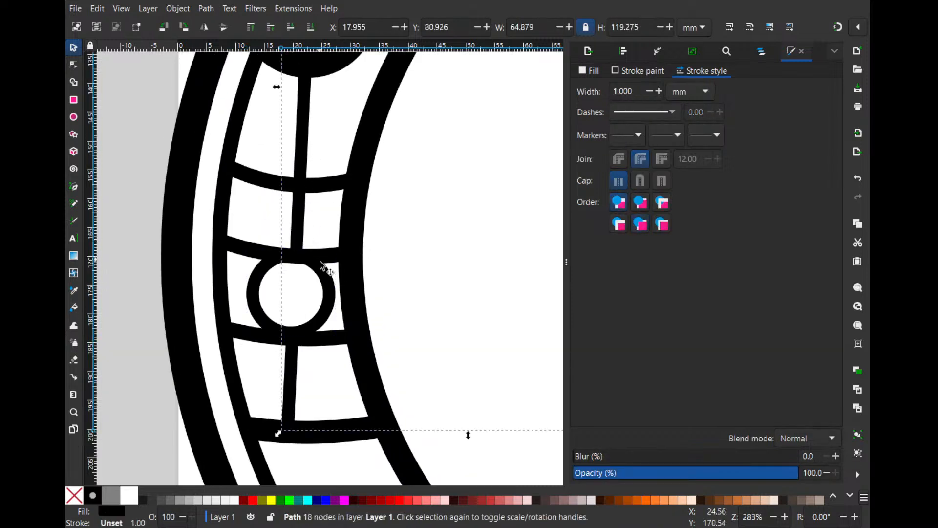
# - Move the small circle over the black circle and enlarge it around that circle to about 64.4 mm wide
pyautogui.moveTo(326, 284); pyautogui.dragTo(370, 125)
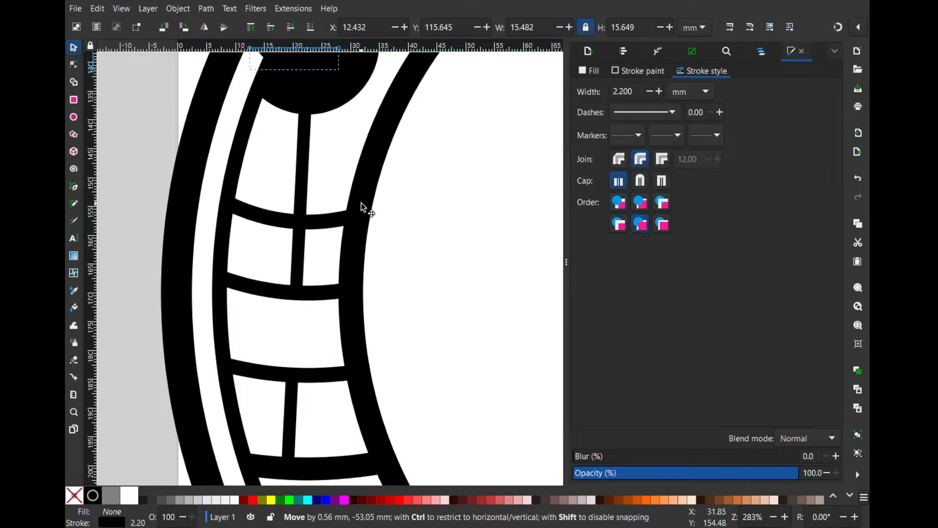
pyautogui.keyDown('ctrl'); pyautogui.scroll(-2, 404, 189); pyautogui.keyUp('ctrl')
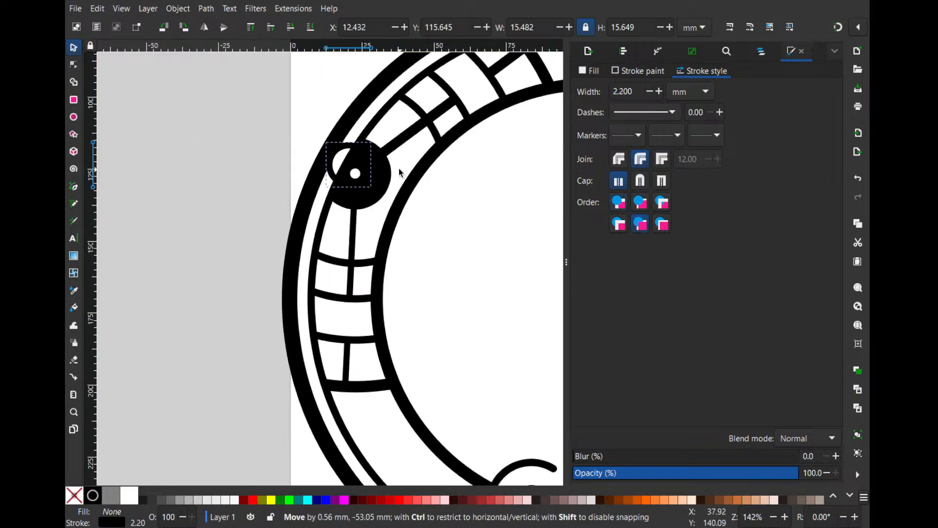
pyautogui.moveTo(372, 144); pyautogui.dragTo(418, 97)
pyautogui.moveTo(416, 209); pyautogui.dragTo(459, 189)
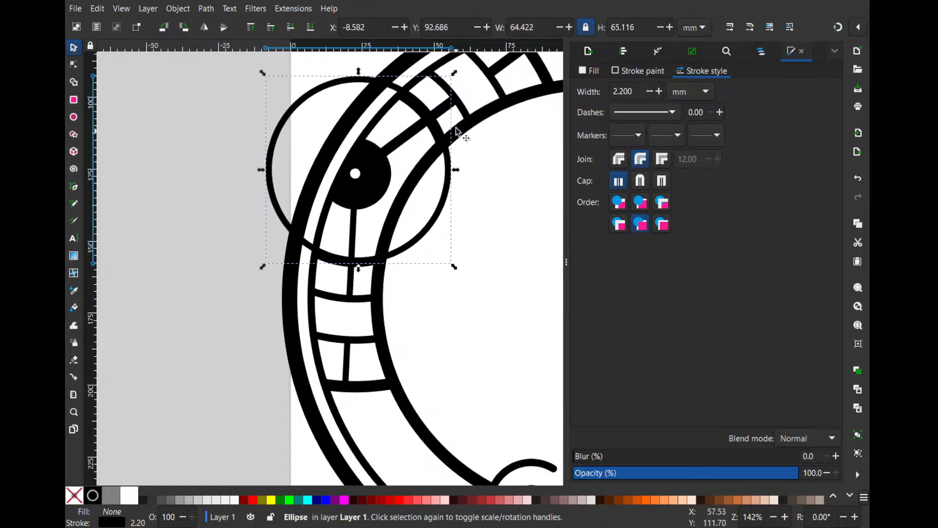
pyautogui.keyDown('shift'); pyautogui.click(451, 106); pyautogui.keyUp('shift')
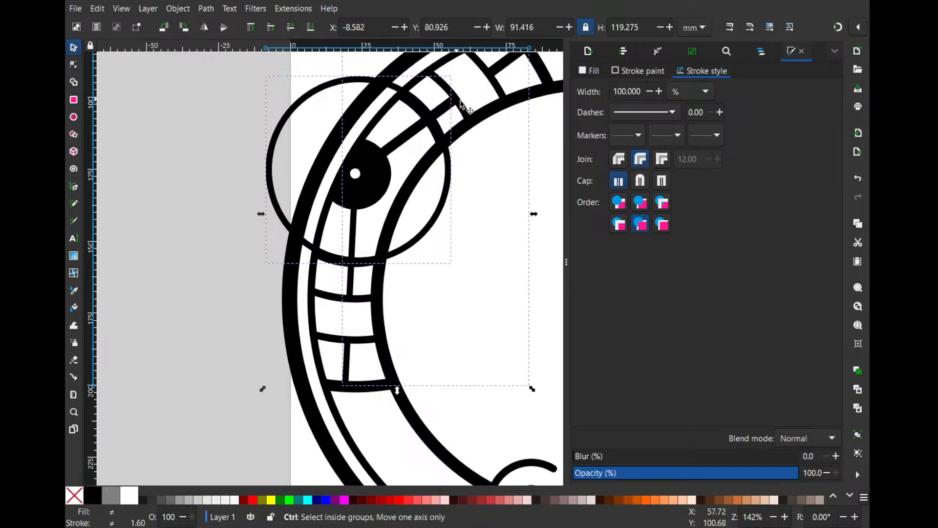
pyautogui.hotkey('ctrl', '-')
pyautogui.click(495, 166)
pyautogui.hotkey('ctrl', 'z')
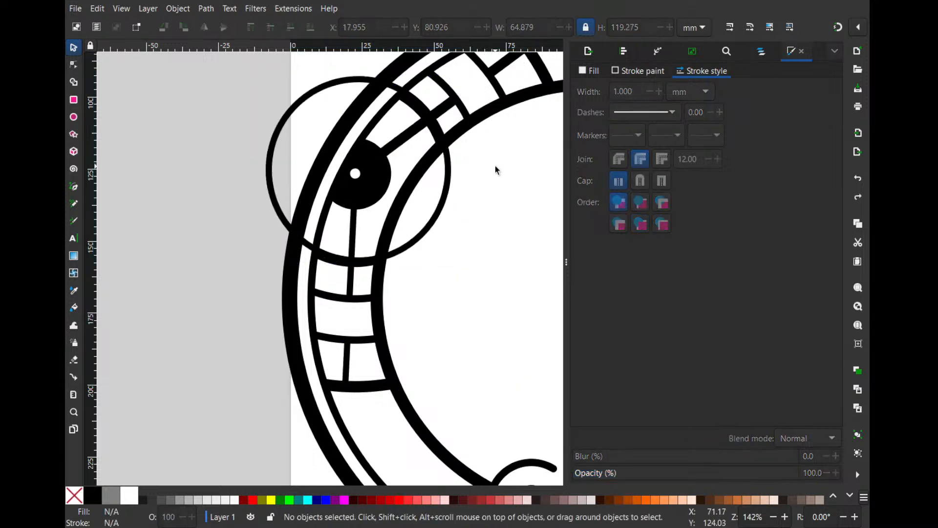
# - Shrink the large circle to about 62.9 mm wide and lower its opacity to about 12%
pyautogui.click(450, 192)
pyautogui.moveTo(454, 73); pyautogui.dragTo(450, 77)
pyautogui.click(630, 461)
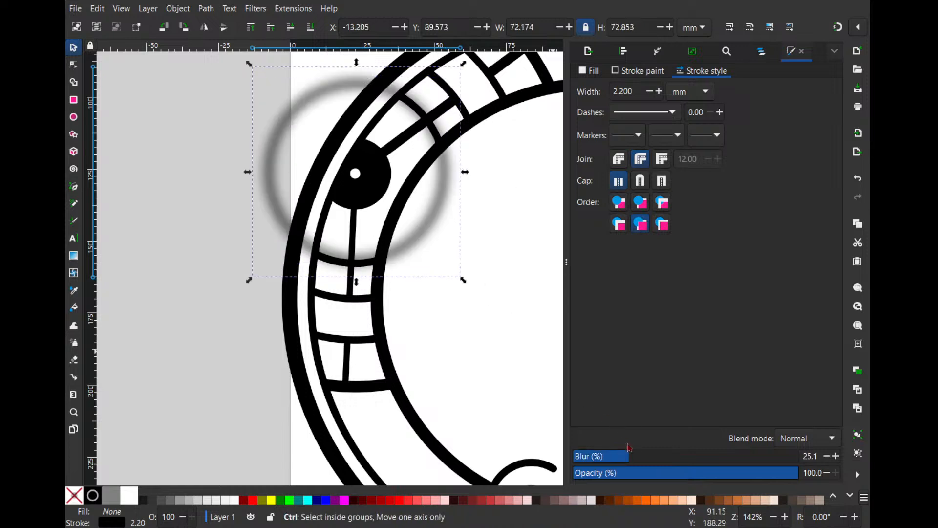
pyautogui.hotkey('ctrl', 'z')
pyautogui.click(600, 473)
# - Nudge the faint circle down to align with the arcs nearest the black circle, and subtract it from the joined lines
pyautogui.scroll(2, 454, 188)
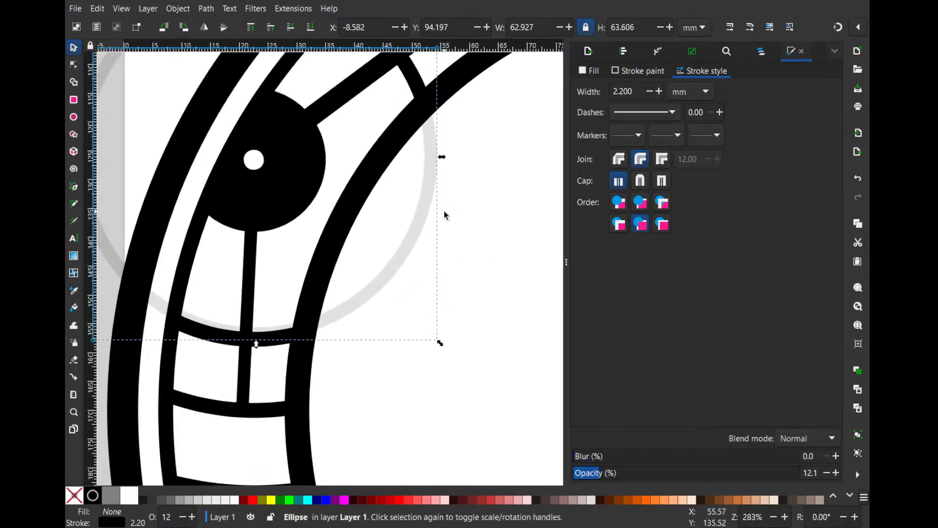
pyautogui.scroll(2, 444, 215)
pyautogui.moveTo(378, 329); pyautogui.dragTo(379, 339)
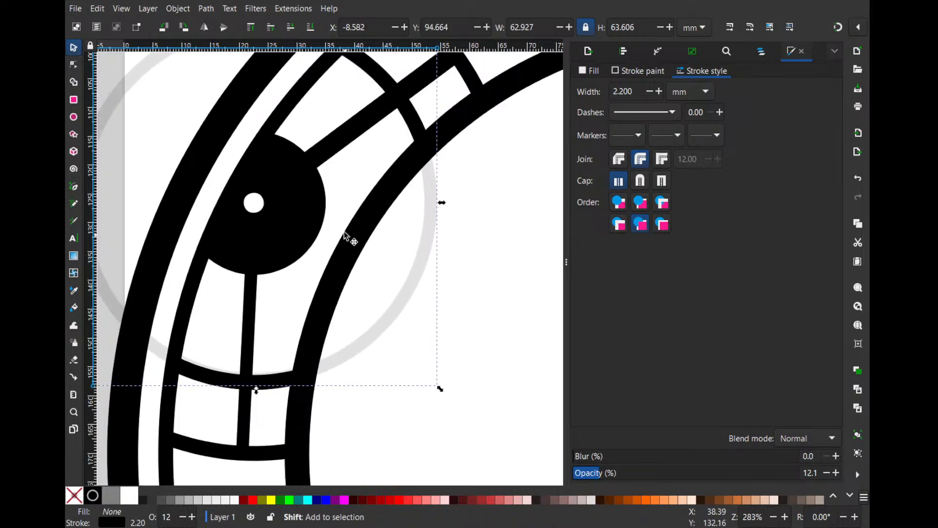
pyautogui.keyDown('shift'); pyautogui.click(353, 138); pyautogui.keyUp('shift')
pyautogui.hotkey('ctrl', '-')
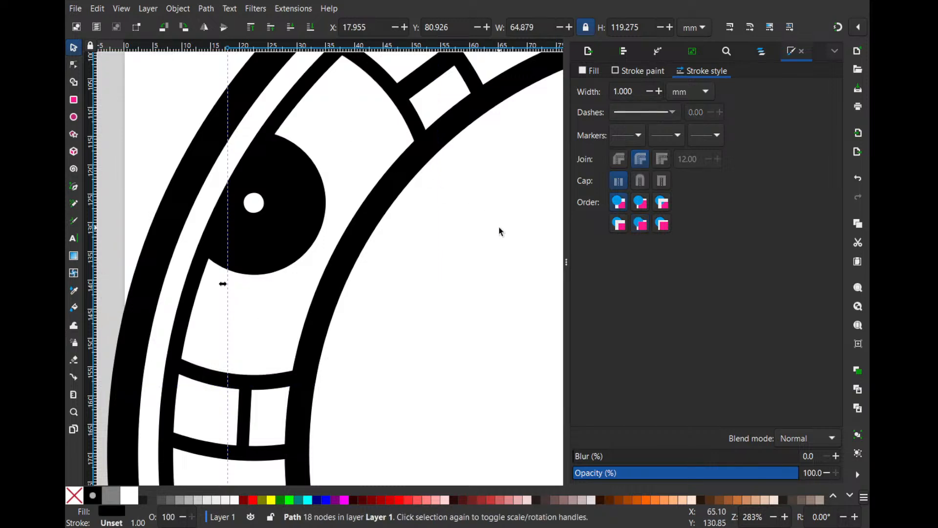
pyautogui.press('Escape')
# - Draw a circle with a radius of about 11.4 mm inside the inner ring and set its opacity to 100%
pyautogui.keyDown('ctrl'); pyautogui.scroll(-3, 492, 241); pyautogui.keyUp('ctrl')
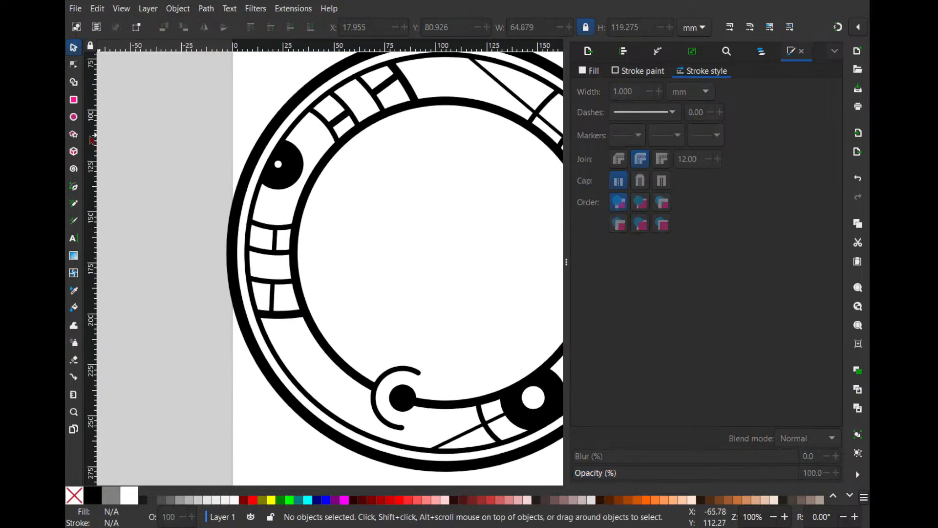
pyautogui.click(73, 117)
pyautogui.moveTo(394, 202); pyautogui.dragTo(419, 227)
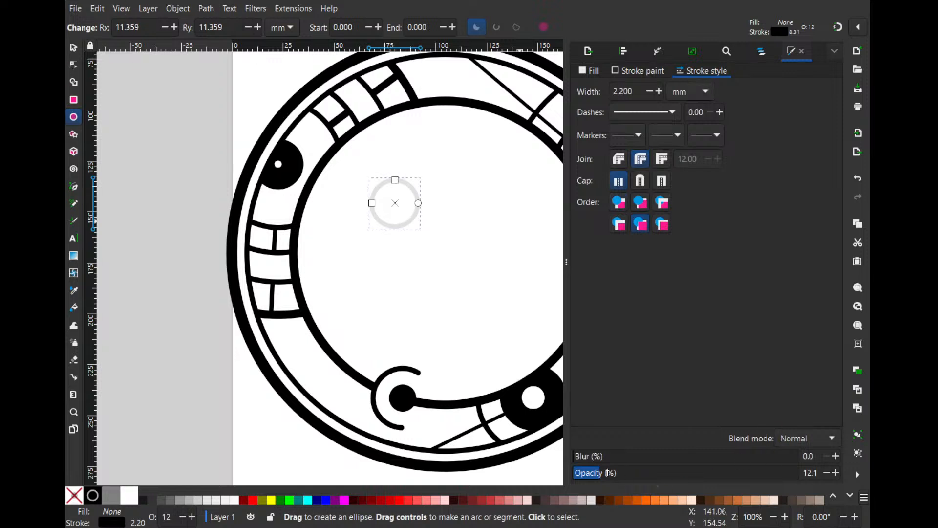
pyautogui.moveTo(611, 474); pyautogui.dragTo(800, 473)
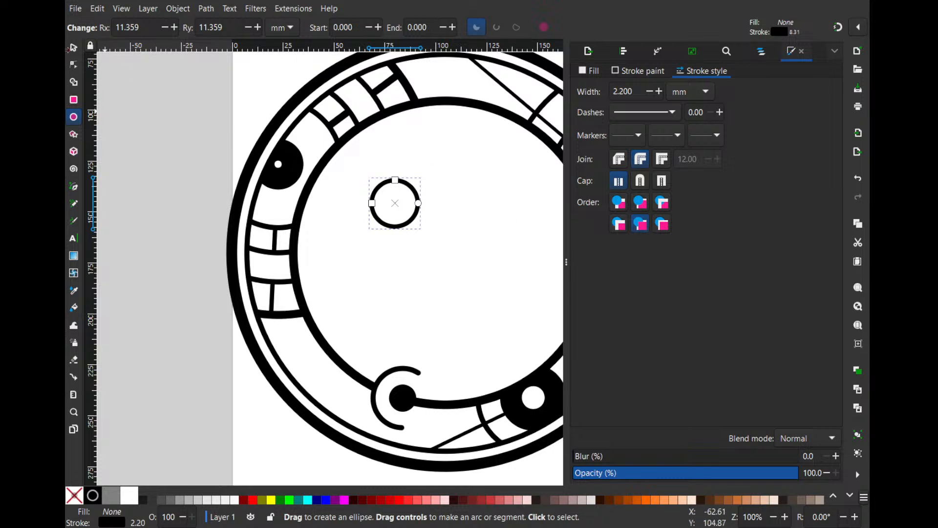
# - Shrink the circle to about 10.4 mm wide and place it just below the left black circle
pyautogui.click(71, 48)
pyautogui.moveTo(423, 175); pyautogui.dragTo(294, 204)
pyautogui.click(404, 199)
pyautogui.click(379, 227)
pyautogui.scroll(2, 381, 230)
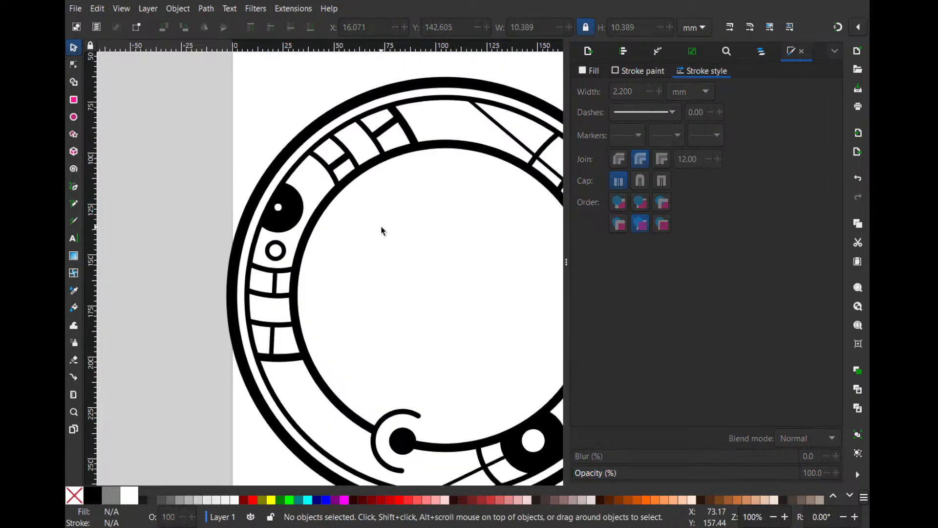
# - Reposition the two lines meeting the upper-right black circle so the 3 mm line lies below the 1.7 mm line
pyautogui.keyDown('ctrl'); pyautogui.scroll(-1, 386, 225); pyautogui.keyUp('ctrl')
pyautogui.scroll(1, 391, 220)
pyautogui.scroll(-2, 391, 220)
pyautogui.hscroll(1, 367, 181)
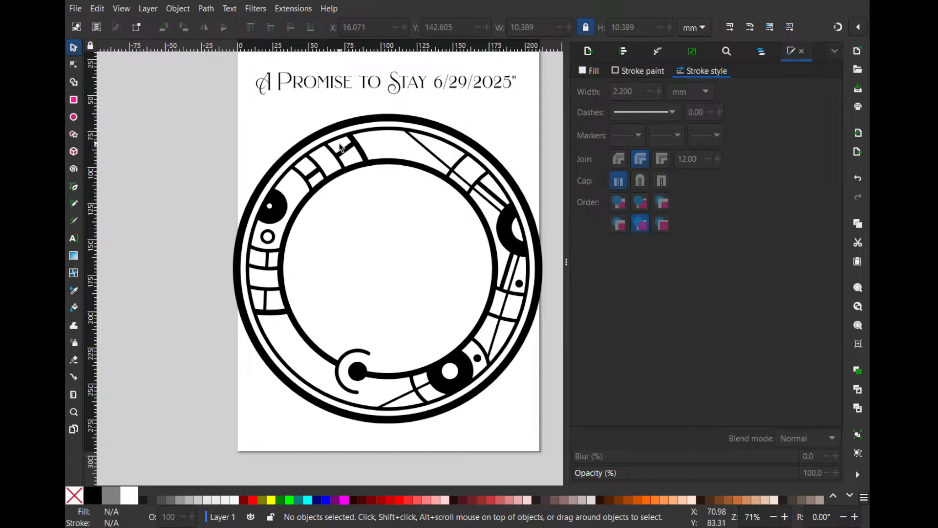
pyautogui.keyDown('ctrl'); pyautogui.scroll(1, 550, 217); pyautogui.keyUp('ctrl')
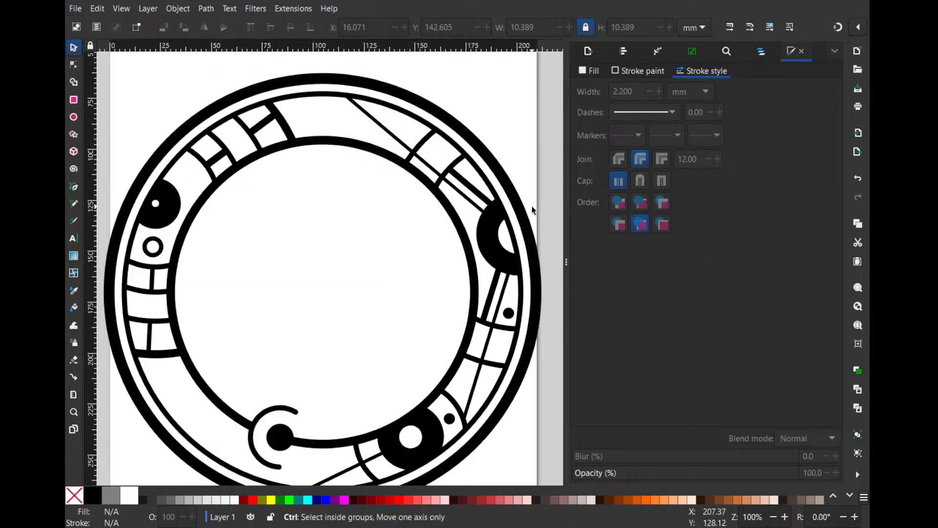
pyautogui.moveTo(466, 201); pyautogui.dragTo(466, 203)
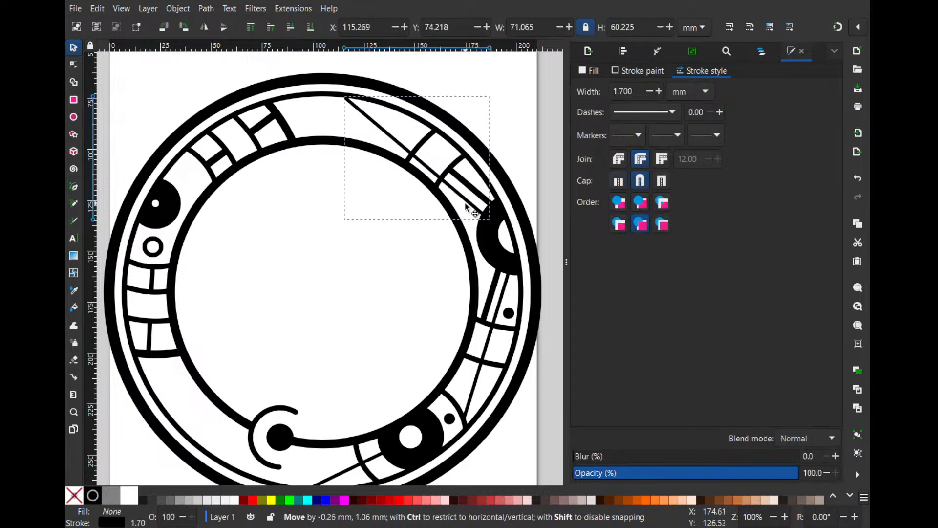
pyautogui.hotkey('ctrl', 'z')
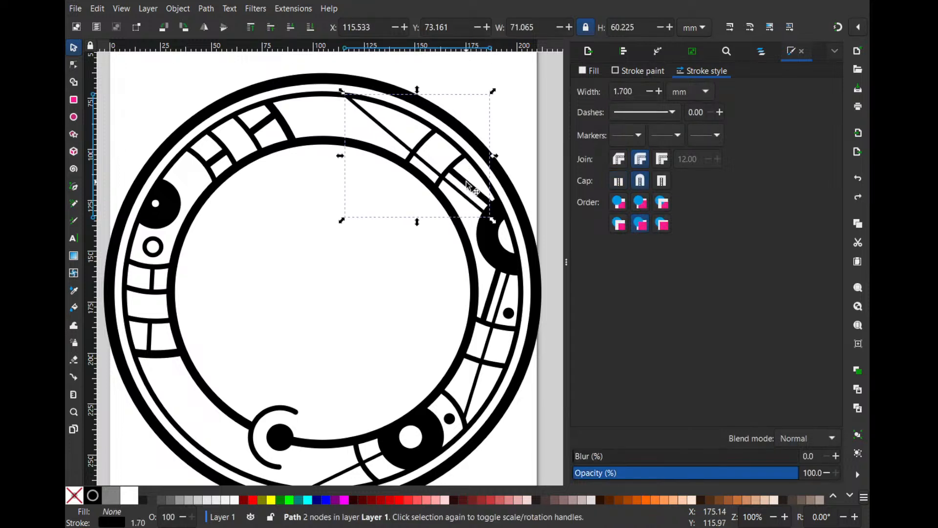
pyautogui.moveTo(469, 189); pyautogui.dragTo(470, 197)
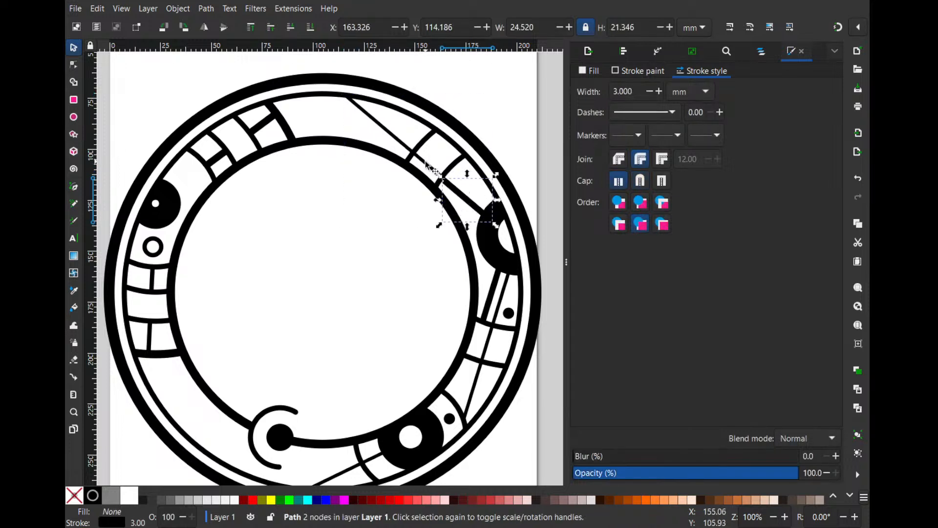
pyautogui.moveTo(430, 163)
pyautogui.mouseDown()
pyautogui.moveTo(436, 155)
pyautogui.moveTo(446, 182)
pyautogui.mouseUp()
pyautogui.click(549, 119)
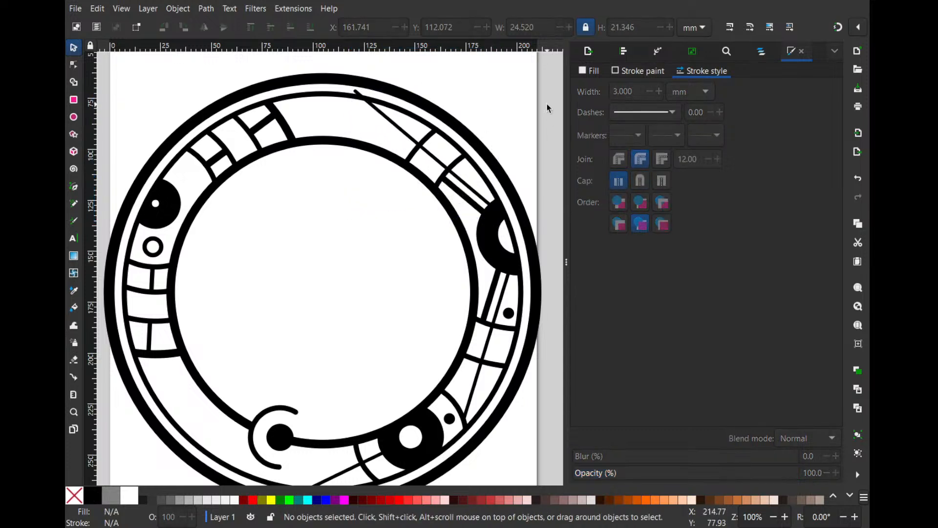
# - Insert a node on the 1.7 mm line where it crosses the thin ring and delete the end node beyond it
pyautogui.doubleClick(375, 113)
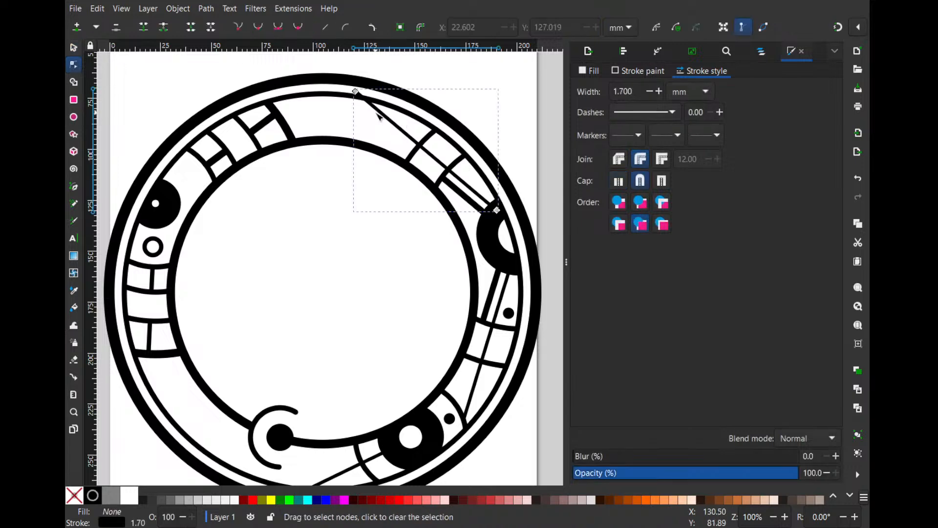
pyautogui.scroll(2, 375, 112)
pyautogui.doubleClick(358, 89)
pyautogui.click(339, 74)
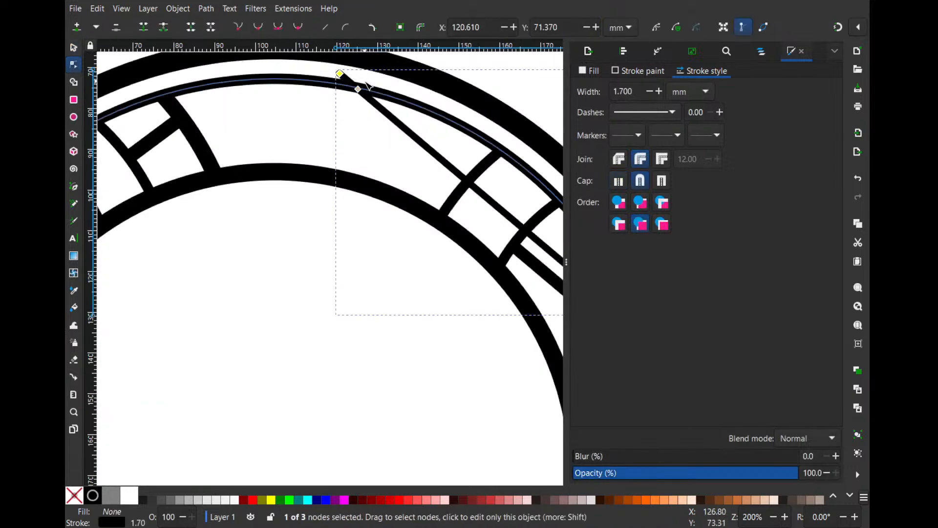
pyautogui.press('Delete')
pyautogui.click(369, 146)
pyautogui.scroll(-3, 369, 145)
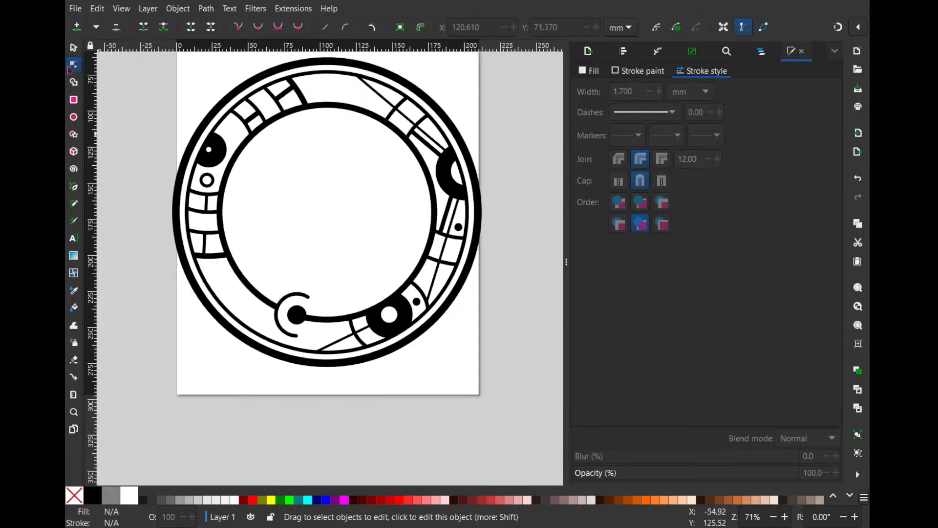
pyautogui.click(443, 101)
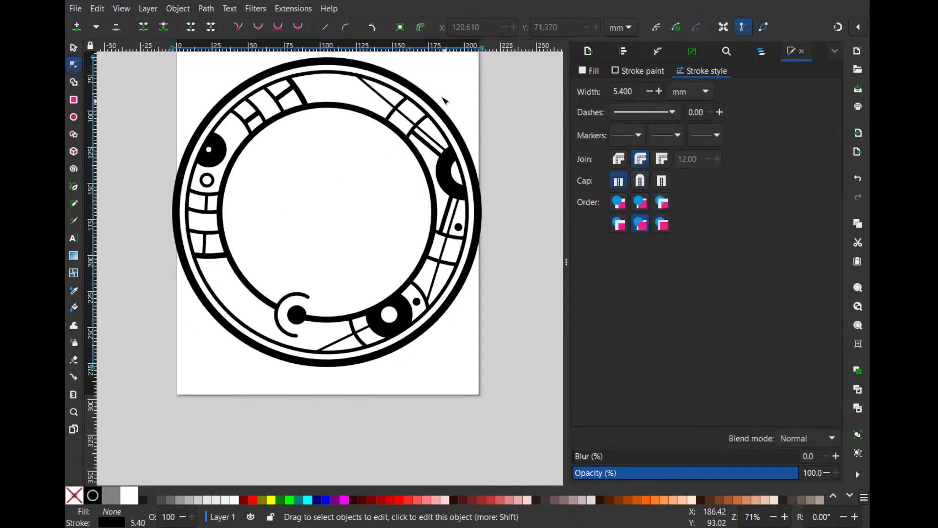
# - Draw a circle about 79.2 mm wide inside the inner ring and place a duplicate about 28.4 mm wide below it
pyautogui.click(73, 47)
pyautogui.click(73, 117)
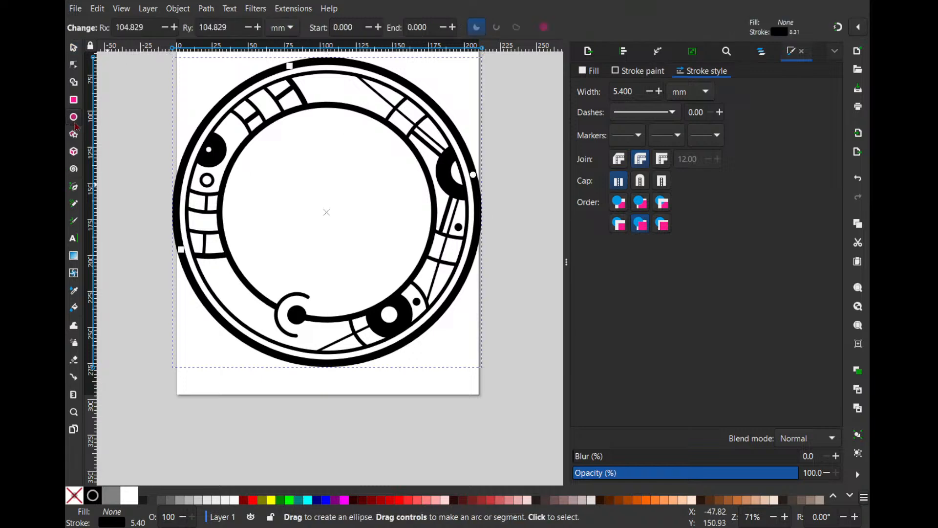
pyautogui.scroll(4, 292, 218)
pyautogui.moveTo(312, 315)
pyautogui.mouseDown()
pyautogui.moveTo(365, 360)
pyautogui.moveTo(359, 336)
pyautogui.moveTo(356, 353)
pyautogui.moveTo(375, 286)
pyautogui.moveTo(407, 240)
pyautogui.moveTo(398, 230)
pyautogui.moveTo(394, 256)
pyautogui.moveTo(409, 249)
pyautogui.mouseUp()
pyautogui.click(71, 50)
pyautogui.hotkey('ctrl', 'd')
pyautogui.moveTo(342, 379); pyautogui.dragTo(343, 391)
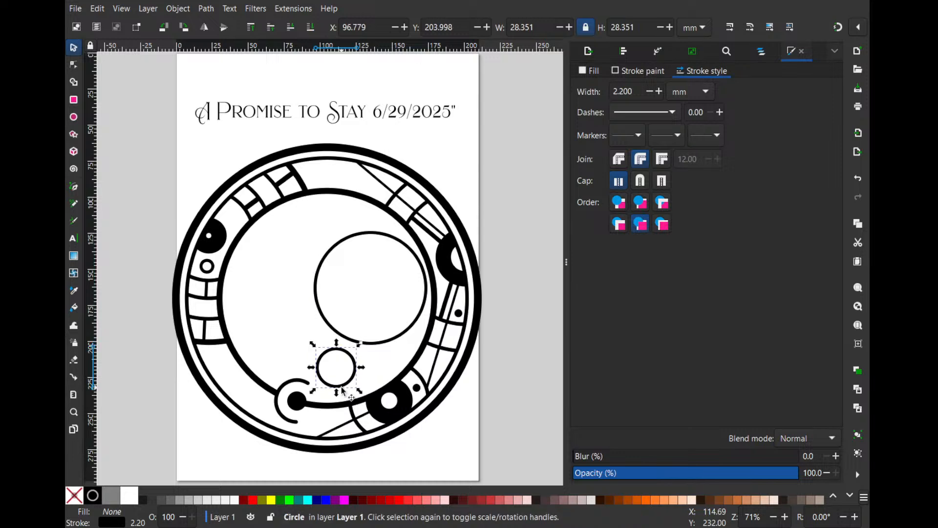
pyautogui.click(394, 347)
pyautogui.moveTo(394, 339)
pyautogui.mouseDown()
pyautogui.moveTo(392, 356)
pyautogui.moveTo(390, 348)
pyautogui.mouseUp()
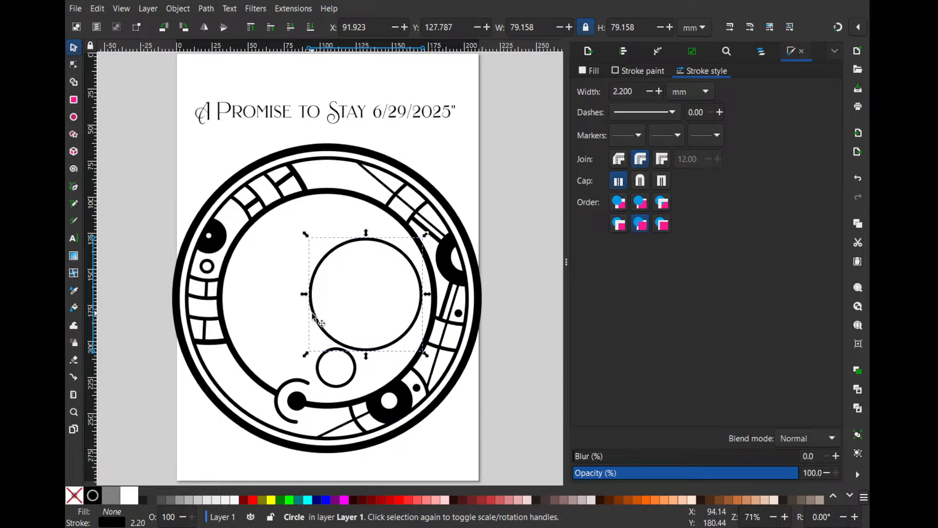
# - Duplicate the large circle, shrink the copy to about 67.6 mm wide and overlap it with the original's left side
pyautogui.hotkey('ctrl', 'c')
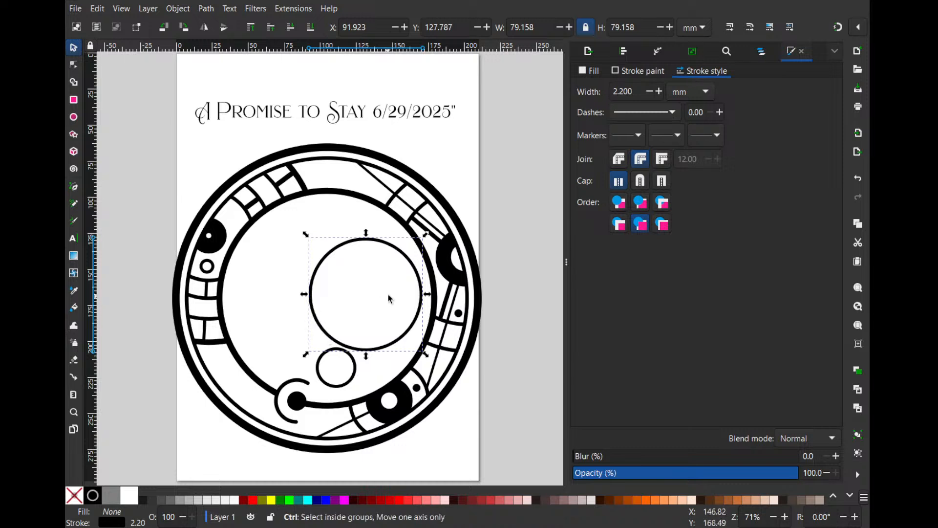
pyautogui.hotkey('ctrl', 'd')
pyautogui.moveTo(405, 281); pyautogui.dragTo(317, 279)
pyautogui.moveTo(342, 238); pyautogui.dragTo(315, 266)
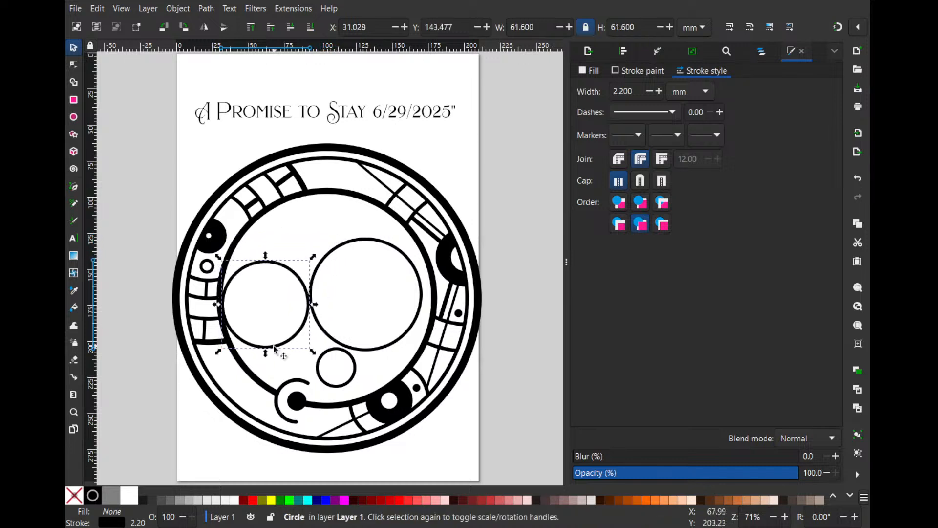
pyautogui.moveTo(294, 345); pyautogui.dragTo(310, 346)
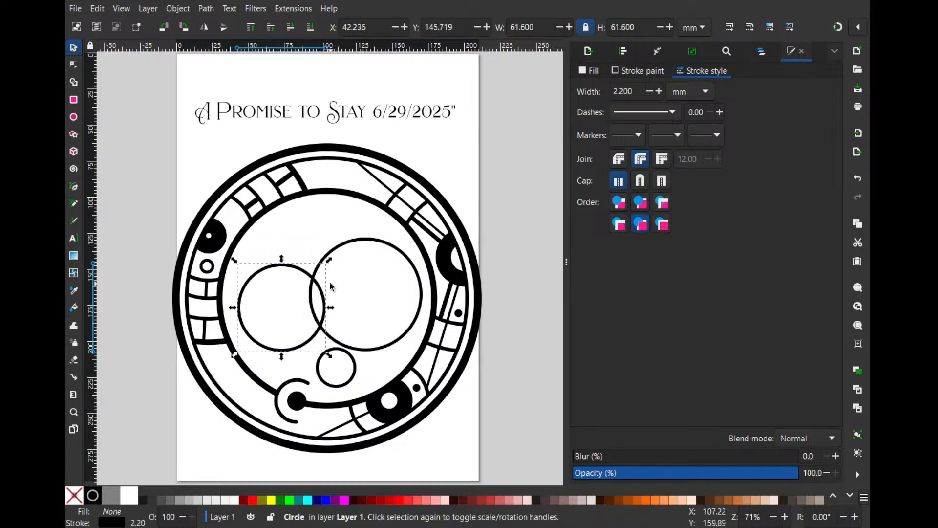
pyautogui.moveTo(330, 266); pyautogui.dragTo(333, 256)
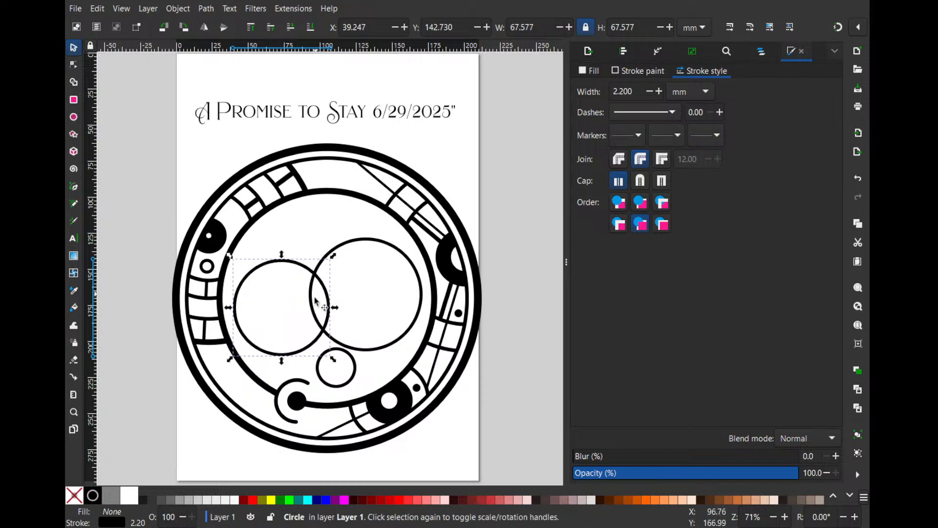
pyautogui.moveTo(325, 295); pyautogui.dragTo(331, 287)
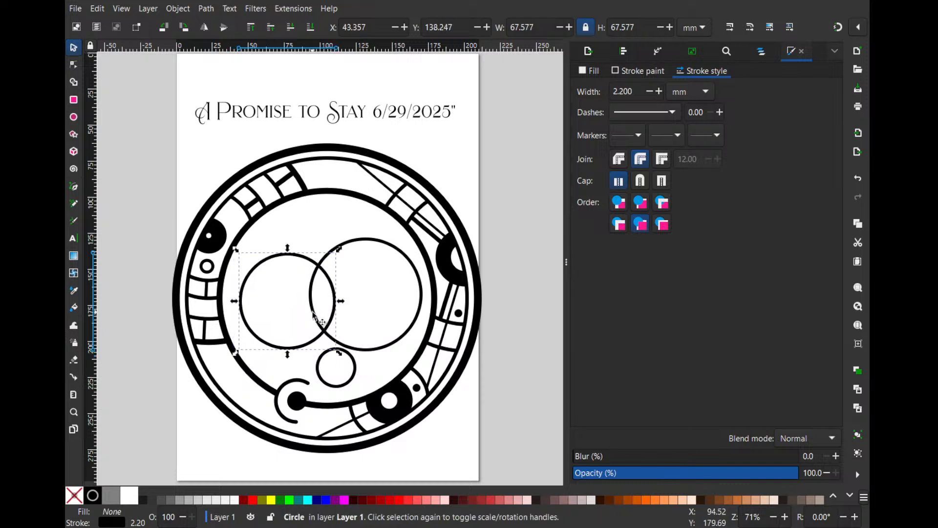
# - Shift the 28.4 mm circle slightly down and to the right below the overlapping circles
pyautogui.click(364, 348)
pyautogui.click(334, 291)
pyautogui.moveTo(348, 367); pyautogui.dragTo(362, 351)
pyautogui.scroll(2, 348, 376)
pyautogui.scroll(2, 361, 350)
pyautogui.scroll(-1, 357, 348)
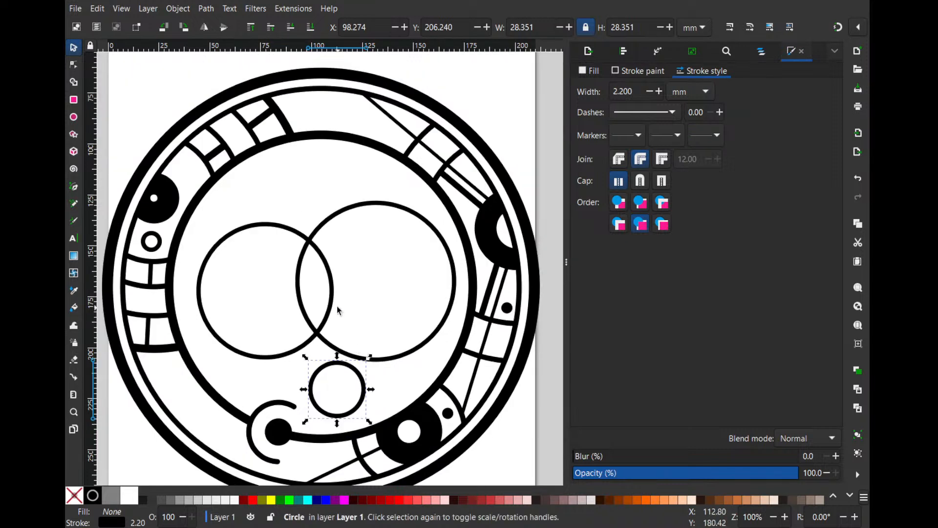
# - Enlarge the right-hand circle to about 83.9 mm and move it upward, and shift the left-hand circle down and to the left
pyautogui.click(333, 301)
pyautogui.click(341, 214)
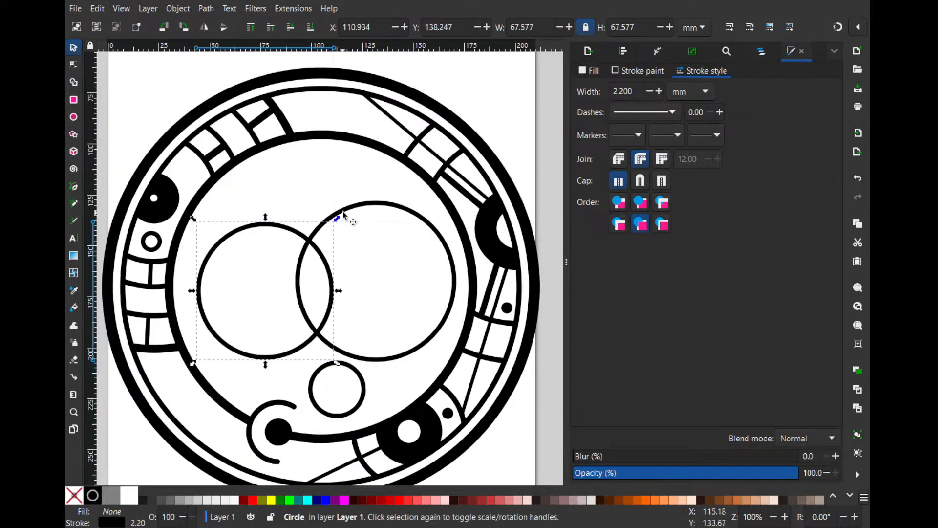
pyautogui.moveTo(292, 197); pyautogui.dragTo(288, 192)
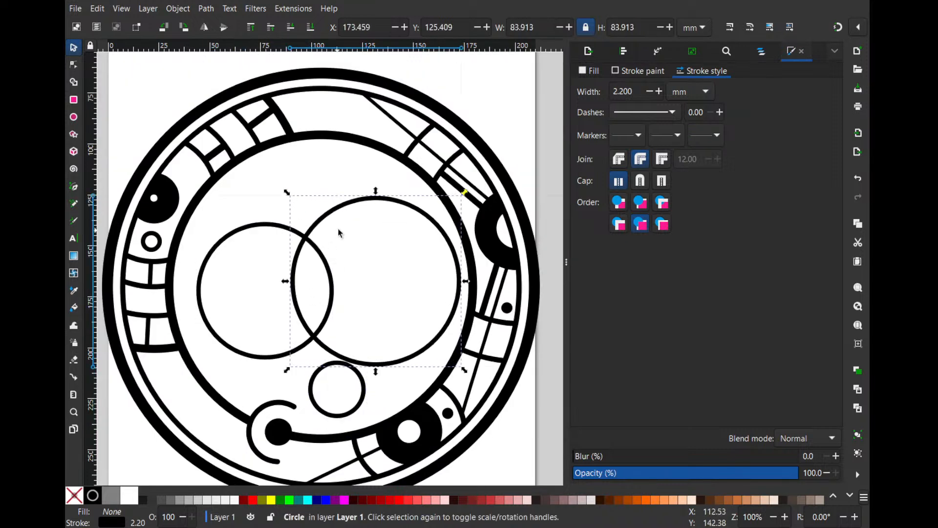
pyautogui.moveTo(351, 210); pyautogui.dragTo(345, 196)
pyautogui.click(329, 259)
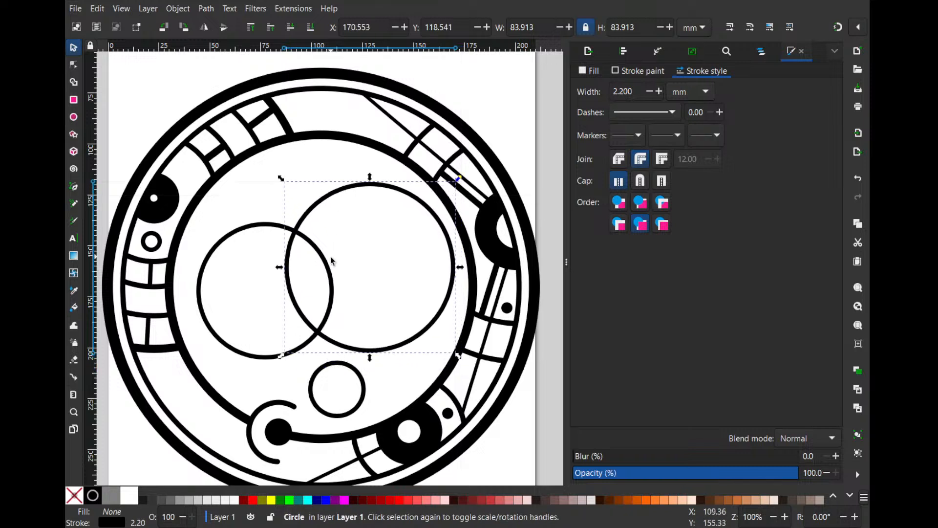
pyautogui.moveTo(325, 269); pyautogui.dragTo(315, 280)
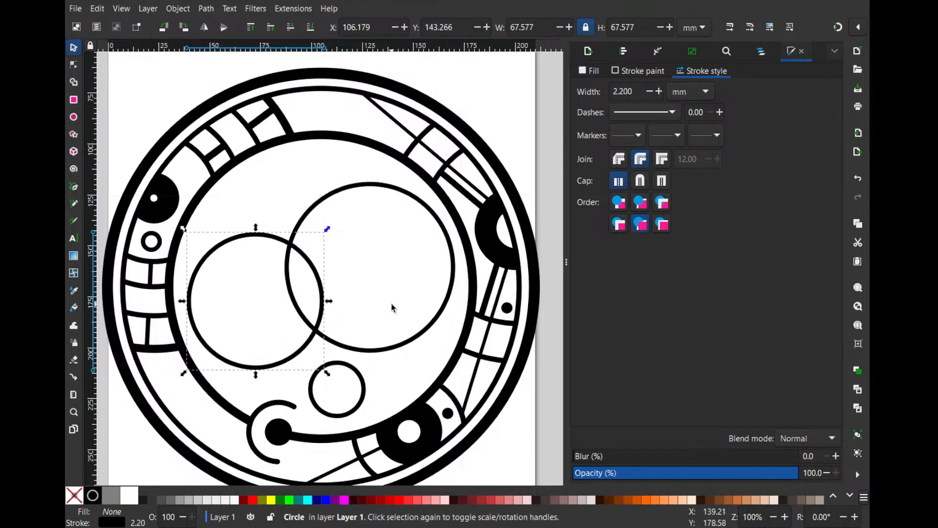
pyautogui.scroll(-1, 337, 304)
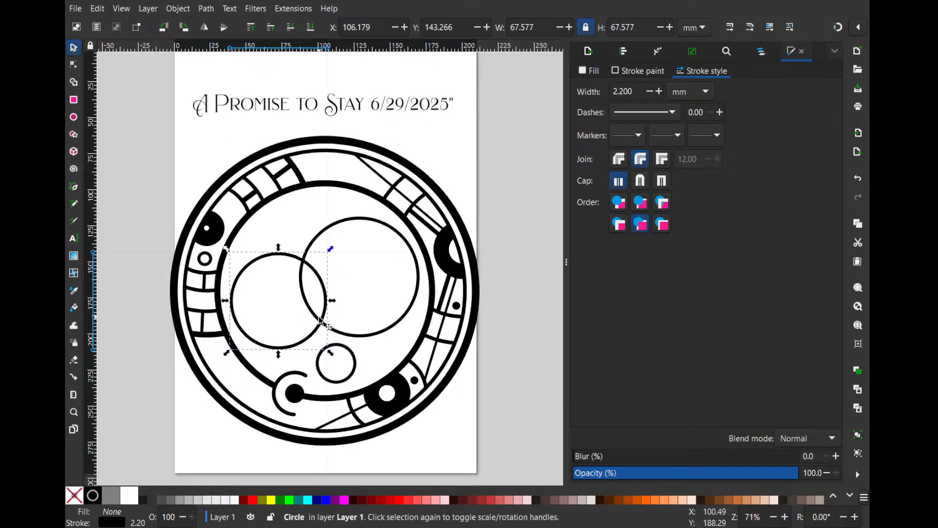
# - Duplicate the 28.4 mm circle and place the copy near the inner ring's upper-left edge
pyautogui.click(364, 356)
pyautogui.click(356, 362)
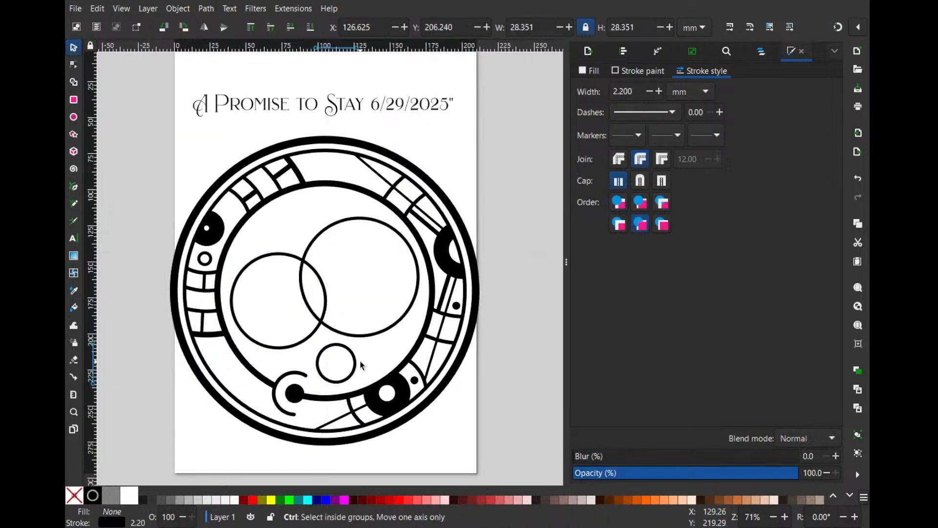
pyautogui.hotkey('ctrl', 'd')
pyautogui.moveTo(356, 363); pyautogui.dragTo(304, 223)
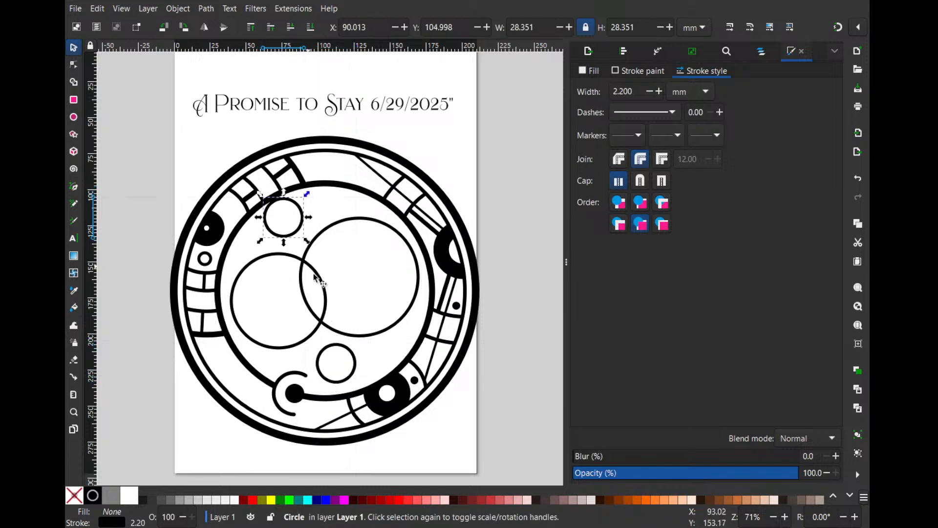
# - Add a concentric duplicate about 99.6 mm wide around the right-hand large circle
pyautogui.click(337, 334)
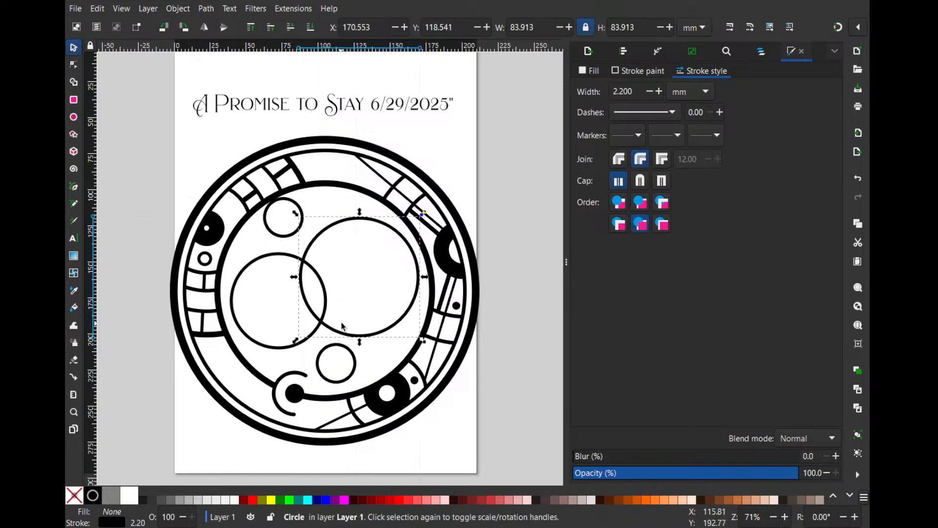
pyautogui.moveTo(423, 214); pyautogui.dragTo(434, 203)
pyautogui.keyDown('ctrl'); pyautogui.scroll(1, 266, 305); pyautogui.keyUp('ctrl')
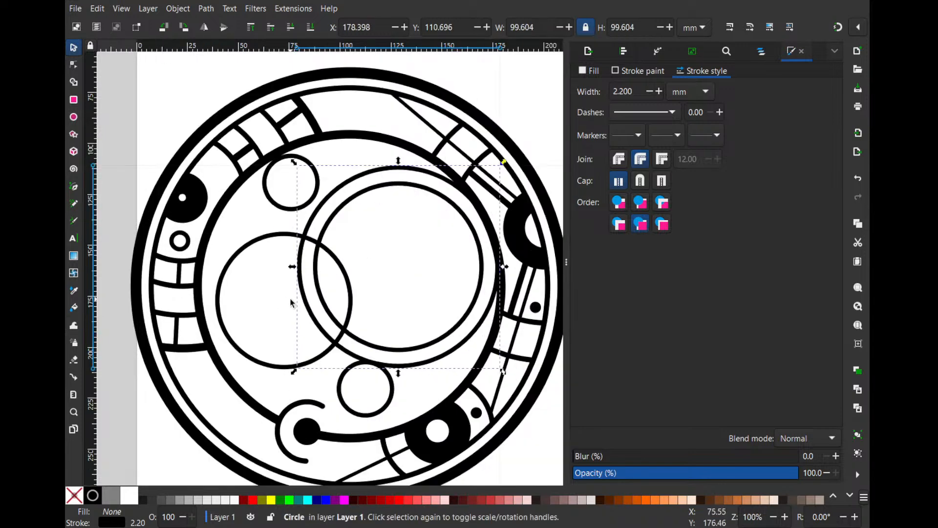
# - Shrink the left-hand large circle to about 62.3 mm wide, still overlapping the right-hand concentric circles
pyautogui.moveTo(316, 360)
pyautogui.mouseDown()
pyautogui.moveTo(315, 373)
pyautogui.moveTo(318, 360)
pyautogui.mouseUp()
pyautogui.moveTo(354, 246); pyautogui.dragTo(341, 254)
pyautogui.moveTo(322, 354); pyautogui.dragTo(321, 344)
# - Try to subtract the right-hand outer circle from the left-hand circle, and undo the cut
pyautogui.keyDown('shift'); pyautogui.click(341, 353); pyautogui.keyUp('shift')
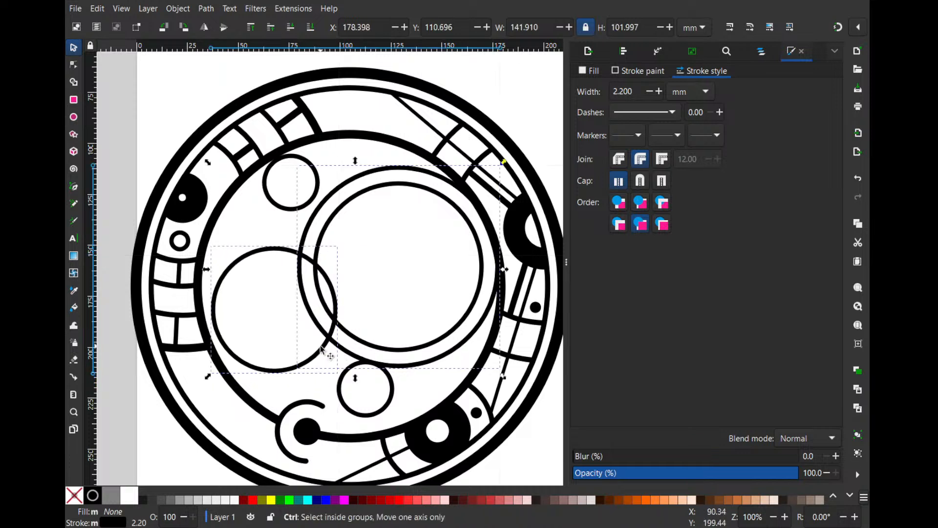
pyautogui.hotkey('ctrl', '-')
pyautogui.click(360, 268)
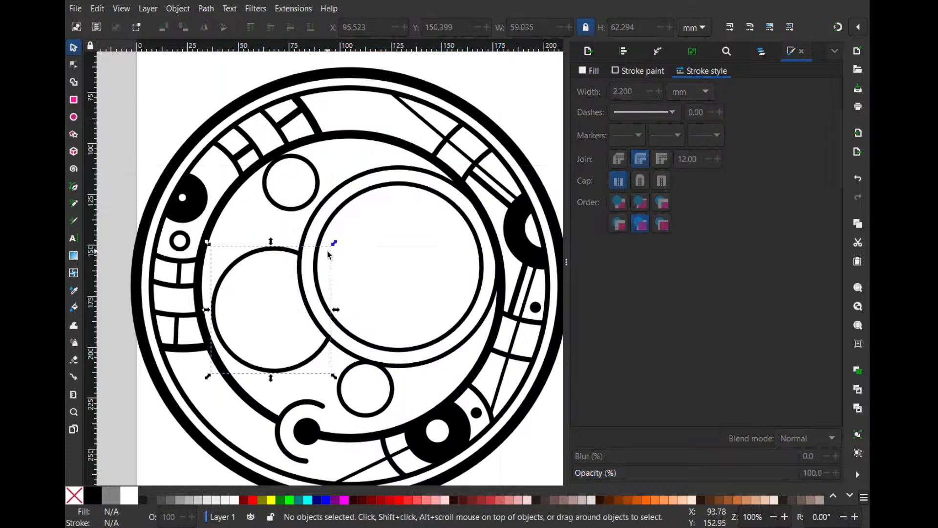
pyautogui.hotkey('ctrl', 'z')
# - Add a concentric duplicate about 79.2 mm wide around the left-hand circle and shift the pair slightly up and to the right
pyautogui.click(278, 247)
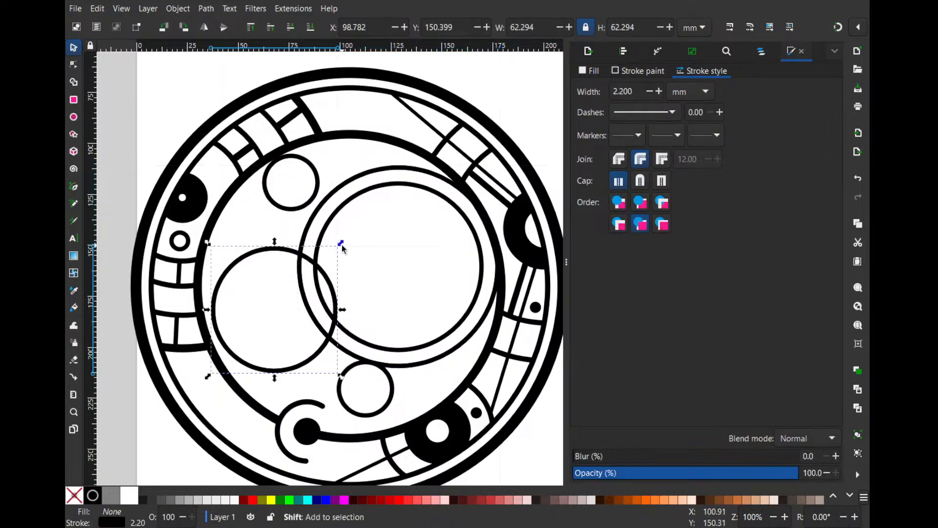
pyautogui.moveTo(339, 243); pyautogui.dragTo(359, 224)
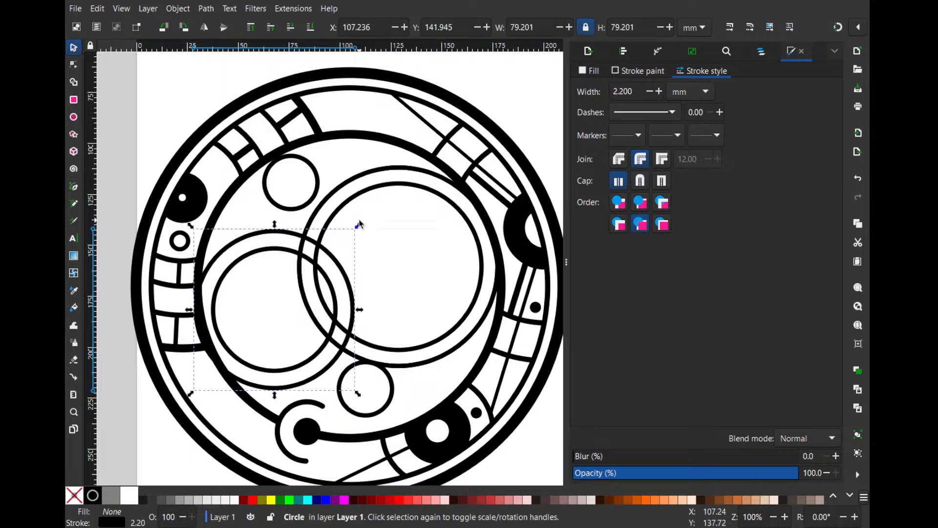
pyautogui.keyDown('shift'); pyautogui.click(331, 288); pyautogui.keyUp('shift')
pyautogui.moveTo(345, 277); pyautogui.dragTo(350, 275)
pyautogui.press('Escape')
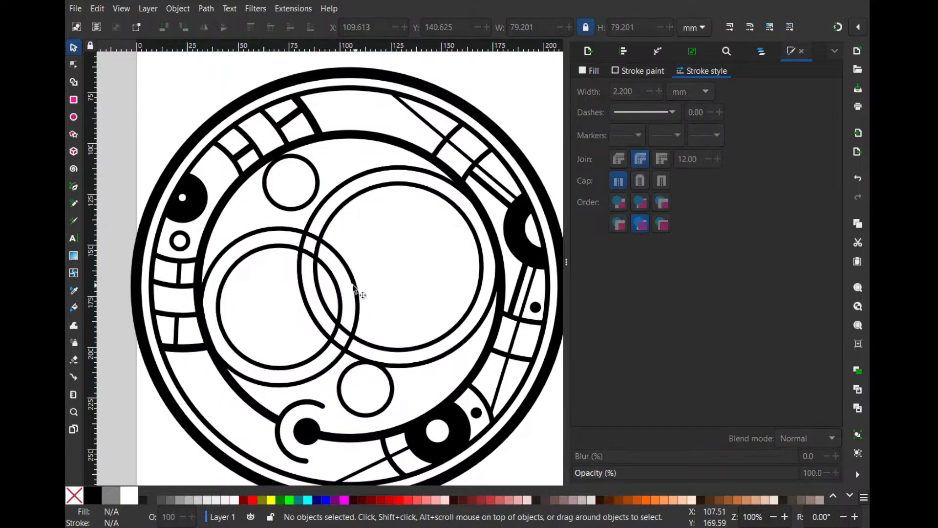
pyautogui.click(332, 210)
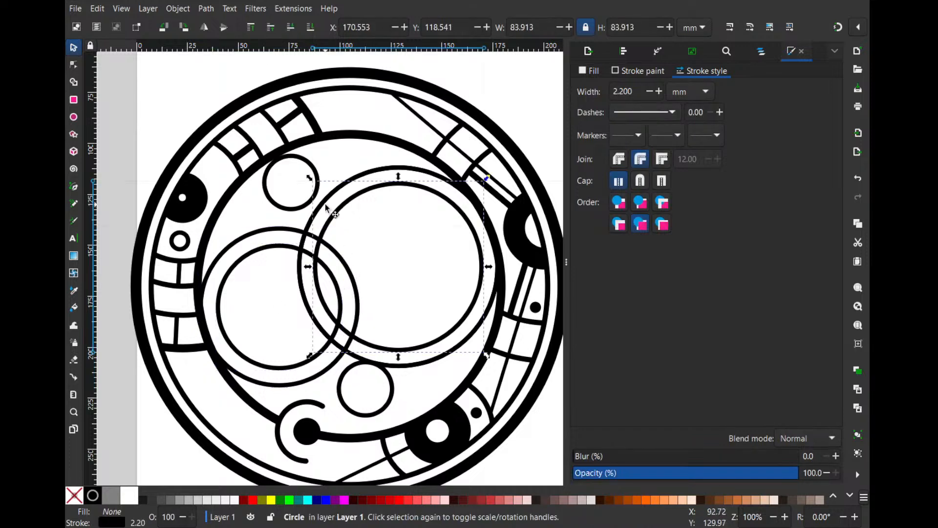
pyautogui.keyDown('shift'); pyautogui.click(324, 204); pyautogui.keyUp('shift')
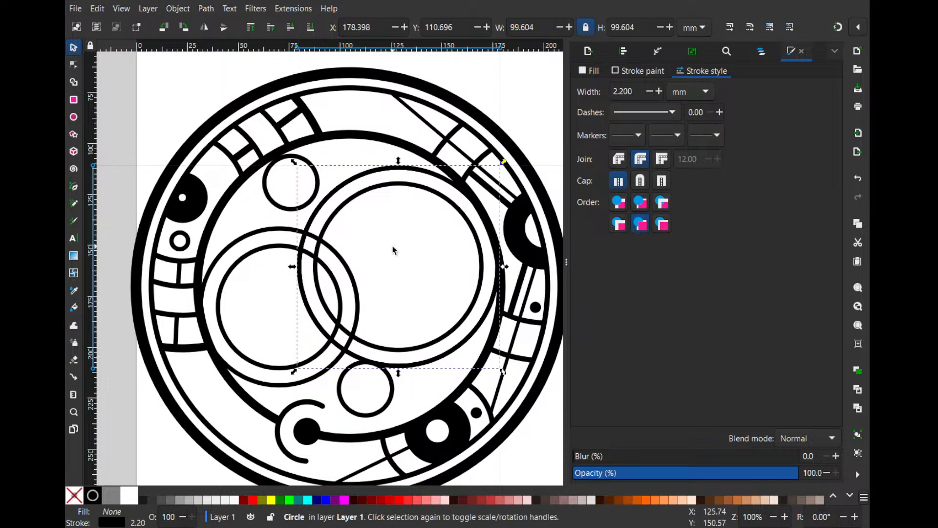
pyautogui.click(363, 264)
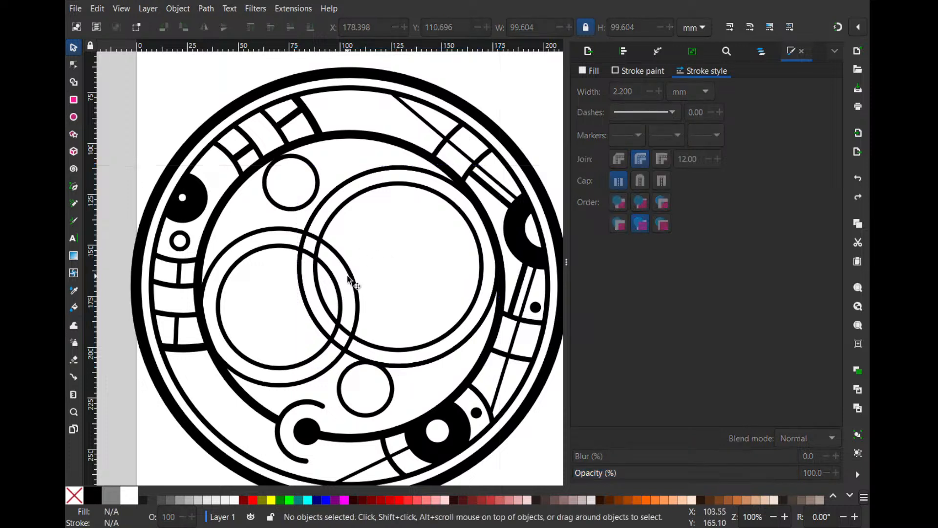
pyautogui.click(347, 275)
pyautogui.hotkey('ctrl', 'd')
pyautogui.keyDown('shift'); pyautogui.click(343, 212); pyautogui.keyUp('shift')
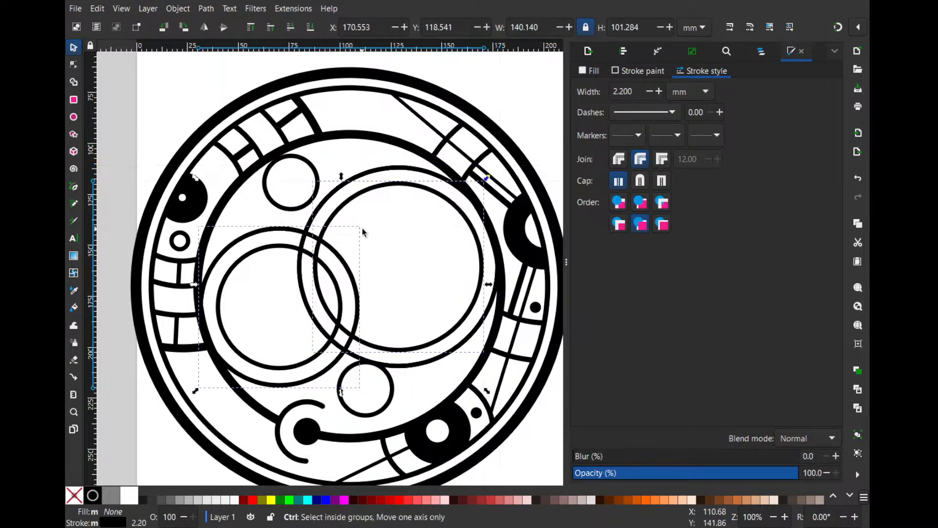
pyautogui.hotkey('ctrl', 'z')
# - Scale the two right-hand concentric circles down together to about 97 mm overall width
pyautogui.click(371, 246)
pyautogui.click(318, 212)
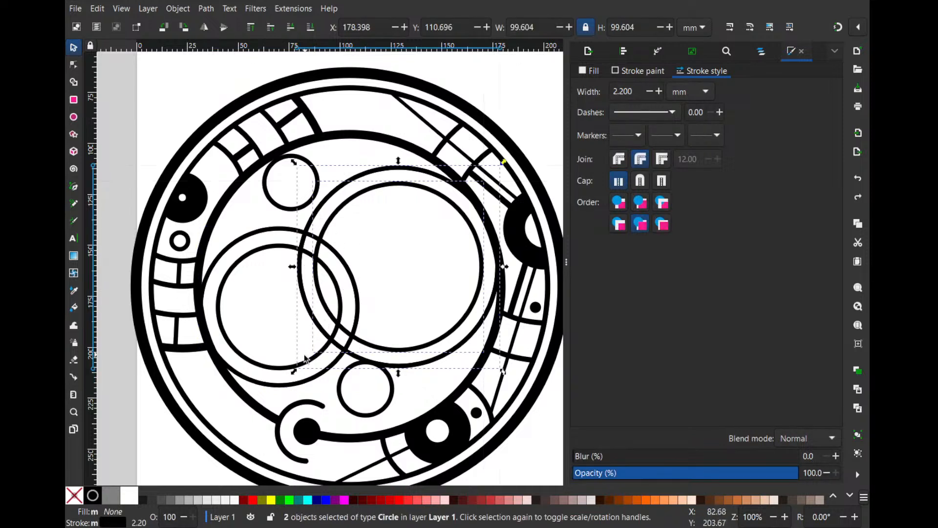
pyautogui.moveTo(294, 371); pyautogui.dragTo(302, 366)
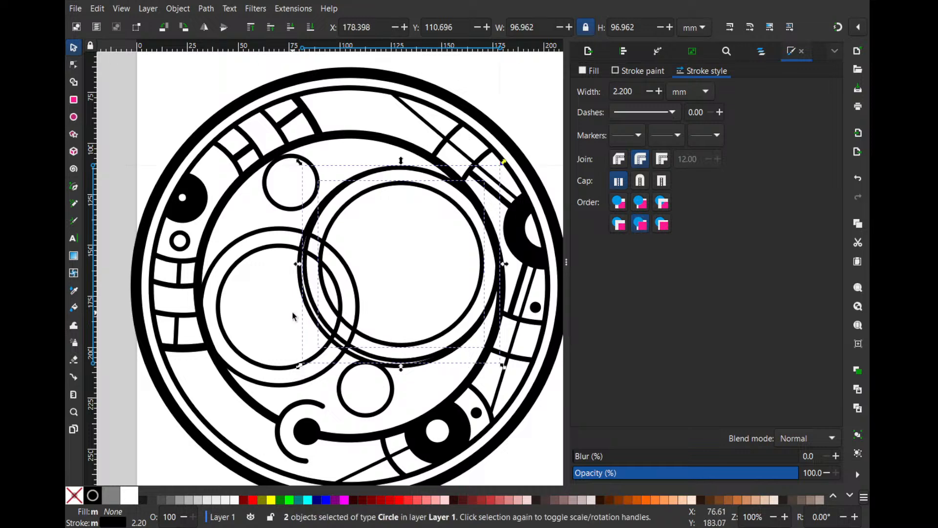
# - Delete the leftover 99.6 mm duplicate of the right-hand outer circle
pyautogui.click(294, 314)
pyautogui.click(311, 320)
pyautogui.moveTo(291, 334); pyautogui.dragTo(289, 334)
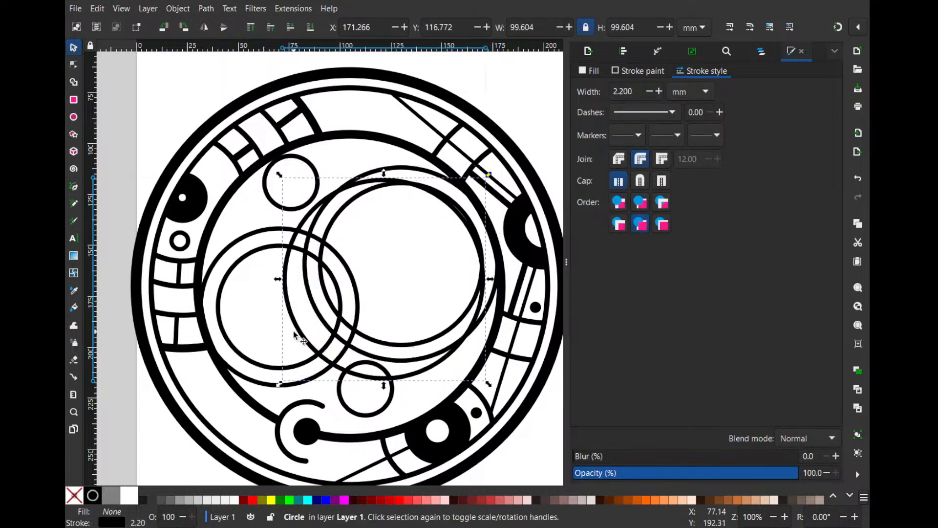
pyautogui.press('Delete')
# - Subtract the right-hand outer circle from the left-hand inner circle to trim its overlapping arc
pyautogui.click(323, 323)
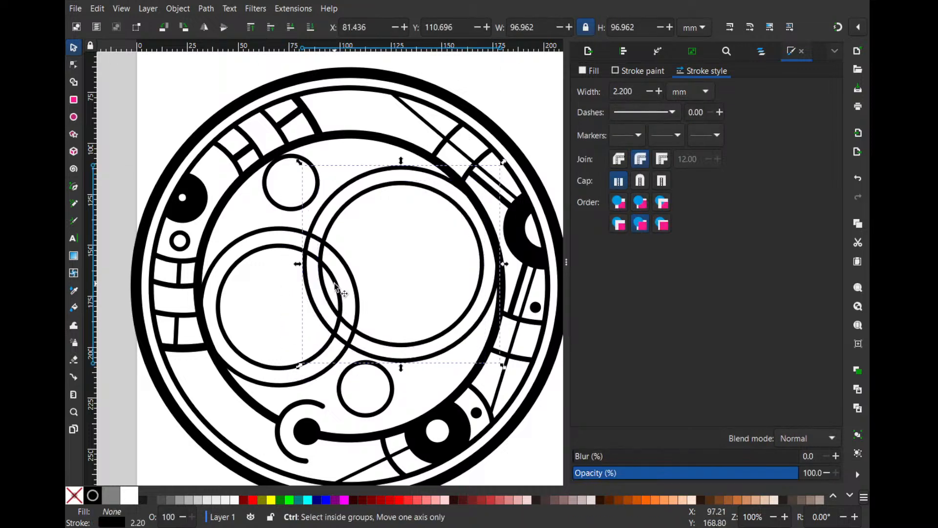
pyautogui.keyDown('ctrl'); pyautogui.click(335, 283); pyautogui.keyUp('ctrl')
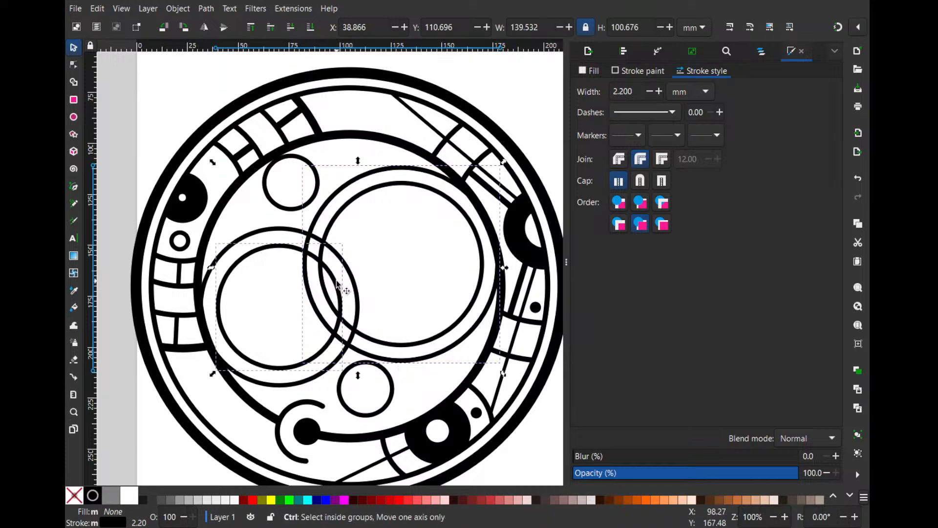
pyautogui.press('Escape')
# - Place two circles over the left-hand rings, one across their lower edge and one about 29.7 mm wide across their upper-left edge
pyautogui.moveTo(345, 370); pyautogui.dragTo(255, 353)
pyautogui.moveTo(308, 341); pyautogui.dragTo(271, 242)
pyautogui.moveTo(266, 250); pyautogui.dragTo(282, 228)
# - Place a copy of the 29.7 mm circle shrunk to about 13.3 mm atop the left-hand outer ring, and nudge the original down-left
pyautogui.moveTo(275, 265); pyautogui.dragTo(293, 234)
pyautogui.press('space')
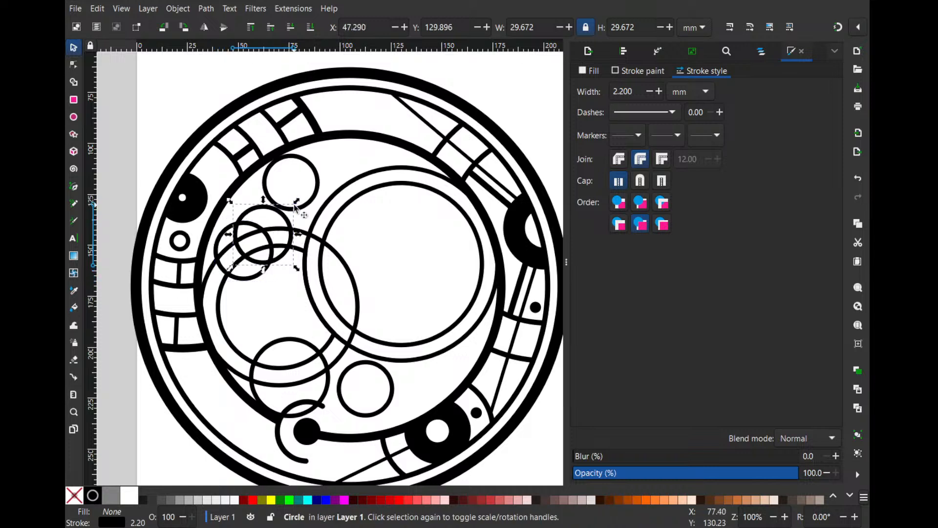
pyautogui.moveTo(297, 202); pyautogui.dragTo(307, 218)
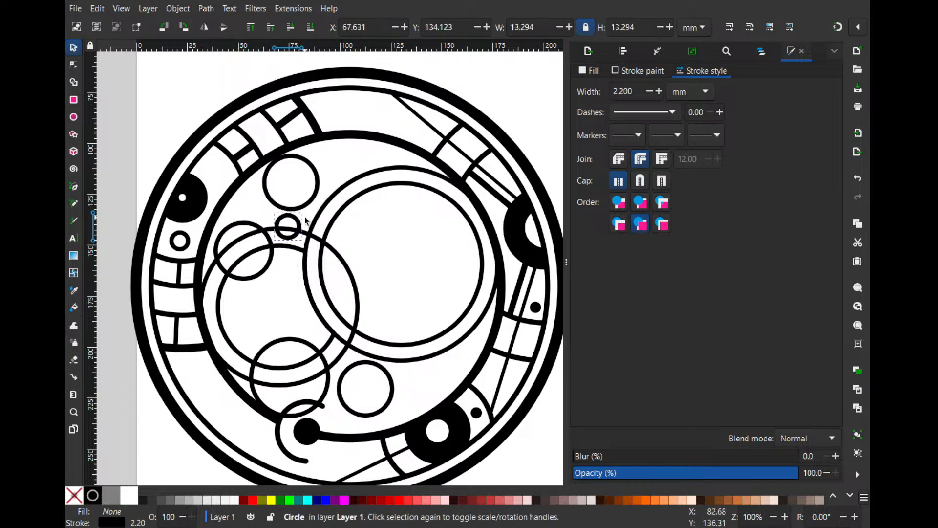
pyautogui.moveTo(269, 269); pyautogui.dragTo(267, 274)
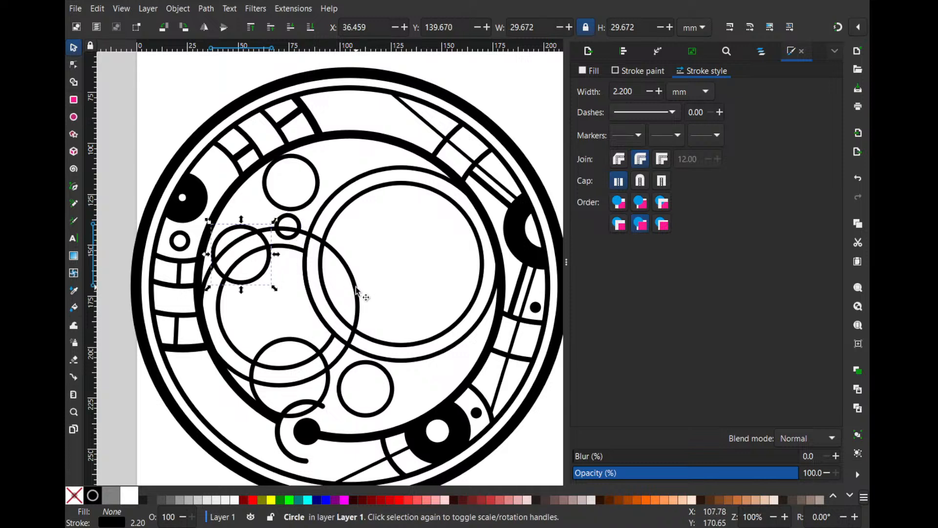
# - Nudge the lower circle, the upper-left circle and the small 13.3 mm circle along the left-hand outer ring
pyautogui.click(356, 289)
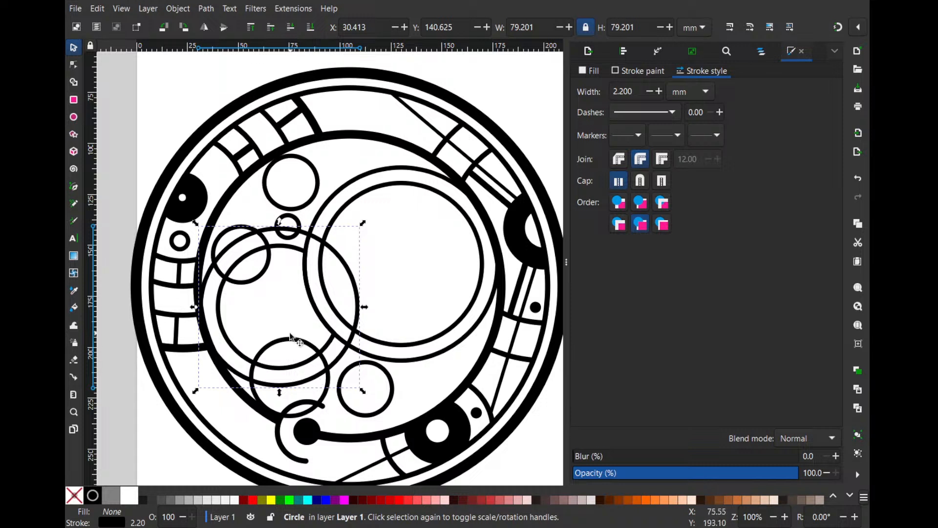
pyautogui.moveTo(291, 365); pyautogui.dragTo(286, 366)
pyautogui.moveTo(256, 273); pyautogui.dragTo(263, 272)
pyautogui.moveTo(291, 221); pyautogui.dragTo(290, 224)
# - Enlarge the top circle across the right-hand ring's upper-left edge and place a circle about 13 mm wide inside it
pyautogui.moveTo(313, 189); pyautogui.dragTo(322, 193)
pyautogui.moveTo(327, 155)
pyautogui.mouseDown()
pyautogui.moveTo(342, 140)
pyautogui.moveTo(362, 172)
pyautogui.moveTo(367, 139)
pyautogui.moveTo(361, 163)
pyautogui.moveTo(360, 151)
pyautogui.moveTo(338, 172)
pyautogui.moveTo(338, 153)
pyautogui.moveTo(326, 174)
pyautogui.mouseUp()
pyautogui.hotkey('ctrl', 'd')
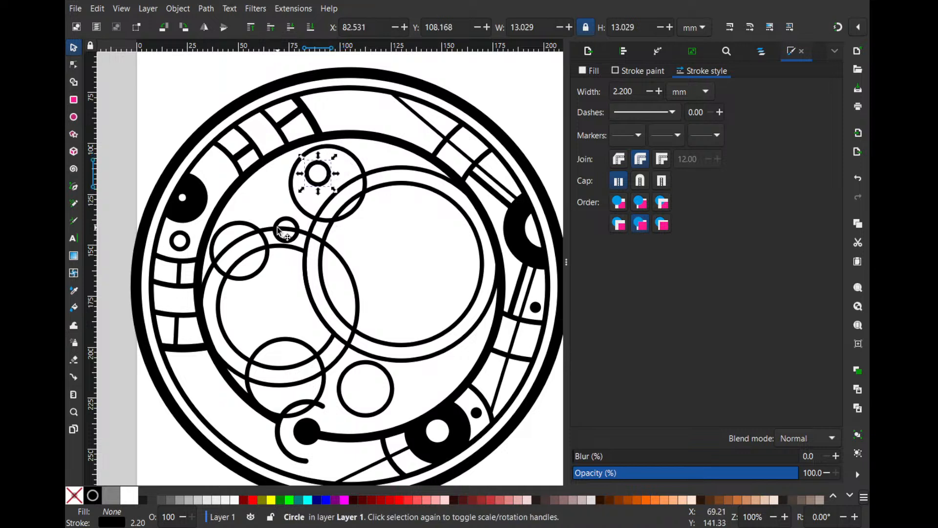
pyautogui.click(278, 231)
pyautogui.moveTo(278, 234); pyautogui.dragTo(405, 421)
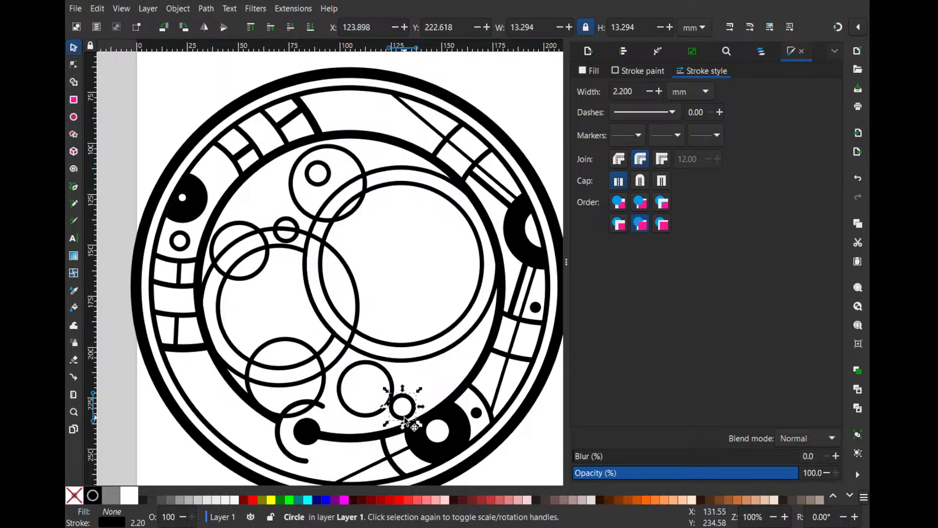
pyautogui.hotkey('ctrl', 'z')
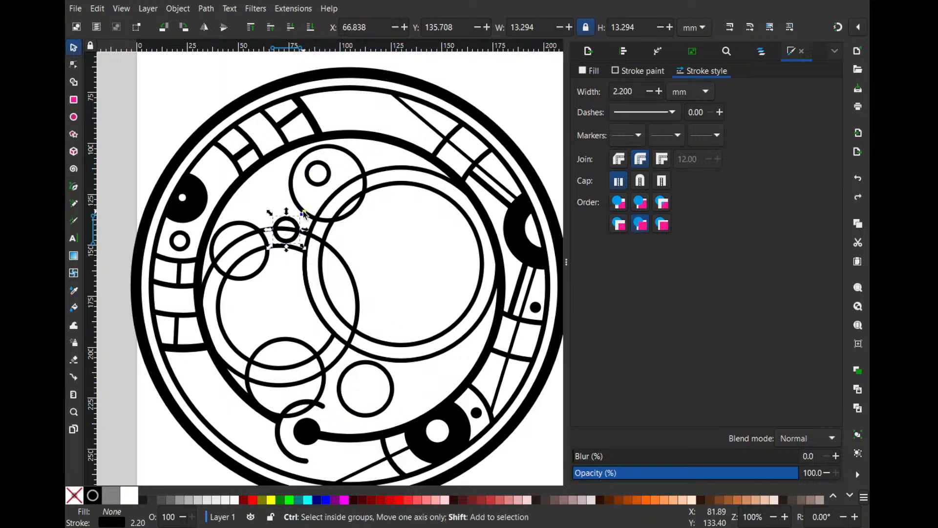
pyautogui.moveTo(303, 211); pyautogui.dragTo(401, 394)
pyautogui.hotkey('ctrl', 'z')
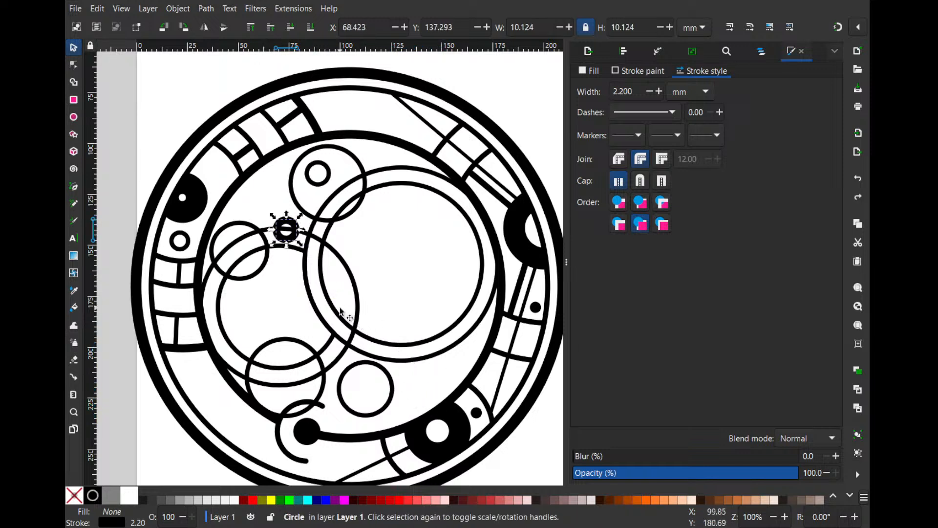
# - Place a copy of the small 13.3 mm circle beside the lone circle near the inner ring's lower edge
pyautogui.click(230, 194)
pyautogui.click(279, 219)
pyautogui.moveTo(279, 218); pyautogui.dragTo(414, 400)
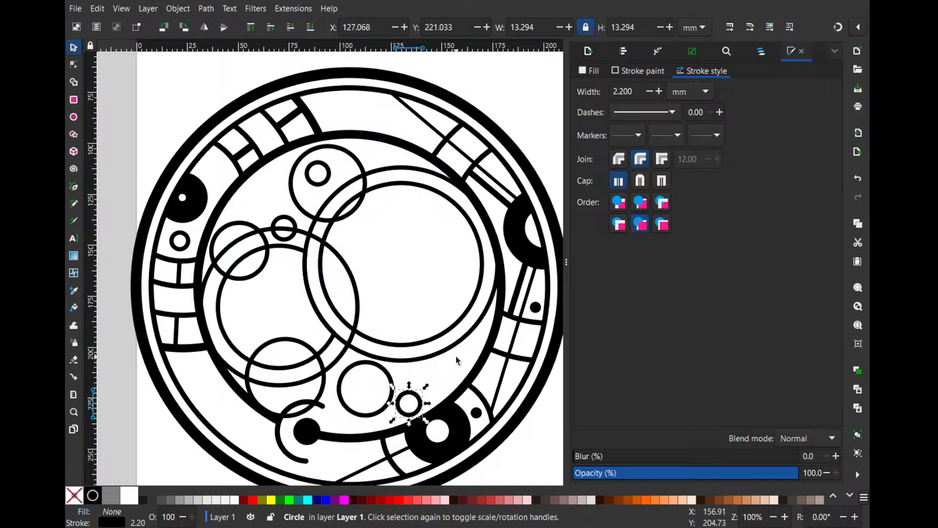
pyautogui.click(389, 378)
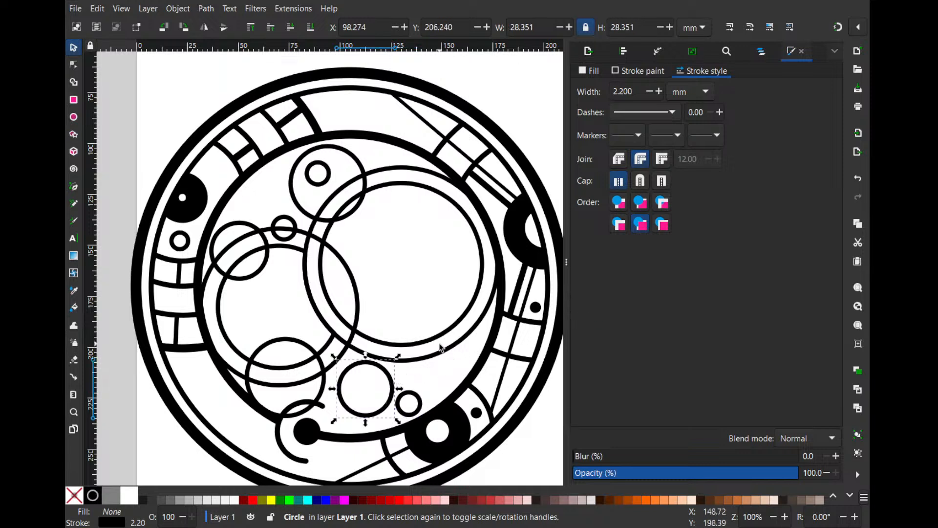
pyautogui.click(347, 290)
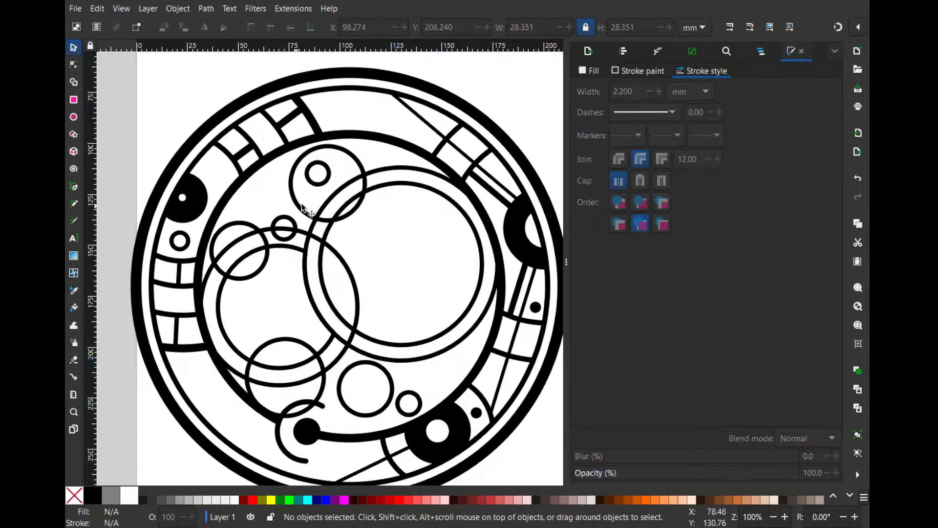
# - Place a concentric pair and a circle about 28.1 mm wide below it inside the right-hand ring, plus a circle across its right edge
pyautogui.click(391, 337)
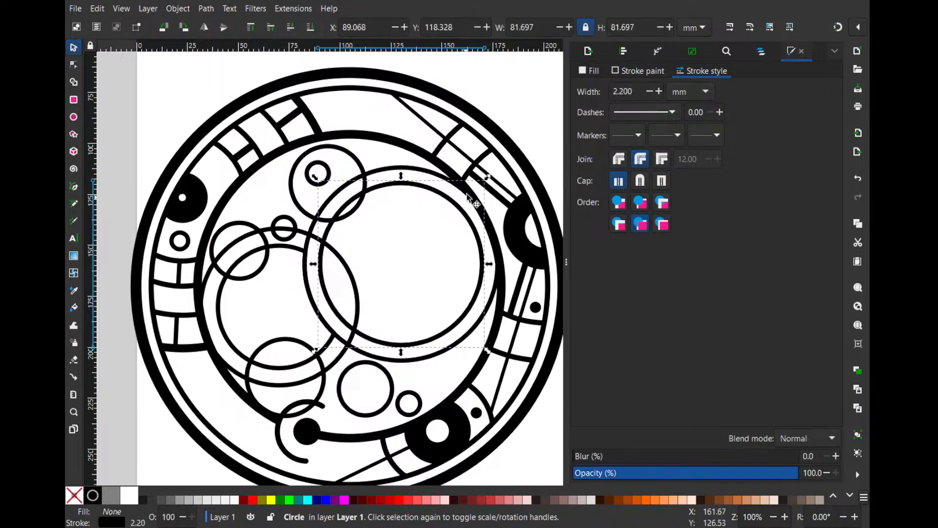
pyautogui.moveTo(485, 181)
pyautogui.mouseDown()
pyautogui.moveTo(424, 240)
pyautogui.moveTo(436, 309)
pyautogui.moveTo(451, 223)
pyautogui.moveTo(448, 230)
pyautogui.moveTo(472, 190)
pyautogui.mouseUp()
pyautogui.press('space')
pyautogui.moveTo(463, 224)
pyautogui.mouseDown()
pyautogui.moveTo(525, 269)
pyautogui.moveTo(452, 217)
pyautogui.mouseUp()
pyautogui.press('space')
pyautogui.moveTo(458, 183); pyautogui.dragTo(424, 217)
pyautogui.click(415, 295)
pyautogui.moveTo(390, 293)
pyautogui.mouseDown()
pyautogui.moveTo(376, 277)
pyautogui.moveTo(388, 294)
pyautogui.mouseUp()
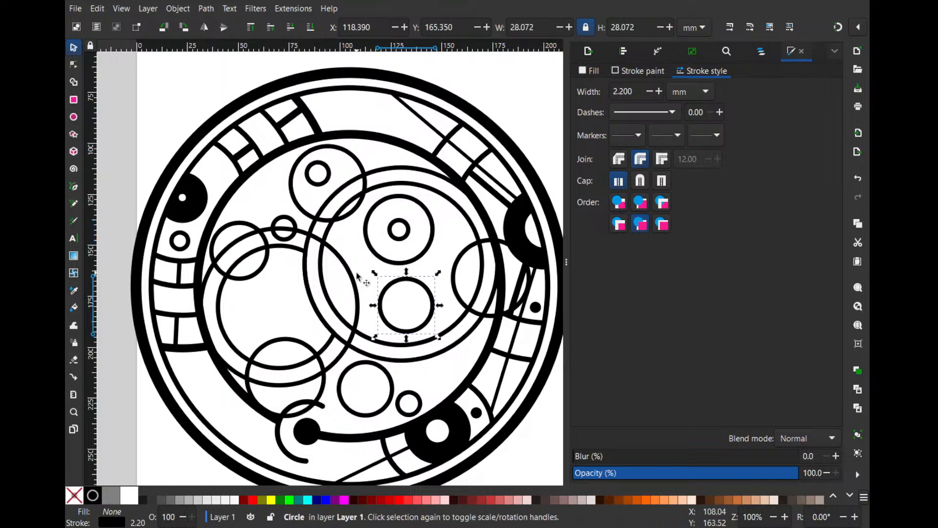
# - Place a copy of the concentric pair's small circle, about 11.4 mm wide, where the left-hand and right-hand rings overlap
pyautogui.click(410, 237)
pyautogui.moveTo(409, 237); pyautogui.dragTo(341, 293)
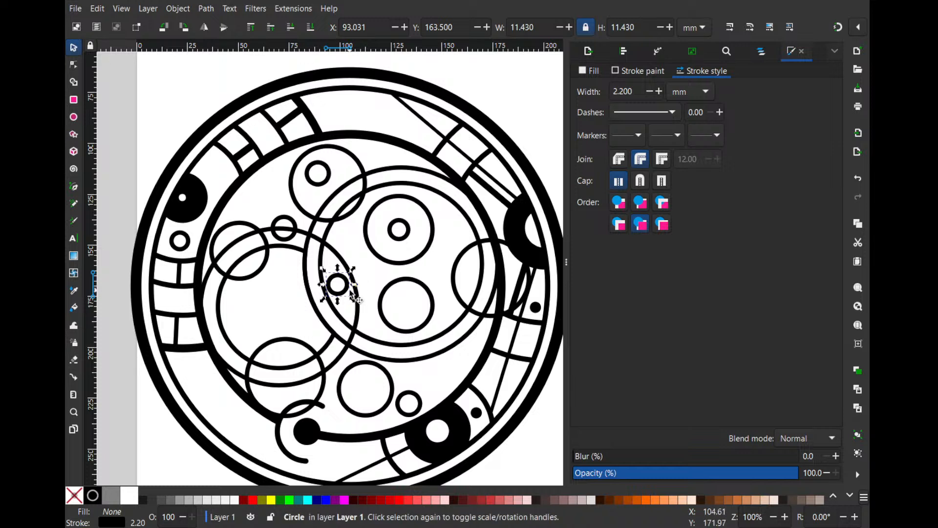
pyautogui.moveTo(346, 292)
pyautogui.mouseDown()
pyautogui.moveTo(341, 318)
pyautogui.moveTo(332, 298)
pyautogui.moveTo(376, 346)
pyautogui.moveTo(356, 337)
pyautogui.moveTo(335, 301)
pyautogui.mouseUp()
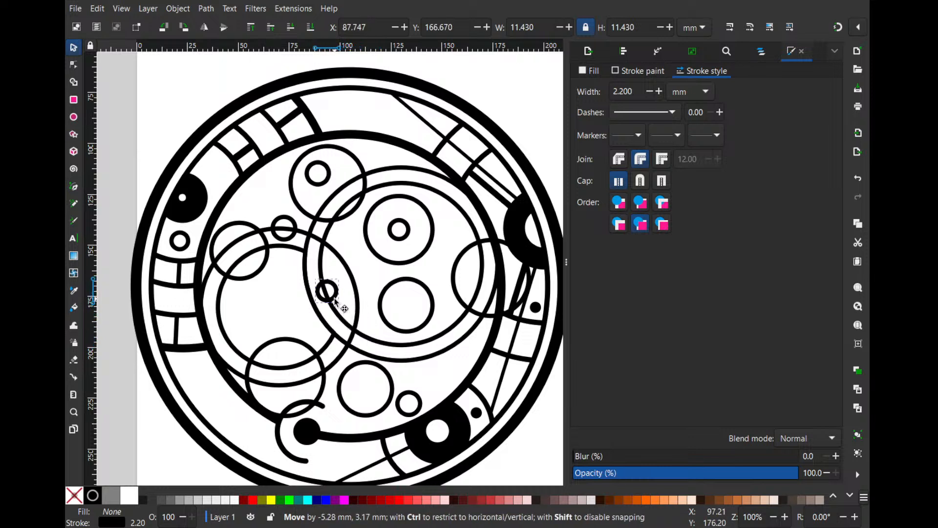
pyautogui.moveTo(335, 301); pyautogui.dragTo(335, 301)
# - Shrink the right-hand inner circle to about 78.5 mm and reposition the 11.4 mm circle on its lower-left edge
pyautogui.click(464, 209)
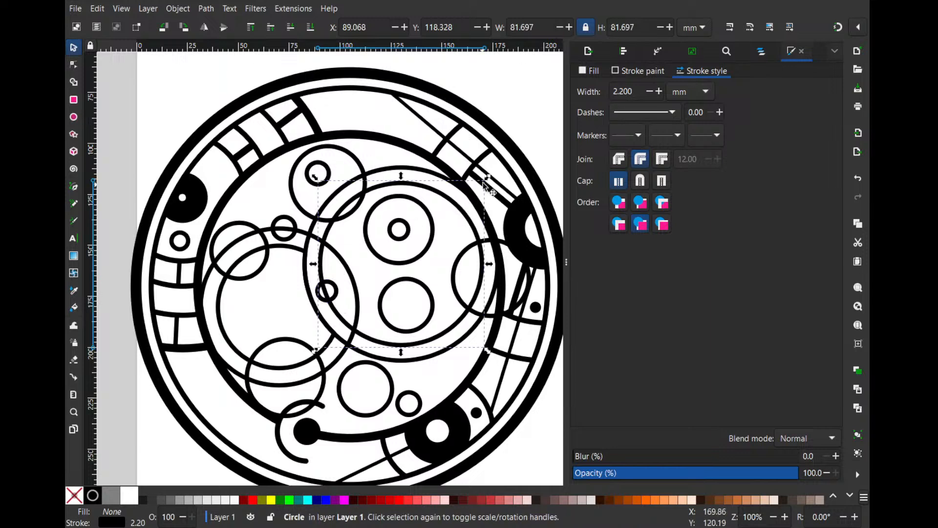
pyautogui.moveTo(487, 178); pyautogui.dragTo(484, 182)
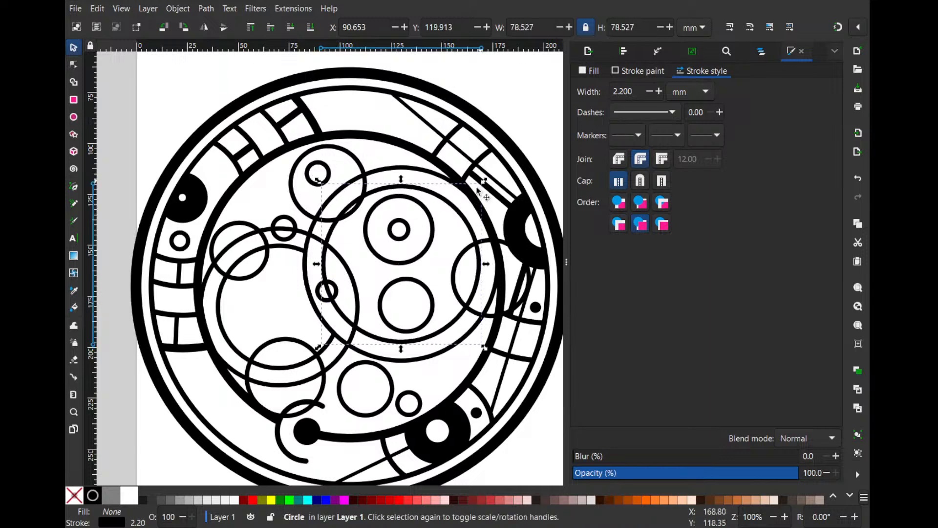
pyautogui.keyDown('ctrl'); pyautogui.scroll(1, 313, 308); pyautogui.keyUp('ctrl')
pyautogui.click(327, 295)
pyautogui.moveTo(327, 294); pyautogui.dragTo(352, 297)
# - Rotate the whole circular design slightly counterclockwise, leaving the title text out of the selection
pyautogui.keyDown('ctrl'); pyautogui.scroll(-3, 352, 296); pyautogui.keyUp('ctrl')
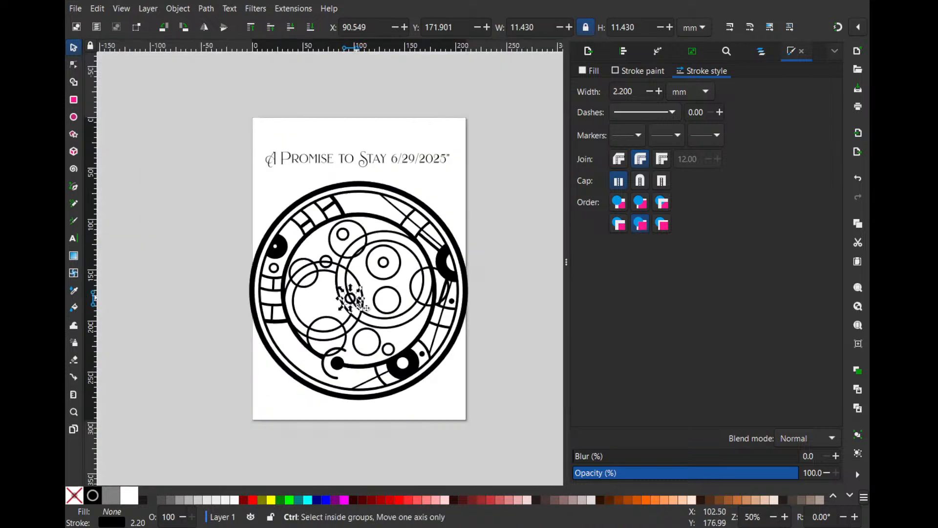
pyautogui.moveTo(508, 412); pyautogui.dragTo(204, 161)
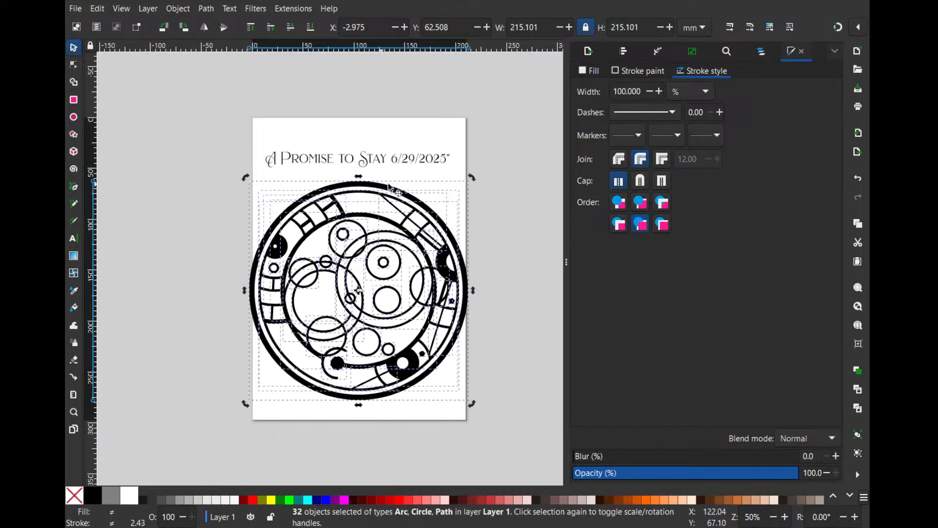
pyautogui.moveTo(480, 187); pyautogui.dragTo(448, 151)
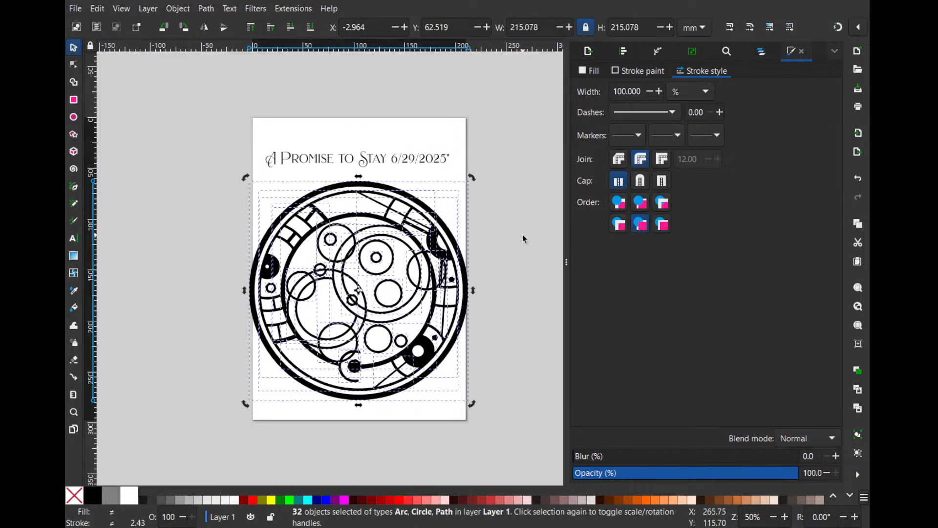
pyautogui.click(523, 233)
# - Place a circle about 30.5 mm wide across the two rings' upper overlap and nudge the 28.1 mm circle inside the right-hand ring
pyautogui.scroll(2, 374, 285)
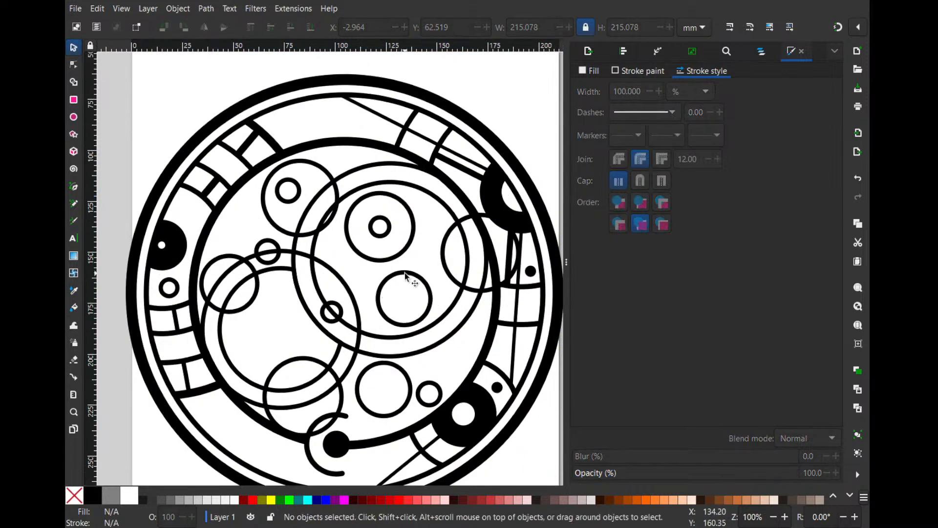
pyautogui.moveTo(399, 276); pyautogui.dragTo(377, 273)
pyautogui.moveTo(334, 305); pyautogui.dragTo(351, 220)
pyautogui.press('space')
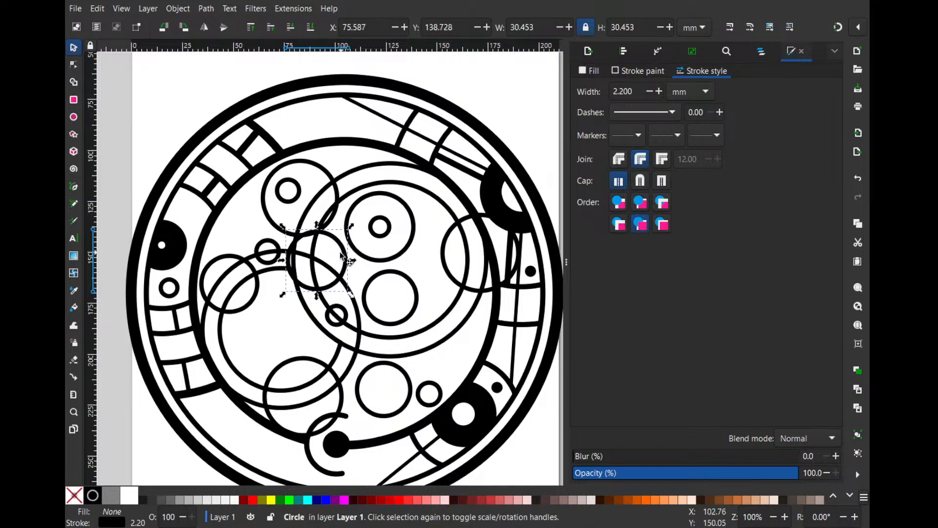
pyautogui.moveTo(340, 252); pyautogui.dragTo(330, 253)
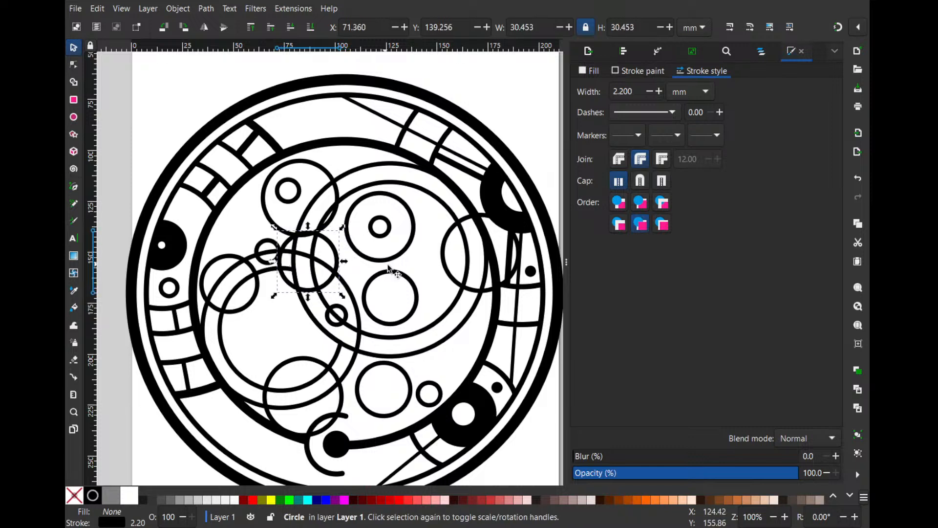
pyautogui.click(430, 311)
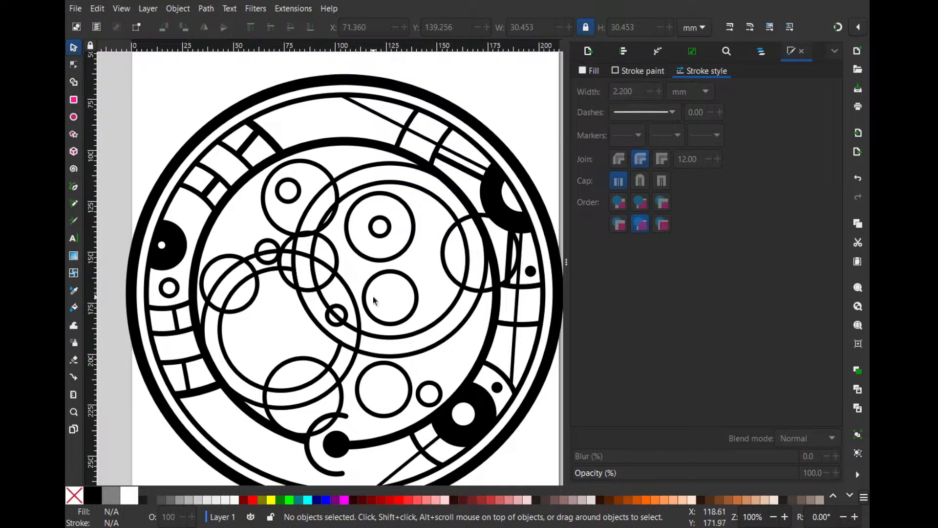
pyautogui.moveTo(405, 278); pyautogui.dragTo(414, 279)
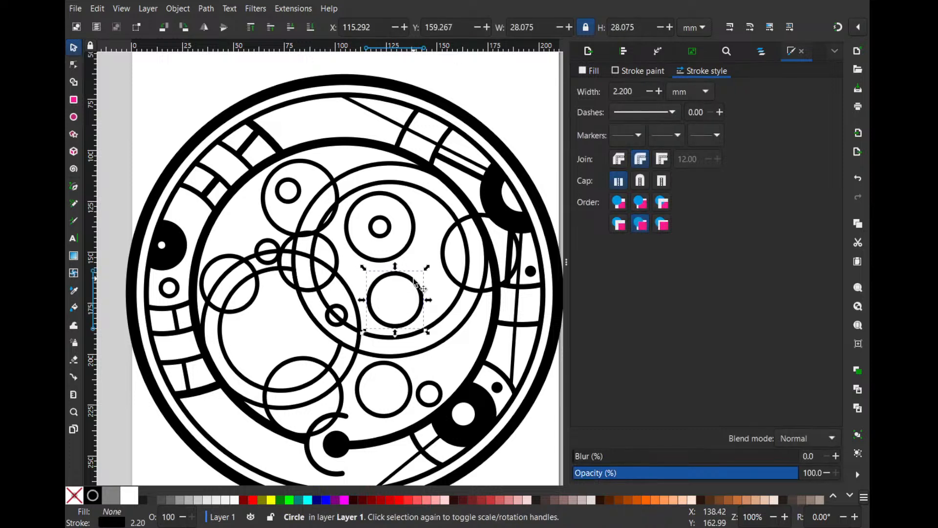
pyautogui.click(404, 238)
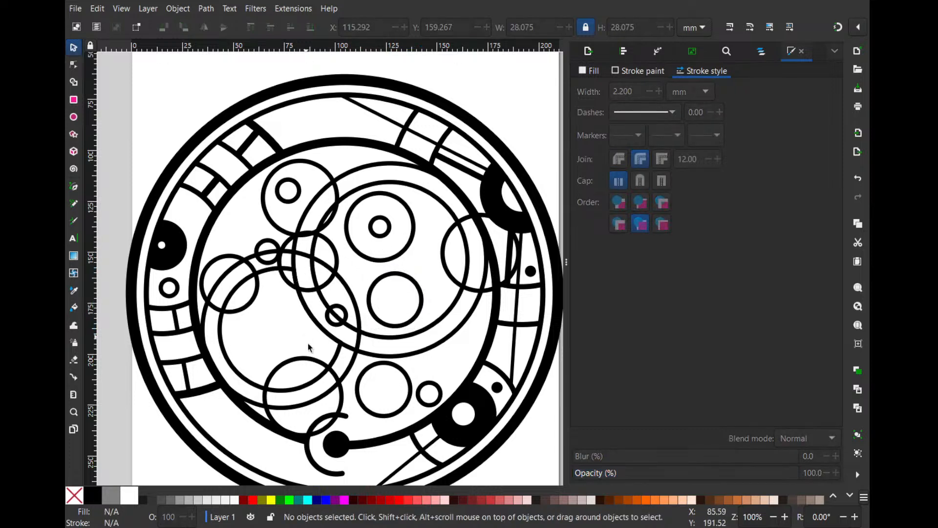
# - Subtract the lower overlapping circle from the left-hand inner shape to cut a curved notch in its bottom edge
pyautogui.click(315, 362)
pyautogui.keyDown('shift'); pyautogui.click(308, 382); pyautogui.keyUp('shift')
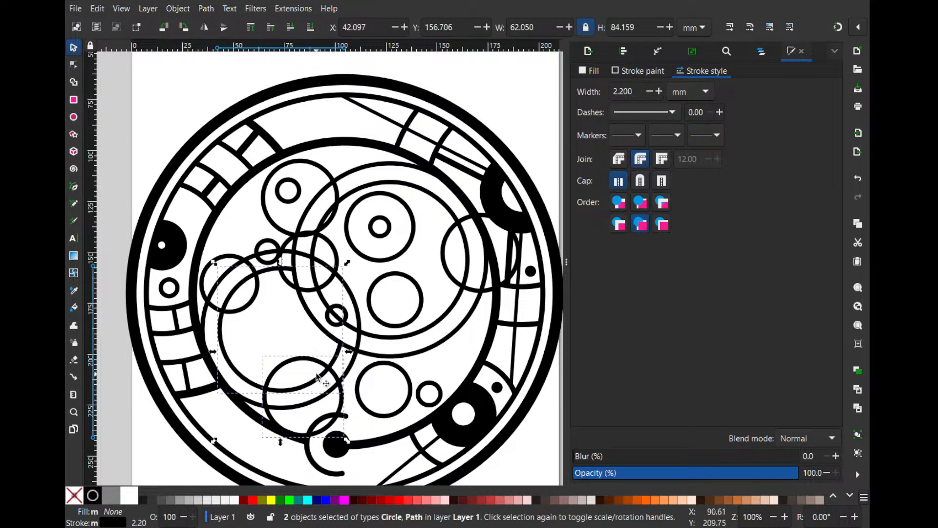
pyautogui.hotkey('ctrl', '-')
pyautogui.click(272, 333)
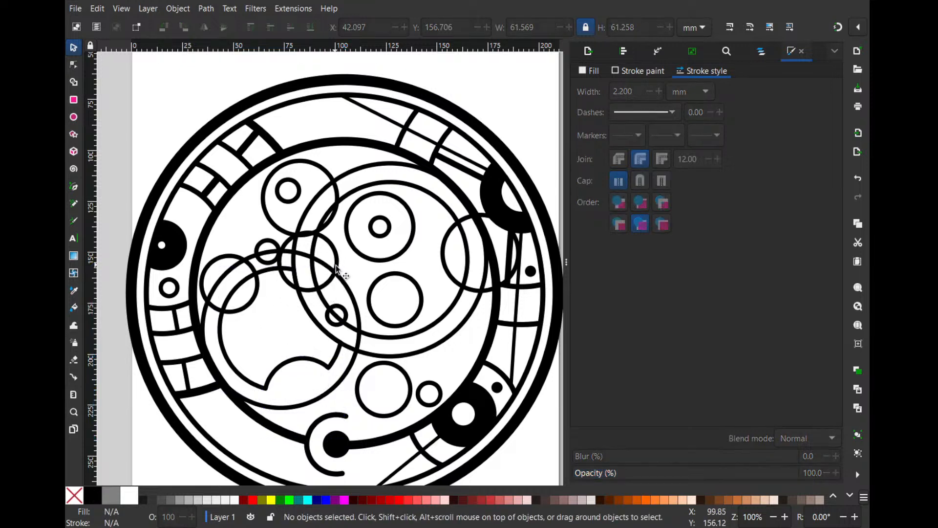
# - Open the left-hand outer circle into an arc running from the rings' upper overlap around the right side to the lower left
pyautogui.click(345, 289)
pyautogui.moveTo(365, 249); pyautogui.dragTo(368, 247)
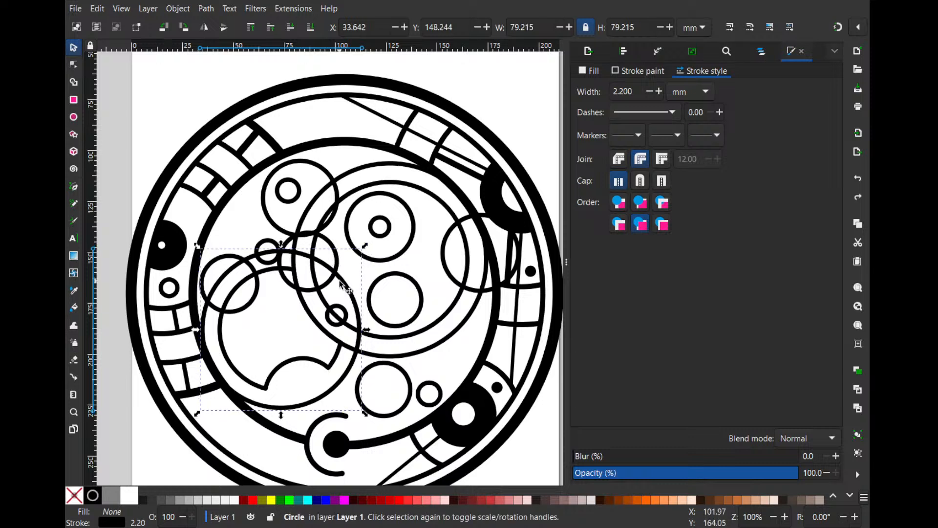
pyautogui.press('e')
pyautogui.moveTo(358, 312); pyautogui.dragTo(237, 395)
pyautogui.moveTo(357, 312); pyautogui.dragTo(340, 278)
# - Subtract a duplicate of the right-hand outer circle from the upper-left circle to trim its overlapping part
pyautogui.click(397, 355)
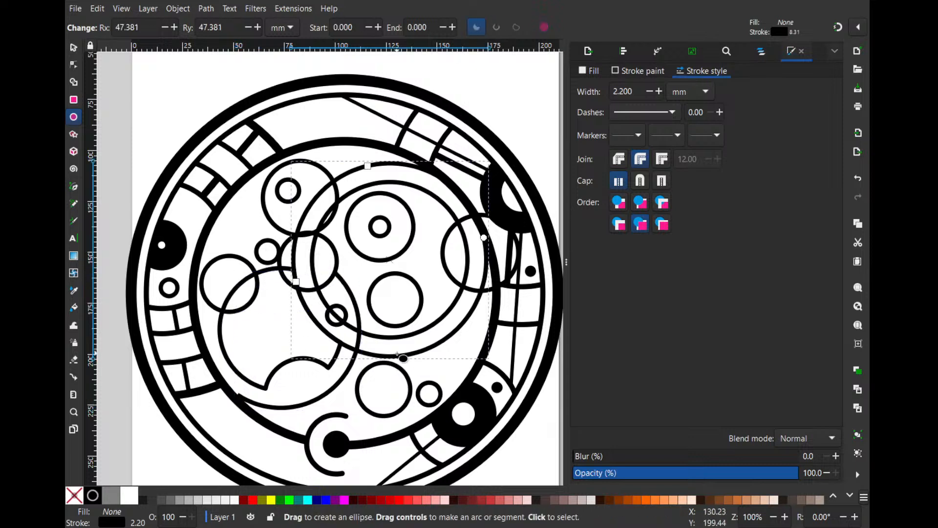
pyautogui.moveTo(484, 238); pyautogui.dragTo(292, 245)
pyautogui.hotkey('ctrl', 'z')
pyautogui.hotkey('ctrl', 'd')
pyautogui.keyDown('shift'); pyautogui.click(322, 166); pyautogui.keyUp('shift')
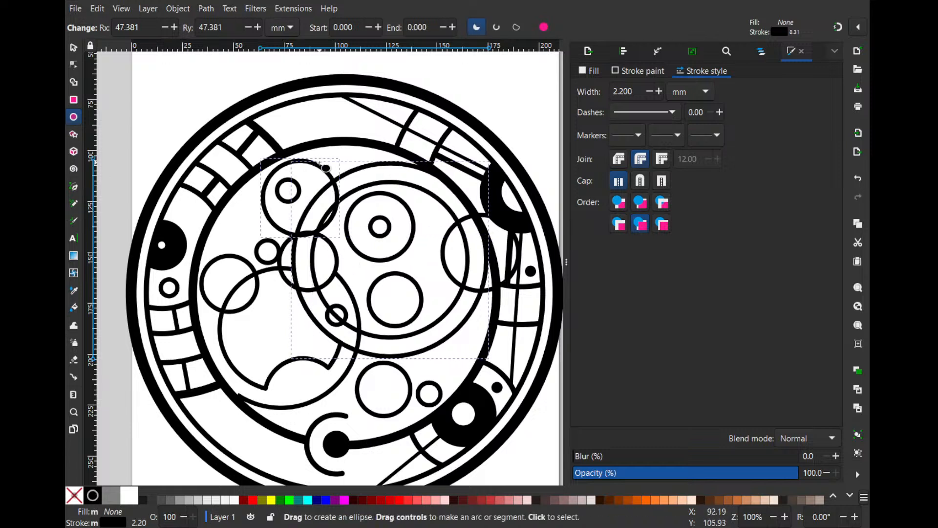
pyautogui.hotkey('ctrl', '-')
# - Open the right-hand outer circle into an arc starting at about 271.7° and ending at about 123.4°
pyautogui.click(419, 167)
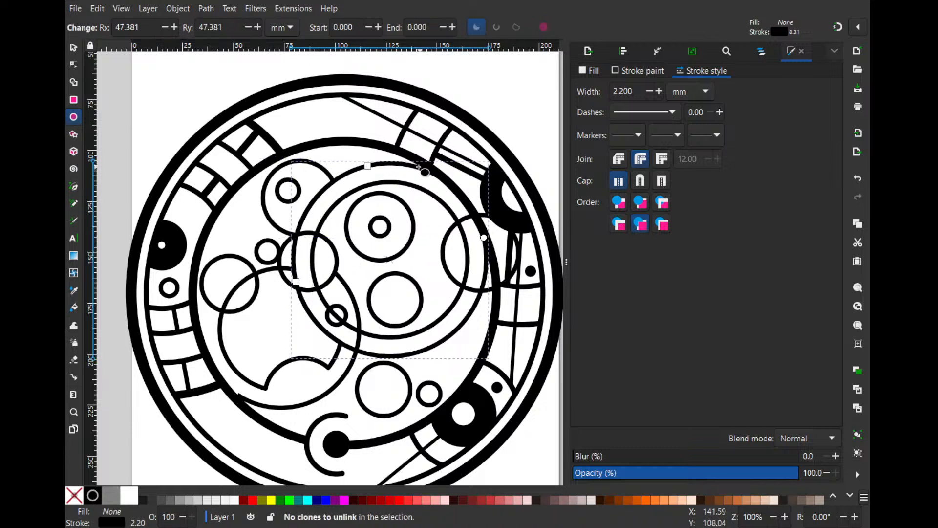
pyautogui.moveTo(482, 241); pyautogui.dragTo(368, 316)
pyautogui.moveTo(485, 238); pyautogui.dragTo(370, 165)
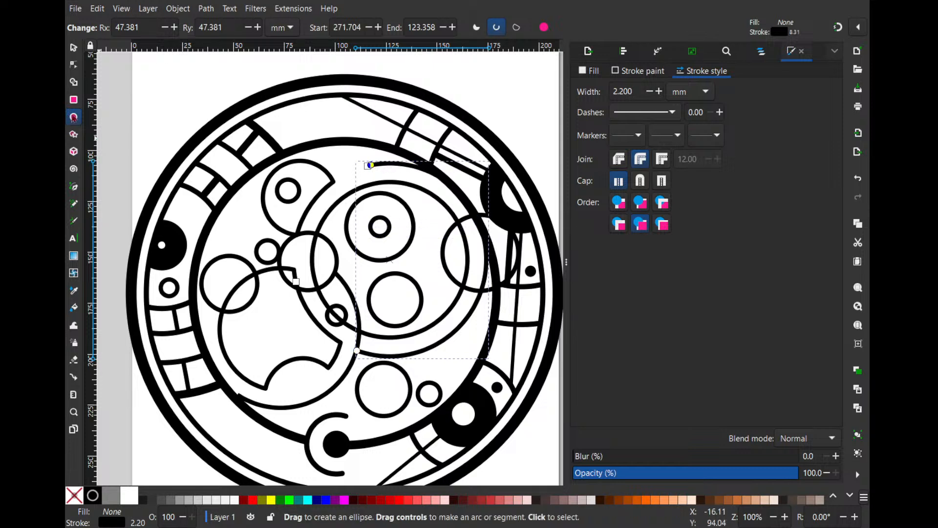
# - Draw a straight line about 140 mm long from the inner ring's top to the thick black circle at its lower right
pyautogui.click(73, 186)
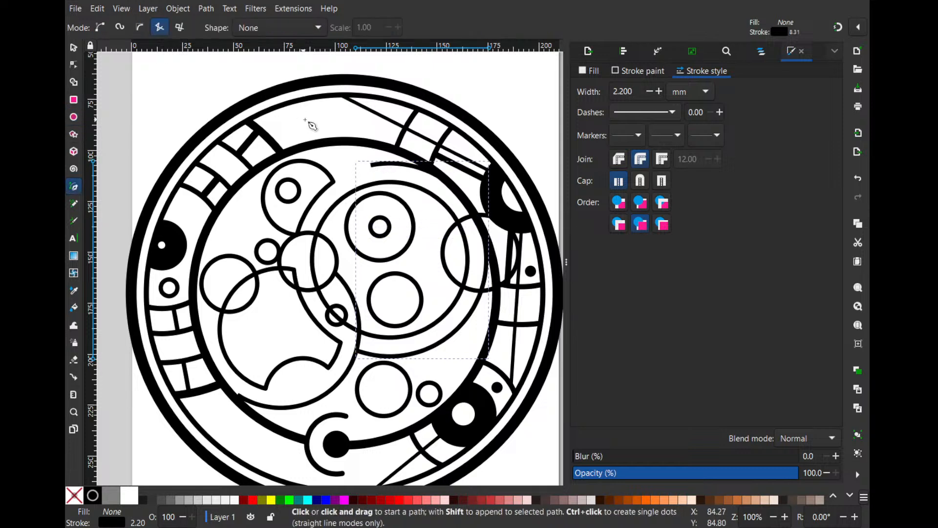
pyautogui.click(342, 142)
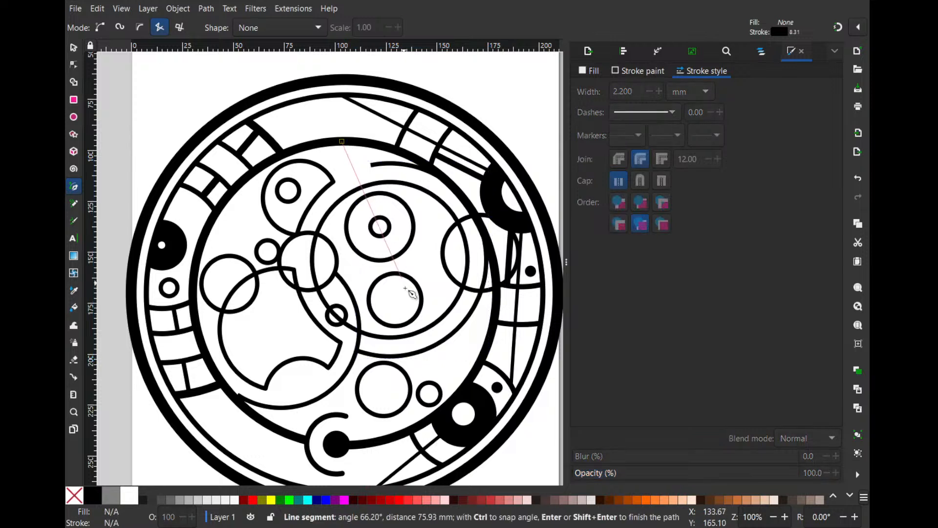
pyautogui.doubleClick(455, 402)
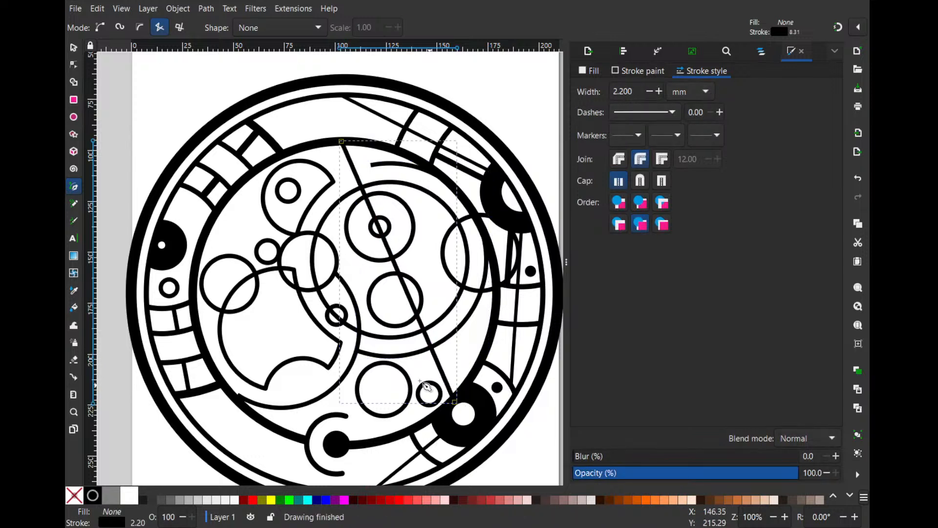
pyautogui.click(73, 47)
# - Shrink the lower circle inside the right-hand ring to about 24.6 mm and centre it on the diagonal line
pyautogui.scroll(2, 449, 265)
pyautogui.moveTo(391, 310); pyautogui.dragTo(421, 300)
pyautogui.moveTo(426, 268); pyautogui.dragTo(415, 300)
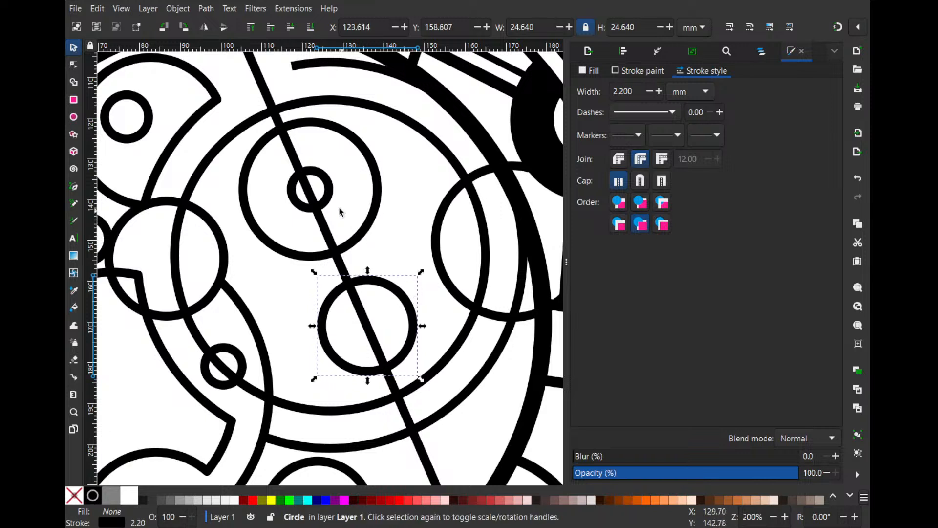
# - Shift the concentric circle pair inside the right-hand ring so that it is centred on the diagonal line
pyautogui.click(334, 186)
pyautogui.keyDown('shift'); pyautogui.click(374, 174); pyautogui.keyUp('shift')
pyautogui.moveTo(374, 175); pyautogui.dragTo(375, 180)
pyautogui.scroll(2, 365, 162)
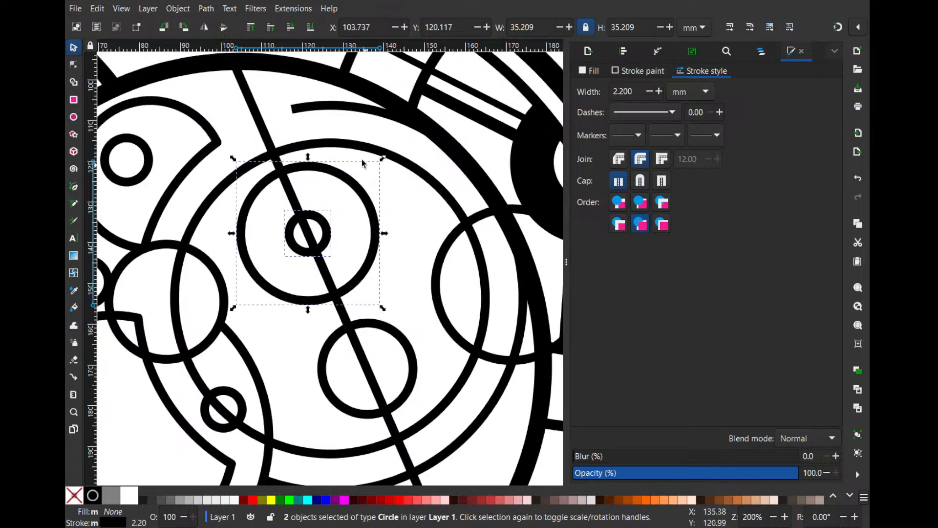
# - Extend the right-hand outer arc so that it starts at about 261.1°, reaching the diagonal line
pyautogui.doubleClick(317, 104)
pyautogui.moveTo(292, 109); pyautogui.dragTo(258, 120)
pyautogui.press('Escape')
pyautogui.scroll(-1, 424, 193)
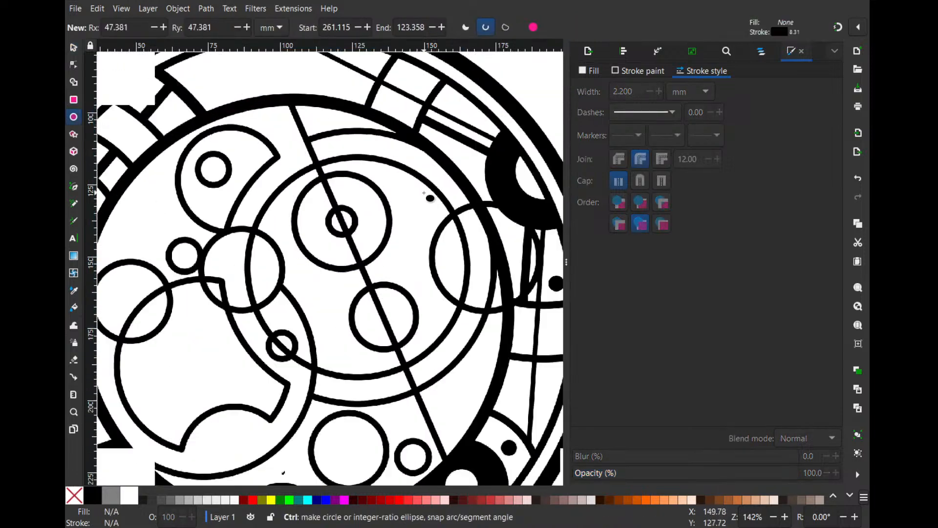
# - Subtract the overlapping circle on the right from the right-hand inner ring, leaving a concave notch
pyautogui.click(73, 47)
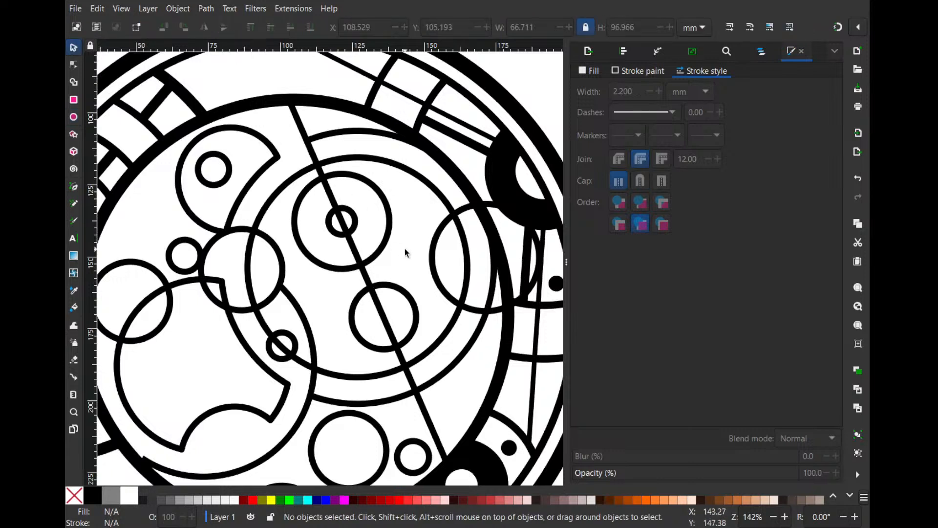
pyautogui.click(440, 267)
pyautogui.keyDown('shift'); pyautogui.click(464, 253); pyautogui.keyUp('shift')
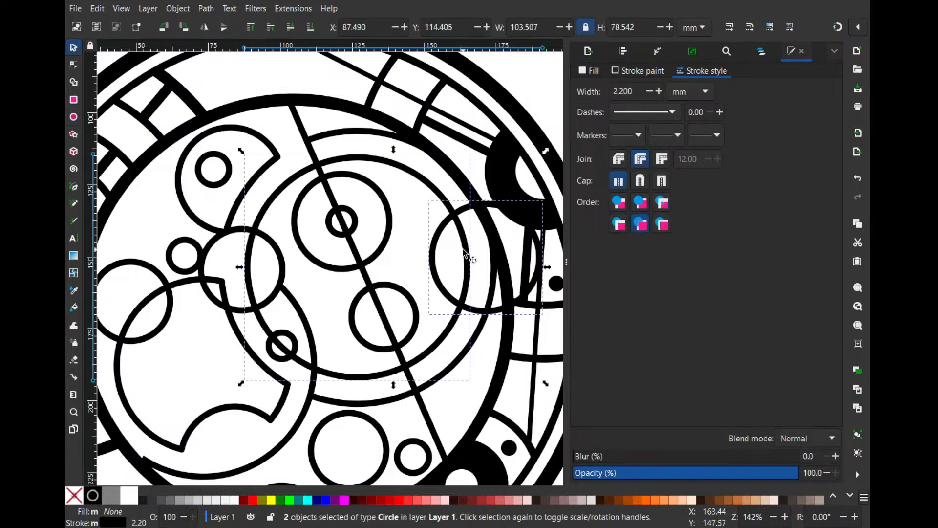
pyautogui.hotkey('ctrl', '-')
# - Duplicate the solid black dot from the outer band, shrink it to about 3.7 mm, and arrange three copies in a column inside the right-hand notch
pyautogui.click(554, 284)
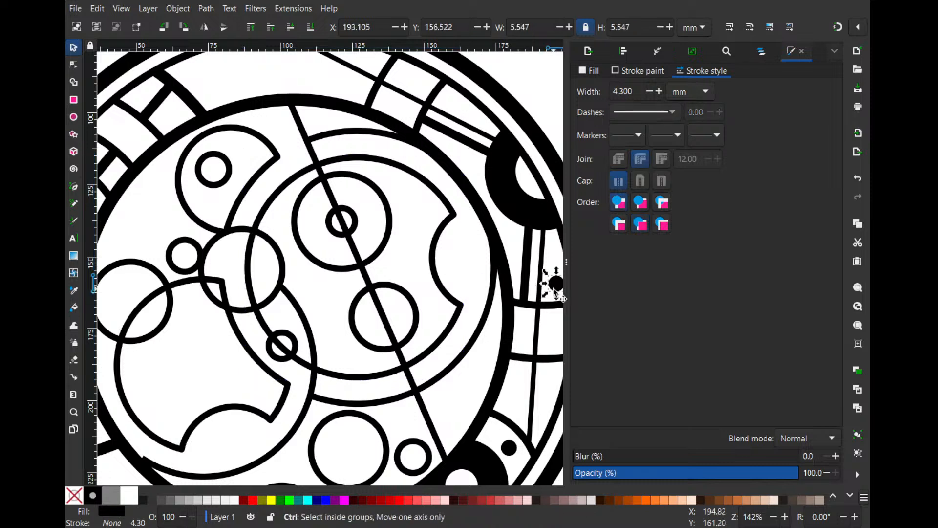
pyautogui.hotkey('ctrl', 'd')
pyautogui.moveTo(554, 284); pyautogui.dragTo(464, 231)
pyautogui.press('space')
pyautogui.press('space')
pyautogui.keyDown('shift'); pyautogui.click(466, 264); pyautogui.keyUp('shift')
pyautogui.keyDown('shift'); pyautogui.click(467, 282); pyautogui.keyUp('shift')
pyautogui.click(479, 268)
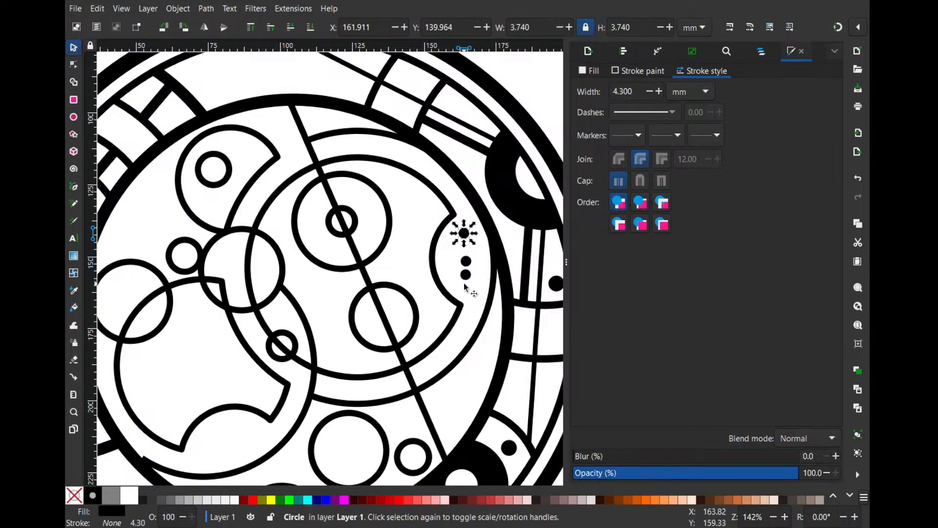
pyautogui.click(465, 273)
pyautogui.moveTo(465, 274); pyautogui.dragTo(456, 231)
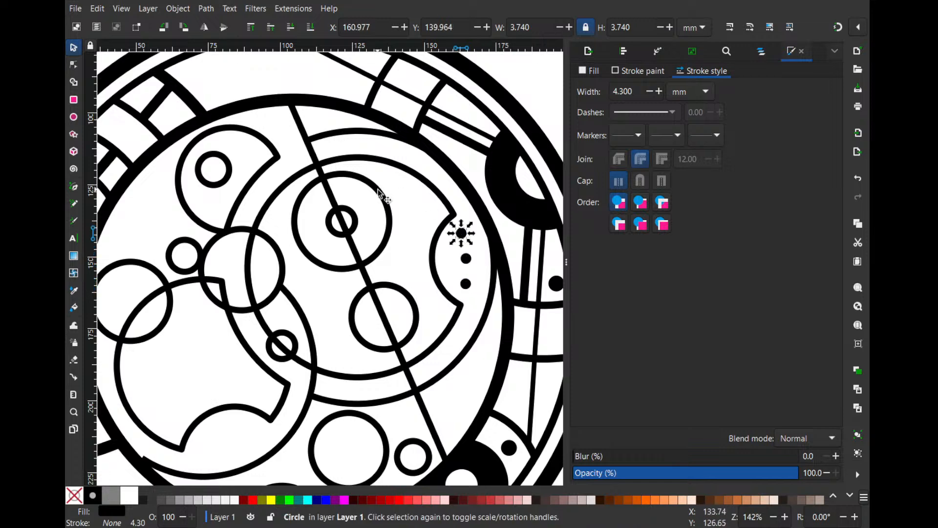
# - Set the stroke width of the arc around the right-hand ring to 4.2 mm
pyautogui.moveTo(378, 190); pyautogui.dragTo(402, 176)
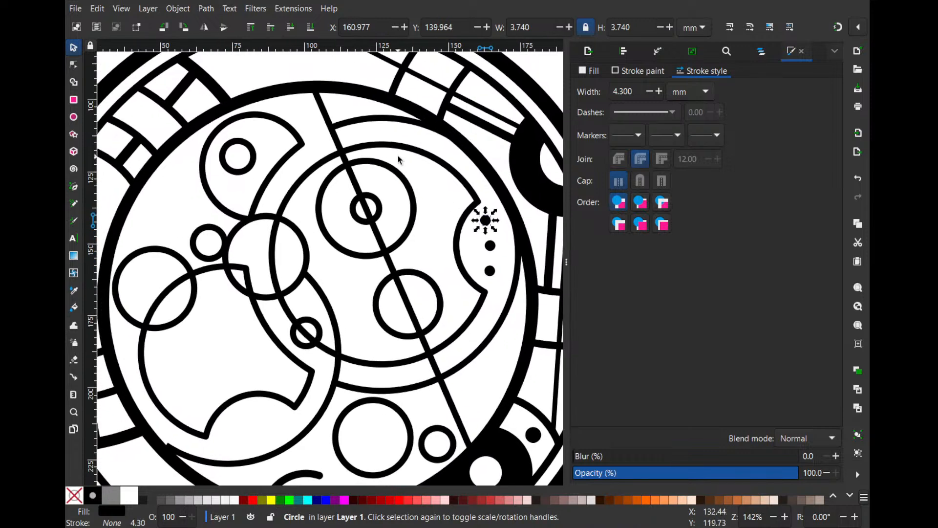
pyautogui.click(422, 125)
pyautogui.click(658, 94)
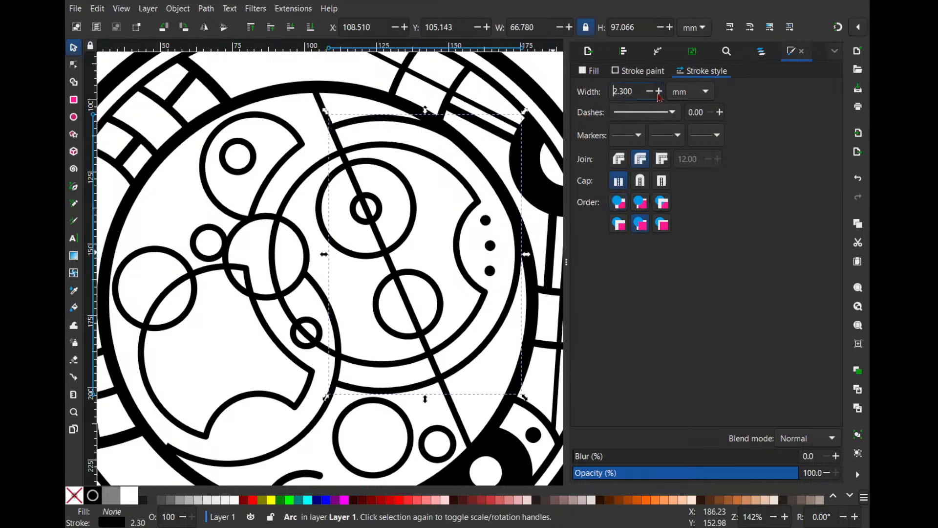
pyautogui.click(658, 93)
pyautogui.click(658, 94)
pyautogui.doubleClick(657, 94)
pyautogui.click(658, 94)
pyautogui.click(658, 94)
pyautogui.click(658, 94)
pyautogui.click(658, 94)
pyautogui.doubleClick(658, 94)
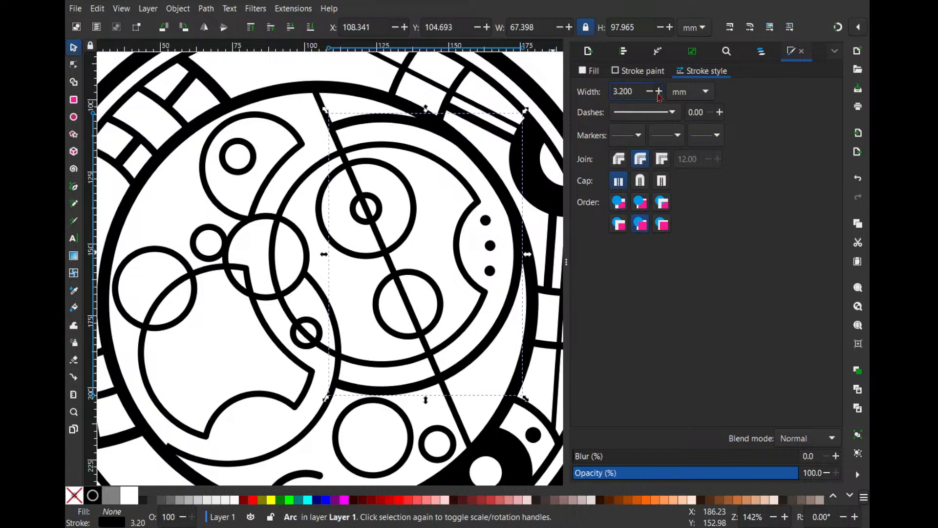
pyautogui.doubleClick(658, 95)
pyautogui.doubleClick(659, 95)
pyautogui.click(659, 95)
pyautogui.doubleClick(658, 95)
pyautogui.click(658, 95)
pyautogui.click(658, 94)
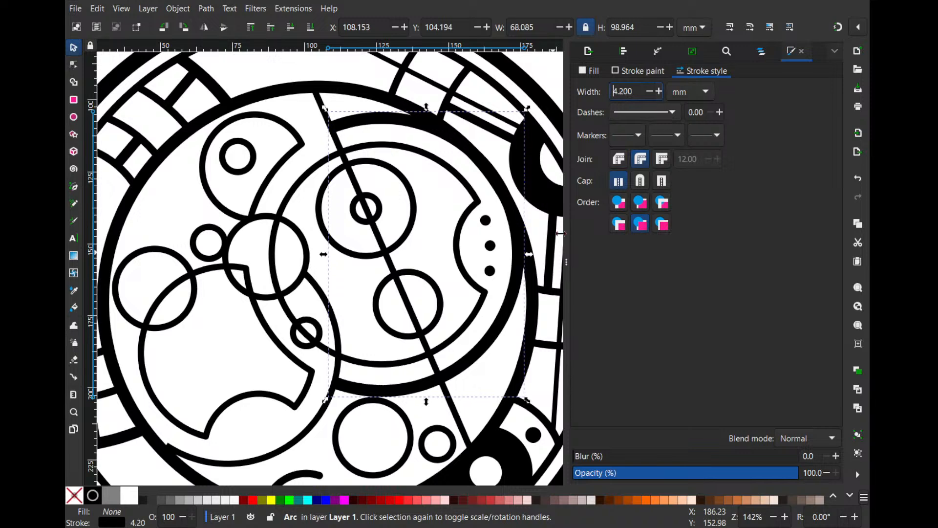
# - Move the large circle below the right-hand ring away from the thick arc and shrink the small circle beside it to about 10.7 mm
pyautogui.scroll(-4, 423, 336)
pyautogui.moveTo(402, 328)
pyautogui.mouseDown()
pyautogui.moveTo(398, 338)
pyautogui.moveTo(455, 337)
pyautogui.moveTo(446, 367)
pyautogui.moveTo(445, 351)
pyautogui.moveTo(394, 336)
pyautogui.mouseUp()
pyautogui.click(424, 352)
pyautogui.click(419, 331)
# - Cut the diagonal line at the small centre circle of the concentric pair and remove the piece inside that circle
pyautogui.moveTo(345, 254); pyautogui.dragTo(345, 296)
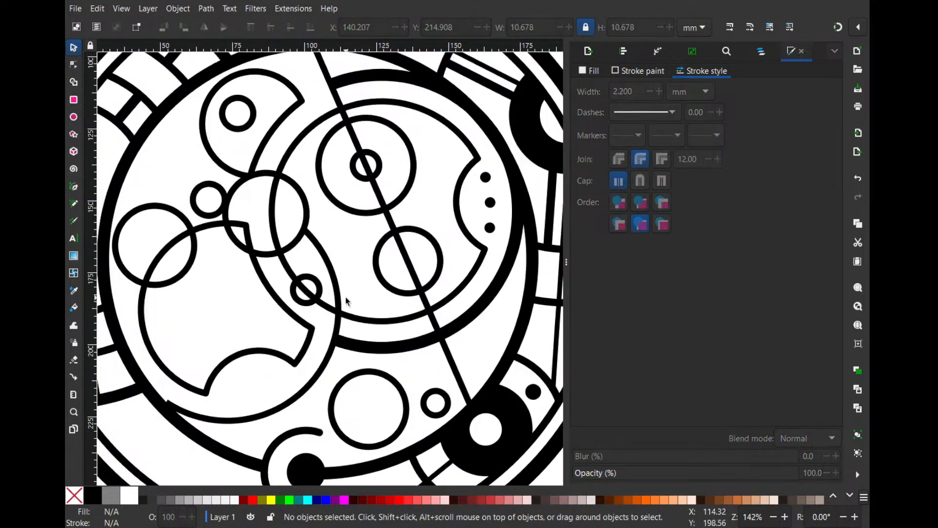
pyautogui.moveTo(272, 293); pyautogui.dragTo(327, 301)
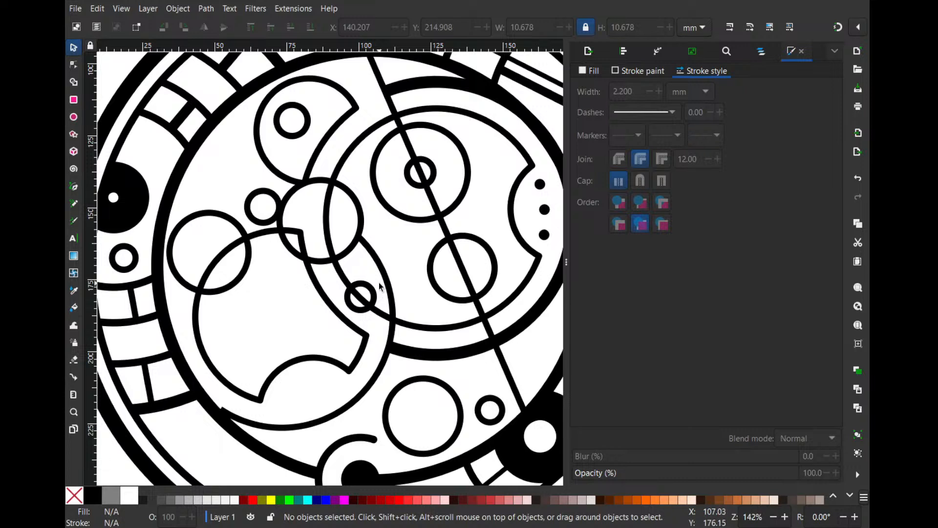
pyautogui.click(435, 167)
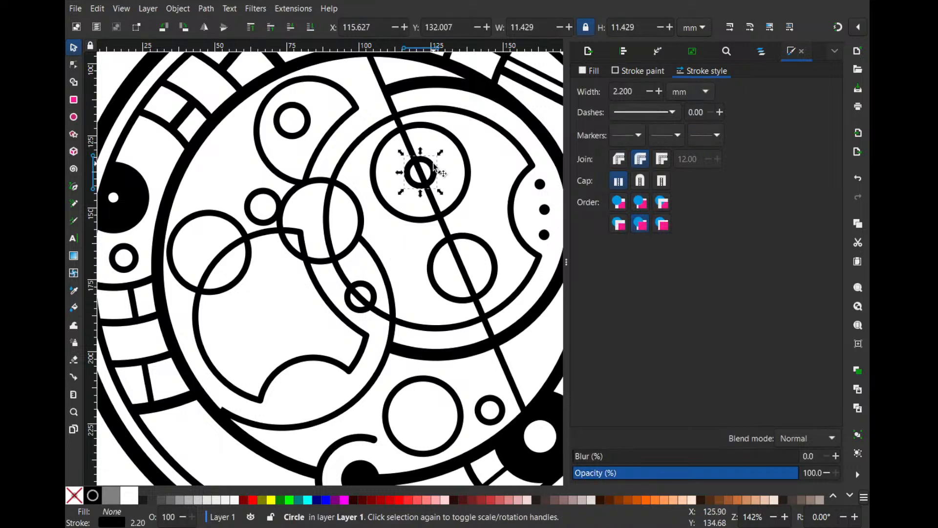
pyautogui.click(448, 145)
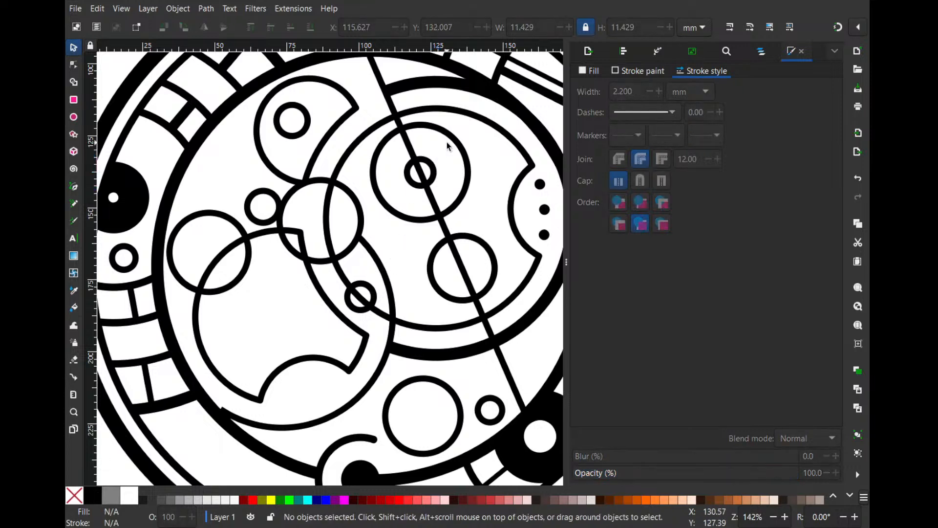
pyautogui.click(434, 167)
pyautogui.keyDown('shift'); pyautogui.click(460, 238); pyautogui.keyUp('shift')
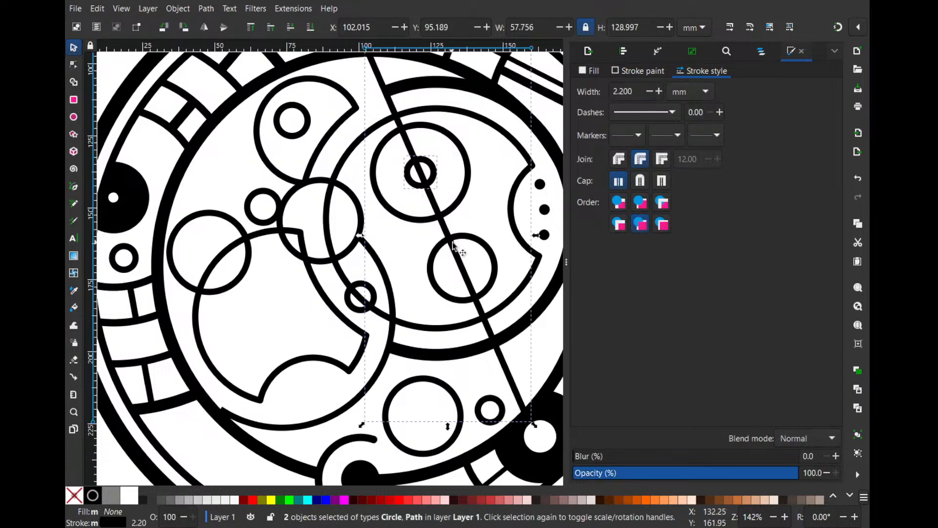
pyautogui.click(494, 188)
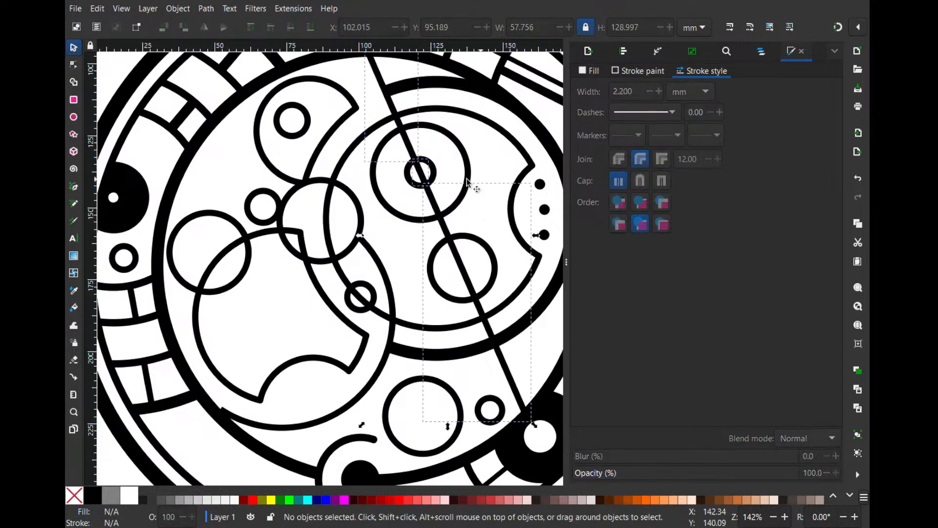
pyautogui.click(423, 182)
pyautogui.click(423, 137)
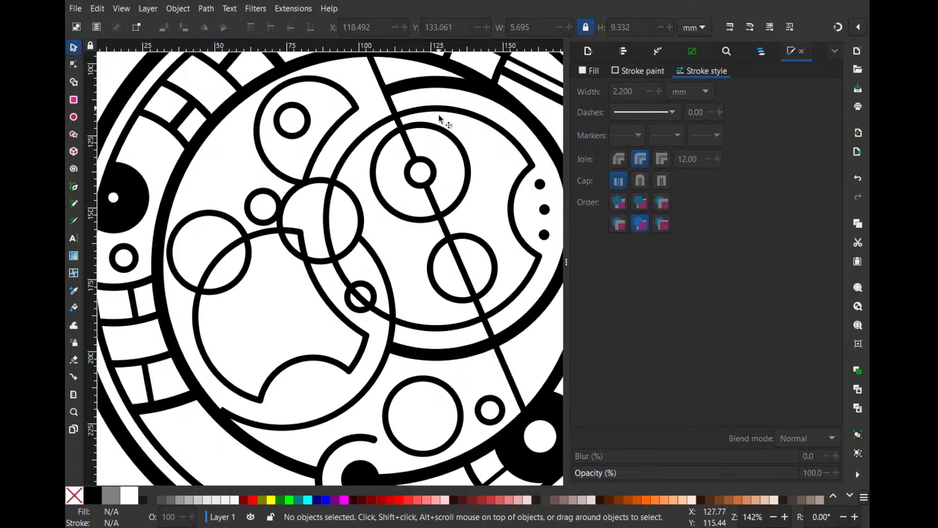
# - Shrink the outer circle of the concentric pair to about 32.2 mm and cut away the line segment between its upper edge and the small circle
pyautogui.click(446, 130)
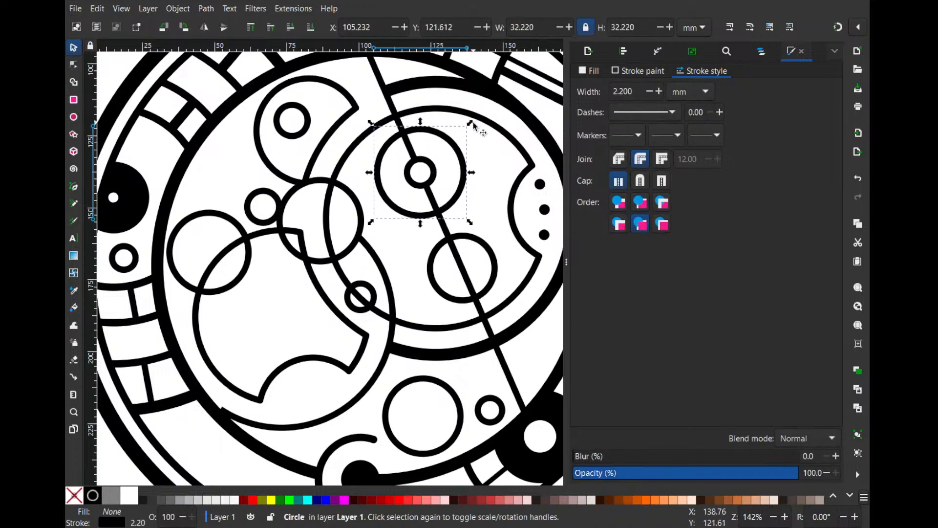
pyautogui.keyDown('shift'); pyautogui.click(412, 154); pyautogui.keyUp('shift')
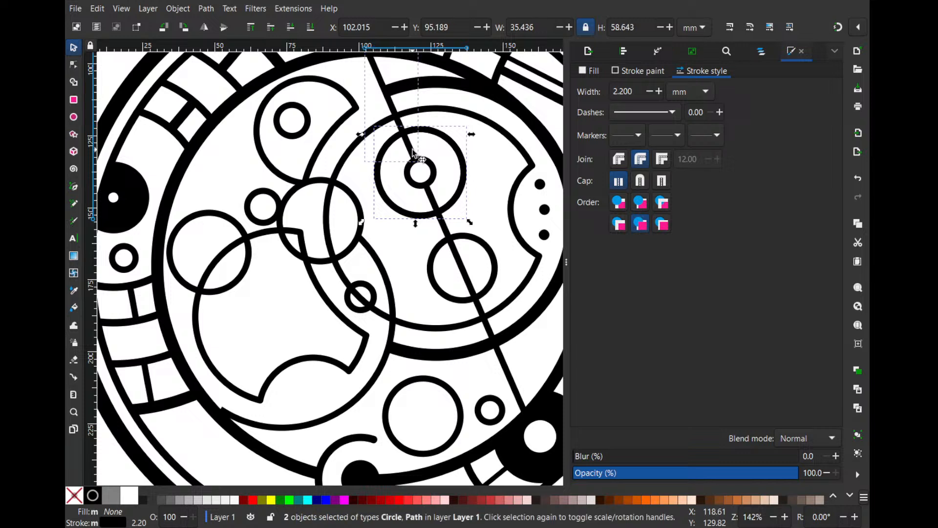
pyautogui.click(436, 136)
pyautogui.click(461, 130)
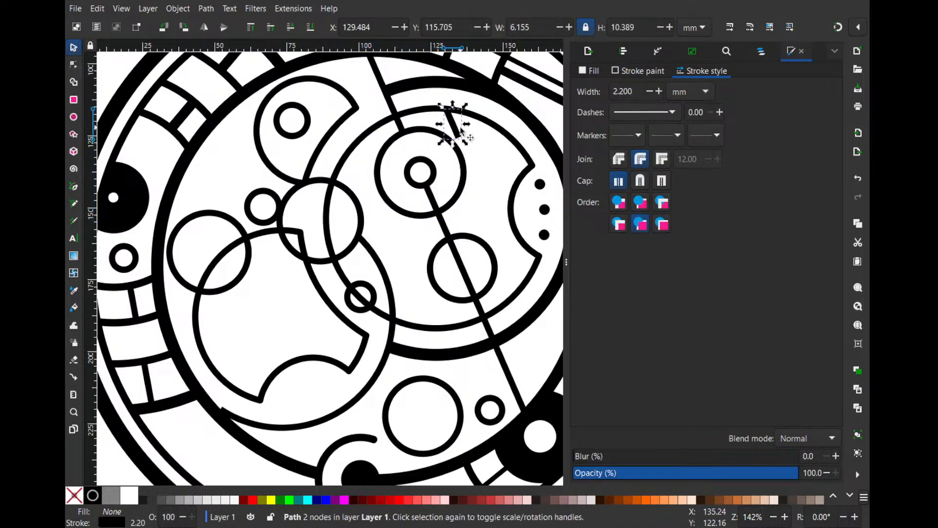
pyautogui.press('Delete')
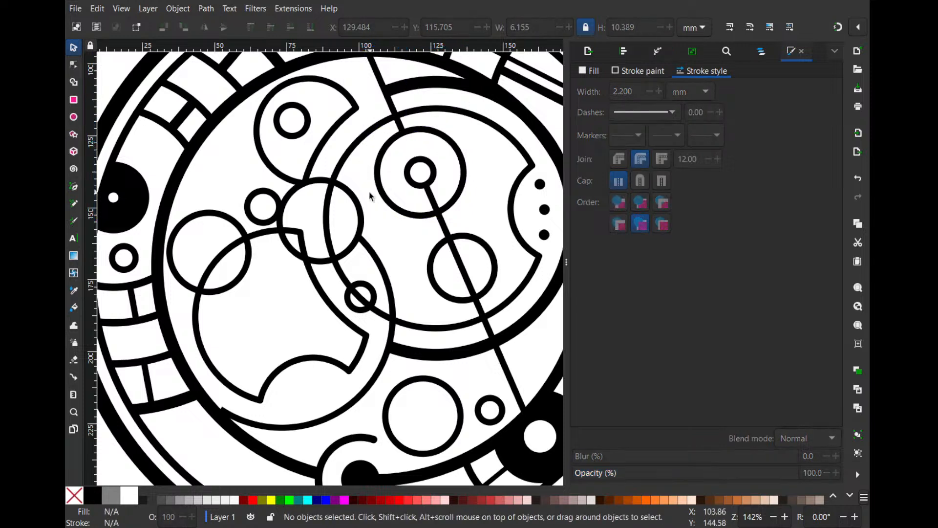
# - Subtract the overlapping circle on the left from the right-hand ring to form a second notch
pyautogui.click(362, 207)
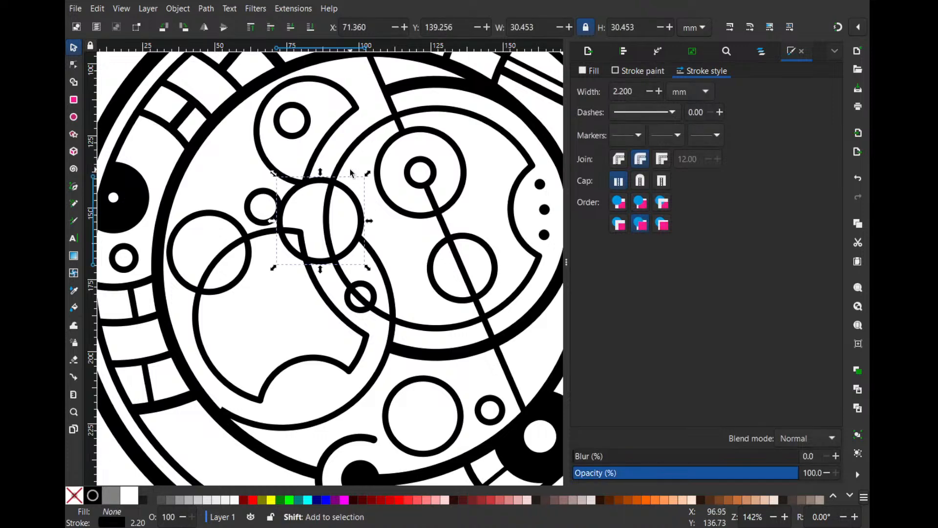
pyautogui.keyDown('shift'); pyautogui.click(355, 143); pyautogui.keyUp('shift')
pyautogui.hotkey('ctrl', '-')
pyautogui.click(441, 147)
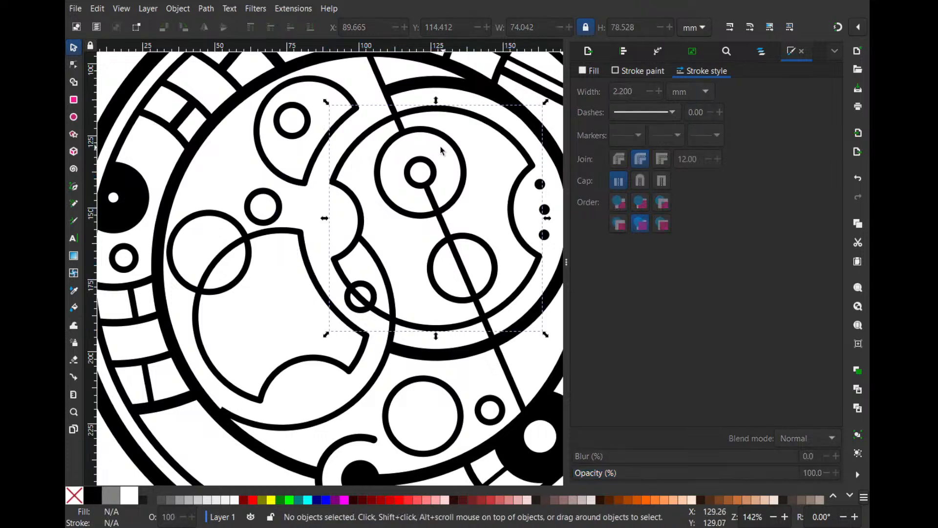
# - Give the right-hand notched ring, the upper-left cut circle and the lower-left notched shape miter joins
pyautogui.moveTo(272, 204); pyautogui.dragTo(281, 193)
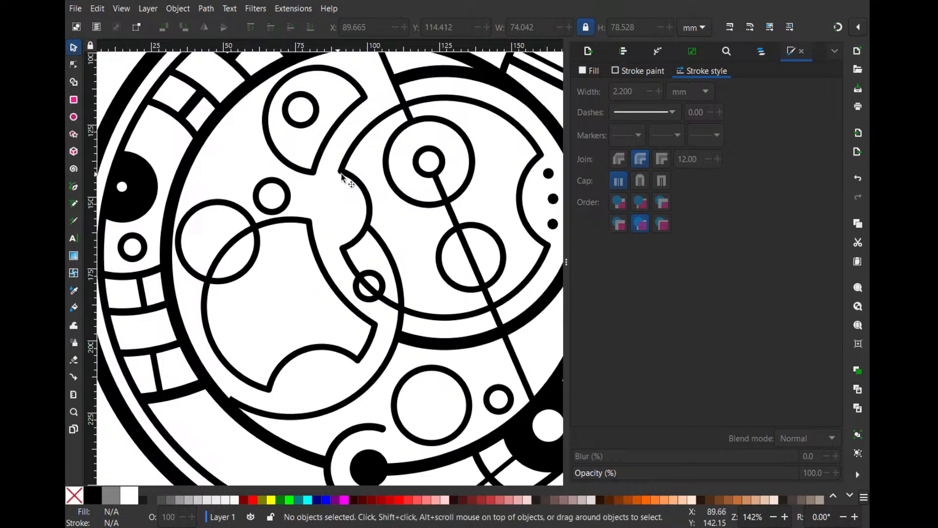
pyautogui.scroll(1, 342, 176)
pyautogui.click(340, 163)
pyautogui.keyDown('shift'); pyautogui.click(303, 171); pyautogui.keyUp('shift')
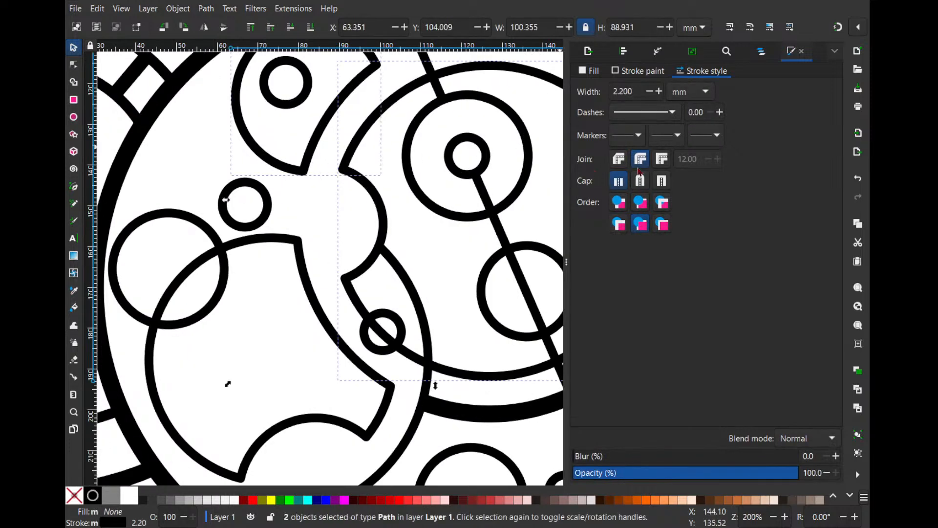
pyautogui.click(661, 159)
pyautogui.scroll(-1, 415, 275)
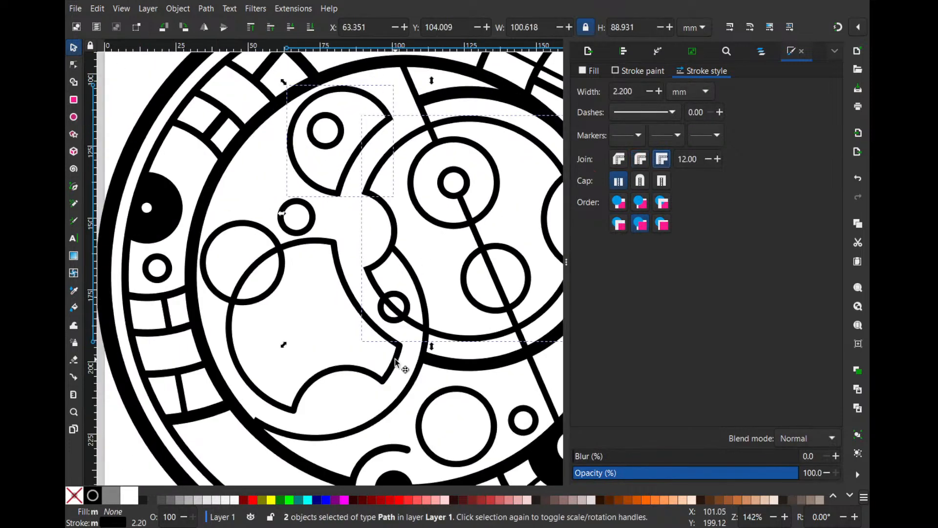
pyautogui.click(396, 361)
pyautogui.click(662, 156)
# - Nudge the circle overlapping the lower-left shape slightly right and down, and shrink the small circle above it
pyautogui.moveTo(471, 203); pyautogui.dragTo(387, 125)
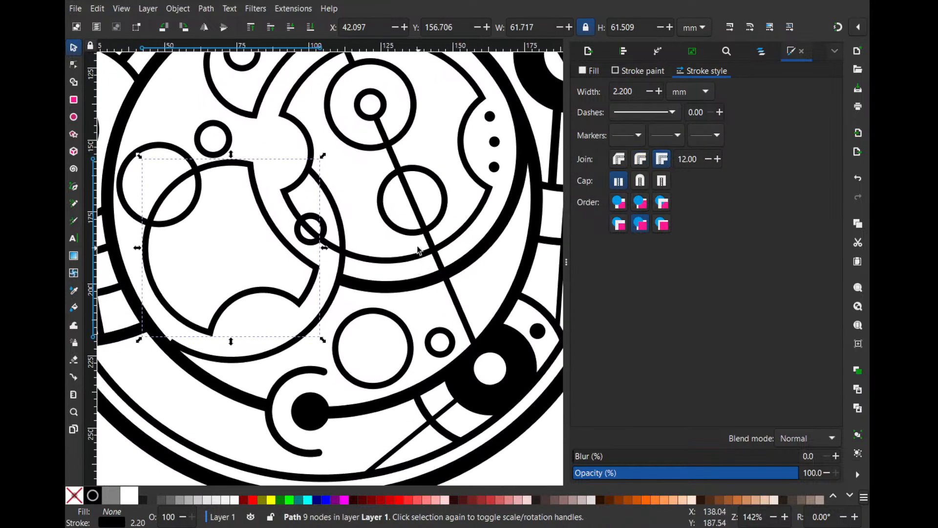
pyautogui.scroll(2, 418, 250)
pyautogui.hscroll(-2, 372, 244)
pyautogui.click(256, 246)
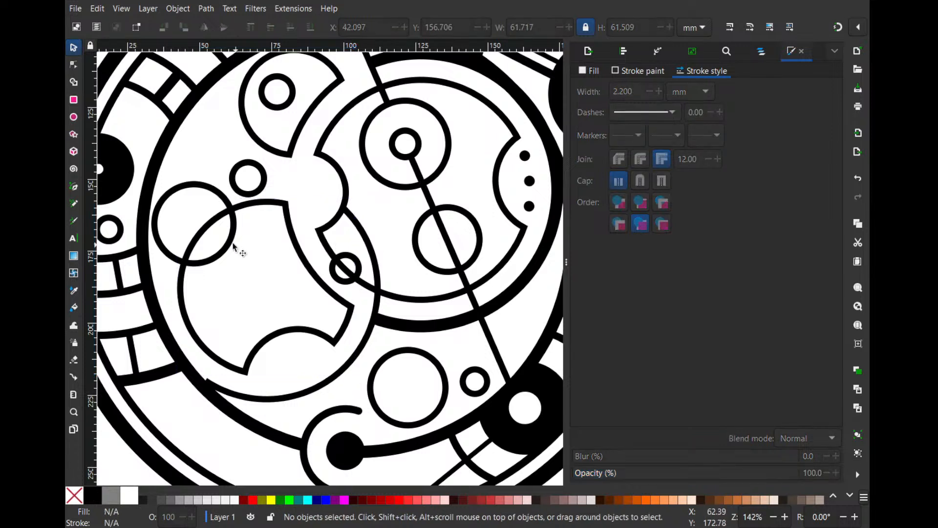
pyautogui.moveTo(236, 248); pyautogui.dragTo(241, 249)
pyautogui.click(255, 169)
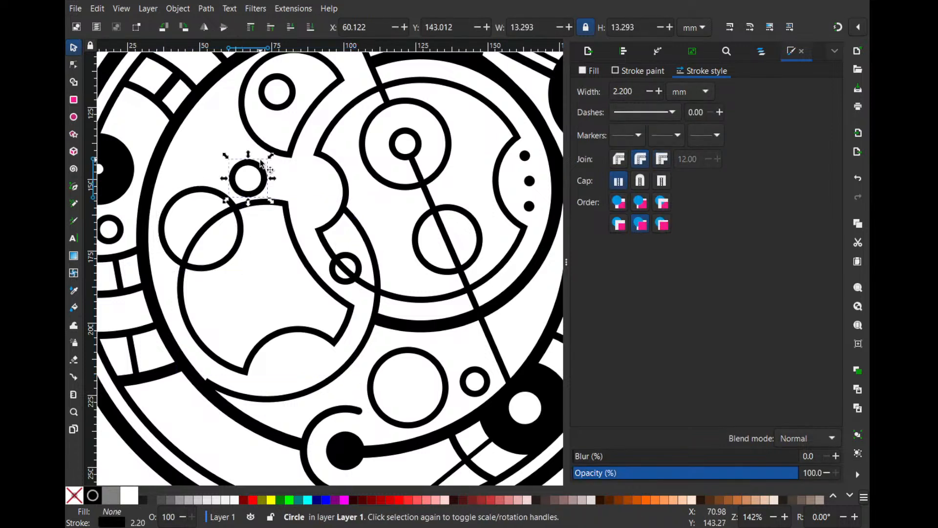
pyautogui.moveTo(264, 172); pyautogui.dragTo(265, 174)
# - Cut the right-hand ring's outline at the small circle on its lower left and delete the piece inside the circle
pyautogui.click(356, 267)
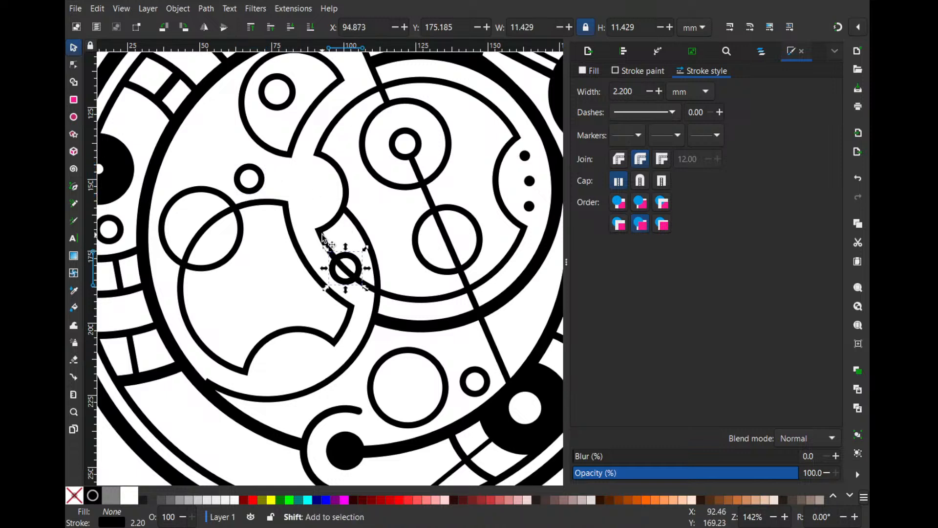
pyautogui.keyDown('shift'); pyautogui.click(325, 237); pyautogui.keyUp('shift')
pyautogui.hotkey('ctrl', 'shift', 'c')
pyautogui.click(374, 211)
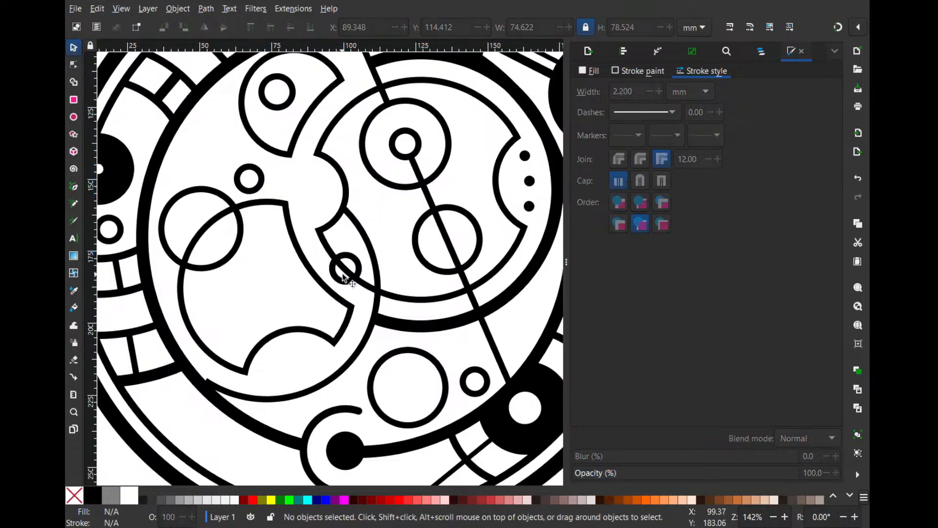
pyautogui.moveTo(345, 266); pyautogui.dragTo(376, 199)
pyautogui.press('Delete')
pyautogui.scroll(-1, 355, 264)
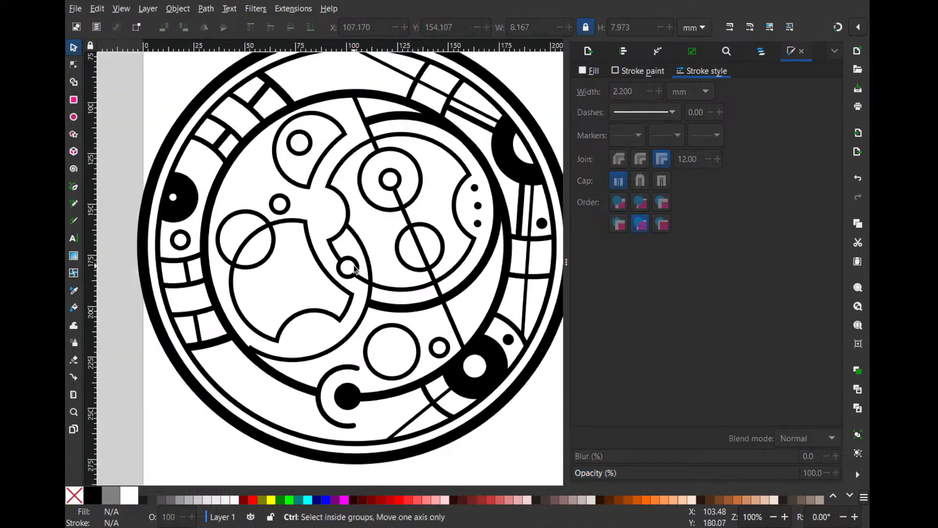
# - Extend the arc around the lower-left shape so that it ends at about 145.6°, inside the thick inner ring
pyautogui.moveTo(352, 234); pyautogui.dragTo(345, 219)
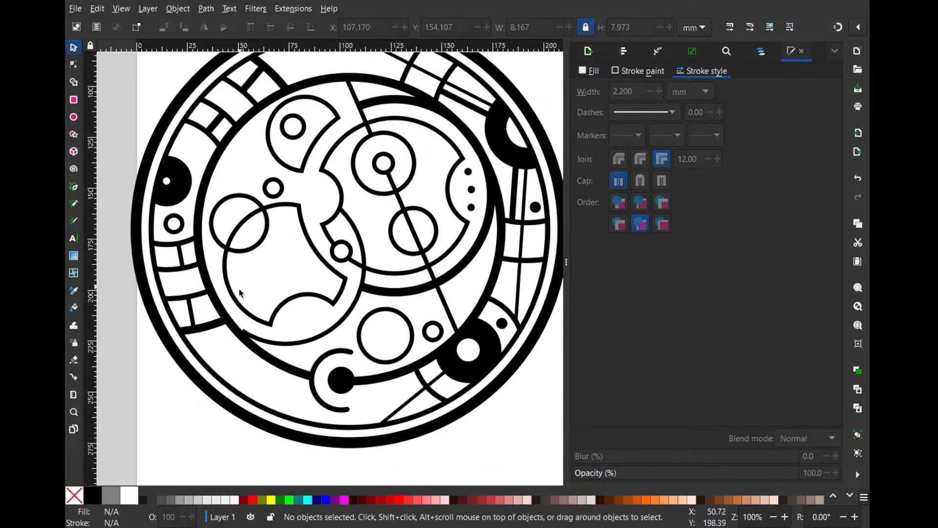
pyautogui.doubleClick(274, 343)
pyautogui.scroll(2, 222, 326)
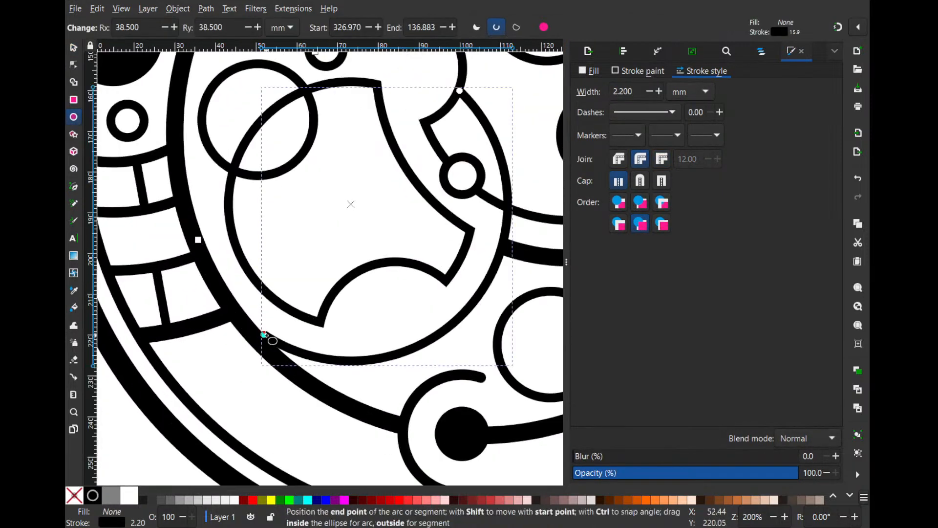
pyautogui.moveTo(268, 334); pyautogui.dragTo(246, 321)
pyautogui.press('Escape')
pyautogui.scroll(-1, 255, 299)
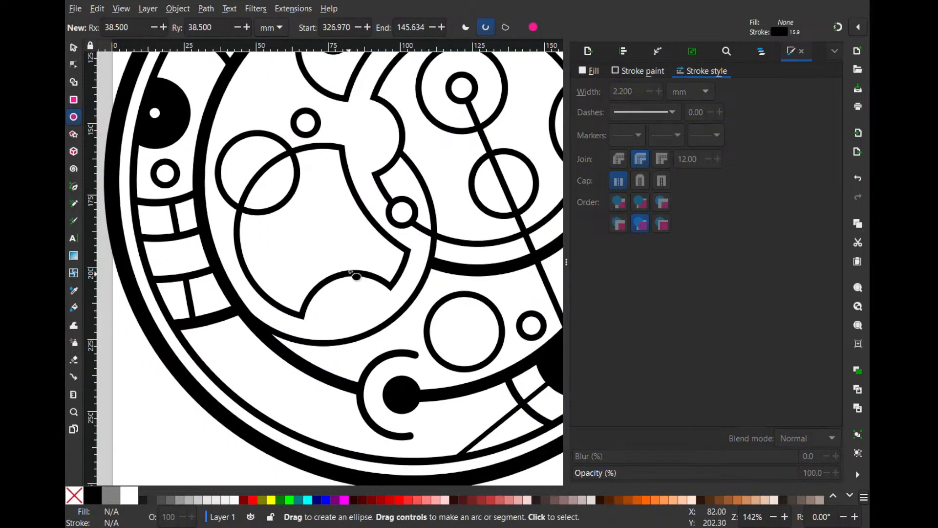
# - Enlarge the empty circle below the right-hand ring to about 32.3 mm wide and shrink the small circle beside it to about 9.9 mm
pyautogui.scroll(-1, 393, 213)
pyautogui.moveTo(417, 144); pyautogui.dragTo(384, 178)
pyautogui.click(69, 49)
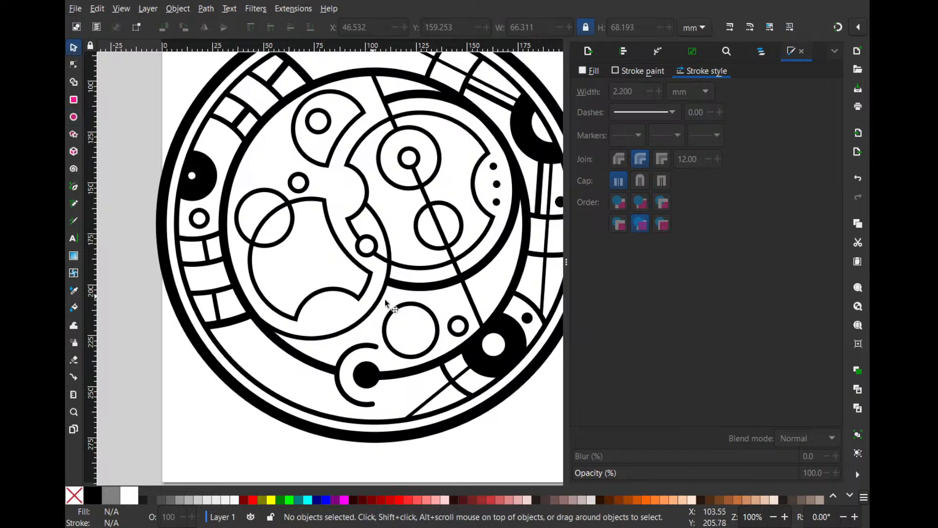
pyautogui.click(429, 315)
pyautogui.moveTo(443, 297)
pyautogui.mouseDown()
pyautogui.moveTo(450, 290)
pyautogui.moveTo(432, 307)
pyautogui.mouseUp()
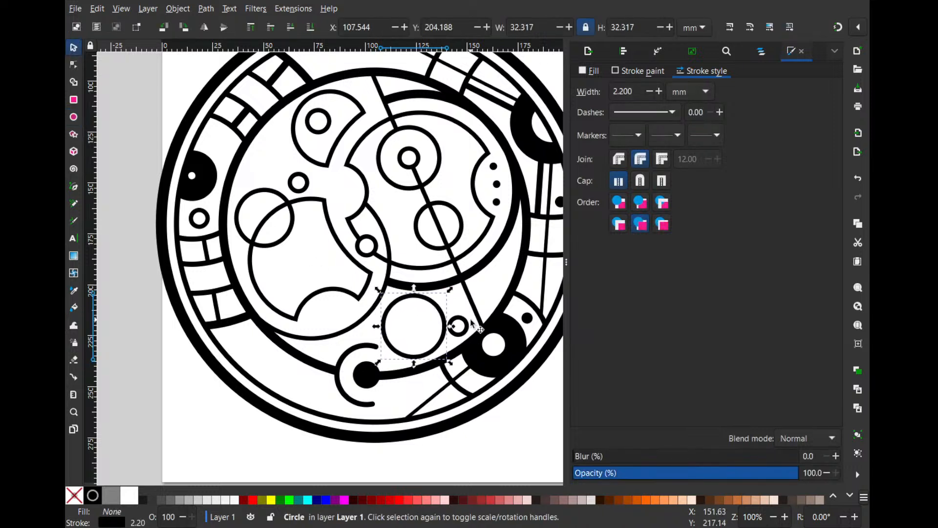
pyautogui.click(467, 325)
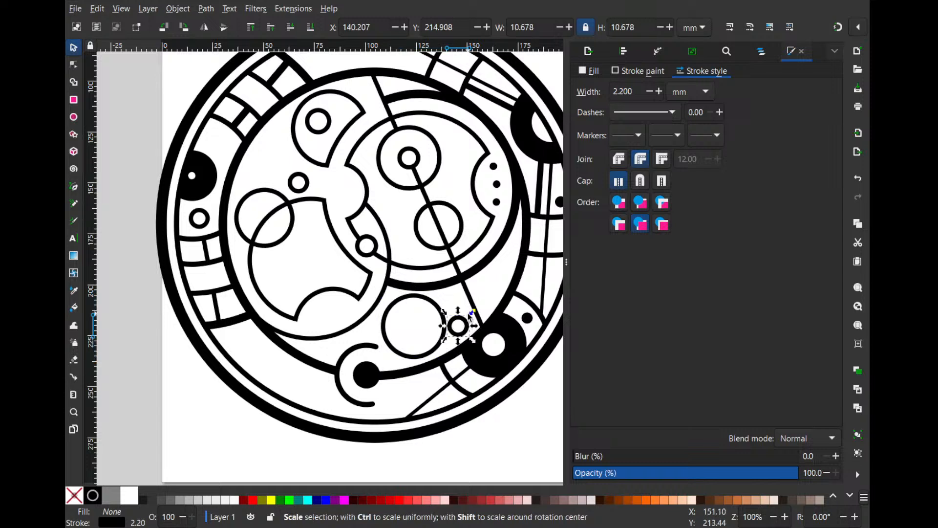
pyautogui.moveTo(472, 312)
pyautogui.mouseDown()
pyautogui.moveTo(468, 323)
pyautogui.moveTo(473, 312)
pyautogui.mouseUp()
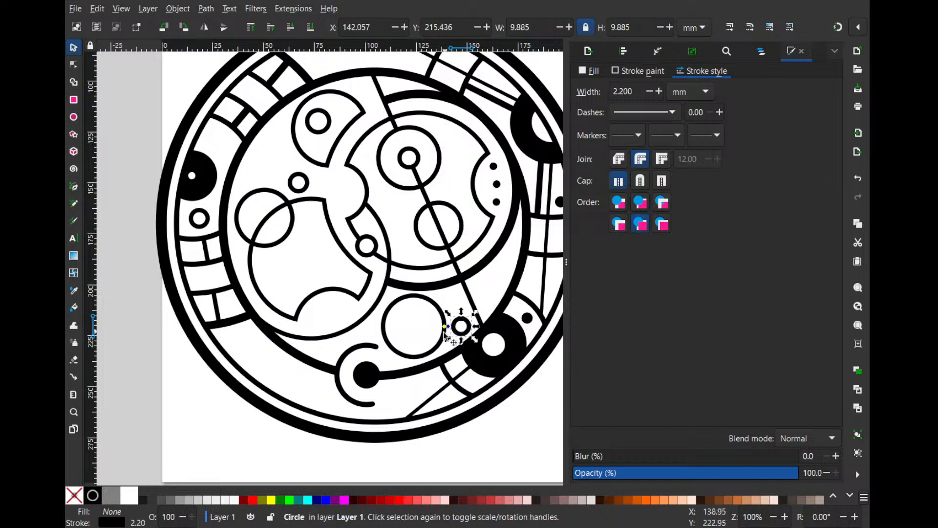
# - Nudge the larger empty circle below the right-hand ring slightly right and set its stroke width to 2.6 mm
pyautogui.moveTo(437, 341); pyautogui.dragTo(438, 341)
pyautogui.click(659, 92)
pyautogui.click(660, 92)
pyautogui.click(659, 92)
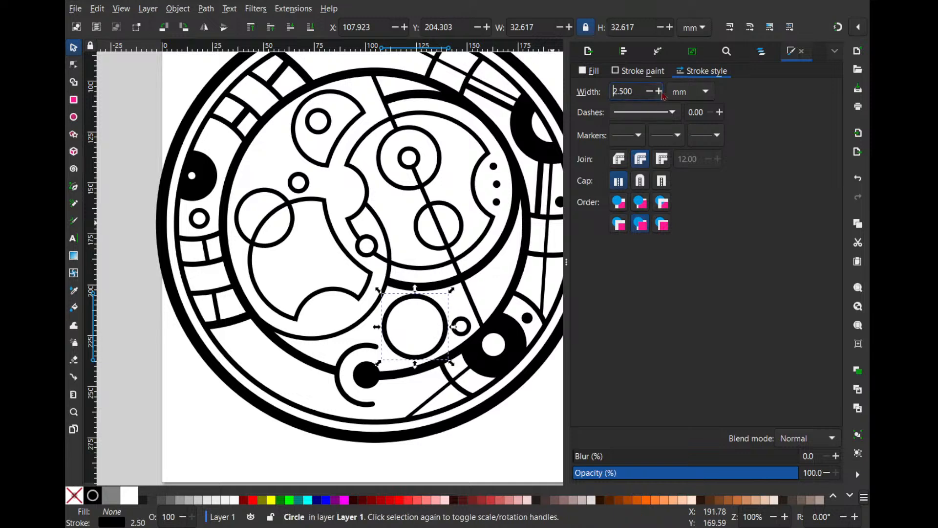
pyautogui.click(659, 92)
pyautogui.scroll(1, 468, 329)
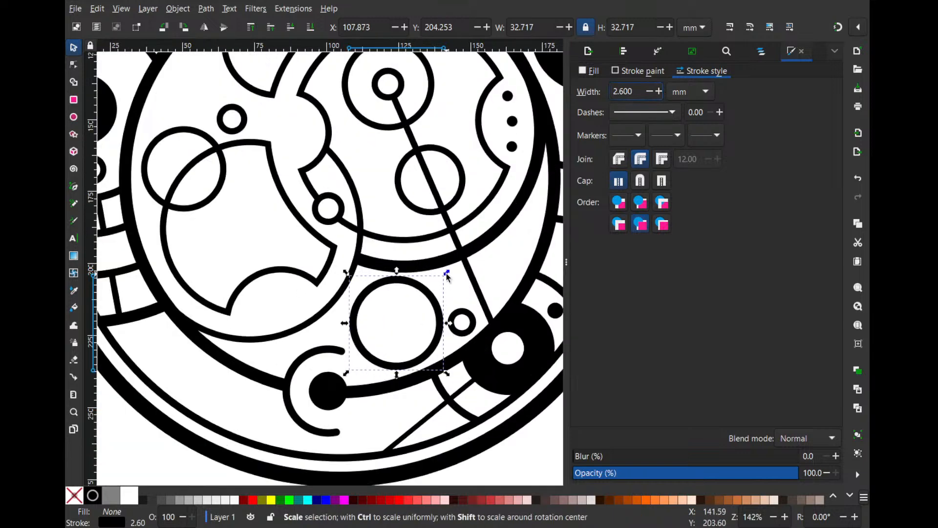
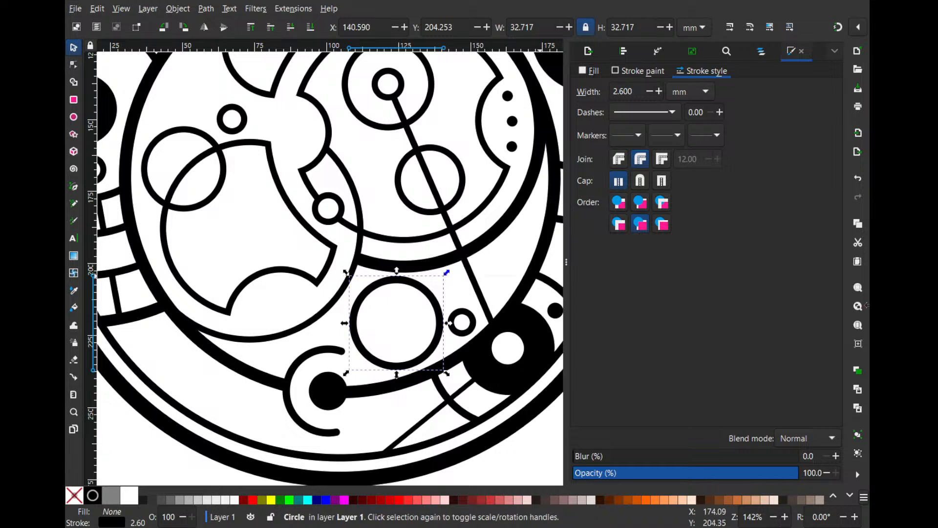
# - Nudge the small circle beside the larger empty circle below the right-hand ring slightly up
pyautogui.moveTo(465, 321); pyautogui.dragTo(465, 319)
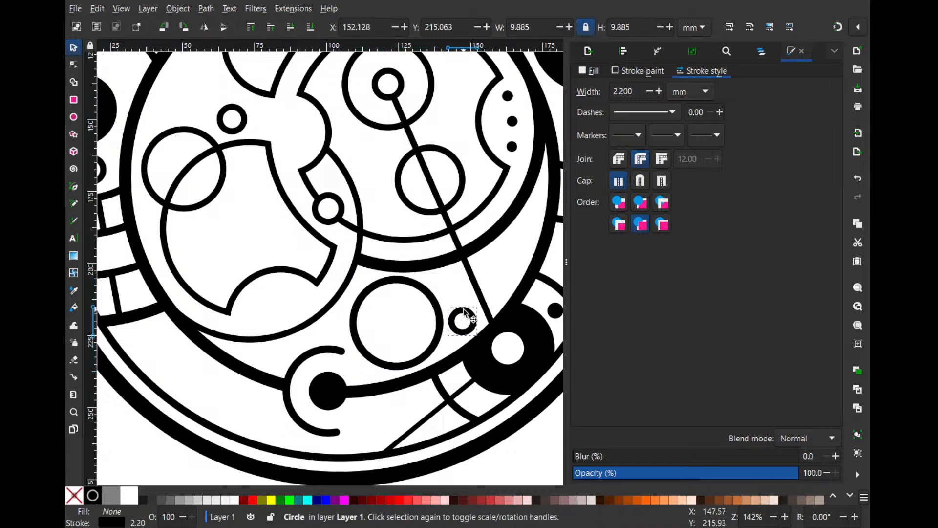
pyautogui.click(490, 262)
pyautogui.scroll(-1, 488, 265)
pyautogui.scroll(2, 476, 286)
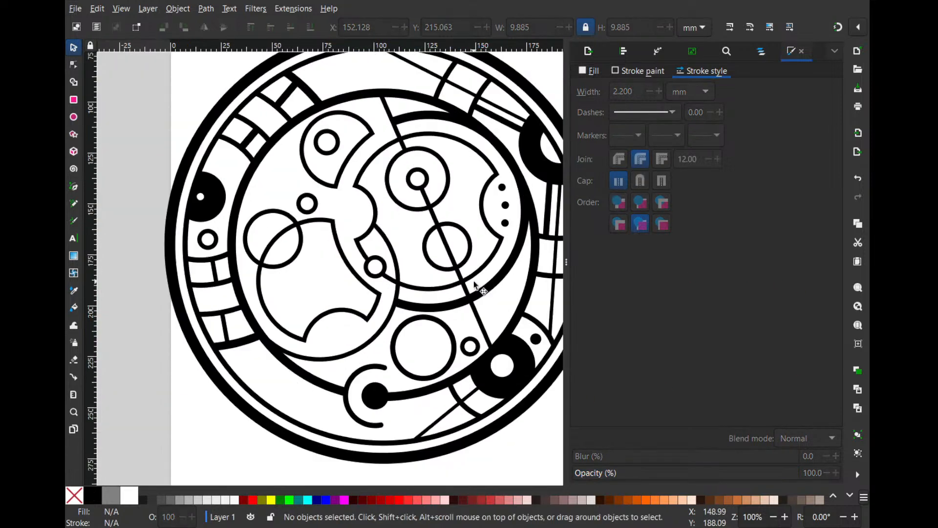
# - Duplicate the large upper circle inside the right-hand ring, enlarging the copy to about 88.3 mm wide with an opacity of 35.8%
pyautogui.scroll(1, 452, 245)
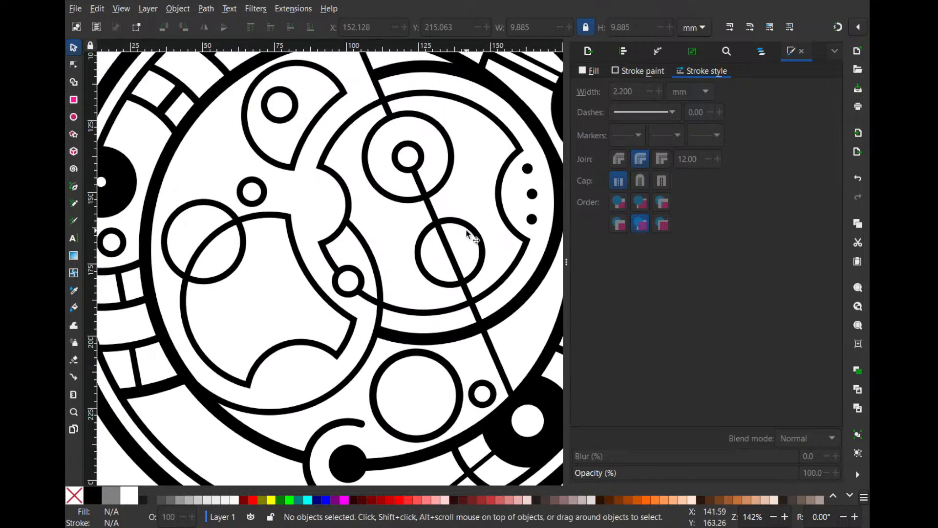
pyautogui.click(442, 185)
pyautogui.hotkey('ctrl', 'd')
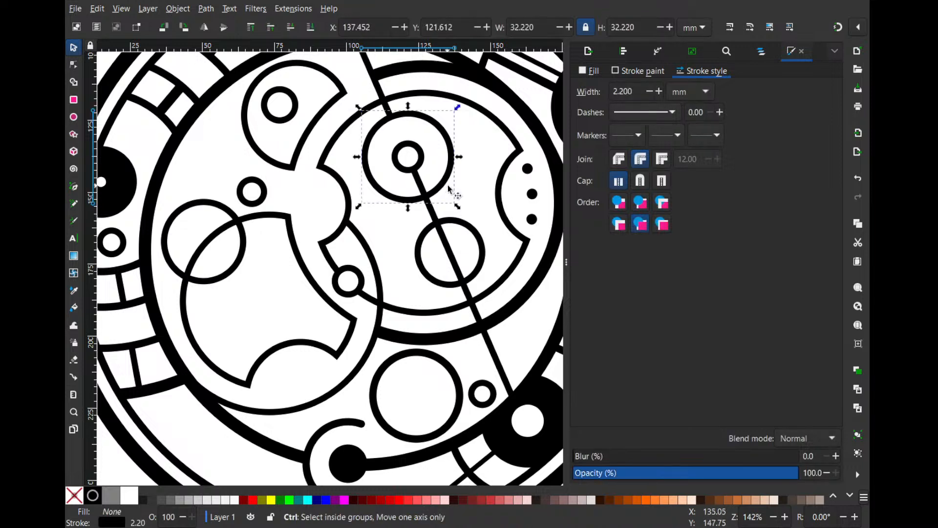
pyautogui.moveTo(453, 194); pyautogui.dragTo(479, 259)
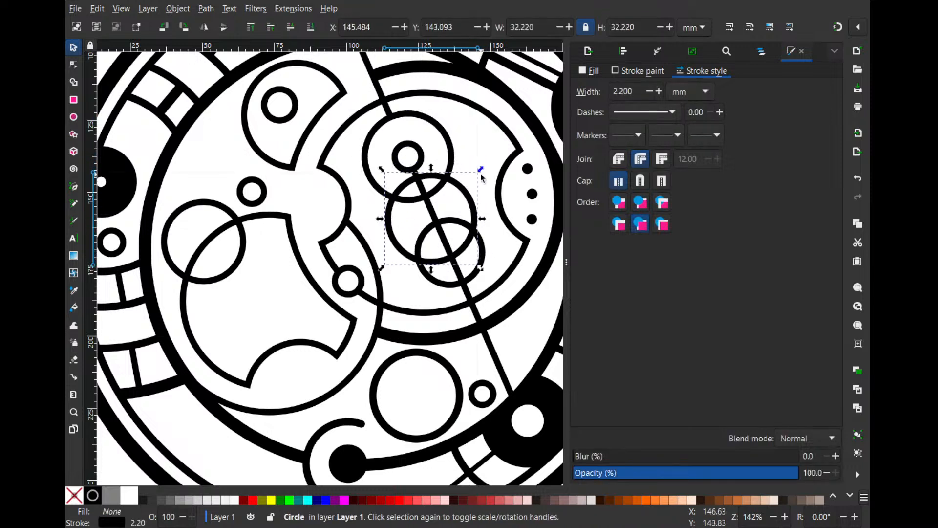
pyautogui.moveTo(481, 169); pyautogui.dragTo(488, 161)
pyautogui.moveTo(480, 204); pyautogui.dragTo(474, 185)
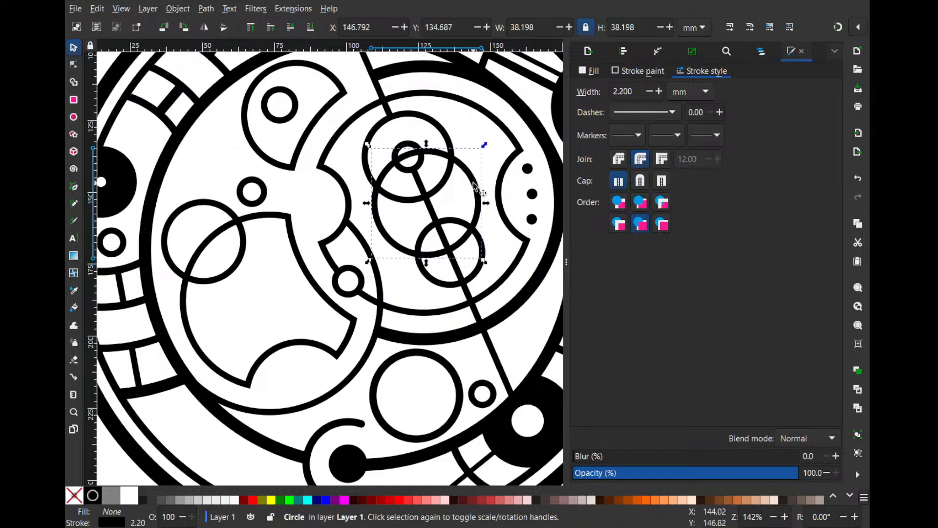
pyautogui.moveTo(482, 142); pyautogui.dragTo(559, 119)
pyautogui.click(653, 472)
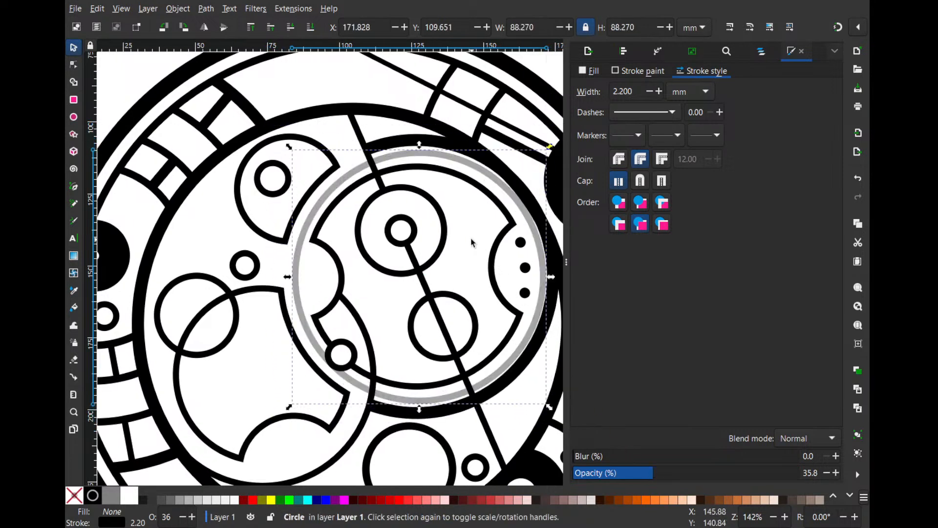
# - Fit the translucent circle concentrically around the right-hand ring's notched outline, resizing it to about 83.3 mm wide
pyautogui.moveTo(472, 243); pyautogui.dragTo(394, 213)
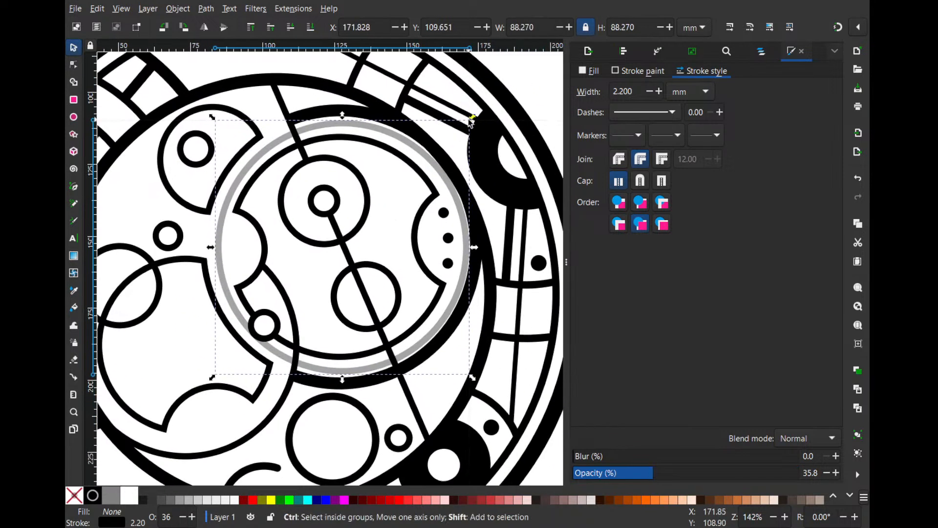
pyautogui.moveTo(470, 122); pyautogui.dragTo(463, 129)
pyautogui.moveTo(464, 372); pyautogui.dragTo(461, 369)
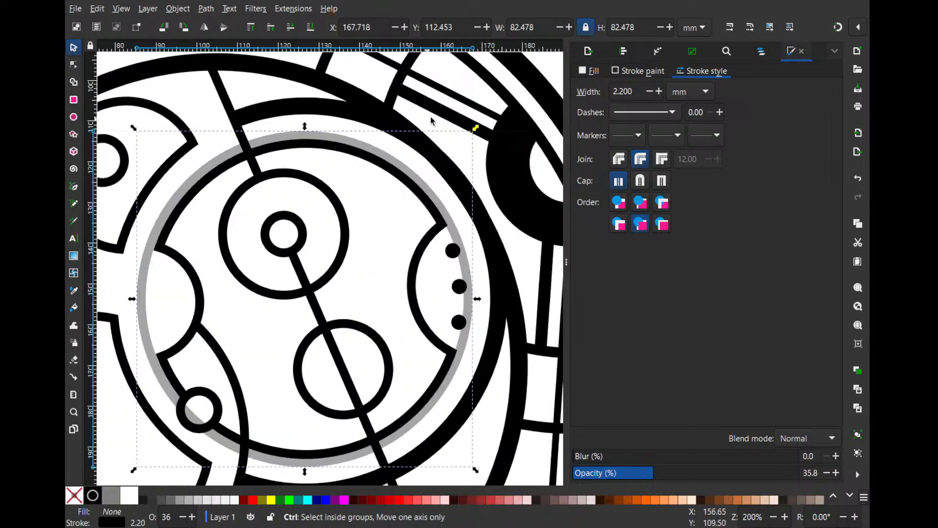
pyautogui.scroll(1, 424, 118)
pyautogui.moveTo(473, 130); pyautogui.dragTo(474, 128)
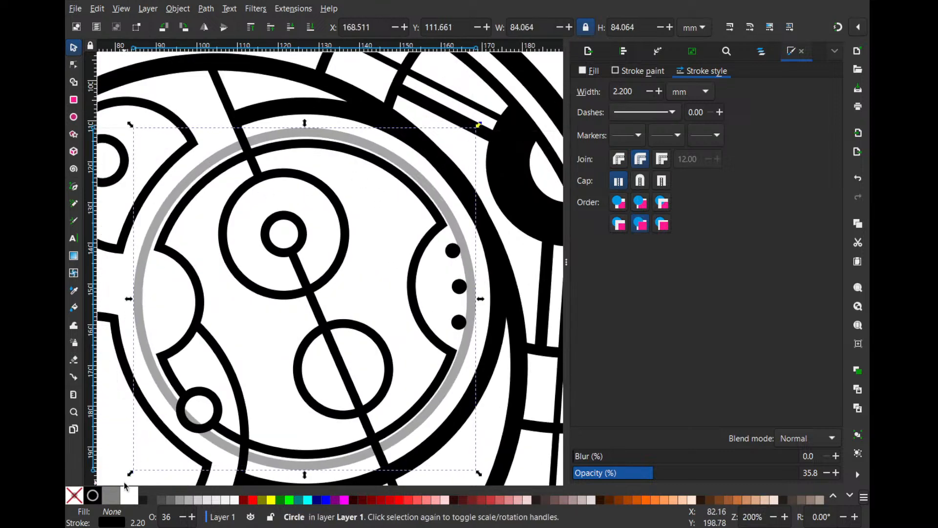
pyautogui.moveTo(129, 473); pyautogui.dragTo(132, 475)
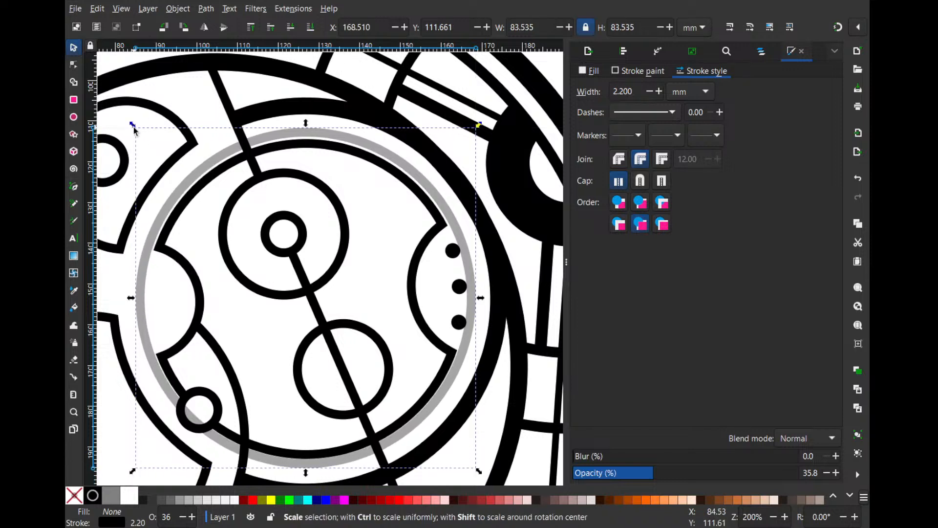
pyautogui.moveTo(133, 128); pyautogui.dragTo(135, 130)
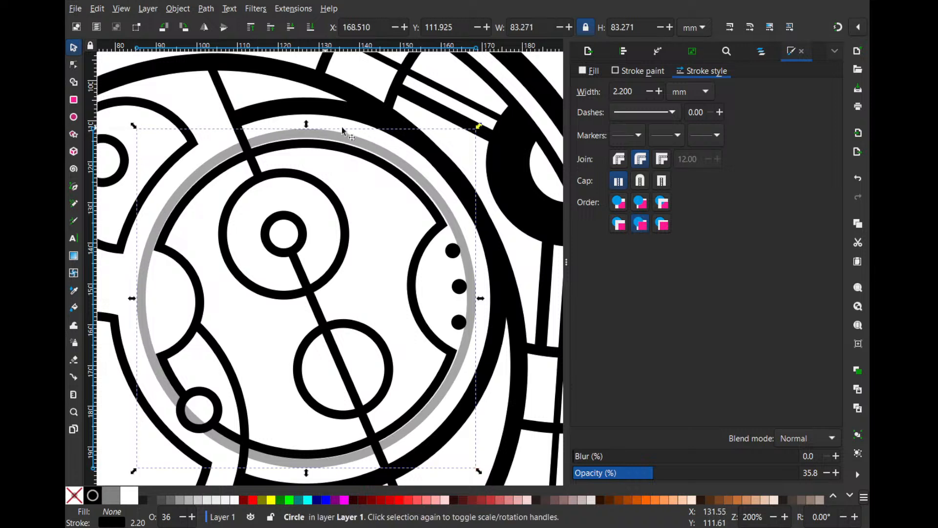
# - Shrink the translucent circle around its centre to about 36 mm wide and set its stroke width to 6.4 mm
pyautogui.moveTo(479, 128); pyautogui.dragTo(383, 223)
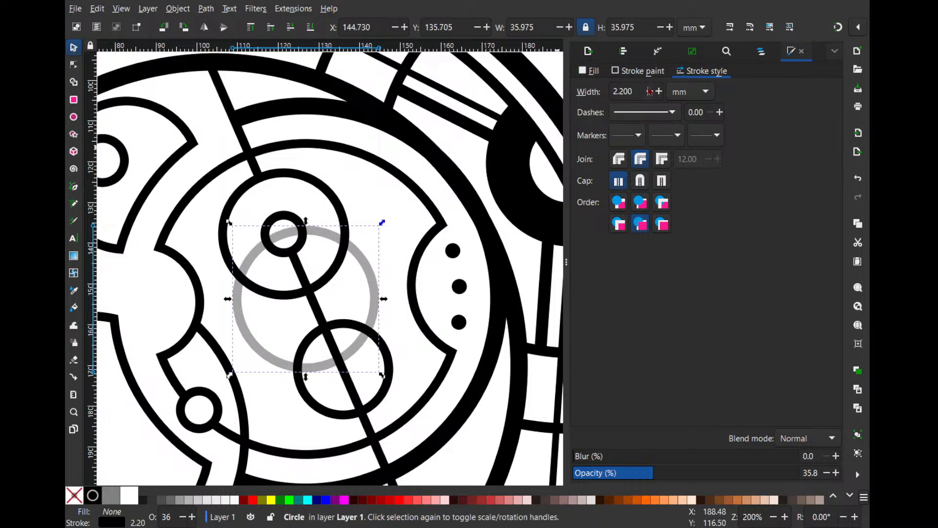
pyautogui.click(658, 91)
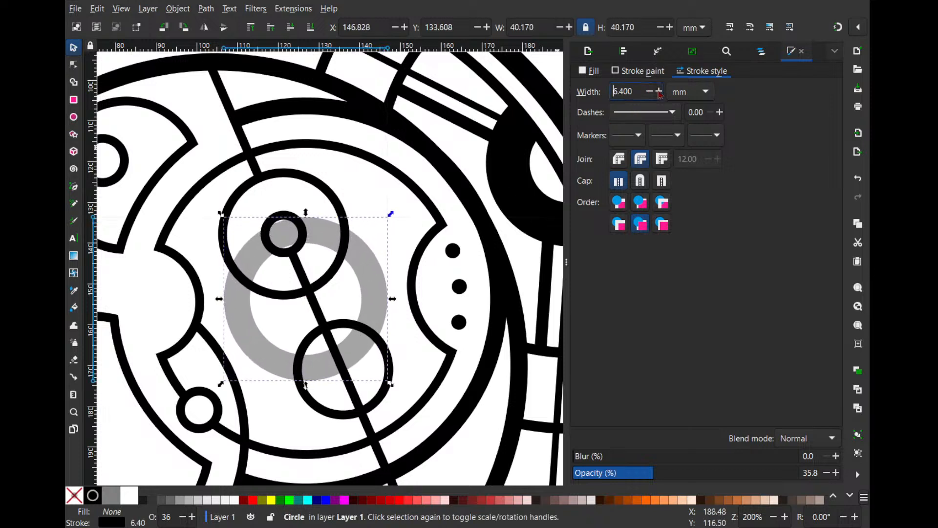
# - Nudge the empty circle on the lower part of the diagonal line slightly down, keeping it centred on the line
pyautogui.moveTo(385, 400)
pyautogui.mouseDown()
pyautogui.moveTo(376, 391)
pyautogui.moveTo(384, 396)
pyautogui.mouseUp()
pyautogui.click(374, 286)
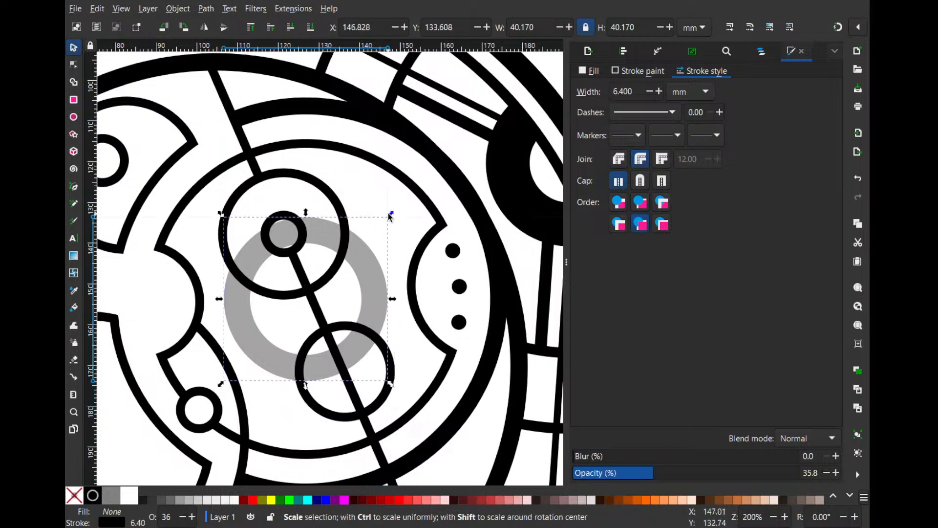
pyautogui.moveTo(389, 213); pyautogui.dragTo(393, 213)
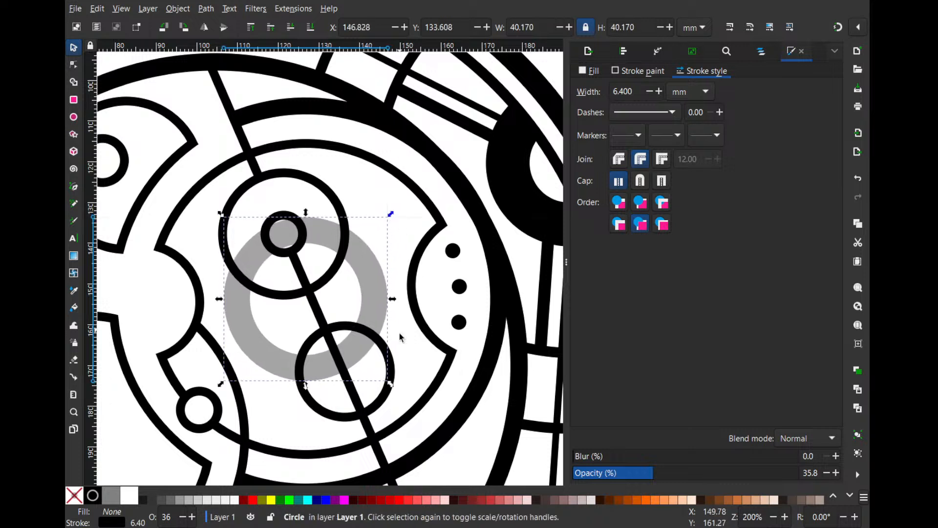
pyautogui.click(390, 419)
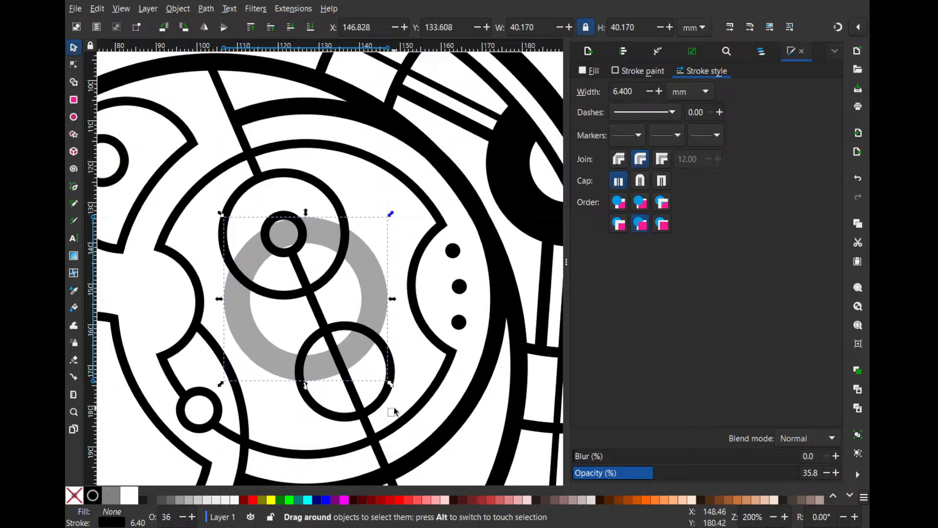
pyautogui.moveTo(388, 407); pyautogui.dragTo(379, 401)
pyautogui.click(361, 273)
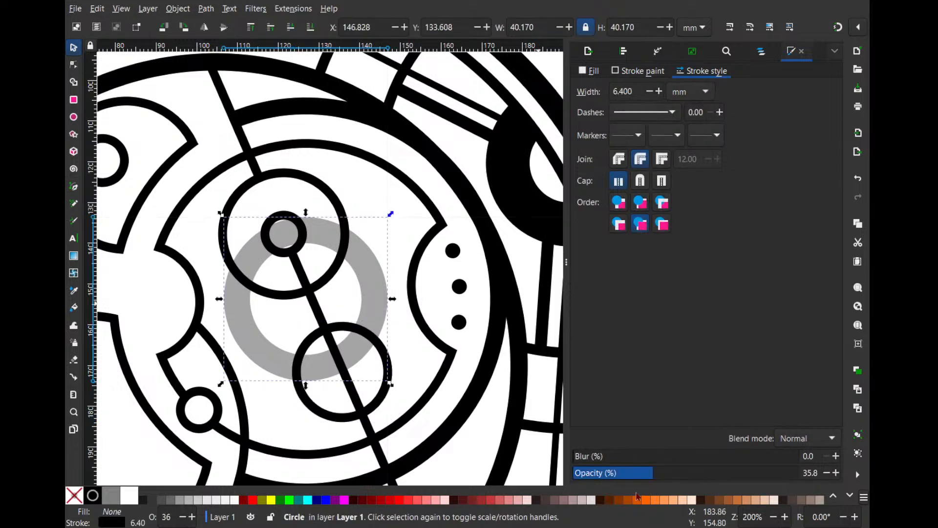
# - Set the thick translucent ring's opacity to 100% and convert its stroke to a path
pyautogui.moveTo(638, 473); pyautogui.dragTo(831, 473)
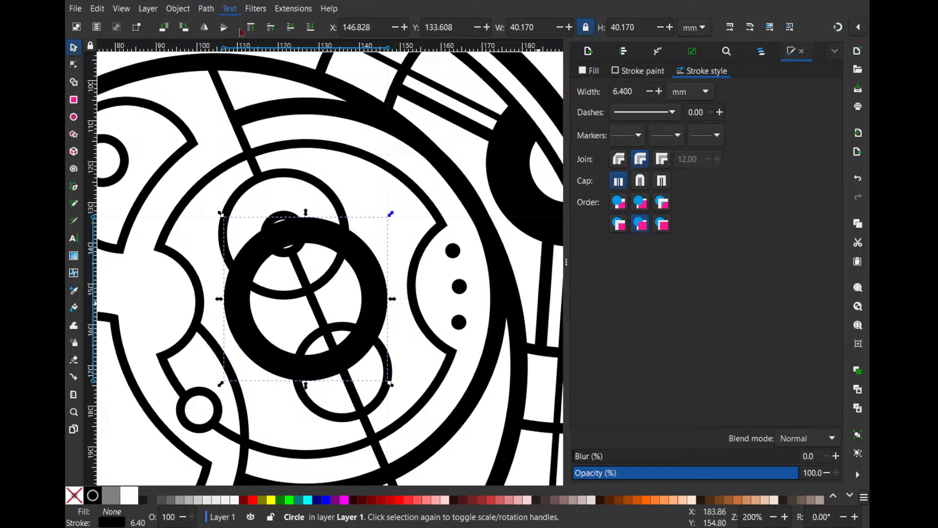
pyautogui.hotkey('ctrl', 'alt', 'c')
# - Subtract duplicates of the upper and lower circles on the diagonal line from the thick ring, keeping both original circles
pyautogui.click(328, 188)
pyautogui.hotkey('ctrl', 'd')
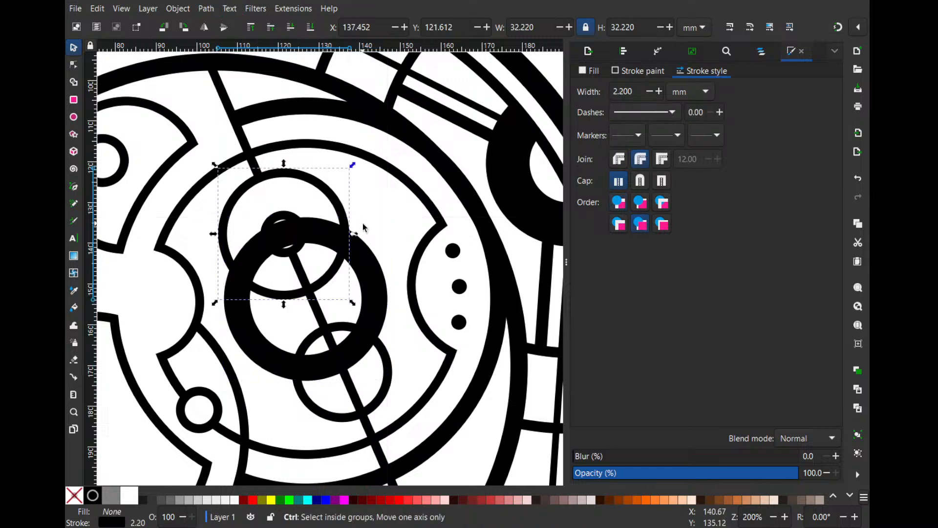
pyautogui.keyDown('shift'); pyautogui.click(373, 274); pyautogui.keyUp('shift')
pyautogui.hotkey('ctrl', '-')
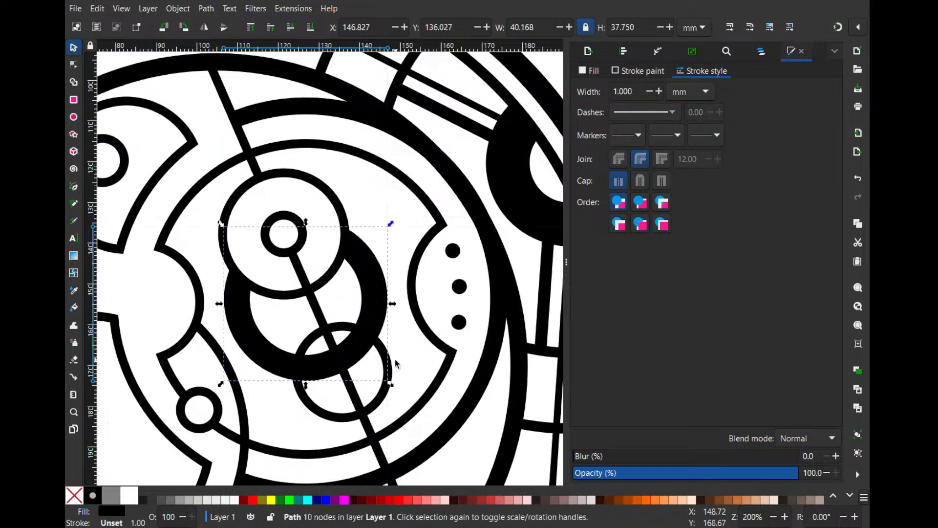
pyautogui.click(392, 369)
pyautogui.keyDown('shift'); pyautogui.click(367, 266); pyautogui.keyUp('shift')
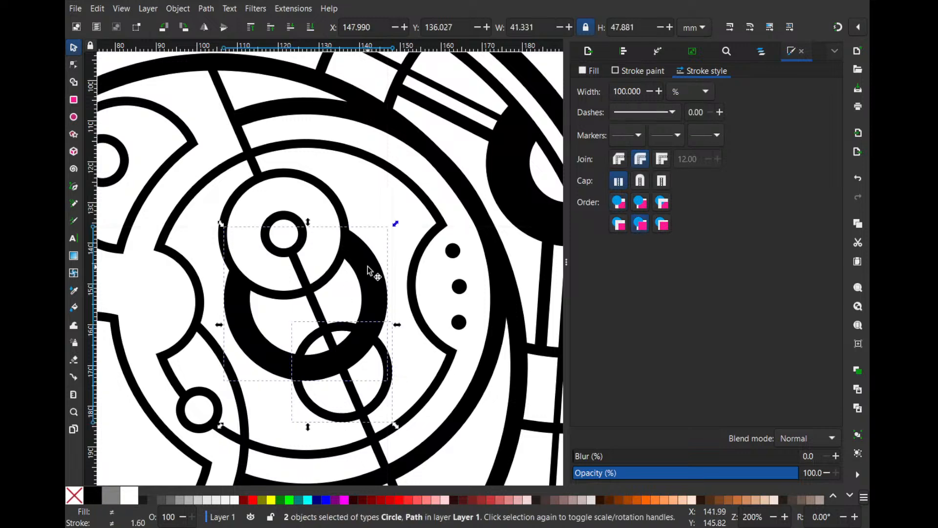
pyautogui.hotkey('ctrl', '-')
pyautogui.click(379, 182)
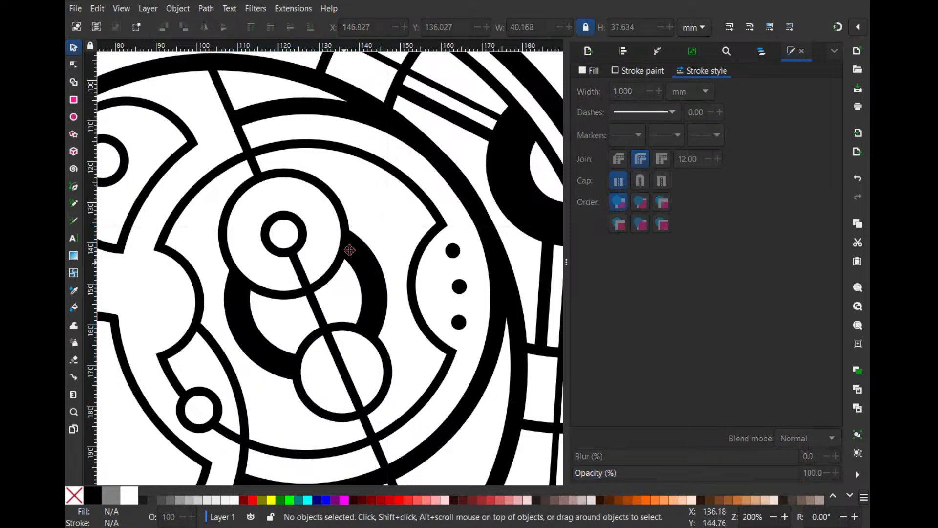
# - Place a smaller copy of the small circle from the right-hand ring's lower-left outline in the ring's upper right, near the dotted notch
pyautogui.moveTo(344, 264); pyautogui.dragTo(441, 189)
pyautogui.moveTo(435, 248); pyautogui.dragTo(409, 177)
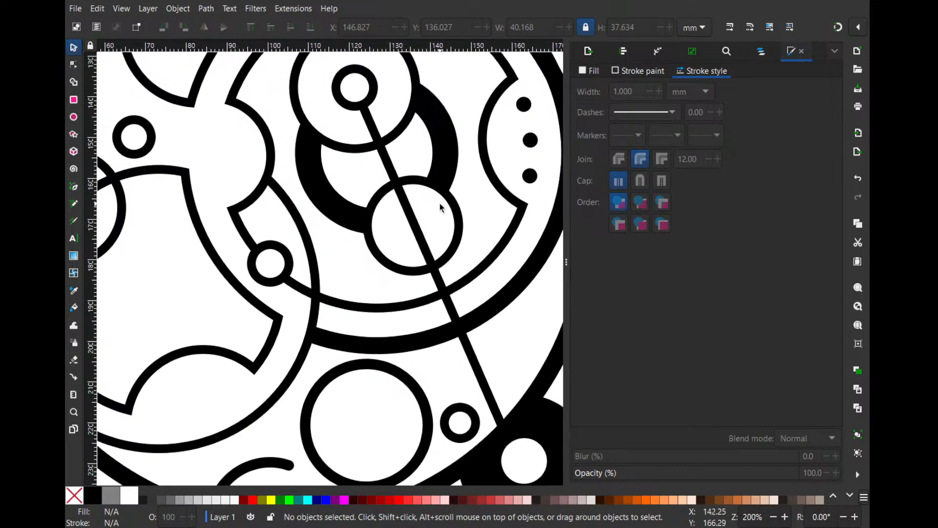
pyautogui.scroll(4, 485, 185)
pyautogui.click(293, 342)
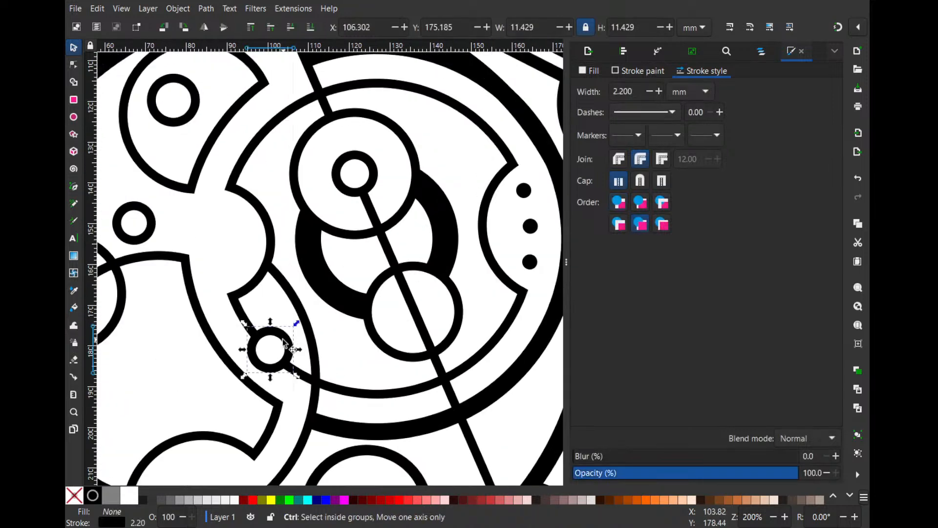
pyautogui.hotkey('ctrl', 'd')
pyautogui.moveTo(293, 342)
pyautogui.mouseDown()
pyautogui.moveTo(484, 146)
pyautogui.moveTo(481, 131)
pyautogui.moveTo(475, 140)
pyautogui.moveTo(488, 122)
pyautogui.moveTo(476, 162)
pyautogui.mouseUp()
pyautogui.hotkey('ctrl', 'z')
pyautogui.click(479, 141)
pyautogui.click(531, 226)
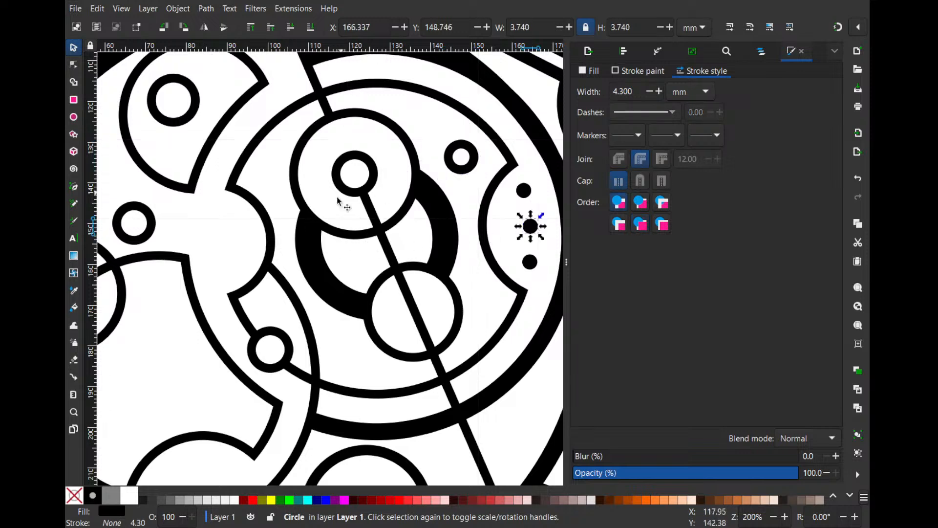
# - Duplicate the small circle on the ring's lower-left outline and enlarge the copy to about 40.9 mm wide, overlapping the left notch
pyautogui.moveTo(230, 272); pyautogui.dragTo(249, 256)
pyautogui.click(314, 310)
pyautogui.click(309, 319)
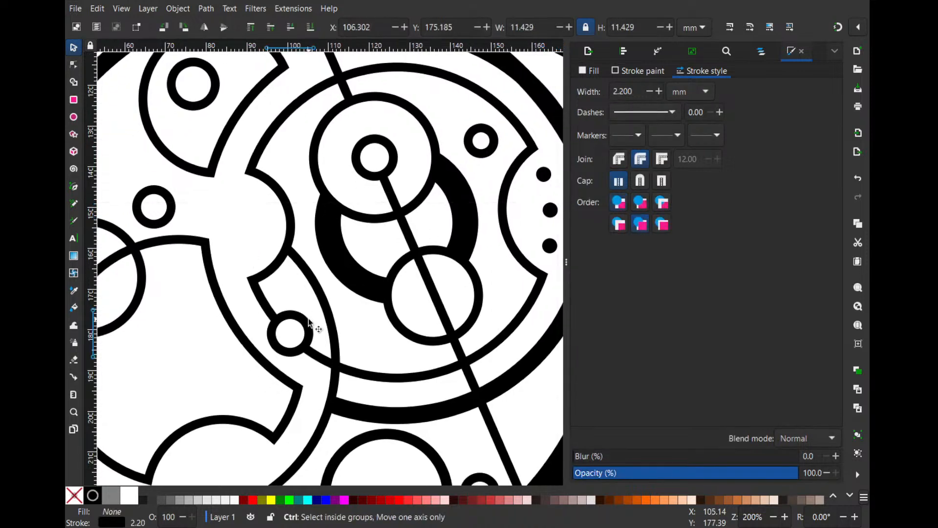
pyautogui.hotkey('ctrl', 'd')
pyautogui.moveTo(309, 318); pyautogui.dragTo(417, 75)
pyautogui.moveTo(384, 125); pyautogui.dragTo(406, 181)
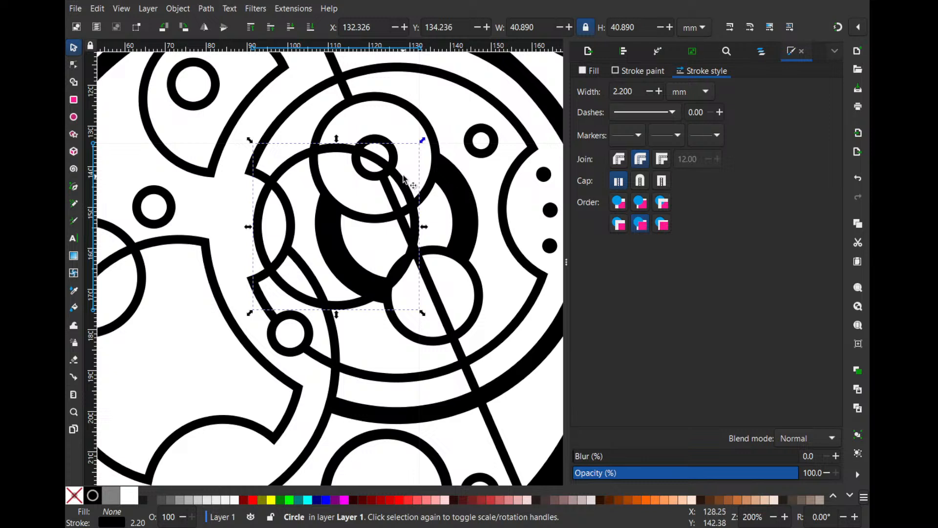
# - Try to open the enlarged circle into an arc ending at about 224.8°
pyautogui.press('e')
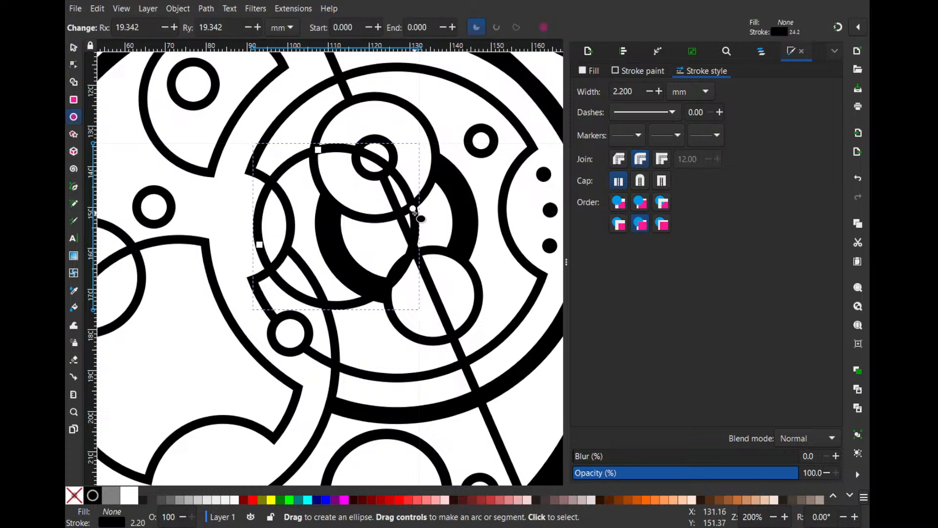
pyautogui.moveTo(414, 210); pyautogui.dragTo(285, 197)
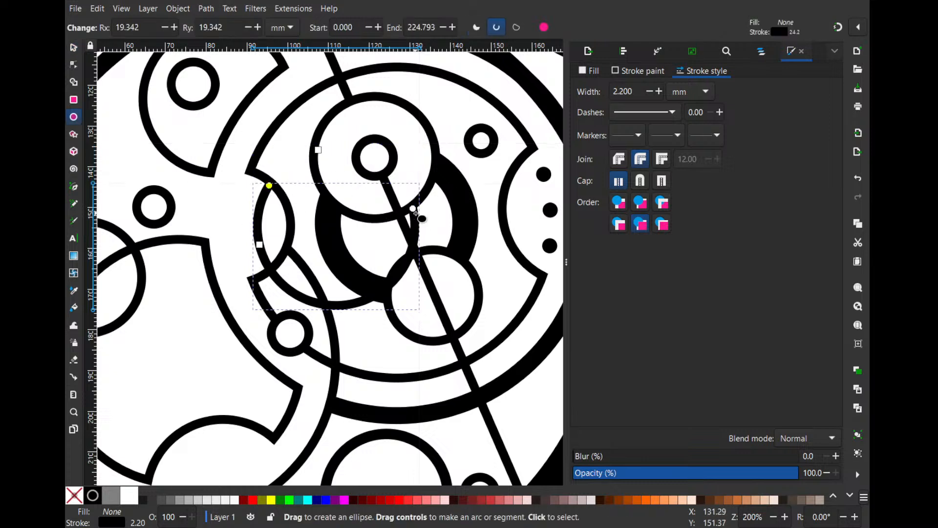
pyautogui.hotkey('ctrl', 'z')
pyautogui.press('s')
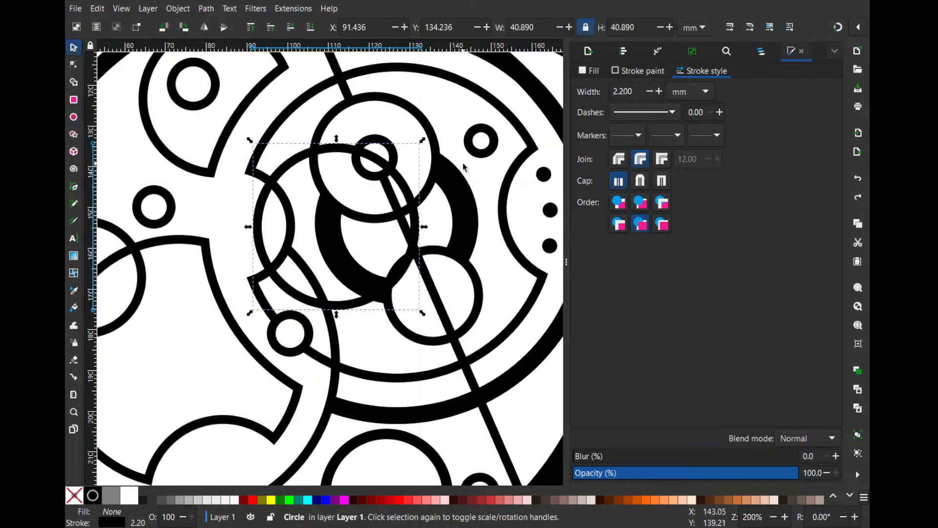
# - Shrink the enlarged circle to about 24.1 mm wide over the left notch and open it into an arc from about 137.9° to 262.5°
pyautogui.moveTo(420, 141); pyautogui.dragTo(364, 198)
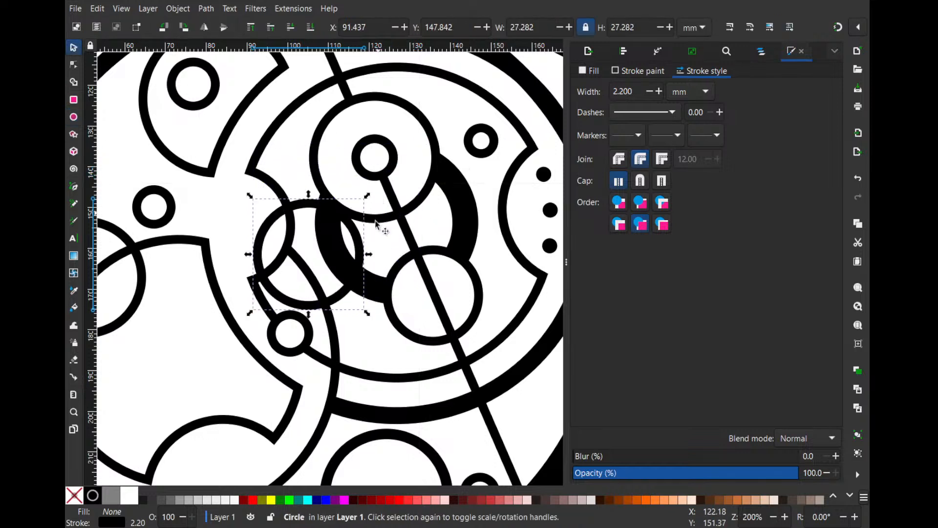
pyautogui.moveTo(365, 246); pyautogui.dragTo(360, 219)
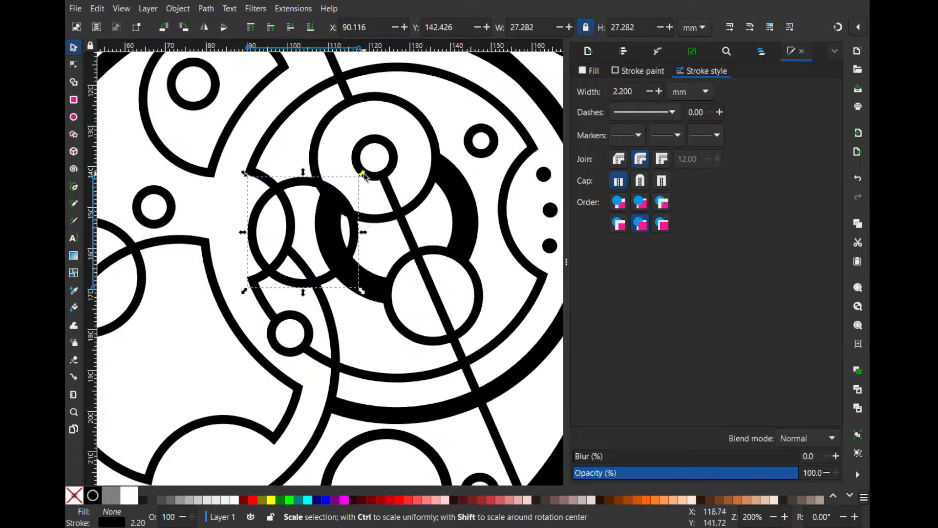
pyautogui.moveTo(363, 176); pyautogui.dragTo(297, 190)
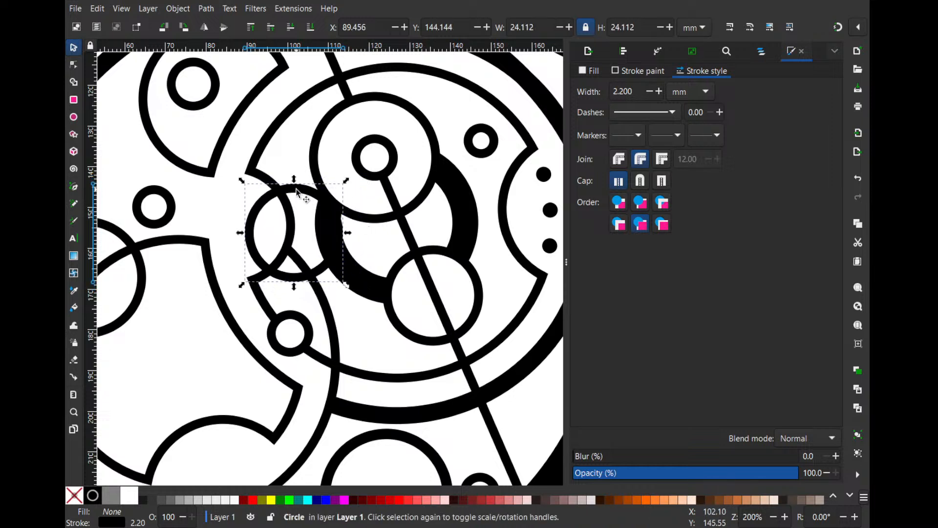
pyautogui.press('e')
pyautogui.moveTo(337, 224)
pyautogui.mouseDown()
pyautogui.moveTo(295, 215)
pyautogui.moveTo(324, 235)
pyautogui.moveTo(283, 272)
pyautogui.moveTo(269, 269)
pyautogui.mouseUp()
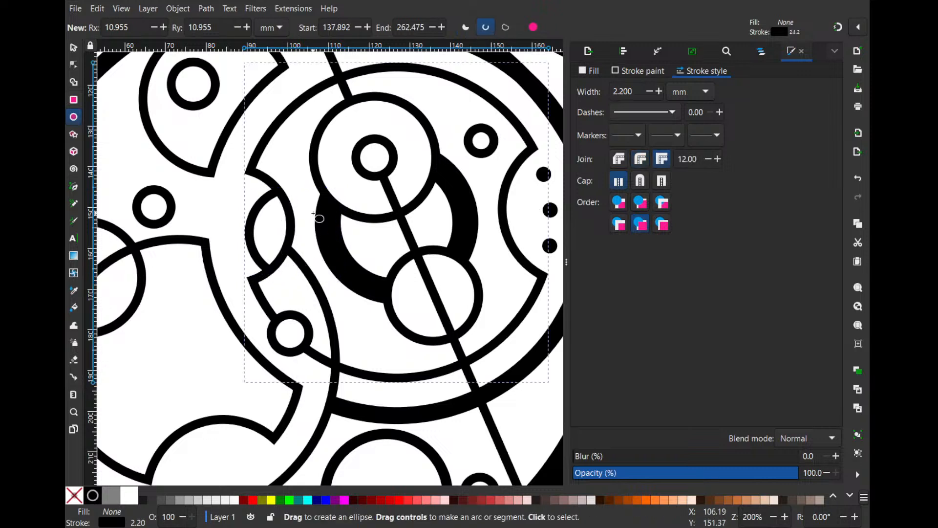
# - Set the stroke width of the six small circles inside the inner ring to 3 mm
pyautogui.click(318, 214)
pyautogui.click(361, 326)
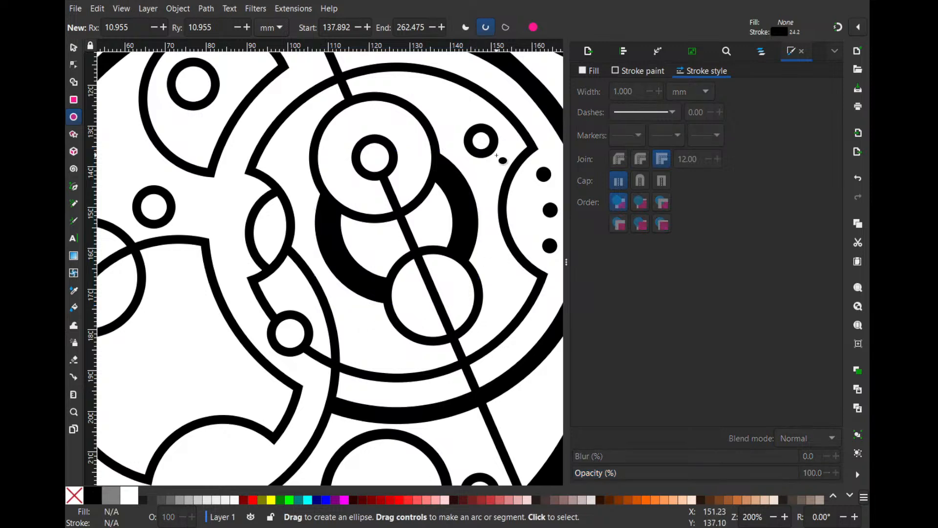
pyautogui.scroll(-3, 253, 295)
pyautogui.scroll(2, 179, 94)
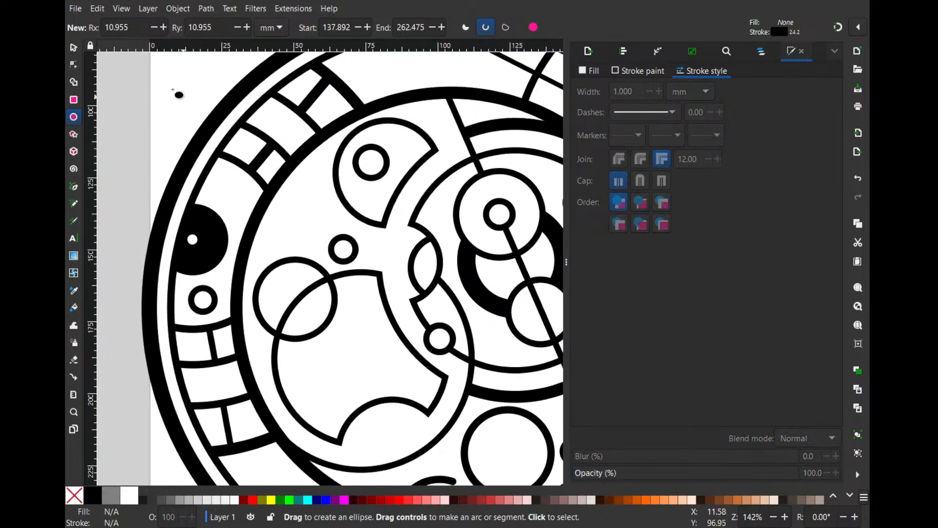
pyautogui.click(74, 47)
pyautogui.scroll(1, 432, 139)
pyautogui.click(368, 158)
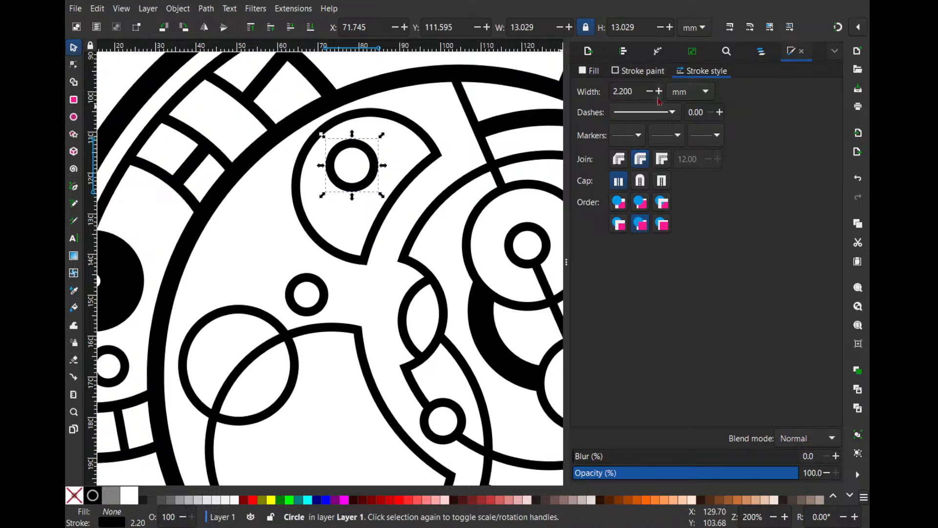
pyautogui.scroll(-1, 510, 202)
pyautogui.moveTo(510, 202); pyautogui.dragTo(399, 120)
pyautogui.keyDown('shift'); pyautogui.click(273, 189); pyautogui.keyUp('shift')
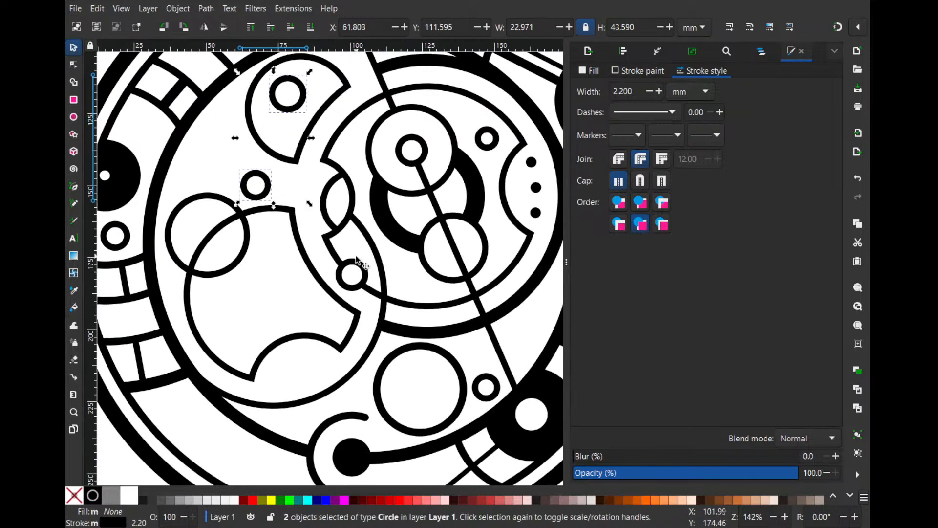
pyautogui.keyDown('shift'); pyautogui.click(357, 262); pyautogui.keyUp('shift')
pyautogui.keyDown('shift'); pyautogui.click(418, 157); pyautogui.keyUp('shift')
pyautogui.keyDown('shift'); pyautogui.click(492, 130); pyautogui.keyUp('shift')
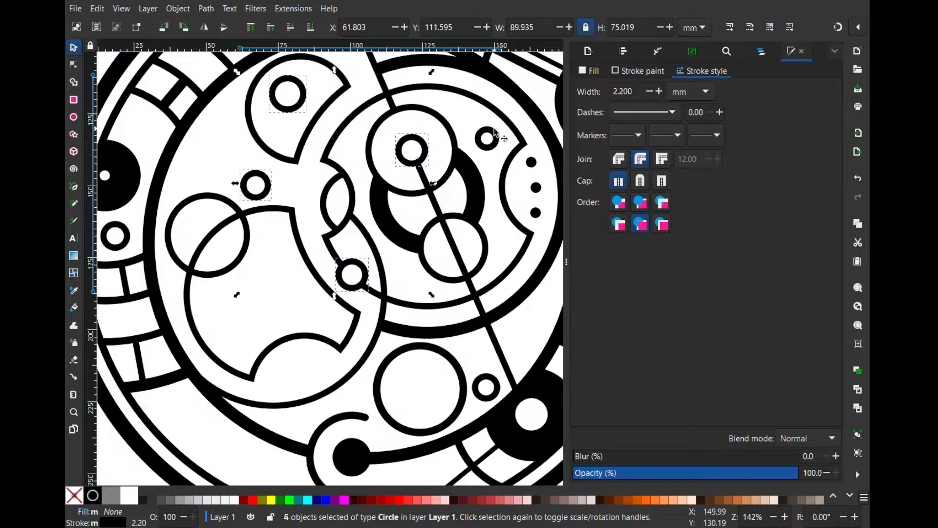
pyautogui.keyDown('shift'); pyautogui.click(483, 383); pyautogui.keyUp('shift')
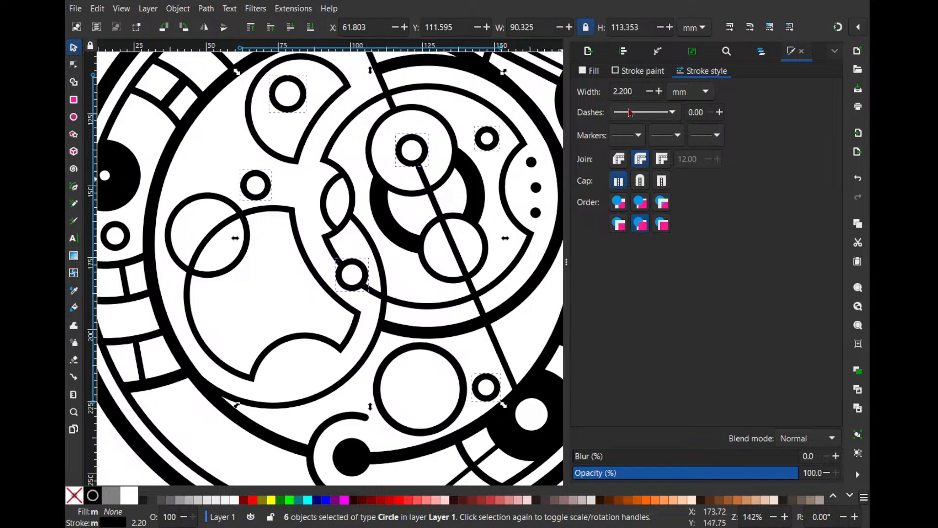
pyautogui.click(659, 91)
pyautogui.click(660, 91)
pyautogui.click(660, 91)
pyautogui.click(660, 91)
pyautogui.click(659, 91)
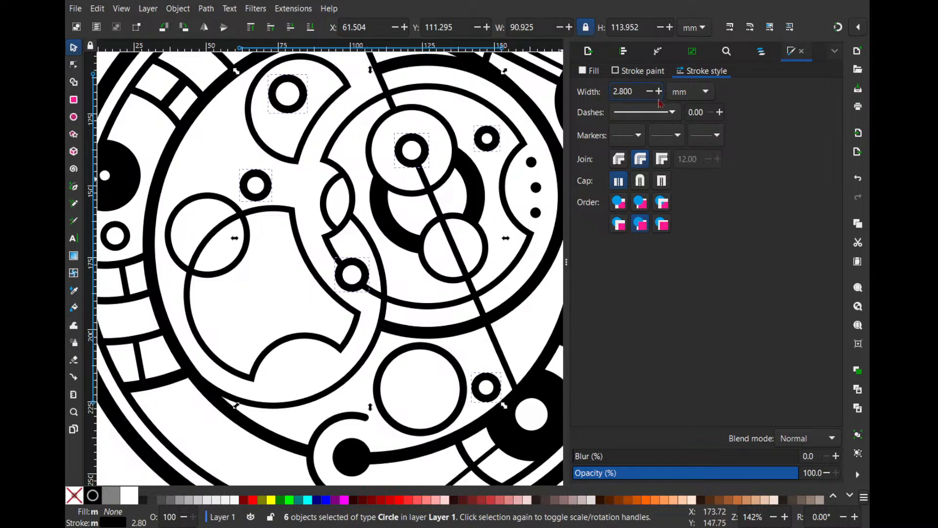
pyautogui.click(660, 91)
pyautogui.click(660, 91)
pyautogui.click(660, 92)
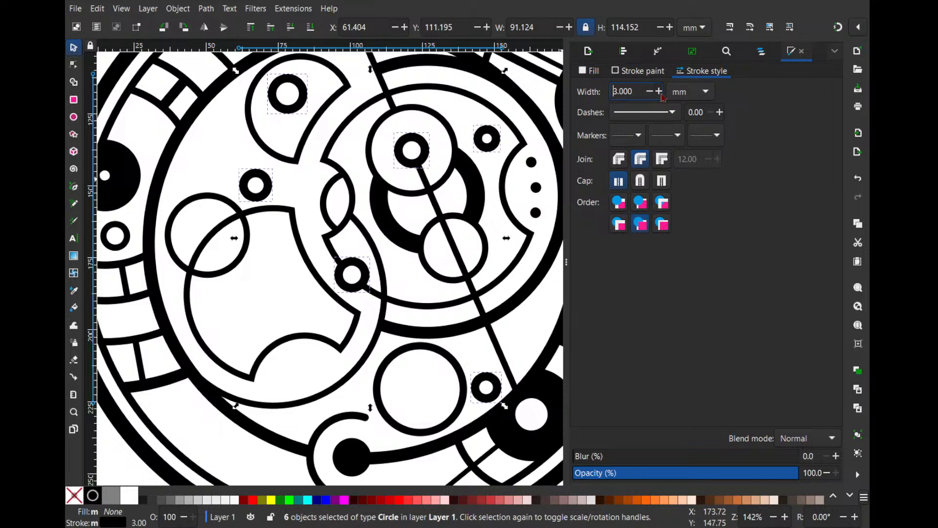
pyautogui.press('Escape')
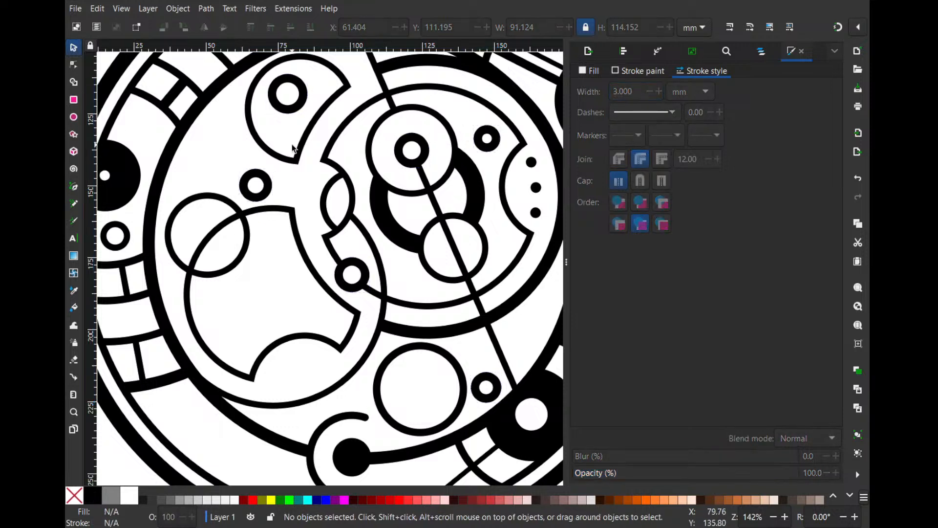
# - Set the stroke width of the three notched shapes inside the inner ring to 1.7 mm
pyautogui.click(307, 143)
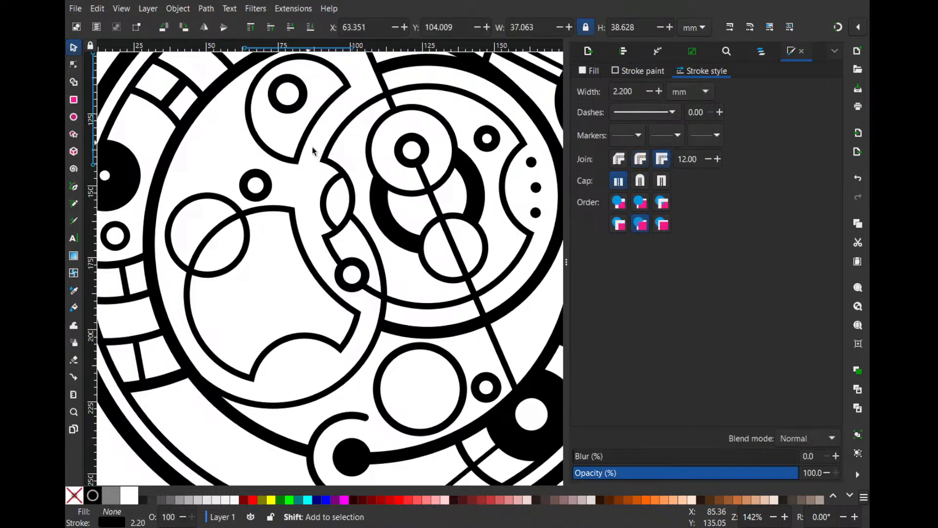
pyautogui.keyDown('shift'); pyautogui.click(325, 159); pyautogui.keyUp('shift')
pyautogui.keyDown('shift'); pyautogui.click(294, 210); pyautogui.keyUp('shift')
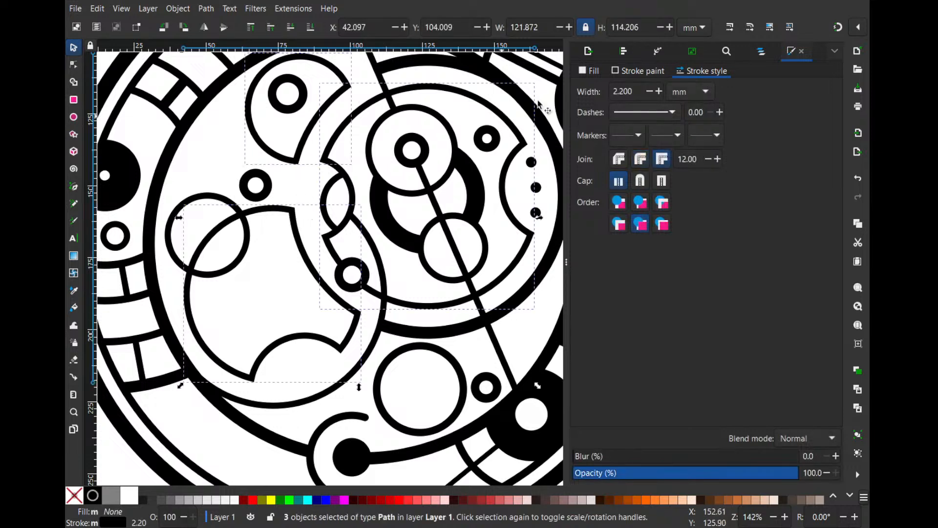
pyautogui.click(649, 91)
pyautogui.click(649, 92)
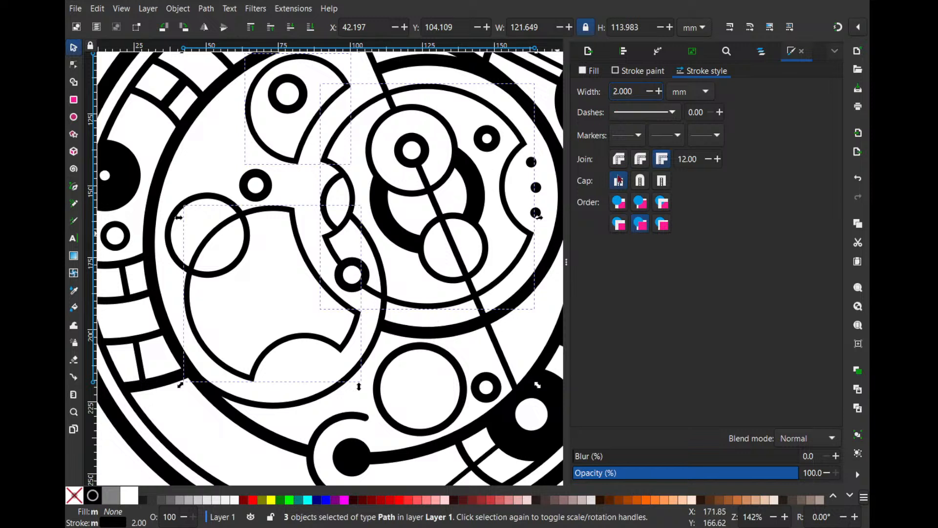
pyautogui.click(650, 92)
pyautogui.click(650, 91)
pyautogui.click(650, 92)
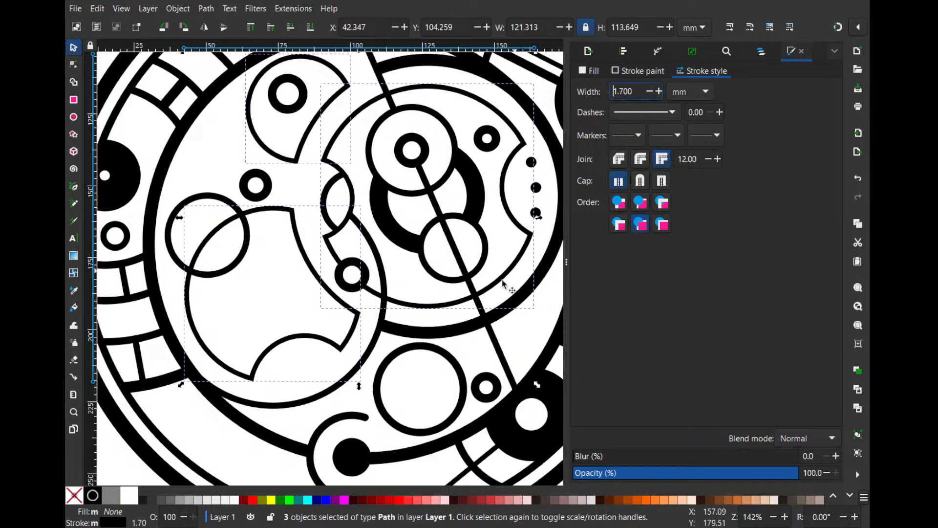
# - Try a stroke width of 2.1 mm on the large circle near the inner ring's lower edge
pyautogui.click(448, 351)
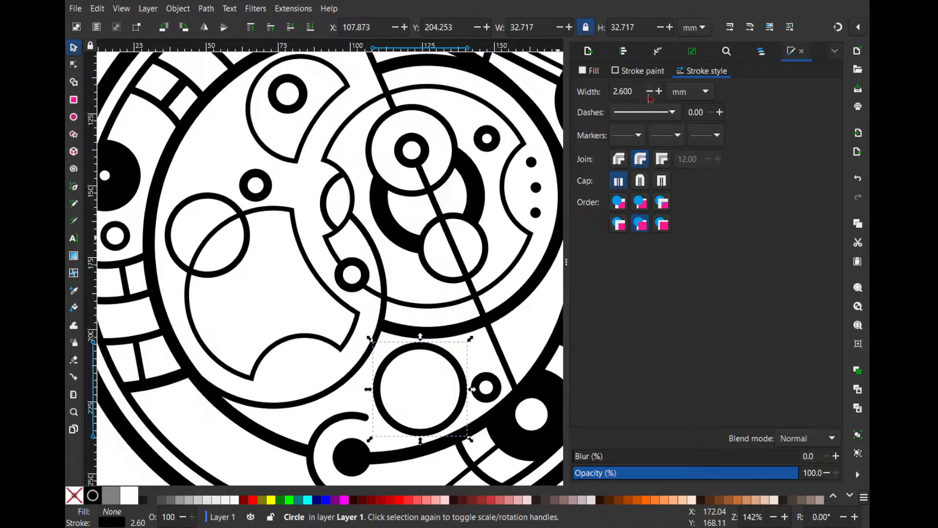
pyautogui.click(650, 93)
pyautogui.click(650, 93)
pyautogui.click(650, 93)
pyautogui.click(650, 93)
pyautogui.click(650, 92)
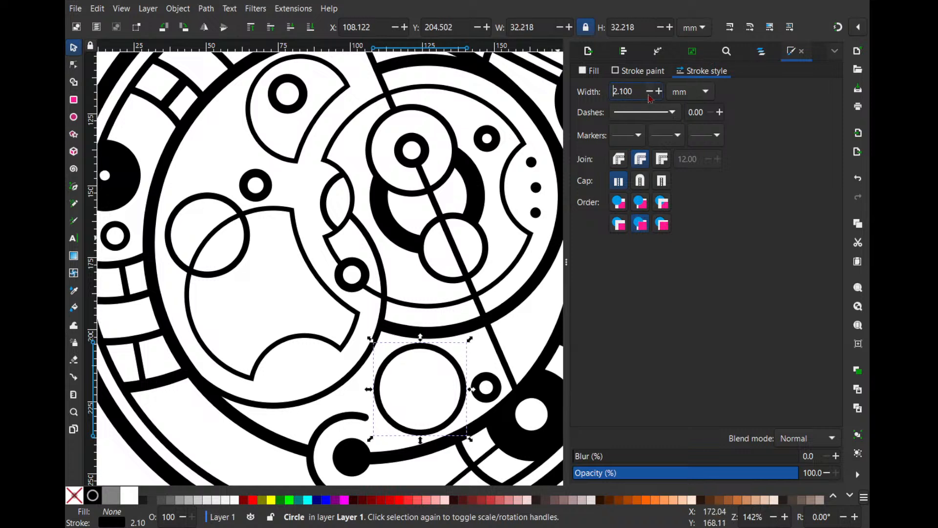
pyautogui.hotkey('ctrl', 'z')
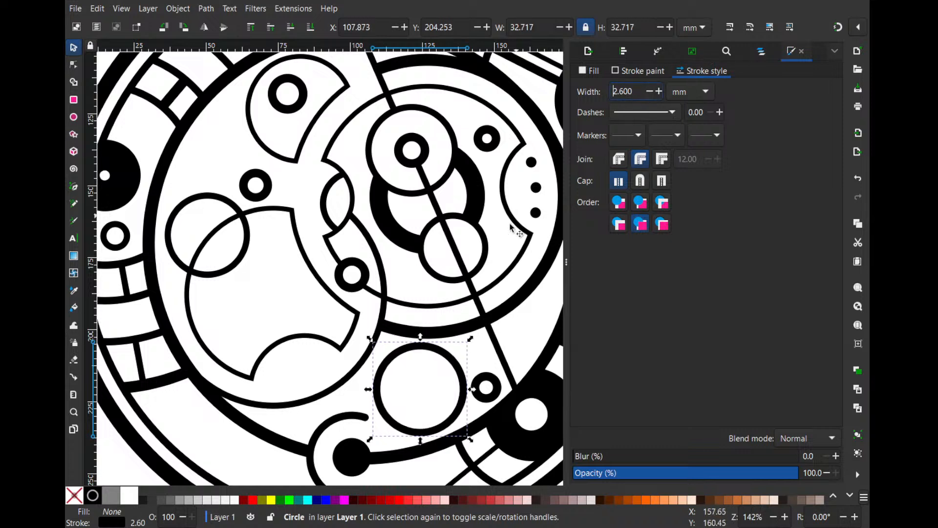
pyautogui.click(481, 347)
# - Move the large circle near the inner ring's lower edge slightly down and left, to about X 106.8, Y 205.4 mm
pyautogui.scroll(-1, 482, 343)
pyautogui.scroll(2, 423, 348)
pyautogui.scroll(-2, 439, 375)
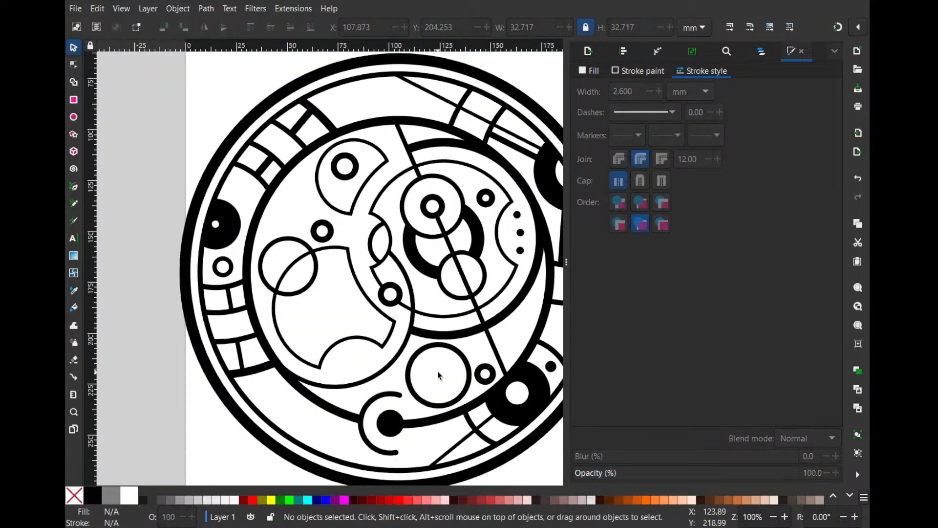
pyautogui.scroll(1, 437, 376)
pyautogui.moveTo(469, 342); pyautogui.dragTo(467, 345)
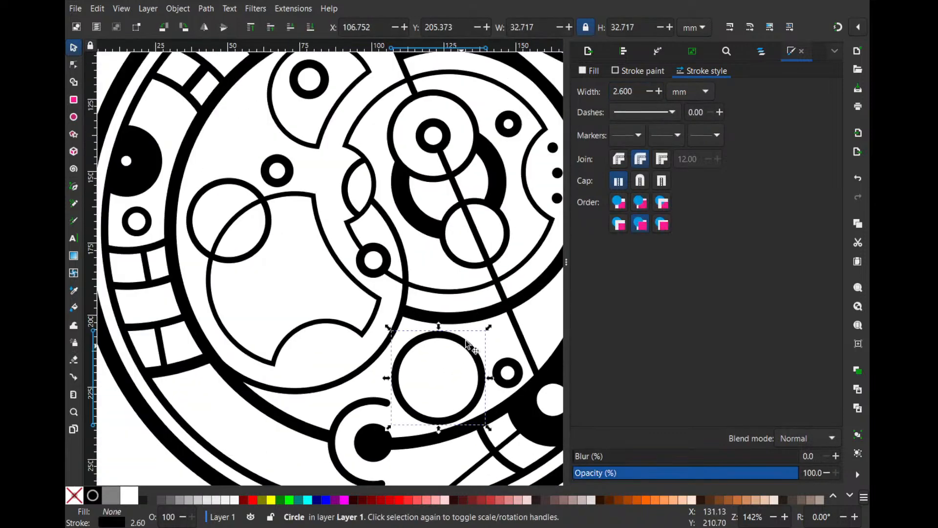
pyautogui.click(483, 336)
pyautogui.scroll(2, 486, 322)
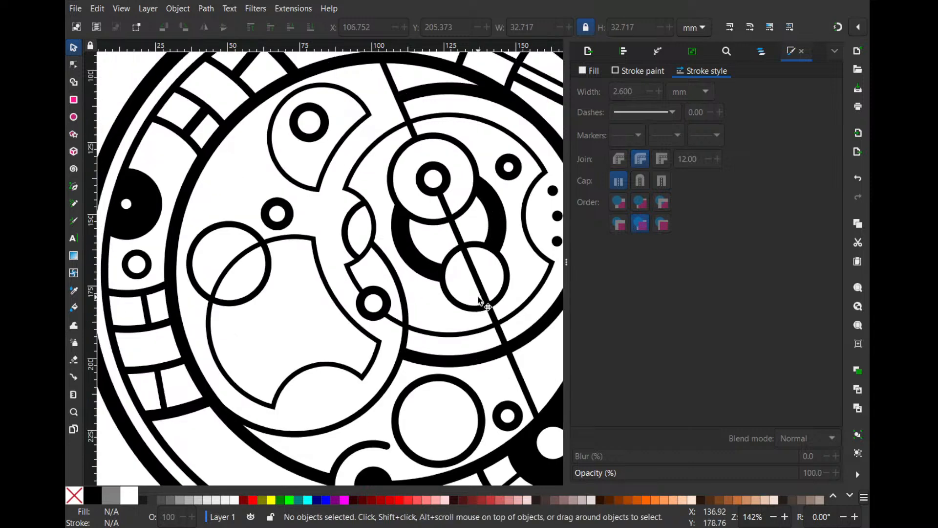
pyautogui.scroll(-1, 440, 342)
pyautogui.hscroll(1, 439, 342)
pyautogui.click(391, 345)
pyautogui.scroll(4, 386, 220)
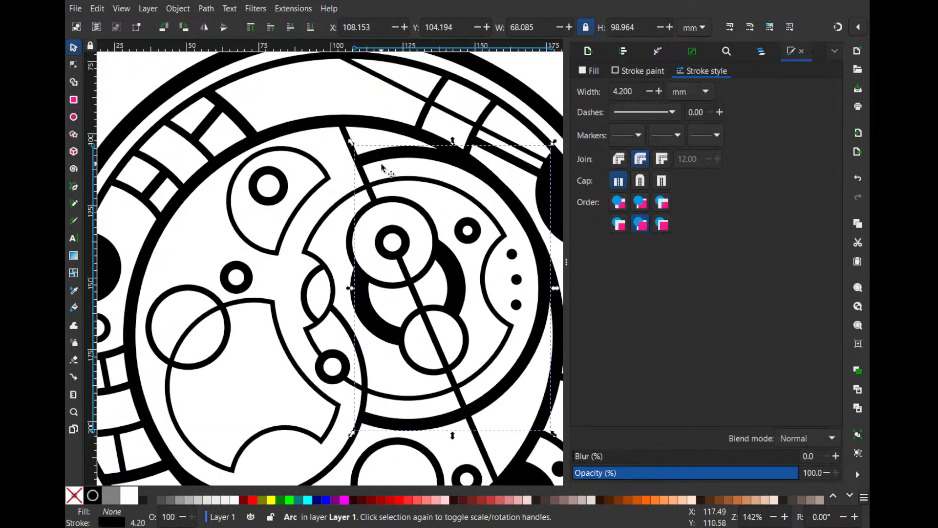
pyautogui.click(384, 168)
pyautogui.scroll(-4, 384, 169)
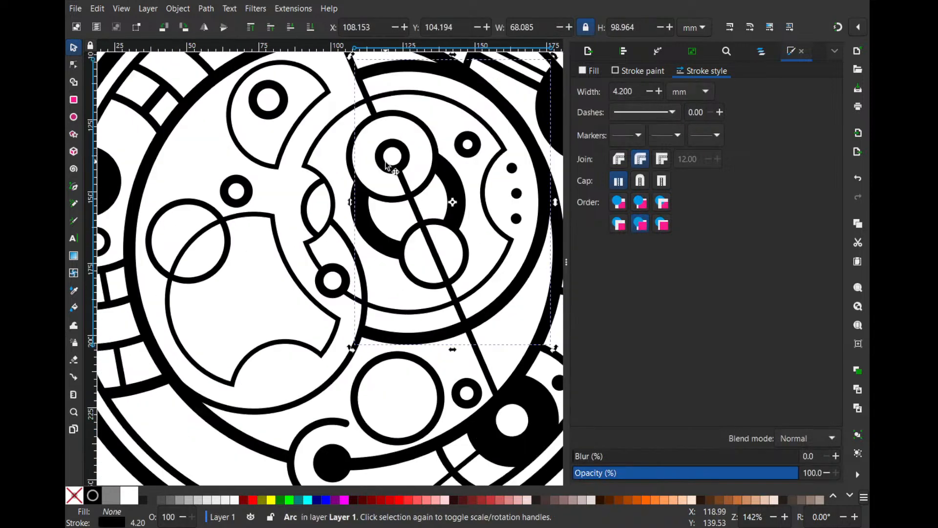
pyautogui.click(385, 326)
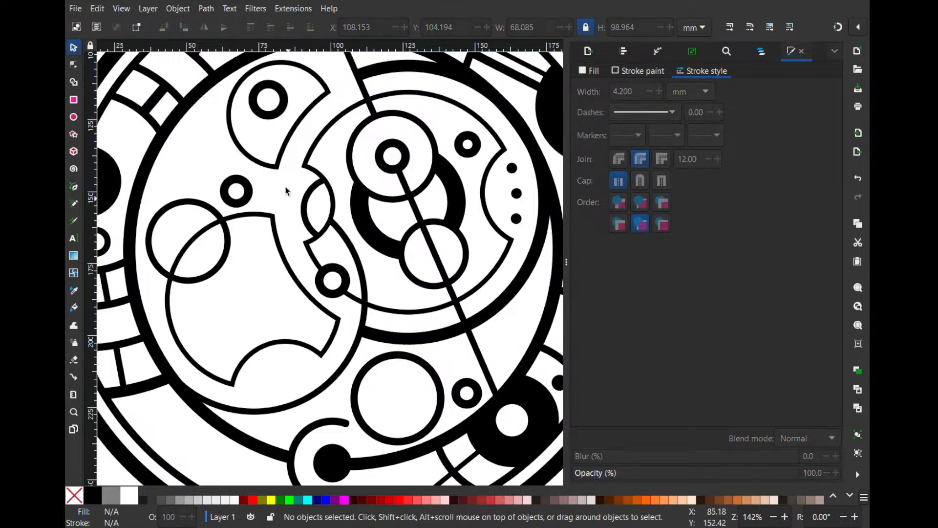
# - Move the circle overlapping the lower-left notched shape slightly downward, to about Y 153.6 mm
pyautogui.moveTo(315, 218); pyautogui.dragTo(402, 187)
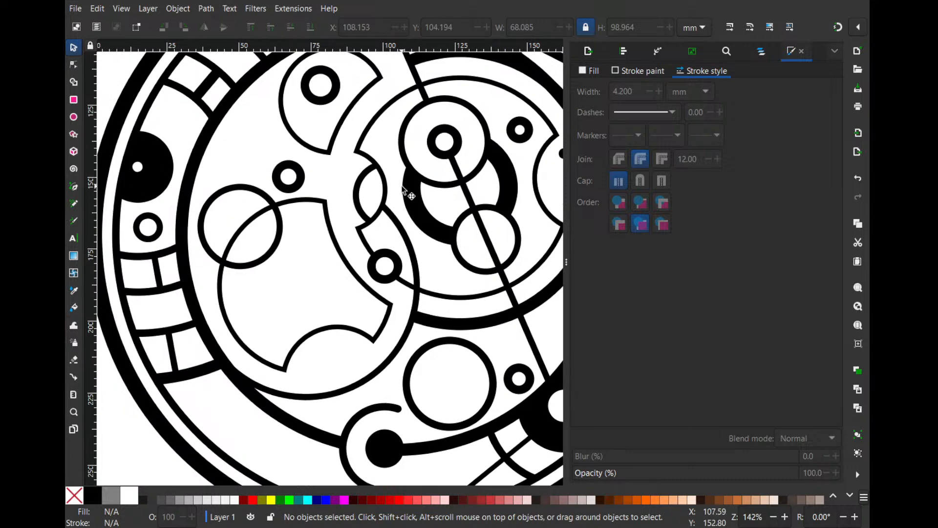
pyautogui.click(356, 268)
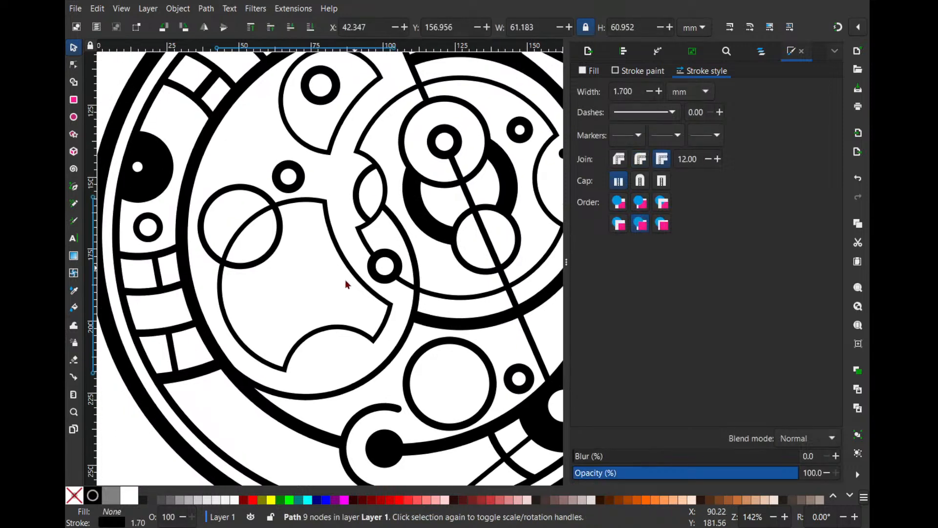
pyautogui.click(298, 296)
pyautogui.moveTo(278, 249); pyautogui.dragTo(277, 254)
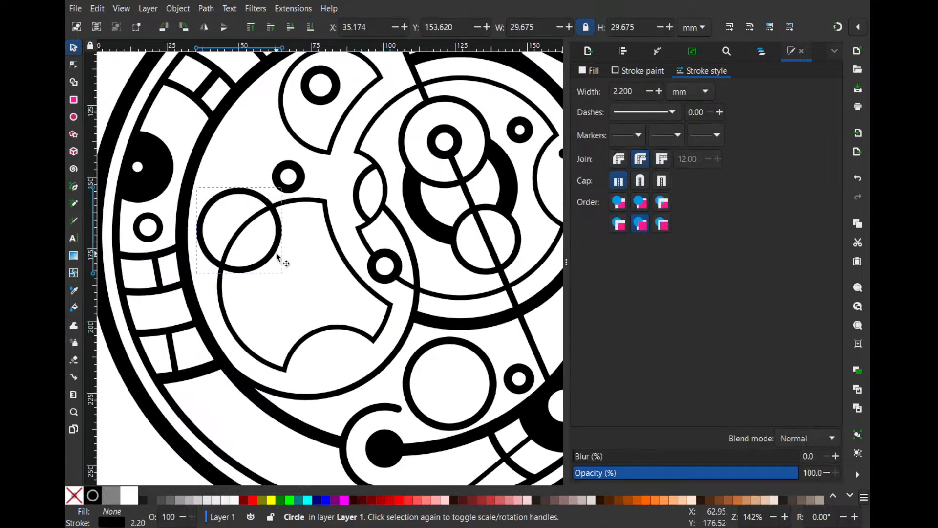
pyautogui.click(277, 253)
# - Place two copies of a solid dot from the right-hand notch beside the small circle above the lower-left notched shape, extending leftward
pyautogui.moveTo(356, 226); pyautogui.dragTo(323, 202)
pyautogui.click(531, 129)
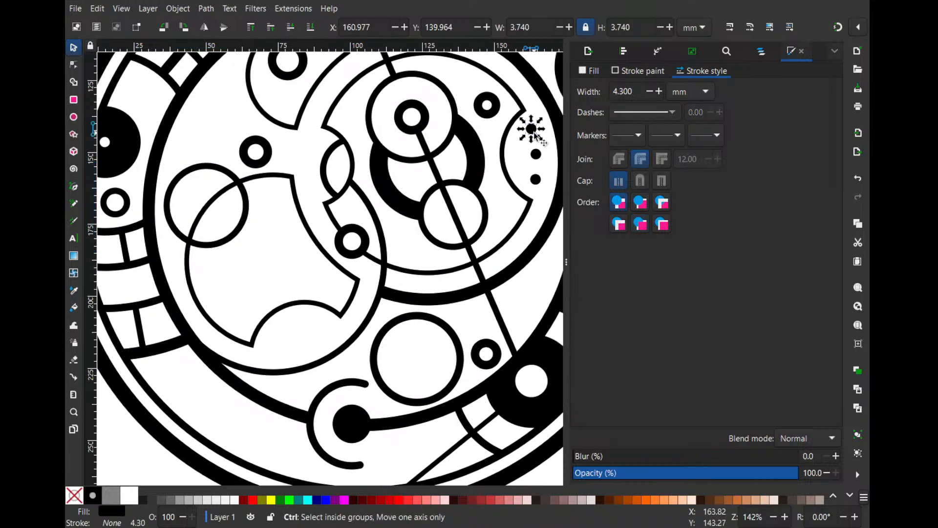
pyautogui.moveTo(531, 128)
pyautogui.mouseDown()
pyautogui.moveTo(164, 234)
pyautogui.moveTo(228, 211)
pyautogui.moveTo(210, 182)
pyautogui.moveTo(224, 147)
pyautogui.moveTo(203, 145)
pyautogui.mouseUp()
pyautogui.scroll(4, 211, 145)
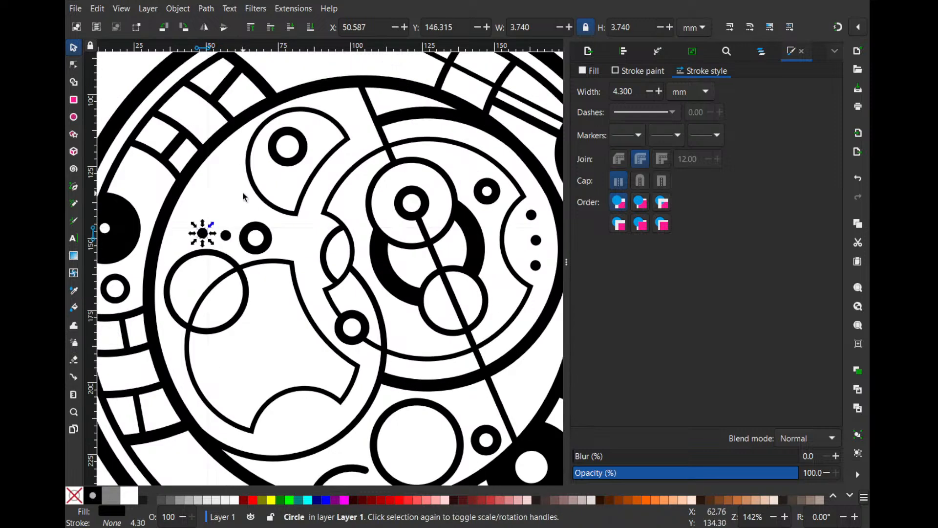
pyautogui.click(255, 190)
pyautogui.scroll(-5, 255, 191)
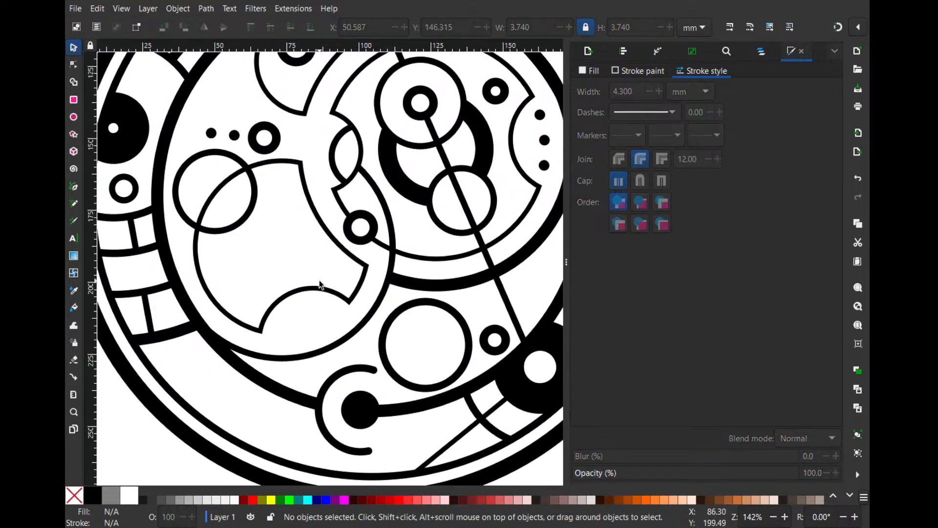
# - Draw a straight line about 72 mm long from the inner ring's upper-left edge to the lower notch of the lower-left shape
pyautogui.scroll(-2, 293, 310)
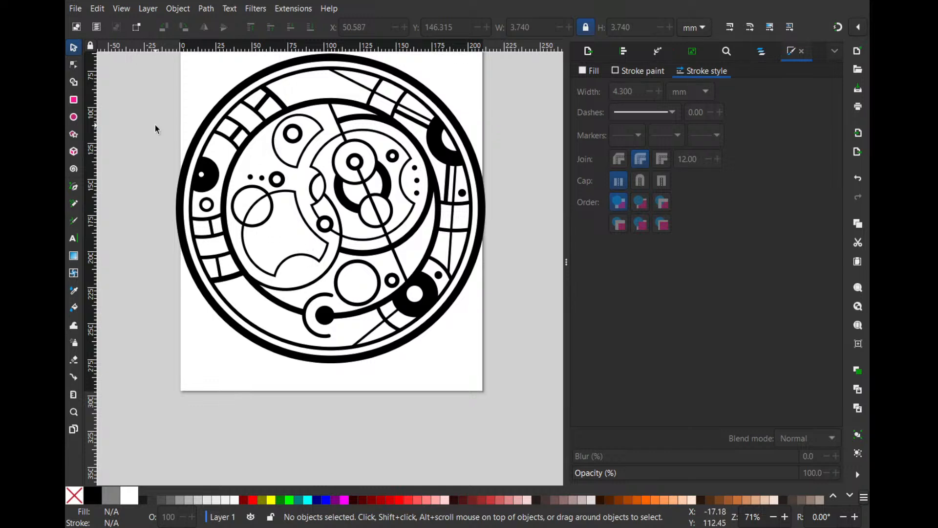
pyautogui.click(74, 186)
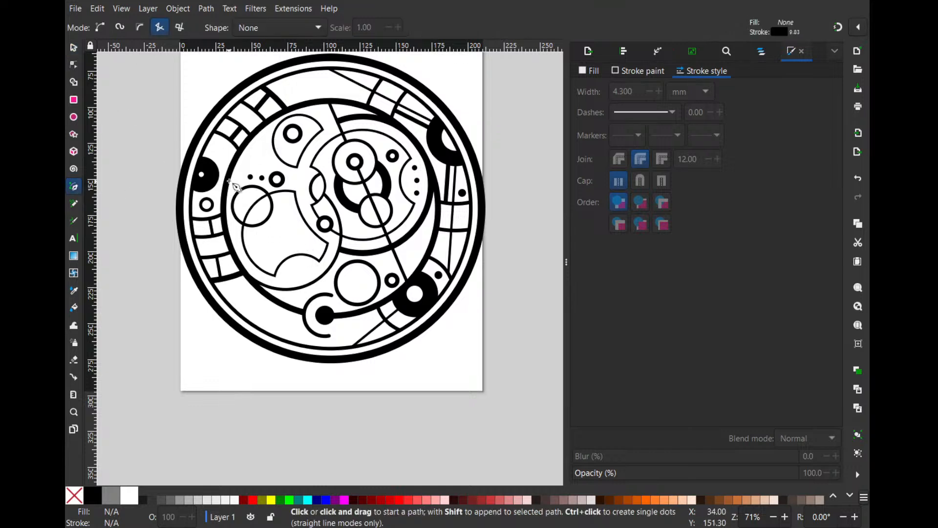
pyautogui.click(229, 169)
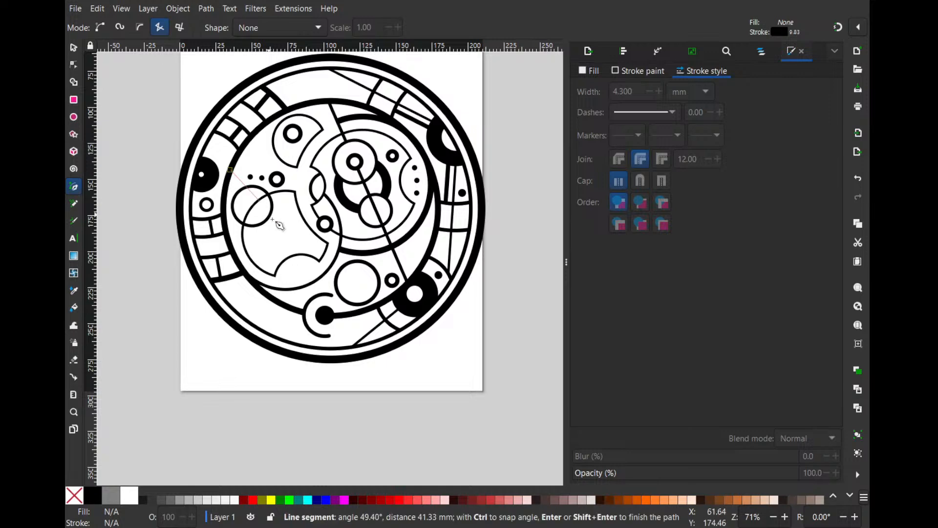
pyautogui.doubleClick(288, 255)
# - Try to reposition the new line's upper end node on the inner ring's edge
pyautogui.click(74, 64)
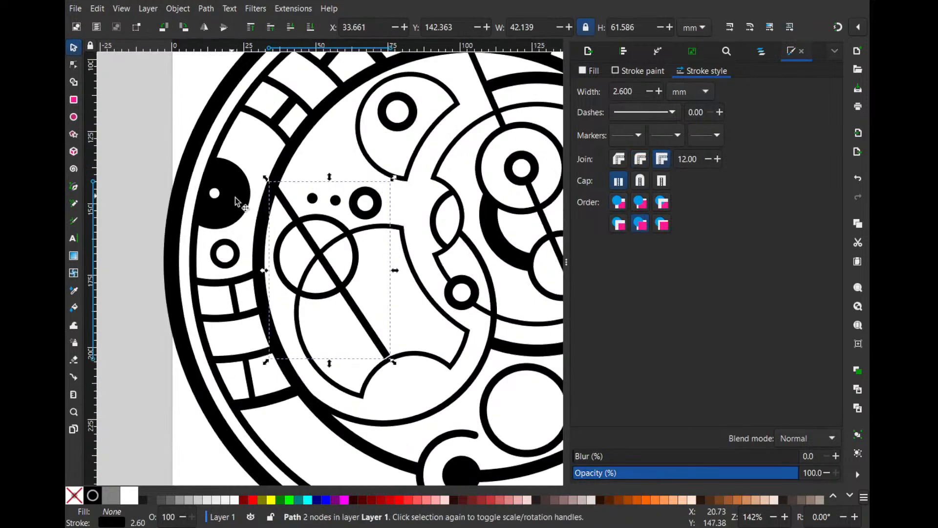
pyautogui.scroll(2, 188, 155)
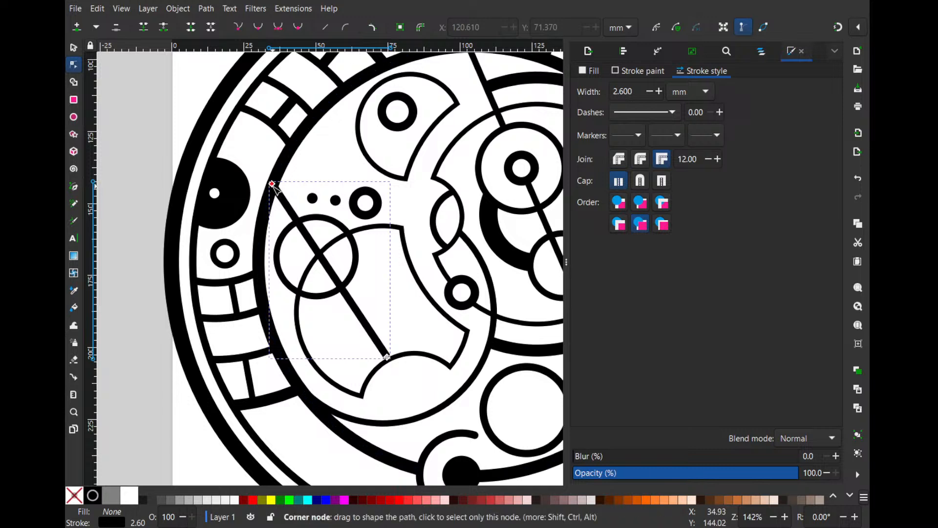
pyautogui.moveTo(273, 185); pyautogui.dragTo(272, 186)
pyautogui.hotkey('ctrl', 'z')
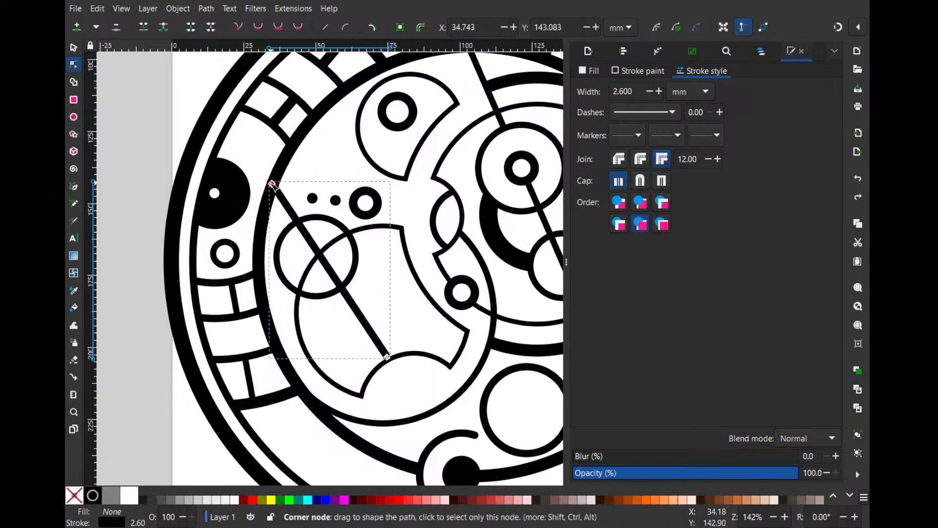
pyautogui.press('s')
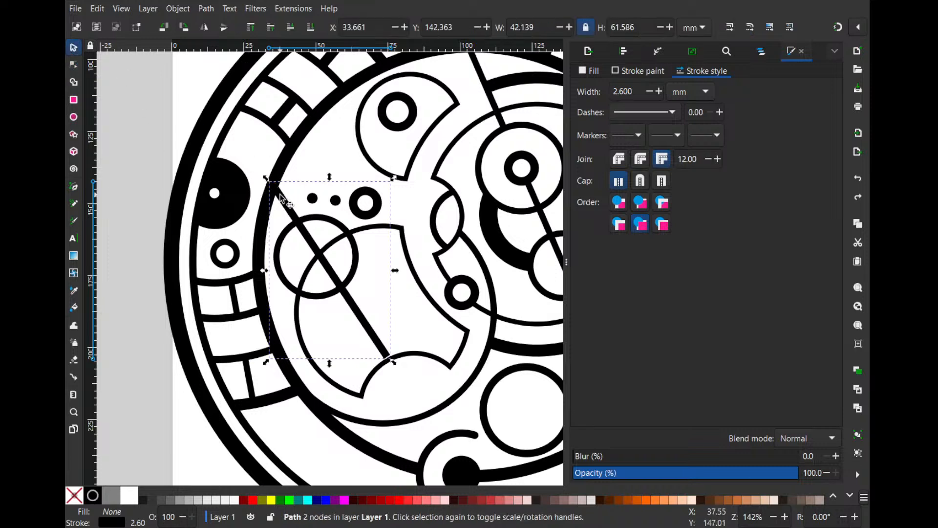
# - Create two rotated copies of the diagonal line about its lower end, fanning one out to each side
pyautogui.click(284, 200)
pyautogui.moveTo(266, 178); pyautogui.dragTo(249, 290)
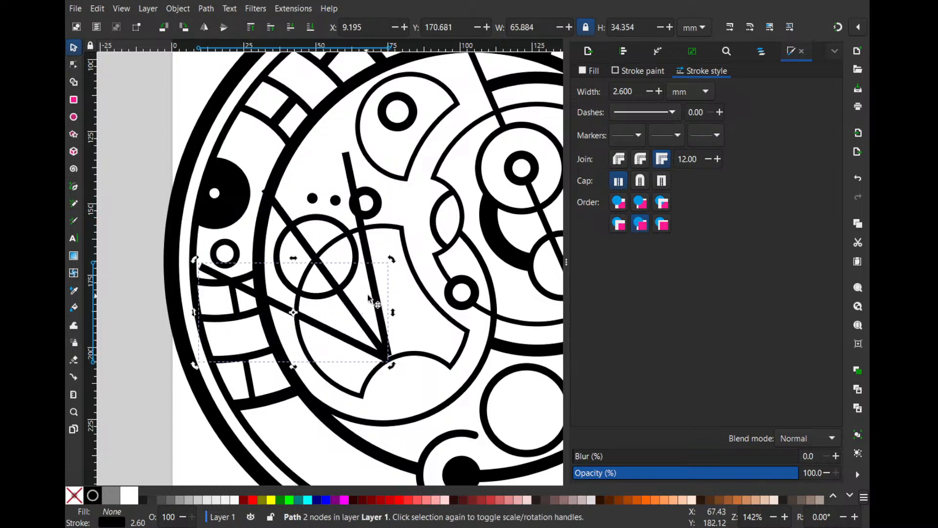
pyautogui.keyDown('shift'); pyautogui.click(361, 312); pyautogui.keyUp('shift')
pyautogui.keyDown('shift'); pyautogui.click(373, 278); pyautogui.keyUp('shift')
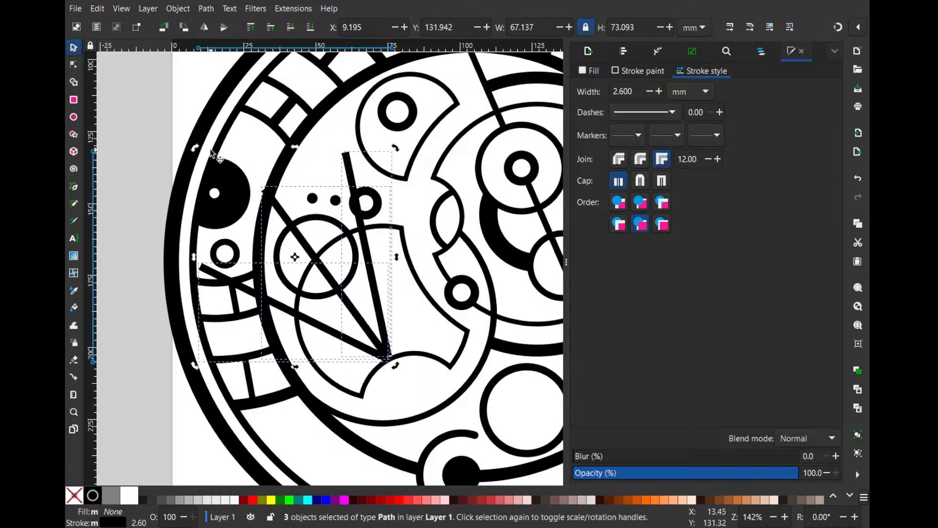
# - Enlarge the three fanned lines together to about 109.5 by 119.5 mm, with their meeting point below the notched shape's lower arc
pyautogui.click(280, 207)
pyautogui.moveTo(195, 147); pyautogui.dragTo(174, 124)
pyautogui.moveTo(380, 344); pyautogui.dragTo(404, 374)
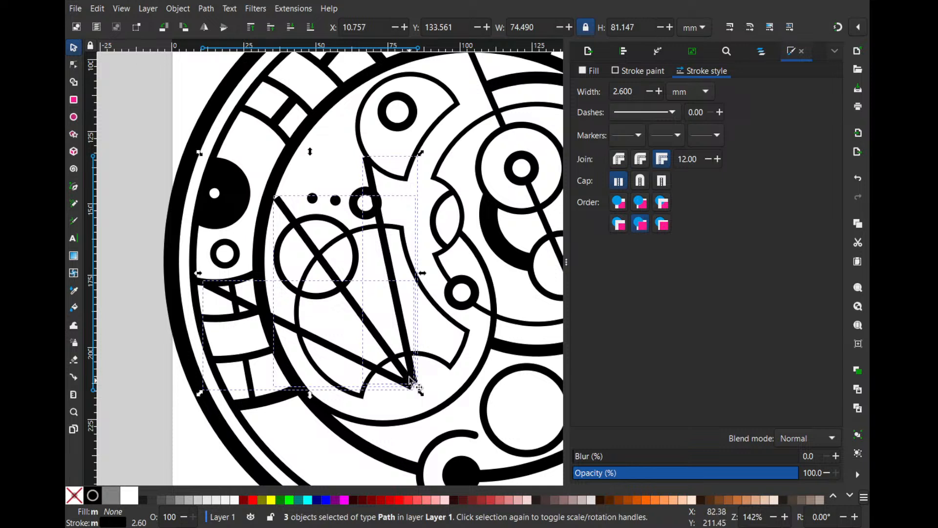
pyautogui.moveTo(198, 152); pyautogui.dragTo(169, 120)
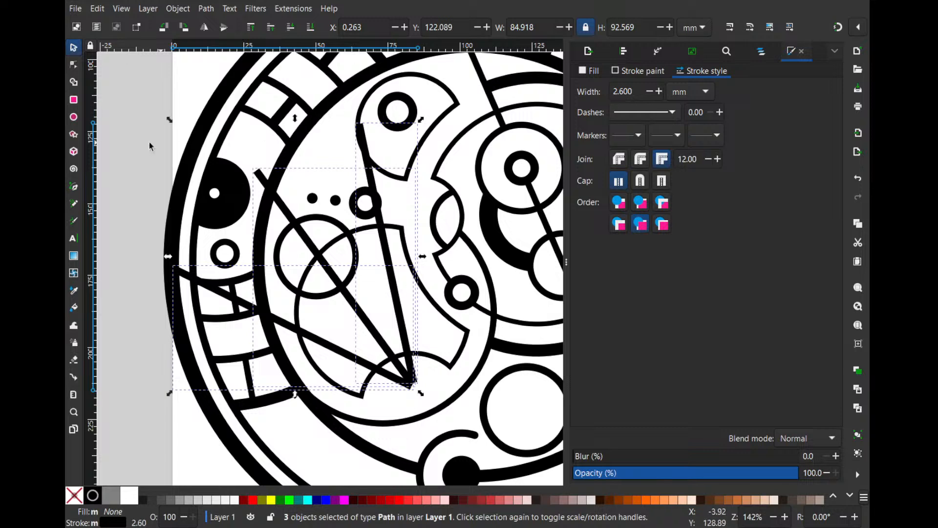
pyautogui.moveTo(167, 119); pyautogui.dragTo(96, 45)
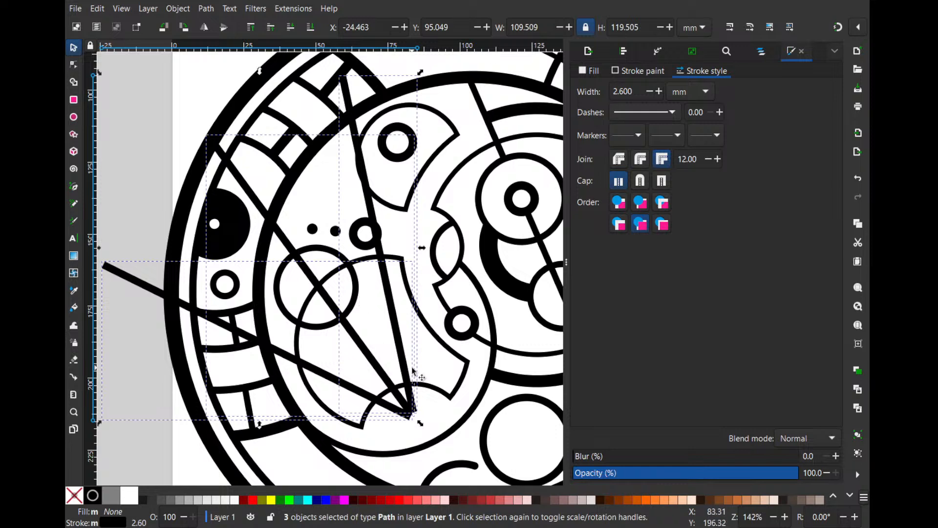
pyautogui.moveTo(393, 333); pyautogui.dragTo(389, 339)
# - Move the circle overlapping the lower-left notched shape to about X 34.25 mm, Y 156 mm, onto the middle line
pyautogui.click(359, 301)
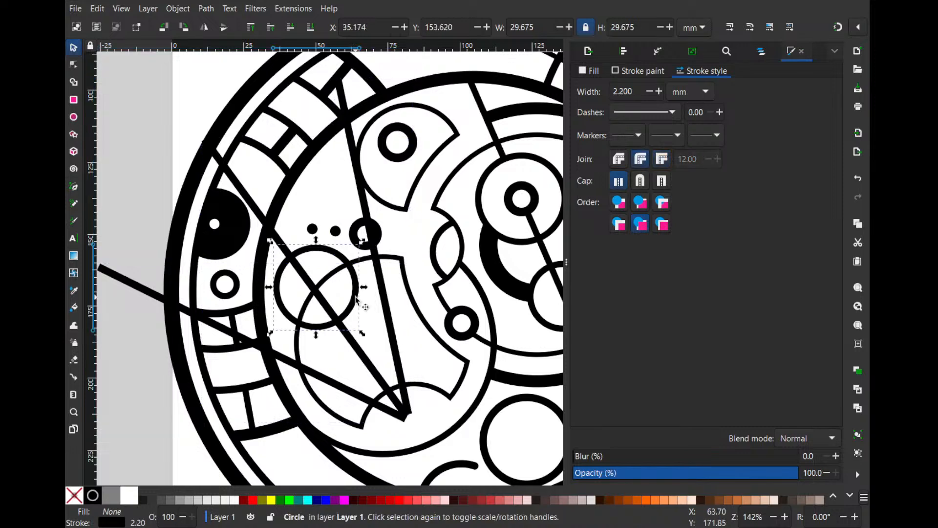
pyautogui.scroll(1, 350, 307)
pyautogui.moveTo(347, 312); pyautogui.dragTo(343, 318)
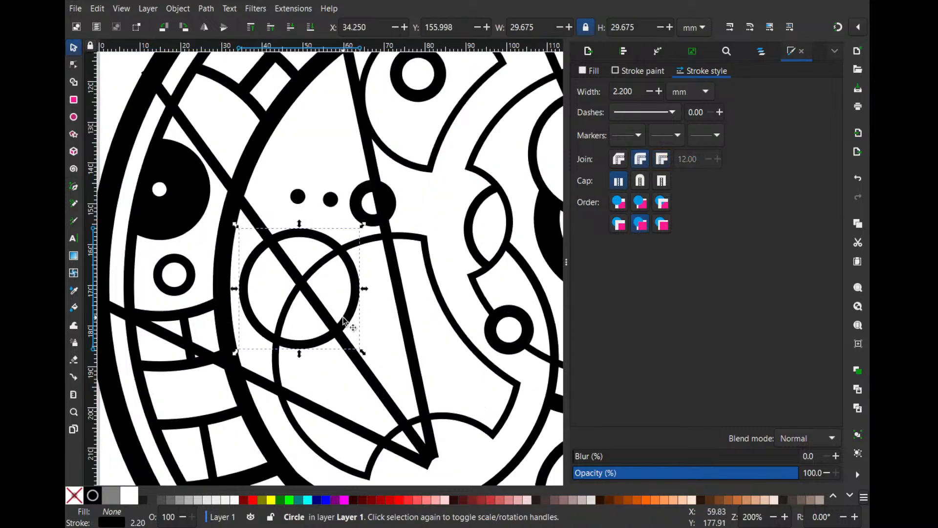
# - Shift the small ring above that circle and its two solid dots leftward, between the middle and right lines
pyautogui.moveTo(355, 191); pyautogui.dragTo(342, 219)
pyautogui.click(348, 198)
pyautogui.moveTo(280, 205)
pyautogui.mouseDown()
pyautogui.moveTo(274, 215)
pyautogui.moveTo(308, 214)
pyautogui.moveTo(291, 207)
pyautogui.mouseUp()
pyautogui.click(320, 210)
pyautogui.moveTo(312, 177); pyautogui.dragTo(187, 147)
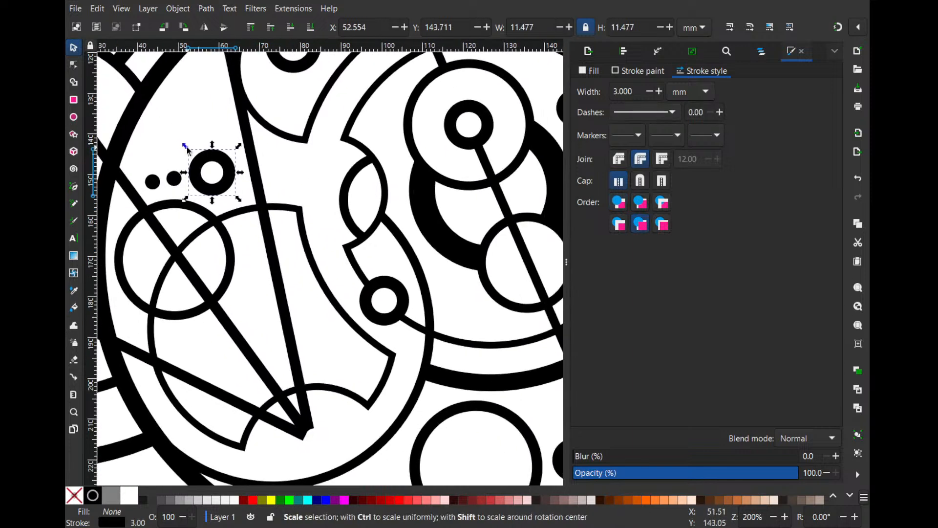
# - Set the stroke width to 2.2 mm for the ring beside the two dots and the ring beside the large lower circle
pyautogui.scroll(-1, 310, 229)
pyautogui.moveTo(486, 359); pyautogui.dragTo(478, 331)
pyautogui.keyDown('shift'); pyautogui.click(485, 352); pyautogui.keyUp('shift')
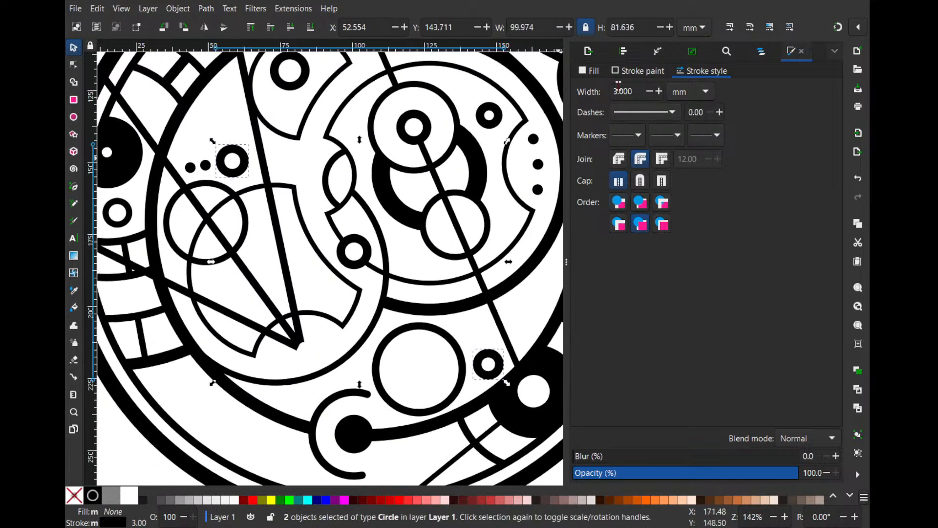
pyautogui.click(646, 93)
pyautogui.click(646, 94)
pyautogui.click(646, 94)
pyautogui.click(645, 93)
pyautogui.click(646, 94)
pyautogui.click(646, 94)
pyautogui.click(645, 93)
pyautogui.click(645, 93)
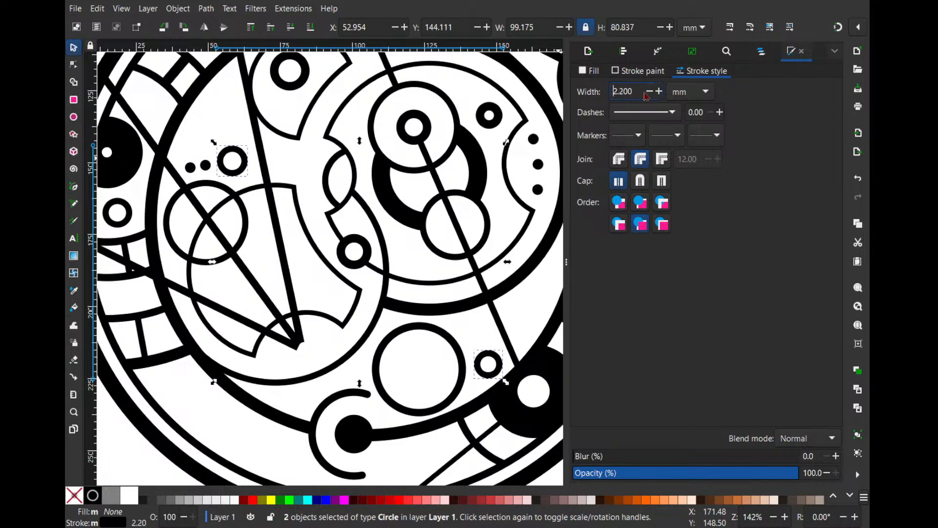
# - Shrink the ring beside the two dots to about 10.3 mm, and move the lower-right ring to about X 140.9 mm, Y 213.9 mm
pyautogui.click(243, 159)
pyautogui.moveTo(243, 158); pyautogui.dragTo(255, 145)
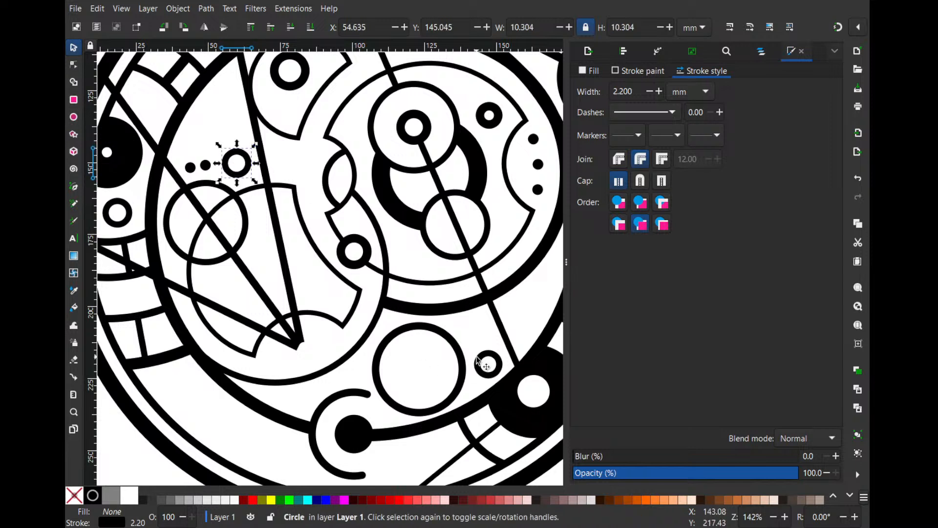
pyautogui.moveTo(477, 362); pyautogui.dragTo(475, 358)
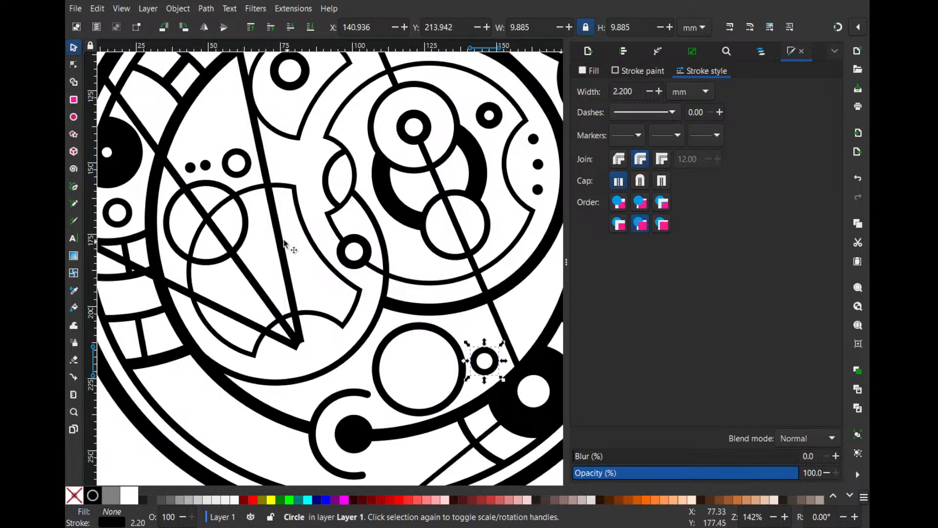
# - Nudge the circle on the middle line slightly upward, and raise the ring beside the dots to about Y 143.9 mm
pyautogui.click(241, 233)
pyautogui.moveTo(242, 236)
pyautogui.mouseDown()
pyautogui.moveTo(253, 234)
pyautogui.moveTo(247, 220)
pyautogui.mouseUp()
pyautogui.moveTo(237, 155); pyautogui.dragTo(239, 152)
pyautogui.click(283, 164)
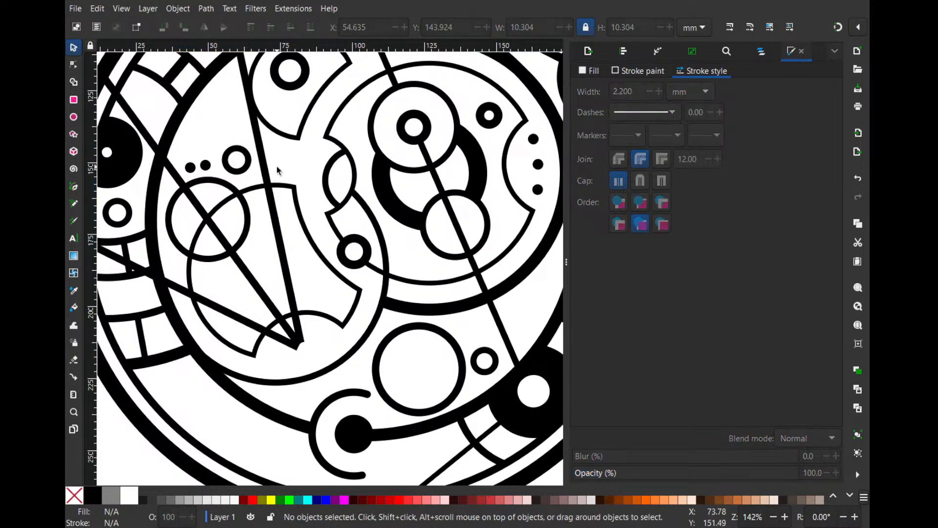
# - Cut the three fanned lines where they cross the thick inner ring, using Cut Path with the ring's arc
pyautogui.click(188, 139)
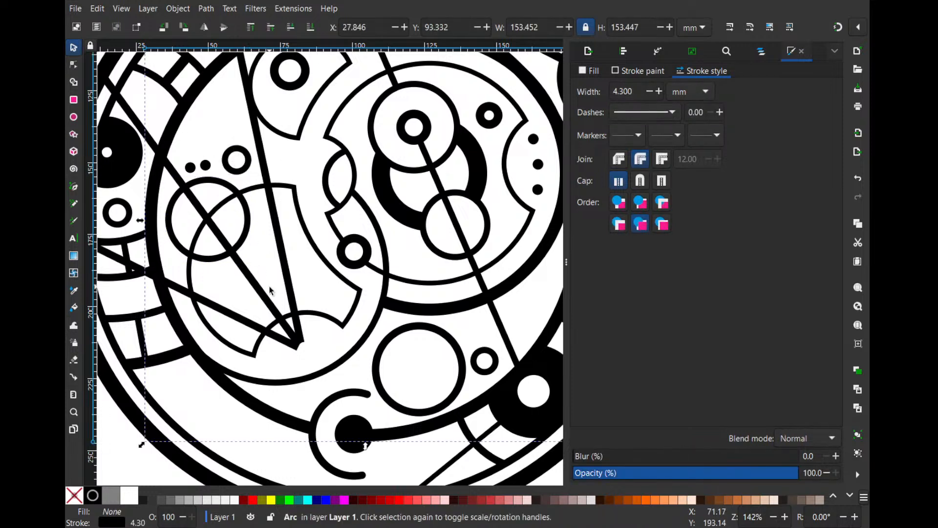
pyautogui.click(285, 283)
pyautogui.click(288, 281)
pyautogui.keyDown('shift'); pyautogui.click(271, 306); pyautogui.keyUp('shift')
pyautogui.keyDown('shift'); pyautogui.click(240, 318); pyautogui.keyUp('shift')
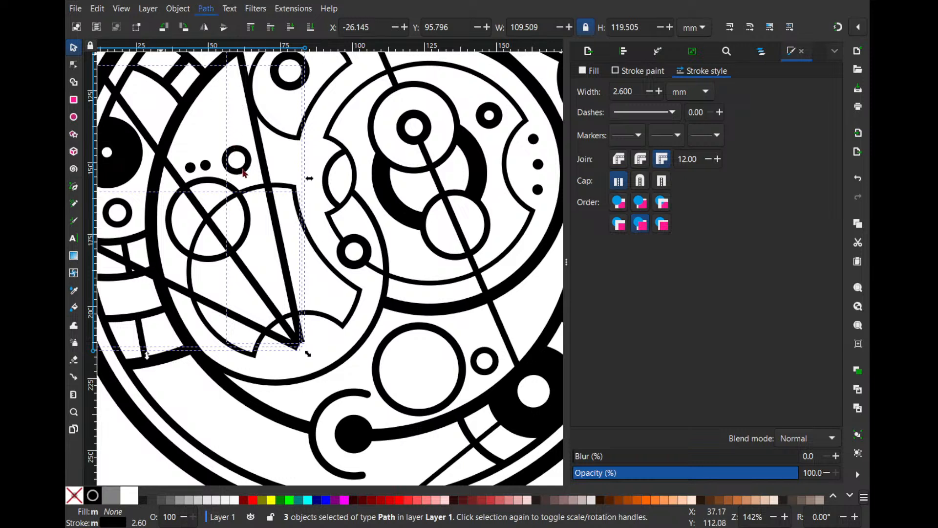
pyautogui.click(206, 177)
pyautogui.keyDown('alt'); pyautogui.click(177, 131); pyautogui.keyUp('alt')
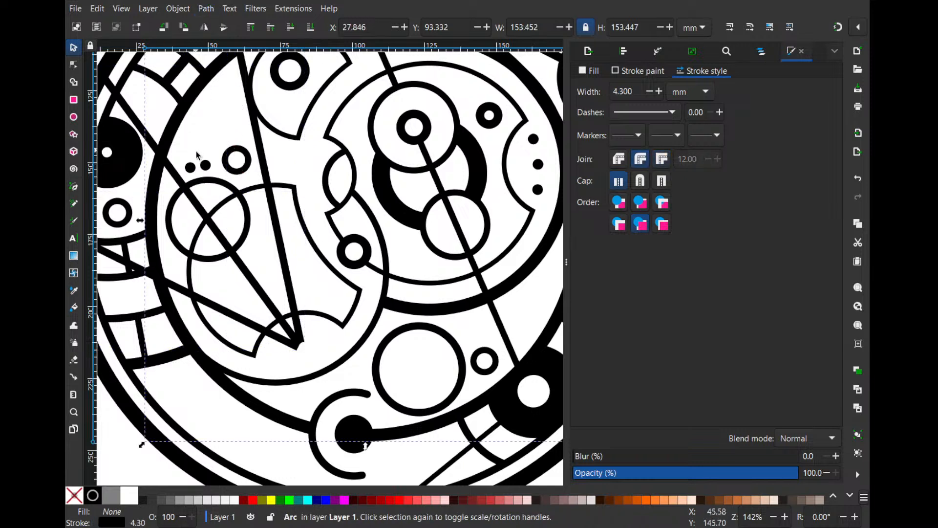
pyautogui.keyDown('shift'); pyautogui.click(251, 276); pyautogui.keyUp('shift')
pyautogui.hotkey('ctrl', 'alt', '/')
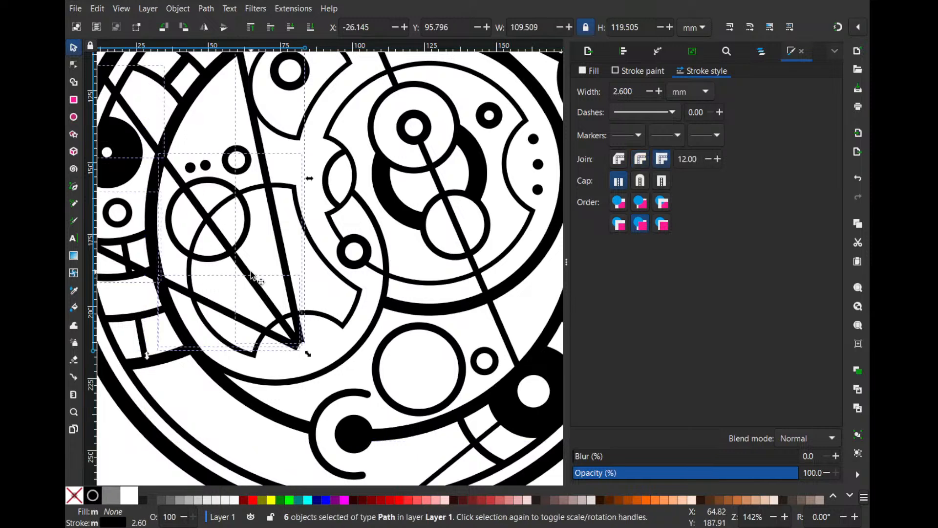
# - Delete the pieces of the three cut lines that extend outside the inner ring
pyautogui.moveTo(157, 189); pyautogui.dragTo(229, 236)
pyautogui.click(256, 178)
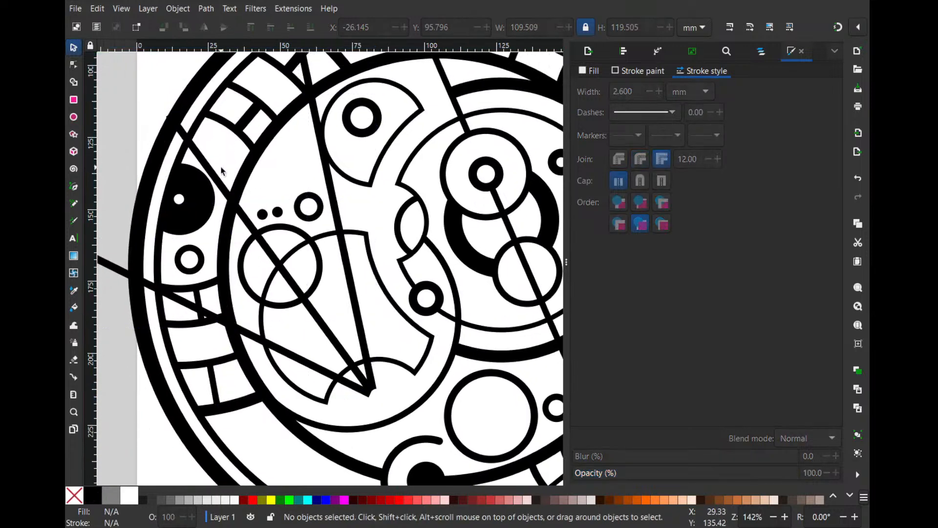
pyautogui.click(219, 175)
pyautogui.press('Delete')
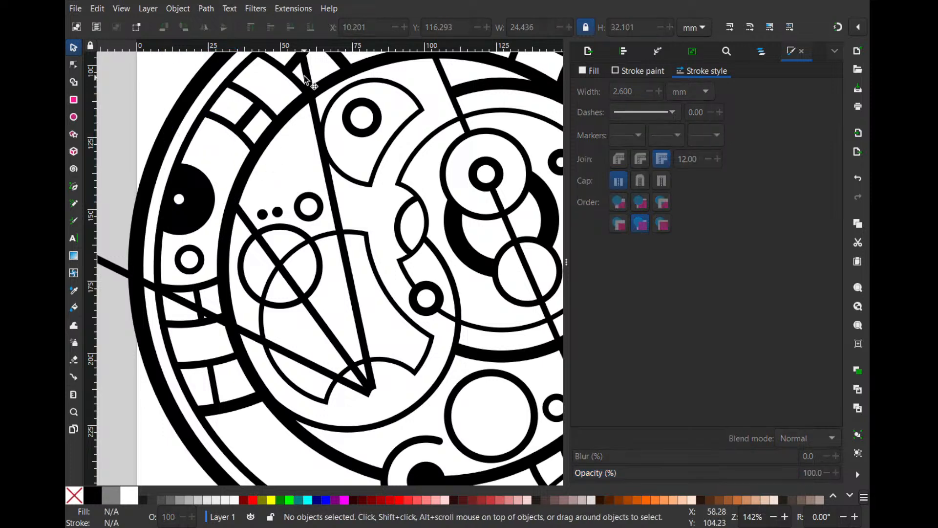
pyautogui.click(113, 267)
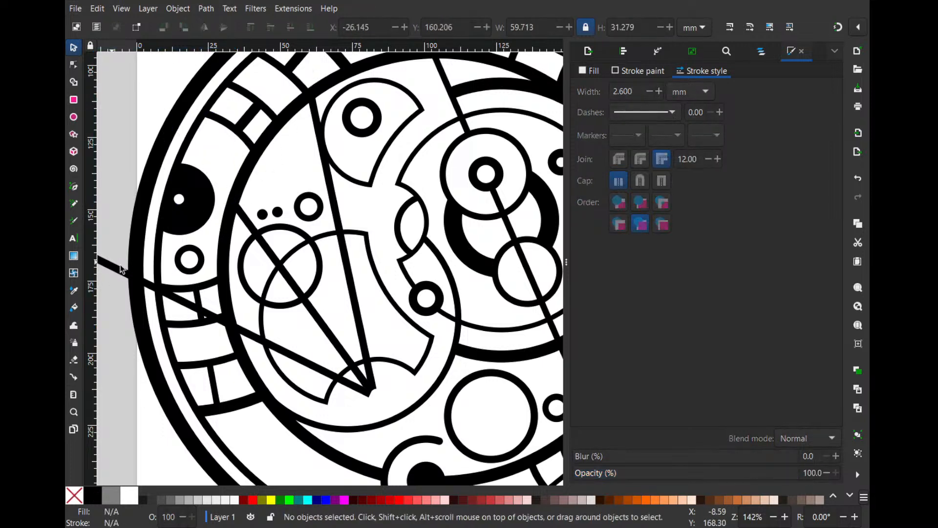
pyautogui.press('Delete')
# - Cut the right-hand fanned line where it crosses the lower-left notched shape's outline, using Cut Path
pyautogui.scroll(-3, 233, 268)
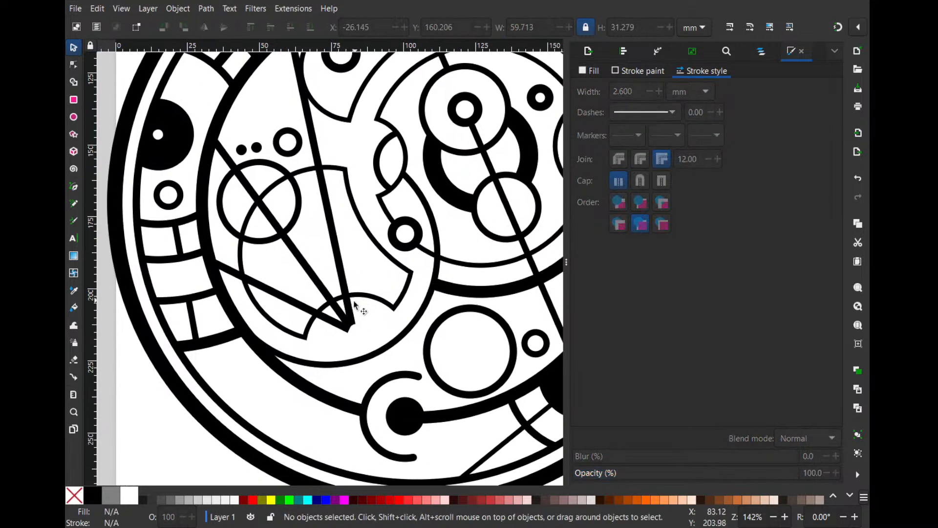
pyautogui.click(366, 300)
pyautogui.keyDown('shift'); pyautogui.click(338, 268); pyautogui.keyUp('shift')
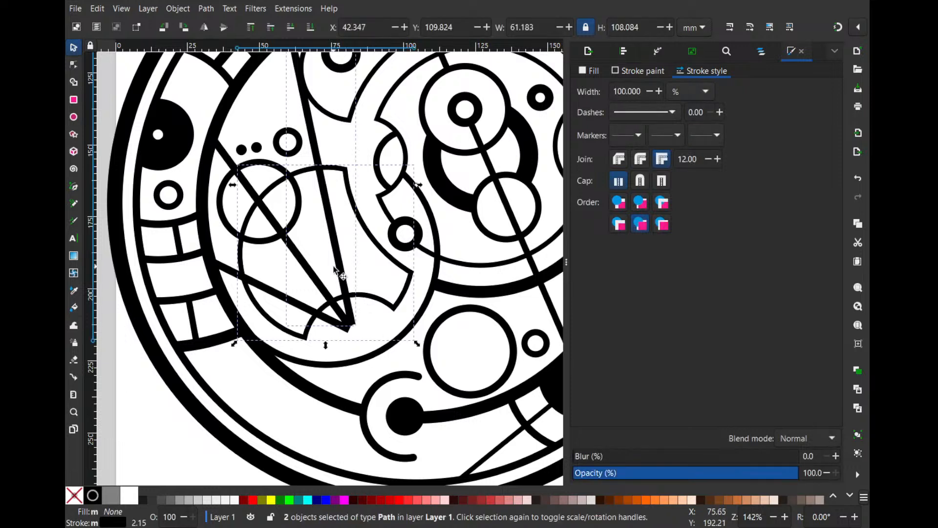
pyautogui.hotkey('ctrl', 'alt', '/')
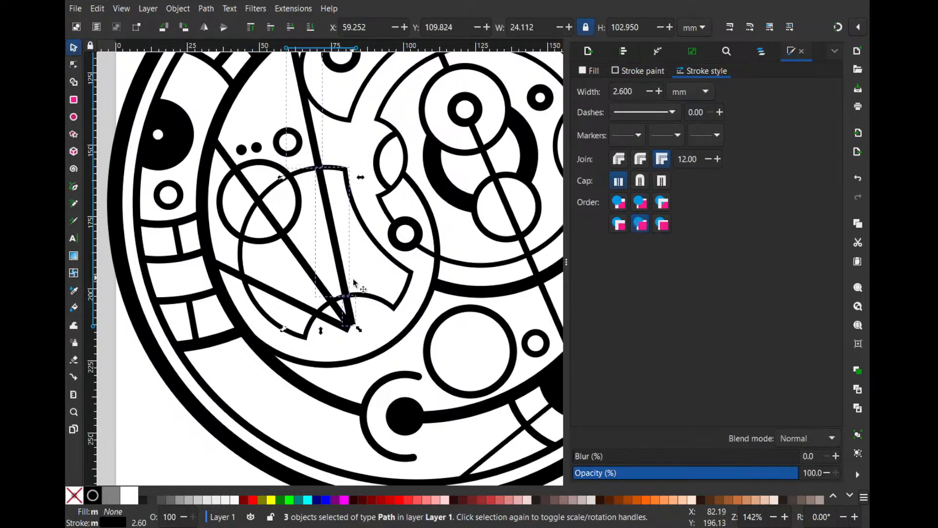
pyautogui.click(358, 283)
# - Trim the middle and left fanned lines at the lower notch arc by adding a node at each crossing and deleting the end nodes
pyautogui.doubleClick(334, 302)
pyautogui.scroll(4, 329, 297)
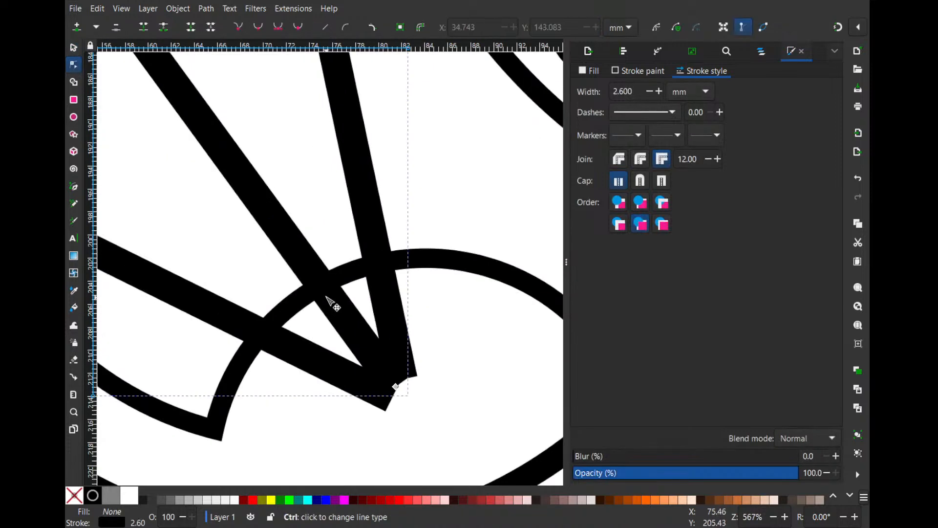
pyautogui.doubleClick(325, 292)
pyautogui.click(395, 386)
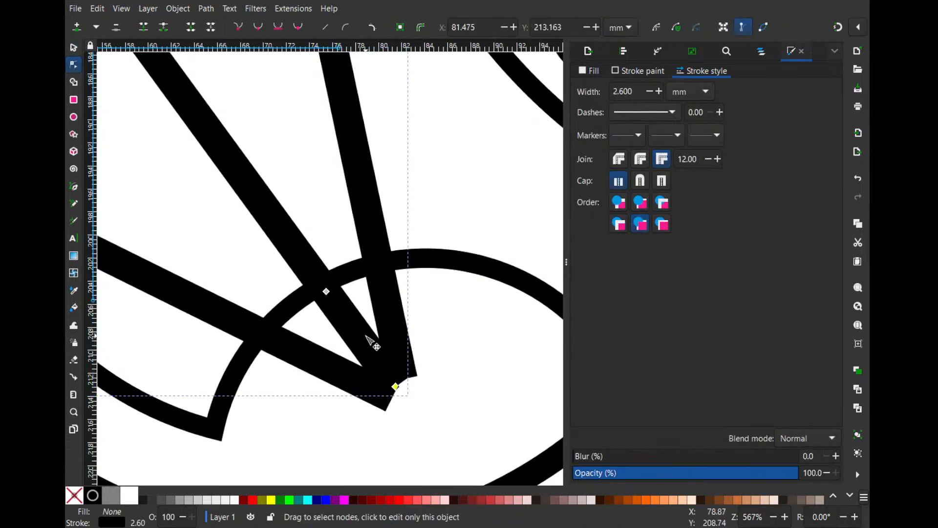
pyautogui.press('Delete')
pyautogui.click(262, 342)
pyautogui.doubleClick(265, 335)
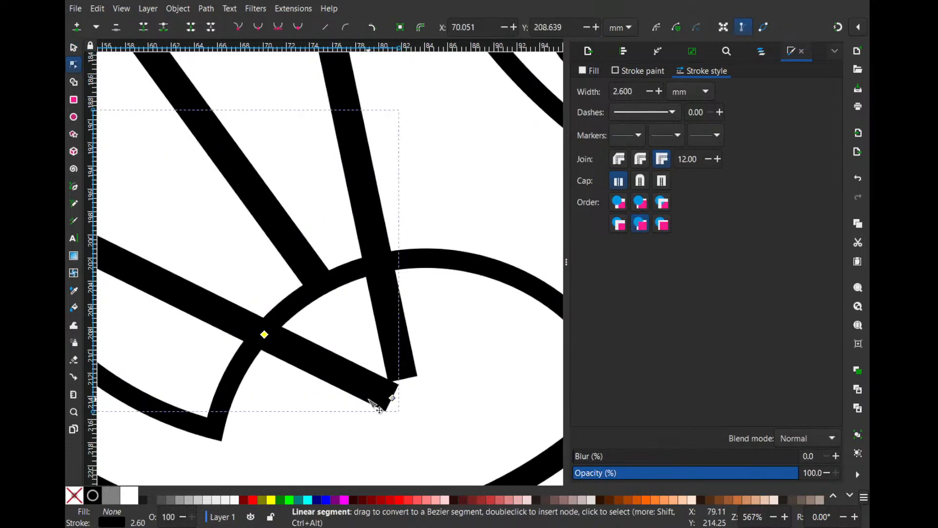
pyautogui.click(392, 398)
pyautogui.press('Delete')
# - Delete the leftover segment of the right-hand line below the lower notch arc
pyautogui.click(403, 336)
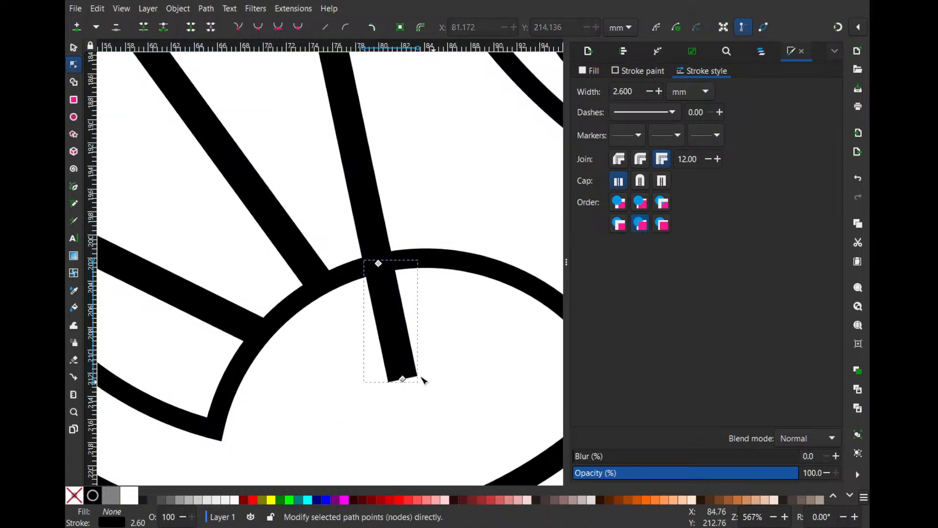
pyautogui.click(73, 47)
pyautogui.press('Delete')
# - Examine the three trimmed lines within the inner ring and the overall circular design beneath its title
pyautogui.keyDown('ctrl'); pyautogui.scroll(-3, 437, 132); pyautogui.keyUp('ctrl')
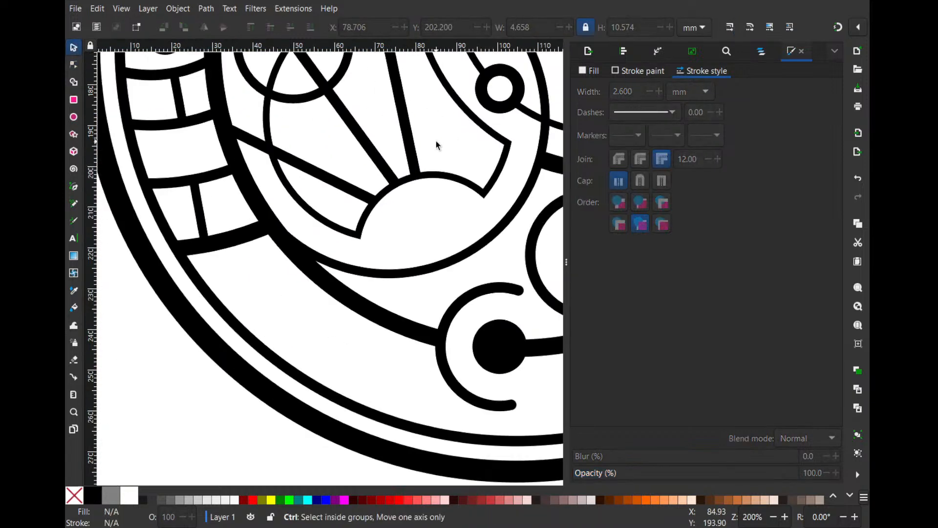
pyautogui.scroll(2, 379, 257)
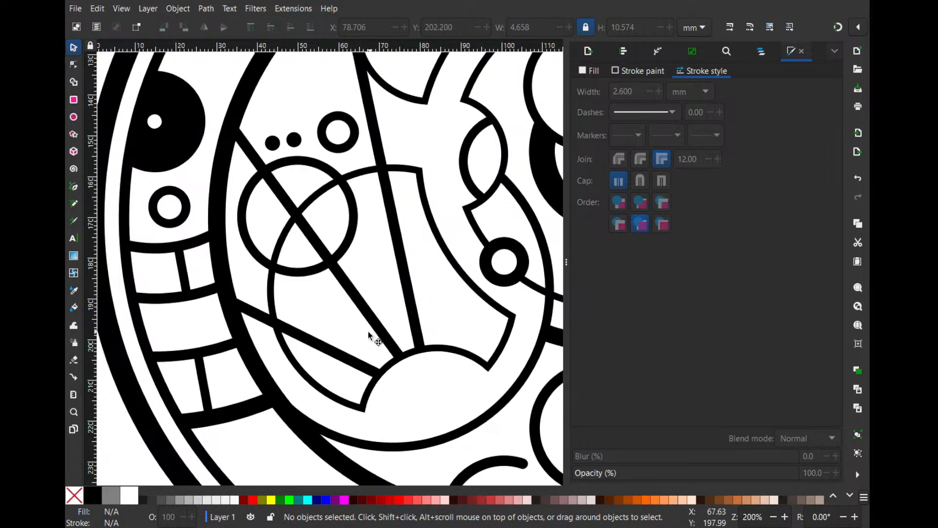
pyautogui.click(372, 325)
pyautogui.click(427, 303)
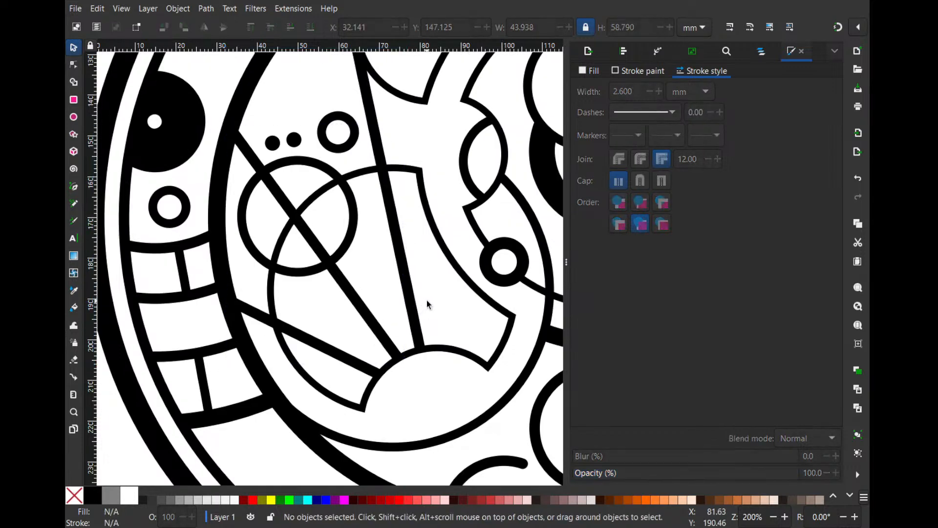
pyautogui.keyDown('ctrl'); pyautogui.scroll(-2, 427, 300); pyautogui.keyUp('ctrl')
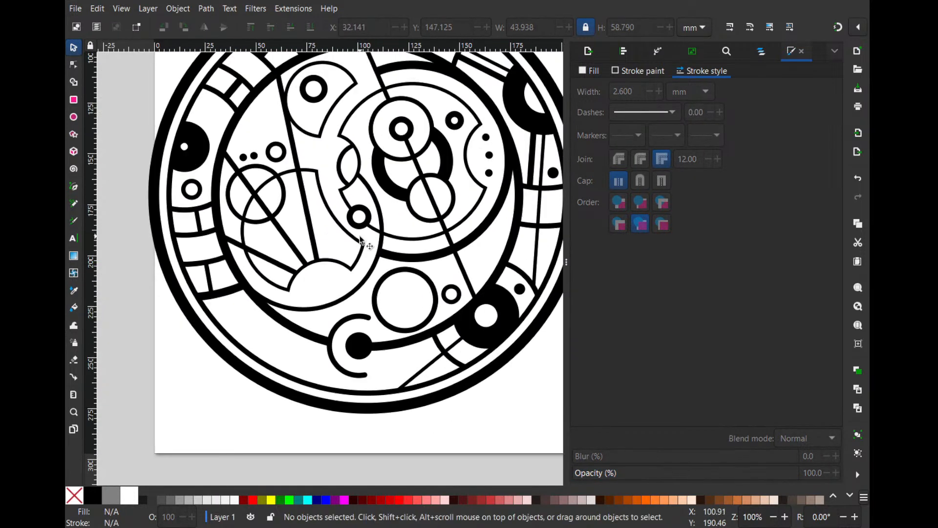
pyautogui.keyDown('ctrl'); pyautogui.scroll(-1, 314, 253); pyautogui.keyUp('ctrl')
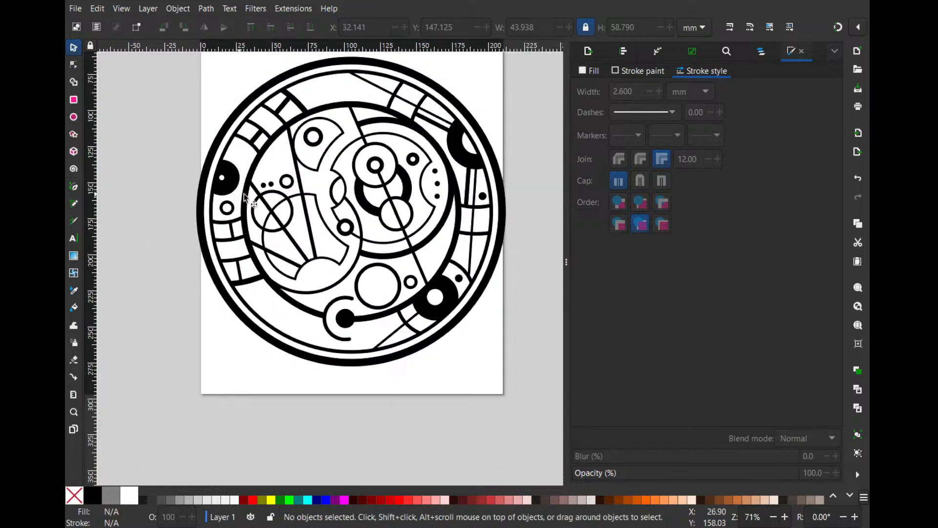
pyautogui.moveTo(314, 194); pyautogui.dragTo(357, 184)
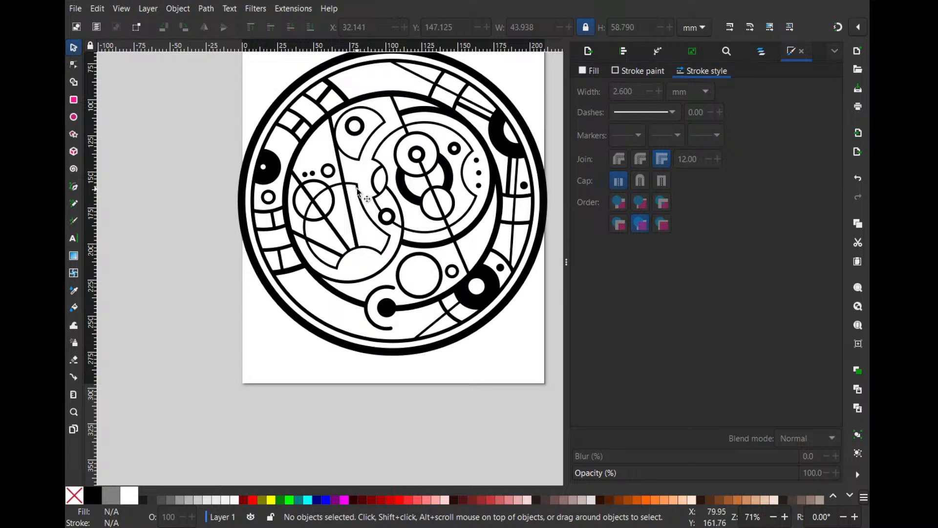
pyautogui.keyDown('ctrl'); pyautogui.scroll(1, 326, 196); pyautogui.keyUp('ctrl')
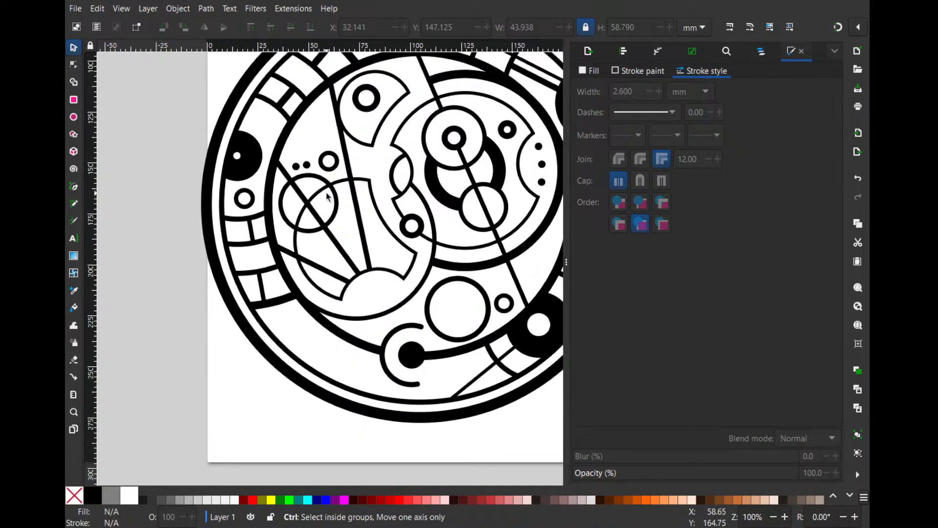
pyautogui.keyDown('ctrl'); pyautogui.scroll(-1, 326, 196); pyautogui.keyUp('ctrl')
pyautogui.keyDown('ctrl'); pyautogui.scroll(-1, 326, 196); pyautogui.keyUp('ctrl')
pyautogui.keyDown('ctrl'); pyautogui.scroll(1, 398, 79); pyautogui.keyUp('ctrl')
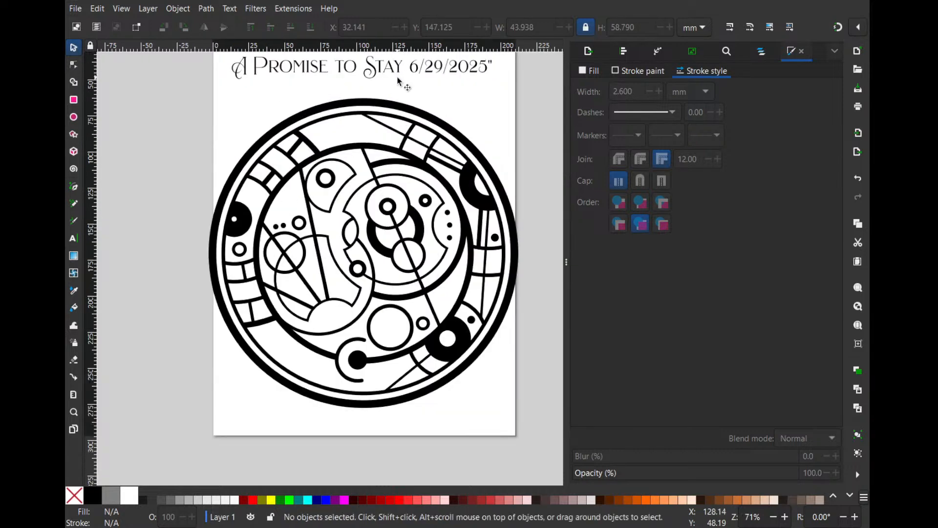
# - Duplicate the outer circle, scale the copy down concentrically to about 159 mm around the inner ring, and set its stroke width to 1.8 mm
pyautogui.moveTo(397, 91); pyautogui.dragTo(397, 116)
pyautogui.click(403, 140)
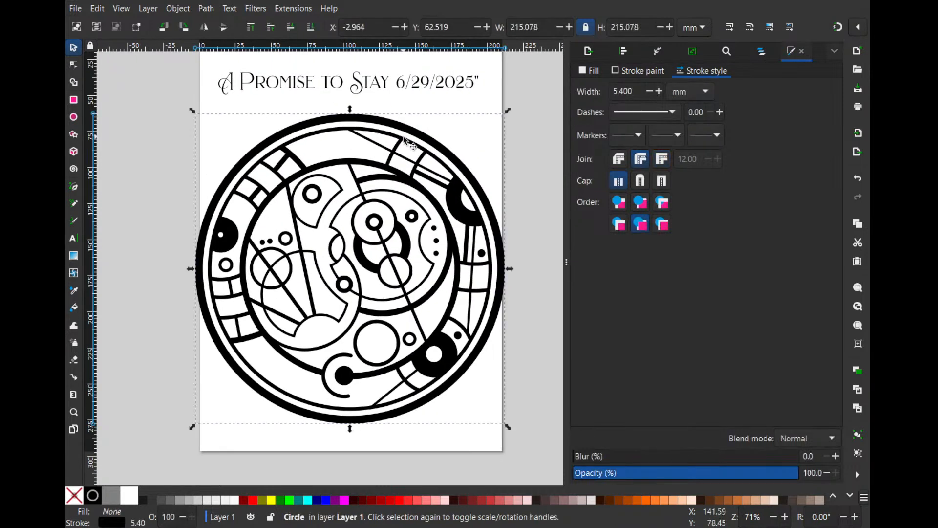
pyautogui.moveTo(508, 110); pyautogui.dragTo(481, 143)
pyautogui.click(650, 93)
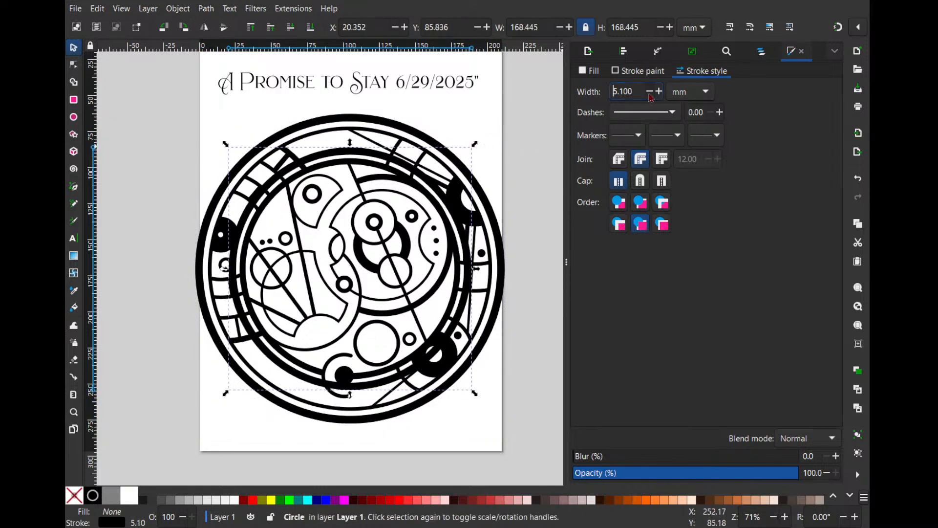
pyautogui.click(650, 92)
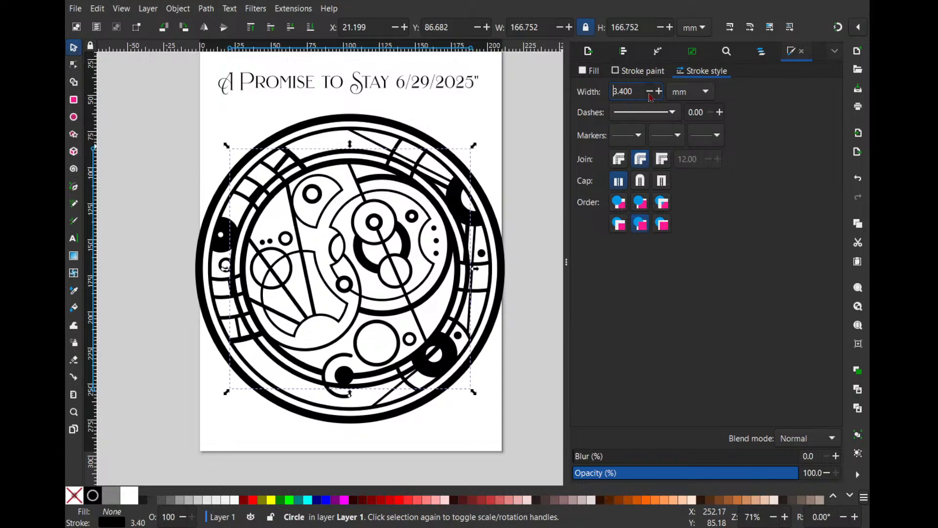
pyautogui.click(651, 92)
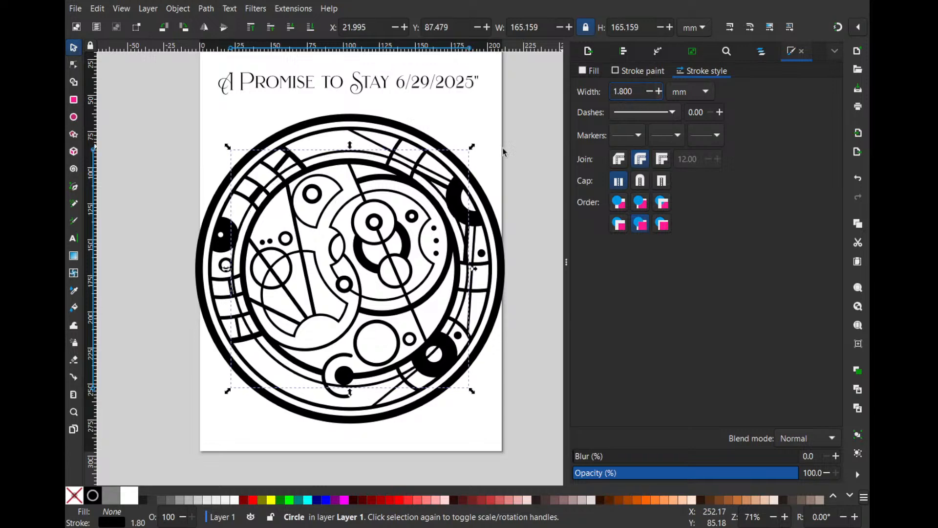
pyautogui.scroll(1, 391, 208)
pyautogui.moveTo(510, 123); pyautogui.dragTo(501, 127)
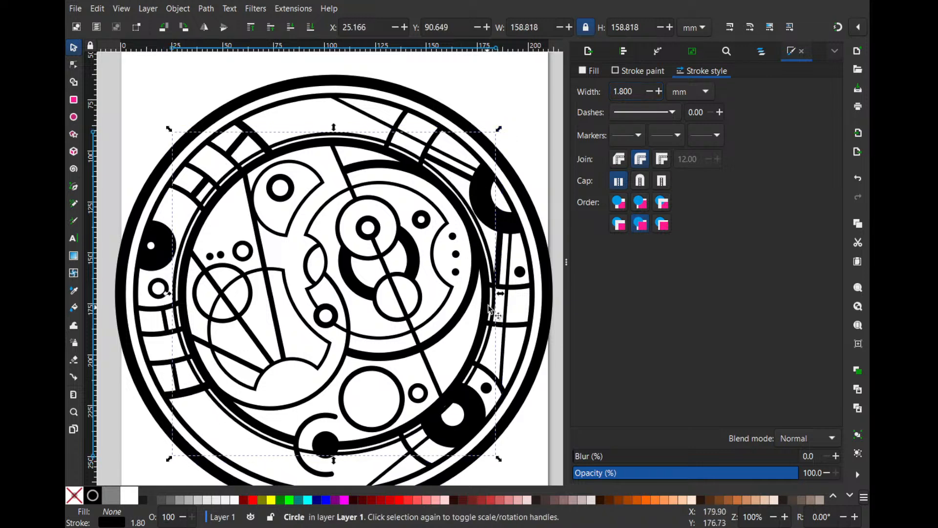
# - Shrink the thick inner ring to about 151 mm and the thin ring around it to about 157 mm
pyautogui.click(483, 353)
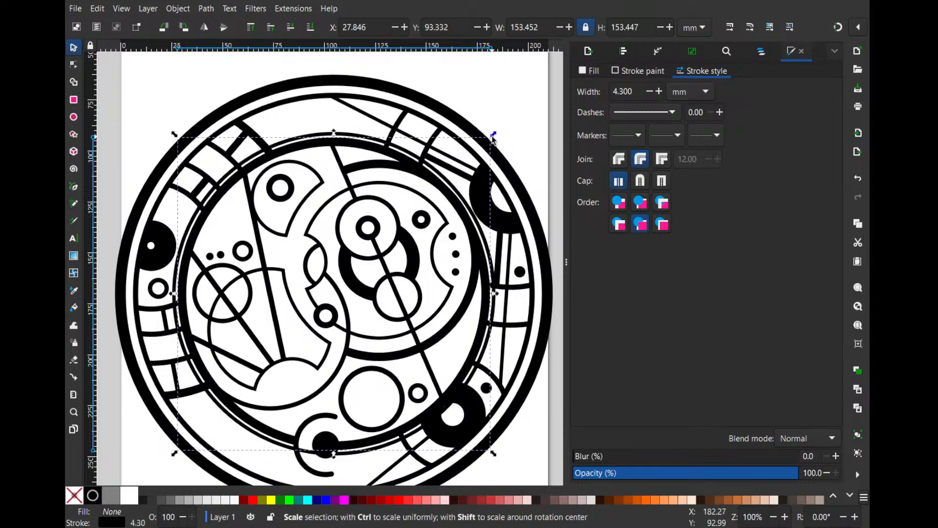
pyautogui.moveTo(493, 140); pyautogui.dragTo(493, 137)
pyautogui.click(370, 450)
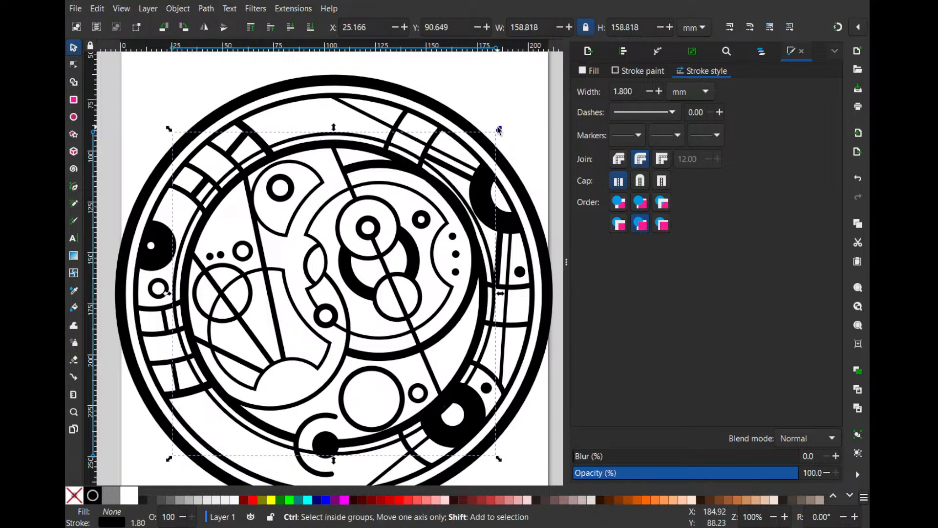
pyautogui.moveTo(498, 130); pyautogui.dragTo(497, 131)
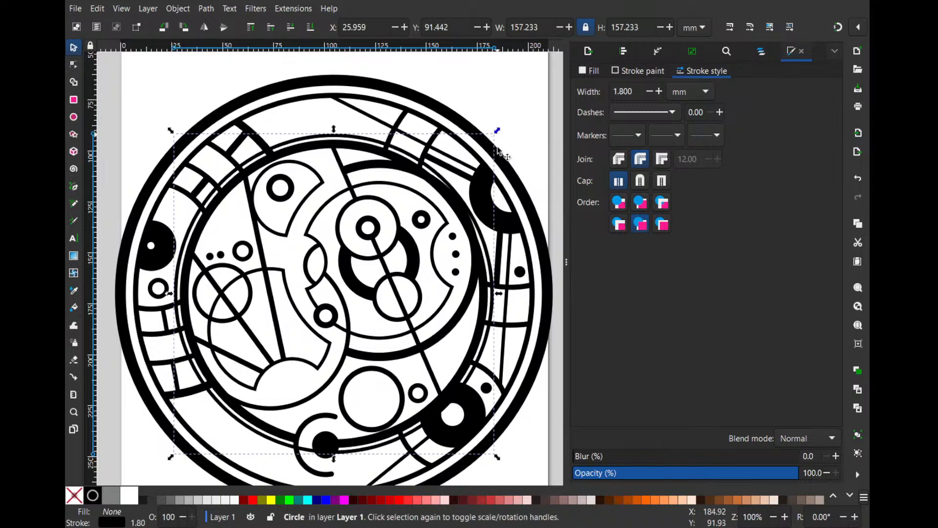
# - Trim the right-hand and left-hand outer-band line paths at the thin ring by subtracting copies of the ring from them
pyautogui.keyDown('shift'); pyautogui.click(499, 332); pyautogui.keyUp('shift')
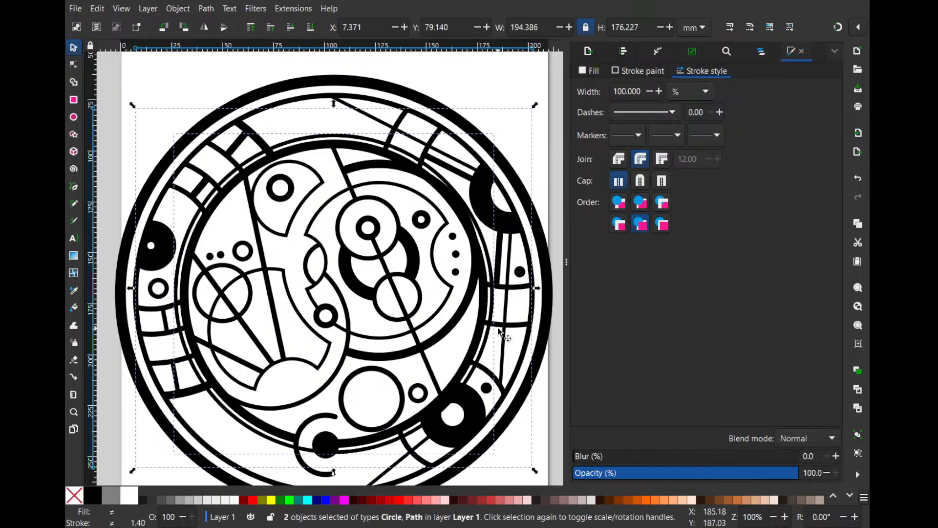
pyautogui.keyDown('ctrl'); pyautogui.click(498, 332); pyautogui.keyUp('ctrl')
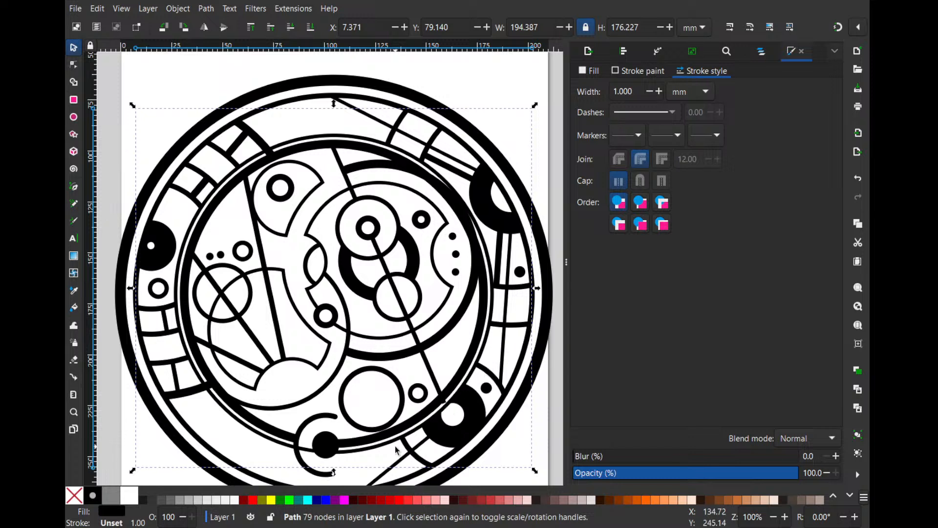
pyautogui.click(230, 415)
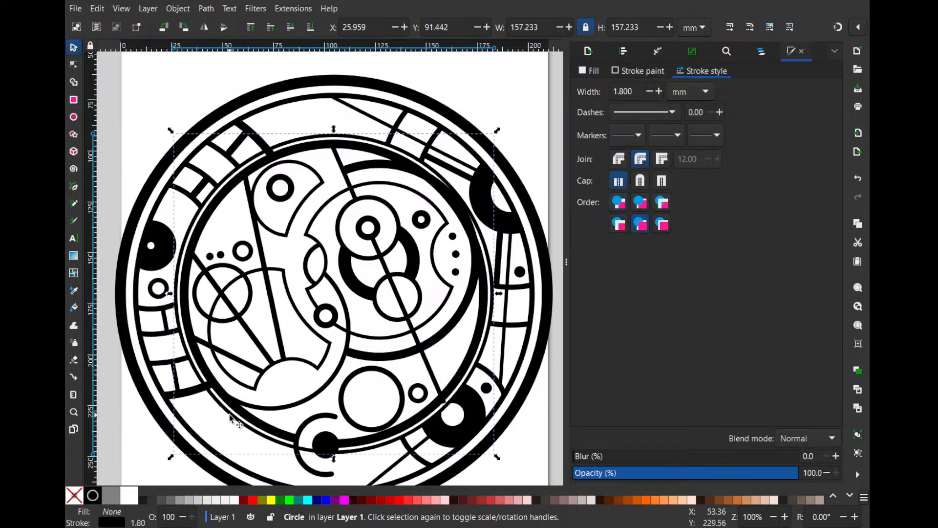
pyautogui.keyDown('shift'); pyautogui.click(188, 395); pyautogui.keyUp('shift')
pyautogui.click(188, 394)
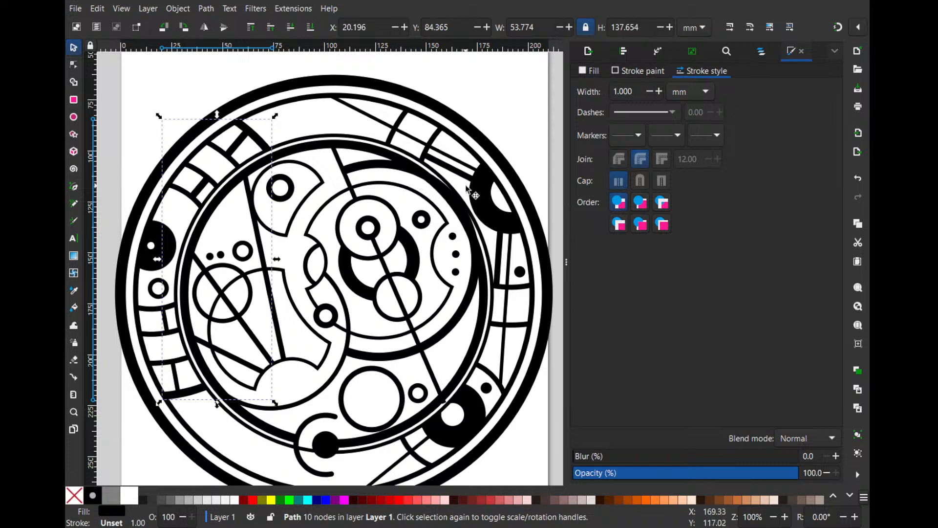
# - Clip the thick crescent path on the right to the inside of the inner ring with a Boolean path operation
pyautogui.click(487, 317)
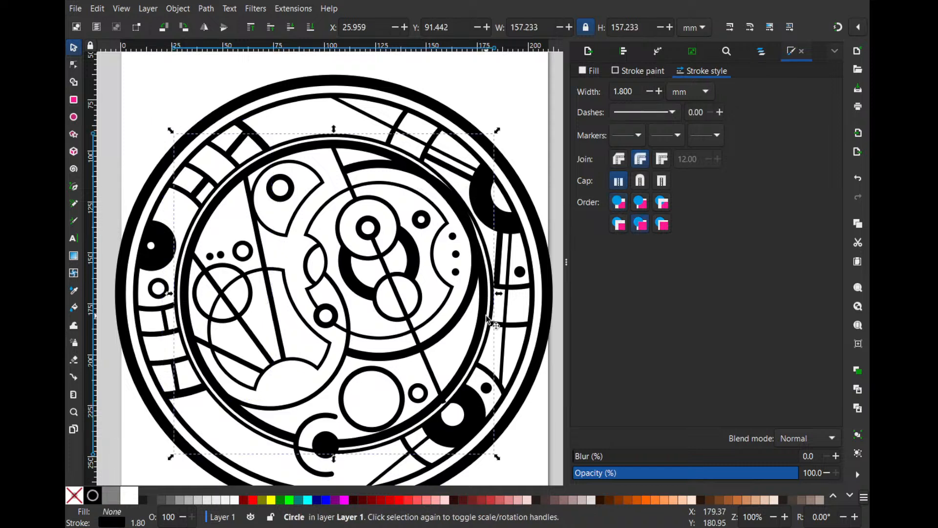
pyautogui.scroll(1, 486, 315)
pyautogui.click(477, 310)
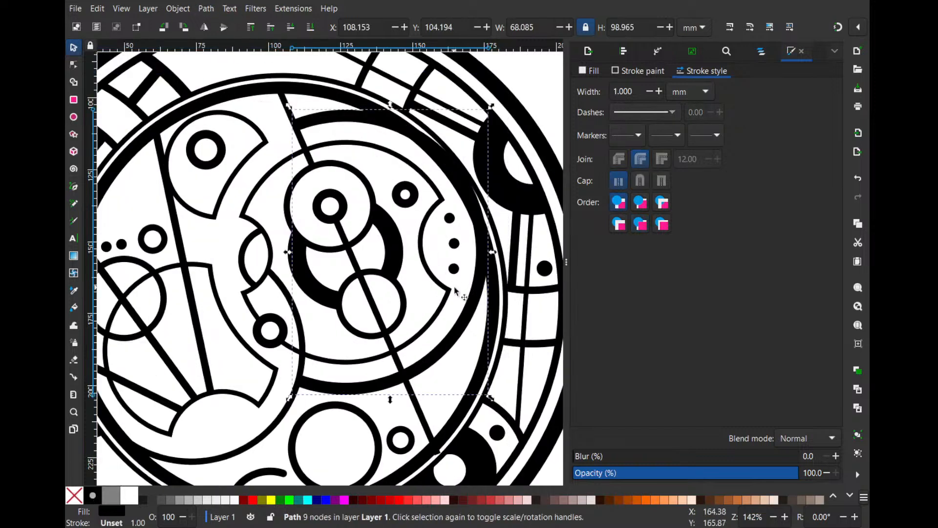
pyautogui.click(495, 319)
pyautogui.keyDown('shift'); pyautogui.click(482, 317); pyautogui.keyUp('shift')
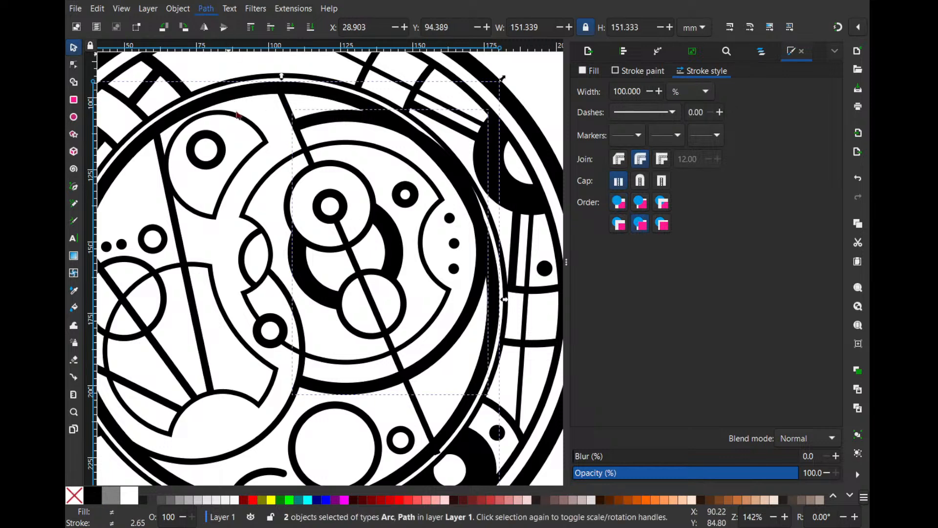
pyautogui.keyDown('shift'); pyautogui.click(243, 103); pyautogui.keyUp('shift')
pyautogui.scroll(-3, 357, 171)
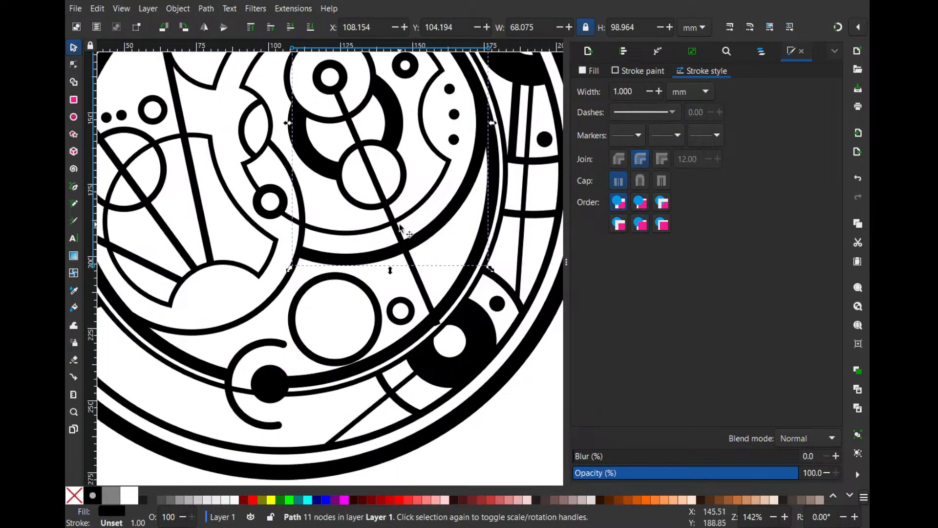
# - Trim the long connecting line at the inner ring's lower right by adding a node on the ring and deleting the protruding end node
pyautogui.press('e')
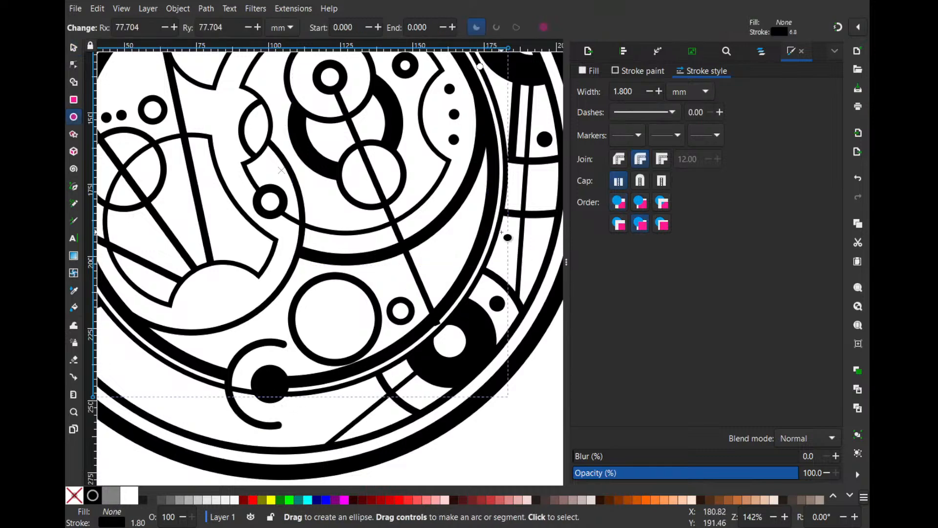
pyautogui.click(429, 305)
pyautogui.scroll(4, 421, 322)
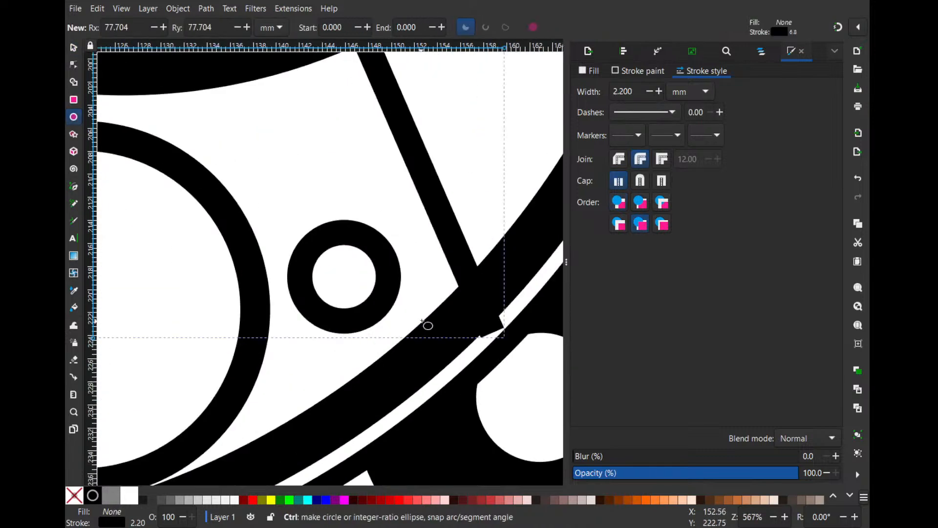
pyautogui.click(74, 48)
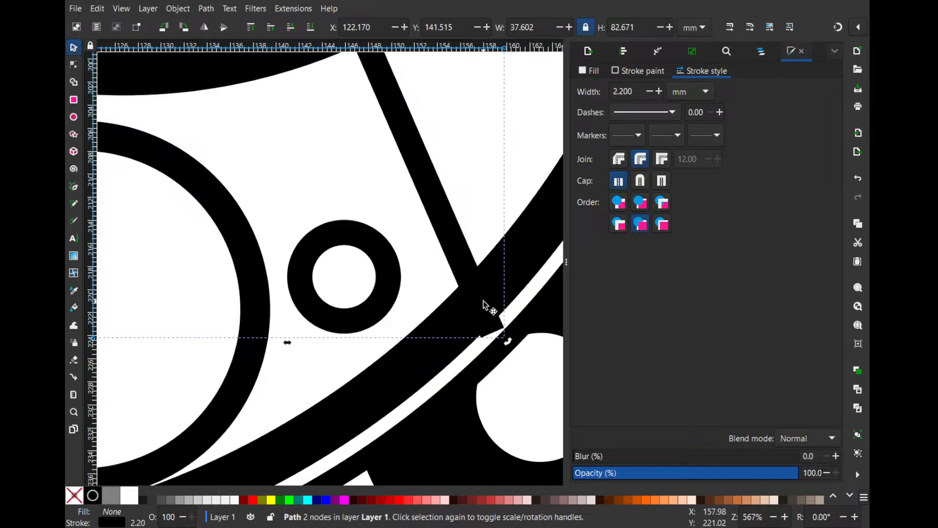
pyautogui.press('n')
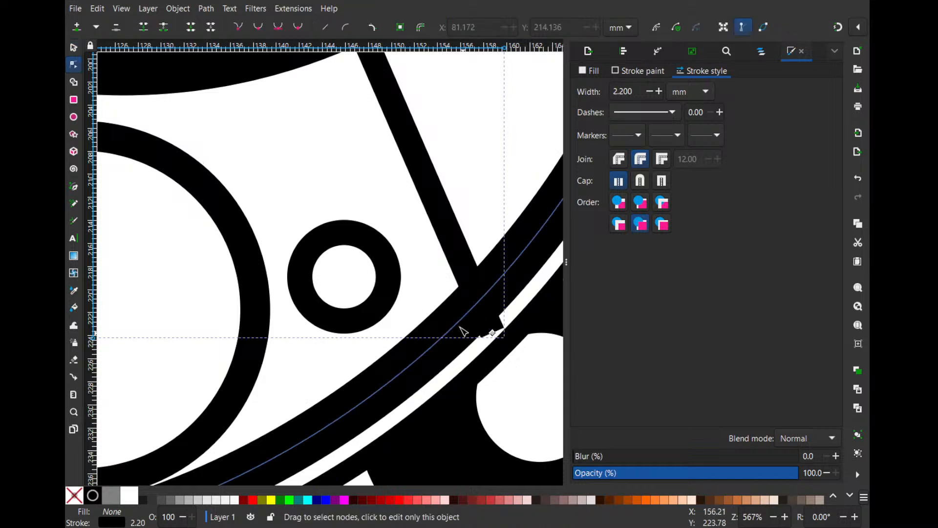
pyautogui.doubleClick(478, 298)
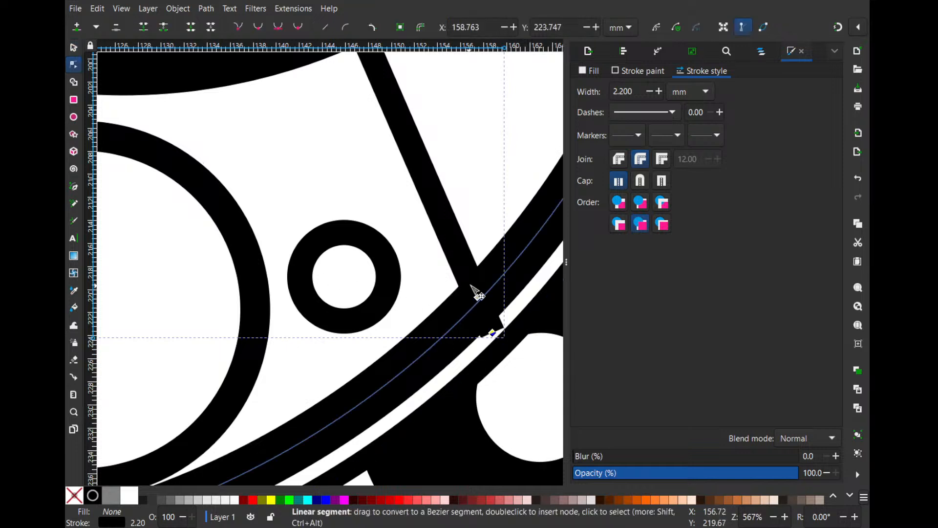
pyautogui.press('Delete')
pyautogui.scroll(-4, 470, 211)
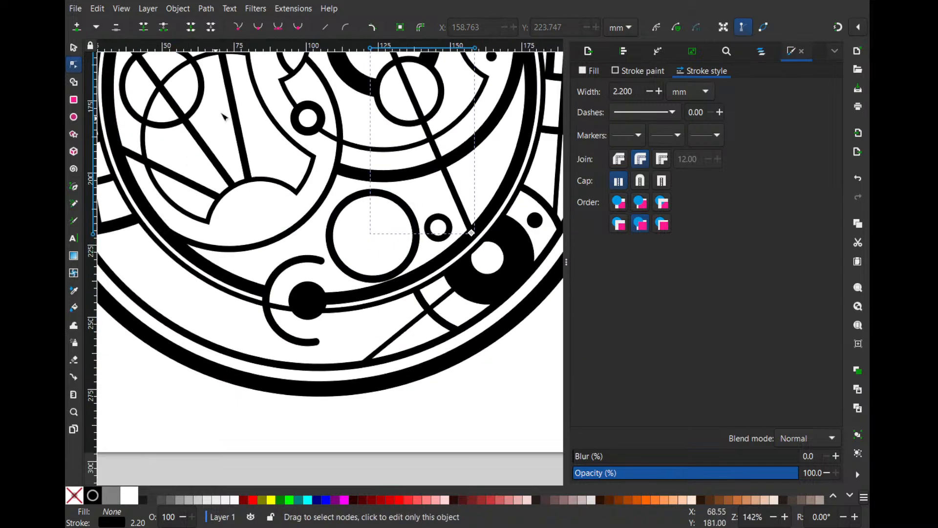
pyautogui.click(74, 48)
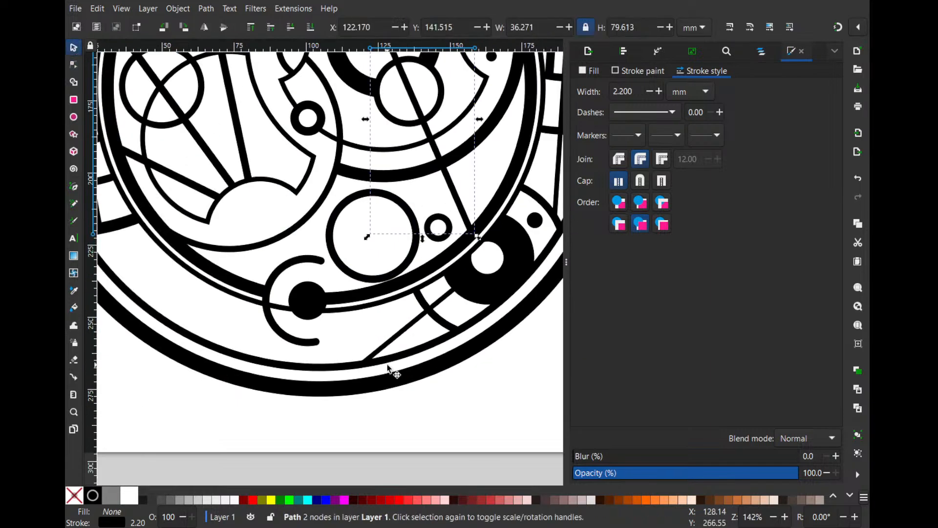
# - Turn the thin ring into an open arc that breaks at the open hook around the lower black dot
pyautogui.click(356, 316)
pyautogui.press('e')
pyautogui.scroll(-1, 413, 295)
pyautogui.scroll(2, 415, 291)
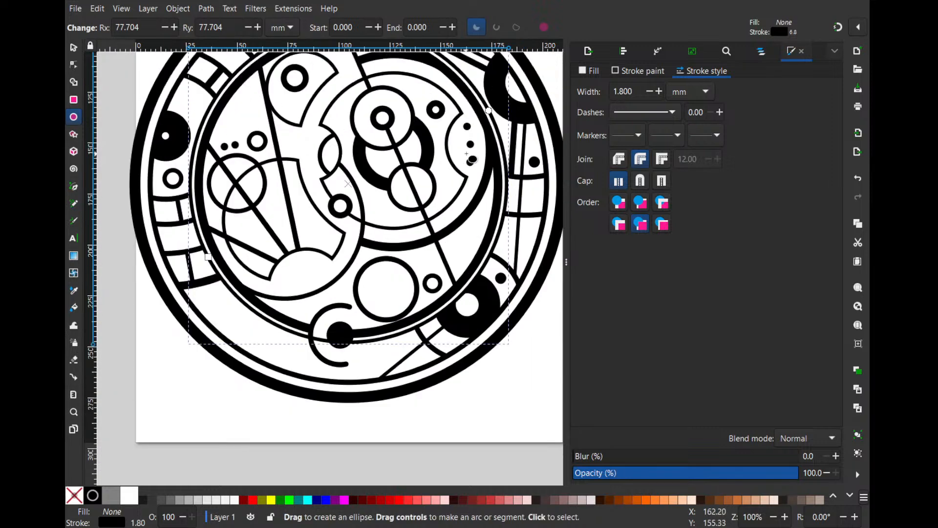
pyautogui.moveTo(489, 111); pyautogui.dragTo(345, 308)
pyautogui.scroll(2, 345, 309)
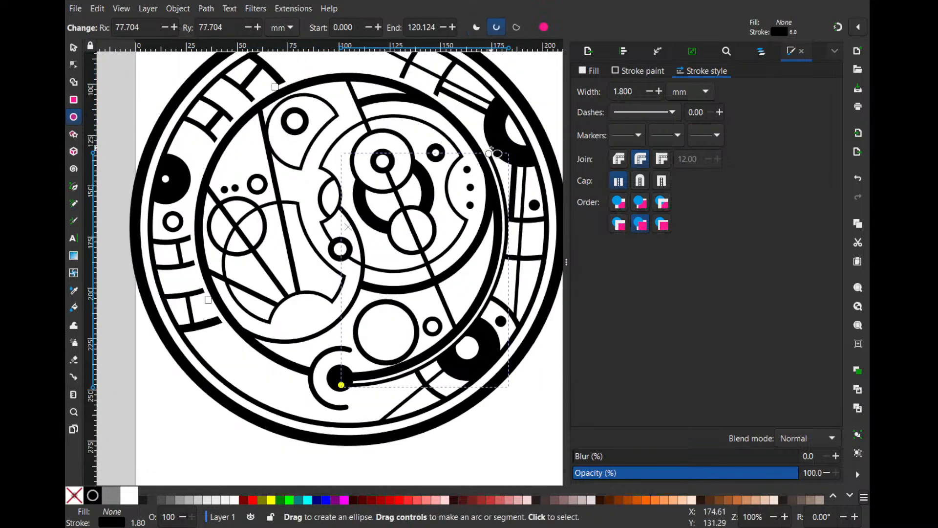
pyautogui.moveTo(489, 153); pyautogui.dragTo(326, 317)
pyautogui.click(74, 48)
pyautogui.press('Escape')
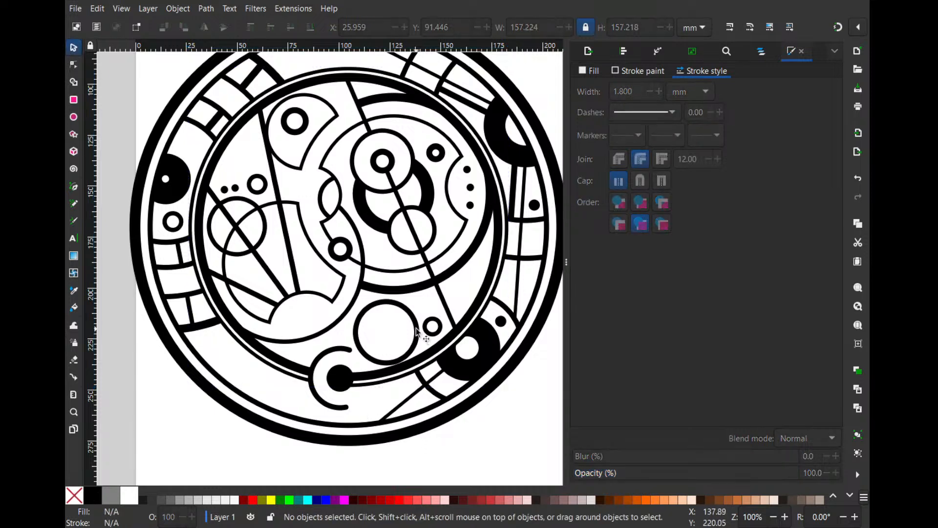
# - Enlarge the middle of the three dots in the right-hand notch to about 6.6 mm in diameter
pyautogui.scroll(2, 411, 310)
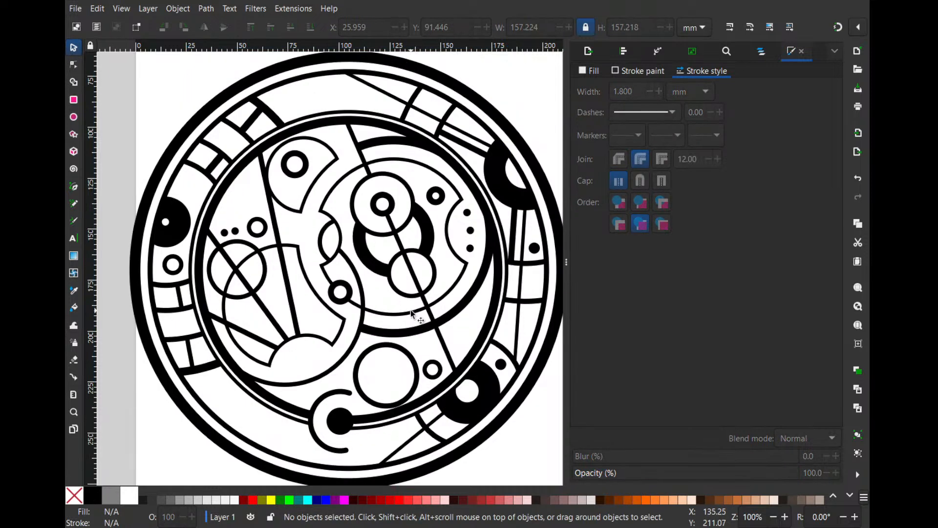
pyautogui.scroll(-1, 415, 312)
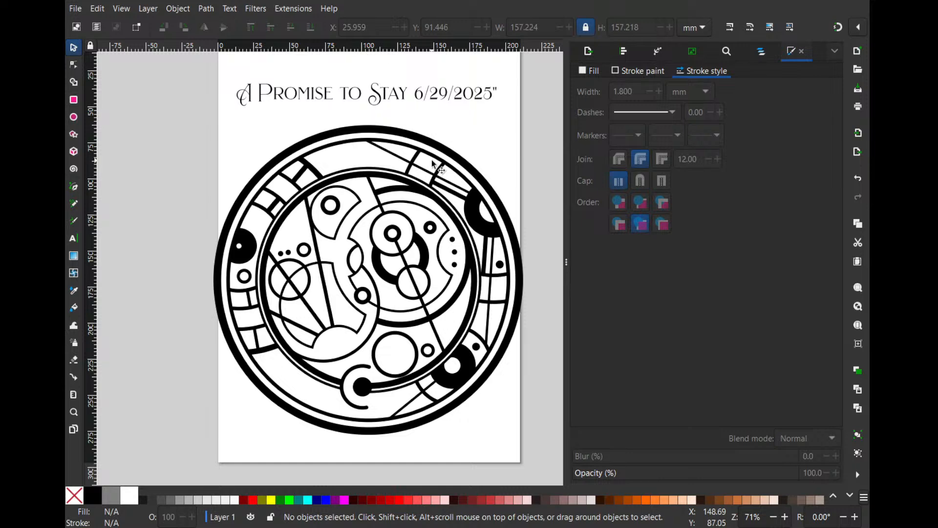
pyautogui.scroll(1, 398, 362)
pyautogui.moveTo(409, 321); pyautogui.dragTo(446, 346)
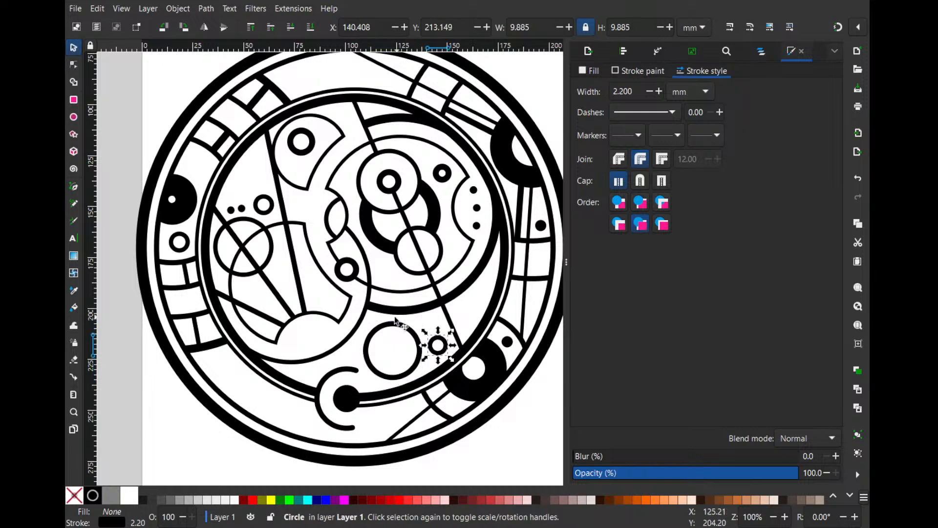
pyautogui.scroll(2, 477, 207)
pyautogui.click(478, 212)
pyautogui.moveTo(489, 203); pyautogui.dragTo(494, 201)
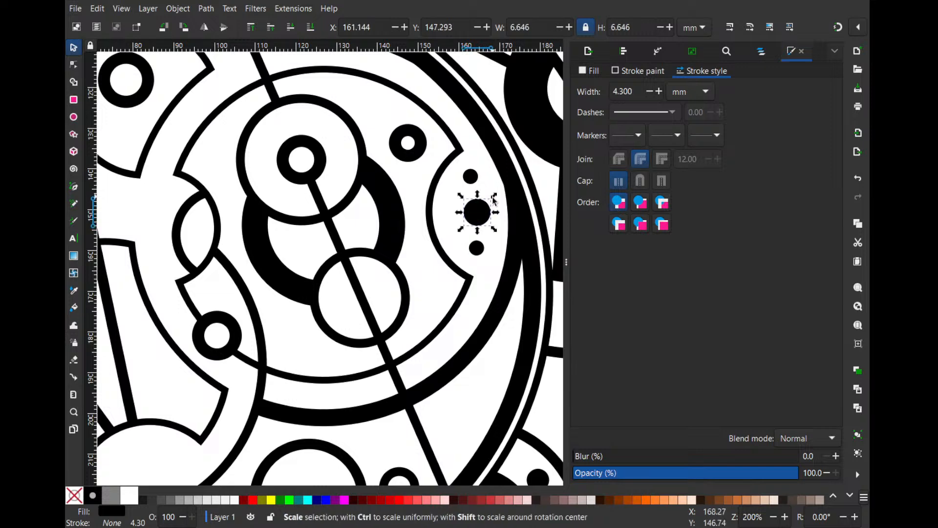
pyautogui.press('Escape')
# - Shrink the upper-left notched shape with its small ring to about 33 by 34 mm, rotate it slightly and move it right of the connecting line
pyautogui.scroll(-1, 401, 228)
pyautogui.moveTo(339, 252); pyautogui.dragTo(394, 262)
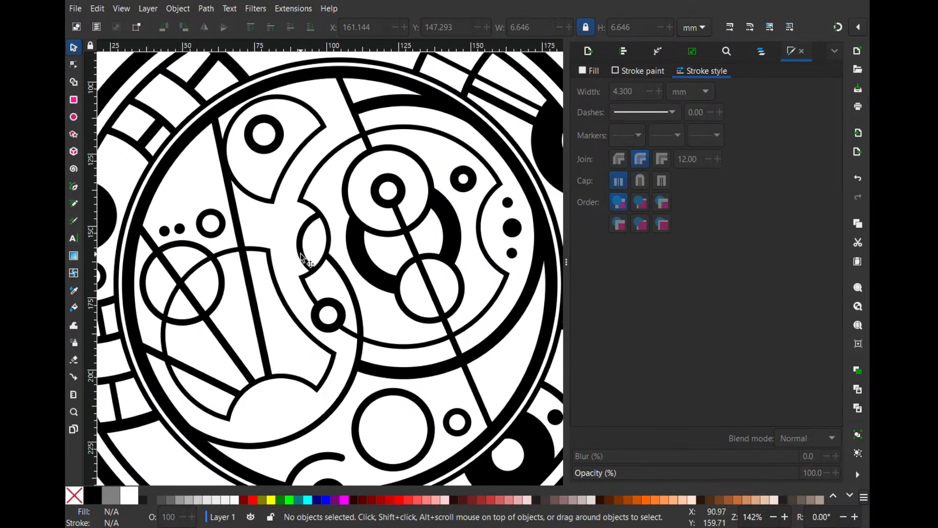
pyautogui.moveTo(300, 256); pyautogui.dragTo(372, 249)
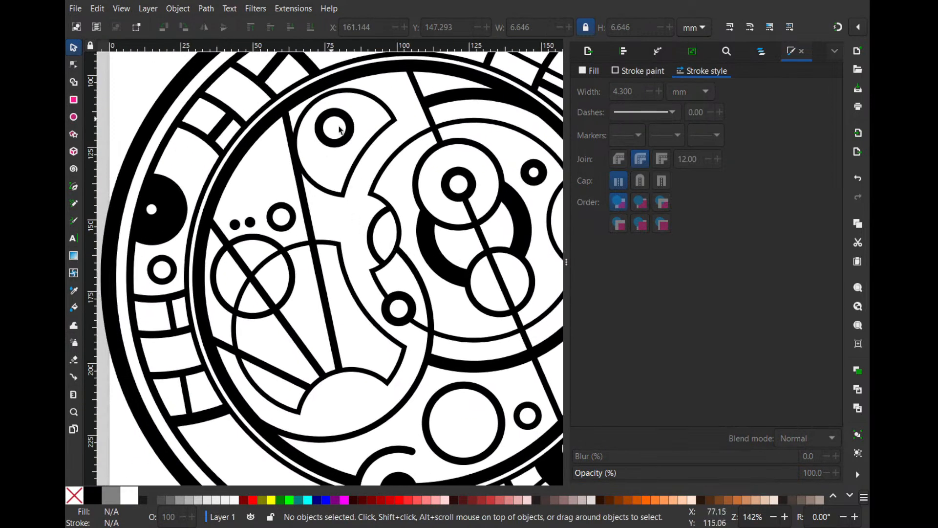
pyautogui.keyDown('ctrl'); pyautogui.scroll(1, 367, 147); pyautogui.keyUp('ctrl')
pyautogui.keyDown('ctrl'); pyautogui.scroll(-1, 366, 164); pyautogui.keyUp('ctrl')
pyautogui.click(346, 143)
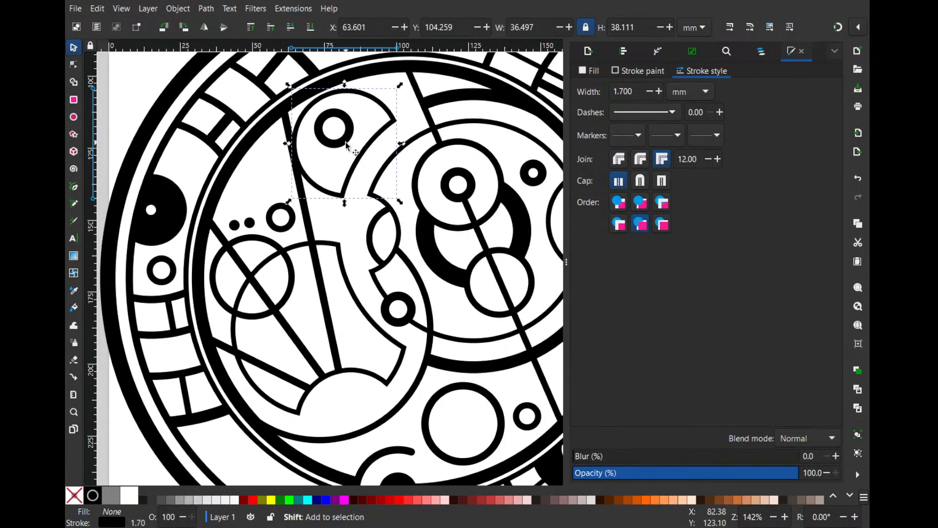
pyautogui.keyDown('shift'); pyautogui.click(345, 141); pyautogui.keyUp('shift')
pyautogui.moveTo(400, 85)
pyautogui.mouseDown()
pyautogui.moveTo(395, 112)
pyautogui.moveTo(408, 89)
pyautogui.moveTo(402, 115)
pyautogui.moveTo(411, 85)
pyautogui.mouseUp()
pyautogui.click(396, 107)
pyautogui.moveTo(397, 119); pyautogui.dragTo(397, 120)
pyautogui.click(401, 100)
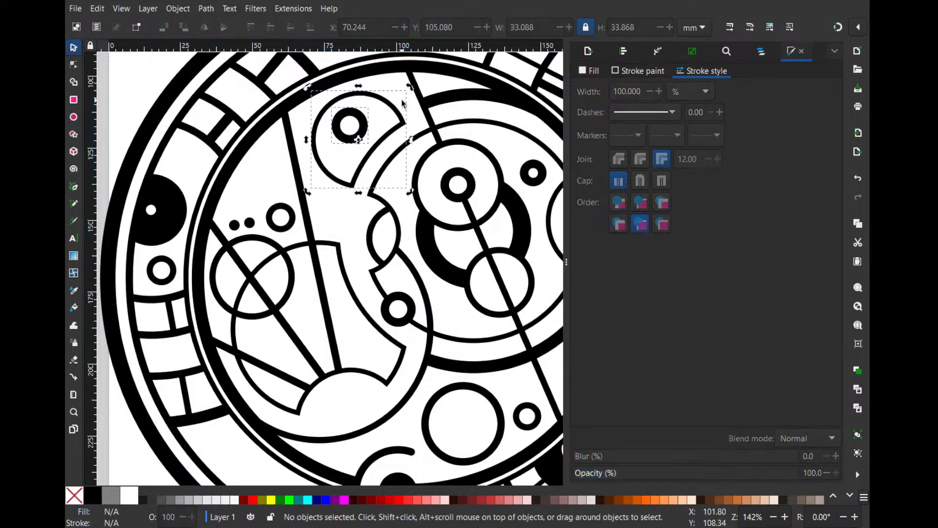
pyautogui.scroll(-1, 290, 295)
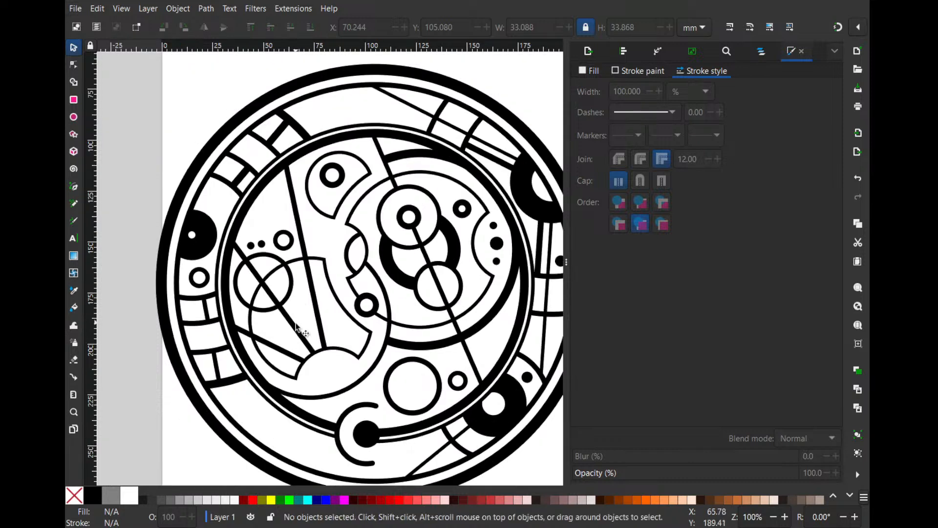
# - Set the stroke width of both segments of the long diagonal connecting line through the stacked circles to 2.6 mm, matching the left-hand lines
pyautogui.click(297, 328)
pyautogui.keyDown('shift'); pyautogui.click(284, 351); pyautogui.keyUp('shift')
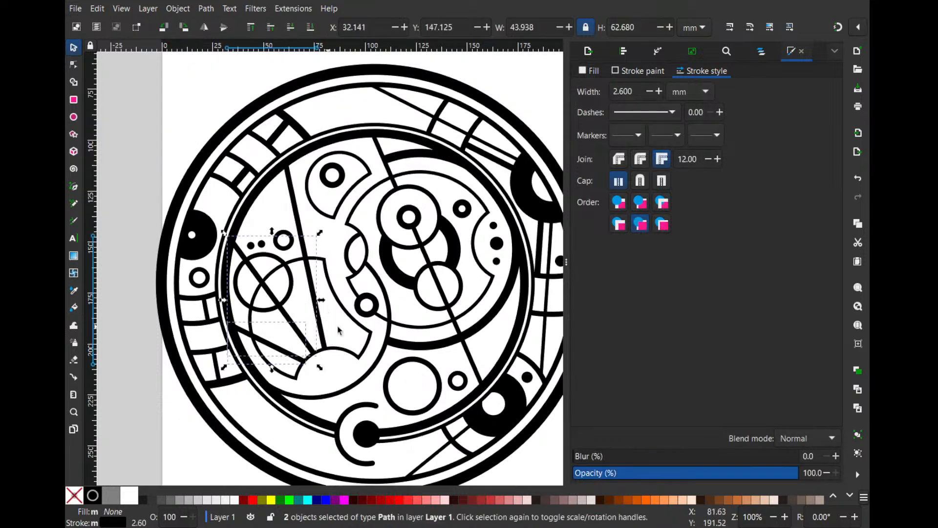
pyautogui.click(469, 343)
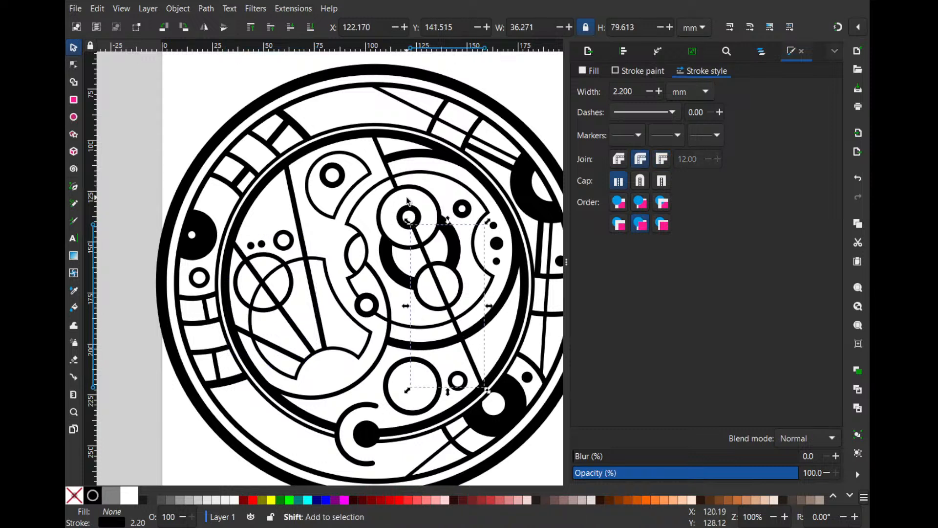
pyautogui.keyDown('shift'); pyautogui.click(393, 177); pyautogui.keyUp('shift')
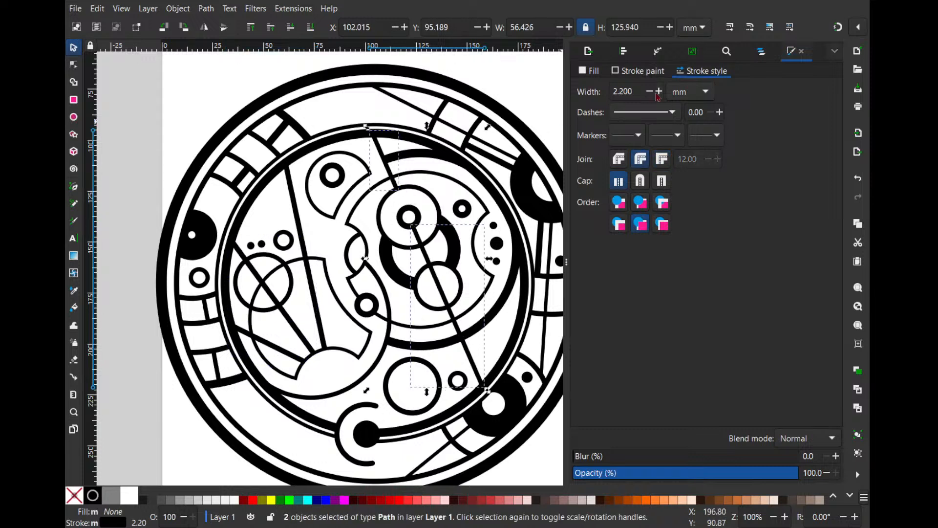
pyautogui.click(658, 92)
pyautogui.click(659, 91)
pyautogui.click(659, 91)
pyautogui.click(658, 91)
pyautogui.click(491, 76)
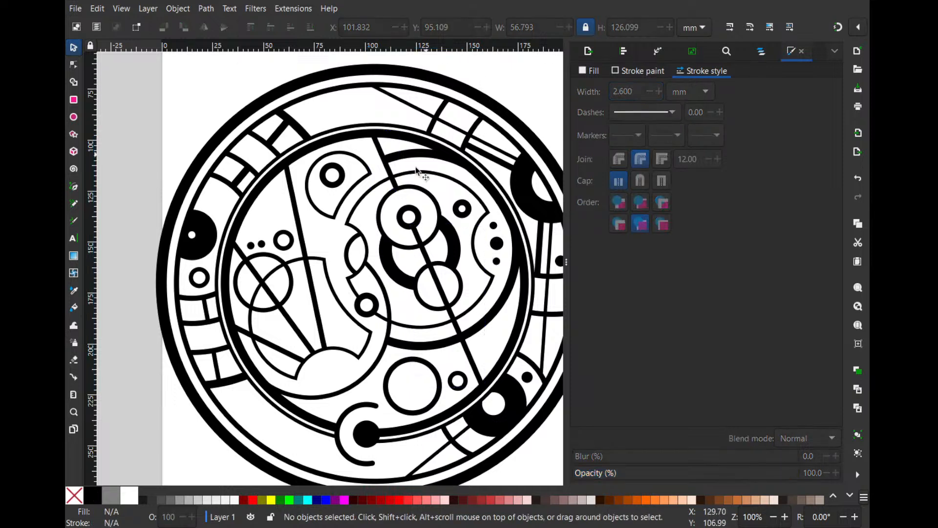
# - Look over the whole circular design to compare its line weights and the spacing of its shapes
pyautogui.moveTo(409, 219)
pyautogui.mouseDown()
pyautogui.moveTo(390, 183)
pyautogui.moveTo(398, 221)
pyautogui.moveTo(373, 193)
pyautogui.mouseUp()
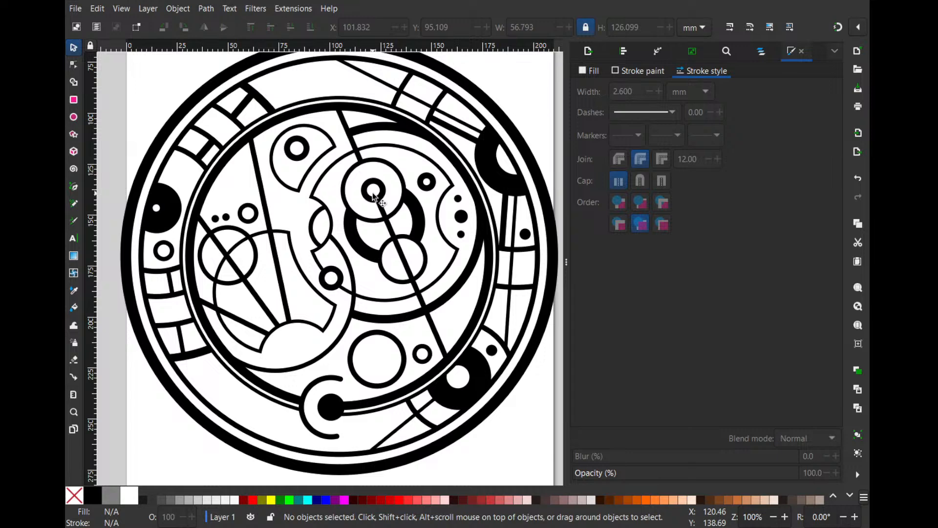
pyautogui.scroll(-2, 373, 194)
pyautogui.scroll(4, 374, 195)
pyautogui.scroll(-2, 374, 195)
pyautogui.scroll(2, 542, 307)
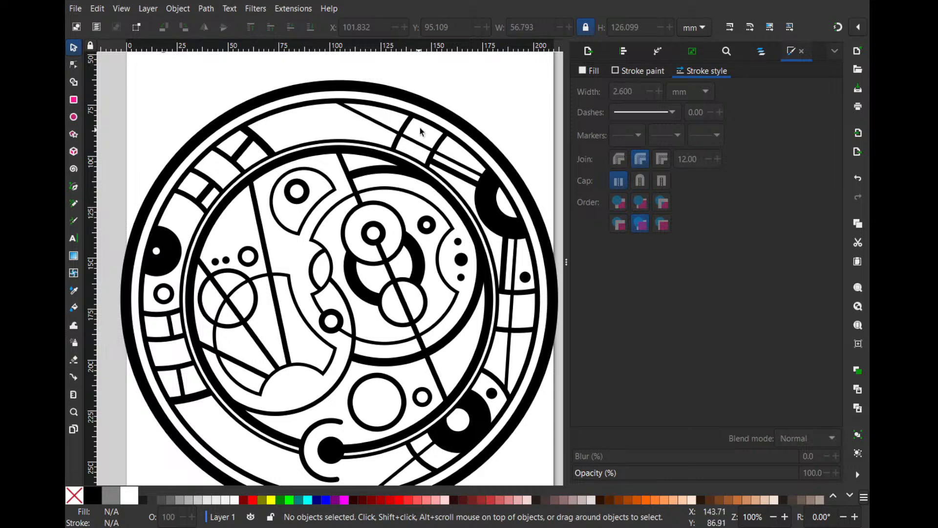
pyautogui.scroll(2, 380, 272)
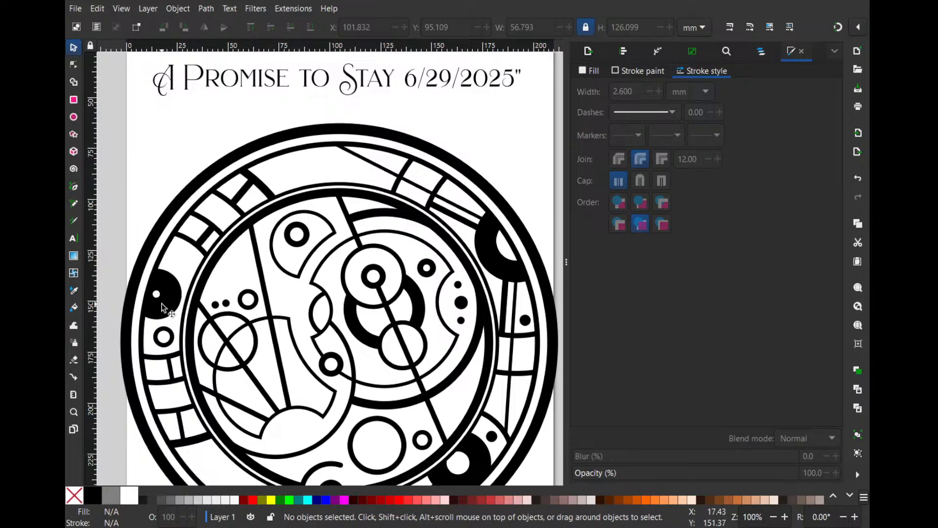
pyautogui.scroll(-2, 176, 316)
pyautogui.scroll(2, 286, 390)
# - Set the stroke width of the left circle crossed by the diagonal line to 4.1 mm and enlarge it to about 35 mm across
pyautogui.click(262, 347)
pyautogui.click(658, 91)
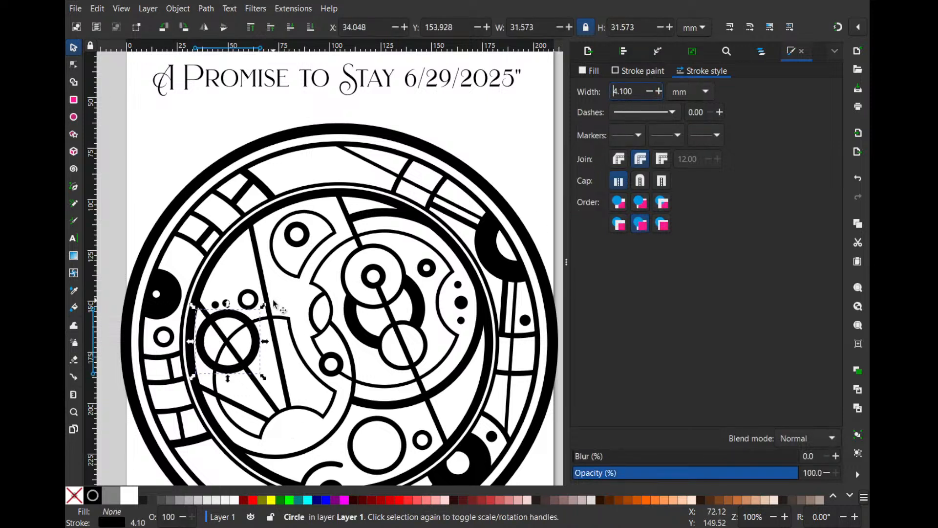
pyautogui.moveTo(264, 307); pyautogui.dragTo(262, 308)
pyautogui.scroll(1, 242, 353)
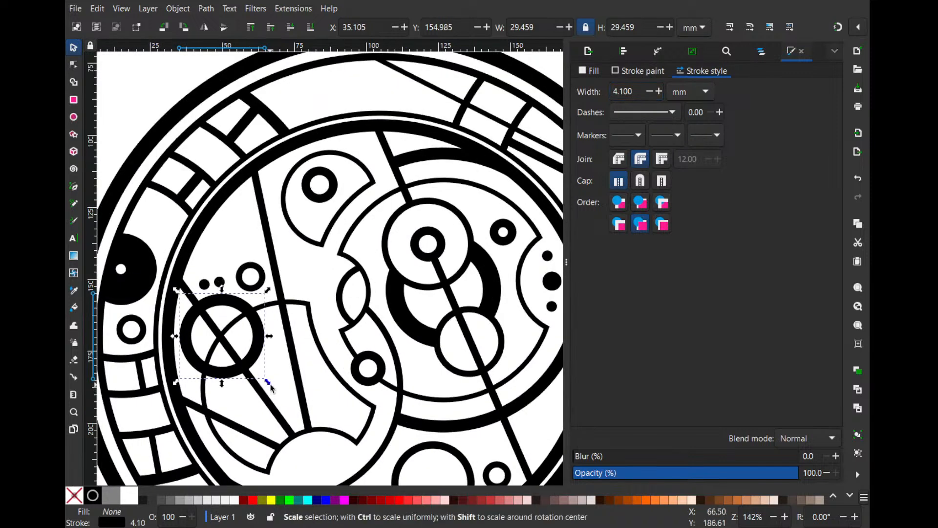
pyautogui.moveTo(270, 384)
pyautogui.mouseDown()
pyautogui.moveTo(285, 400)
pyautogui.moveTo(262, 377)
pyautogui.mouseUp()
pyautogui.click(223, 253)
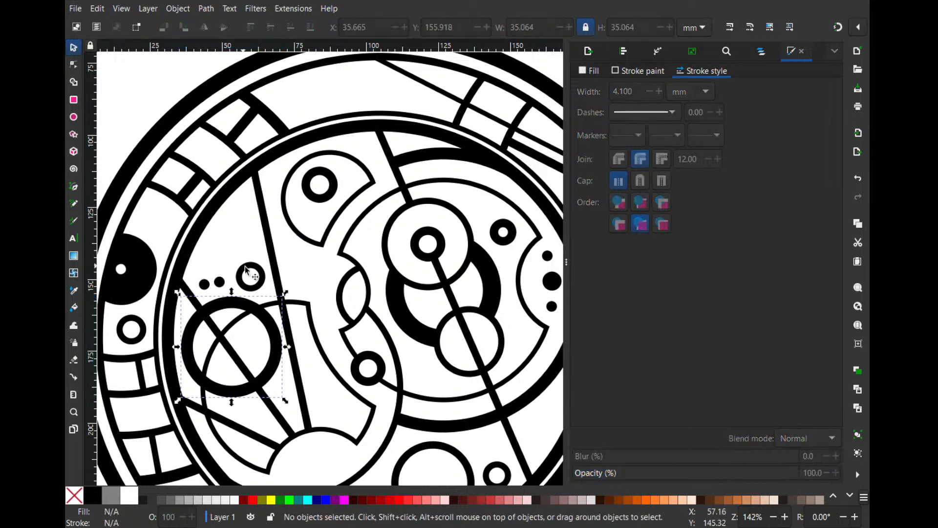
# - Try moving the small ring and the dot beside it, above the thick circle, further right, and undo both moves
pyautogui.moveTo(246, 269); pyautogui.dragTo(304, 268)
pyautogui.moveTo(220, 282); pyautogui.dragTo(245, 279)
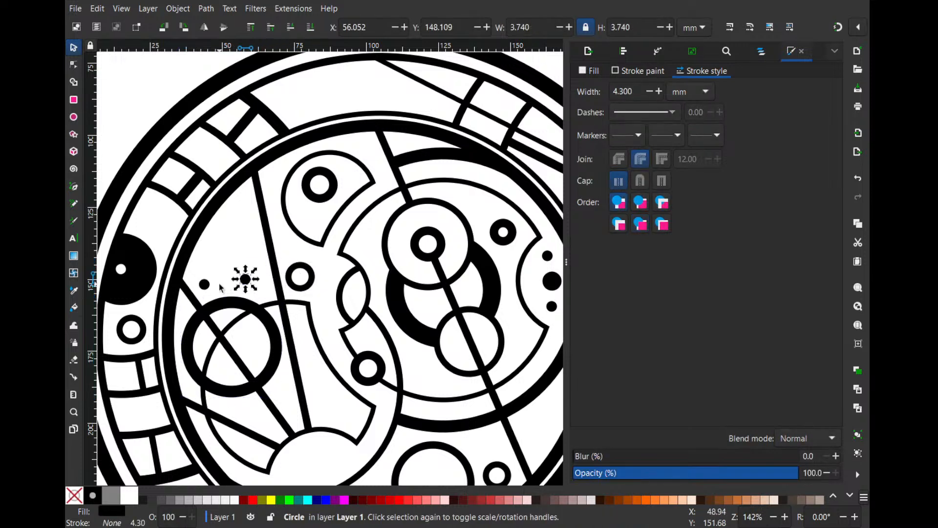
pyautogui.click(221, 287)
pyautogui.hotkey('ctrl', 'z')
pyautogui.hotkey('ctrl', 'z')
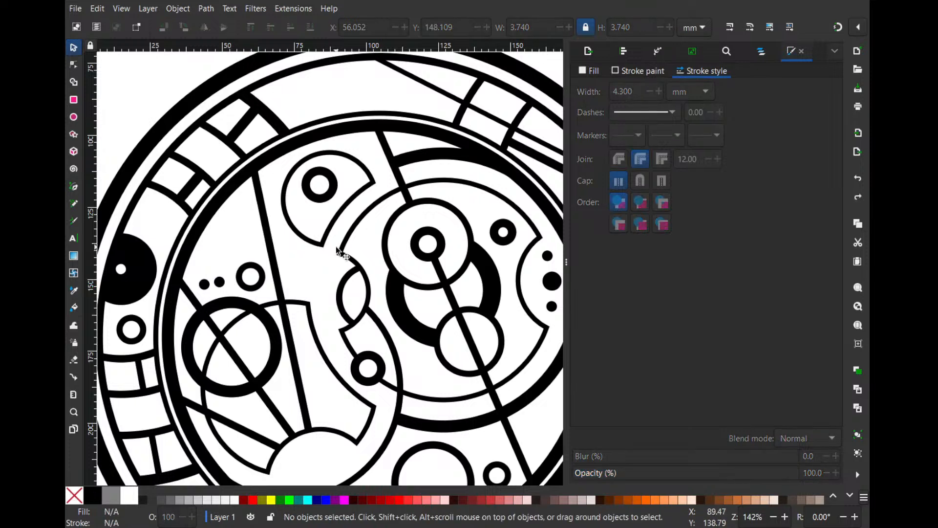
# - Shrink the thick left circle to about 32.4 mm across
pyautogui.click(277, 381)
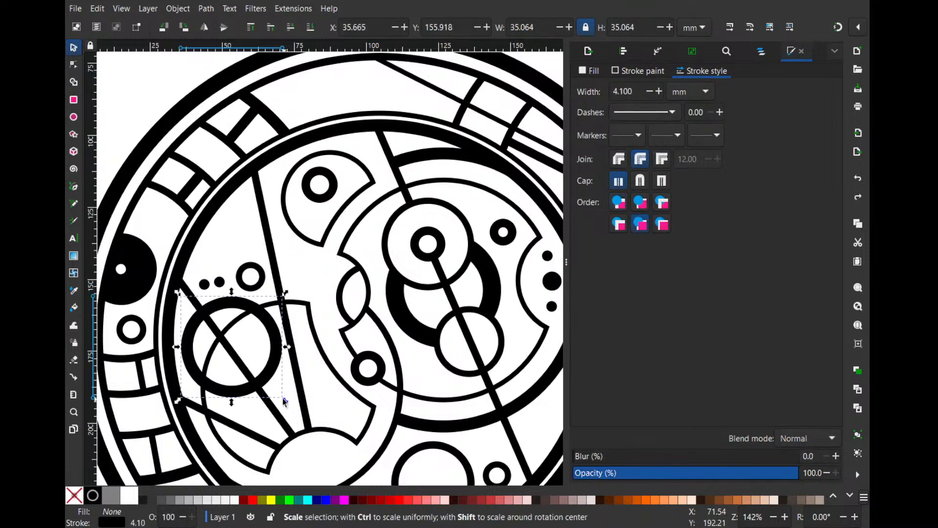
pyautogui.moveTo(285, 398); pyautogui.dragTo(278, 393)
pyautogui.click(289, 401)
pyautogui.scroll(-4, 289, 401)
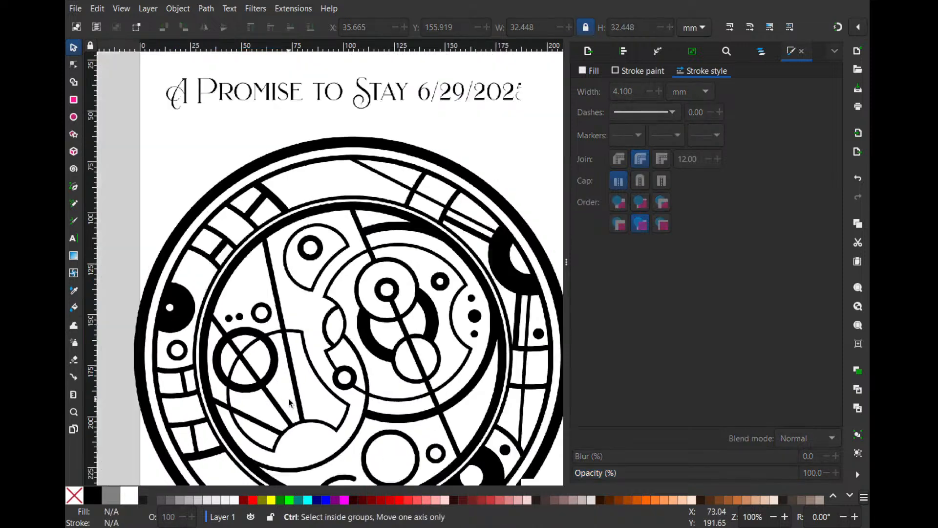
pyautogui.scroll(-1, 311, 229)
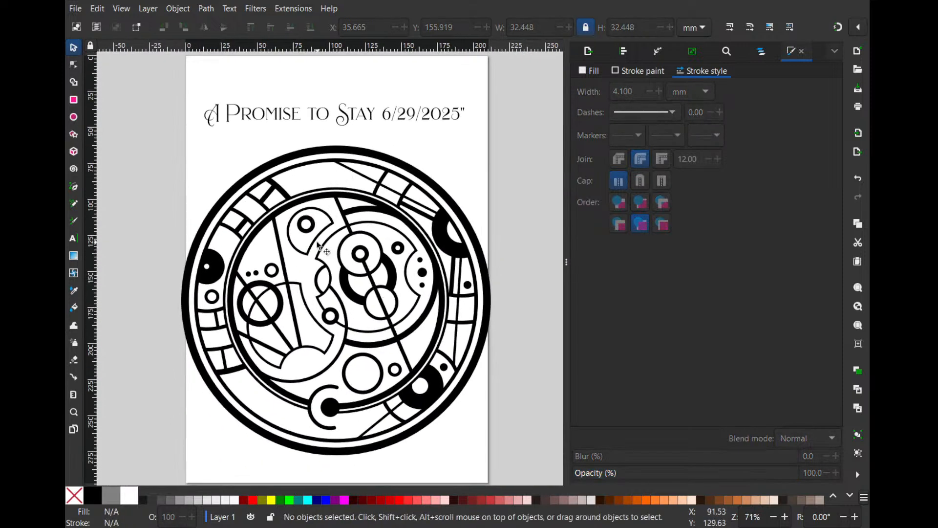
# - Set the thick left circle's stroke width to 4.5 mm and nudge the circle about 1 mm right
pyautogui.click(281, 303)
pyautogui.click(660, 92)
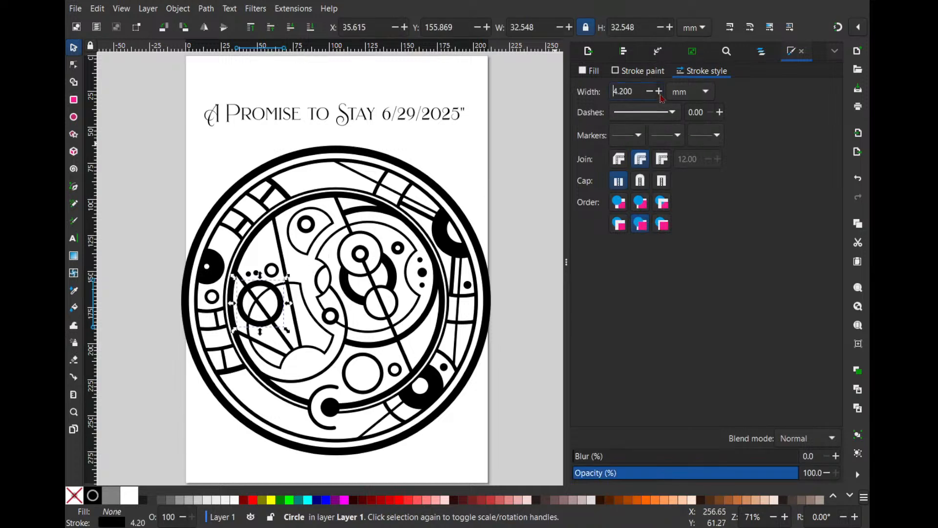
pyautogui.click(659, 93)
pyautogui.click(659, 93)
pyautogui.click(659, 93)
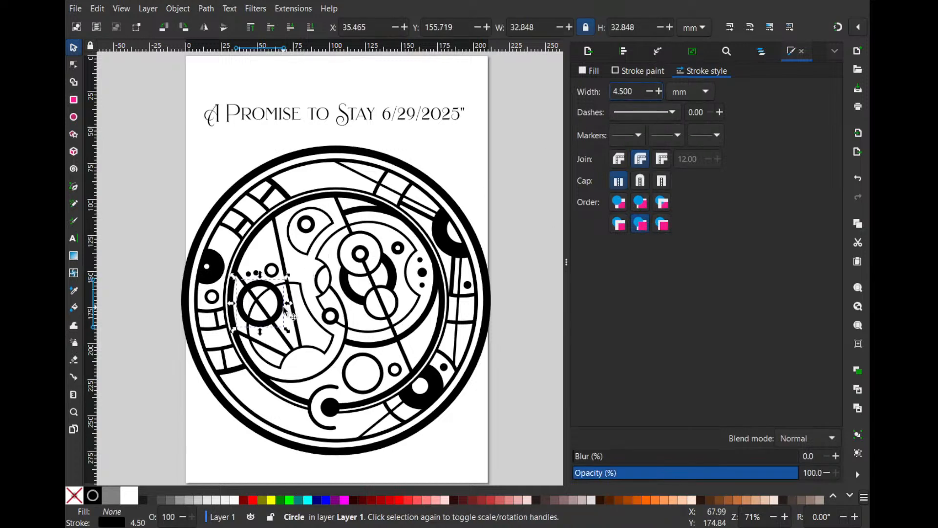
pyautogui.moveTo(284, 308); pyautogui.dragTo(286, 309)
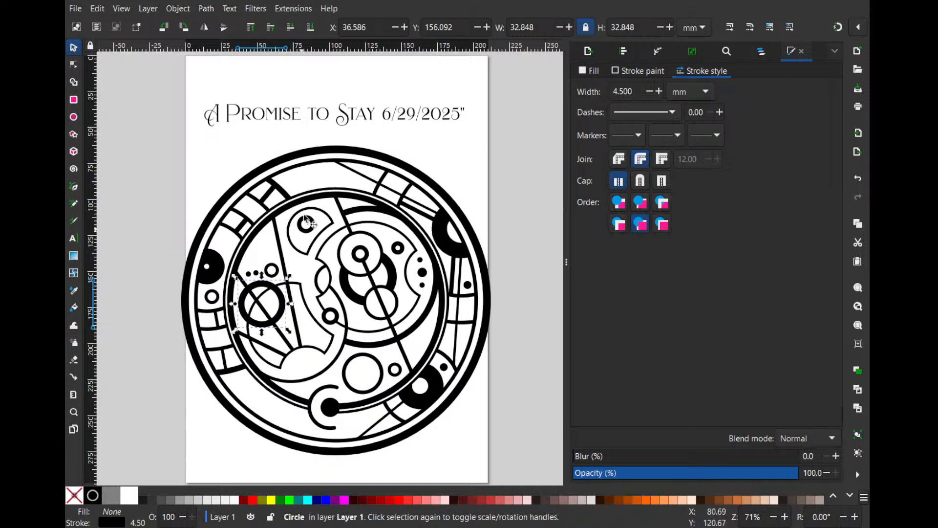
pyautogui.click(328, 108)
pyautogui.click(501, 102)
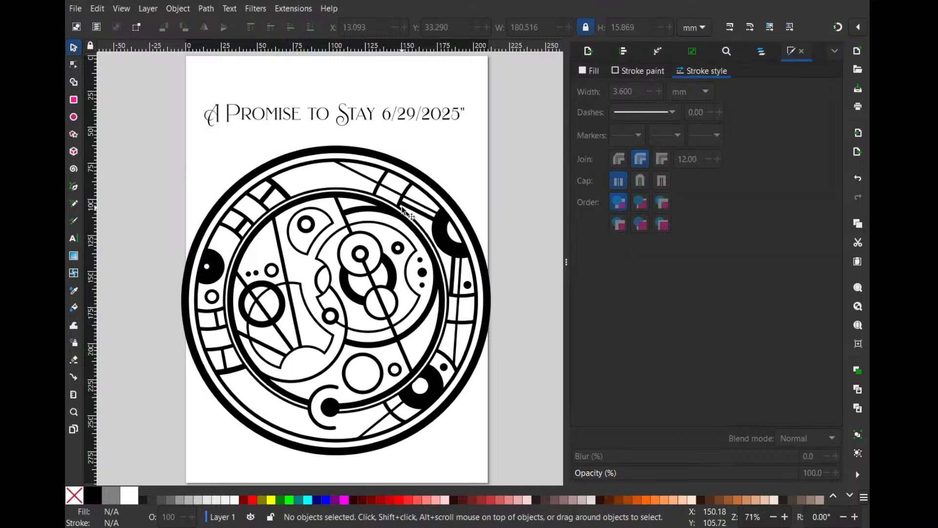
# - Nudge the black dot and the long thin line in the right side of the outer ring slightly right and down
pyautogui.scroll(2, 422, 196)
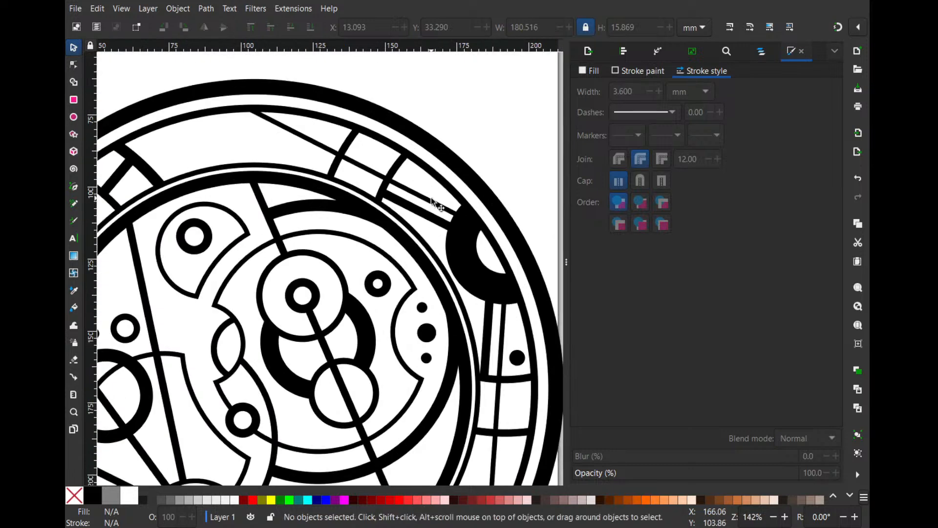
pyautogui.moveTo(431, 201); pyautogui.dragTo(432, 200)
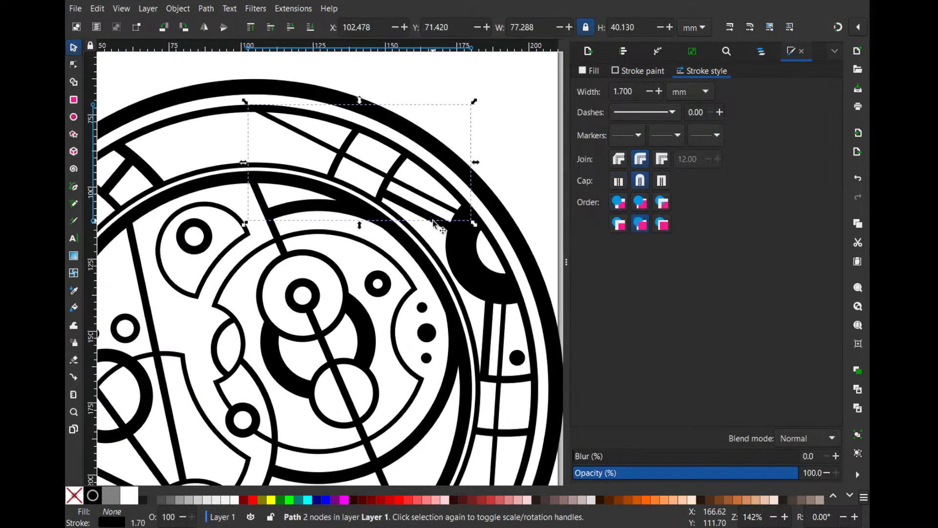
pyautogui.click(432, 226)
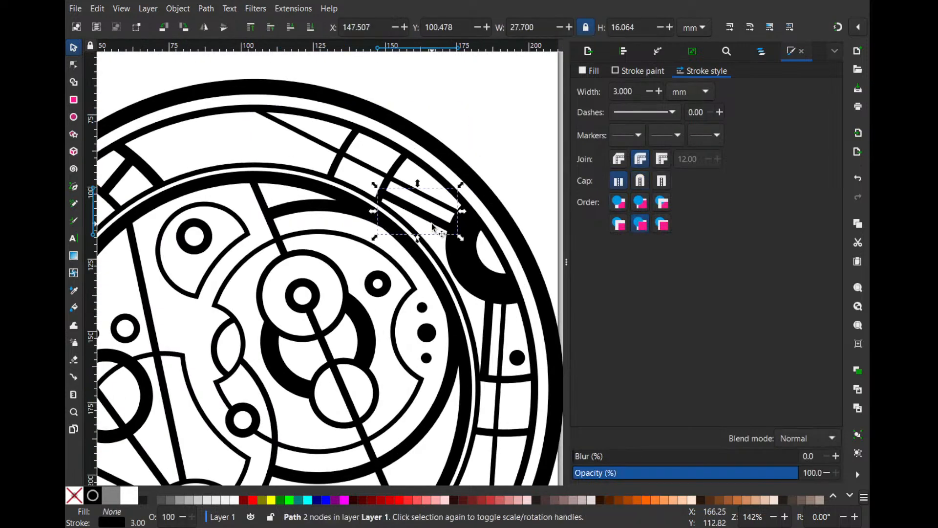
pyautogui.scroll(-2, 505, 358)
pyautogui.click(489, 273)
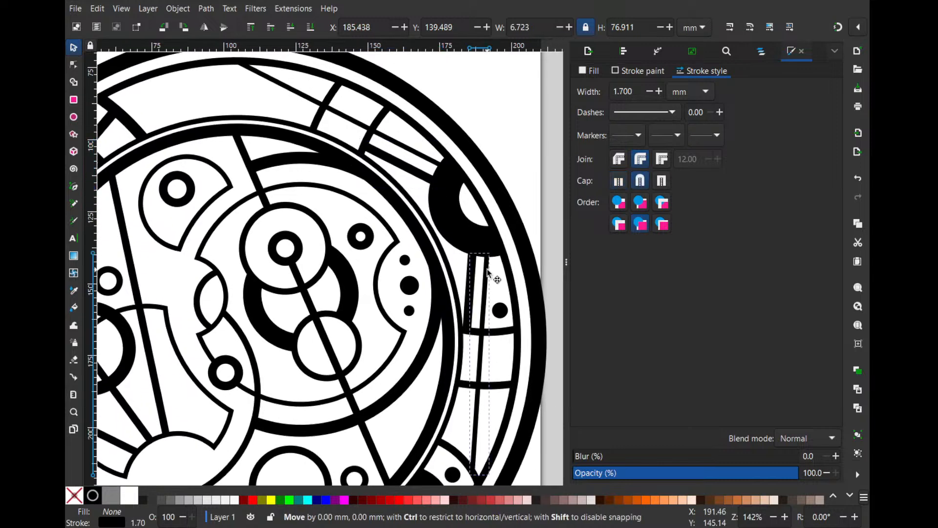
pyautogui.moveTo(503, 310); pyautogui.dragTo(504, 313)
pyautogui.scroll(-3, 506, 315)
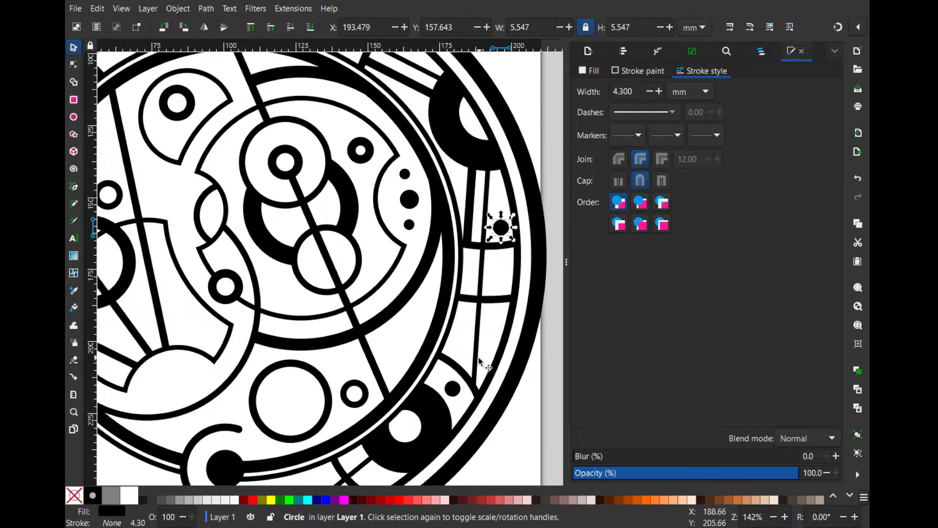
pyautogui.moveTo(480, 362); pyautogui.dragTo(483, 362)
pyautogui.click(516, 412)
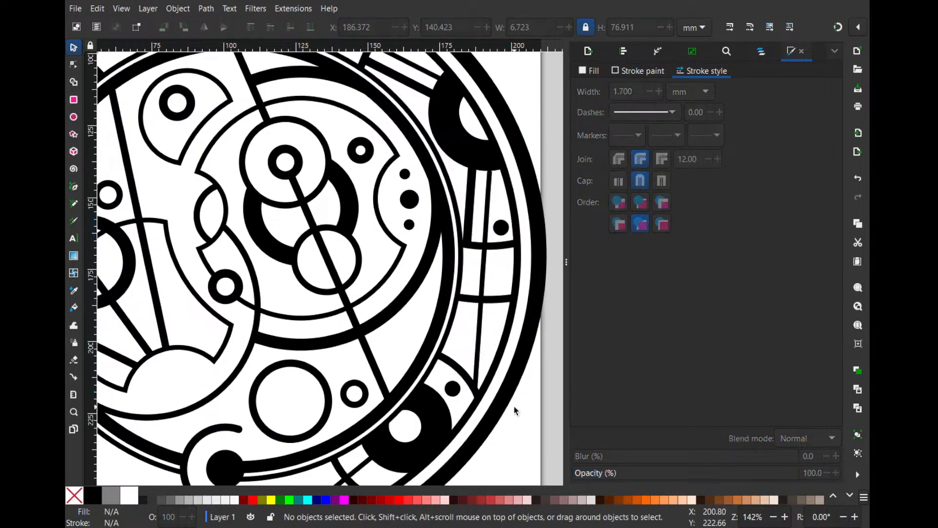
# - Nudge the thin diagonal line in the upper-right part of the outer ring about 1 mm right
pyautogui.keyDown('ctrl'); pyautogui.scroll(-1, 470, 348); pyautogui.keyUp('ctrl')
pyautogui.scroll(2, 437, 287)
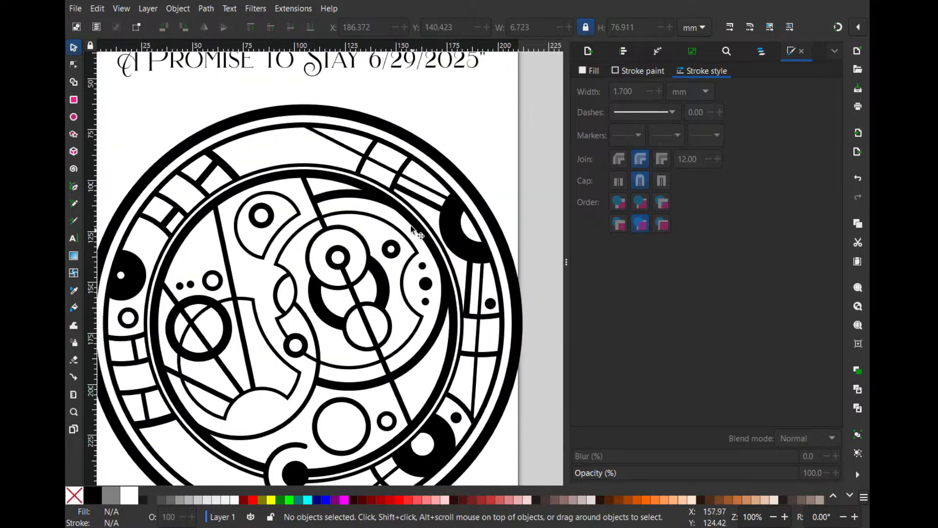
pyautogui.moveTo(420, 187); pyautogui.dragTo(423, 189)
pyautogui.click(481, 125)
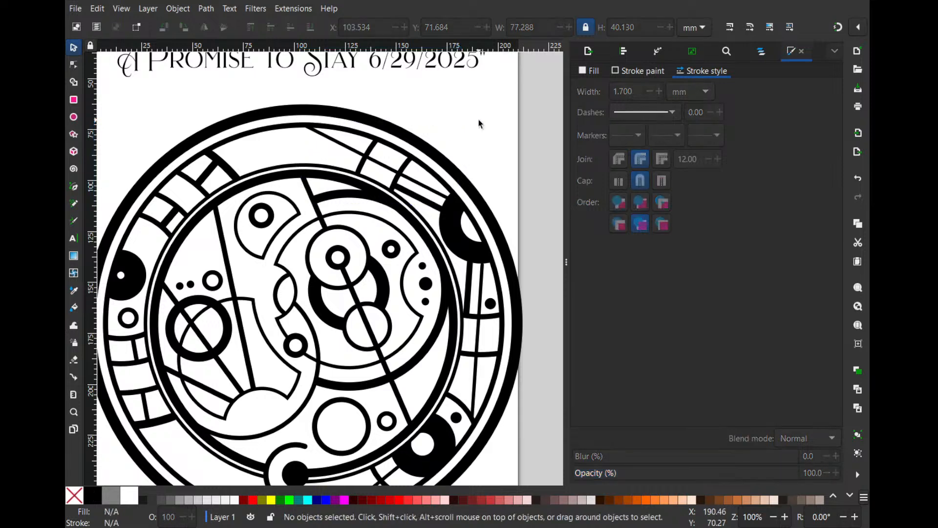
# - Nudge the thin diagonal line in the lower-right part of the outer ring about 2 mm right and 1 mm down
pyautogui.keyDown('ctrl'); pyautogui.scroll(-1, 481, 125); pyautogui.keyUp('ctrl')
pyautogui.scroll(-1, 469, 179)
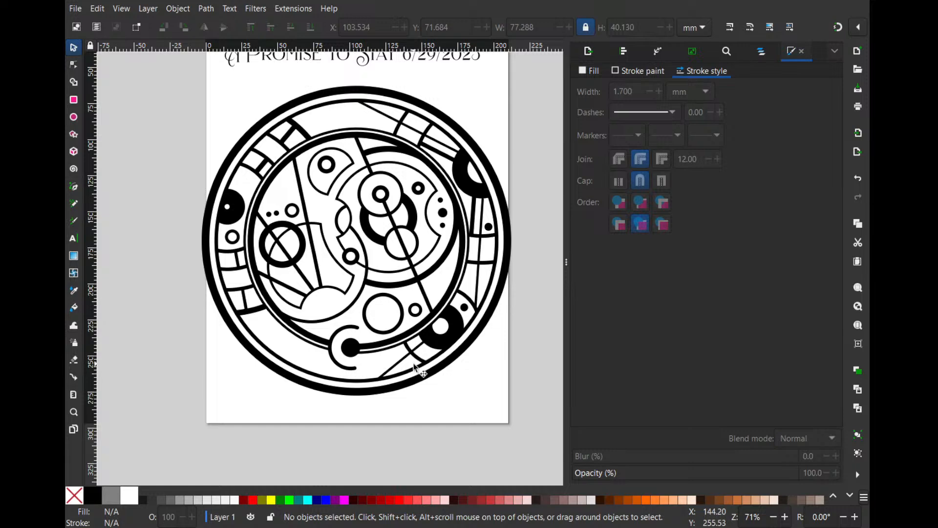
pyautogui.scroll(2, 448, 251)
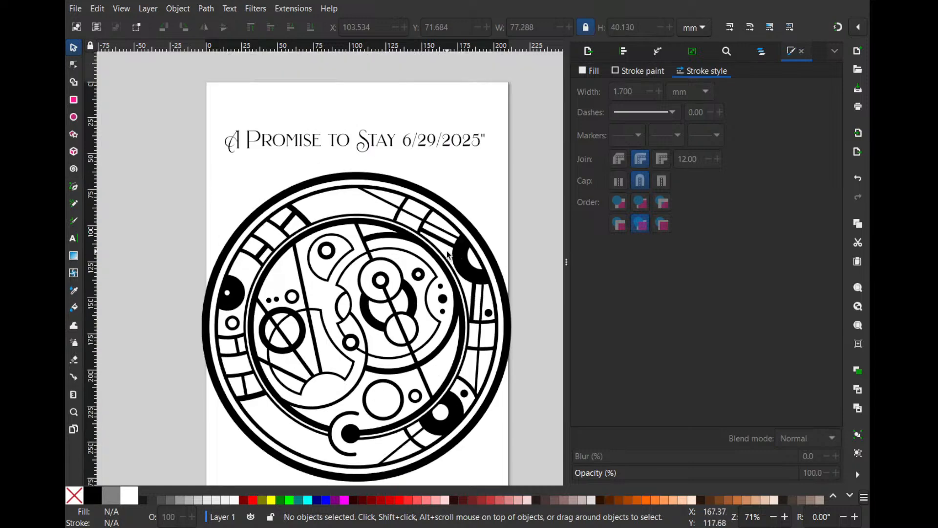
pyautogui.click(421, 438)
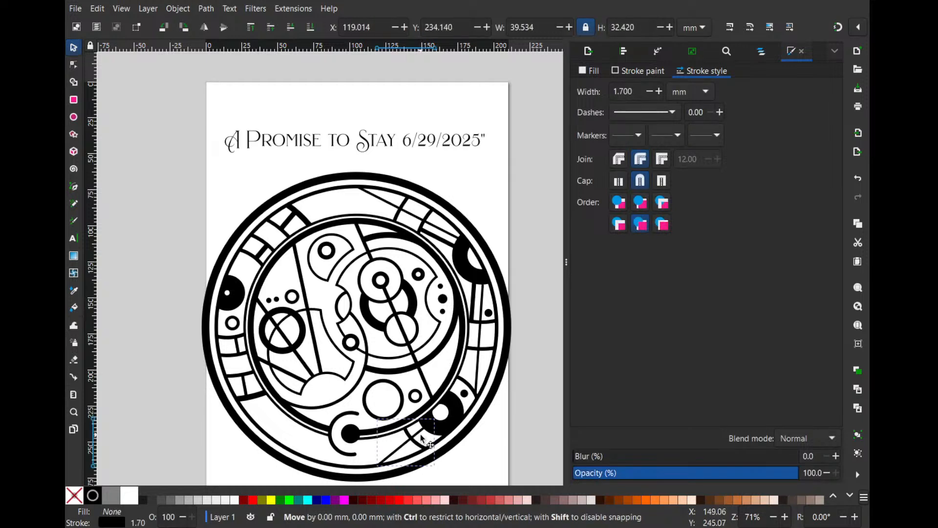
pyautogui.moveTo(420, 435); pyautogui.dragTo(424, 437)
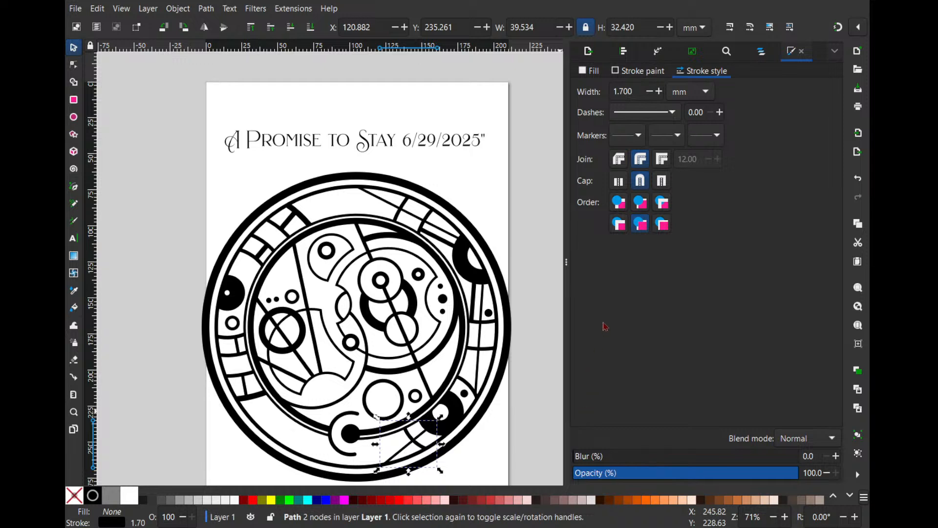
pyautogui.click(527, 279)
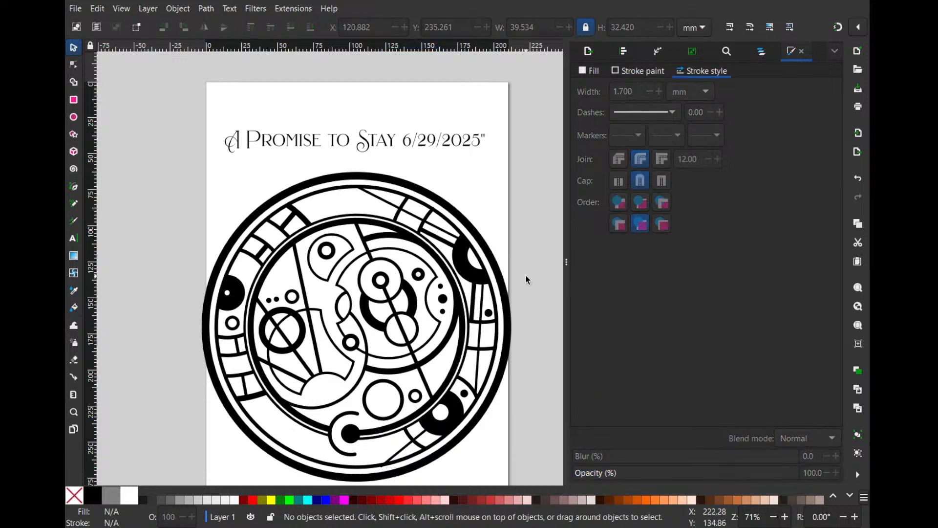
# - Break the title text before "6/29/2025" so the date starts on a second line
pyautogui.moveTo(523, 273); pyautogui.dragTo(478, 229)
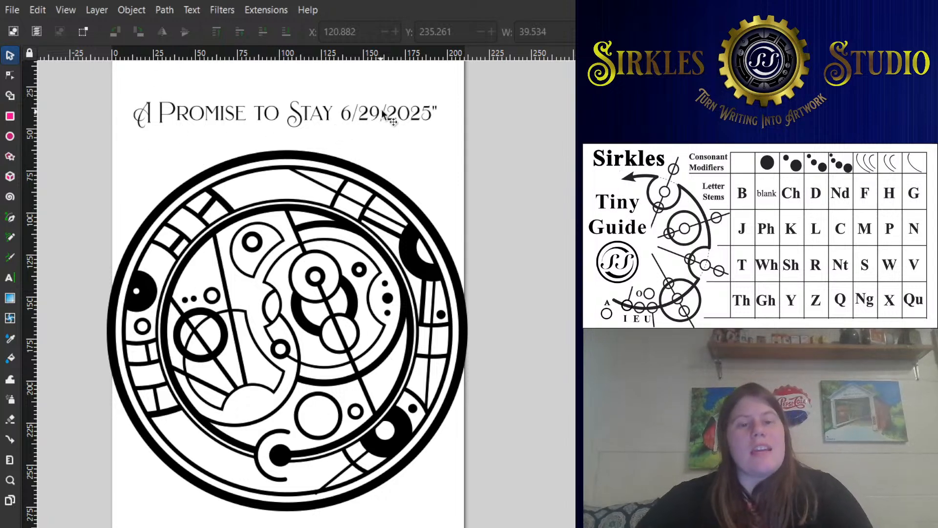
pyautogui.doubleClick(360, 119)
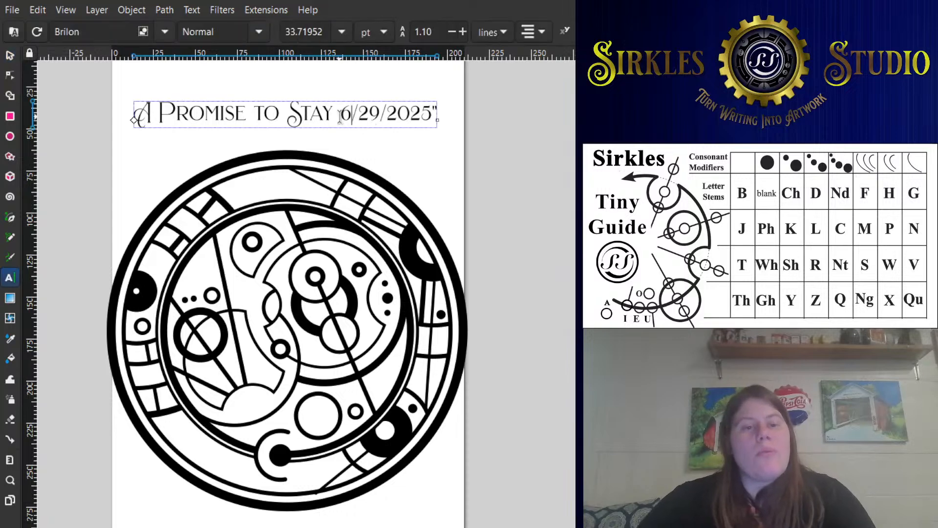
pyautogui.click(340, 122)
pyautogui.press('Return')
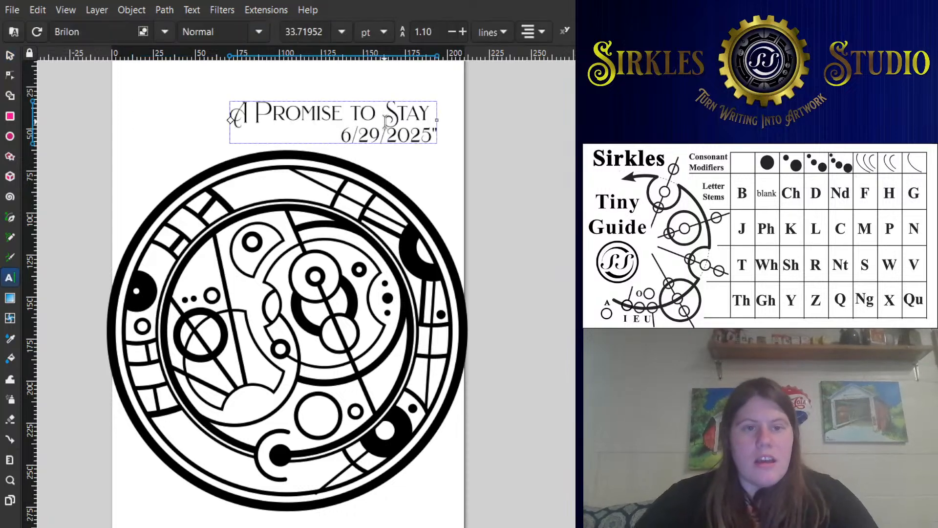
# - Rejoin the date "6/29/2025" to the same line as "A Promise to Stay"
pyautogui.press('BackSpace')
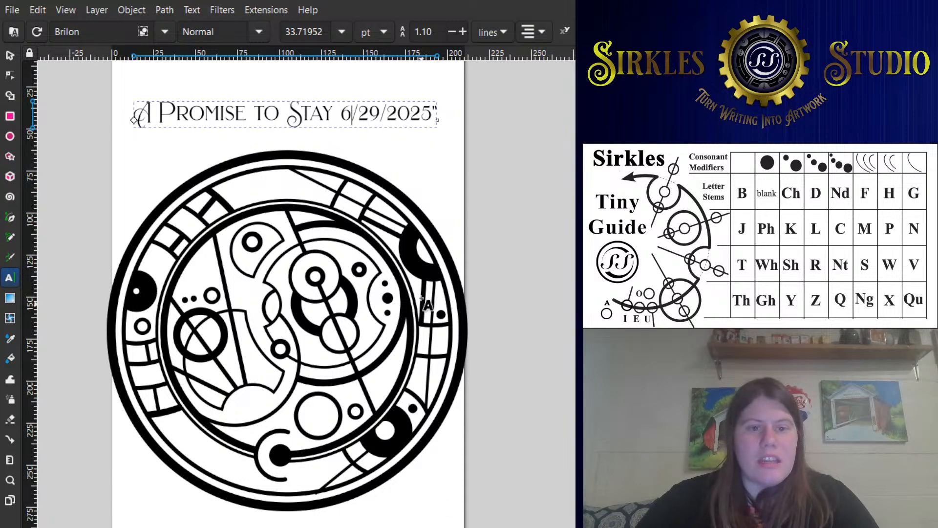
pyautogui.moveTo(335, 113); pyautogui.dragTo(439, 99)
pyautogui.press('BackSpace')
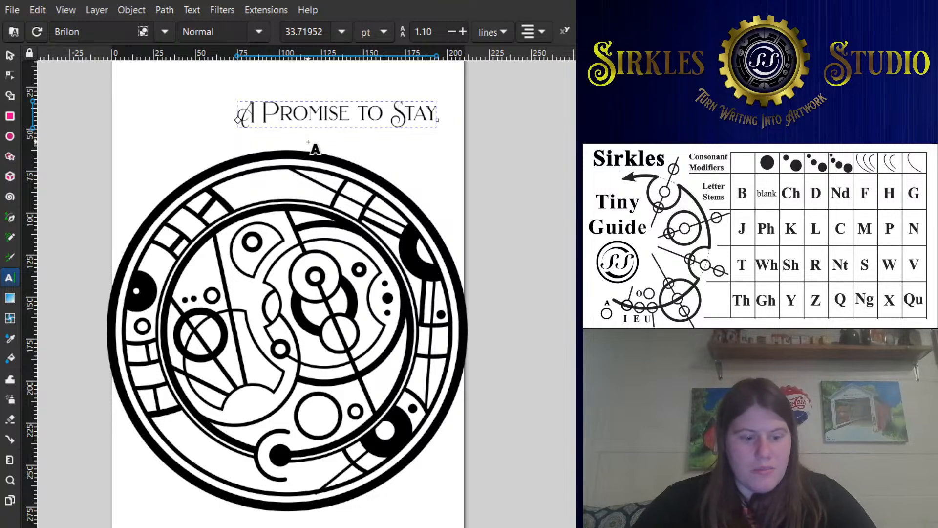
pyautogui.hotkey('ctrl', 'z')
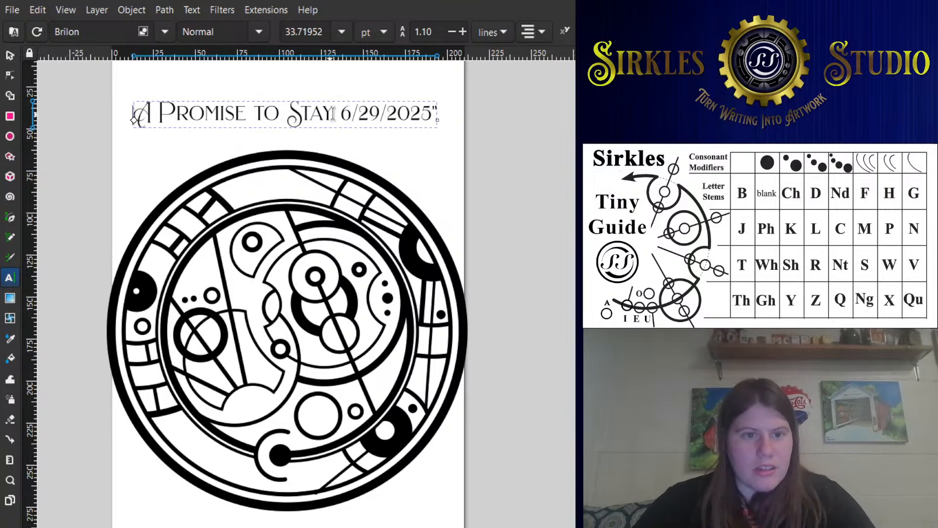
# - Copy the date from the end of the title and paste it on a separate line above "A Promise to Stay"
pyautogui.moveTo(341, 113); pyautogui.dragTo(495, 82)
pyautogui.hotkey('ctrl', 'c')
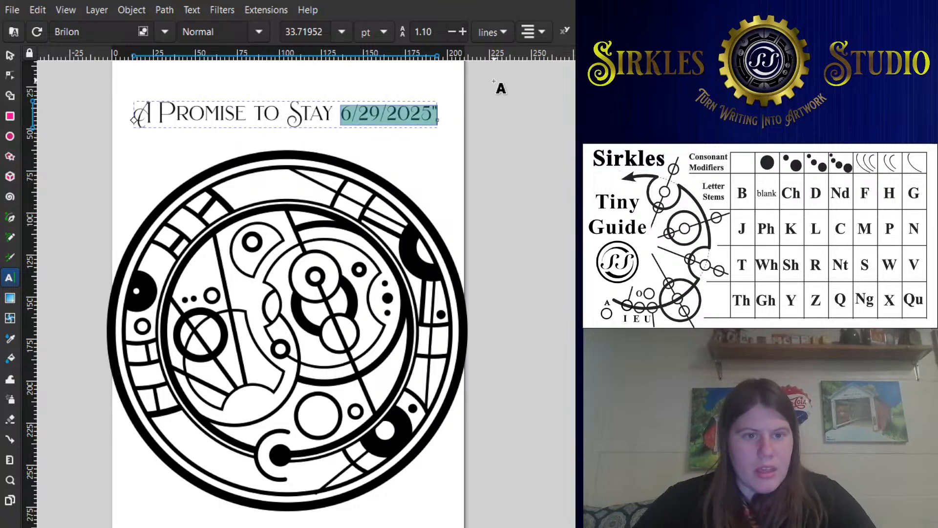
pyautogui.click(138, 119)
pyautogui.hotkey('ctrl', 'v')
pyautogui.press('Return')
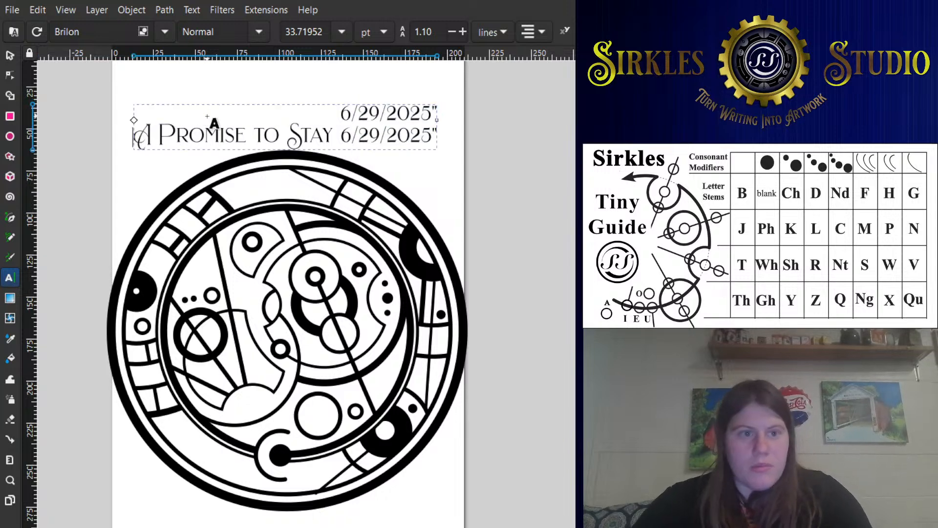
# - Delete the duplicate date at the end of the title's second line, leaving only "A Promise to Stay" there
pyautogui.moveTo(346, 135); pyautogui.dragTo(530, 104)
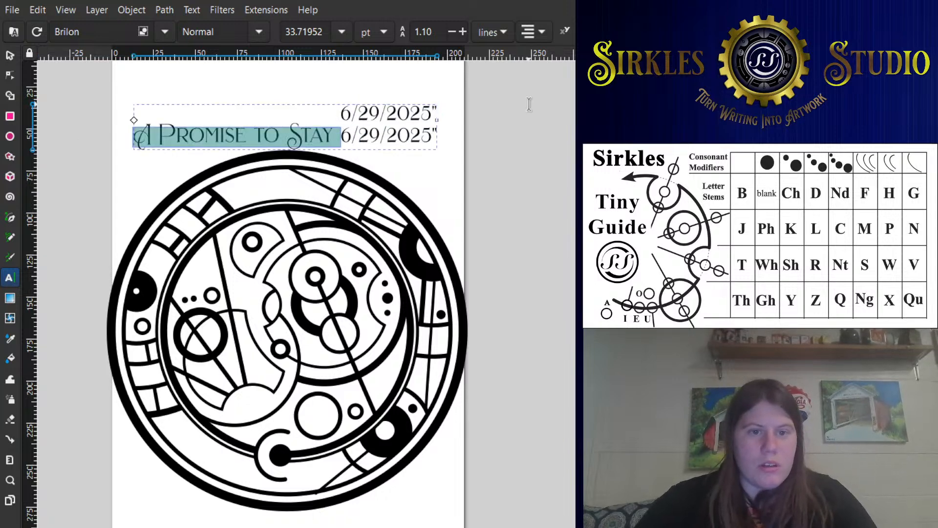
pyautogui.click(420, 143)
pyautogui.moveTo(336, 141); pyautogui.dragTo(526, 102)
pyautogui.keyDown('shift'); pyautogui.click(513, 140); pyautogui.keyUp('shift')
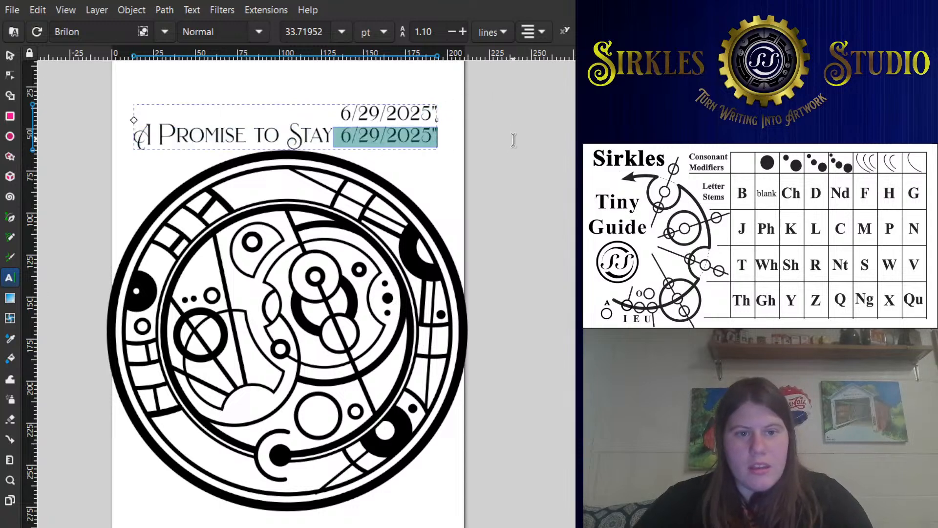
pyautogui.press('BackSpace')
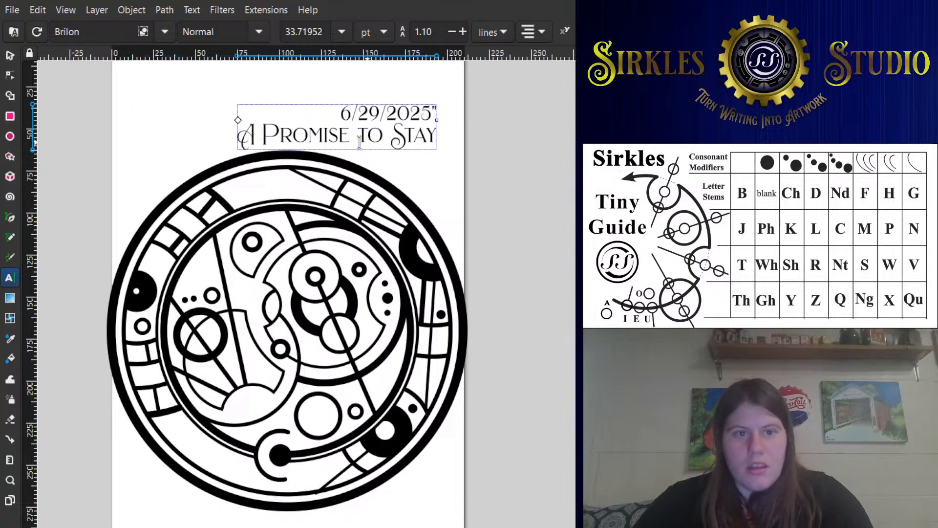
# - Move the two-line title up and left above the circular design, to about X 61, Y 26
pyautogui.click(9, 55)
pyautogui.click(322, 132)
pyautogui.moveTo(322, 132); pyautogui.dragTo(299, 117)
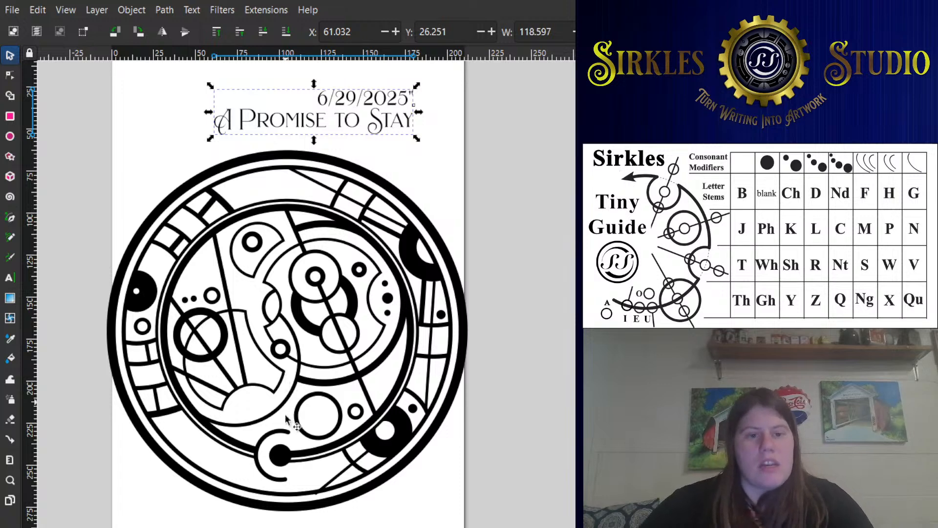
# - Select the whole circular design without the title and rotate it about 5° counterclockwise
pyautogui.moveTo(519, 520); pyautogui.dragTo(44, 144)
pyautogui.click(318, 159)
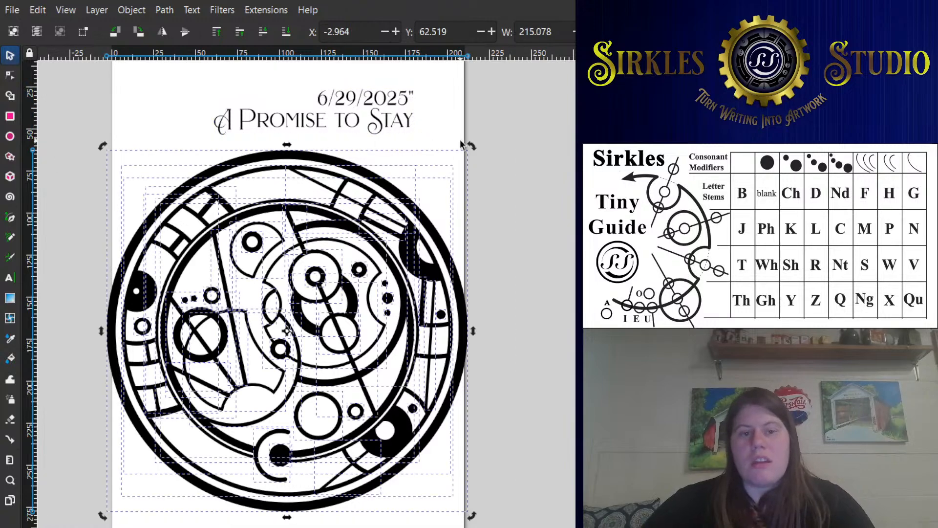
pyautogui.moveTo(475, 146); pyautogui.dragTo(455, 131)
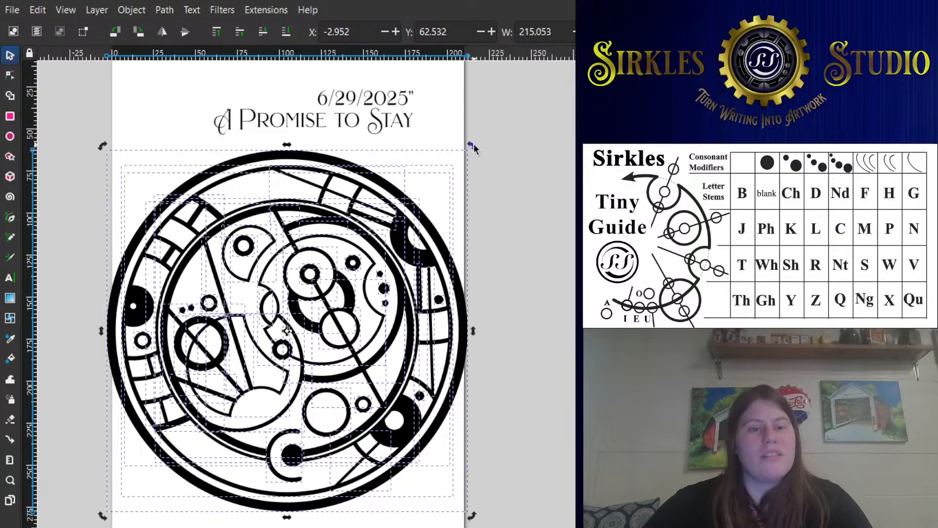
pyautogui.moveTo(472, 143)
pyautogui.mouseDown()
pyautogui.moveTo(486, 154)
pyautogui.moveTo(485, 147)
pyautogui.mouseUp()
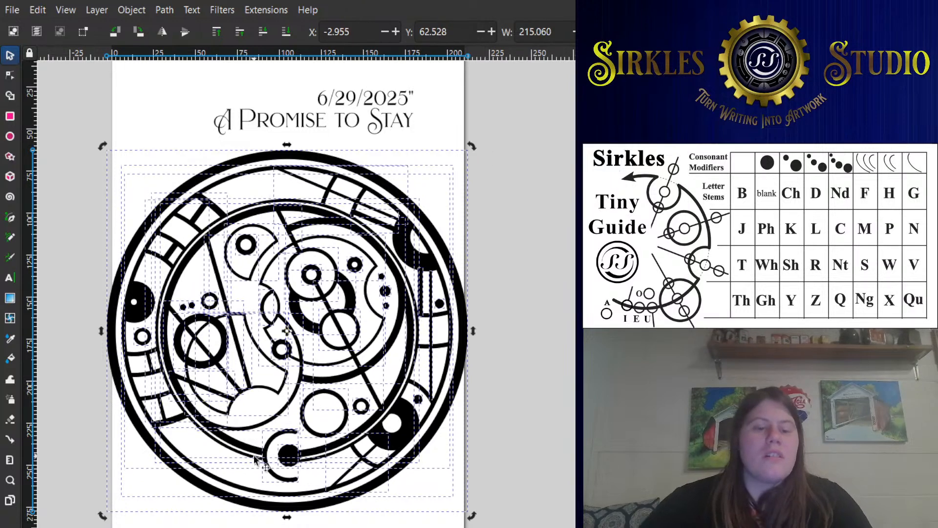
pyautogui.click(300, 472)
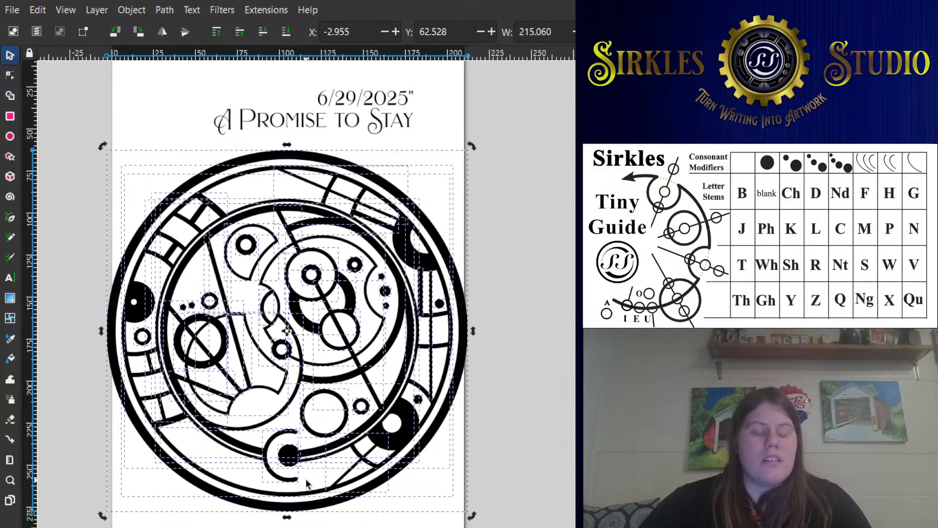
pyautogui.press('Escape')
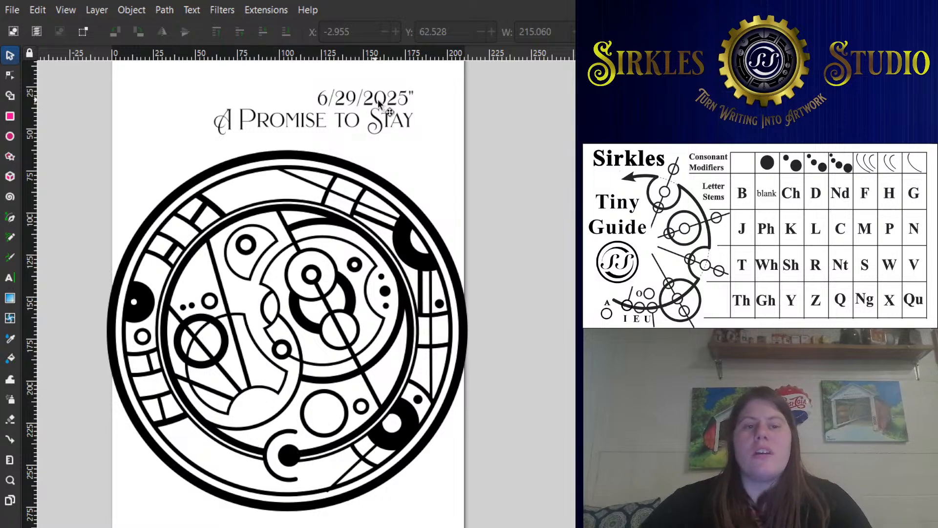
# - Reposition the two-line title slightly right and up, to about X 65.5, Y 20.3
pyautogui.moveTo(377, 99); pyautogui.dragTo(345, 100)
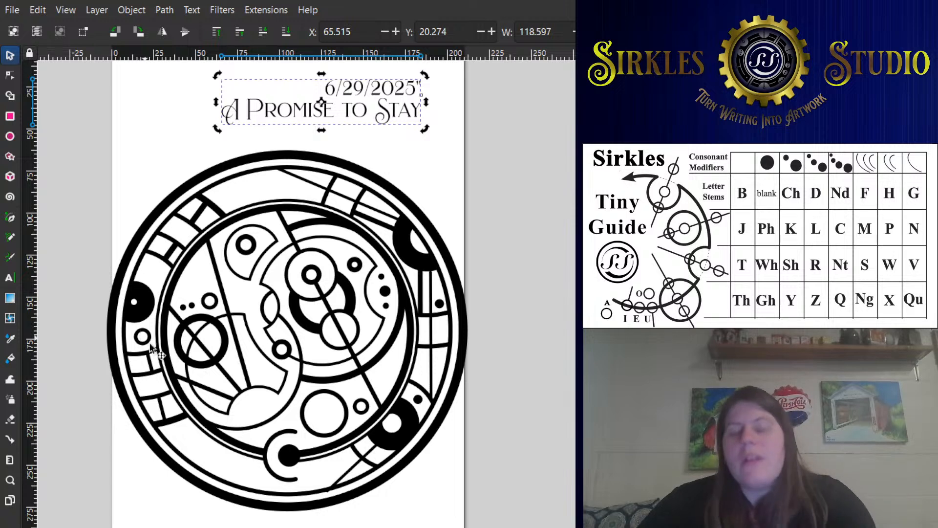
# - Examine the large and small circles in the lower part of the inner circle and the nodes of the thick arc
pyautogui.click(346, 410)
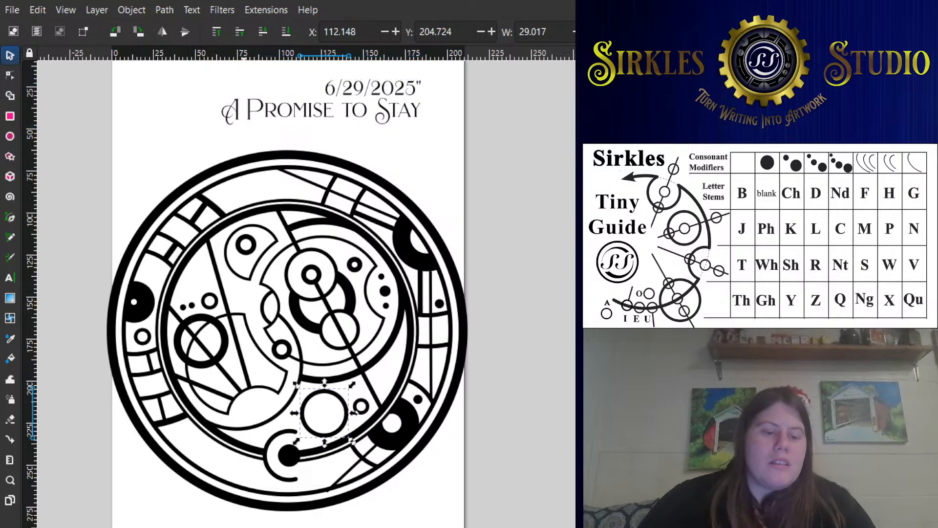
pyautogui.hotkey('ctrl', 'z')
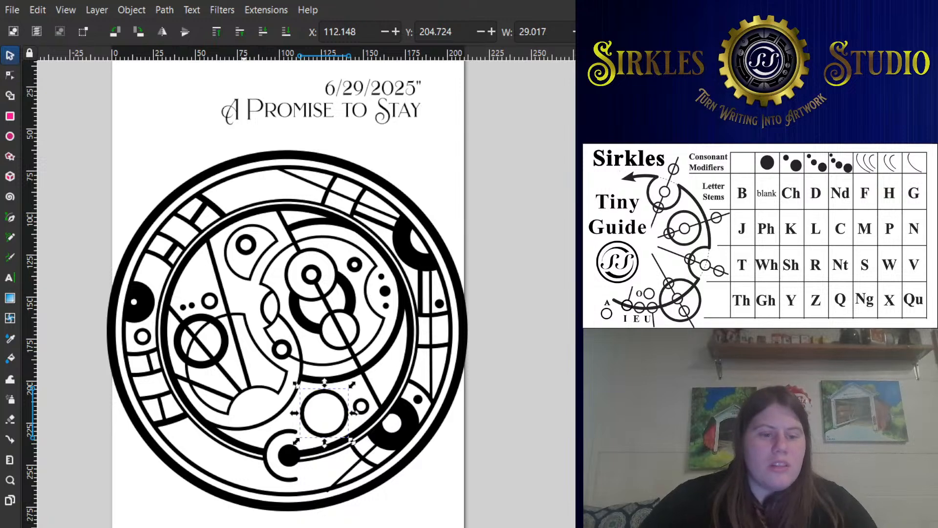
pyautogui.click(363, 402)
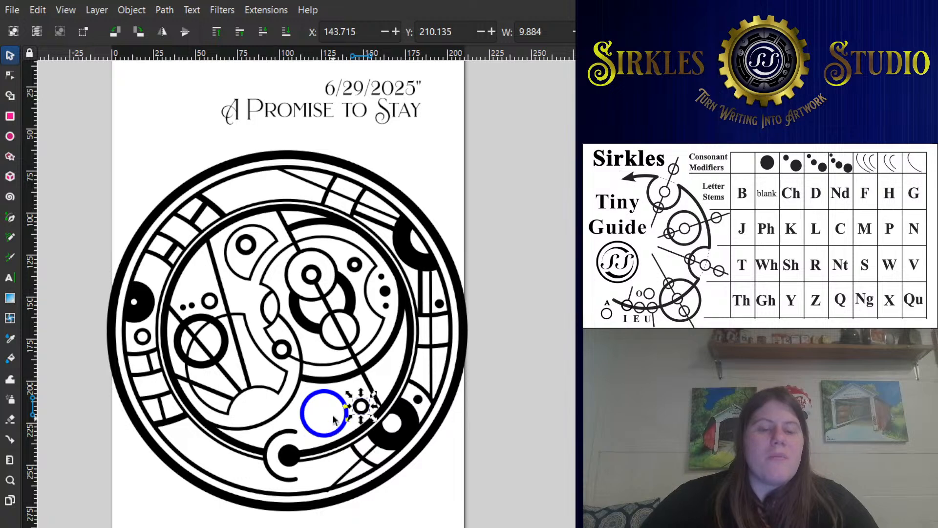
pyautogui.click(367, 387)
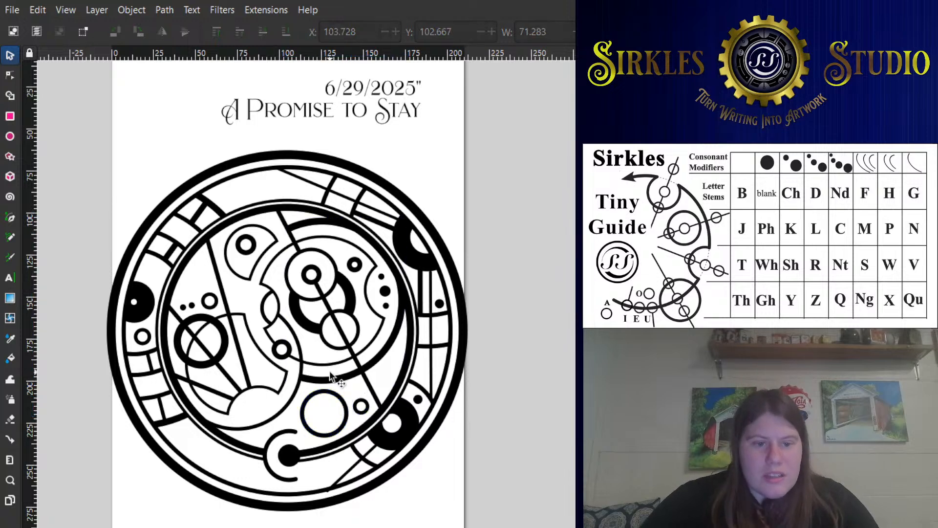
pyautogui.doubleClick(300, 224)
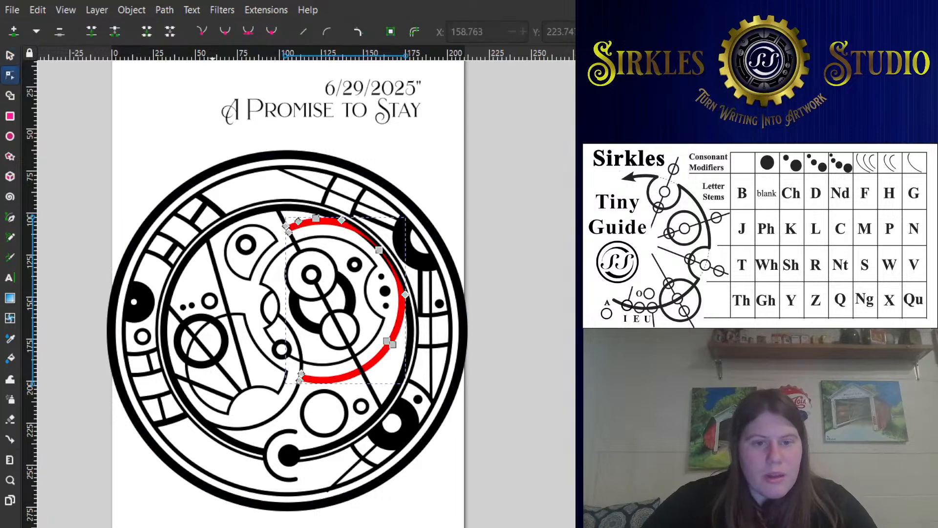
pyautogui.scroll(3, 376, 325)
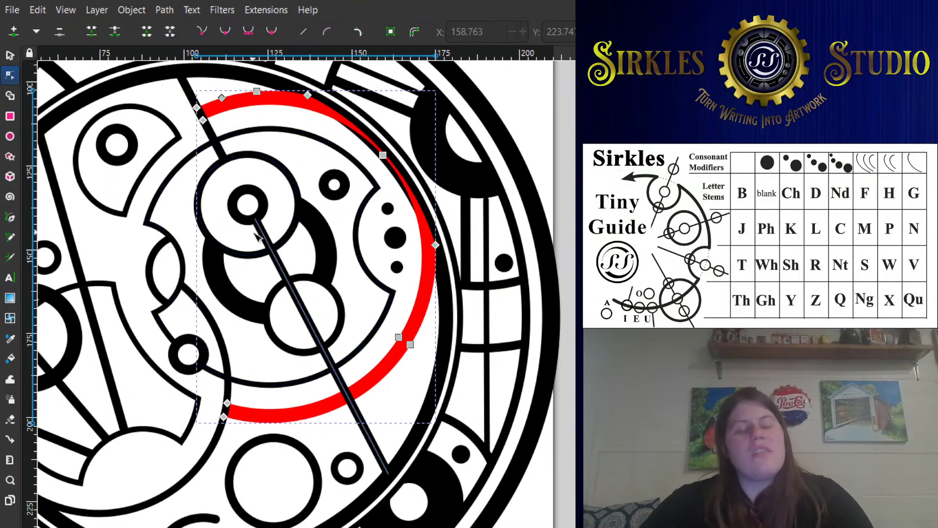
pyautogui.moveTo(115, 283); pyautogui.dragTo(153, 263)
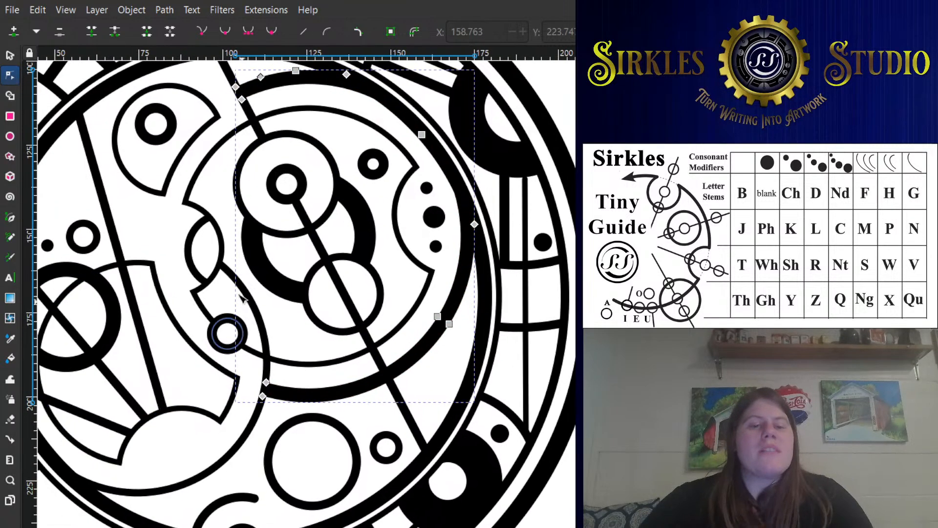
pyautogui.scroll(3, 243, 235)
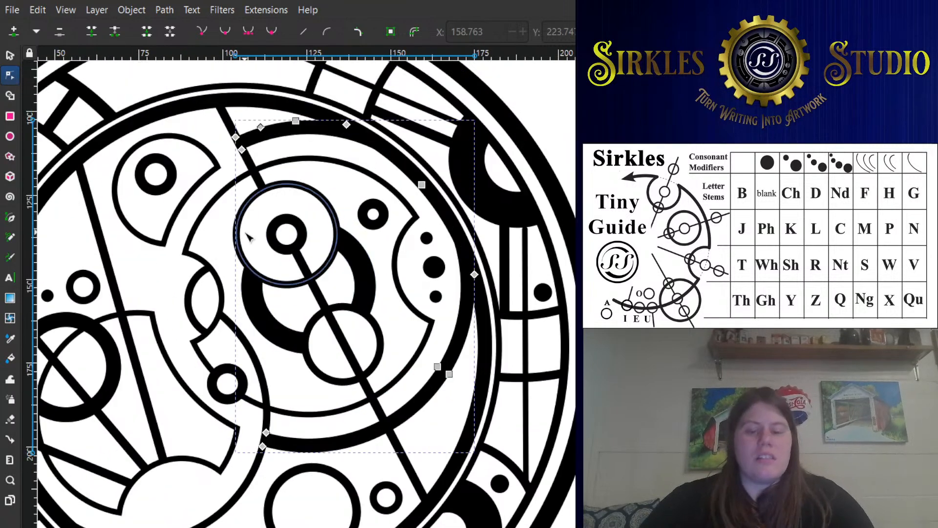
# - Try the design without the thick arc around the right-hand word, and undo the removal
pyautogui.click(10, 55)
pyautogui.press('Escape')
pyautogui.scroll(-2, 374, 159)
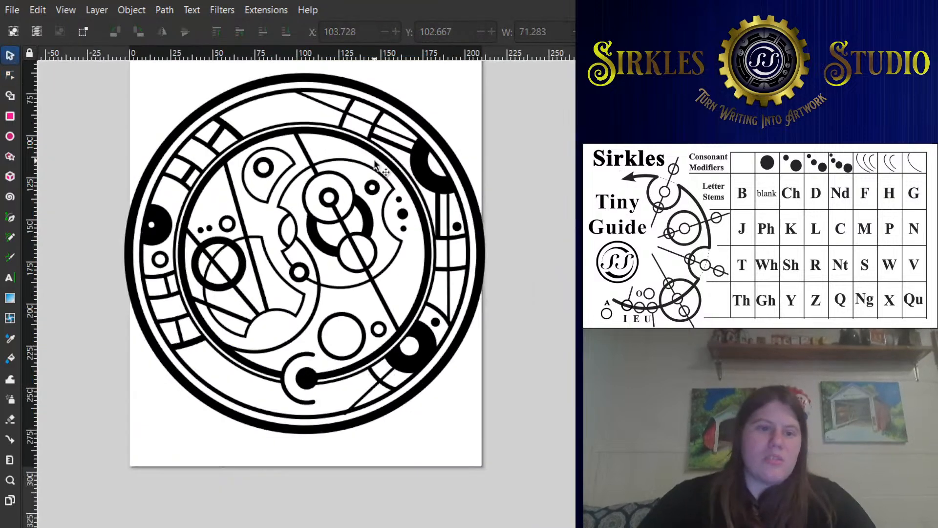
pyautogui.moveTo(403, 157); pyautogui.dragTo(455, 153)
pyautogui.hotkey('ctrl', 'z')
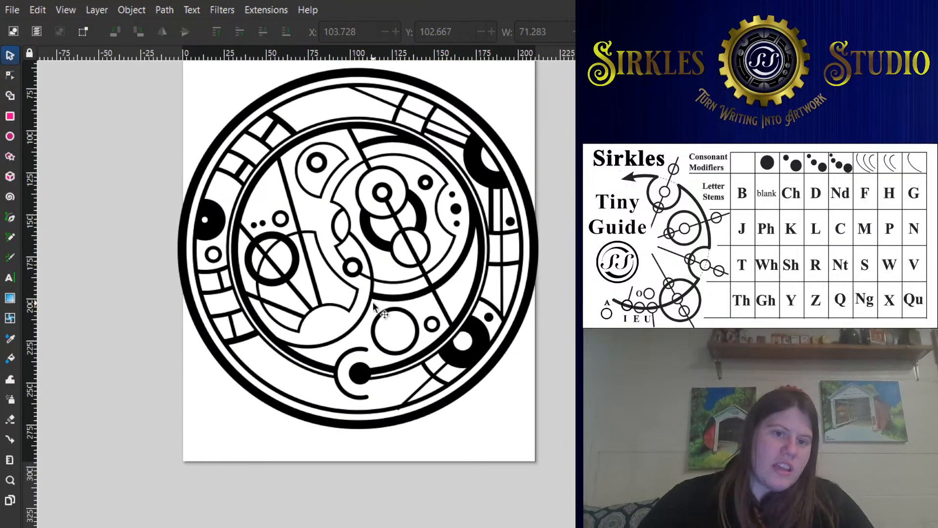
# - Examine the thin outline of the right-hand word and the upper circle that overlaps its thick ring
pyautogui.scroll(2, 310, 228)
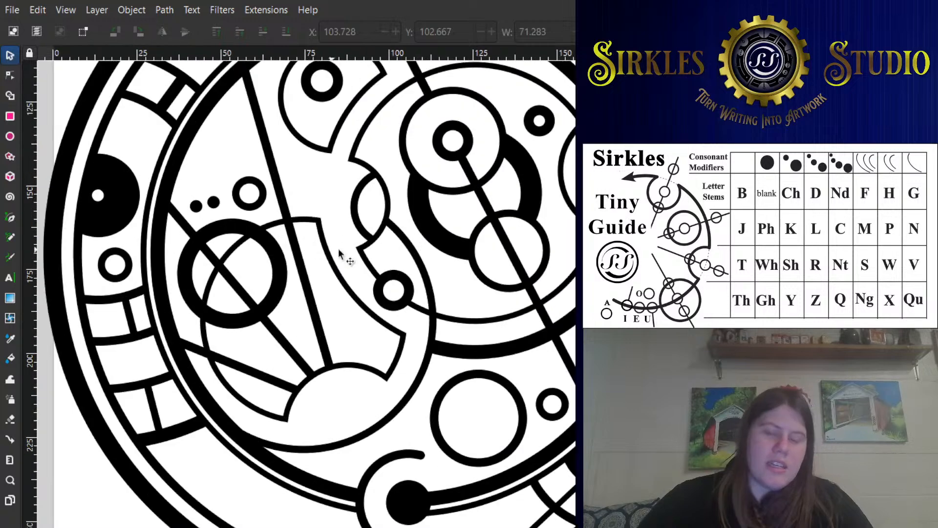
pyautogui.click(474, 322)
pyautogui.moveTo(468, 318); pyautogui.dragTo(463, 393)
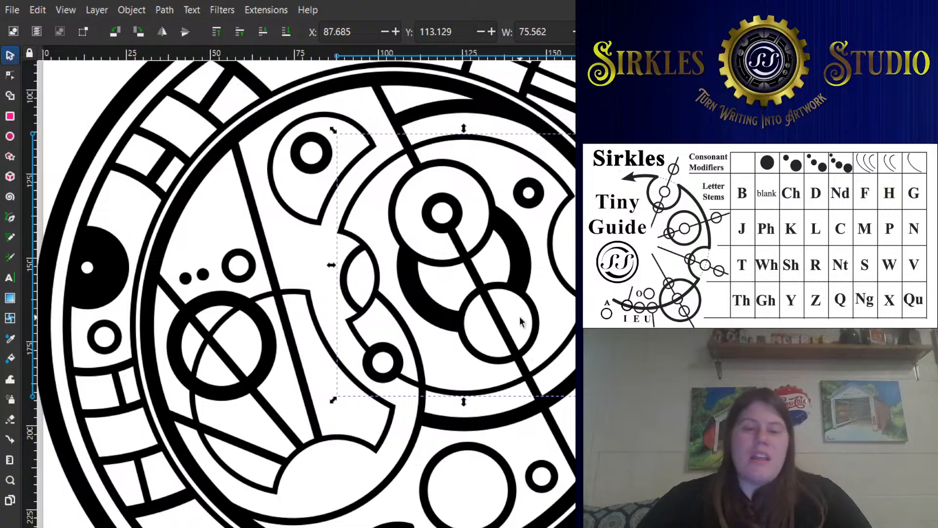
pyautogui.moveTo(520, 321); pyautogui.dragTo(470, 331)
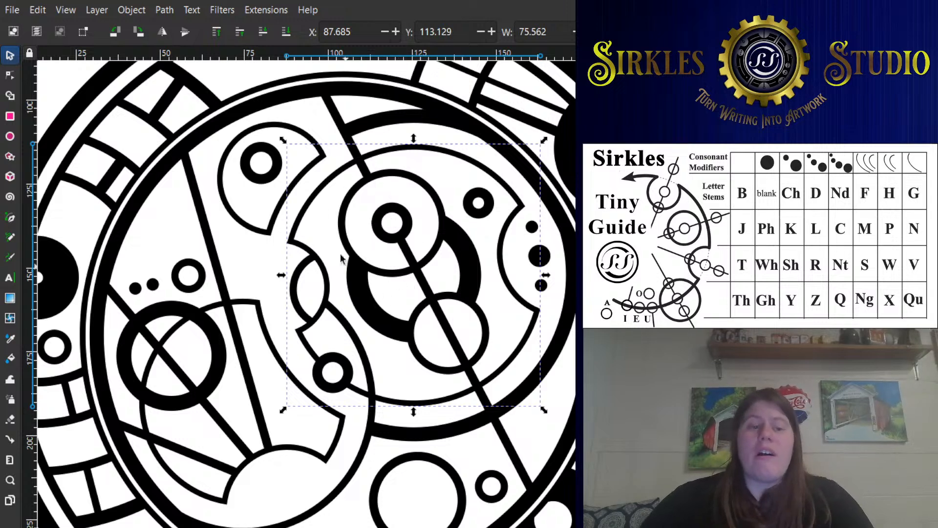
pyautogui.click(418, 280)
pyautogui.click(400, 272)
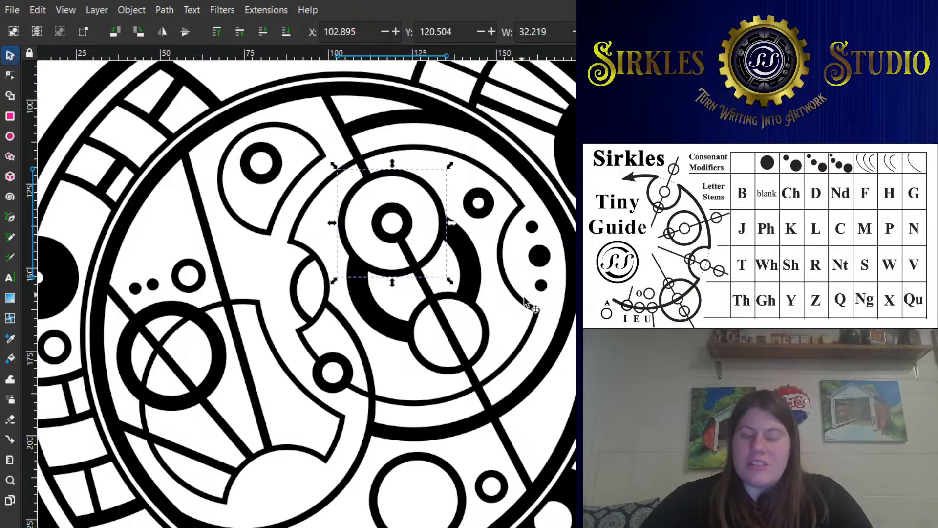
# - Examine the small arc and the large left-hand arc where the two inner words overlap
pyautogui.click(312, 317)
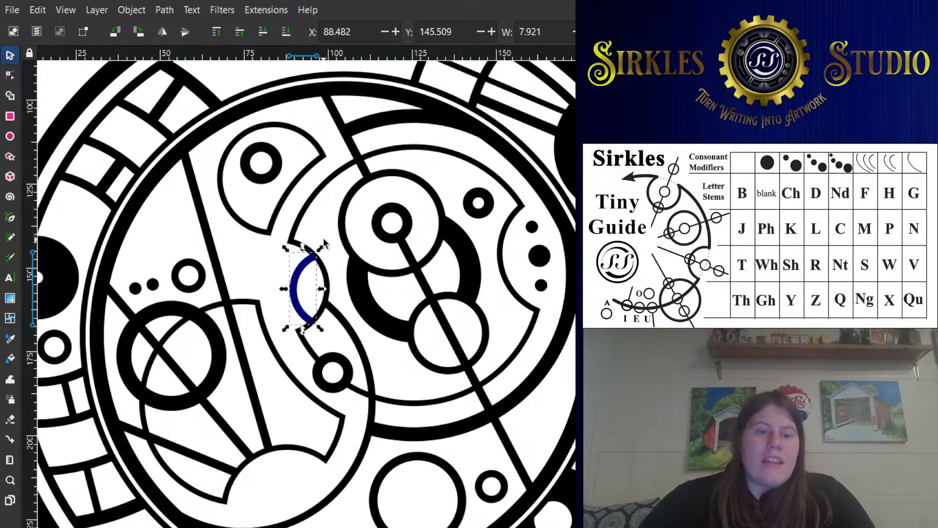
pyautogui.press('Escape')
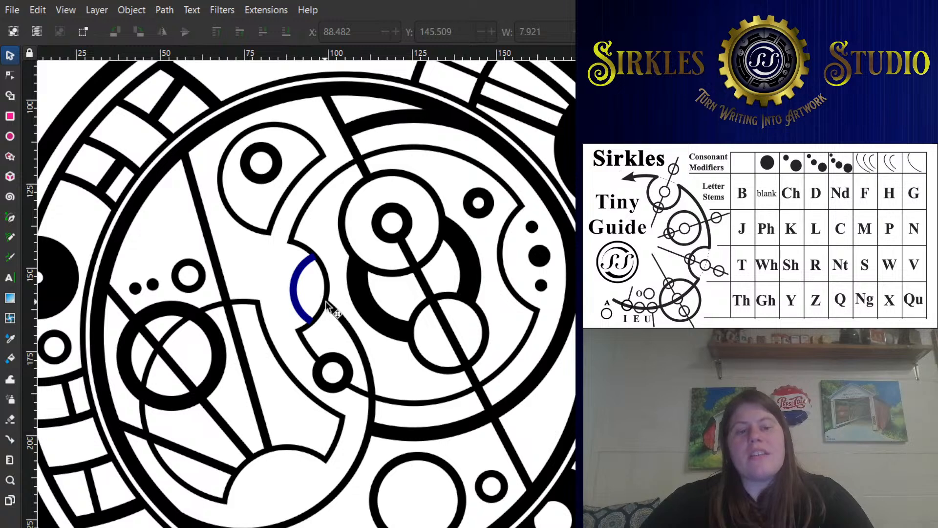
pyautogui.click(338, 346)
pyautogui.keyDown('shift'); pyautogui.click(334, 527); pyautogui.keyUp('shift')
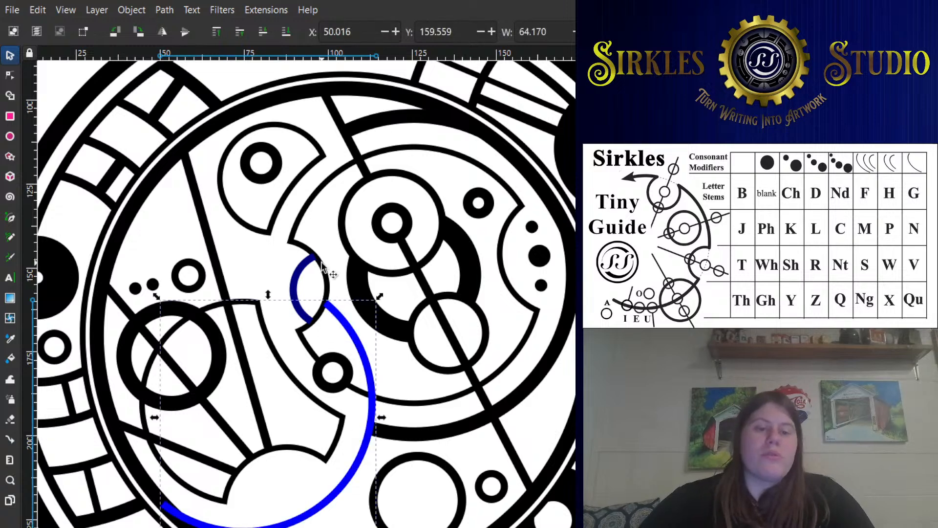
pyautogui.hotkey('ctrl', 'z')
pyautogui.hotkey('ctrl', 'z')
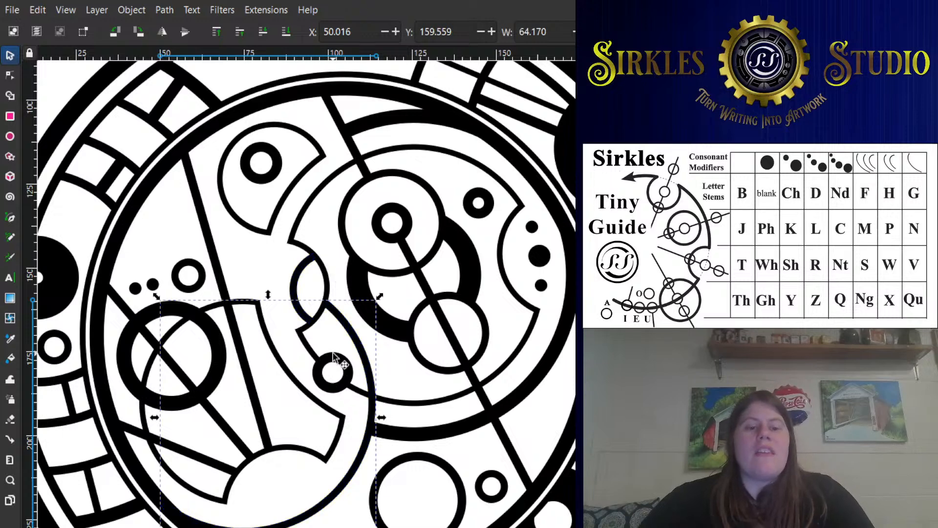
pyautogui.press('Escape')
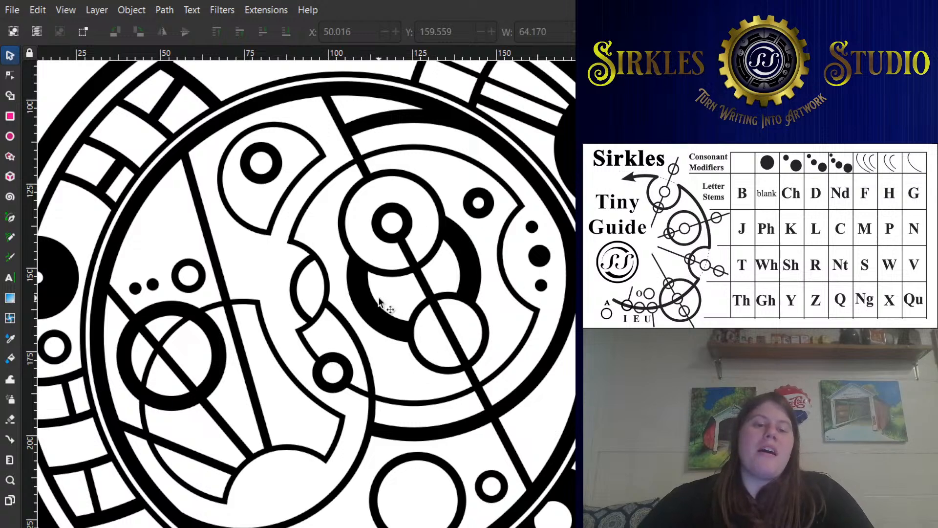
pyautogui.moveTo(259, 312); pyautogui.dragTo(305, 364)
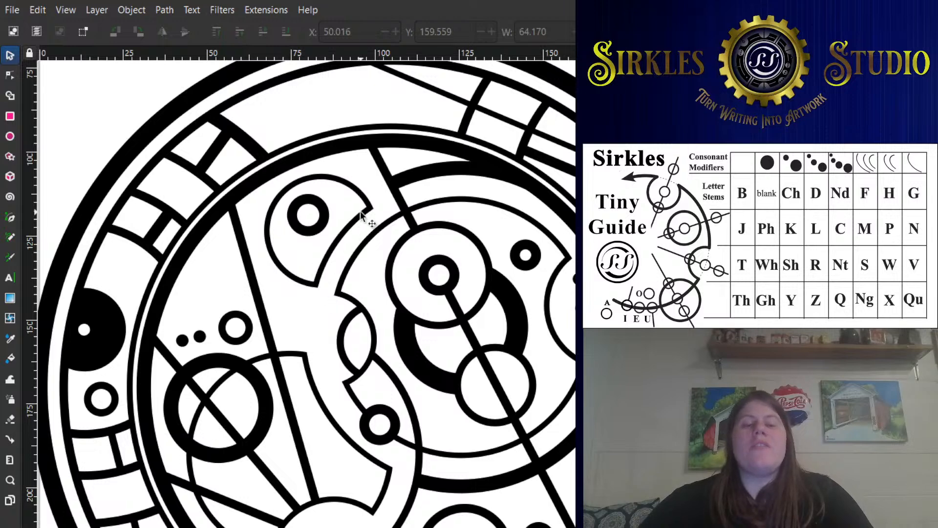
# - Examine the small ring inside the open lobe near the inner circle's upper-left edge and its surroundings
pyautogui.click(318, 206)
pyautogui.moveTo(446, 216); pyautogui.dragTo(404, 186)
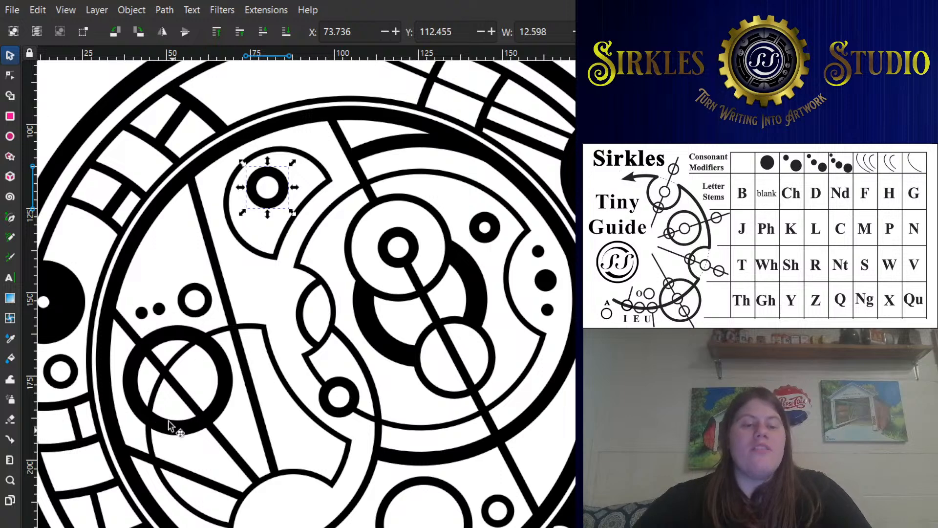
pyautogui.scroll(-1, 254, 332)
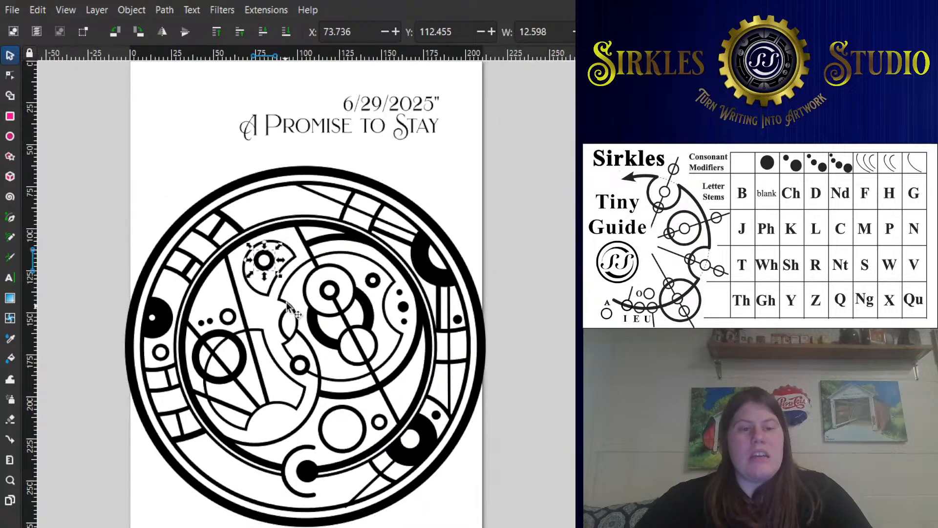
# - Replace the slashes in the title's date with periods so that it reads 6.29.2025
pyautogui.scroll(-3, 281, 223)
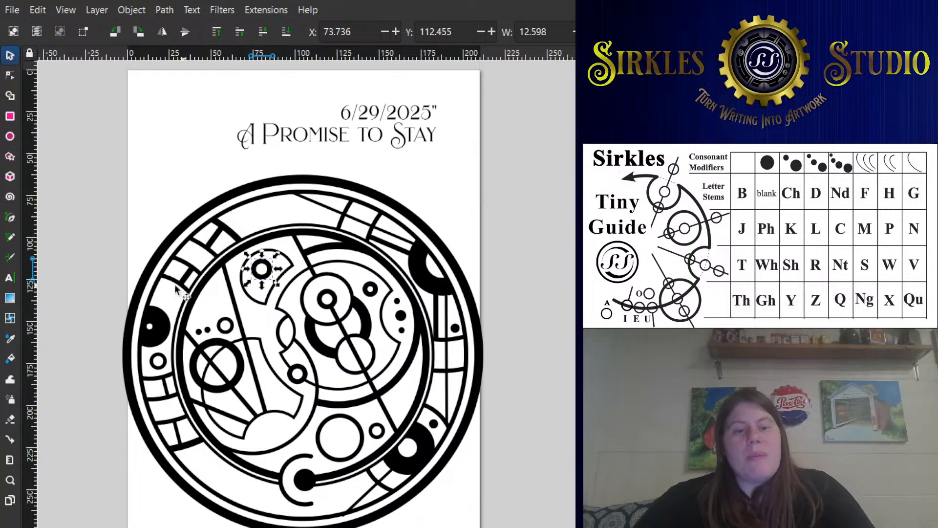
pyautogui.doubleClick(353, 113)
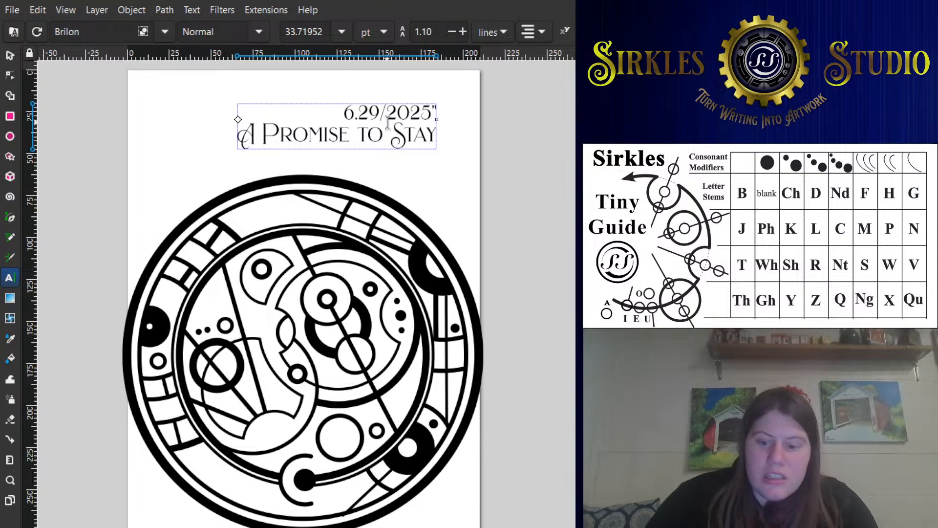
pyautogui.press('BackSpace')
pyautogui.write('.')
# - Examine the outer ring's number symbols and the inner words close up, and the full page with the title
pyautogui.scroll(-2, 513, 202)
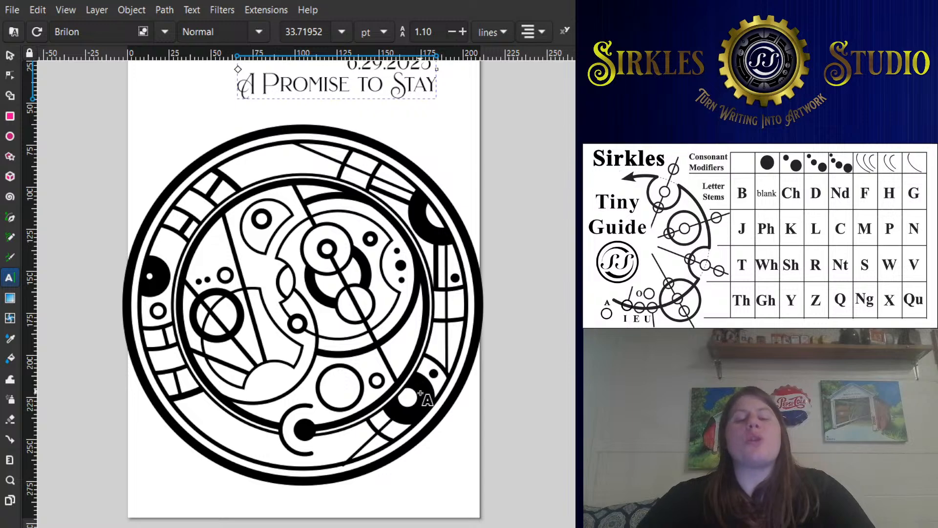
pyautogui.scroll(3, 425, 398)
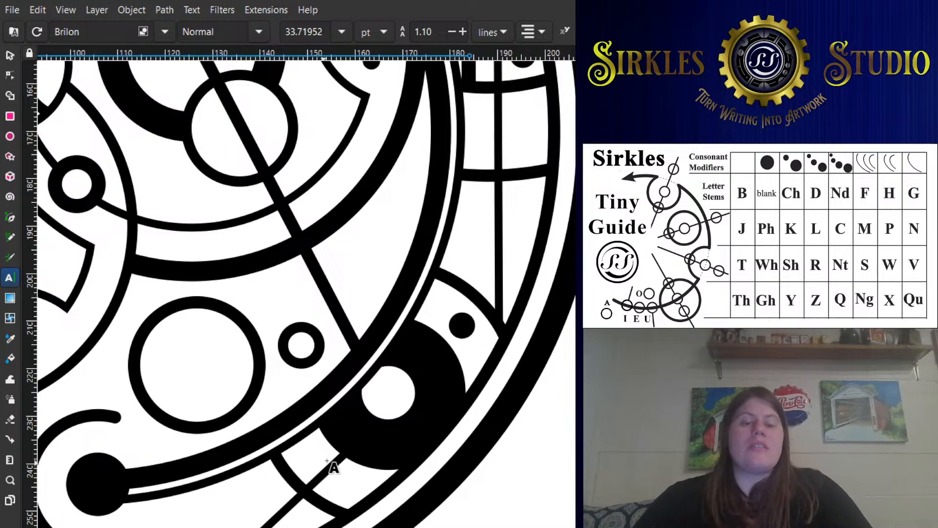
pyautogui.scroll(-1, 332, 438)
pyautogui.scroll(3, 415, 394)
pyautogui.scroll(3, 415, 394)
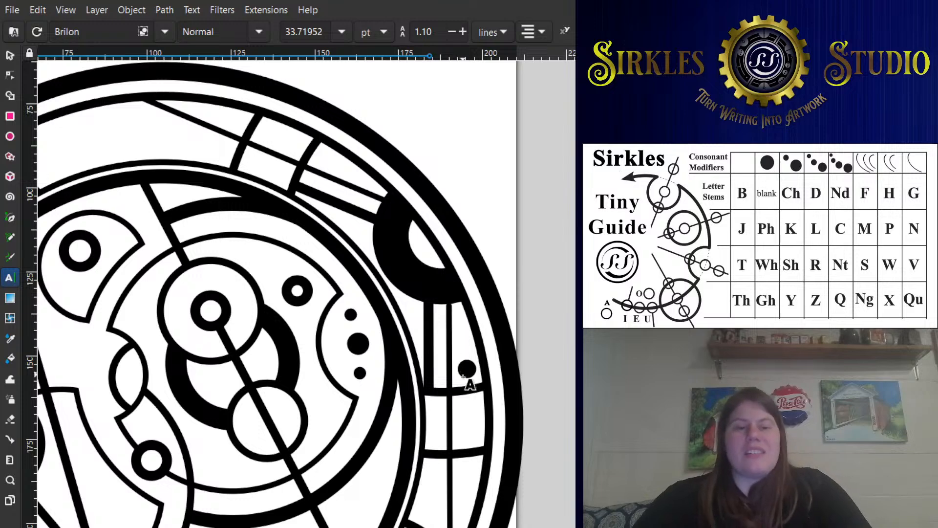
pyautogui.scroll(-1, 432, 316)
pyautogui.moveTo(229, 318); pyautogui.dragTo(415, 327)
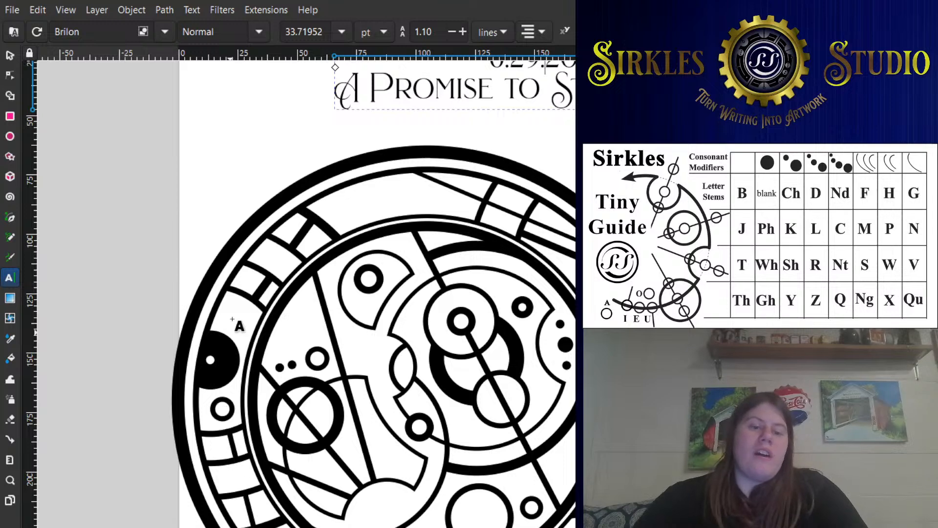
pyautogui.scroll(-2, 261, 386)
pyautogui.moveTo(401, 301); pyautogui.dragTo(404, 264)
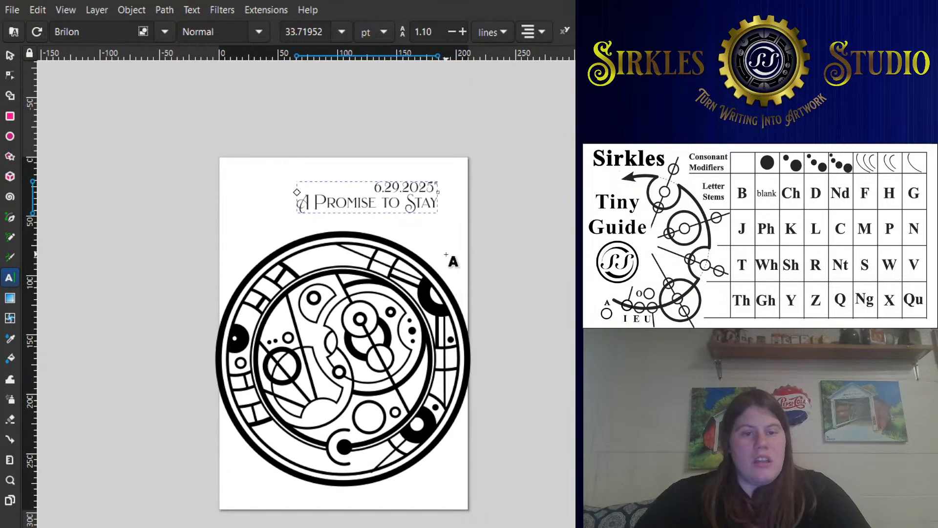
pyautogui.scroll(1, 454, 294)
pyautogui.scroll(-2, 460, 301)
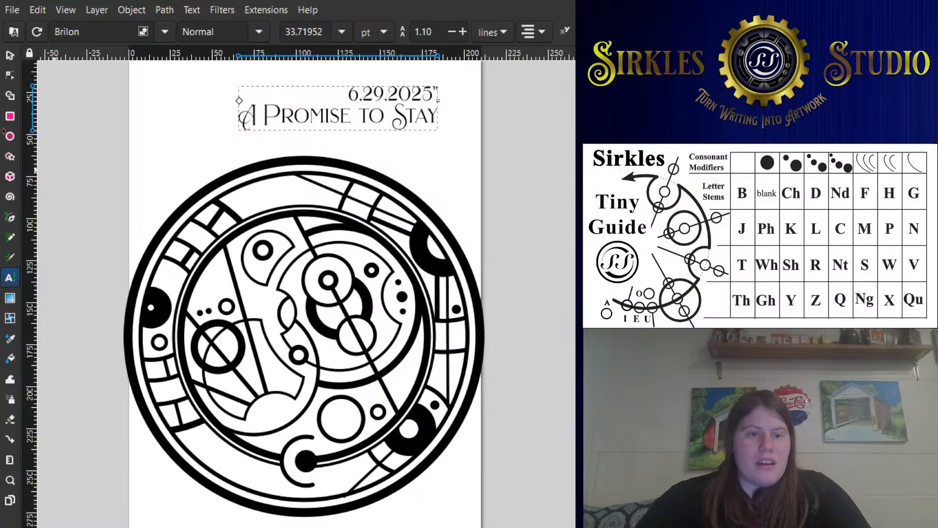
# - Select the whole circular design without the title and combine it into a single shape
pyautogui.click(181, 148)
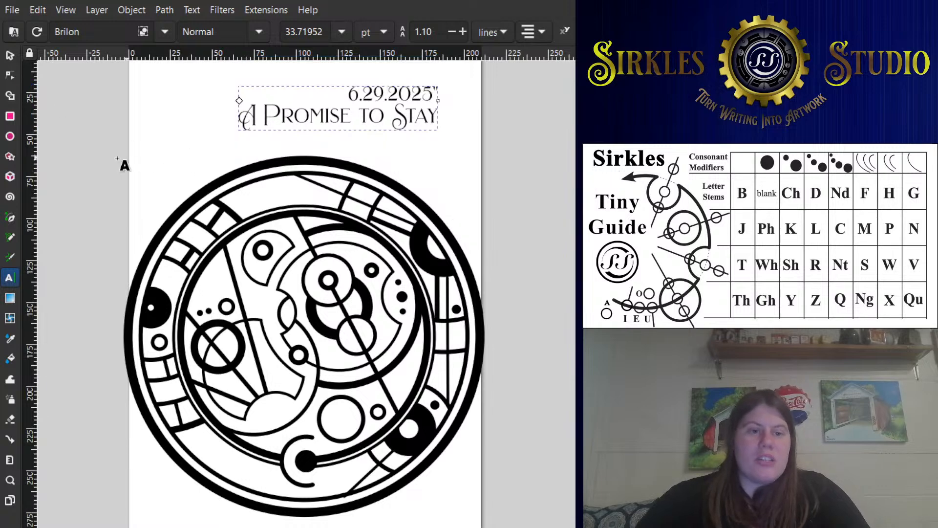
pyautogui.click(13, 34)
pyautogui.click(11, 57)
pyautogui.moveTo(60, 100); pyautogui.dragTo(546, 493)
pyautogui.click(546, 492)
pyautogui.moveTo(514, 526); pyautogui.dragTo(84, 113)
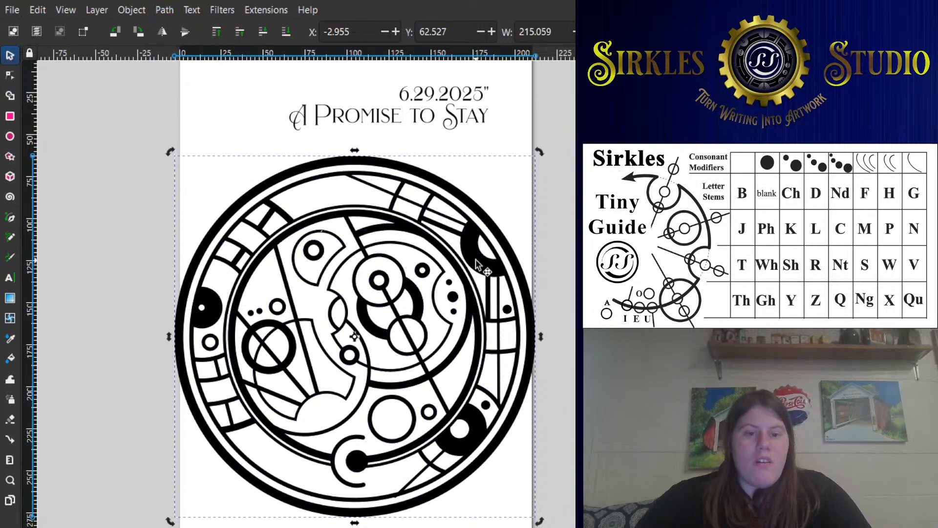
# - Inspect the combined design's nodes, try a cyan fill with a thin dark outline on it, and undo the colouring
pyautogui.press('n')
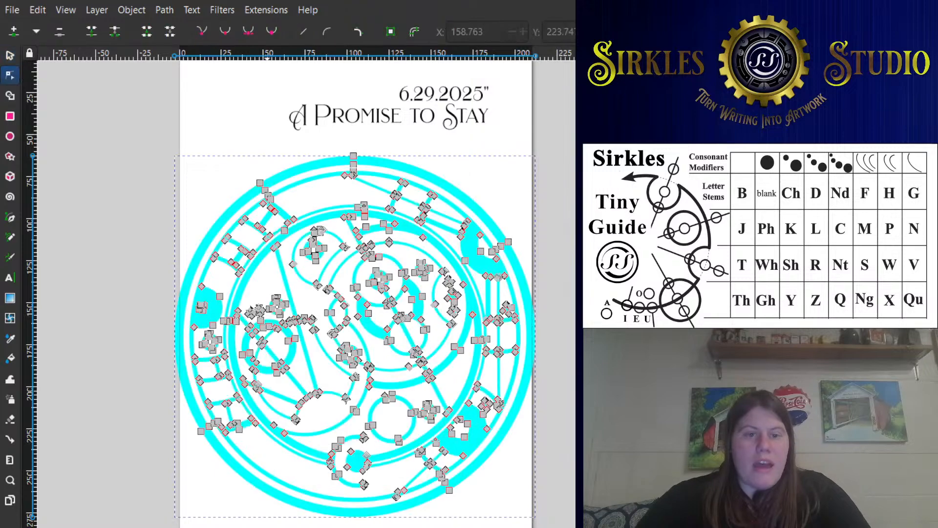
pyautogui.click(141, 363)
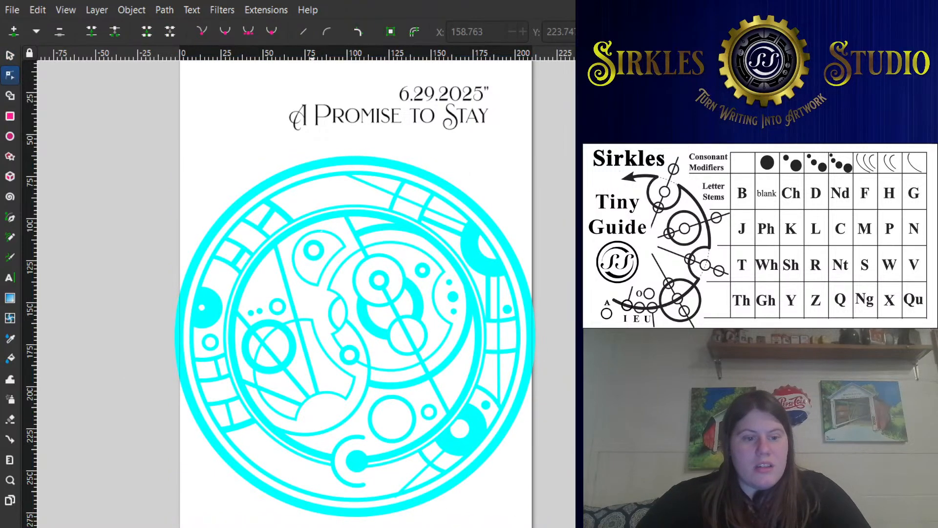
pyautogui.click(355, 376)
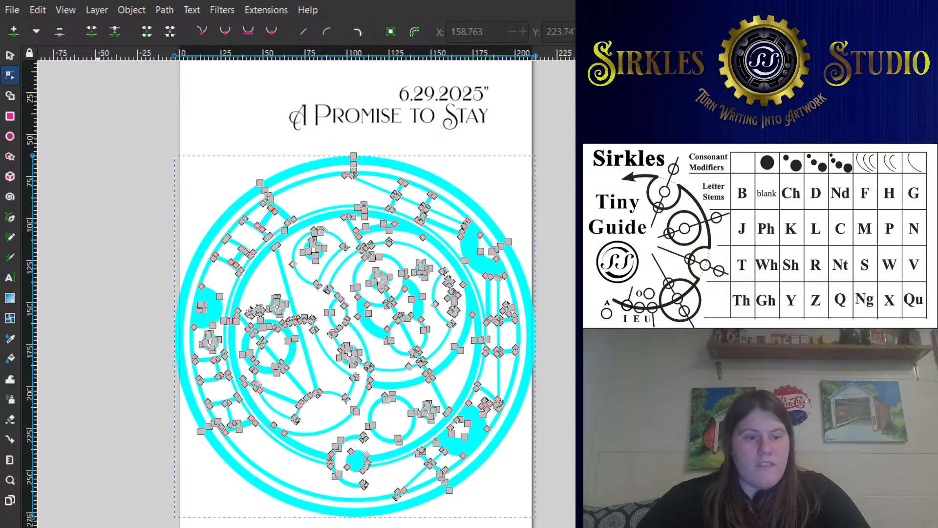
pyautogui.click(503, 149)
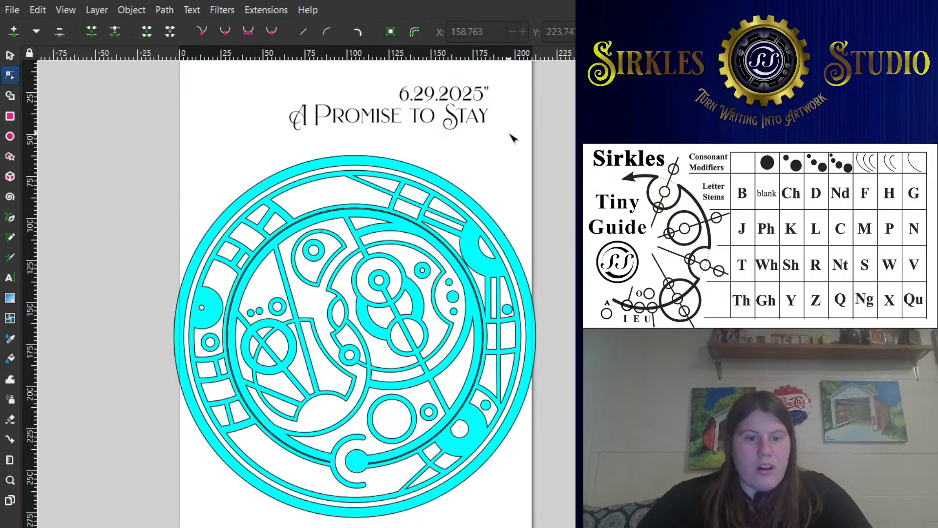
pyautogui.moveTo(511, 151); pyautogui.dragTo(480, 137)
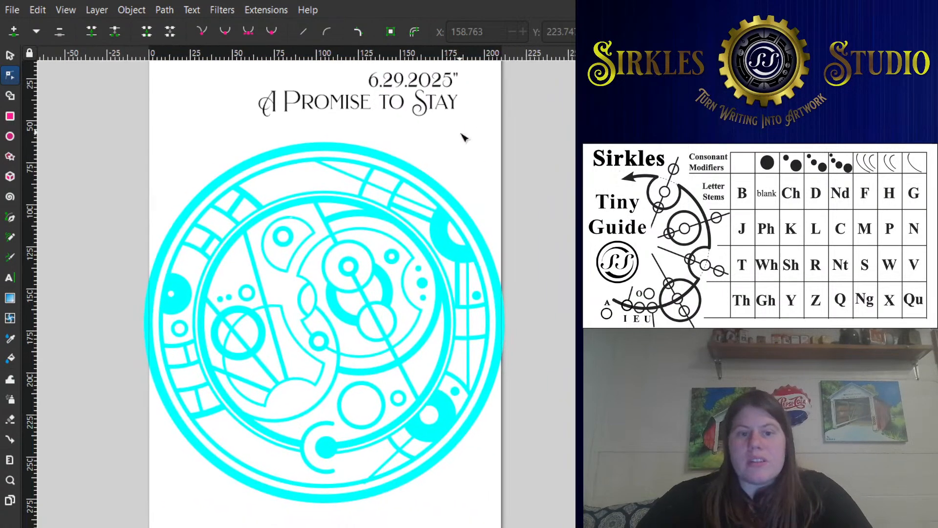
pyautogui.hotkey('ctrl', 'z')
# - Delete the title and date text above the circular design
pyautogui.scroll(3, 371, 178)
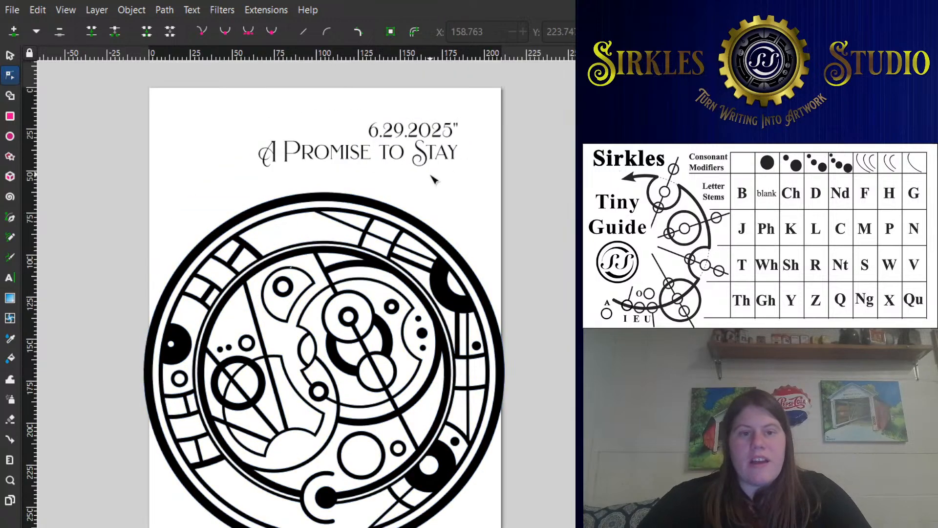
pyautogui.click(439, 152)
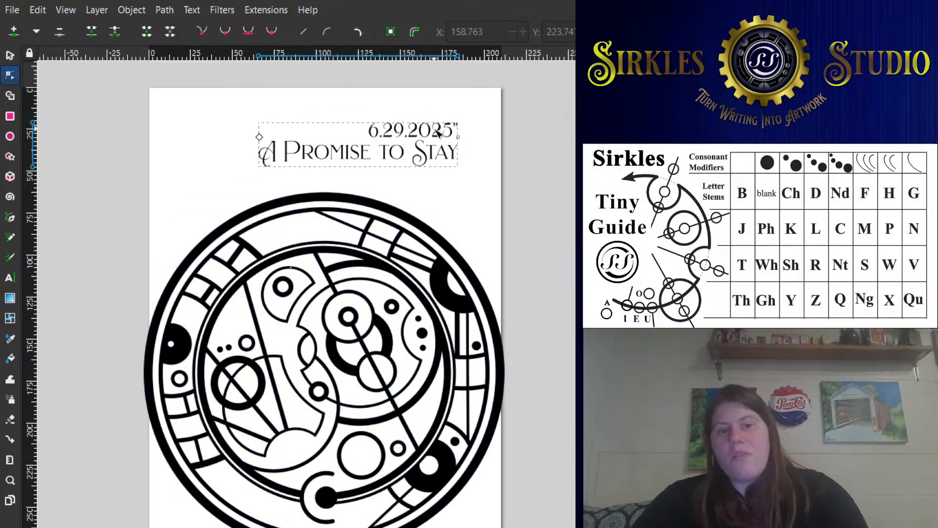
pyautogui.click(10, 55)
pyautogui.press('Delete')
pyautogui.scroll(-3, 361, 147)
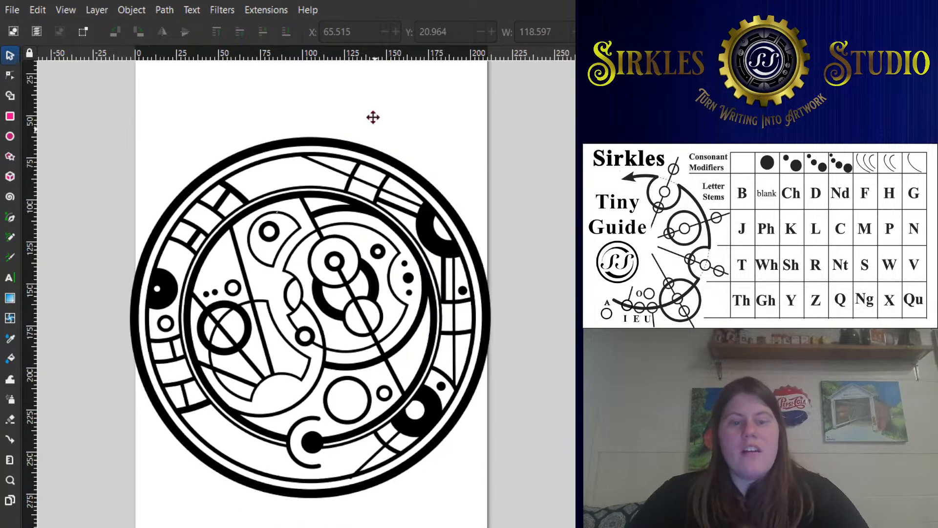
pyautogui.scroll(-2, 373, 118)
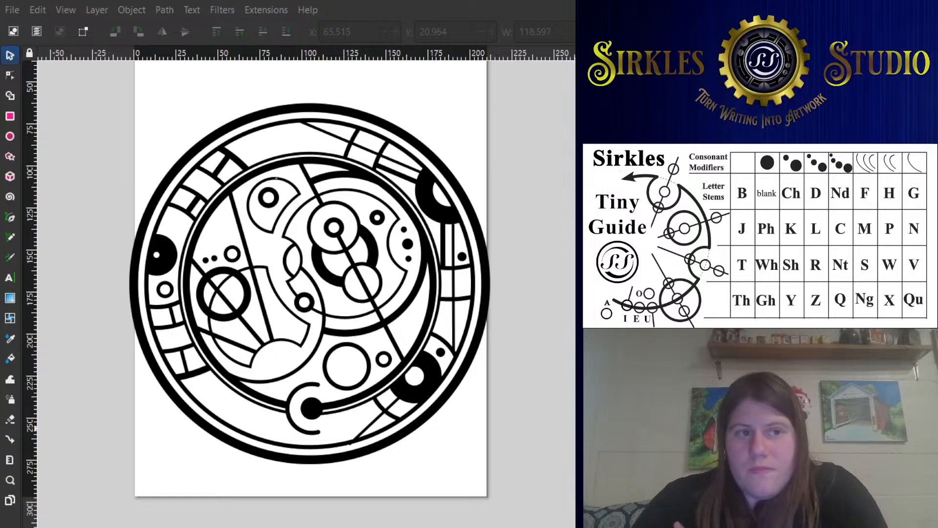
# - Resize the page to fit the combined circular design exactly, and deselect the design
pyautogui.click(162, 194)
pyautogui.scroll(5, 332, 166)
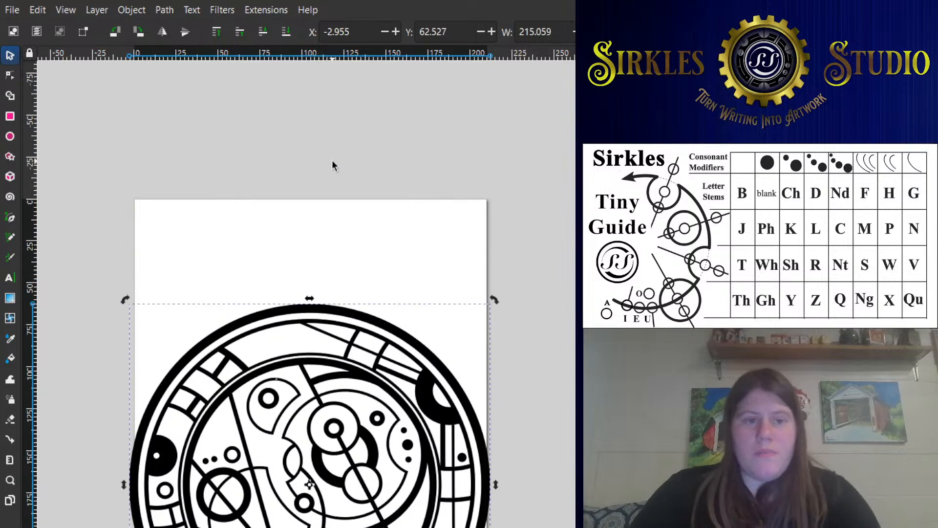
pyautogui.hotkey('ctrl', 'shift', 'r')
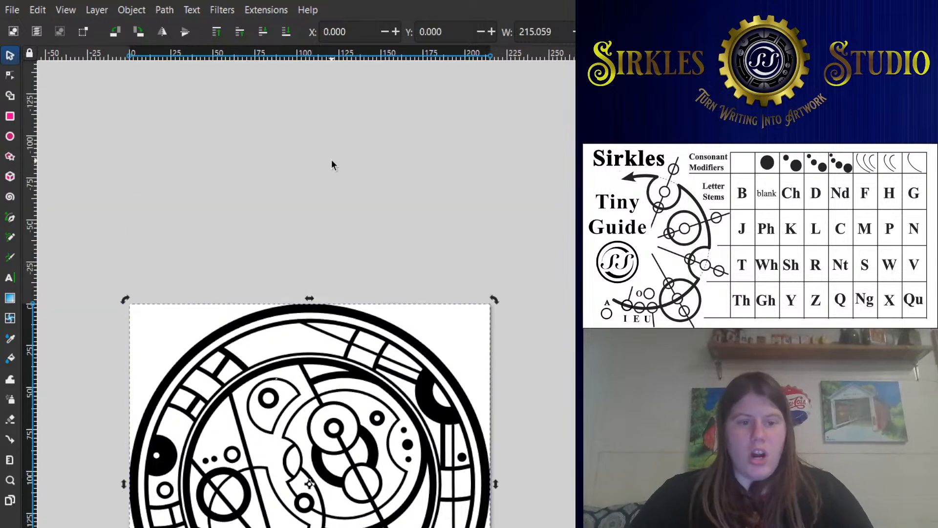
pyautogui.scroll(-2, 335, 204)
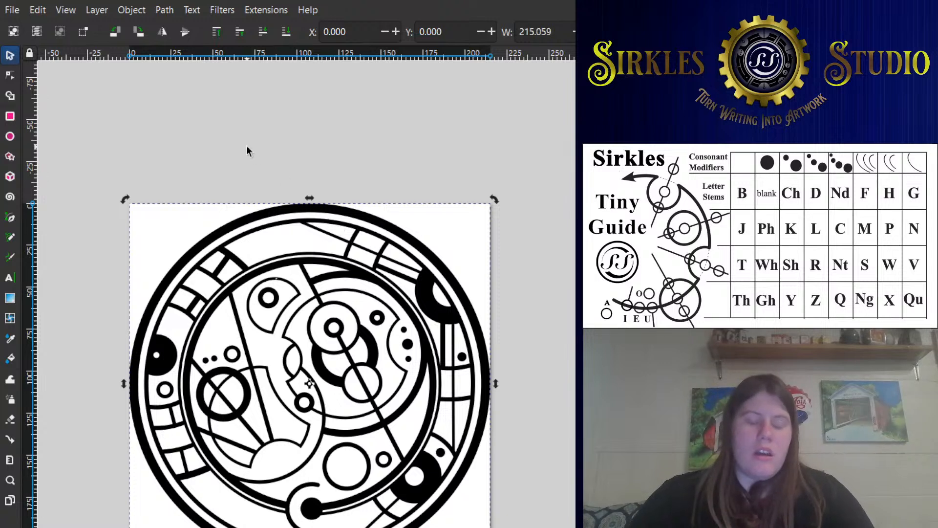
pyautogui.click(265, 145)
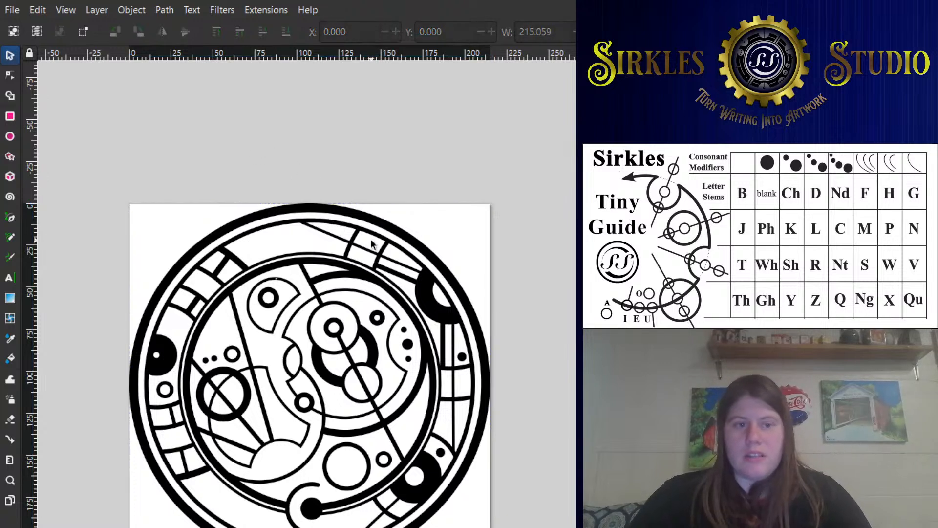
pyautogui.click(381, 228)
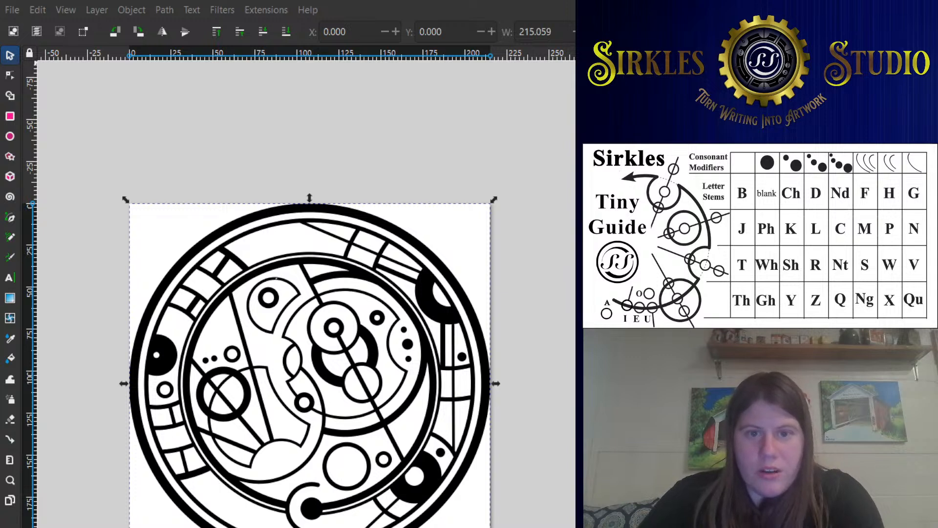
pyautogui.scroll(-5, 307, 293)
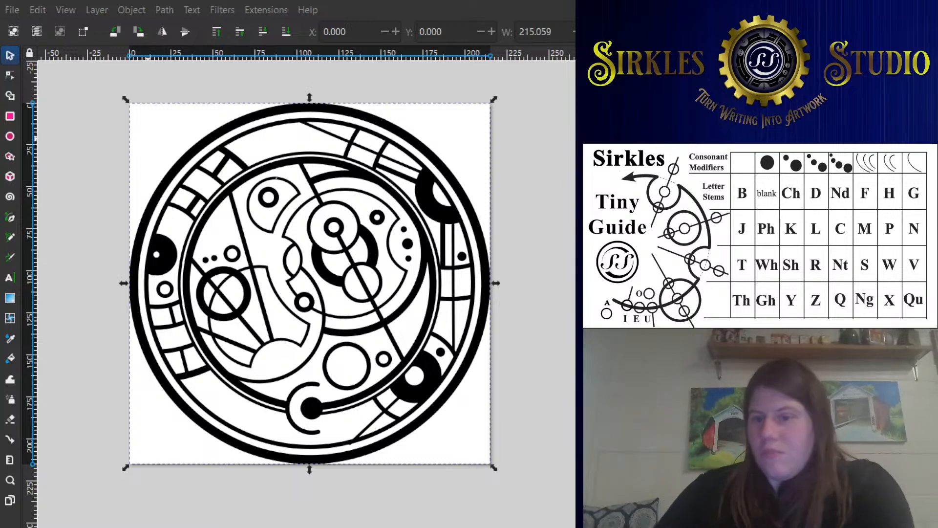
pyautogui.click(291, 123)
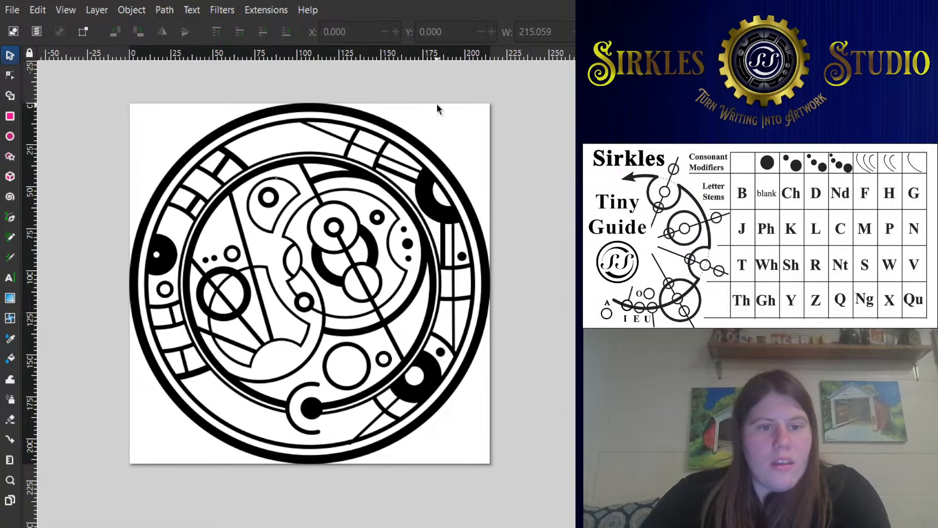
# - Select the entire circular design and delete it to leave an empty page
pyautogui.moveTo(539, 500); pyautogui.dragTo(169, 63)
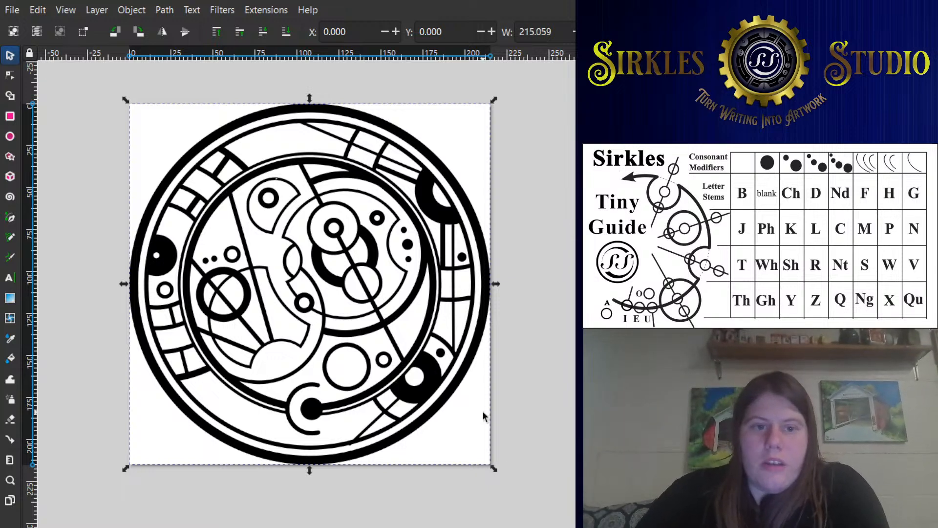
pyautogui.scroll(5, 484, 412)
pyautogui.scroll(-2, 479, 409)
pyautogui.moveTo(103, 177); pyautogui.dragTo(57, 114)
pyautogui.moveTo(64, 111); pyautogui.dragTo(532, 501)
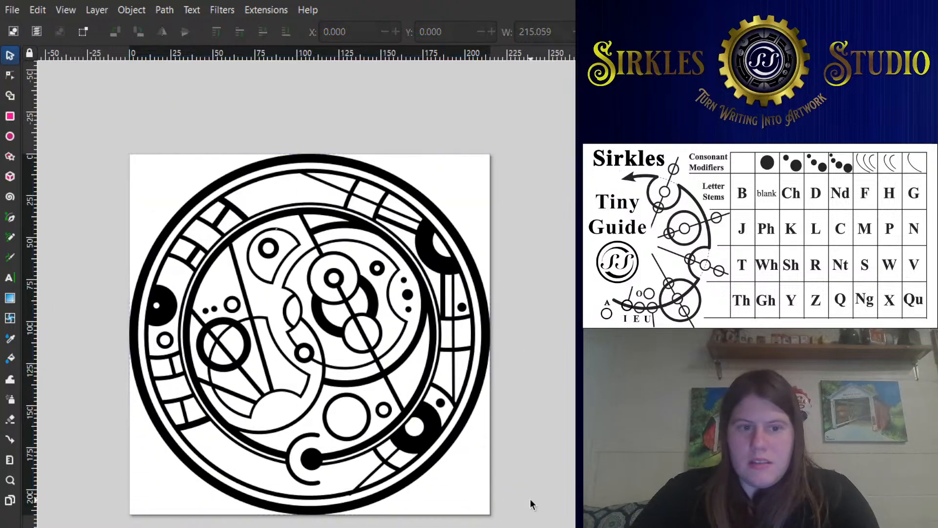
pyautogui.press('Delete')
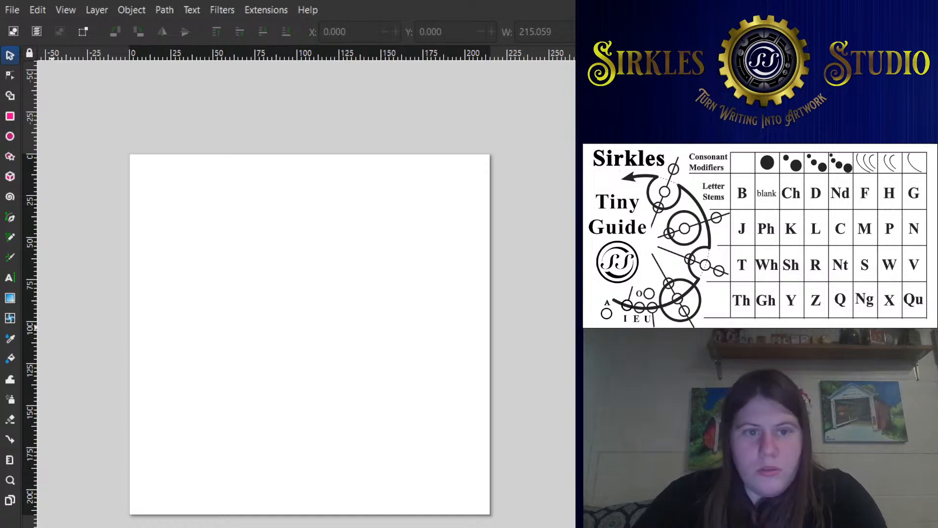
# - Paste the copied passage ending in "the plunge!" as a new 40 pt Brilon text object above the page
pyautogui.click(10, 278)
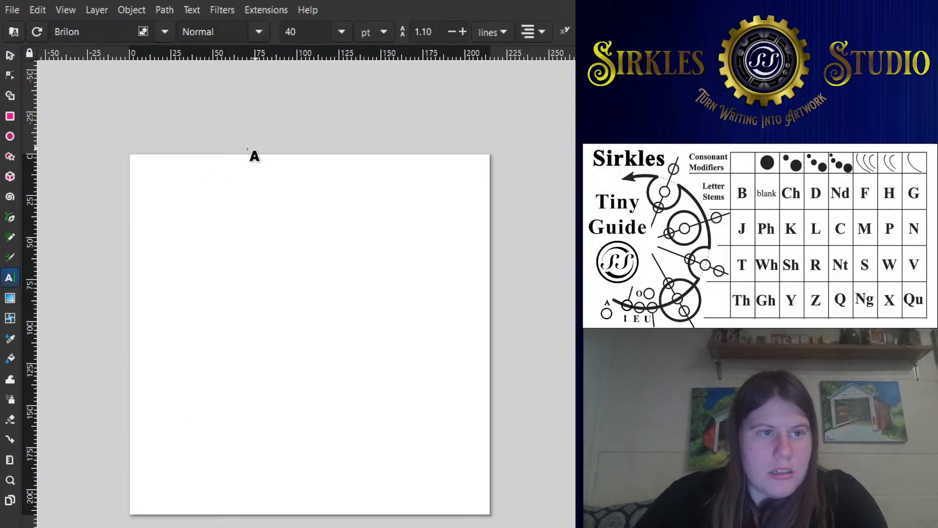
pyautogui.click(333, 167)
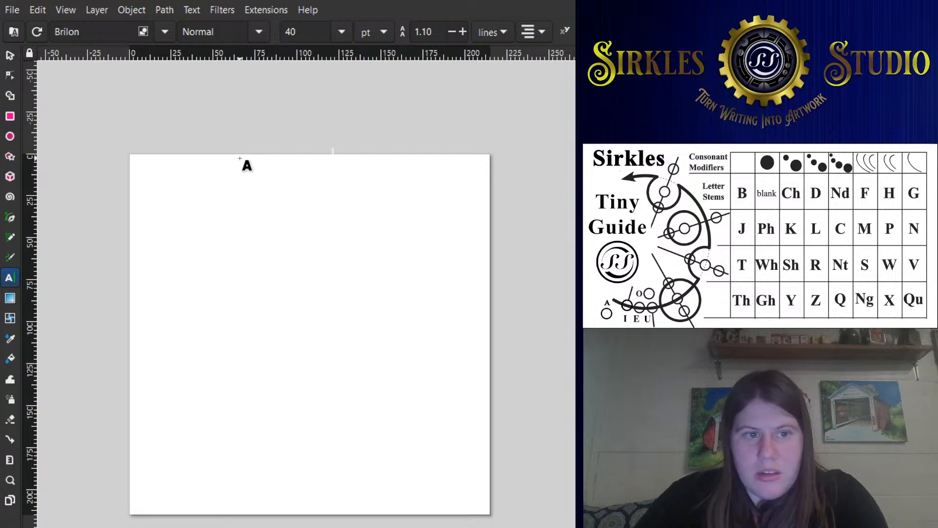
pyautogui.click(221, 93)
pyautogui.hotkey('ctrl', 'v')
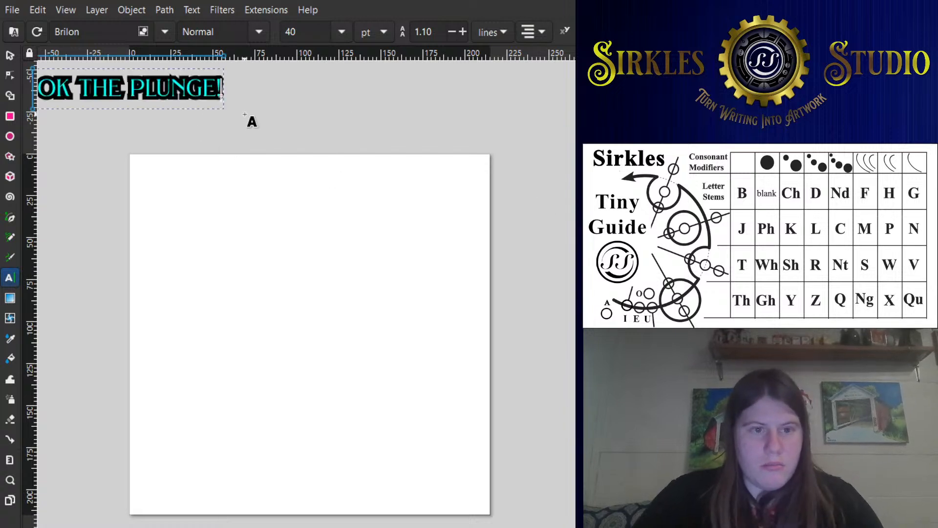
pyautogui.scroll(-2, 240, 152)
pyautogui.moveTo(210, 179); pyautogui.dragTo(645, 211)
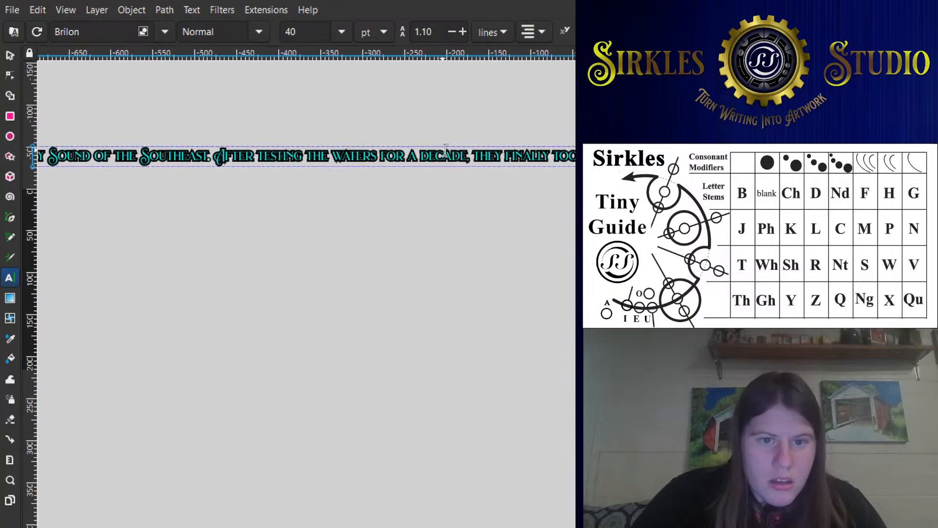
# - Break the pasted passage into four lines, with line breaks after "best friend.", "Southeast." and "decade,"
pyautogui.click(473, 154)
pyautogui.press('Return')
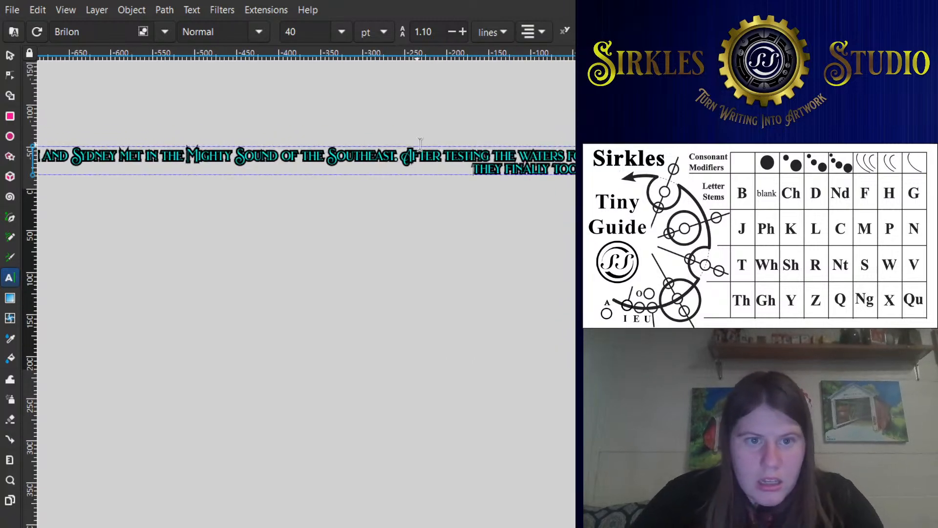
pyautogui.click(401, 156)
pyautogui.press('Return')
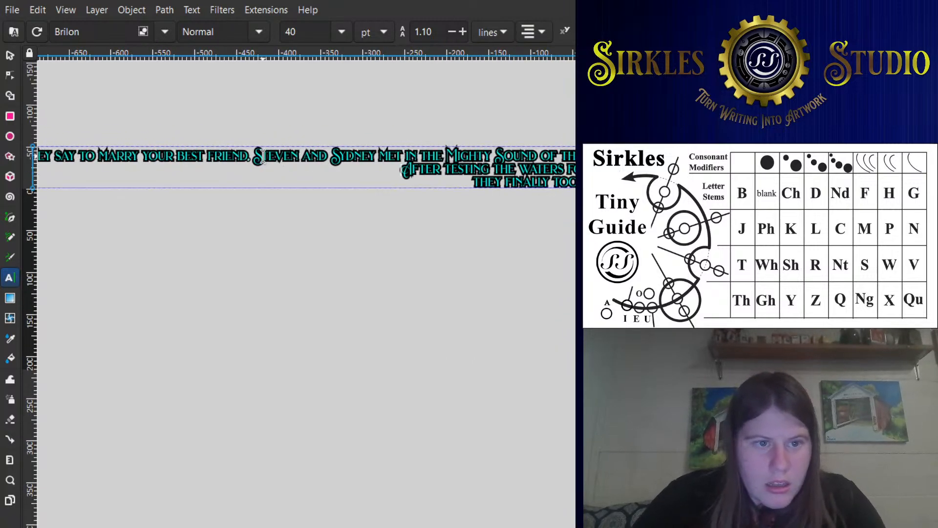
pyautogui.moveTo(260, 156); pyautogui.dragTo(257, 155)
pyautogui.press('Return')
pyautogui.moveTo(408, 162); pyautogui.dragTo(260, 132)
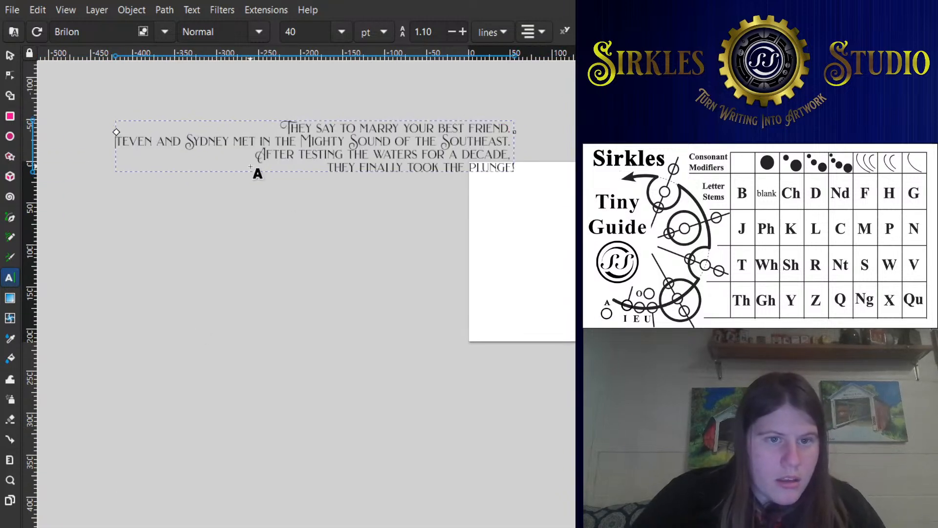
# - Move the four-line text block over the page's upper edge, to about X -131 and Y -65
pyautogui.click(10, 54)
pyautogui.moveTo(414, 176); pyautogui.dragTo(361, 137)
pyautogui.moveTo(382, 195); pyautogui.dragTo(442, 223)
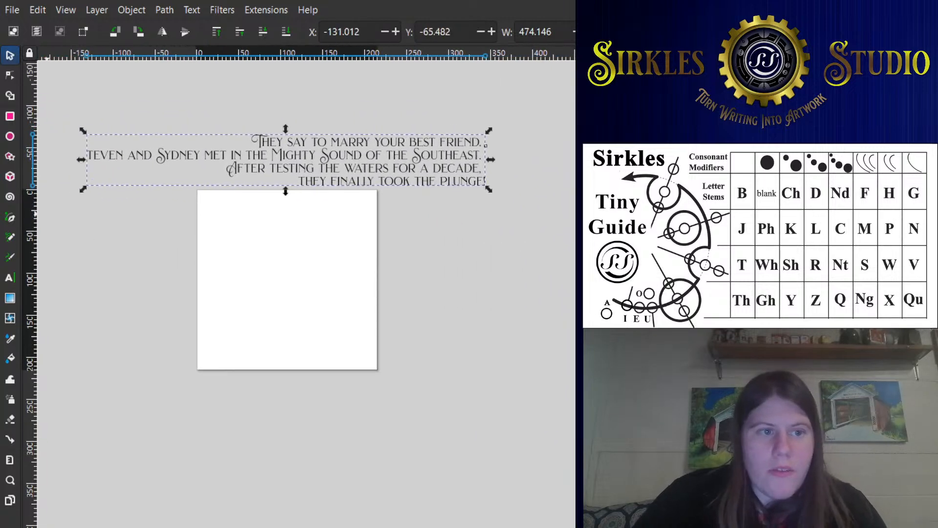
# - Draw a black rectangle about 575 by 78 mm across the page below the text, and stretch its left side outward to about 628 mm width
pyautogui.click(9, 116)
pyautogui.moveTo(97, 230); pyautogui.dragTo(574, 296)
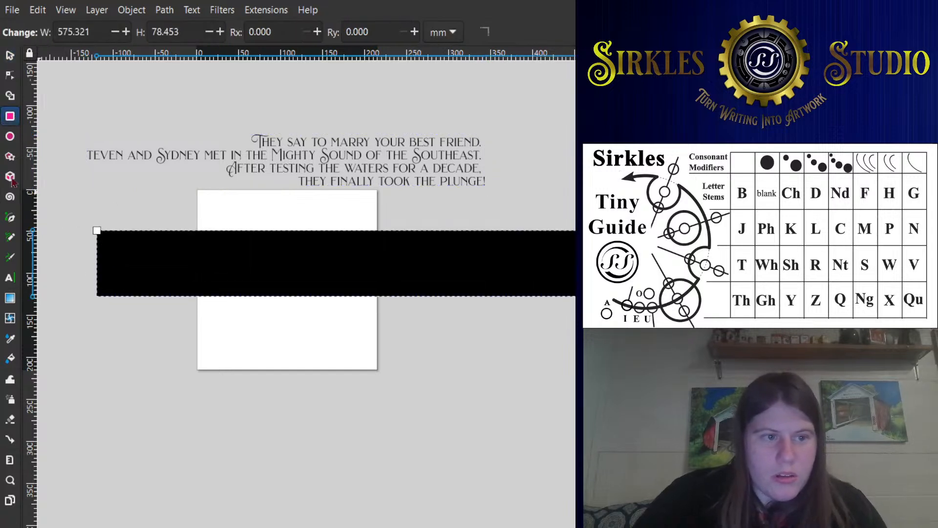
pyautogui.click(10, 55)
pyautogui.moveTo(92, 262); pyautogui.dragTo(35, 265)
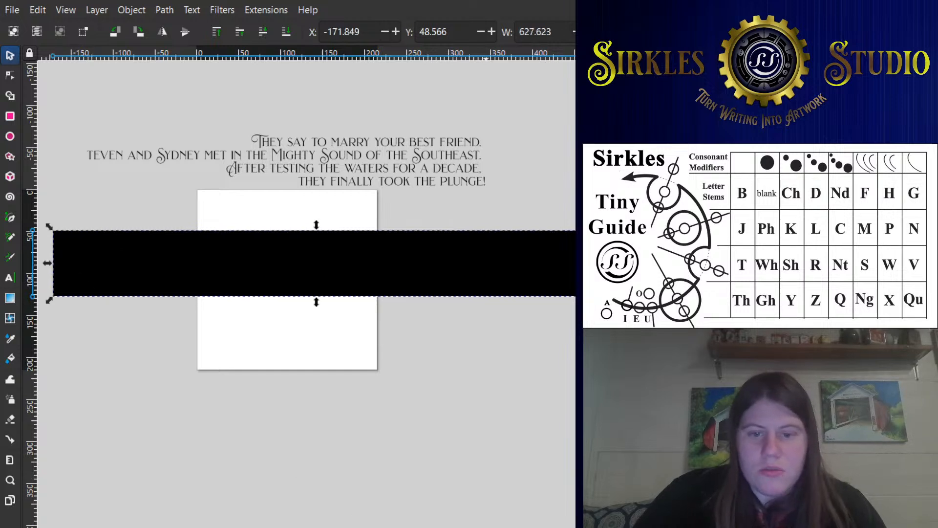
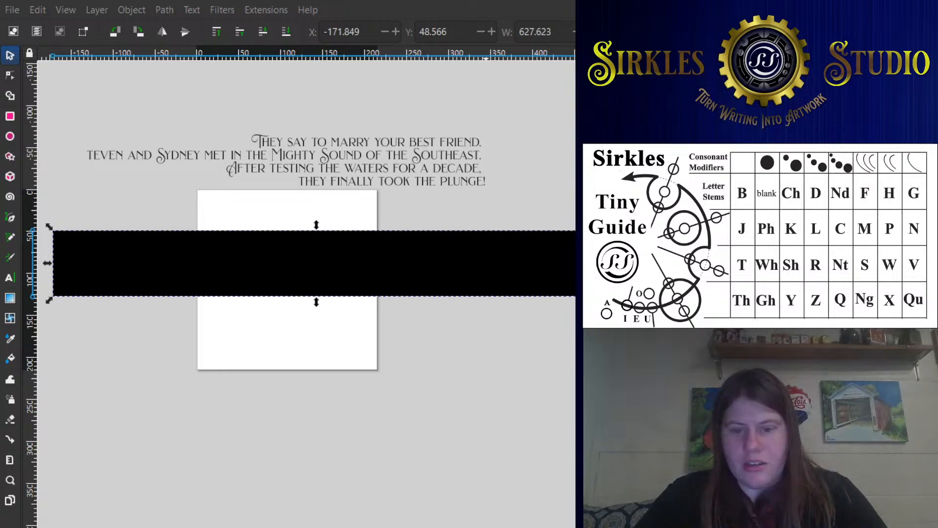
# - Switch the object dimensions to inches and set the black rectangle's width to 40 in
pyautogui.click(416, 252)
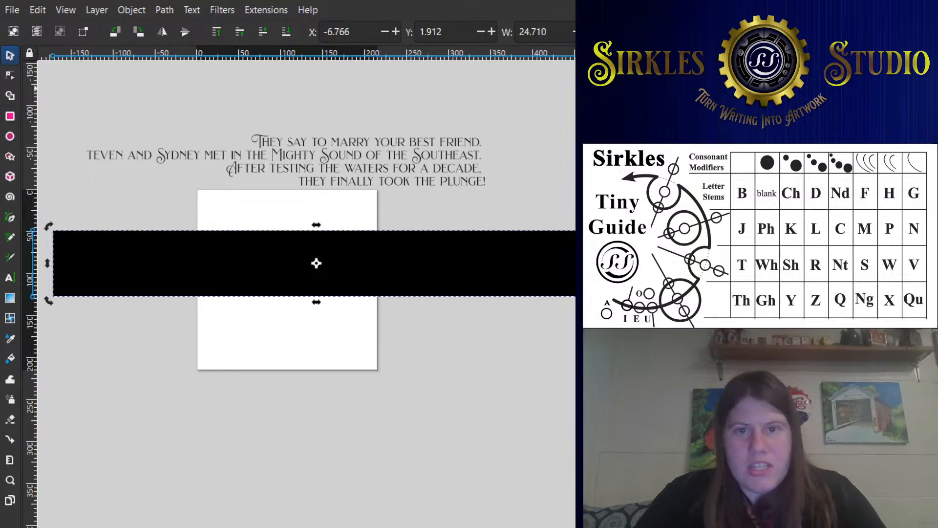
pyautogui.write('40')
pyautogui.press('Return')
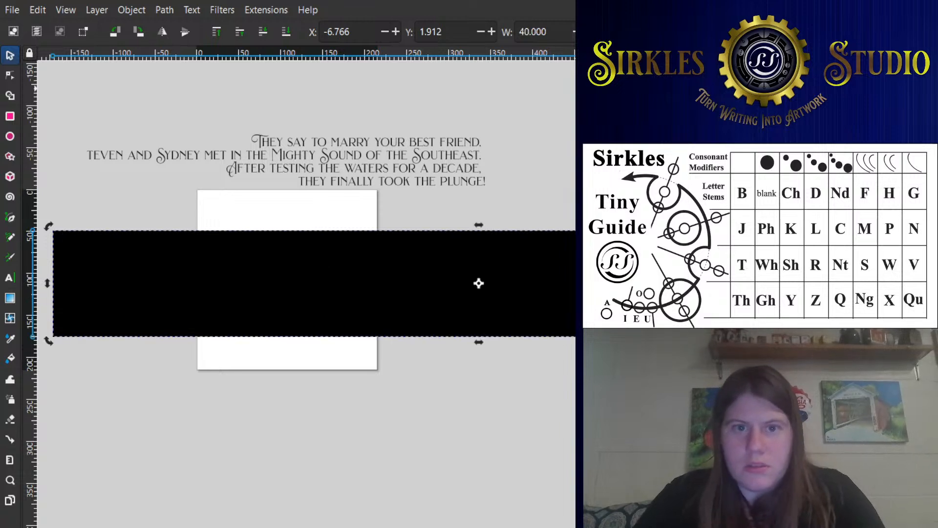
pyautogui.scroll(-2, 480, 187)
pyautogui.moveTo(480, 187); pyautogui.dragTo(358, 196)
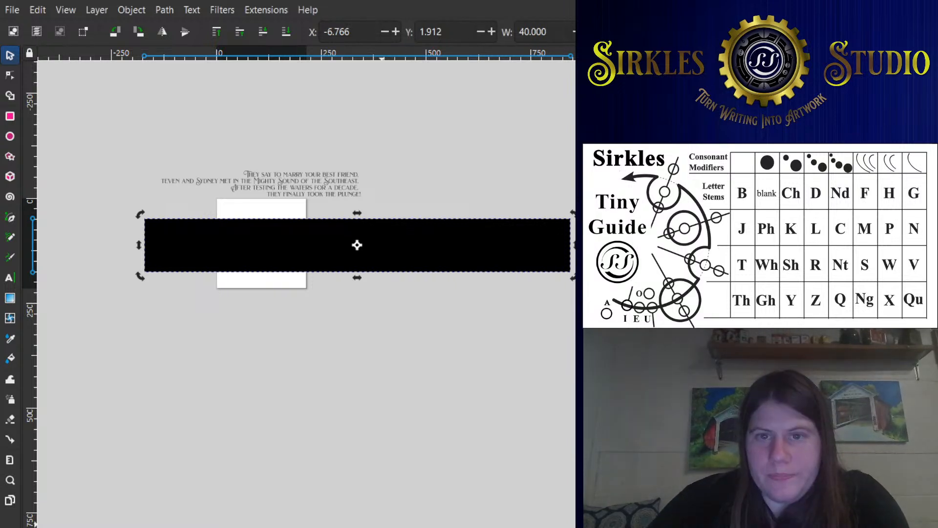
# - Set the black rectangle's width to 37.680 in and readjust its height separately from the width
pyautogui.doubleClick(543, 32)
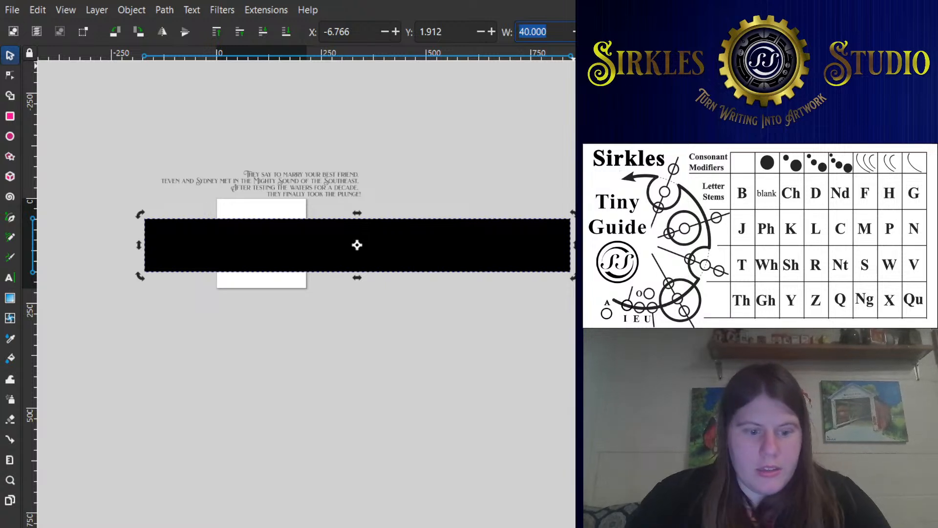
pyautogui.write('3')
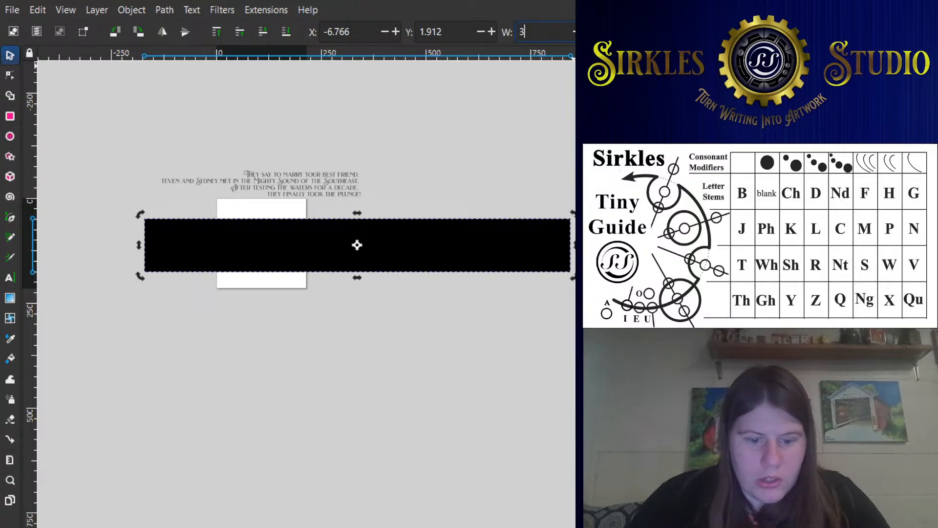
pyautogui.write('7.680')
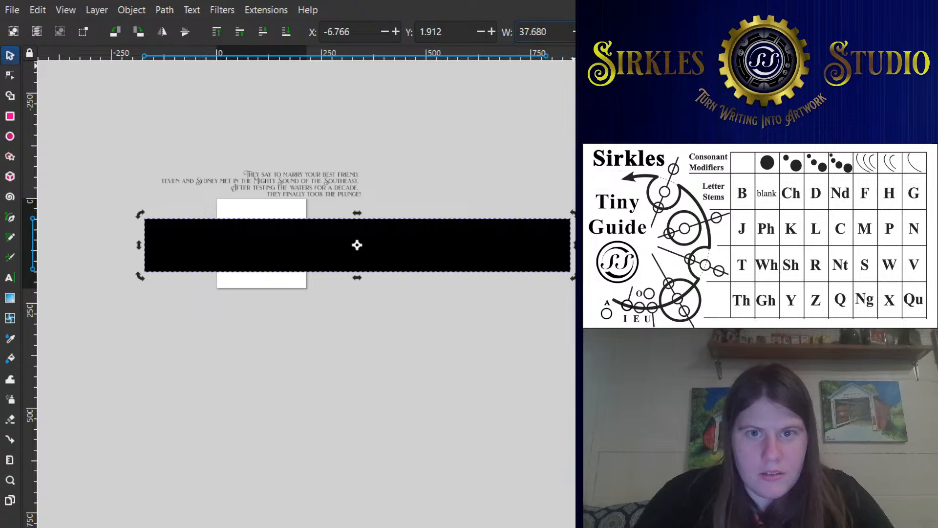
pyautogui.press('Return')
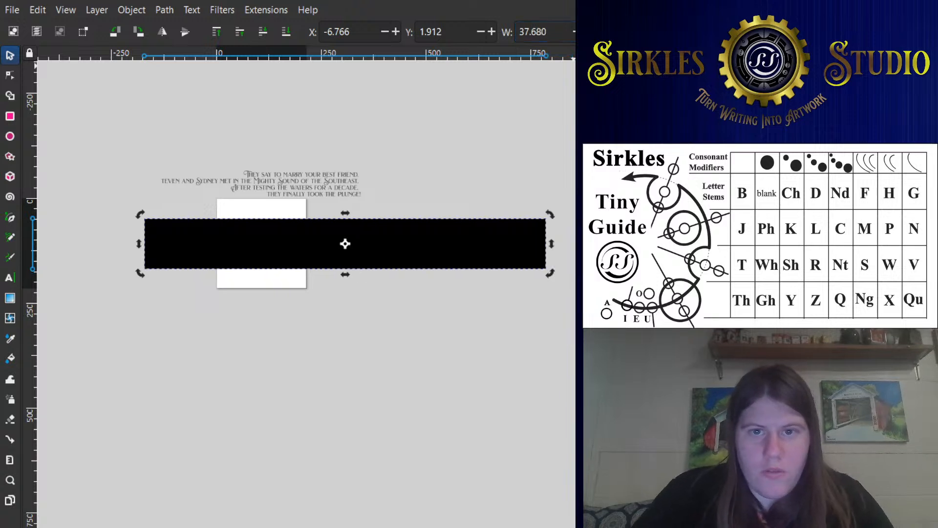
pyautogui.press('Return')
pyautogui.hotkey('ctrl', 'z')
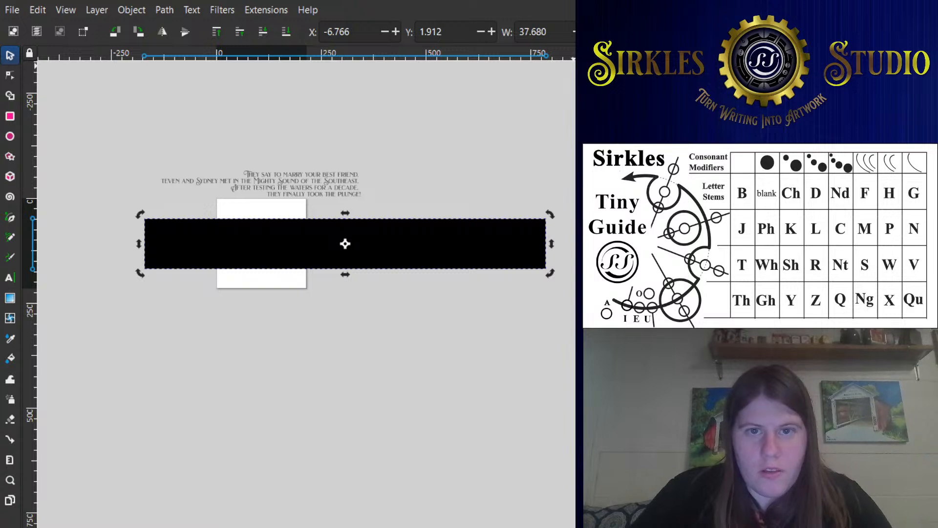
pyautogui.press('Return')
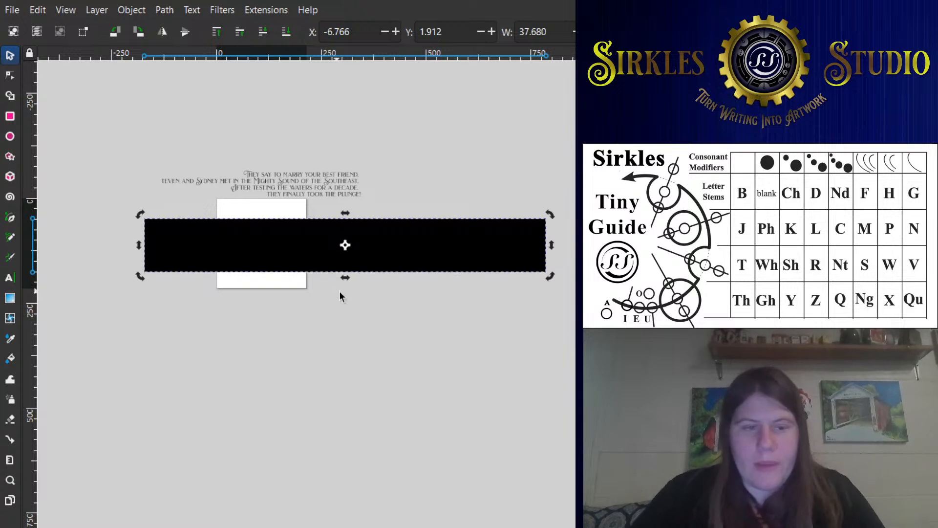
# - Change the black rectangle to a black outline without fill and resize the page to fit it
pyautogui.moveTo(390, 226); pyautogui.dragTo(353, 223)
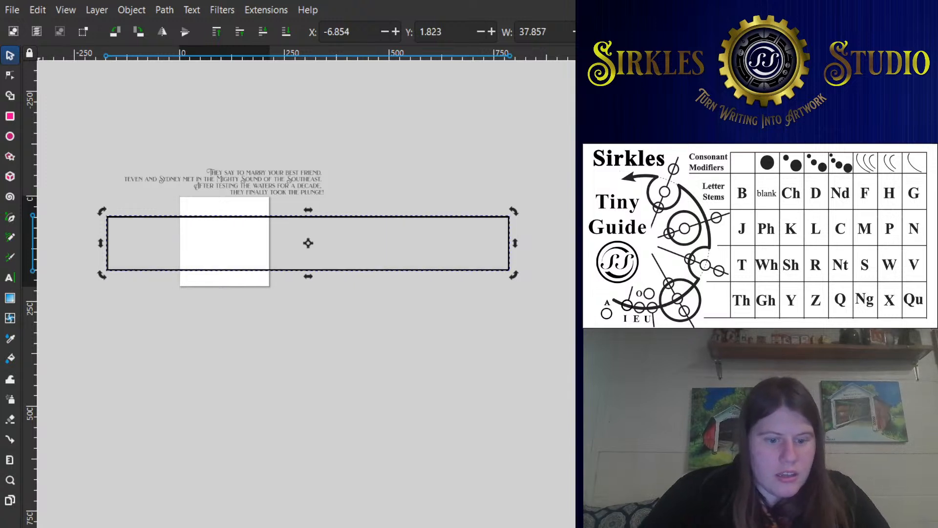
pyautogui.hotkey('shift', 'ctrl', 'r')
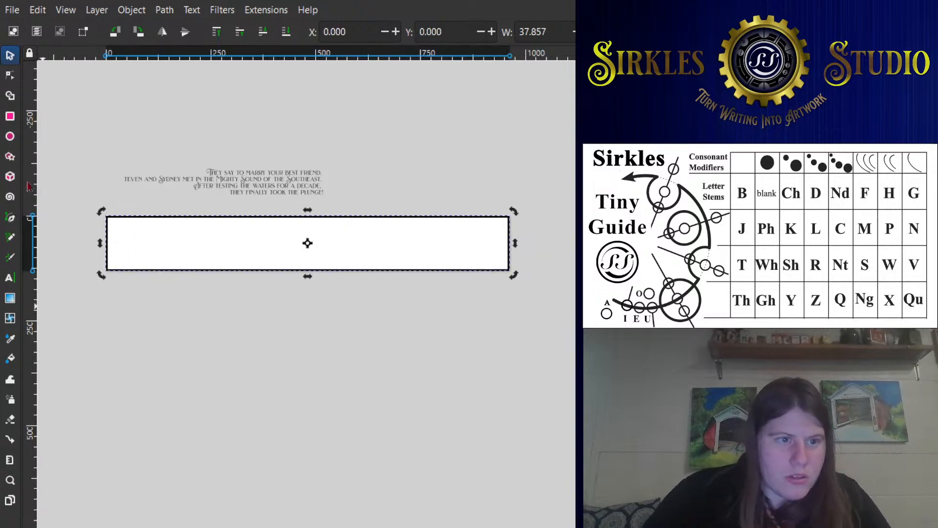
# - Add a 40 pt Brilon text note above the page reading '12" diameter cake at 5" height'
pyautogui.click(9, 277)
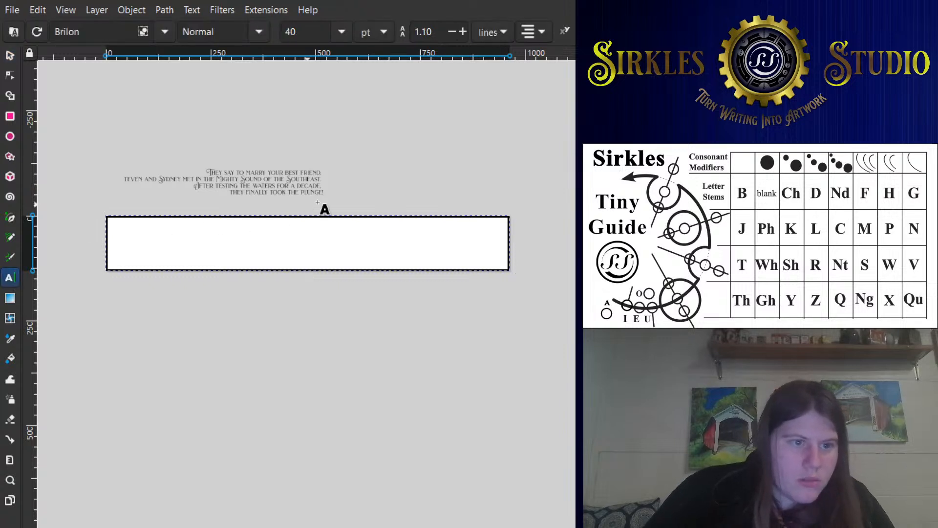
pyautogui.click(394, 145)
pyautogui.write('12"')
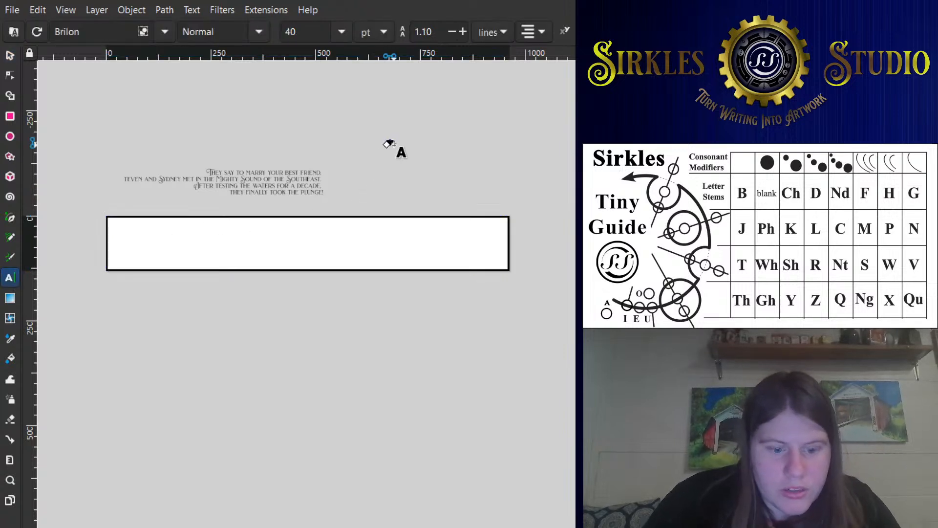
pyautogui.write(' diameter cake')
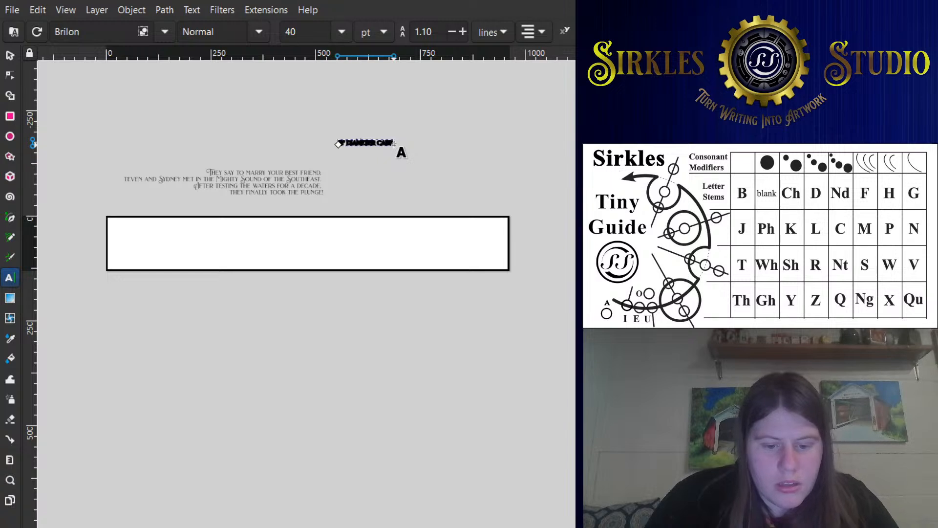
pyautogui.write(' at p')
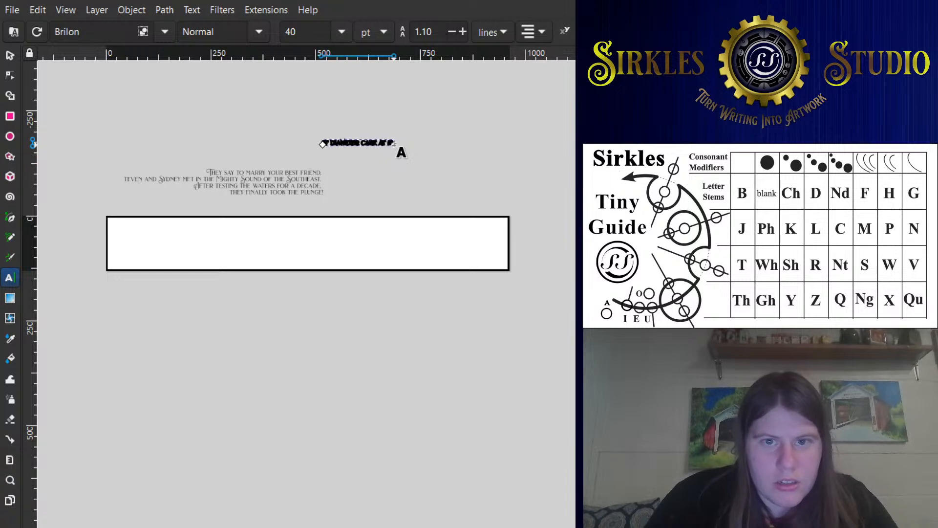
pyautogui.write(' height')
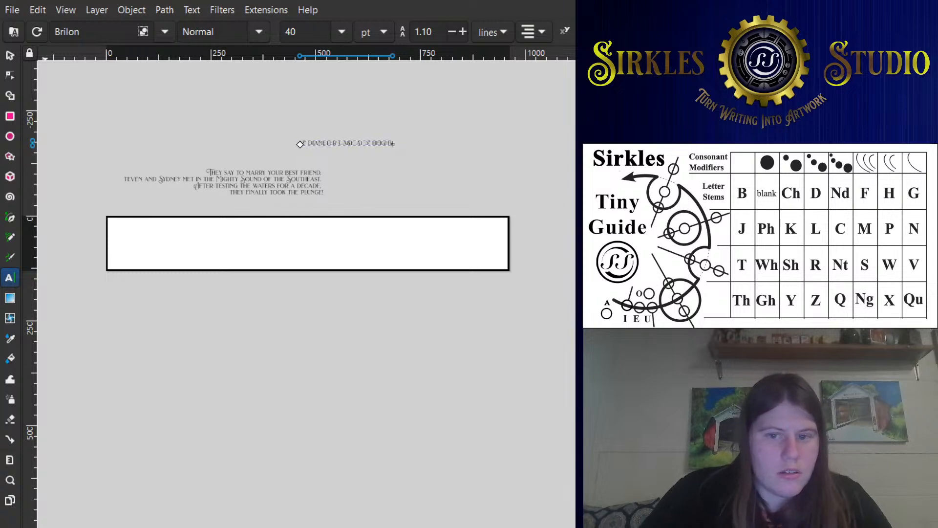
pyautogui.scroll(3, 249, 140)
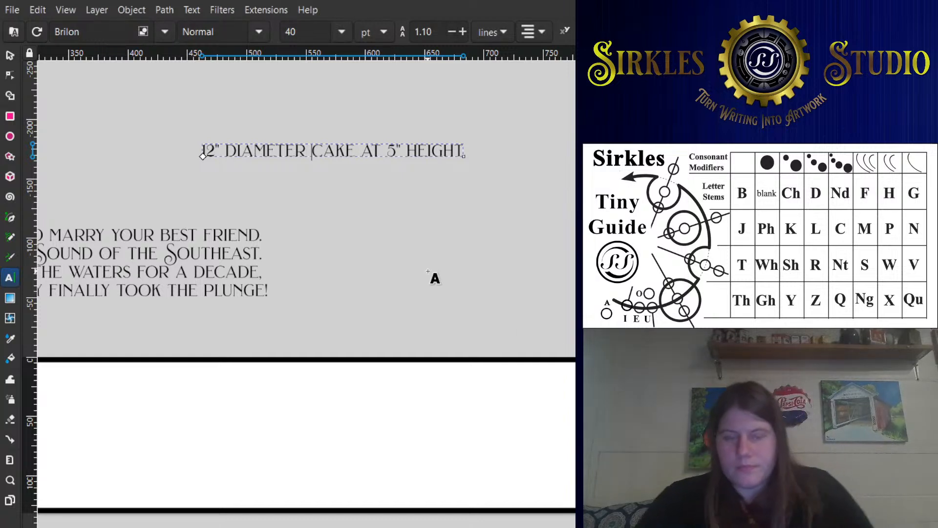
pyautogui.click(305, 101)
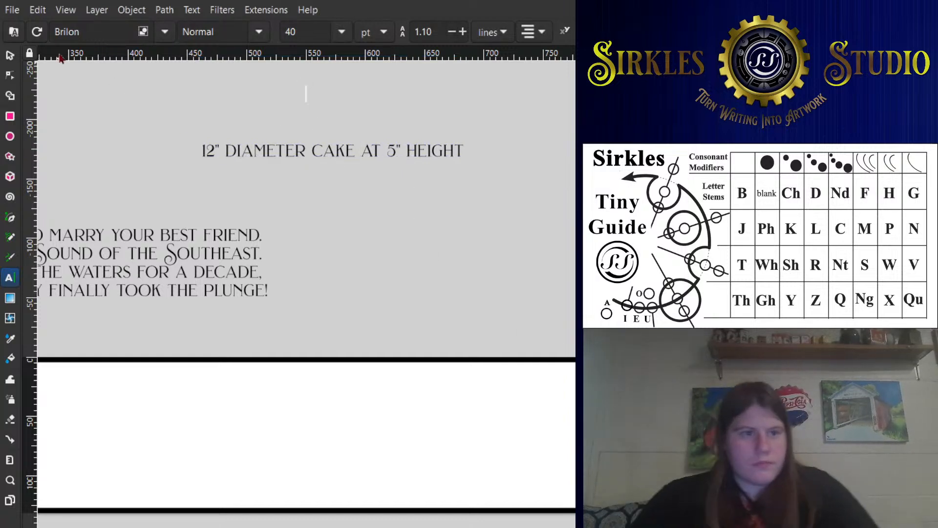
# - Move the cake-size note down beside the four-line passage, to about X 21.19 and Y -3.33 in
pyautogui.click(9, 55)
pyautogui.moveTo(339, 147); pyautogui.dragTo(430, 258)
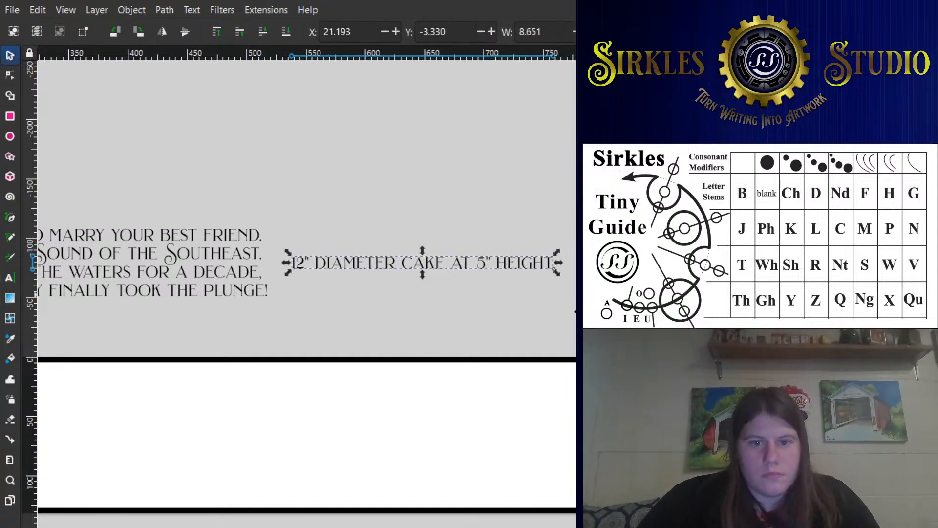
pyautogui.scroll(-2, 434, 351)
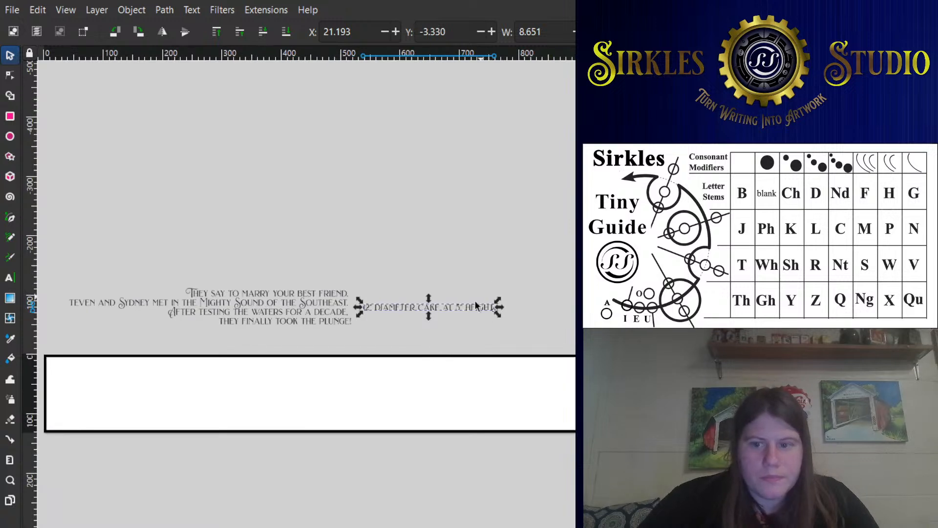
pyautogui.moveTo(397, 342); pyautogui.dragTo(387, 285)
pyautogui.scroll(-1, 380, 286)
pyautogui.scroll(1, 303, 251)
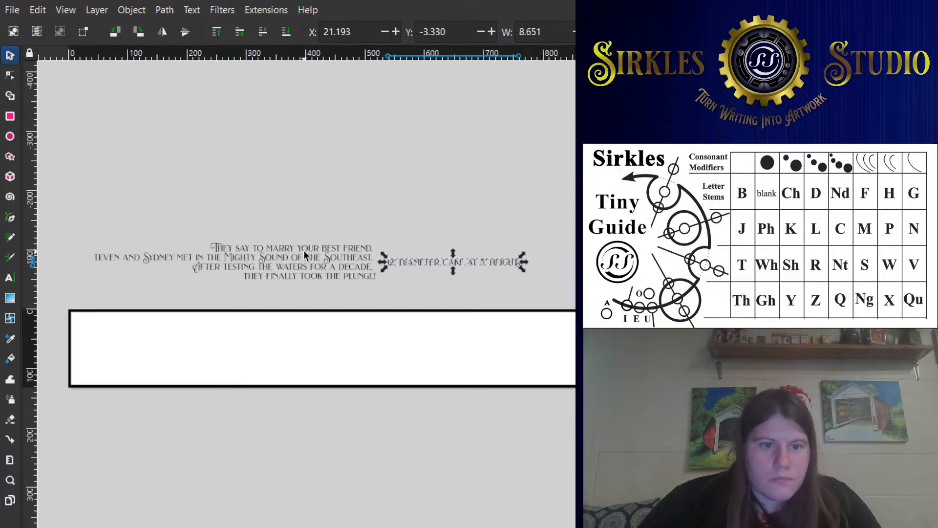
# - Enlarge the four-line passage to about 29.4 in wide and move it up clear of the cake-size note
pyautogui.moveTo(306, 256); pyautogui.dragTo(314, 276)
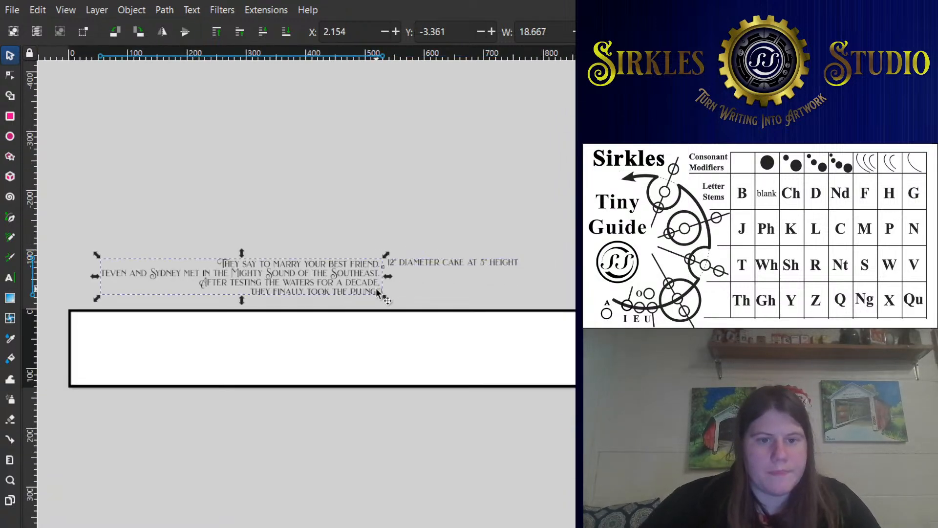
pyautogui.moveTo(386, 254); pyautogui.dragTo(470, 199)
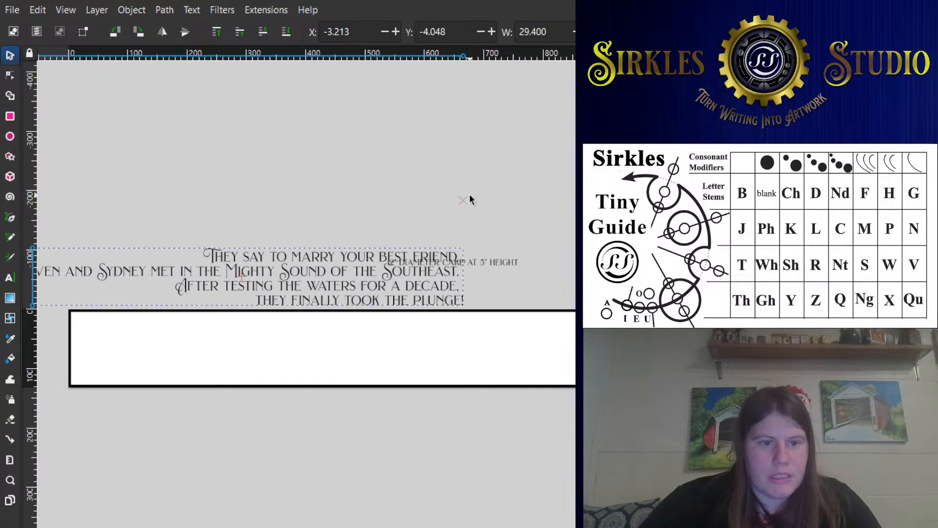
pyautogui.scroll(-1, 420, 268)
pyautogui.moveTo(427, 280); pyautogui.dragTo(385, 188)
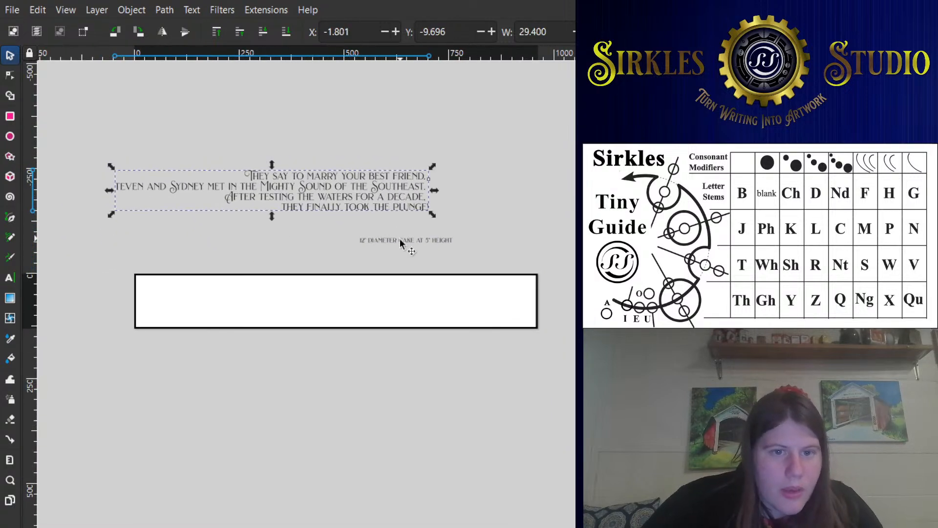
# - Move the cake-size note below the page and lower the passage to just above the page, about X 2.08 and Y -4.93 in
pyautogui.moveTo(400, 242); pyautogui.dragTo(403, 374)
pyautogui.moveTo(380, 215); pyautogui.dragTo(422, 266)
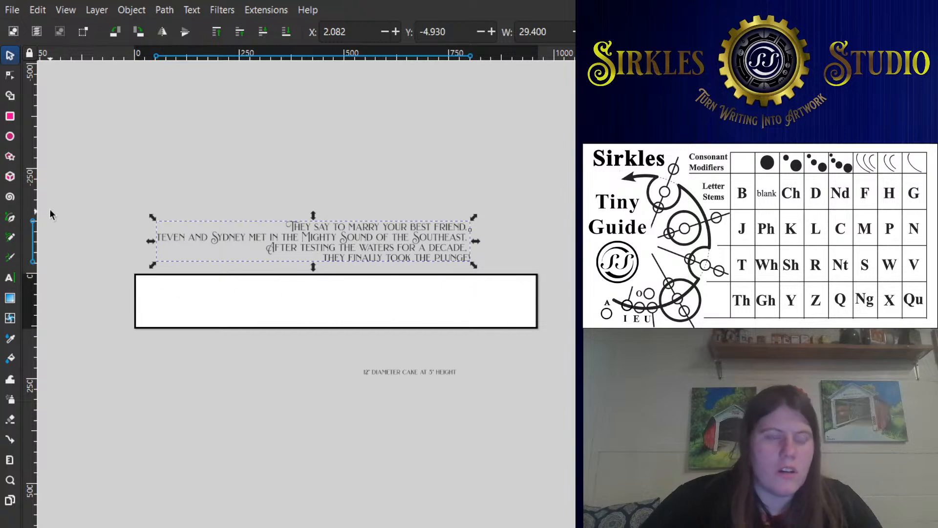
# - Draw a circle of about 31 mm radius above the passage and give it a black outline without fill
pyautogui.click(10, 136)
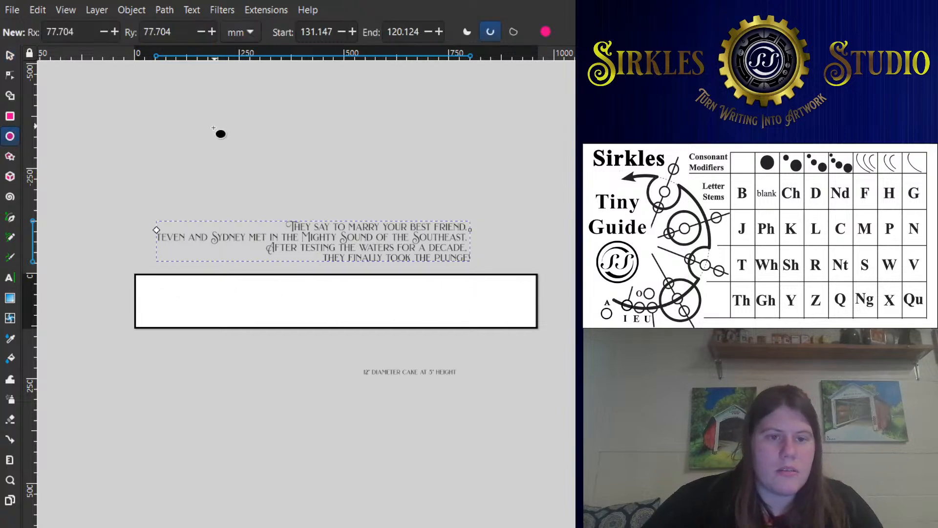
pyautogui.moveTo(179, 150)
pyautogui.mouseDown()
pyautogui.moveTo(218, 168)
pyautogui.moveTo(210, 182)
pyautogui.moveTo(201, 165)
pyautogui.mouseUp()
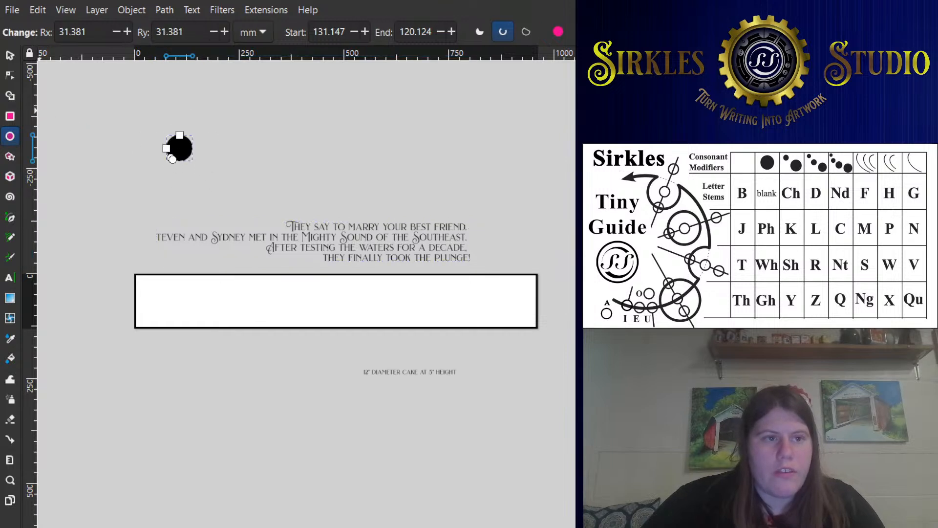
pyautogui.press('s')
pyautogui.click(213, 263)
pyautogui.click(213, 274)
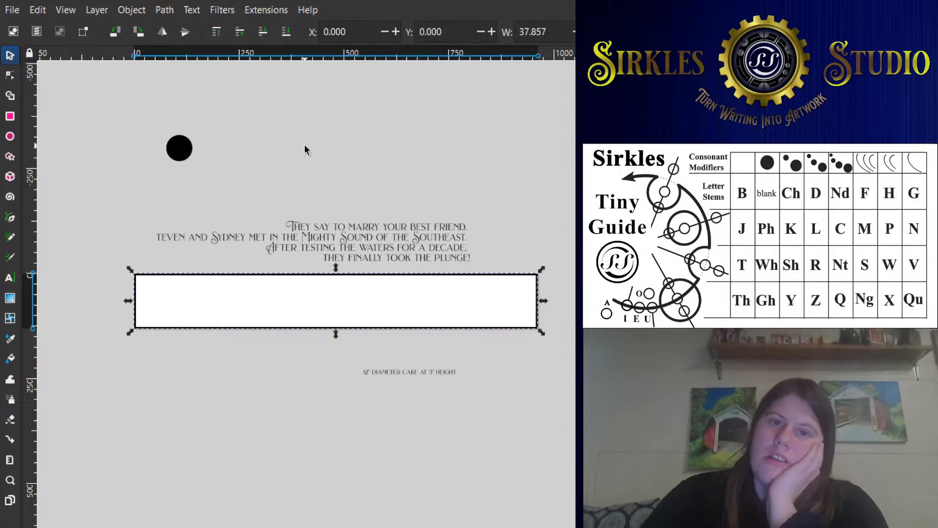
pyautogui.click(182, 143)
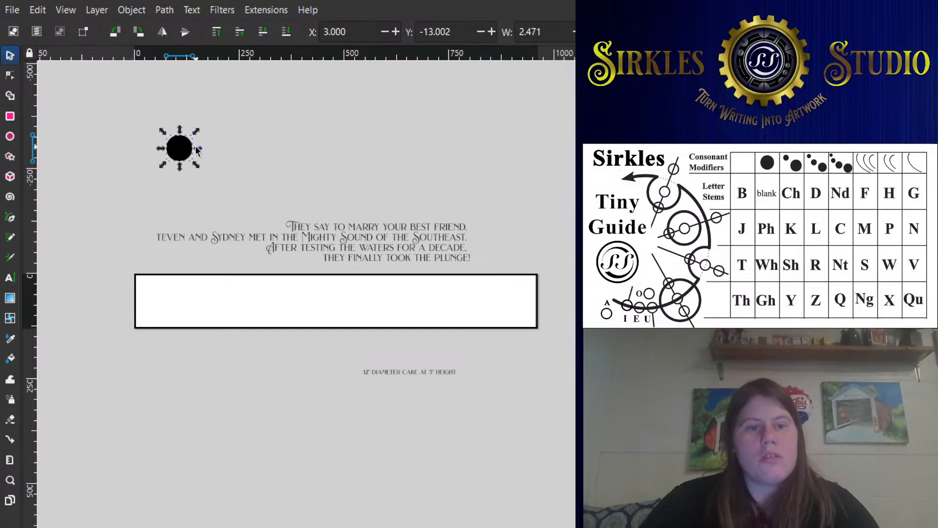
pyautogui.scroll(1, 195, 147)
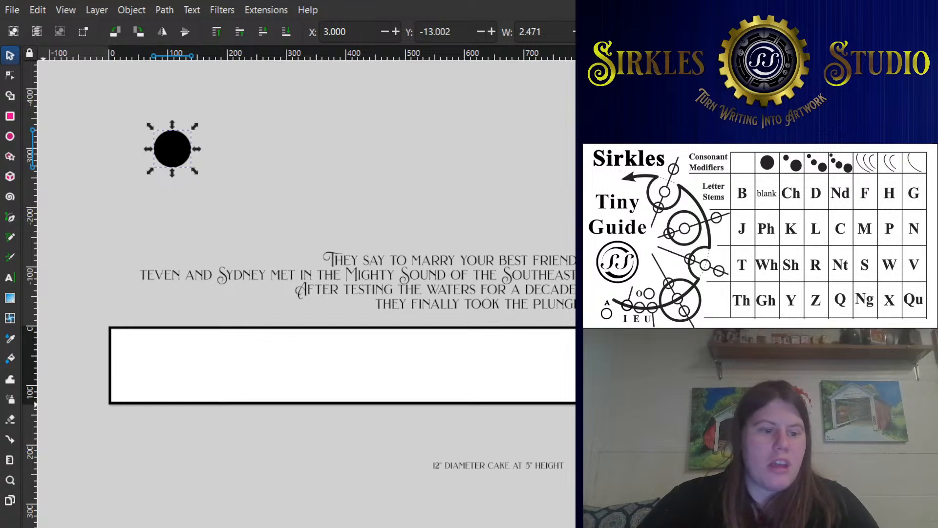
pyautogui.keyDown('shift'); pyautogui.click(43, 527); pyautogui.keyUp('shift')
pyautogui.click(30, 526)
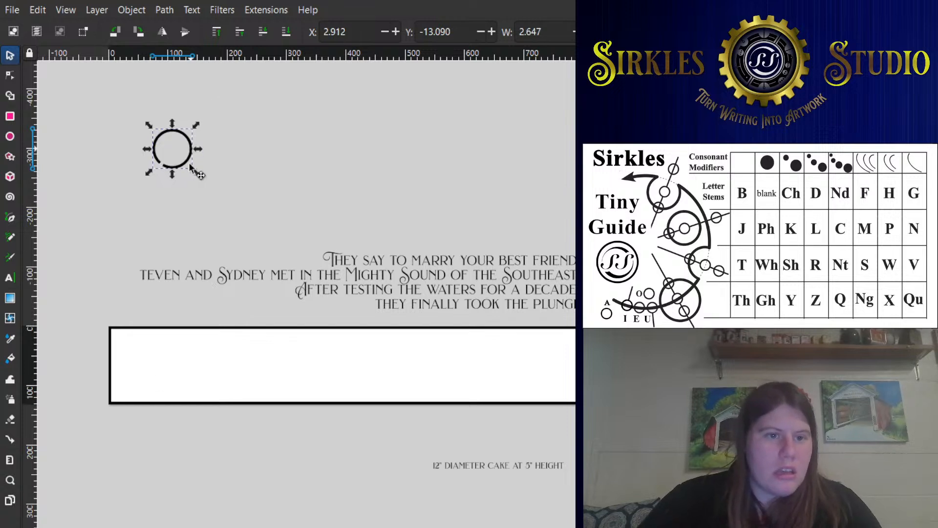
# - Move the circle inside the page's left end, to about X 0.75 and Y 1.6 in, and turn the open arc into a whole circle
pyautogui.moveTo(194, 169); pyautogui.dragTo(168, 382)
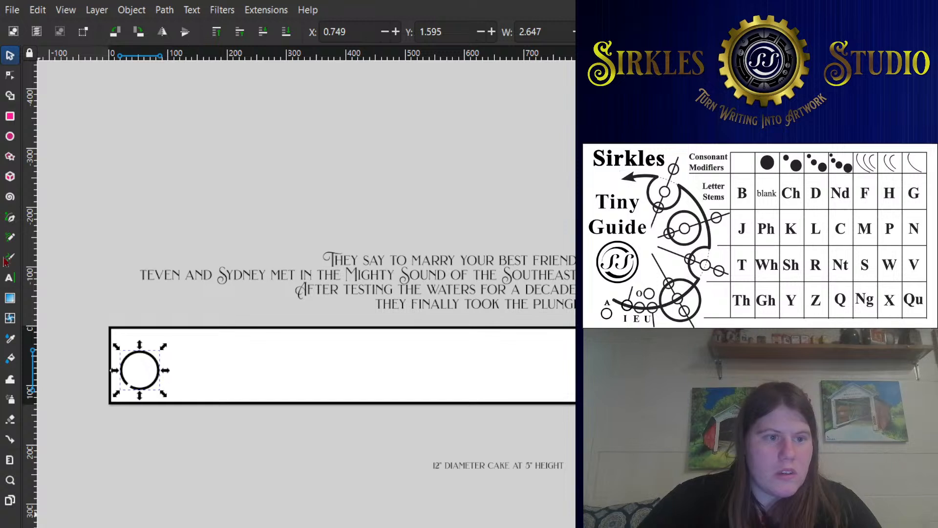
pyautogui.click(10, 137)
pyautogui.click(558, 32)
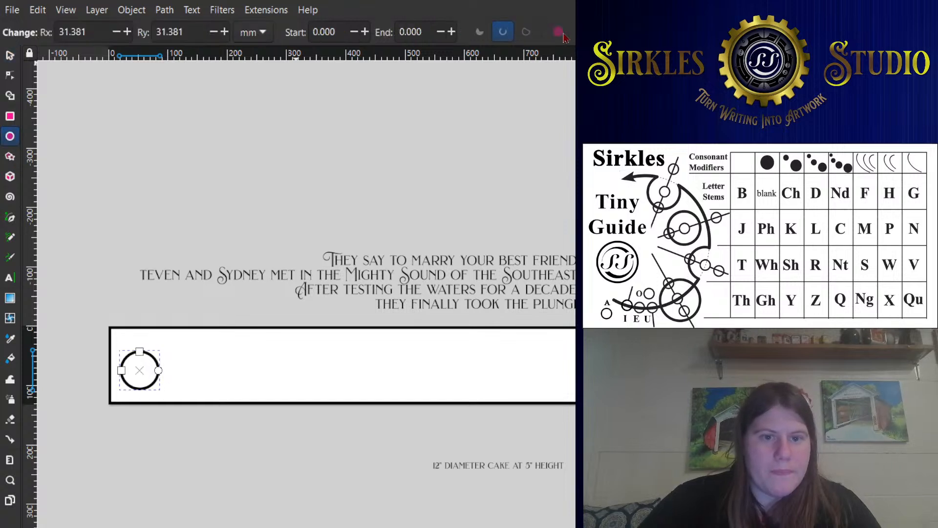
pyautogui.scroll(1, 139, 379)
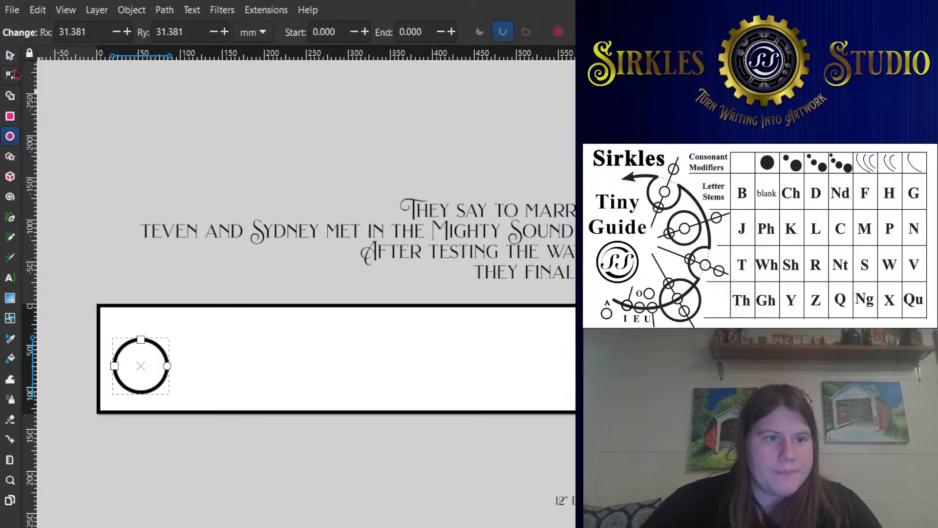
# - Use copies of the circle to build three small circles at the page's left end and two overlapping larger circles about 4.9 in wide
pyautogui.click(10, 54)
pyautogui.moveTo(167, 362)
pyautogui.mouseDown()
pyautogui.moveTo(188, 351)
pyautogui.moveTo(156, 380)
pyautogui.moveTo(153, 367)
pyautogui.moveTo(189, 342)
pyautogui.moveTo(172, 349)
pyautogui.moveTo(208, 375)
pyautogui.moveTo(261, 371)
pyautogui.moveTo(292, 314)
pyautogui.mouseUp()
pyautogui.press('space')
pyautogui.press('space')
pyautogui.press('space')
pyautogui.moveTo(286, 347)
pyautogui.mouseDown()
pyautogui.moveTo(298, 332)
pyautogui.moveTo(369, 333)
pyautogui.mouseUp()
pyautogui.press('space')
pyautogui.scroll(-2, 371, 333)
pyautogui.scroll(1, 285, 298)
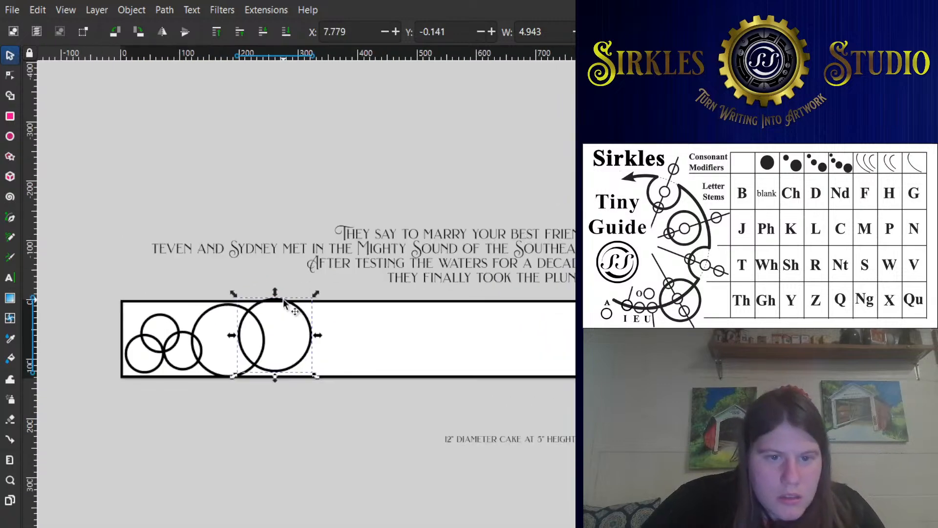
# - Shrink the second large circle to small-circle size and add two copies of it in a row toward the right
pyautogui.moveTo(312, 295); pyautogui.dragTo(302, 304)
pyautogui.moveTo(300, 313); pyautogui.dragTo(315, 293)
pyautogui.click(205, 322)
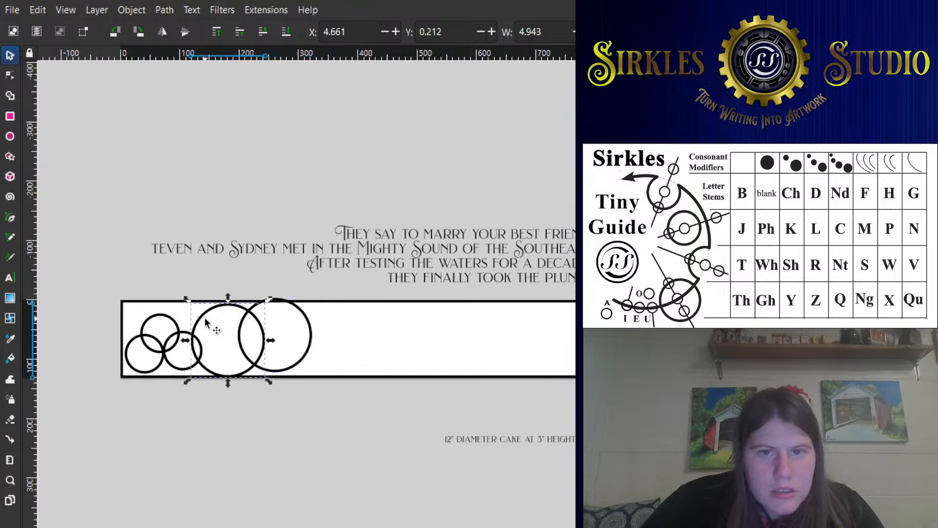
pyautogui.click(306, 316)
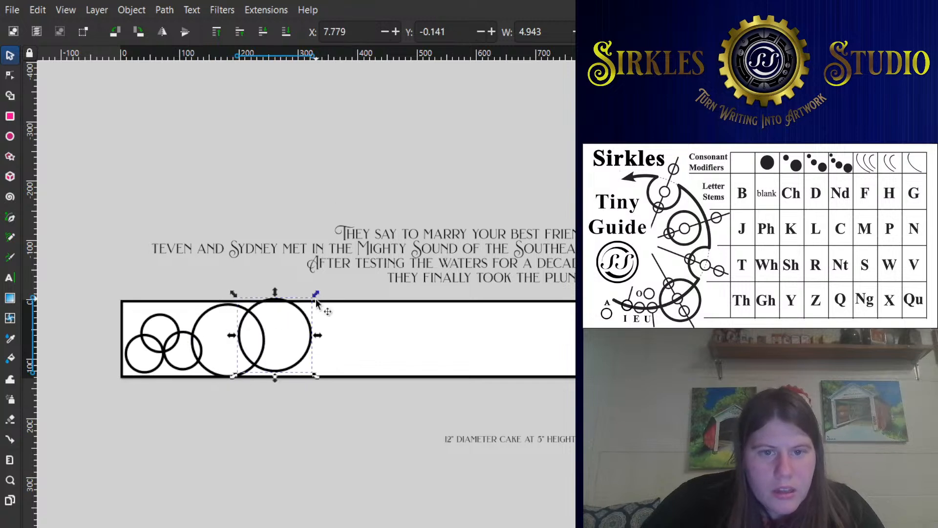
pyautogui.moveTo(316, 296)
pyautogui.mouseDown()
pyautogui.moveTo(285, 342)
pyautogui.moveTo(311, 334)
pyautogui.mouseUp()
pyautogui.press('space')
pyautogui.press('space')
pyautogui.moveTo(312, 334); pyautogui.dragTo(343, 340)
# - Select the two rightmost circles and enlarge them together to a combined width of about 6.3 in
pyautogui.keyDown('shift'); pyautogui.click(292, 325); pyautogui.keyUp('shift')
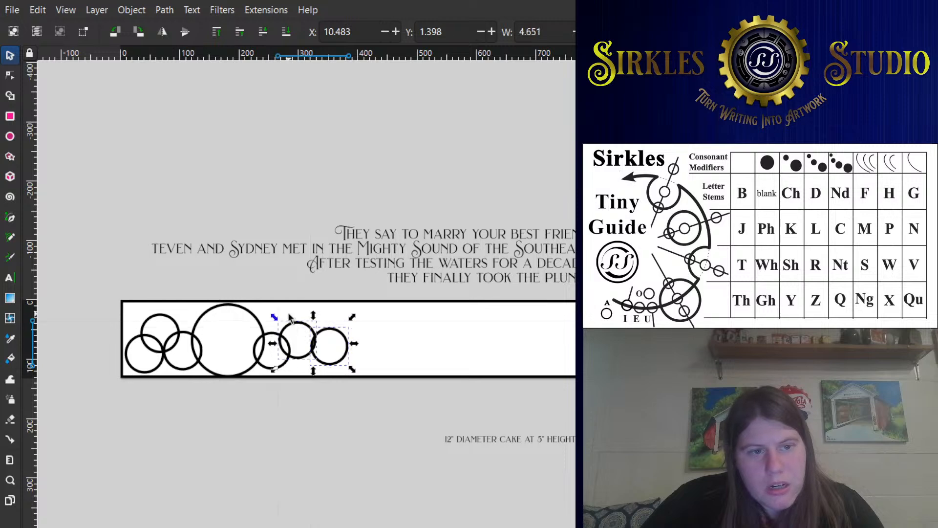
pyautogui.moveTo(272, 316); pyautogui.dragTo(260, 307)
pyautogui.moveTo(222, 283); pyautogui.dragTo(187, 266)
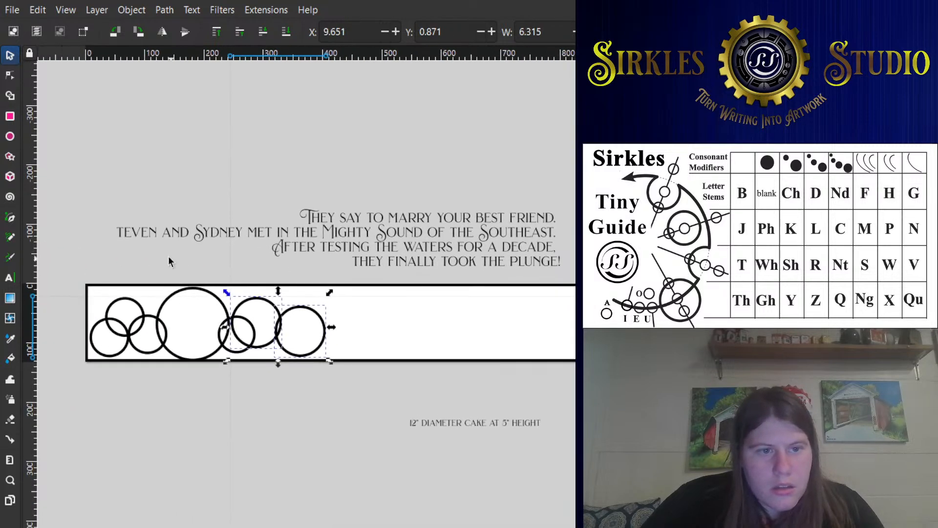
# - Join the passage's second line to its first and add the missing capital S to the name that starts the second sentence
pyautogui.click(118, 231)
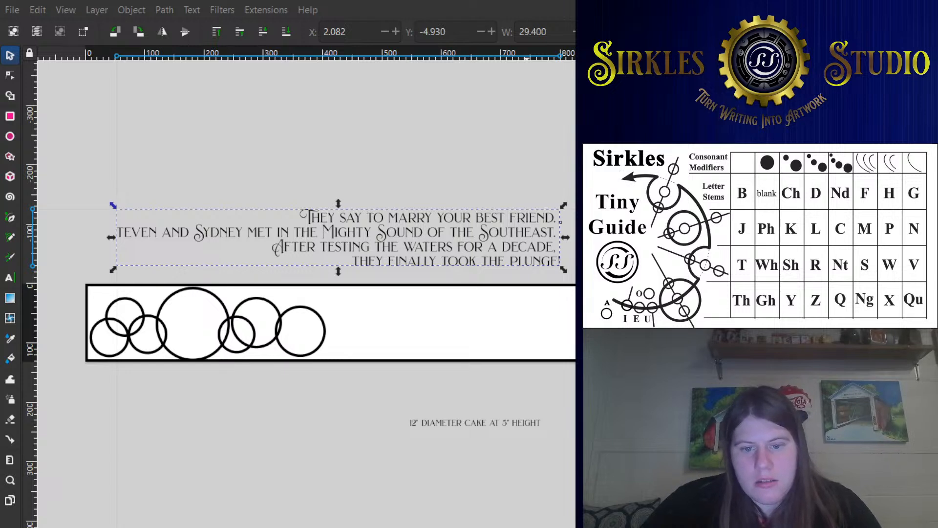
pyautogui.doubleClick(142, 228)
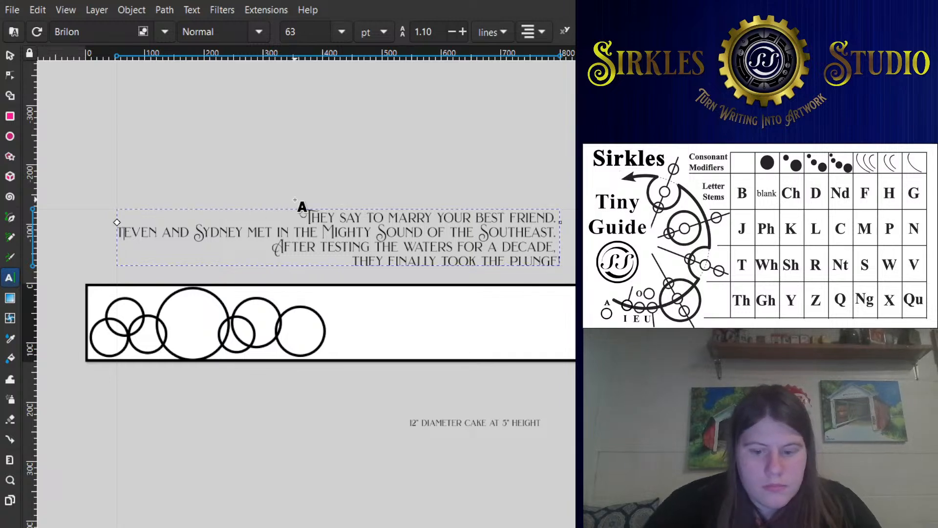
pyautogui.press('BackSpace')
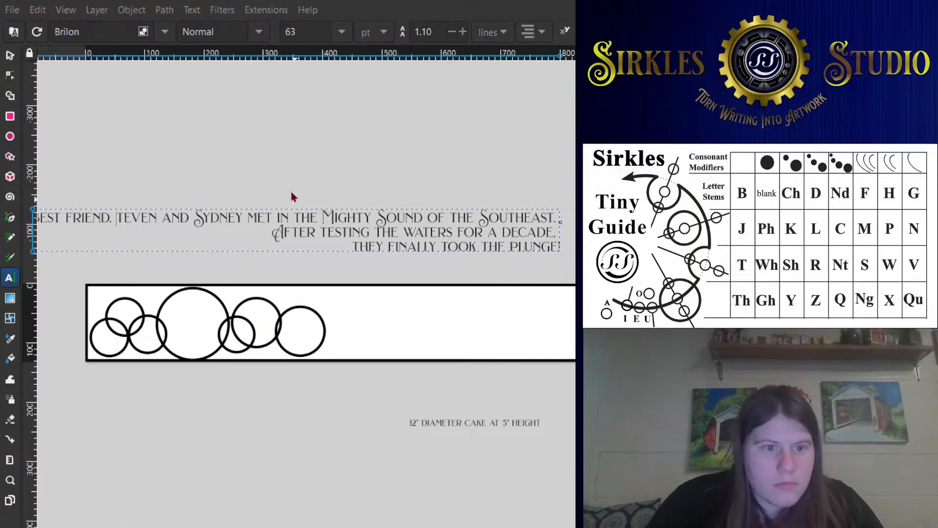
pyautogui.moveTo(183, 215); pyautogui.dragTo(220, 211)
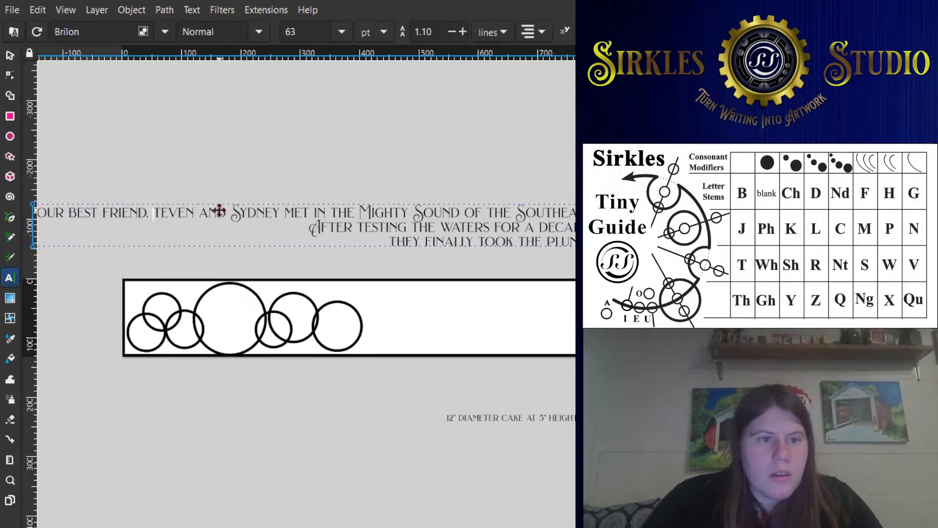
pyautogui.click(370, 501)
pyautogui.click(156, 215)
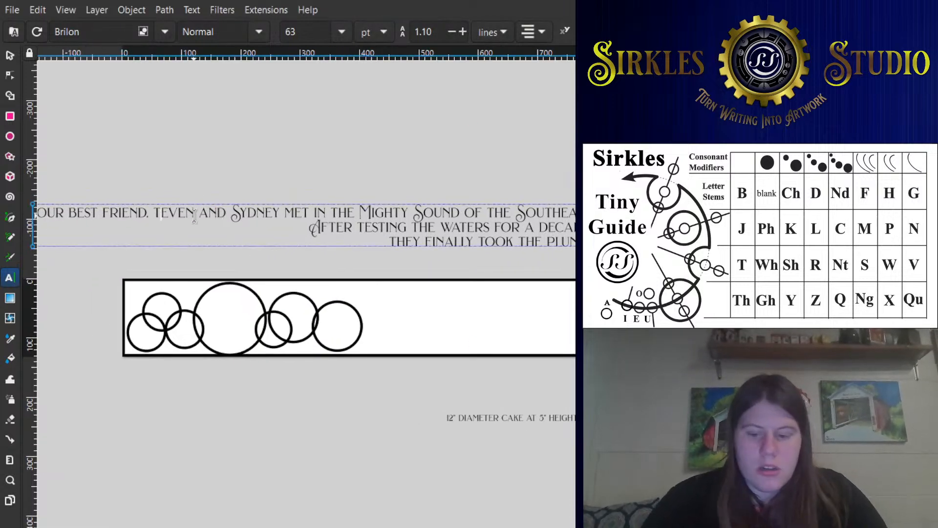
pyautogui.write('S')
# - Insert a line break before the passage's second sentence so that it starts a new line
pyautogui.moveTo(274, 259); pyautogui.dragTo(314, 269)
pyautogui.hscroll(-8, 553, 282)
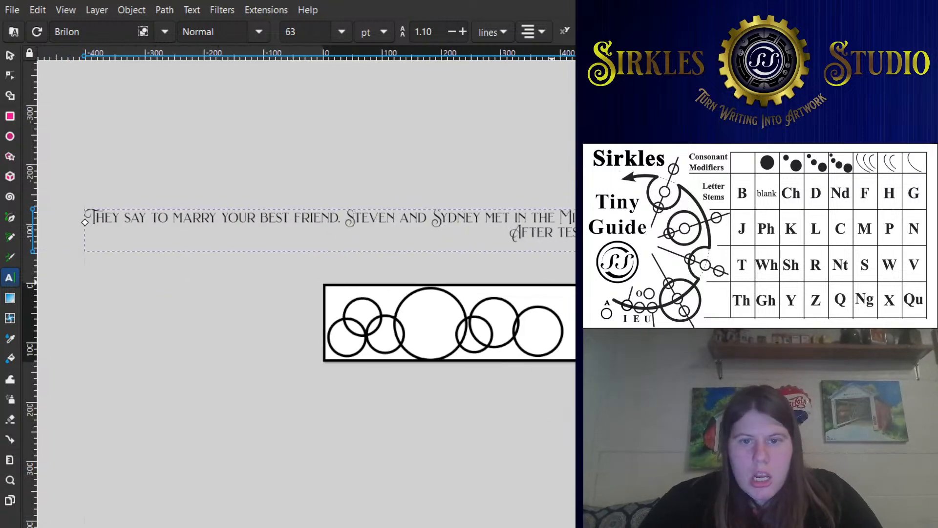
pyautogui.hscroll(7, 307, 236)
pyautogui.hscroll(-7, 306, 236)
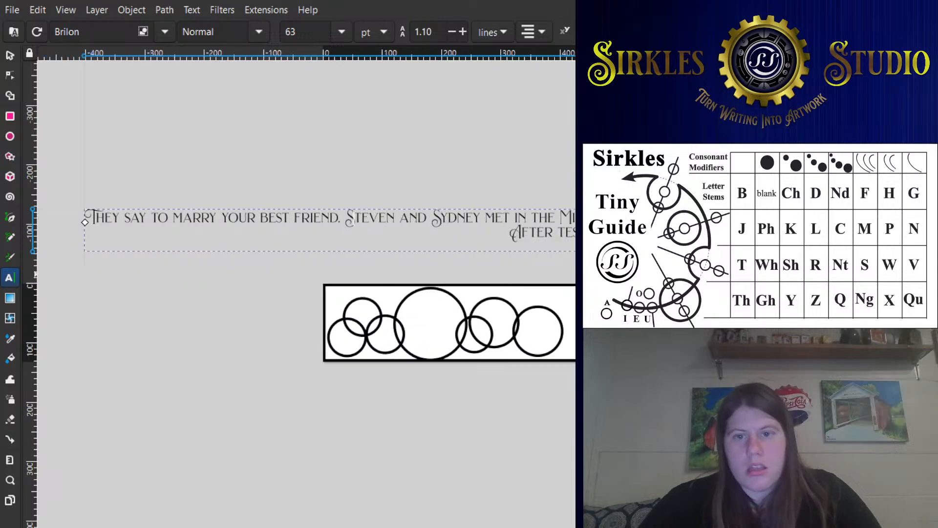
pyautogui.scroll(-2, 570, 347)
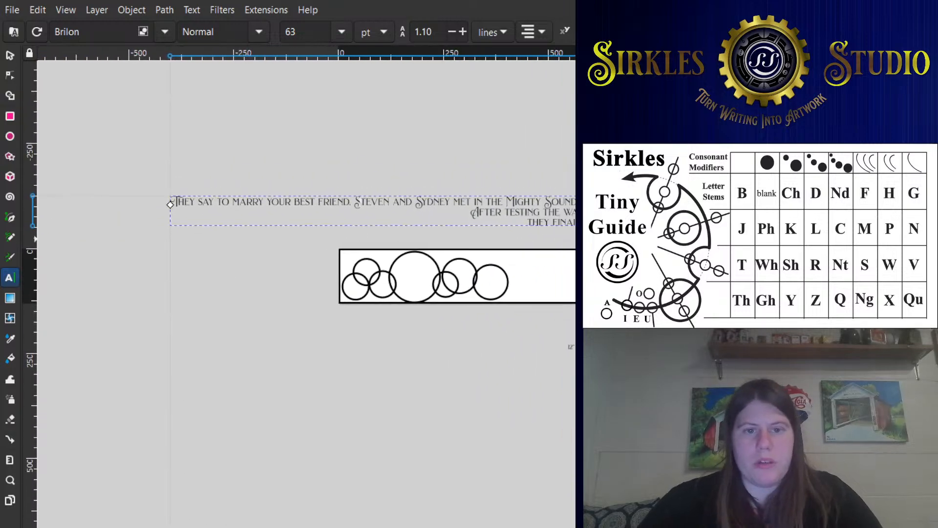
pyautogui.scroll(1, 519, 260)
pyautogui.click(285, 178)
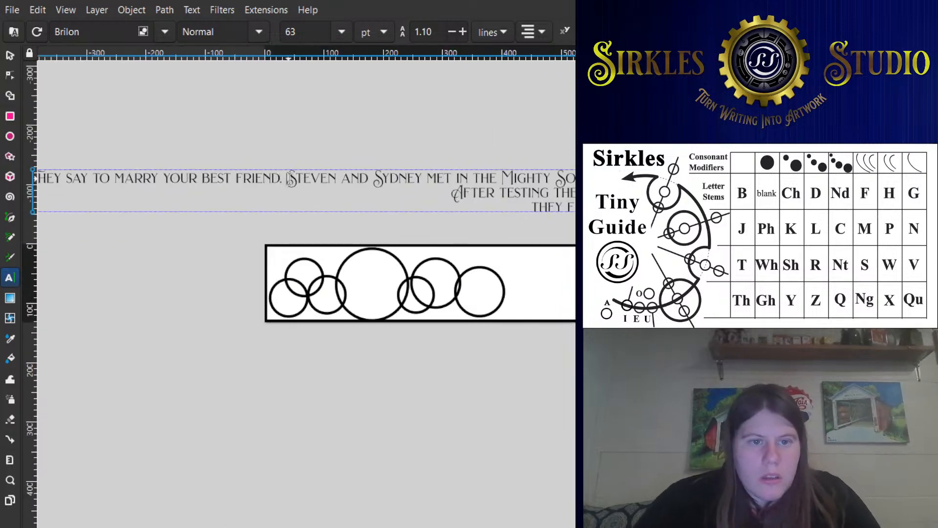
pyautogui.press('Return')
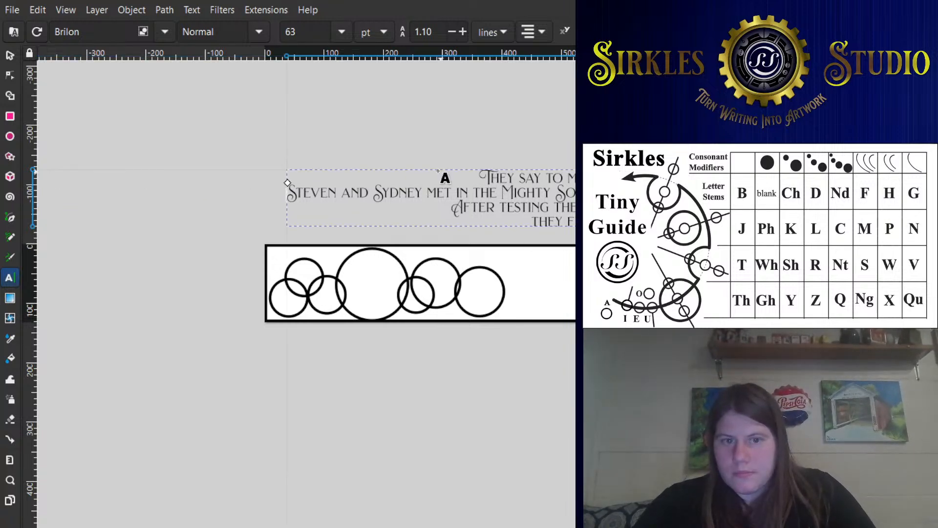
# - Move the leftmost circle partly off the page's left edge and delete the black border rectangle around the page
pyautogui.scroll(1, 644, 197)
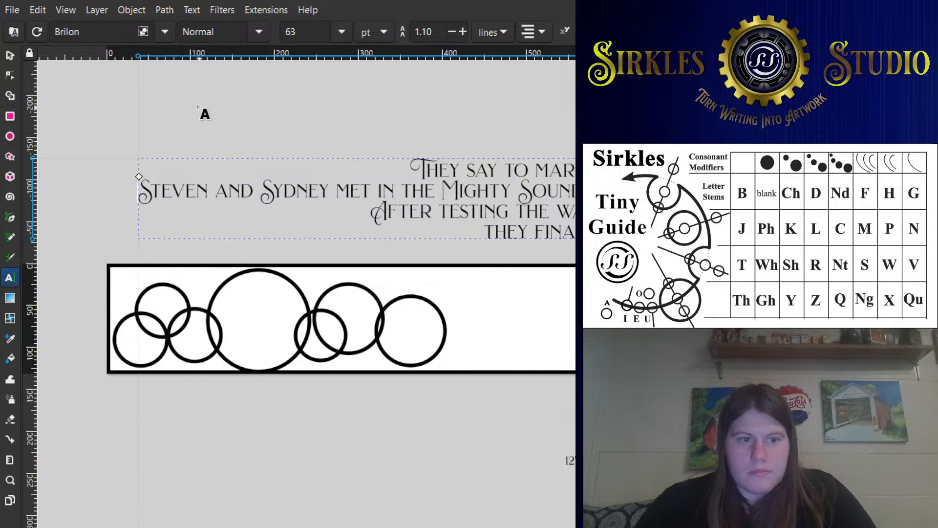
pyautogui.click(13, 55)
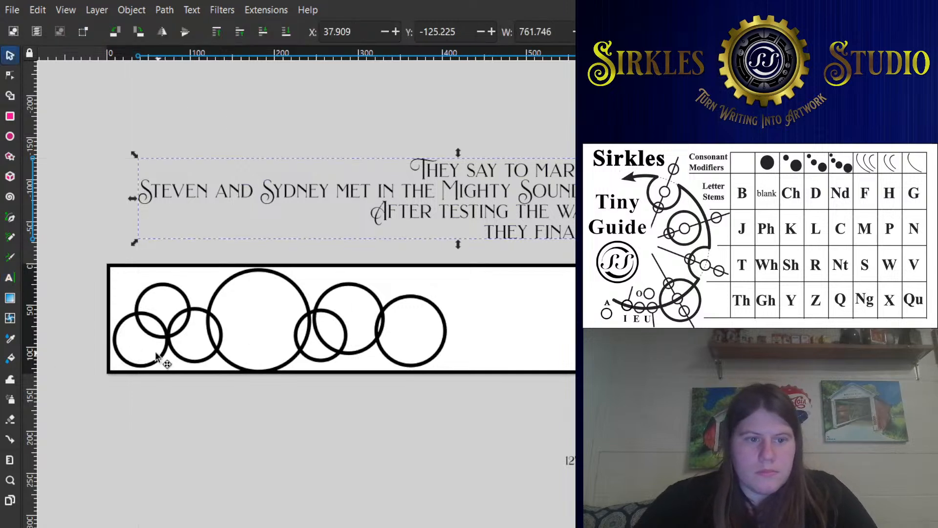
pyautogui.moveTo(163, 359)
pyautogui.mouseDown()
pyautogui.moveTo(136, 354)
pyautogui.moveTo(157, 342)
pyautogui.mouseUp()
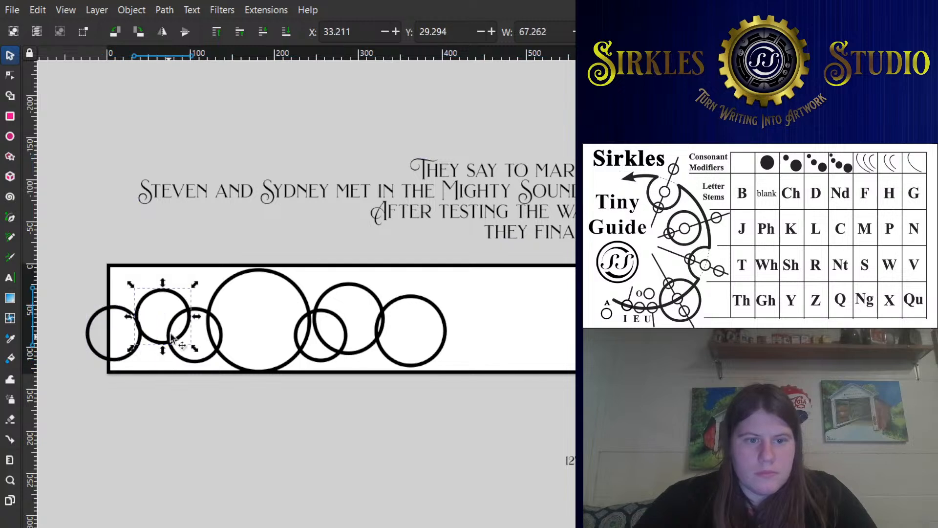
pyautogui.click(300, 263)
pyautogui.press('Delete')
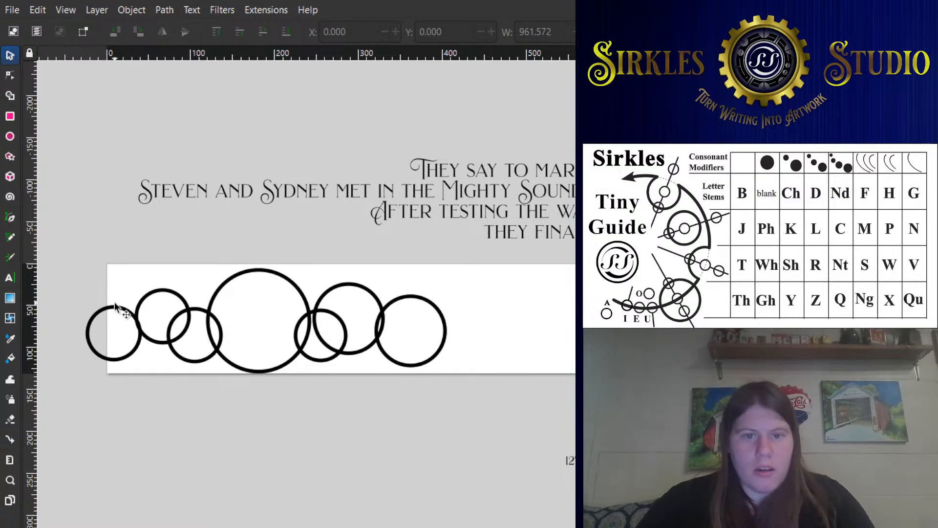
# - Enlarge the leftmost circle to about 82 mm wide and move it to about X -47 and Y 41 mm
pyautogui.click(151, 304)
pyautogui.click(116, 306)
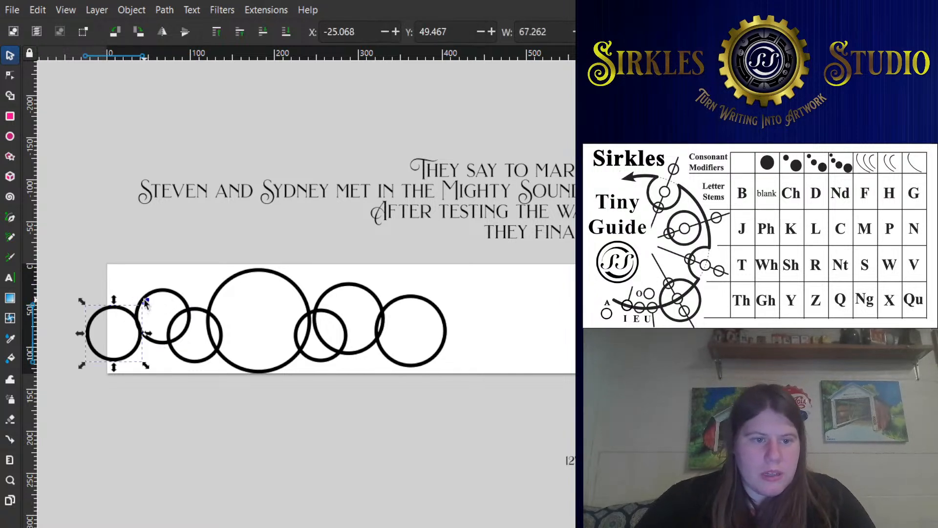
pyautogui.moveTo(146, 300); pyautogui.dragTo(168, 284)
pyautogui.click(177, 288)
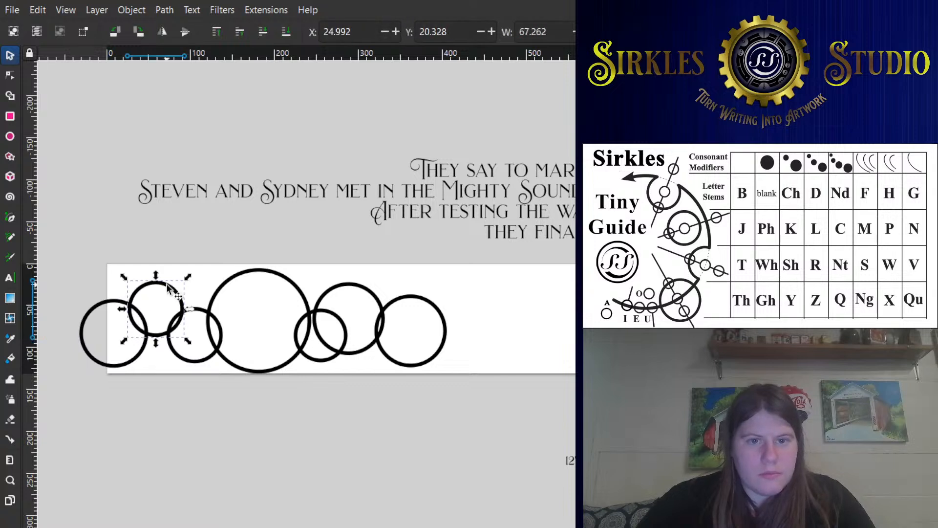
pyautogui.moveTo(87, 353); pyautogui.dragTo(75, 353)
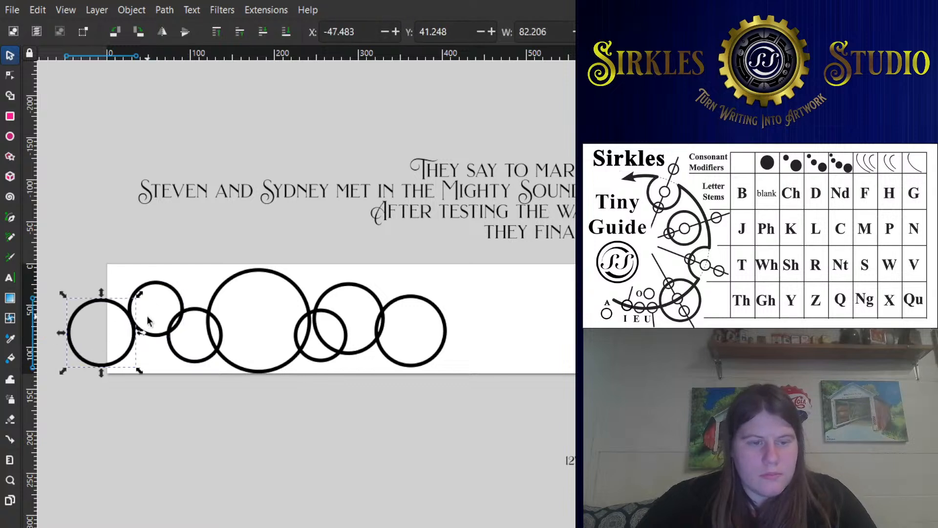
# - Enlarge the second circle slightly and respace the chain, placing the largest circle at about X 120 and Y 4 mm
pyautogui.moveTo(182, 290); pyautogui.dragTo(210, 309)
pyautogui.moveTo(164, 283); pyautogui.dragTo(133, 277)
pyautogui.moveTo(214, 299); pyautogui.dragTo(222, 304)
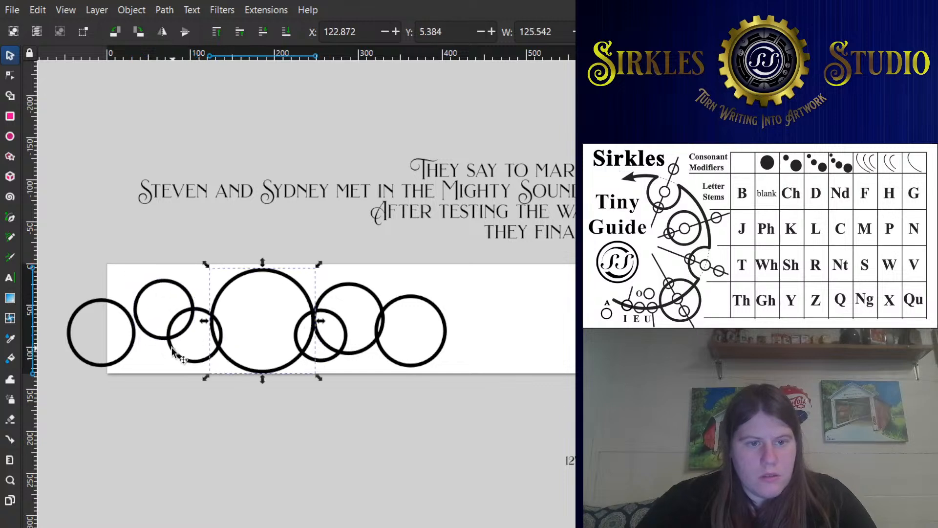
pyautogui.moveTo(174, 350); pyautogui.dragTo(138, 343)
pyautogui.moveTo(323, 320); pyautogui.dragTo(340, 325)
pyautogui.moveTo(316, 355)
pyautogui.mouseDown()
pyautogui.moveTo(324, 358)
pyautogui.moveTo(312, 354)
pyautogui.mouseUp()
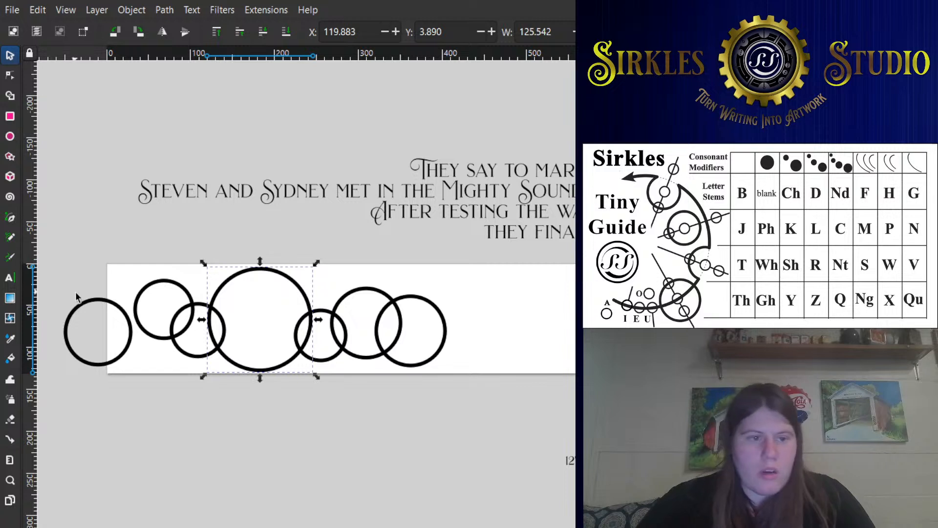
# - Add shrunken copies of the leftmost circle: one about 53 mm wide across its lower edge and one about 37 mm wide inside its upper right
pyautogui.click(113, 313)
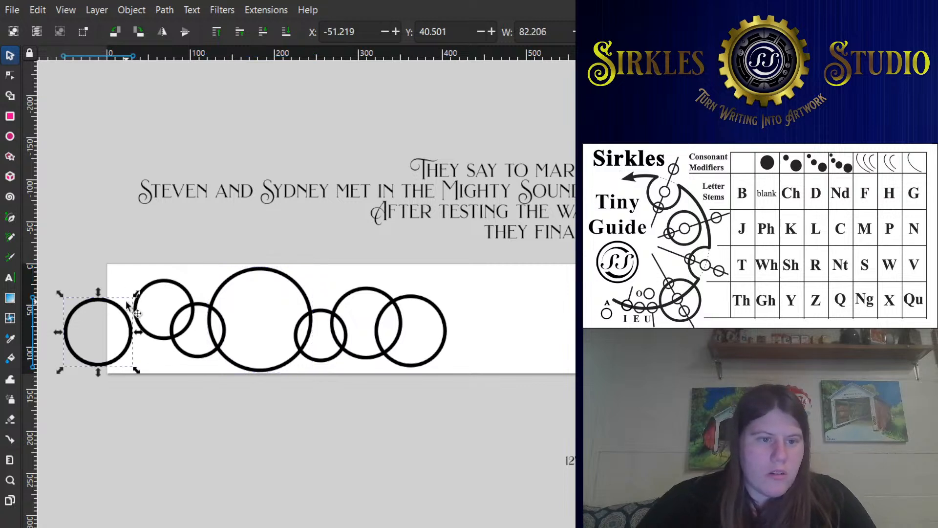
pyautogui.moveTo(135, 294); pyautogui.dragTo(113, 328)
pyautogui.hotkey('ctrl', 'd')
pyautogui.scroll(2, 91, 324)
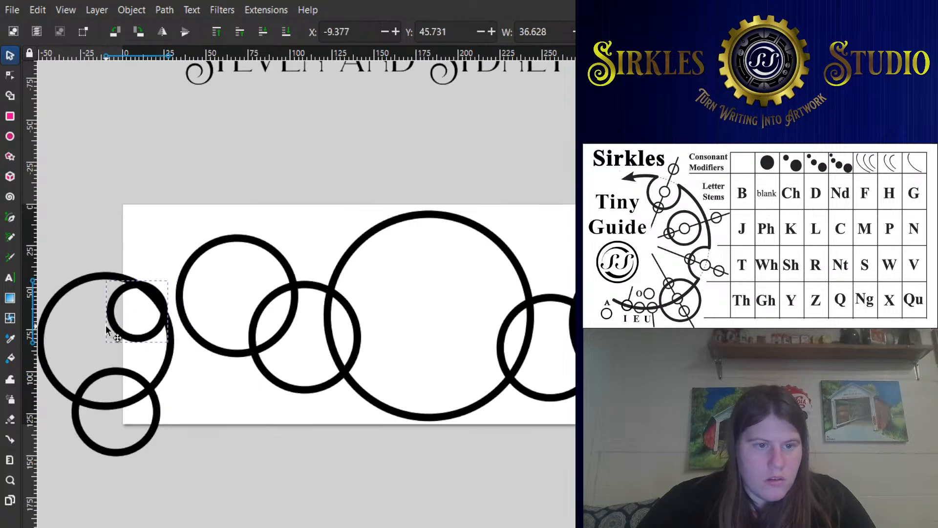
# - Form two concentric rings inside the leftmost circle's upper right and place a circle about 53 mm wide at X -87 and Y 62 mm
pyautogui.moveTo(172, 277); pyautogui.dragTo(154, 290)
pyautogui.hotkey('ctrl', 'd')
pyautogui.keyDown('shift'); pyautogui.click(157, 279); pyautogui.keyUp('shift')
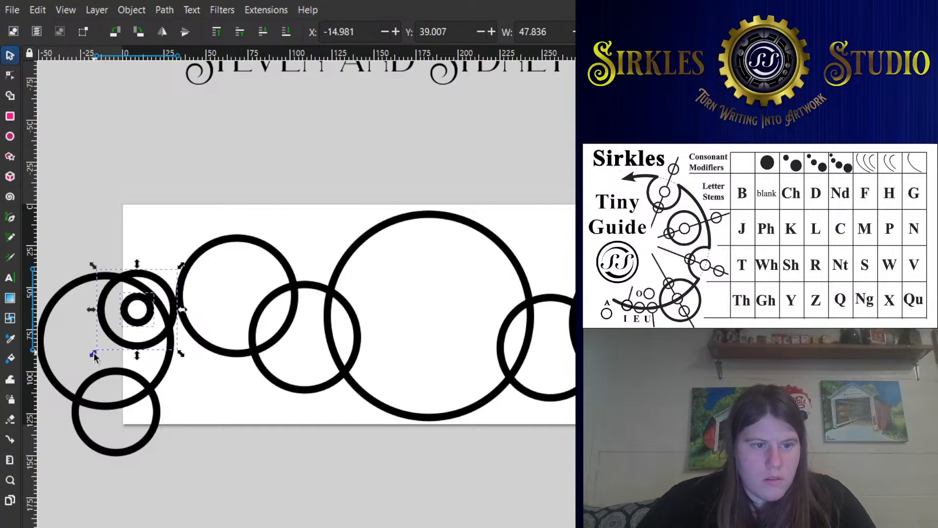
pyautogui.moveTo(93, 357); pyautogui.dragTo(99, 339)
pyautogui.moveTo(123, 369); pyautogui.dragTo(163, 310)
pyautogui.scroll(-3, 163, 310)
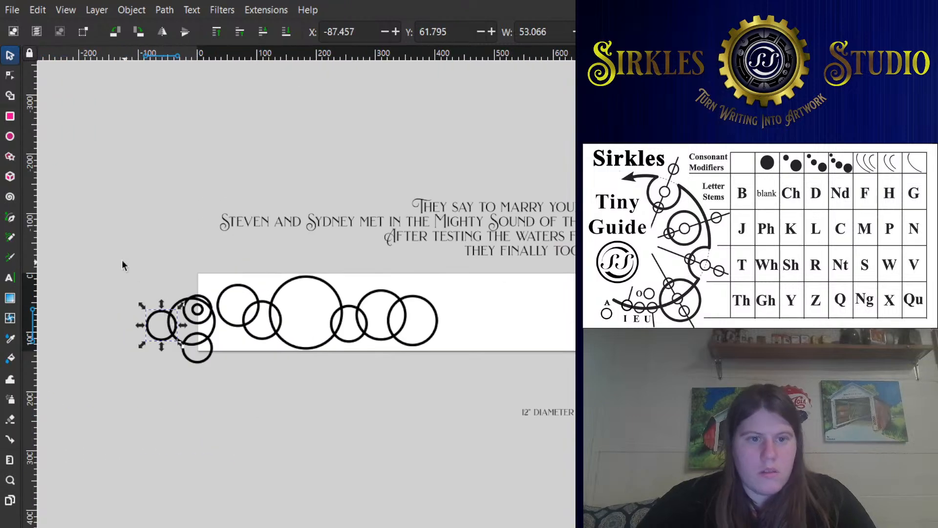
# - Select all the circles and enlarge them together to an overall width of about 774 mm
pyautogui.moveTo(99, 247); pyautogui.dragTo(484, 399)
pyautogui.moveTo(445, 272); pyautogui.dragTo(524, 214)
pyautogui.hscroll(-5, 228, 242)
pyautogui.scroll(2, 230, 247)
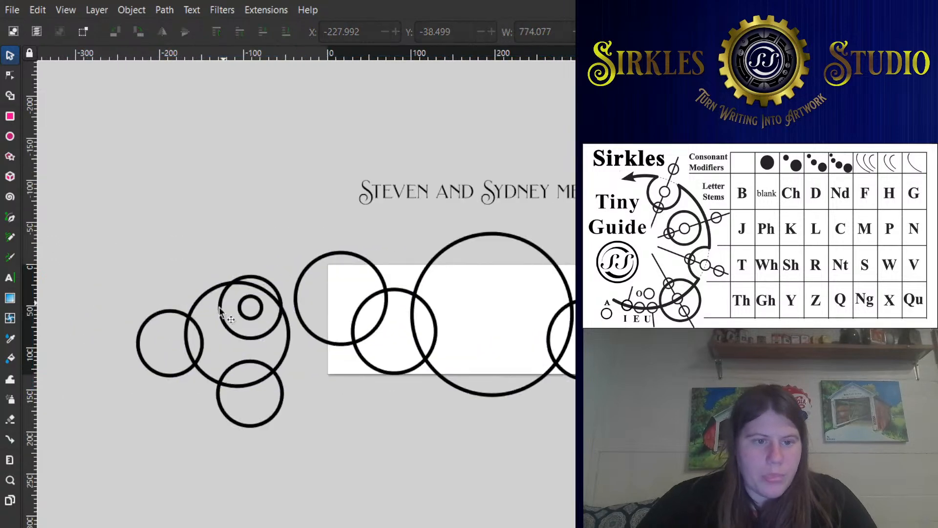
# - Nudge the far-left circle right and surround it with a concentric copy enlarged to about 105 mm wide
pyautogui.moveTo(224, 329); pyautogui.dragTo(227, 299)
pyautogui.hotkey('ctrl', 'd')
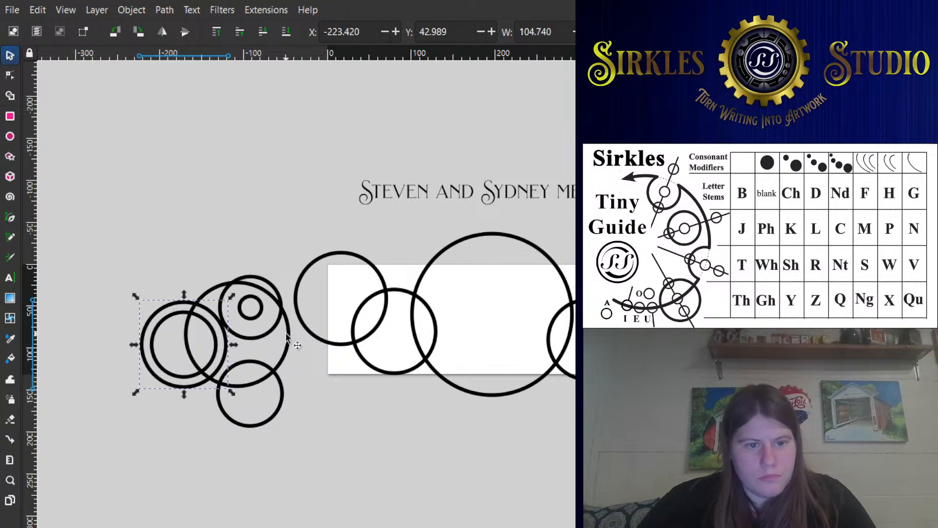
pyautogui.keyDown('shift'); pyautogui.click(285, 315); pyautogui.keyUp('shift')
pyautogui.moveTo(296, 275); pyautogui.dragTo(306, 265)
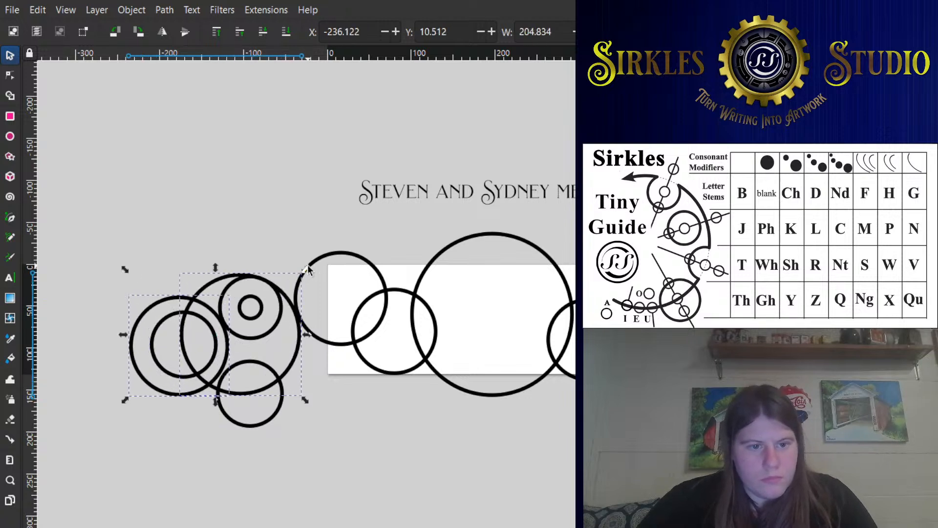
pyautogui.hotkey('ctrl', 'z')
# - Surround the large circle of the left cluster with a slightly bigger concentric ring
pyautogui.click(263, 344)
pyautogui.click(287, 317)
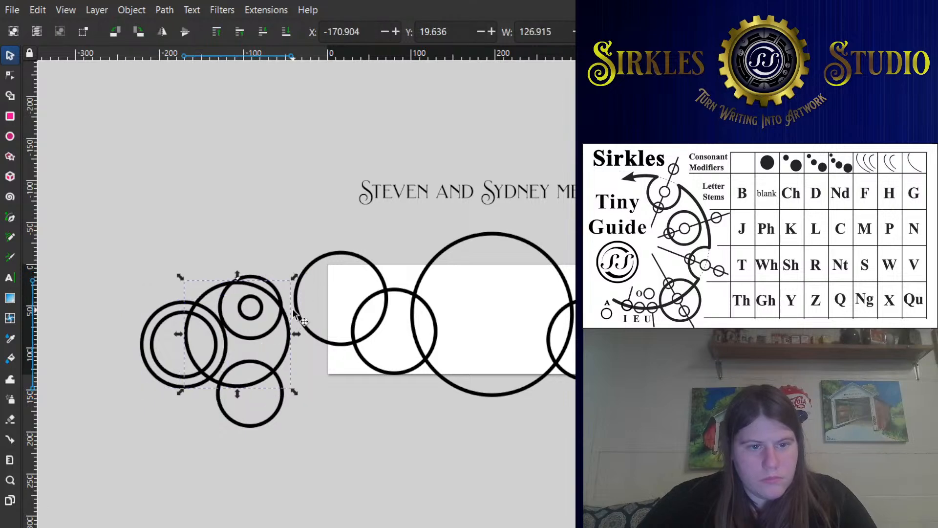
pyautogui.moveTo(294, 277); pyautogui.dragTo(302, 270)
# - Select the two small concentric rings in the large left circle's upper right and move them slightly right and down
pyautogui.scroll(1, 245, 311)
pyautogui.click(248, 317)
pyautogui.keyDown('shift'); pyautogui.click(261, 345); pyautogui.keyUp('shift')
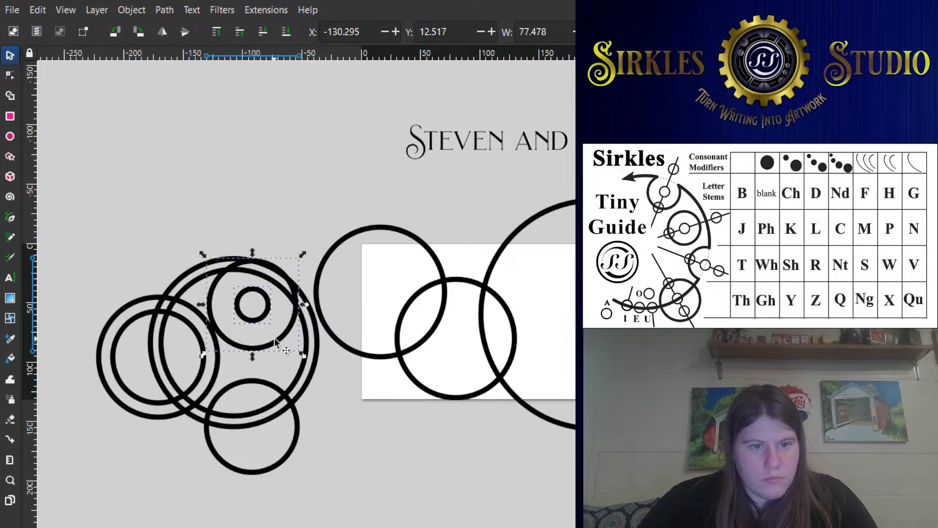
pyautogui.moveTo(278, 335); pyautogui.dragTo(289, 344)
# - Duplicate the circle overlapping the page's left edge and shrink the copy to about 65 mm wide at its upper left
pyautogui.click(338, 343)
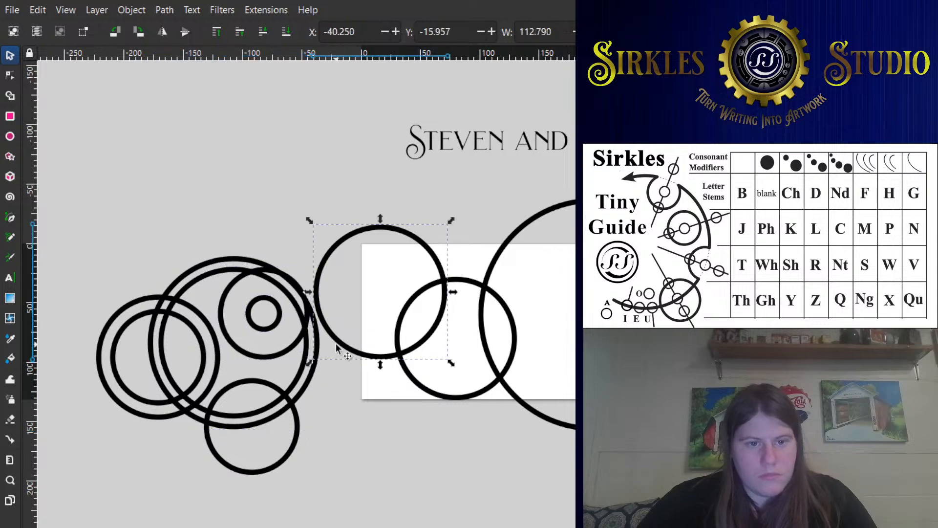
pyautogui.hotkey('ctrl', 'd')
pyautogui.moveTo(450, 220); pyautogui.dragTo(364, 249)
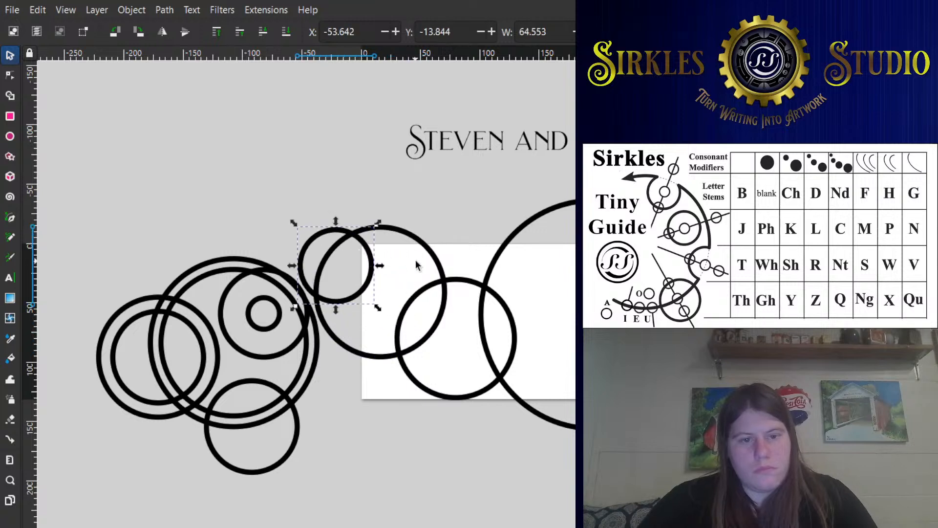
# - Nudge the circle overlapping the page's left edge slightly right and move the whole left cluster up and left
pyautogui.moveTo(444, 256); pyautogui.dragTo(453, 253)
pyautogui.moveTo(90, 242); pyautogui.dragTo(341, 483)
pyautogui.moveTo(215, 420); pyautogui.dragTo(185, 397)
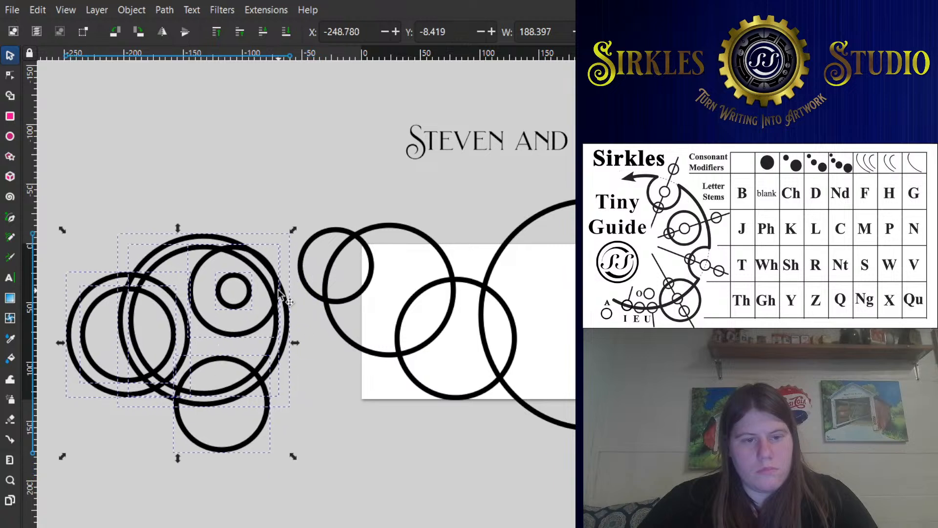
# - Move the small circle between the left cluster and the page down-left and surround it with a concentric copy about 91 mm wide
pyautogui.moveTo(313, 299); pyautogui.dragTo(301, 309)
pyautogui.hotkey('ctrl', 'd')
pyautogui.moveTo(366, 228); pyautogui.dragTo(382, 212)
# - Duplicate the large circle overlapping the page's left edge and enlarge the concentric copy to about 155 mm wide
pyautogui.click(427, 246)
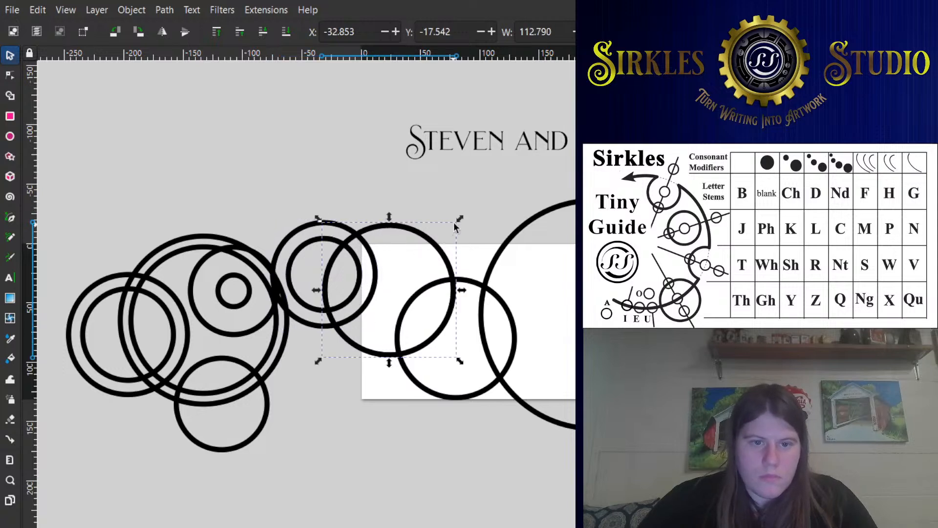
pyautogui.hotkey('ctrl', 'd')
pyautogui.moveTo(458, 220); pyautogui.dragTo(481, 195)
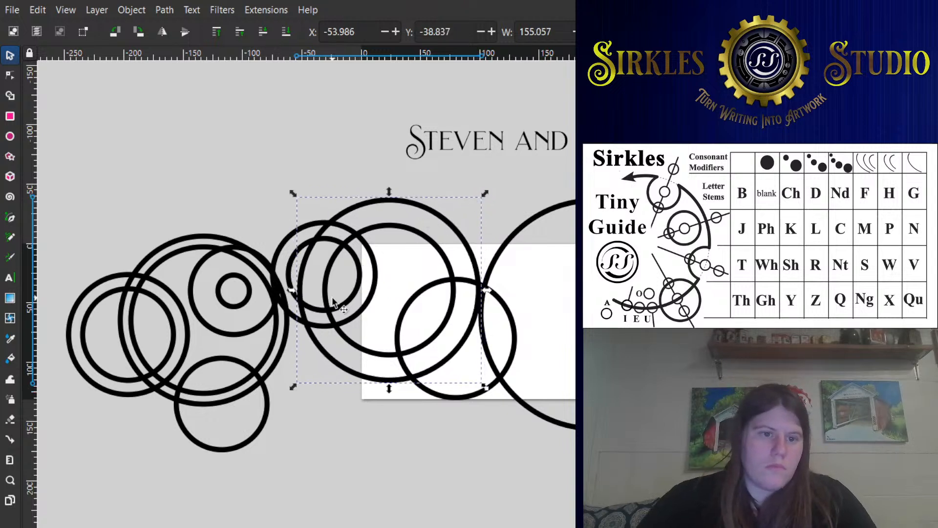
pyautogui.click(278, 356)
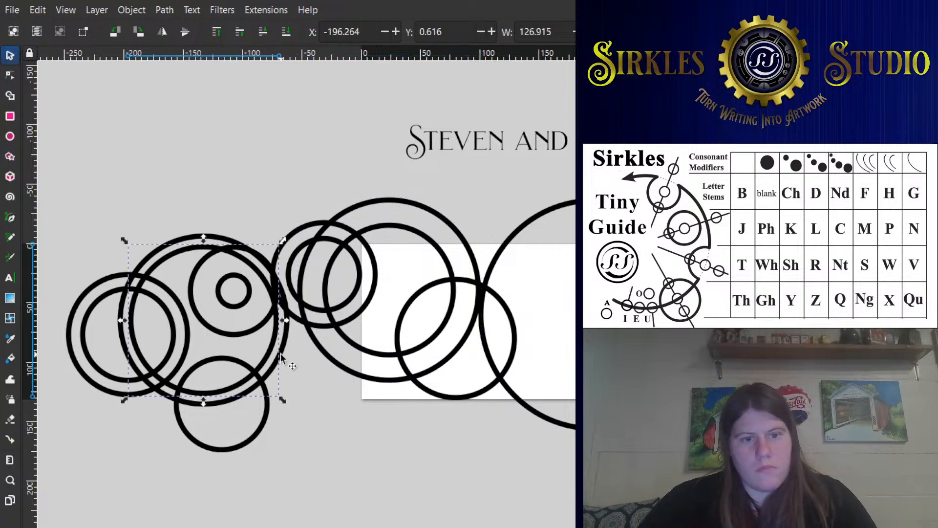
pyautogui.click(303, 373)
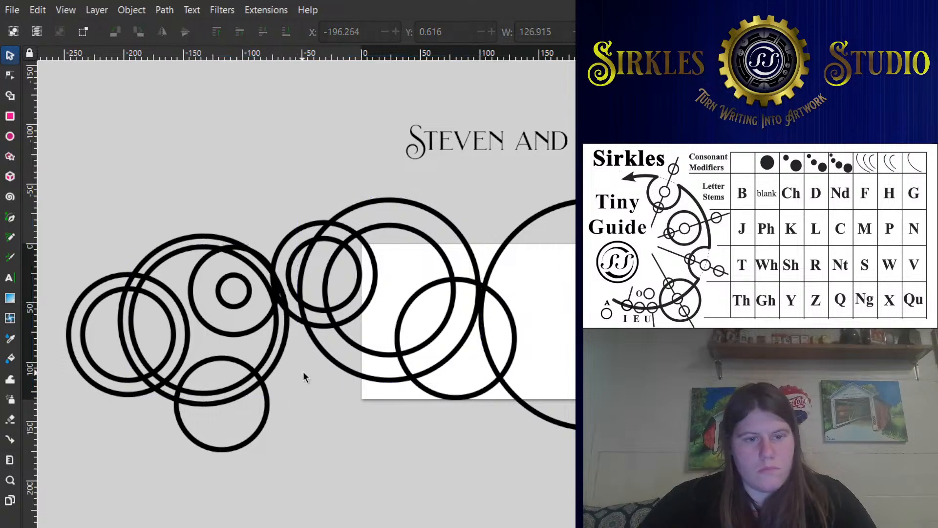
# - Duplicate a ring and shrink the copy into a small circle just inside the 155 mm ring's upper right
pyautogui.click(373, 296)
pyautogui.hotkey('ctrl', 'd')
pyautogui.moveTo(382, 216); pyautogui.dragTo(453, 225)
pyautogui.click(449, 261)
# - Select the two concentric rings left of the page and enlarge them together to about 104 mm wide, extending up and right
pyautogui.scroll(1, 352, 284)
pyautogui.click(362, 284)
pyautogui.keyDown('shift'); pyautogui.click(383, 284); pyautogui.keyUp('shift')
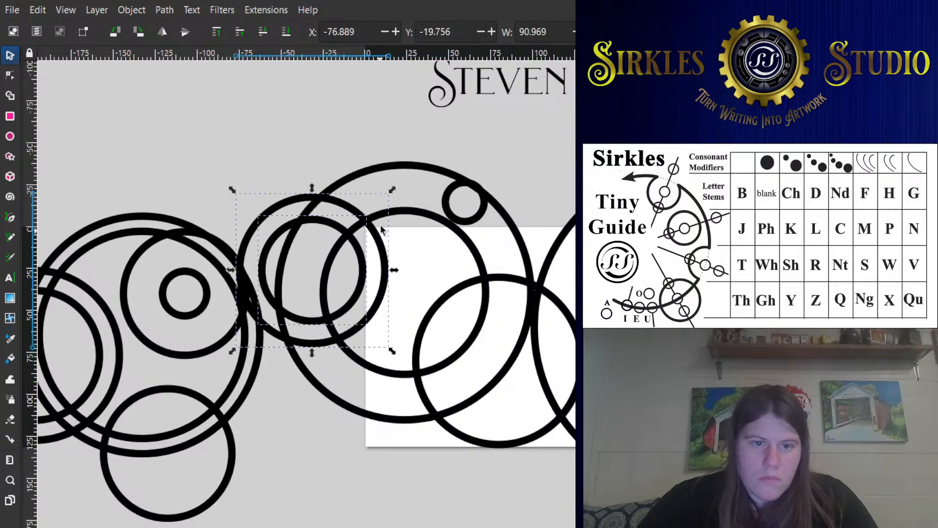
pyautogui.moveTo(396, 194); pyautogui.dragTo(420, 167)
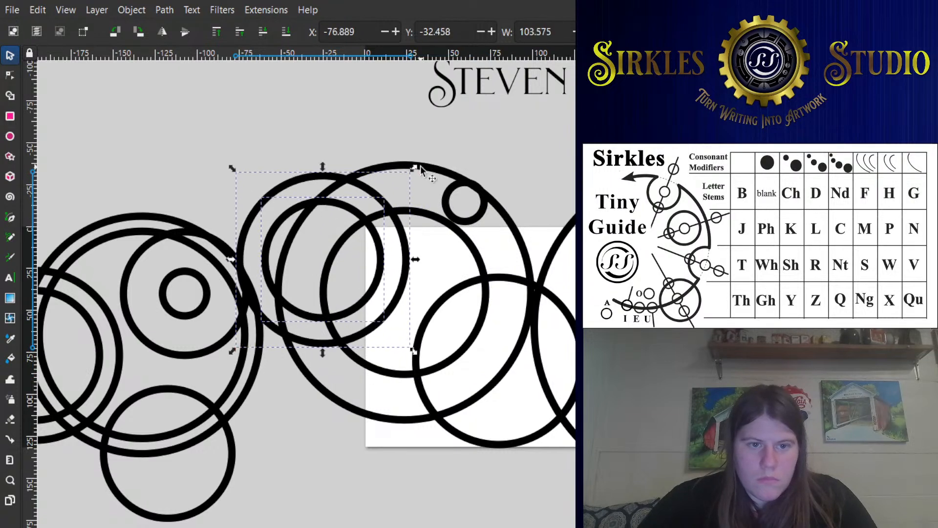
# - Add smaller concentric copies inside the circle at the page's lower left and inside the large circle to its right
pyautogui.click(452, 295)
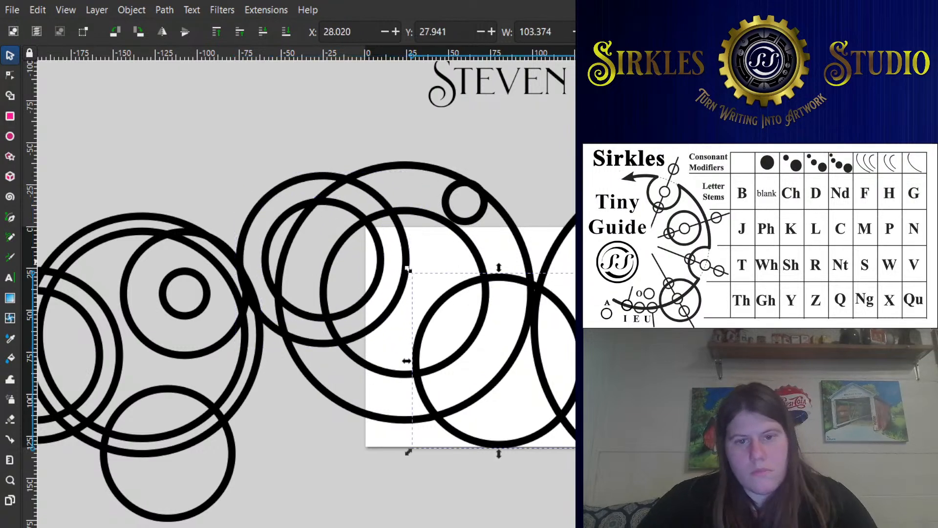
pyautogui.moveTo(408, 269); pyautogui.dragTo(430, 291)
pyautogui.click(566, 242)
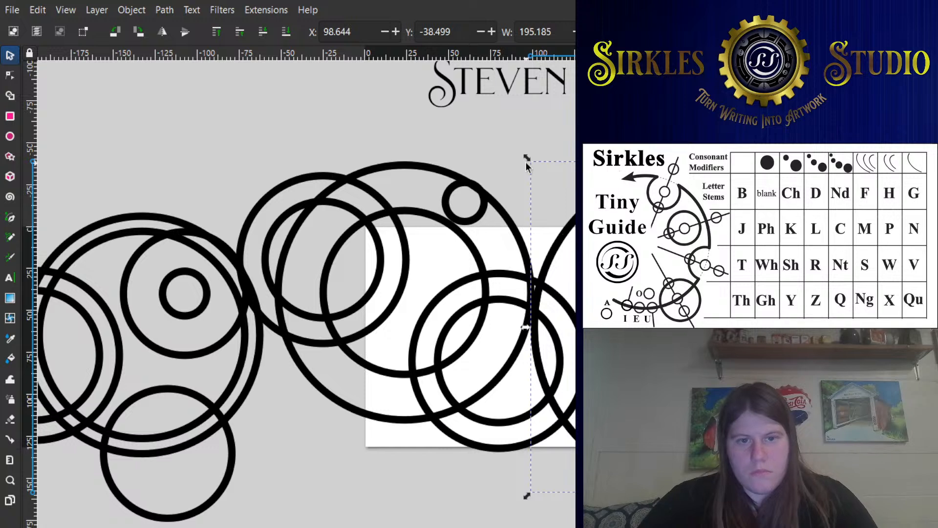
pyautogui.moveTo(526, 157); pyautogui.dragTo(541, 171)
# - Select both concentric rings at the page's lower left and move them slightly right and up
pyautogui.keyDown('shift'); pyautogui.click(534, 413); pyautogui.keyUp('shift')
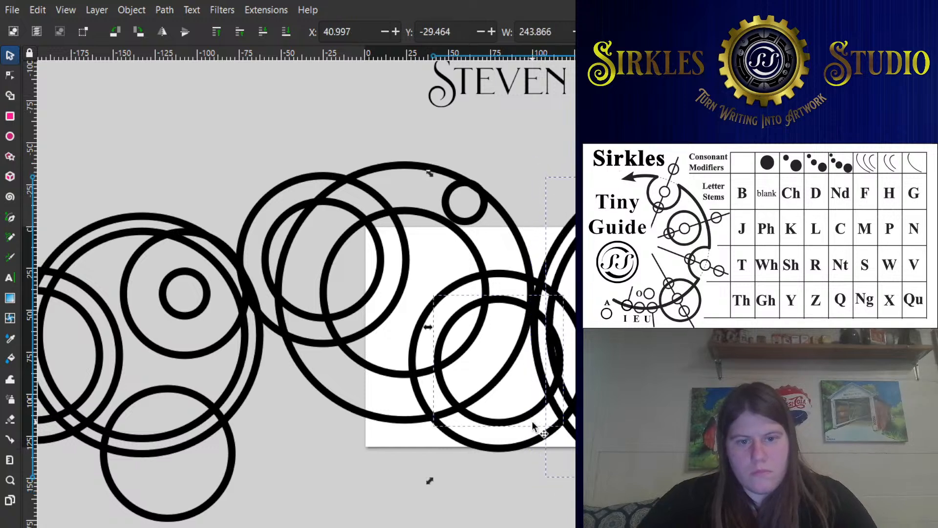
pyautogui.click(547, 426)
pyautogui.click(543, 434)
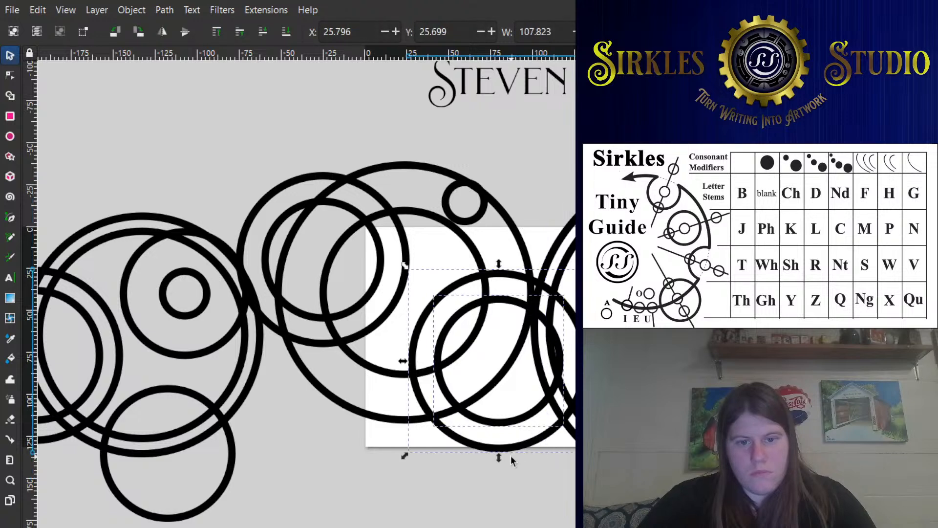
pyautogui.moveTo(532, 447); pyautogui.dragTo(514, 445)
pyautogui.moveTo(528, 448); pyautogui.dragTo(555, 438)
pyautogui.moveTo(544, 378); pyautogui.dragTo(569, 339)
# - Select the two concentric rings at the far left of the left cluster and move them slightly up and left
pyautogui.moveTo(259, 191)
pyautogui.mouseDown()
pyautogui.moveTo(374, 283)
pyautogui.moveTo(398, 286)
pyautogui.mouseUp()
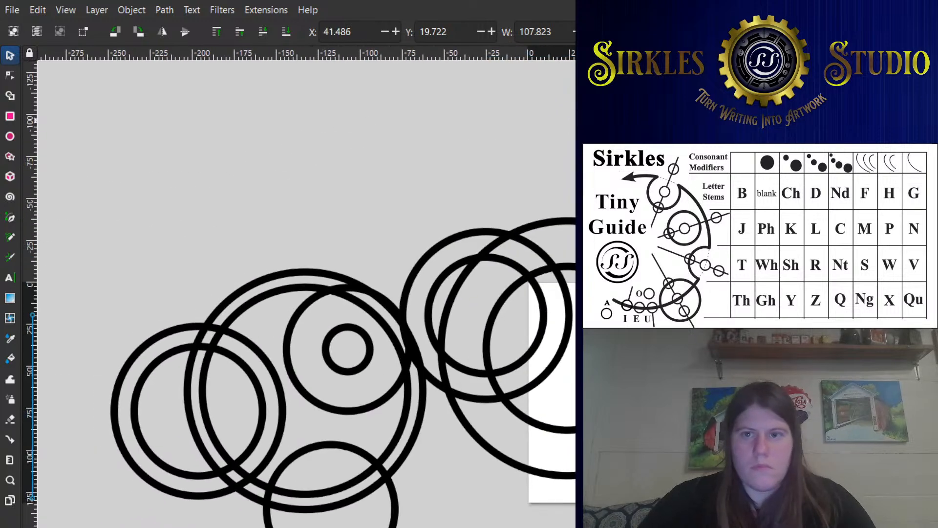
pyautogui.scroll(-3, 303, 153)
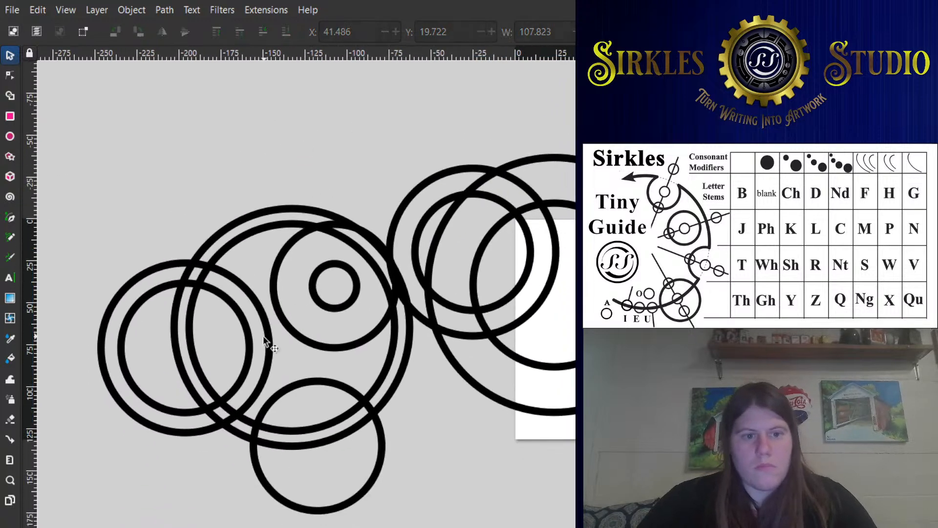
pyautogui.click(248, 317)
pyautogui.keyDown('shift'); pyautogui.click(250, 294); pyautogui.keyUp('shift')
pyautogui.moveTo(246, 328); pyautogui.dragTo(218, 300)
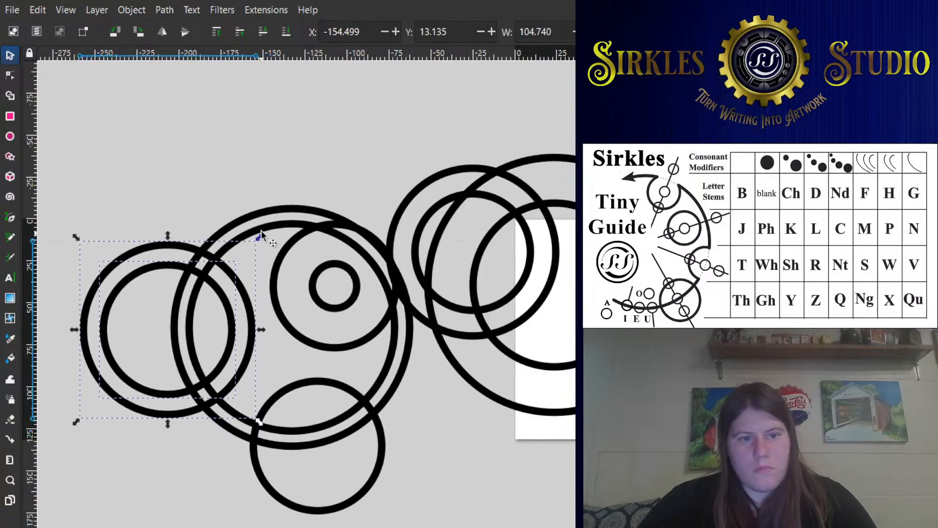
# - Thicken the stroke of the far-left pair's inner ring and scale the ring to about 80.5 mm wide
pyautogui.click(143, 259)
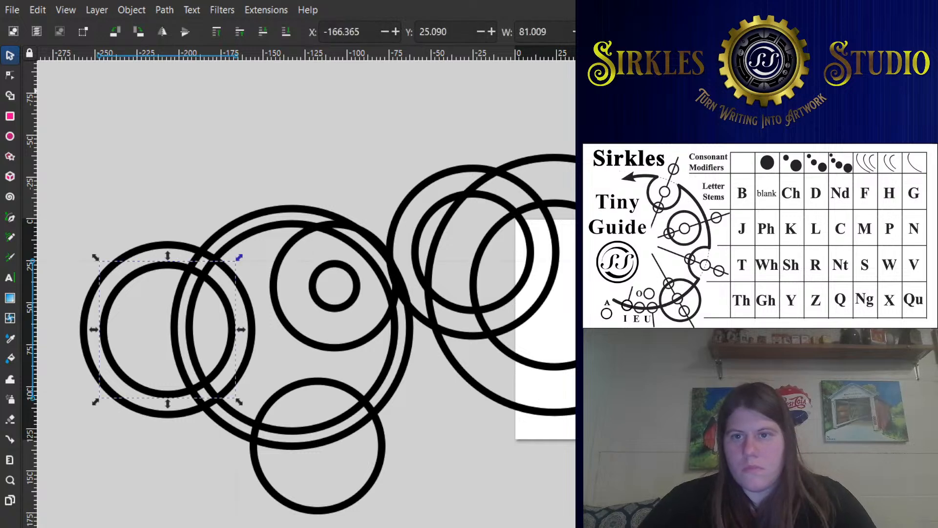
pyautogui.hscroll(6, 306, 284)
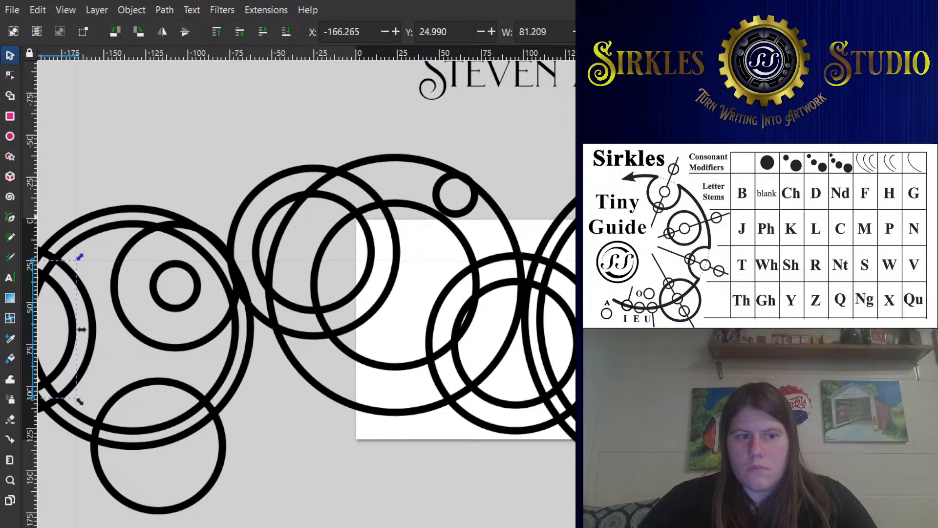
pyautogui.moveTo(82, 329); pyautogui.dragTo(84, 329)
pyautogui.click(184, 182)
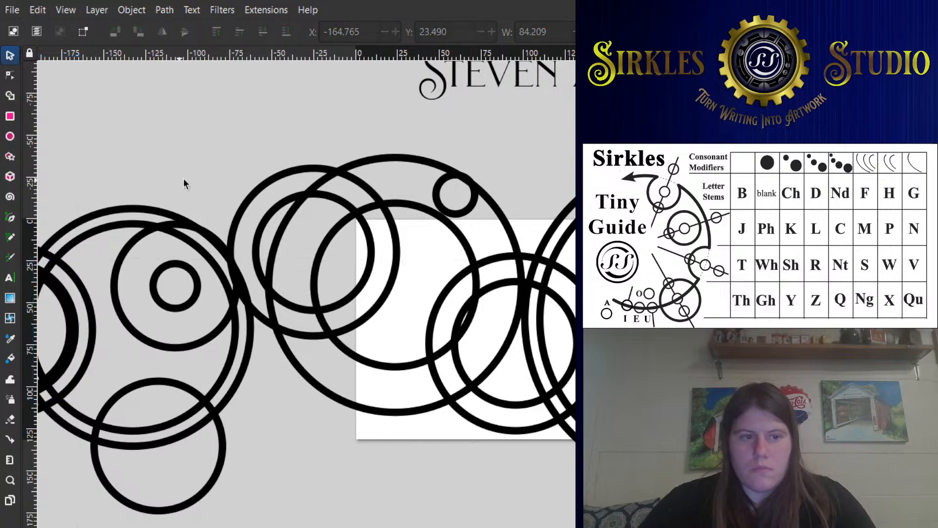
pyautogui.moveTo(184, 178); pyautogui.dragTo(380, 149)
pyautogui.click(265, 289)
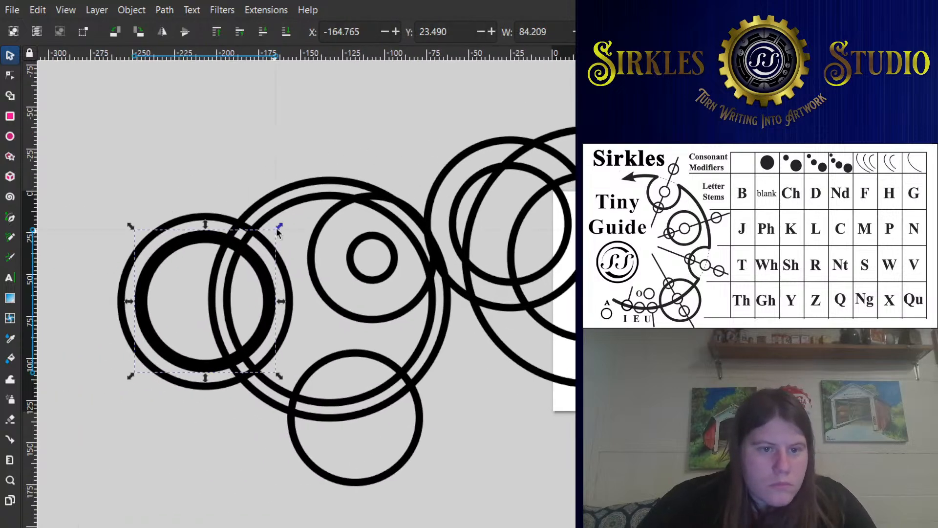
pyautogui.moveTo(280, 226); pyautogui.dragTo(250, 230)
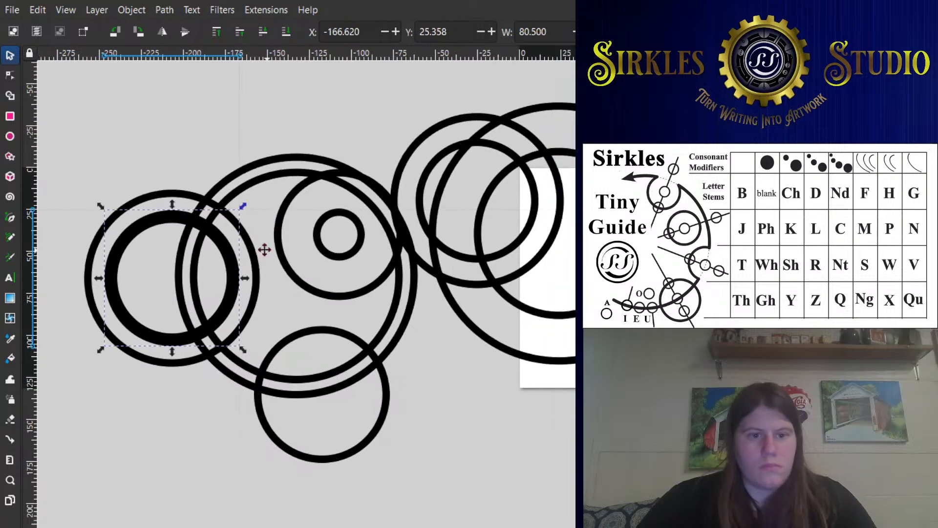
# - Shrink the circle at the bottom of the left cluster to about 74 mm wide and nudge it slightly up and right
pyautogui.click(327, 327)
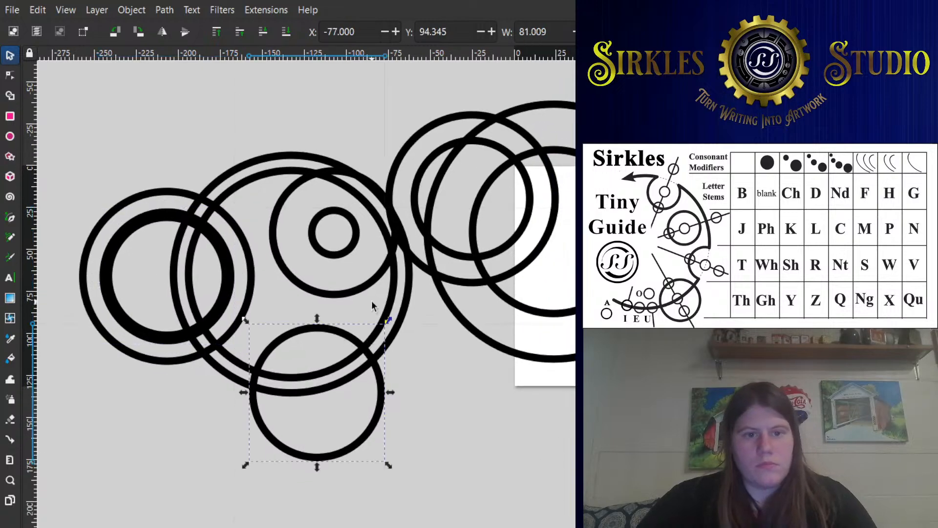
pyautogui.scroll(2, 362, 352)
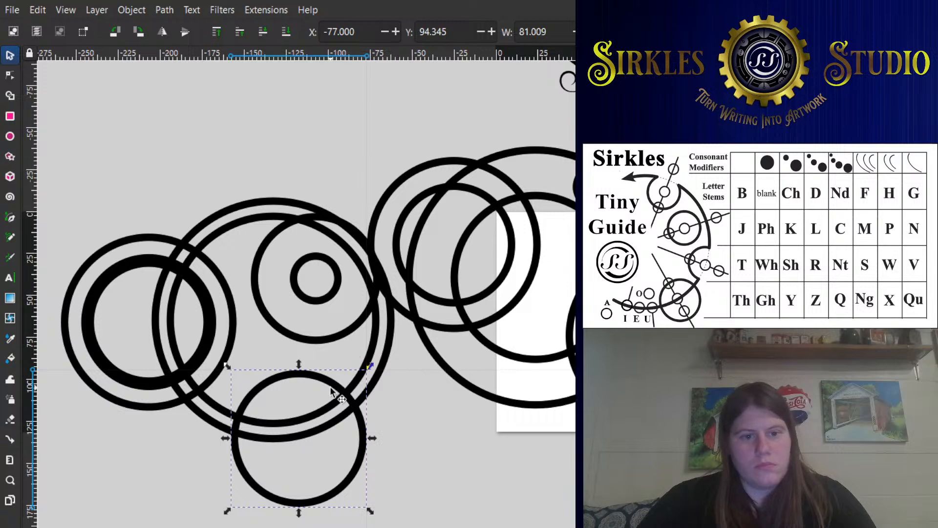
pyautogui.moveTo(372, 365); pyautogui.dragTo(365, 371)
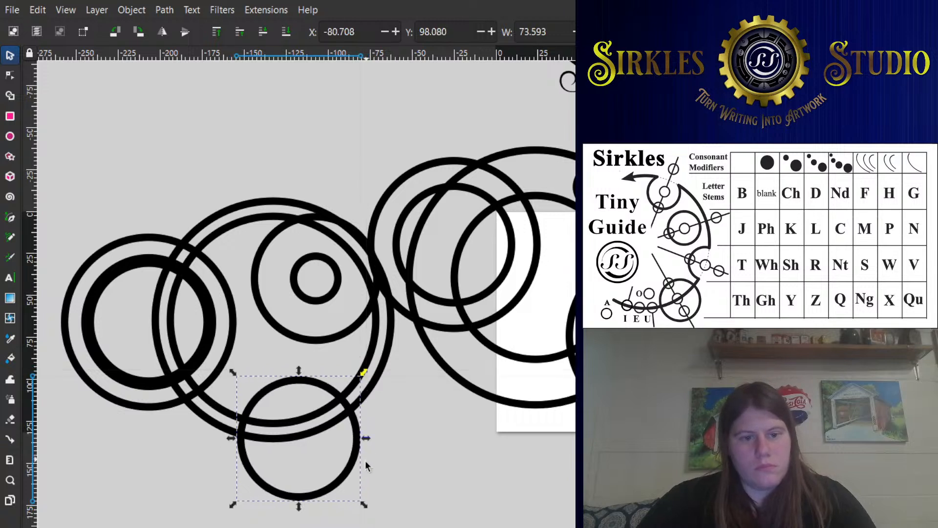
pyautogui.moveTo(350, 465); pyautogui.dragTo(353, 456)
# - Shrink the two small concentric circles in the large left circle's upper right together to about 67 mm wide
pyautogui.click(321, 341)
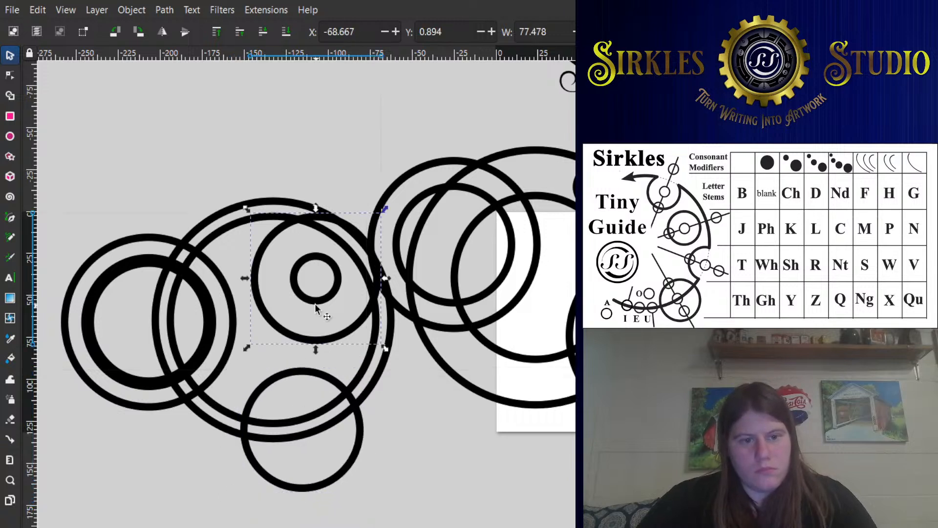
pyautogui.keyDown('shift'); pyautogui.click(320, 299); pyautogui.keyUp('shift')
pyautogui.moveTo(387, 209); pyautogui.dragTo(381, 216)
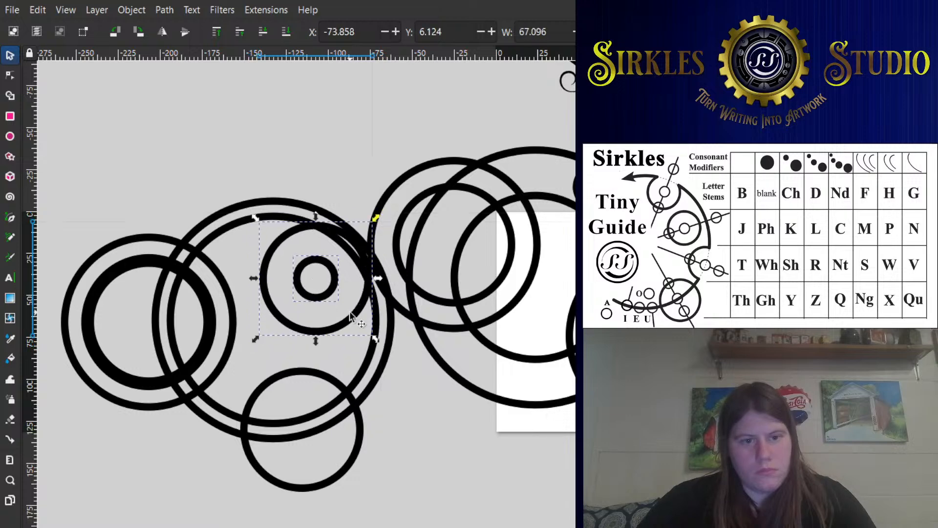
# - Unite the left cluster's large outer ring with the outer ring of the far-left pair into one outline
pyautogui.click(382, 373)
pyautogui.moveTo(311, 321); pyautogui.dragTo(232, 294)
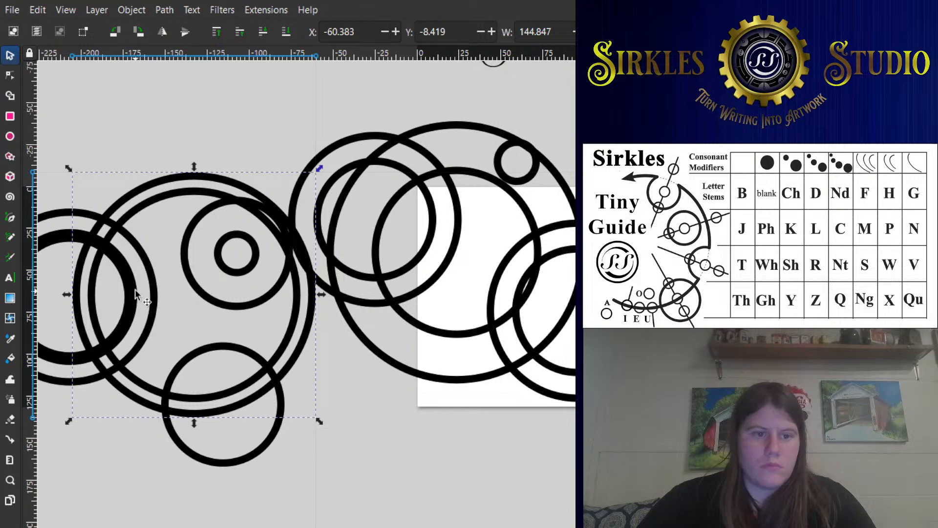
pyautogui.moveTo(135, 289); pyautogui.dragTo(176, 292)
pyautogui.click(191, 269)
pyautogui.keyDown('shift'); pyautogui.click(189, 193); pyautogui.keyUp('shift')
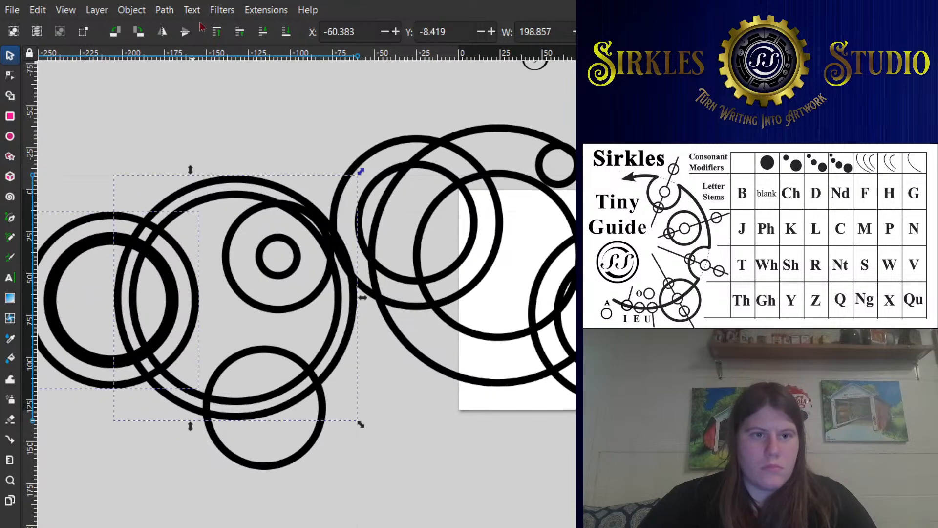
pyautogui.keyDown('shift'); pyautogui.click(340, 186); pyautogui.keyUp('shift')
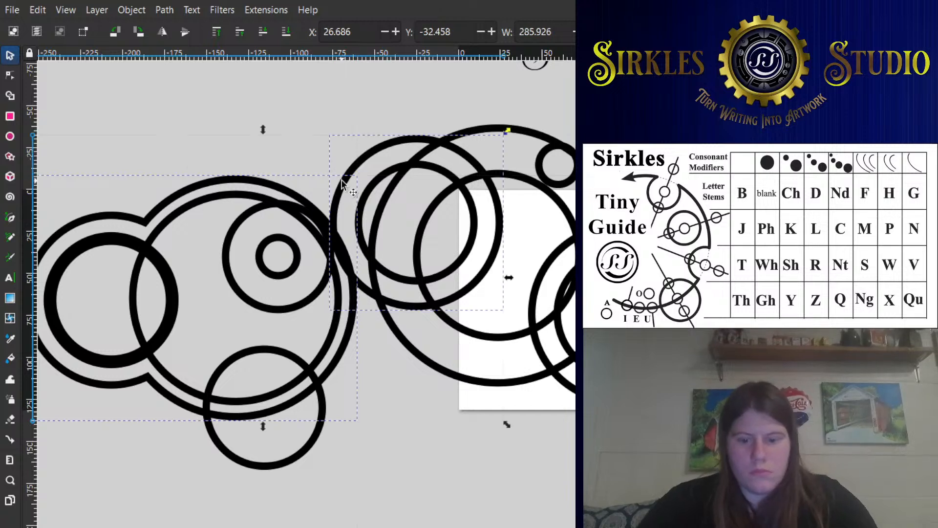
pyautogui.click(339, 126)
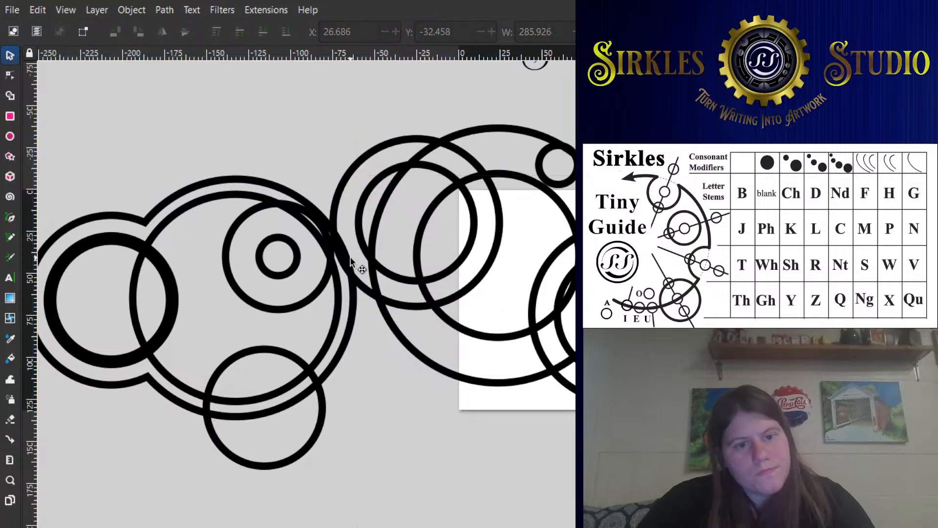
pyautogui.click(350, 255)
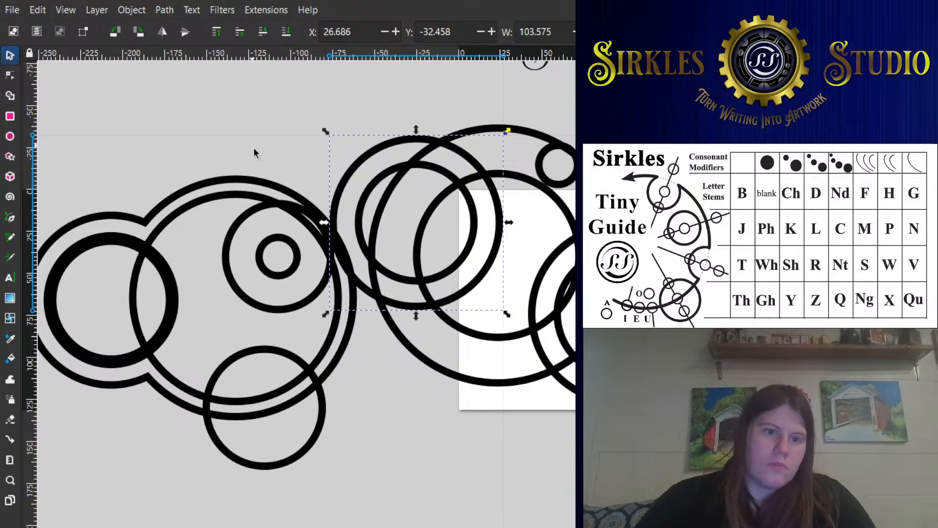
# - Try to subtract the 67 mm upper-right circle from the left cluster's large inner circle
pyautogui.click(230, 241)
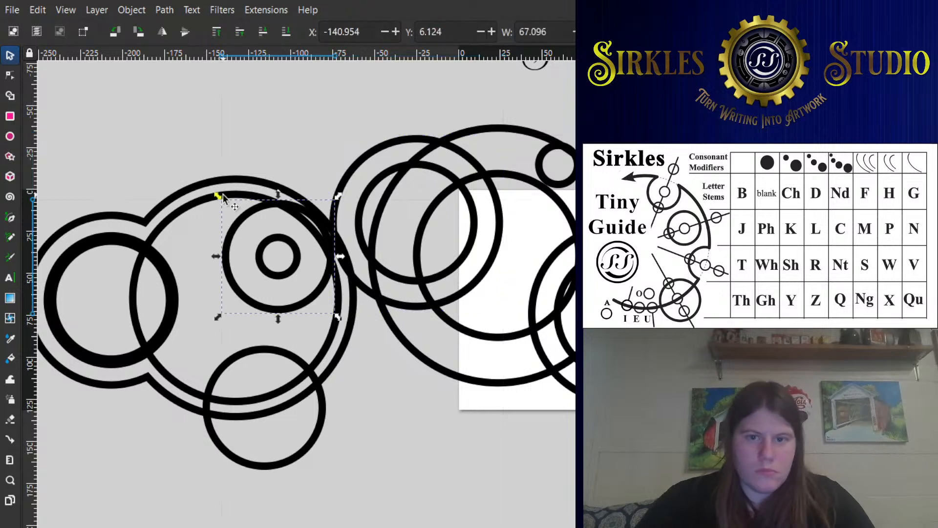
pyautogui.keyDown('shift'); pyautogui.click(220, 195); pyautogui.keyUp('shift')
pyautogui.hotkey('ctrl', '-')
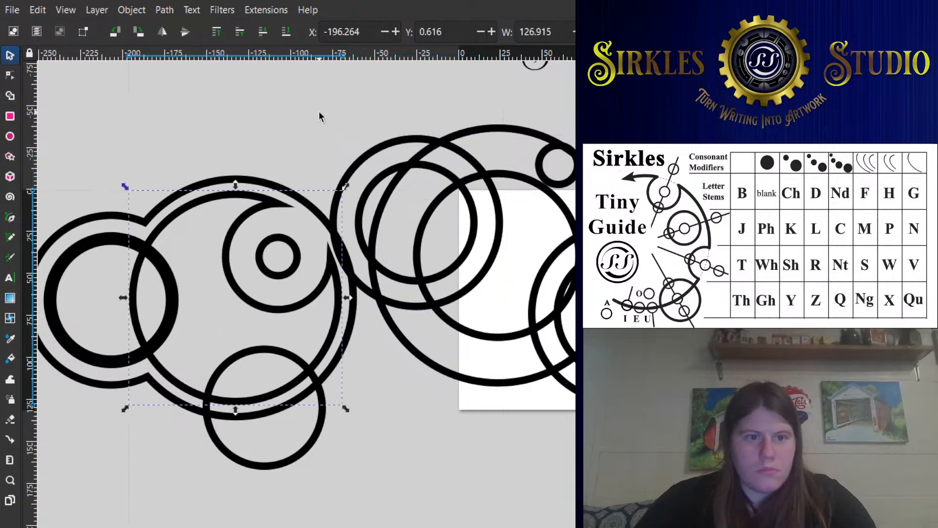
pyautogui.click(318, 111)
pyautogui.hotkey('ctrl', 'z')
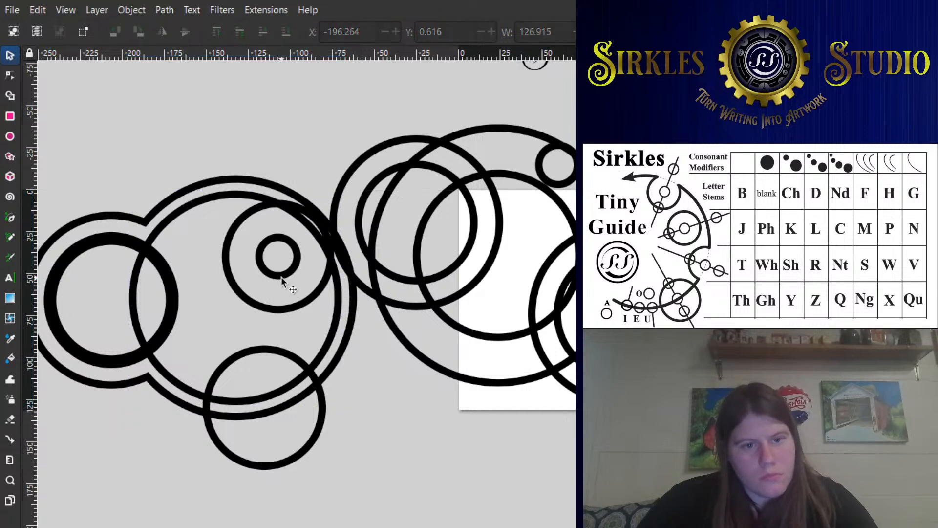
# - Nudge the outer ring of the pair adjoining the left cluster slightly to the right
pyautogui.click(303, 294)
pyautogui.click(344, 193)
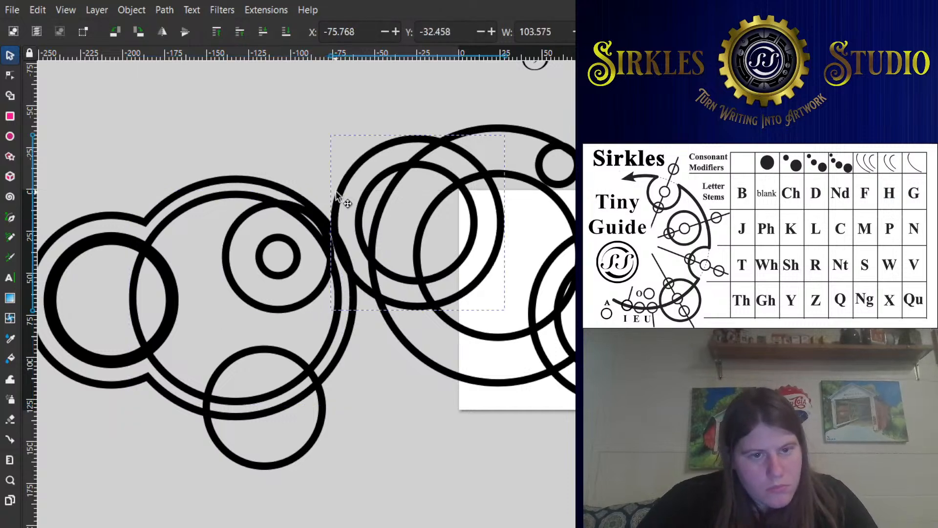
# - Enlarge the 67 mm upper-right circle slightly and subtract it from the left cluster's large inner circle
pyautogui.click(239, 226)
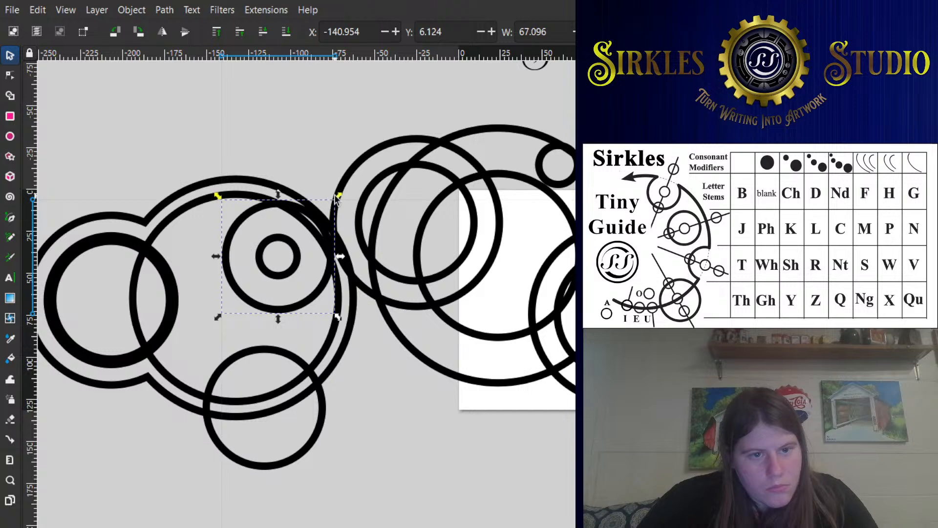
pyautogui.moveTo(338, 196); pyautogui.dragTo(343, 192)
pyautogui.keyDown('shift'); pyautogui.click(195, 206); pyautogui.keyUp('shift')
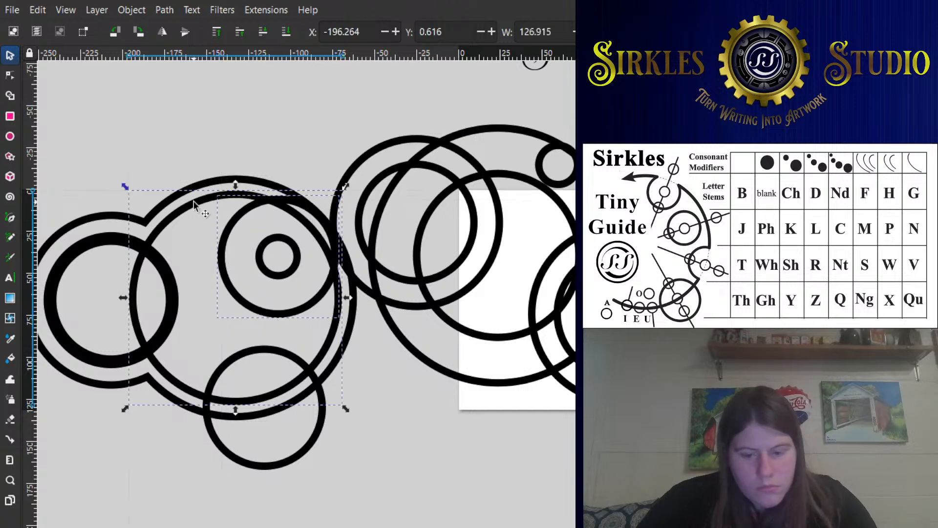
pyautogui.click(137, 306)
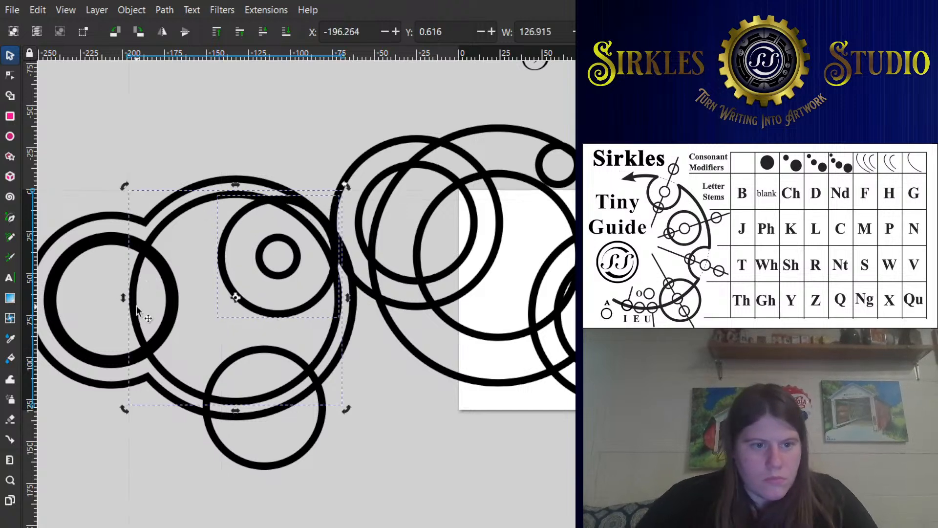
pyautogui.click(145, 306)
pyautogui.click(138, 317)
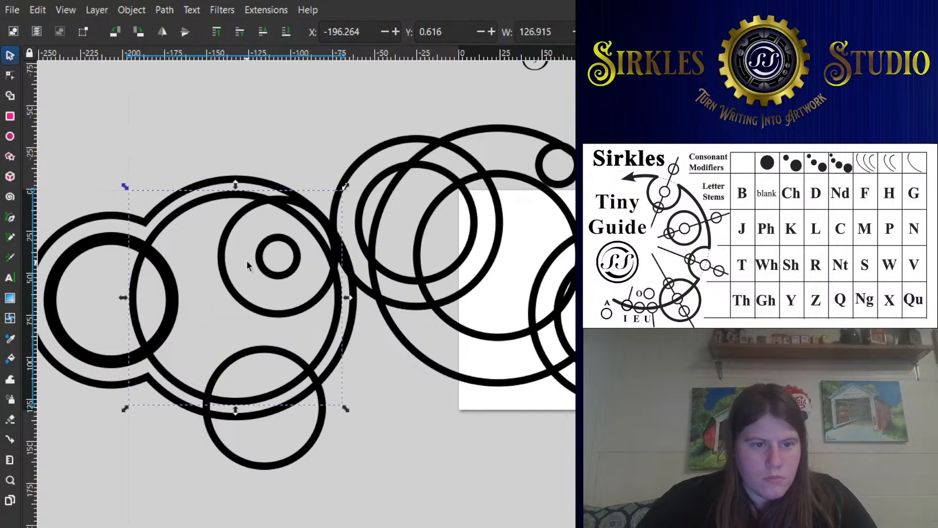
pyautogui.click(246, 299)
pyautogui.keyDown('shift'); pyautogui.click(207, 203); pyautogui.keyUp('shift')
pyautogui.hotkey('ctrl', '-')
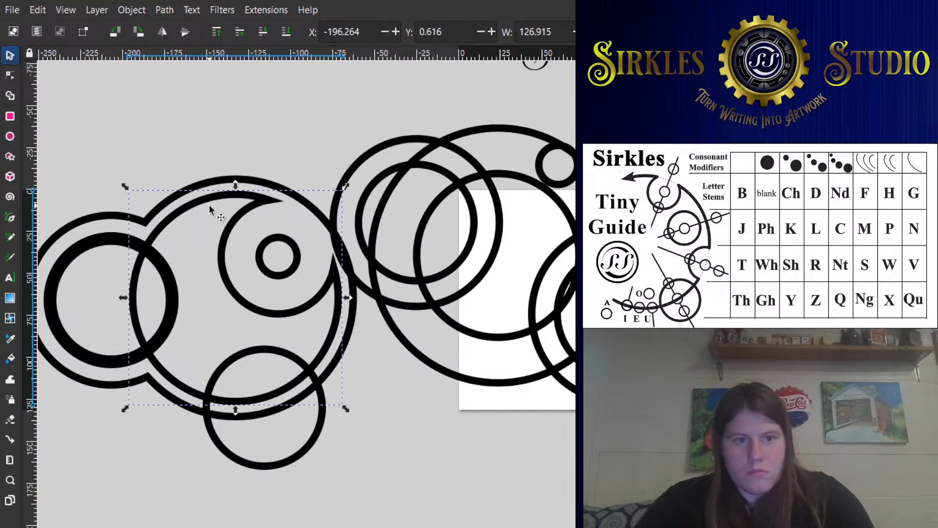
# - Subtract the circle overlapping the left cluster's bottom edge from the large inner circle
pyautogui.click(239, 110)
pyautogui.click(287, 247)
pyautogui.click(287, 247)
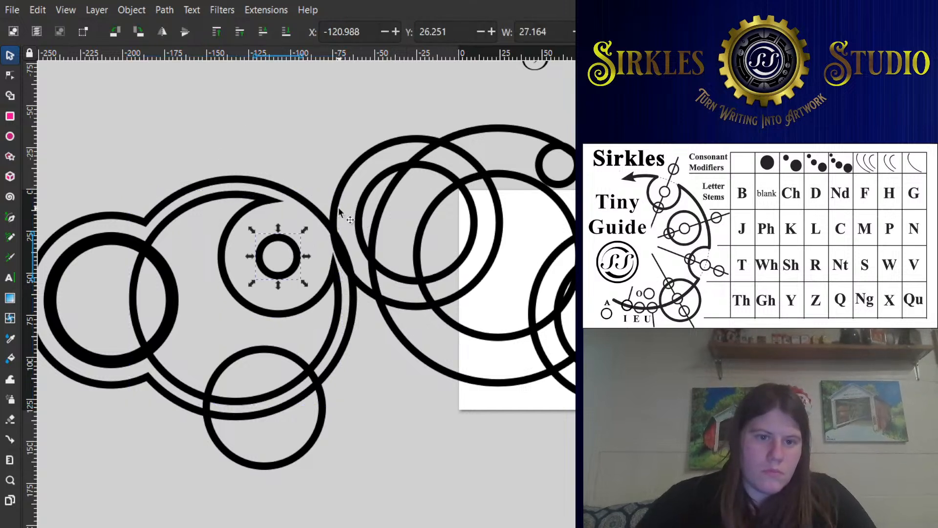
pyautogui.click(332, 220)
pyautogui.click(254, 356)
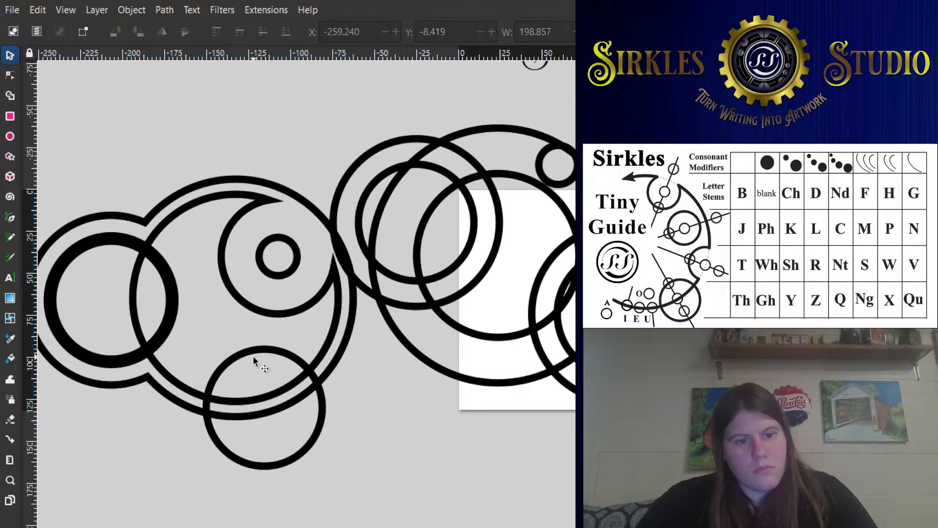
pyautogui.click(253, 352)
pyautogui.keyDown('shift'); pyautogui.click(274, 395); pyautogui.keyUp('shift')
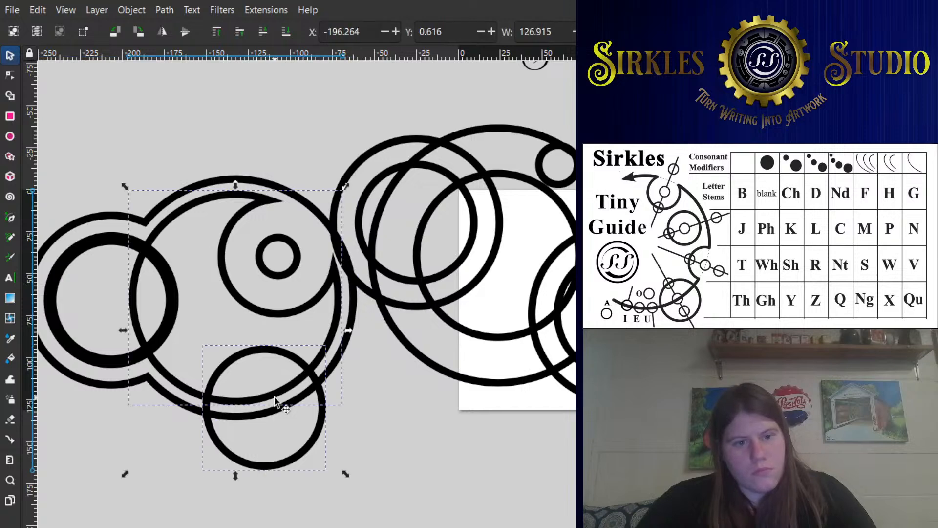
pyautogui.hotkey('ctrl', '-')
pyautogui.click(369, 371)
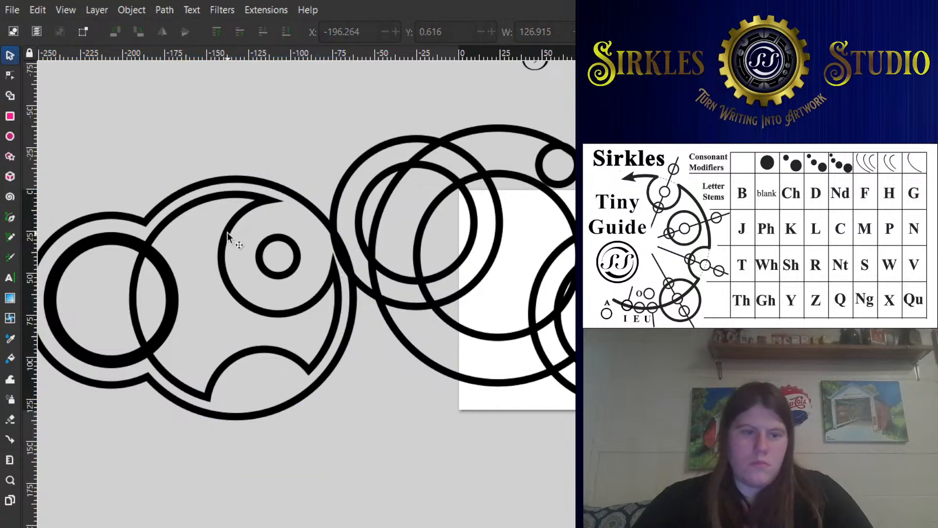
# - Draw a straight line about 115 mm long from inside the upper-right small ring into the thick far-left circle
pyautogui.moveTo(177, 242); pyautogui.dragTo(280, 219)
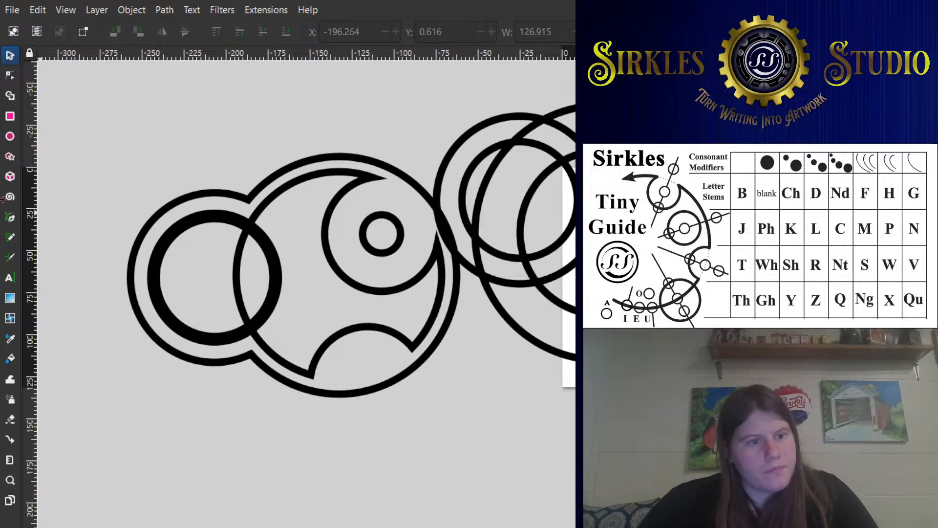
pyautogui.click(10, 220)
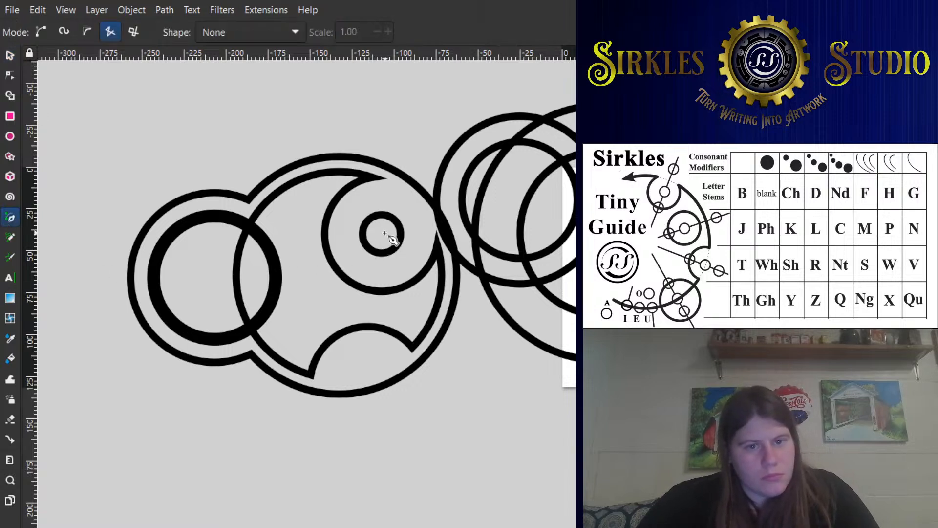
pyautogui.click(383, 232)
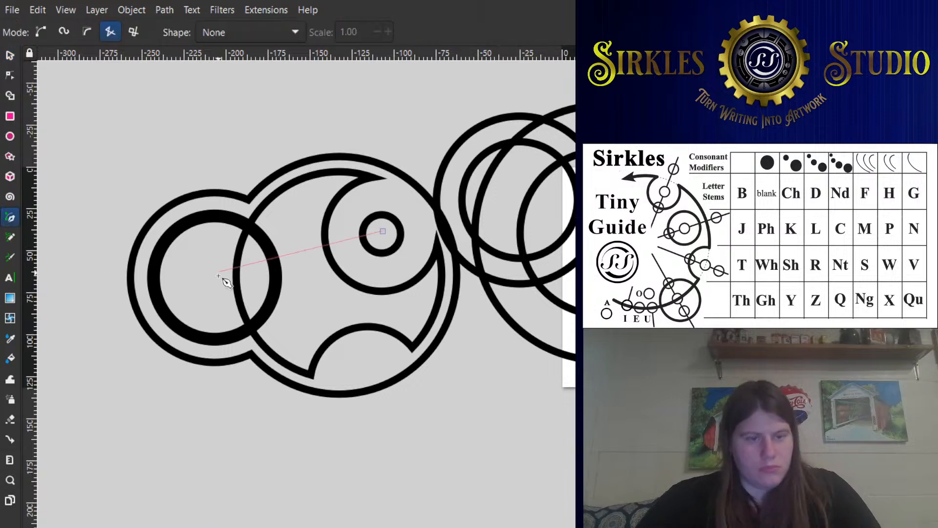
pyautogui.doubleClick(196, 286)
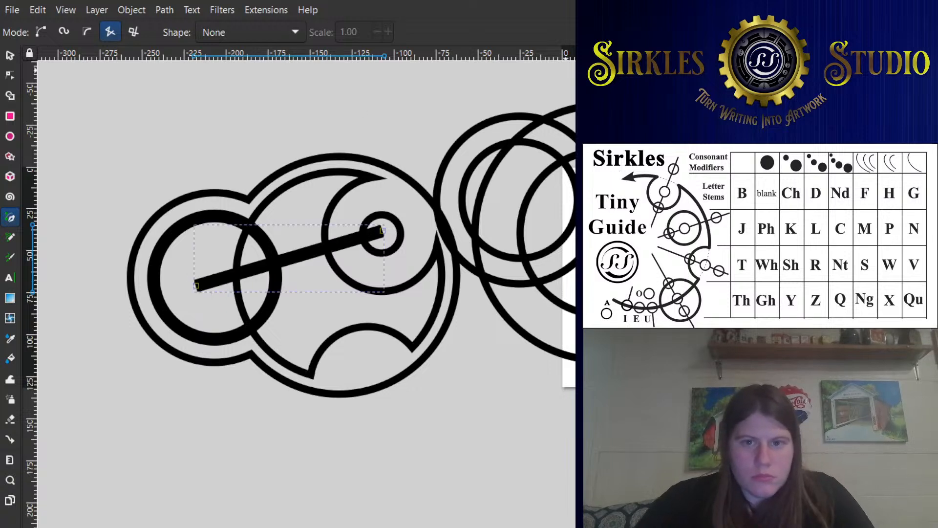
# - Thin the new connecting line's stroke and give it round end caps
pyautogui.press('Down')
pyautogui.press('Down')
pyautogui.press('Down')
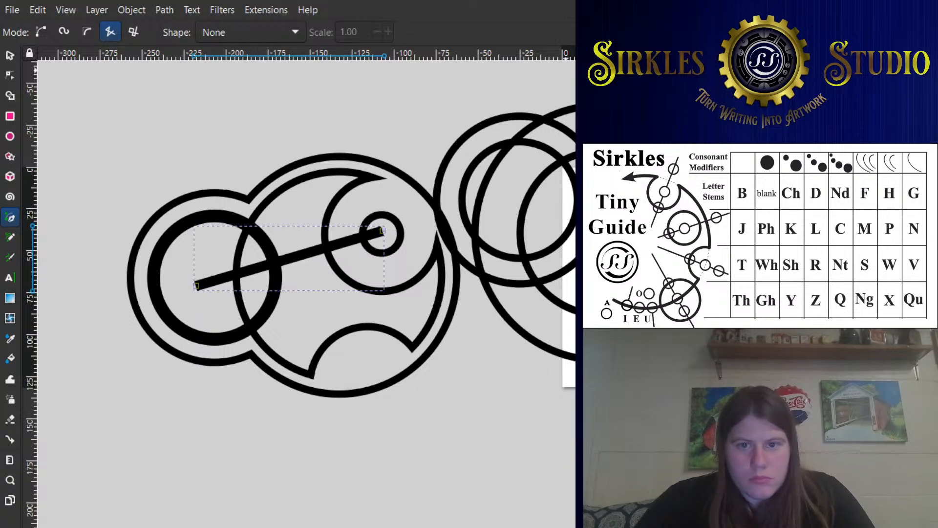
pyautogui.click(670, 188)
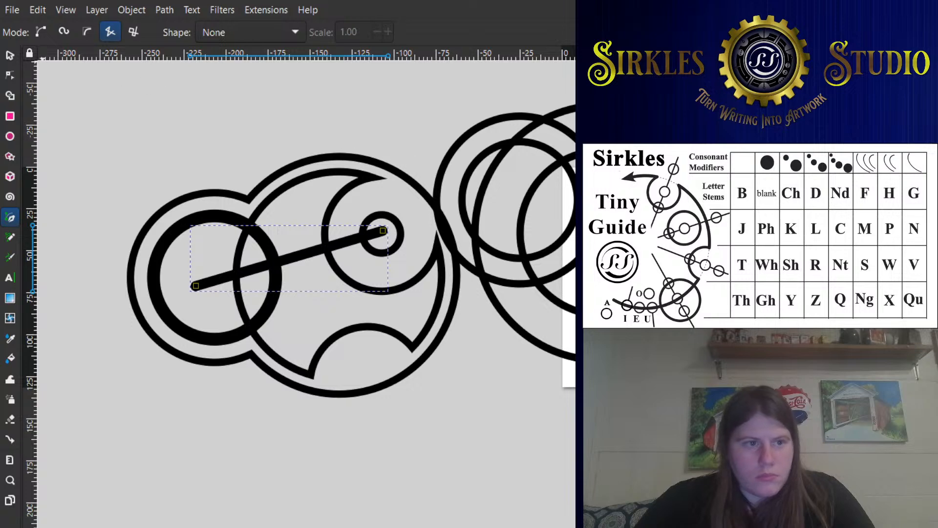
# - Move the connecting line's right end node down to the centre of the small ring
pyautogui.press('s')
pyautogui.press('n')
pyautogui.scroll(1, 398, 238)
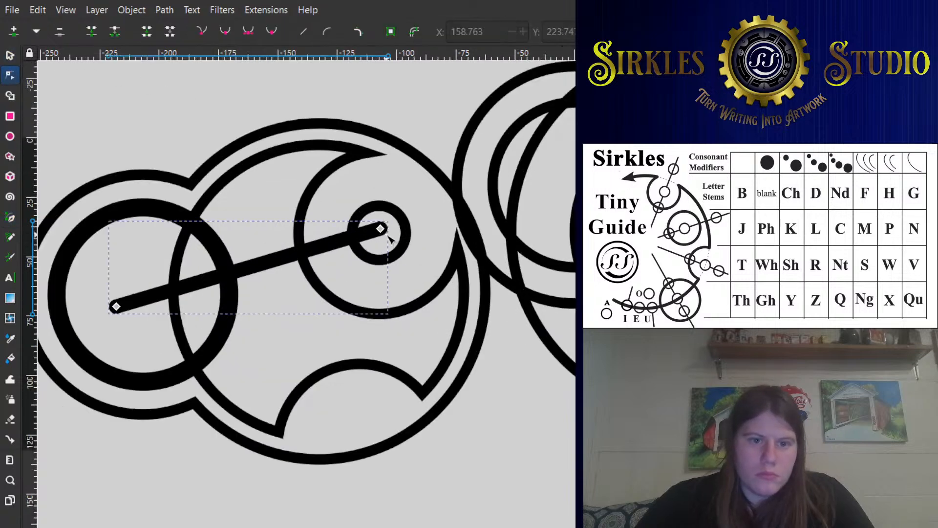
pyautogui.moveTo(377, 226)
pyautogui.mouseDown()
pyautogui.moveTo(372, 236)
pyautogui.moveTo(381, 234)
pyautogui.mouseUp()
pyautogui.hotkey('ctrl', 'z')
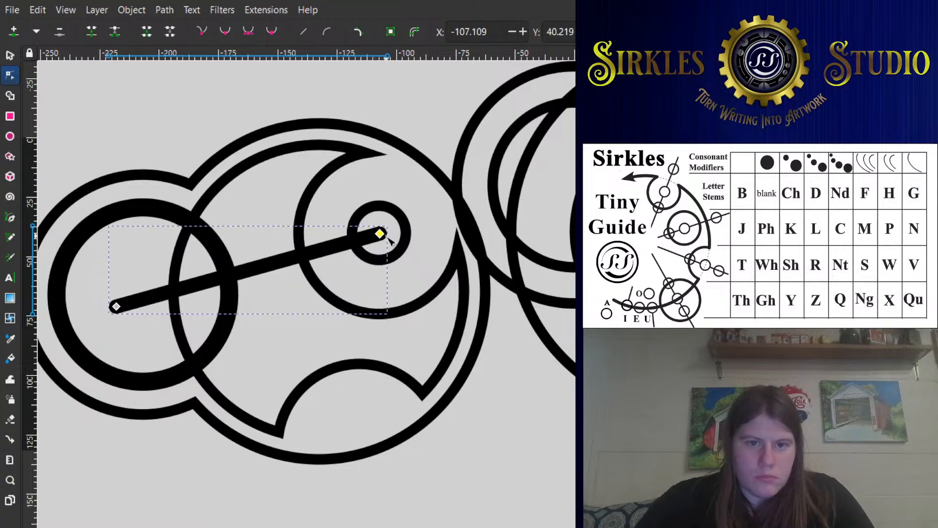
pyautogui.click(406, 250)
pyautogui.click(10, 56)
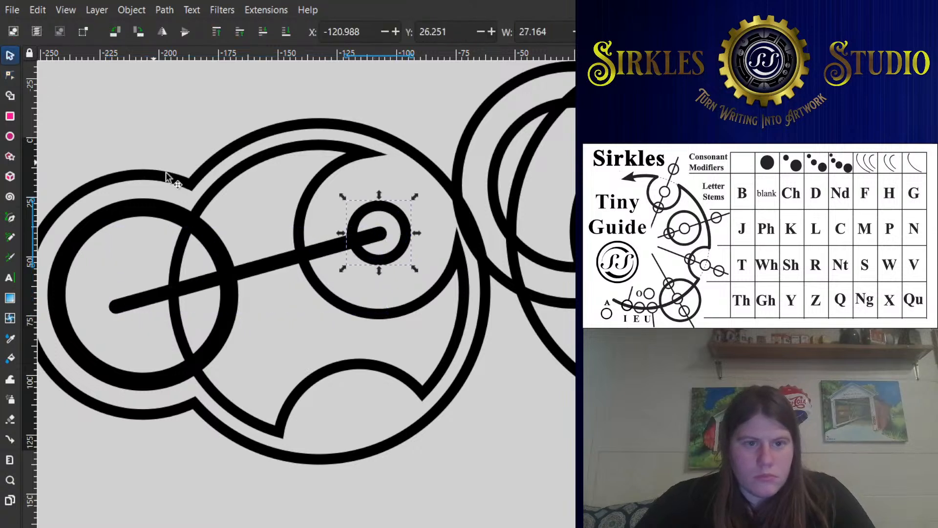
# - Reduce the connecting line's stroke width further to match the surrounding circle outlines
pyautogui.click(328, 245)
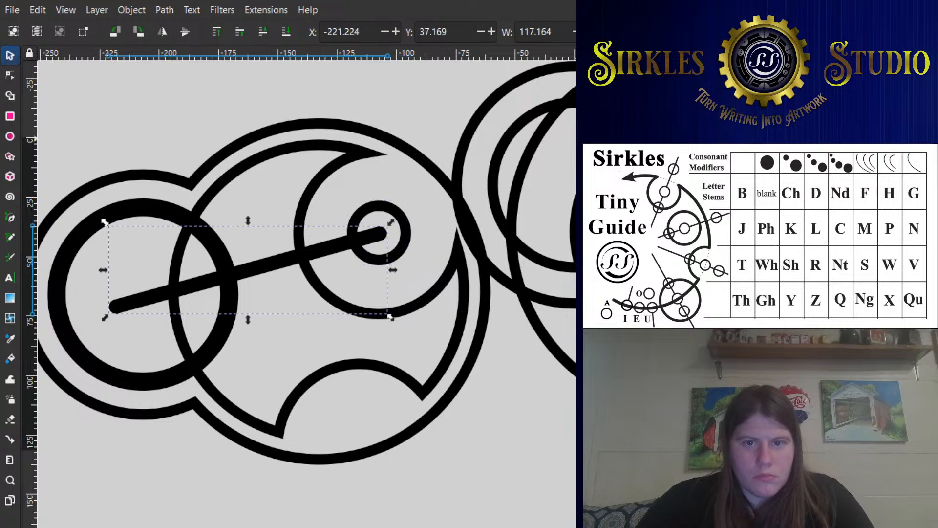
pyautogui.press('Down')
pyautogui.press('Down')
pyautogui.press('Down')
pyautogui.press('Down')
pyautogui.press('Down')
pyautogui.press('Down')
pyautogui.press('Down')
pyautogui.press('Down')
pyautogui.press('Down')
pyautogui.press('Down')
pyautogui.press('Down')
pyautogui.press('Down')
pyautogui.press('Down')
pyautogui.press('Down')
pyautogui.press('Down')
pyautogui.press('Down')
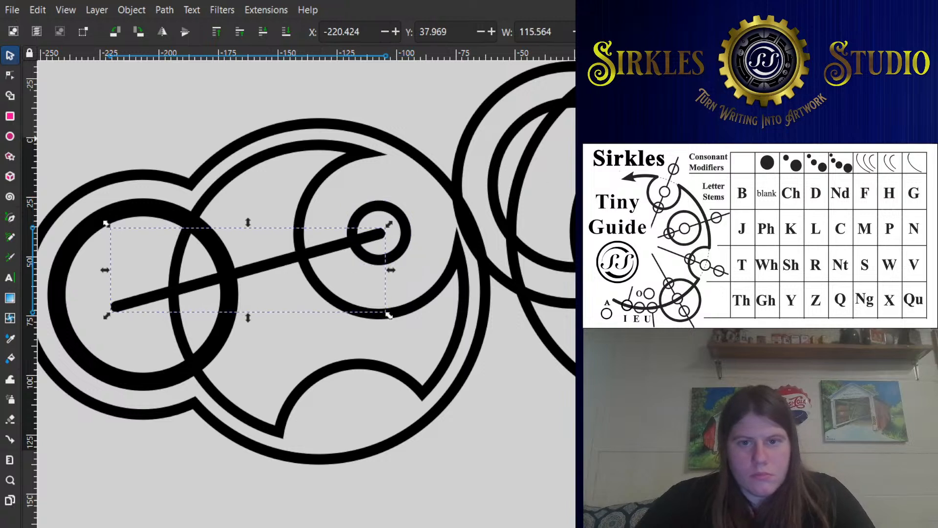
pyautogui.press('Down')
pyautogui.press('Down')
pyautogui.press('Down')
pyautogui.press('Down')
pyautogui.press('Up')
pyautogui.press('Up')
pyautogui.press('Up')
pyautogui.press('Up')
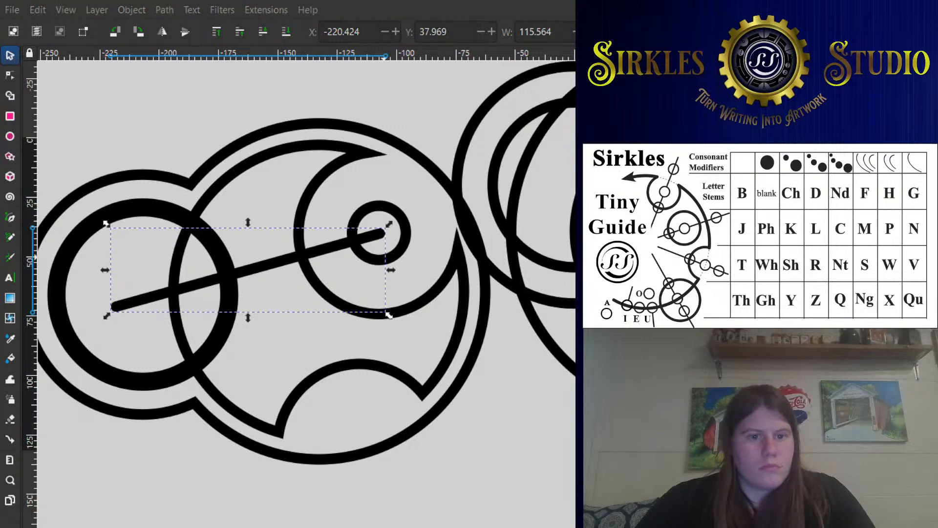
# - Shift the connecting line slightly left and down, and add a copy with its outer end at about X -154, Y 91
pyautogui.moveTo(330, 247); pyautogui.dragTo(325, 248)
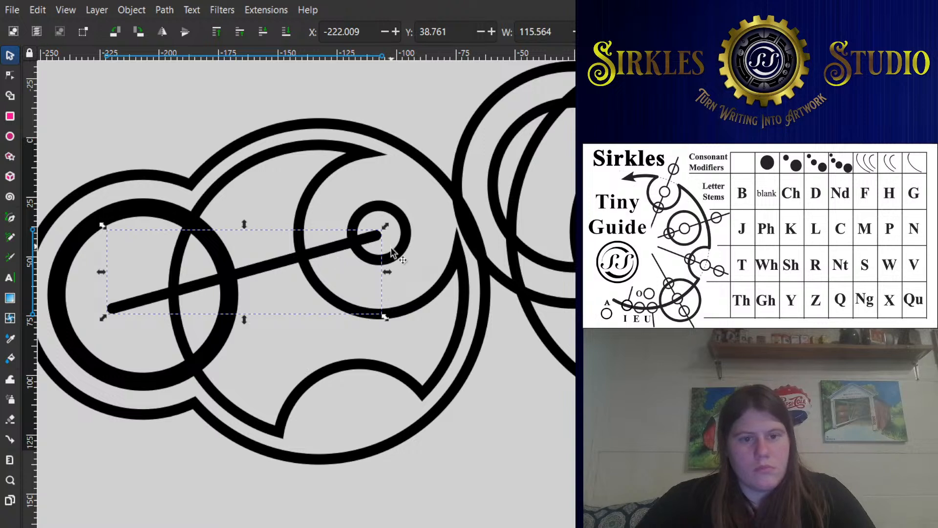
pyautogui.doubleClick(260, 270)
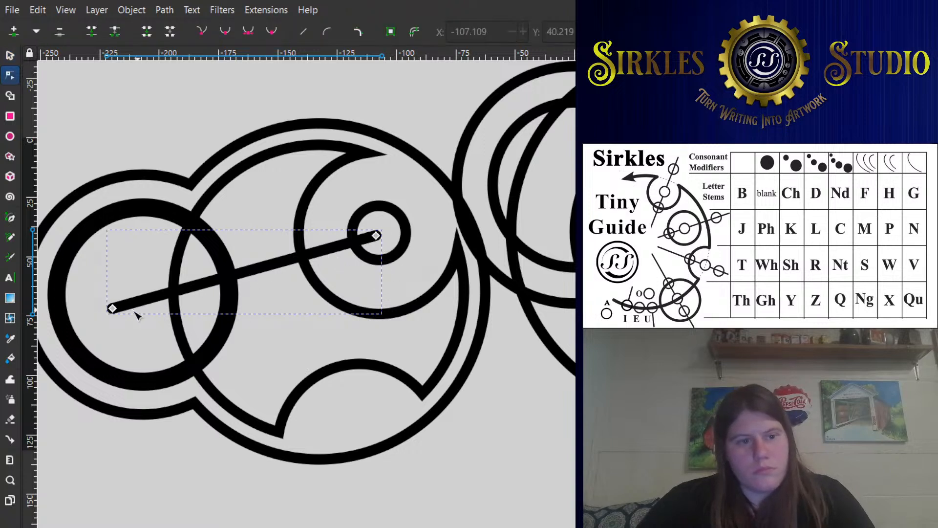
pyautogui.moveTo(113, 308); pyautogui.dragTo(269, 356)
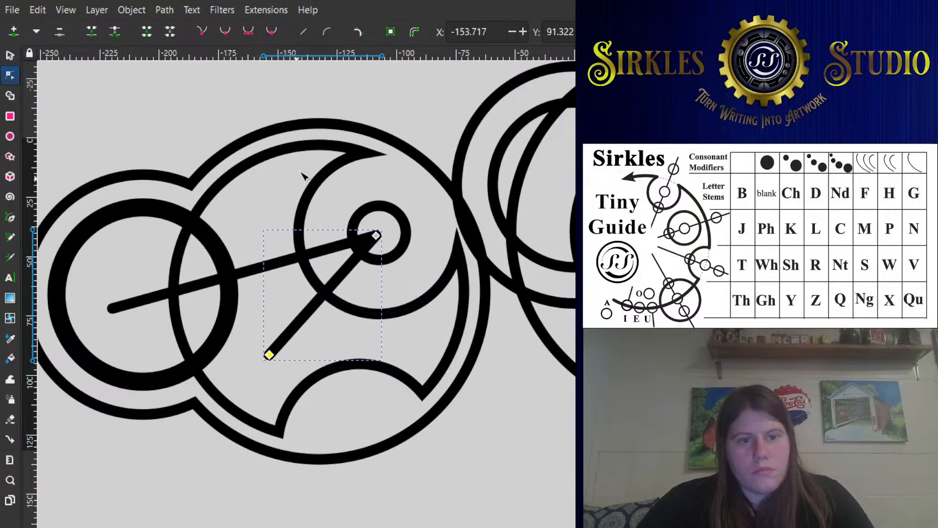
# - Cut the long connecting line at the notched large inner outline and delete the piece inside the upper-right notch
pyautogui.click(416, 232)
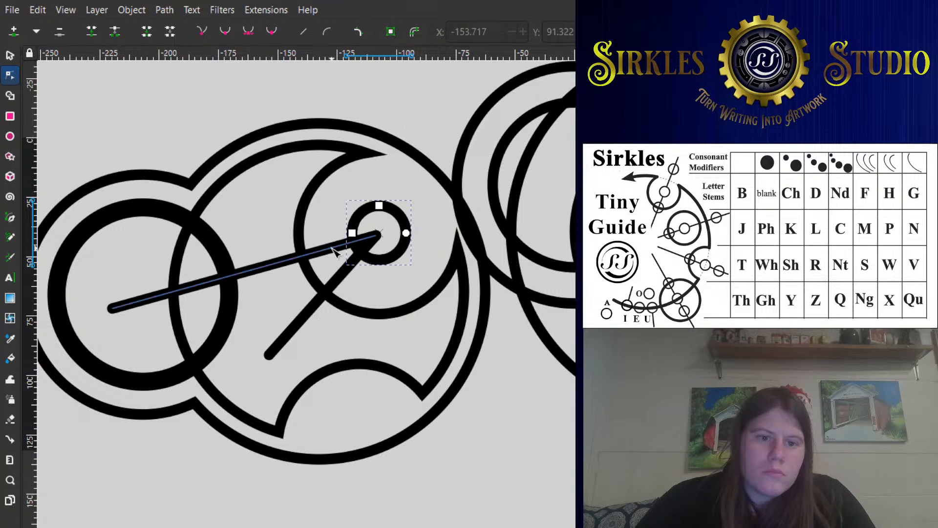
pyautogui.click(320, 213)
pyautogui.click(315, 204)
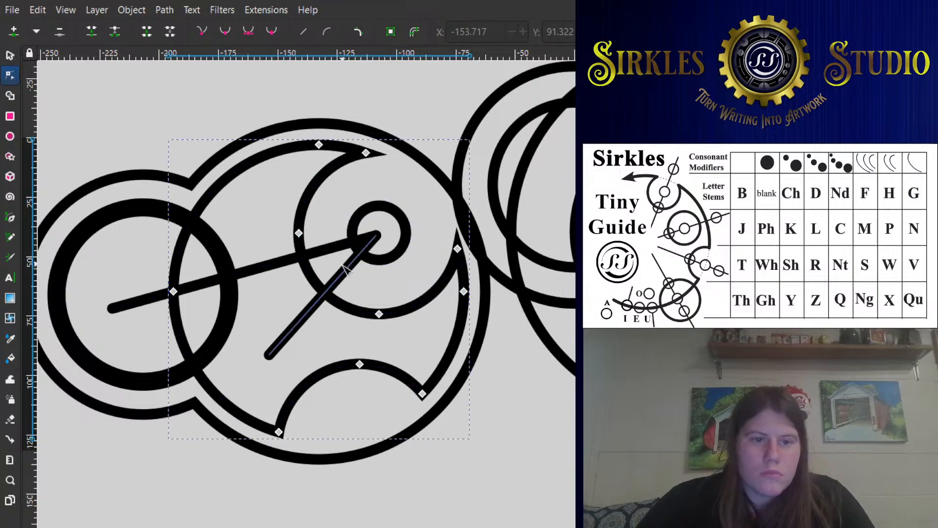
pyautogui.keyDown('shift'); pyautogui.click(326, 246); pyautogui.keyUp('shift')
pyautogui.hotkey('ctrl', 'alt', '/')
pyautogui.click(341, 225)
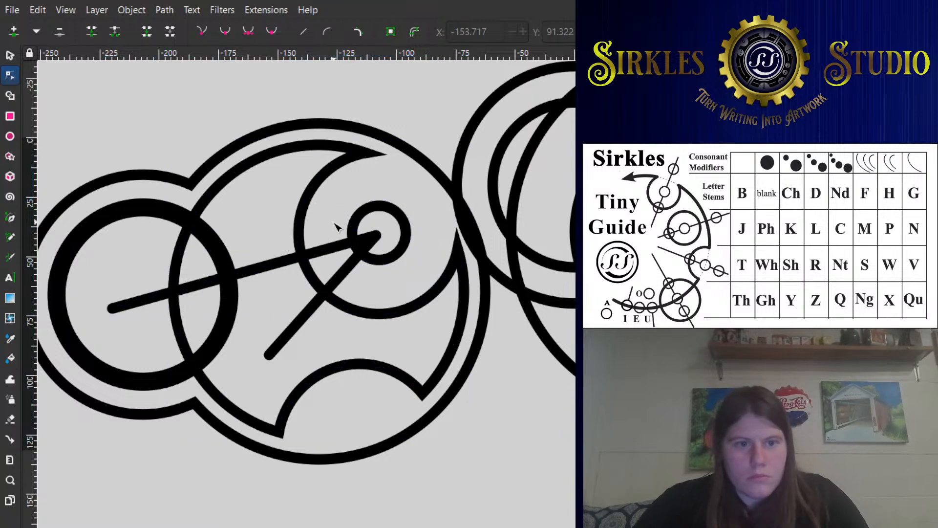
pyautogui.click(341, 246)
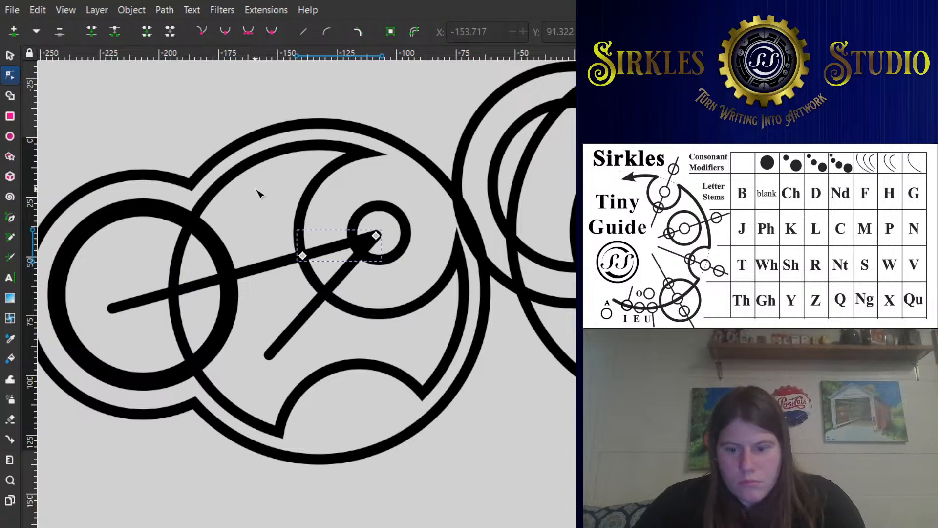
pyautogui.press('Delete')
# - Cut the shorter diagonal line at the notched inner outline and delete the piece reaching the small ring
pyautogui.click(10, 56)
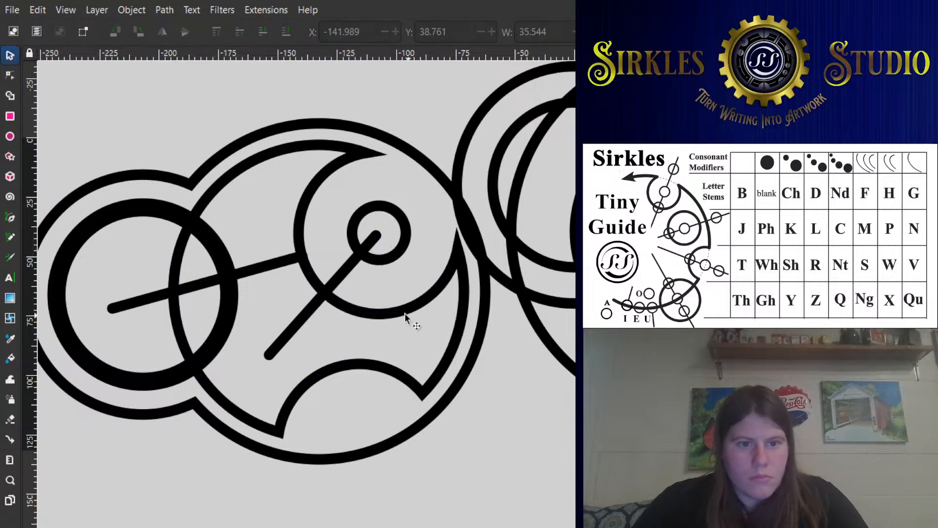
pyautogui.click(403, 309)
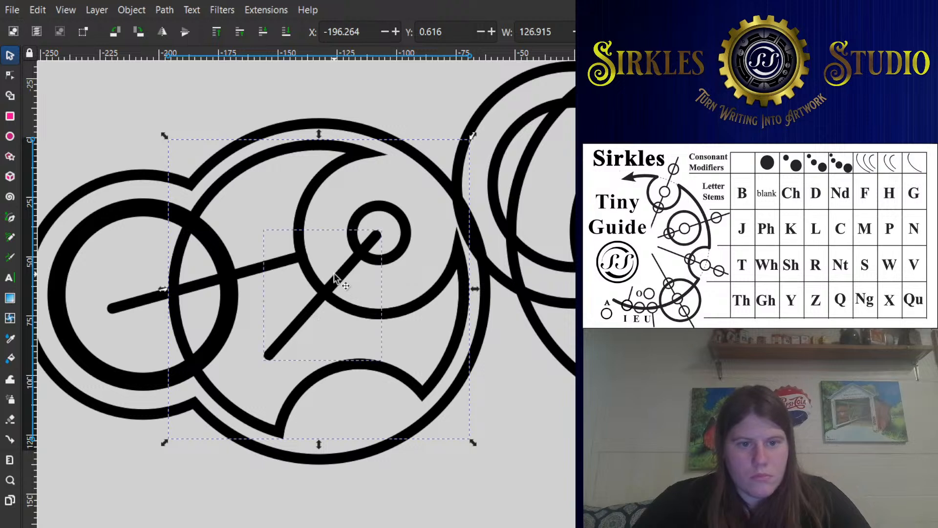
pyautogui.hotkey('ctrl', 'alt', '/')
pyautogui.press('Escape')
pyautogui.click(349, 263)
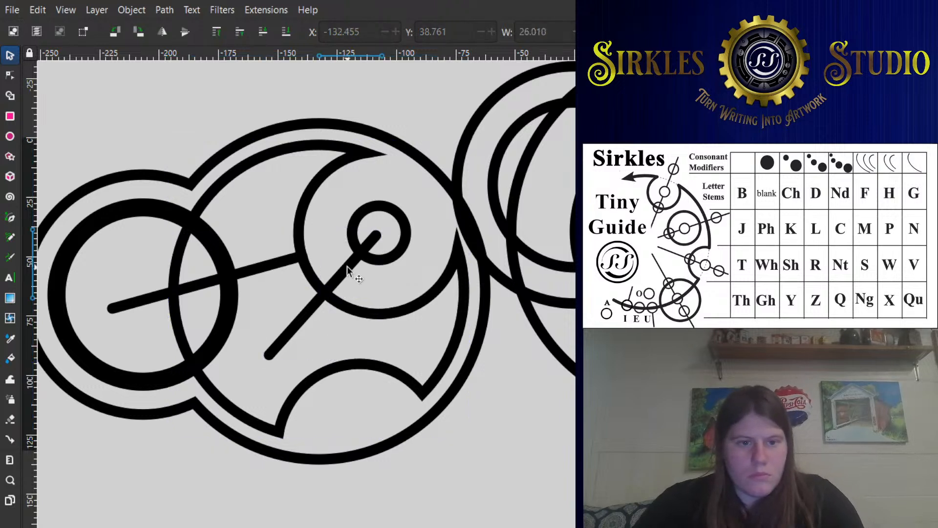
pyautogui.press('Delete')
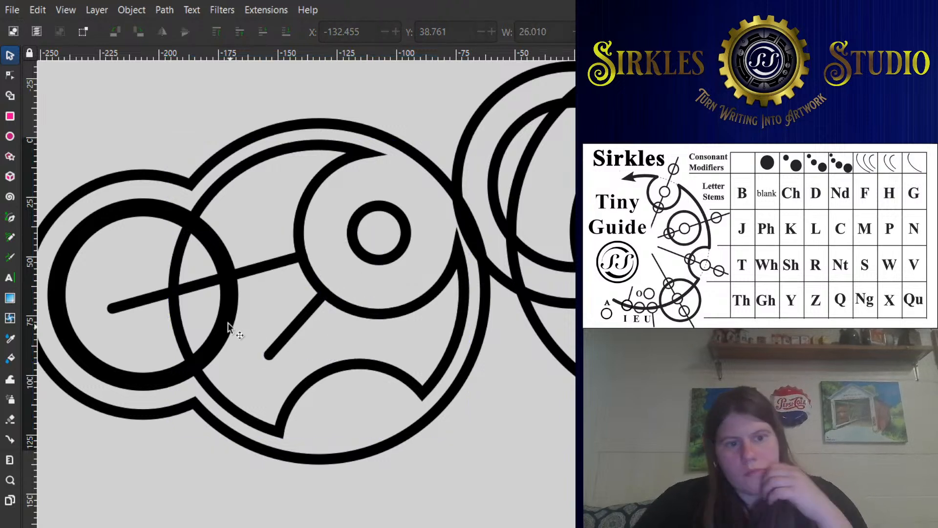
# - Duplicate the small ring into the upper part of the thick far-left circle and make the copy a solid black dot without an outline
pyautogui.click(404, 210)
pyautogui.click(403, 210)
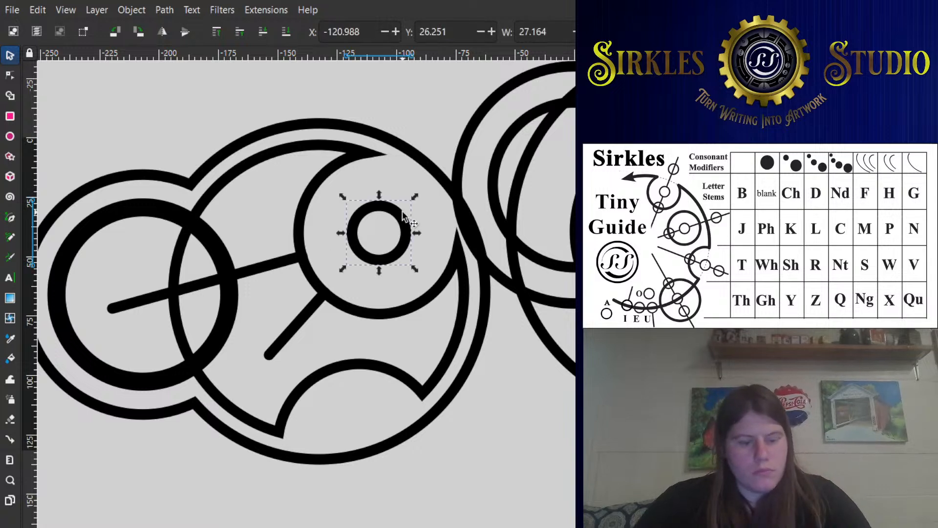
pyautogui.hotkey('ctrl', 'd')
pyautogui.moveTo(403, 210); pyautogui.dragTo(153, 238)
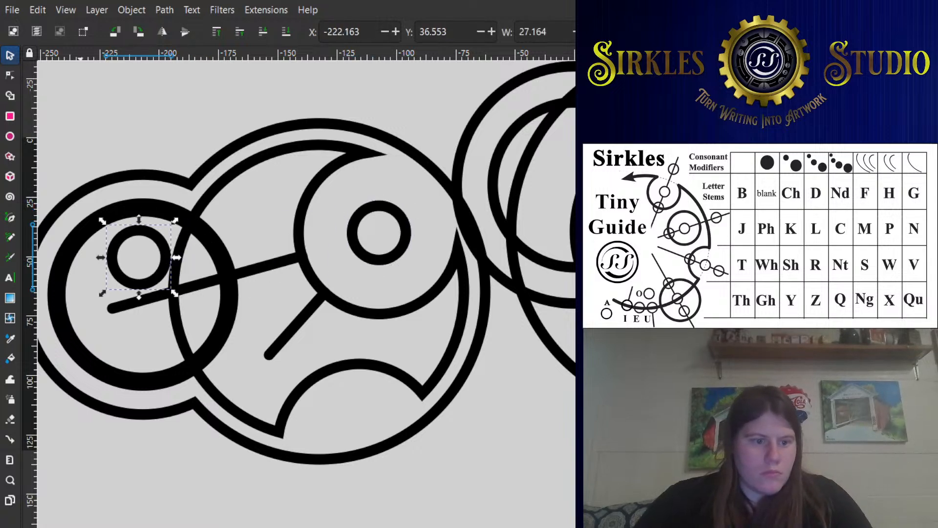
pyautogui.click(79, 527)
pyautogui.keyDown('shift'); pyautogui.click(66, 527); pyautogui.keyUp('shift')
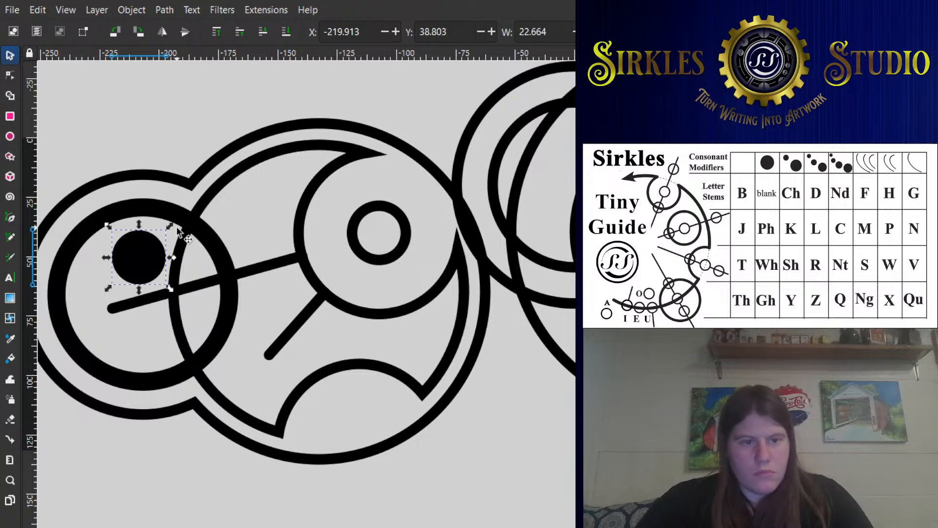
# - Shrink the solid dot in the thick far-left circle and place a same-size copy near the outer end of the long line
pyautogui.moveTo(171, 225); pyautogui.dragTo(125, 331)
pyautogui.hotkey('ctrl', 'd')
# - Shorten the long line's outer end inside the far-left circle by adding a node just before it and deleting the end node
pyautogui.doubleClick(143, 309)
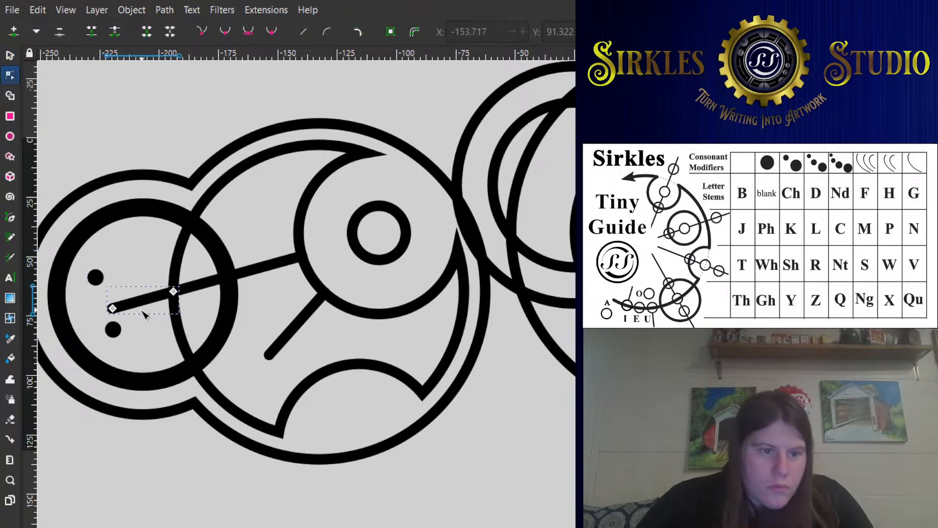
pyautogui.doubleClick(129, 304)
pyautogui.click(112, 308)
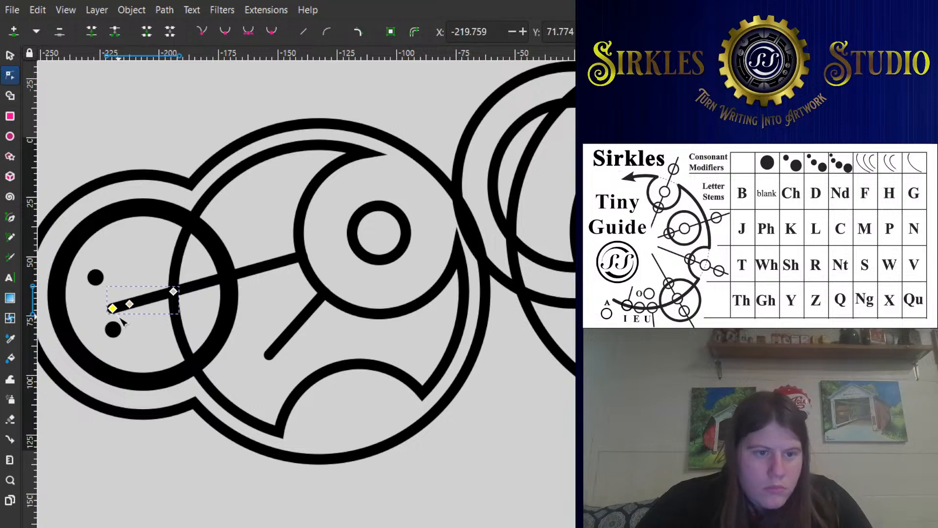
pyautogui.press('Delete')
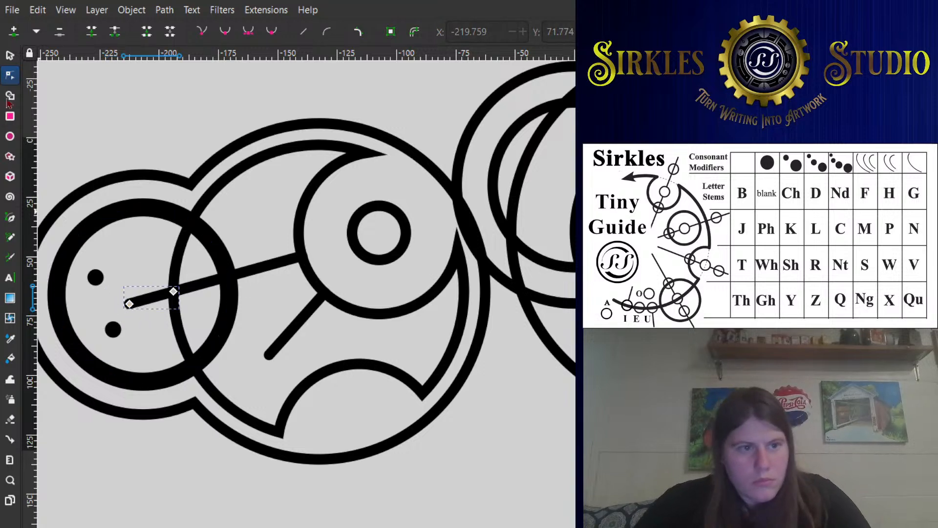
# - Enlarge one of the two solid dots to about 17.2 wide and position it at about X -224.5, Y 43.8
pyautogui.click(10, 54)
pyautogui.moveTo(98, 280); pyautogui.dragTo(153, 214)
pyautogui.moveTo(130, 261); pyautogui.dragTo(125, 263)
pyautogui.click(250, 239)
pyautogui.scroll(-1, 263, 260)
pyautogui.moveTo(249, 261); pyautogui.dragTo(200, 266)
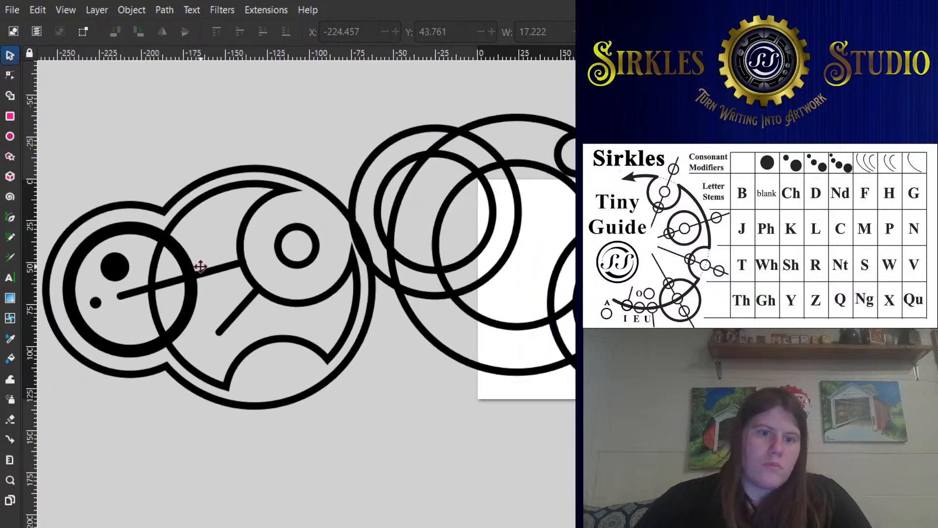
pyautogui.click(368, 168)
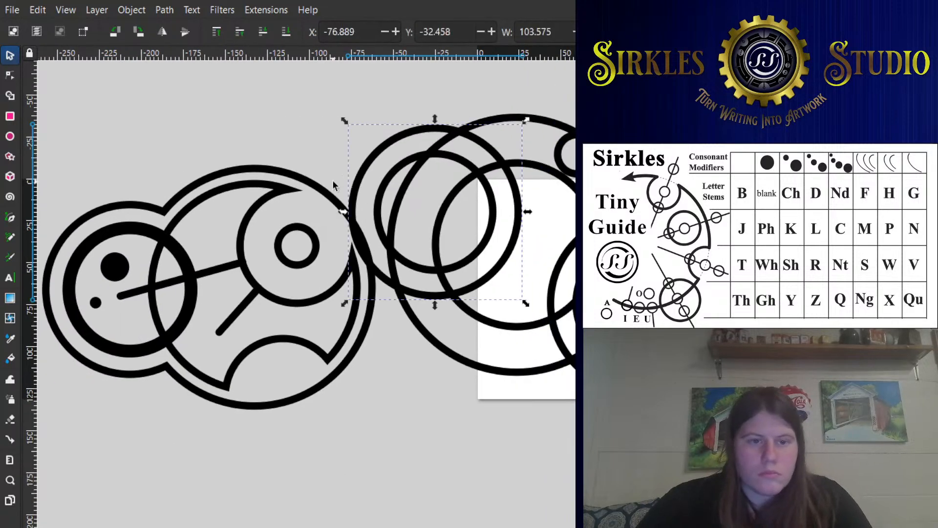
pyautogui.click(335, 192)
pyautogui.keyDown('shift'); pyautogui.click(360, 170); pyautogui.keyUp('shift')
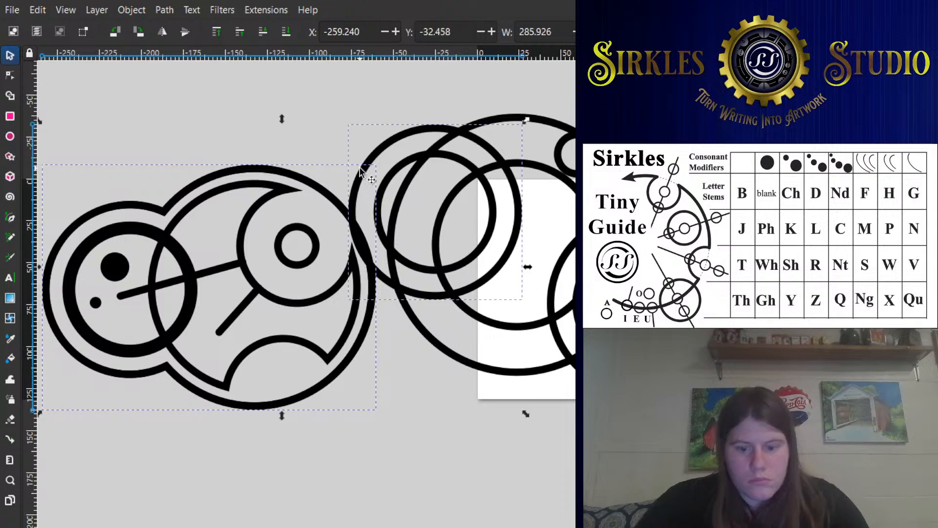
pyautogui.hotkey('ctrl', '-')
pyautogui.click(348, 108)
pyautogui.moveTo(376, 146); pyautogui.dragTo(274, 166)
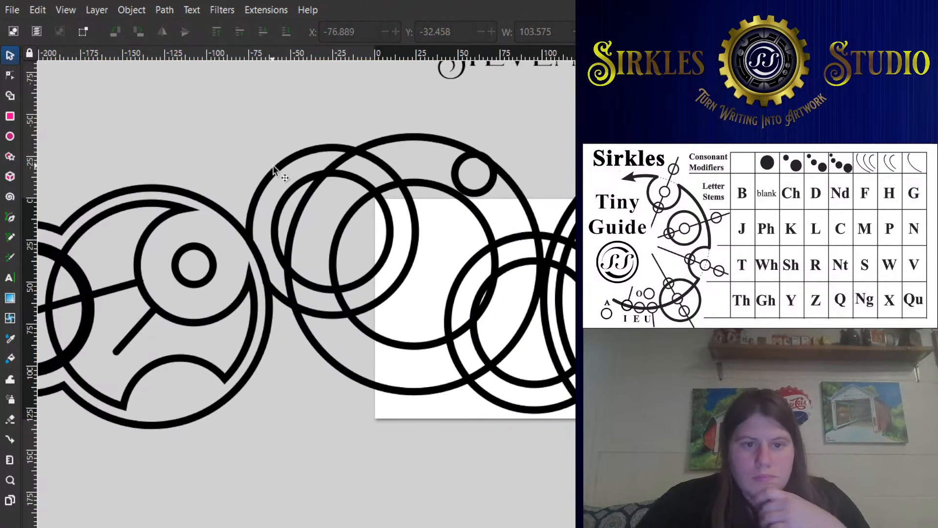
pyautogui.click(273, 166)
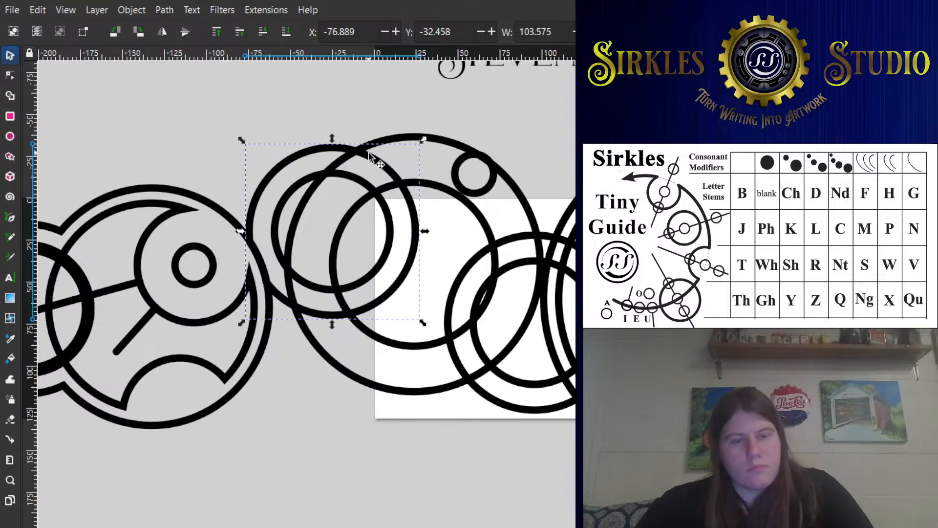
pyautogui.keyDown('shift'); pyautogui.click(399, 137); pyautogui.keyUp('shift')
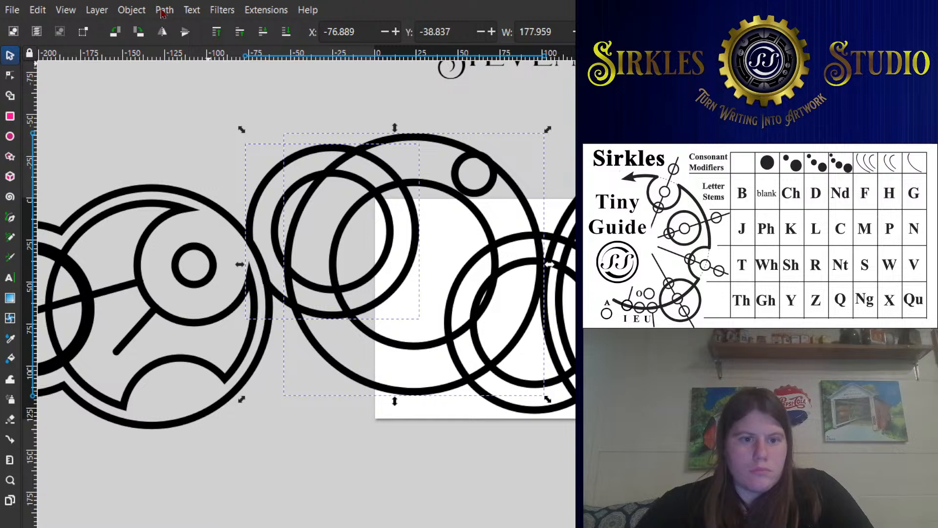
pyautogui.click(272, 119)
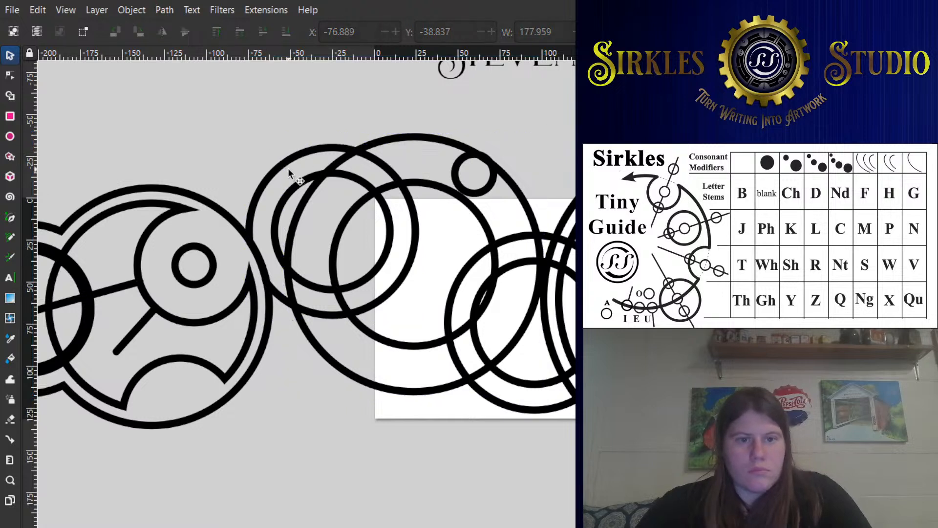
# - Delete the two concentric circles overlapping the upper-left side of the adjacent large circle
pyautogui.click(287, 168)
pyautogui.press('Delete')
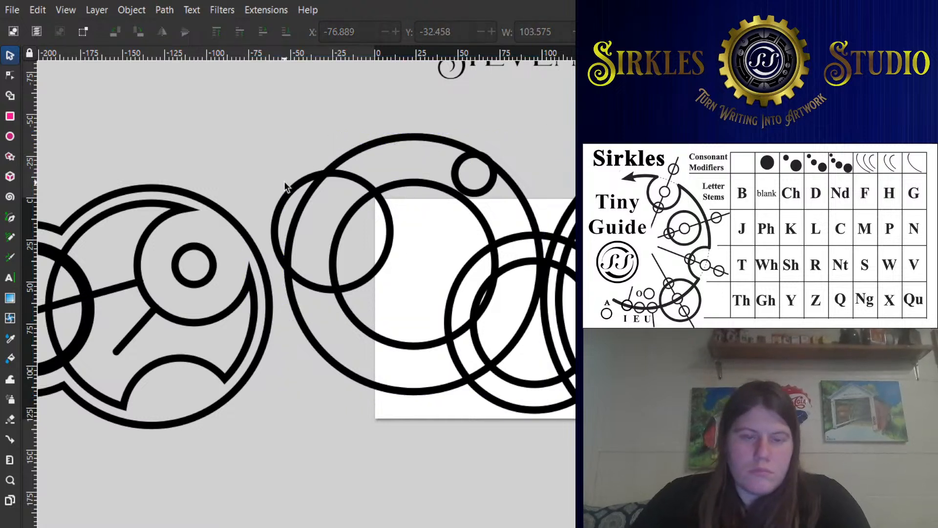
pyautogui.click(289, 192)
pyautogui.press('Delete')
# - Move the whole detailed far-left cluster against the adjacent large circle, at about X -249.7, Y -15.3
pyautogui.click(376, 201)
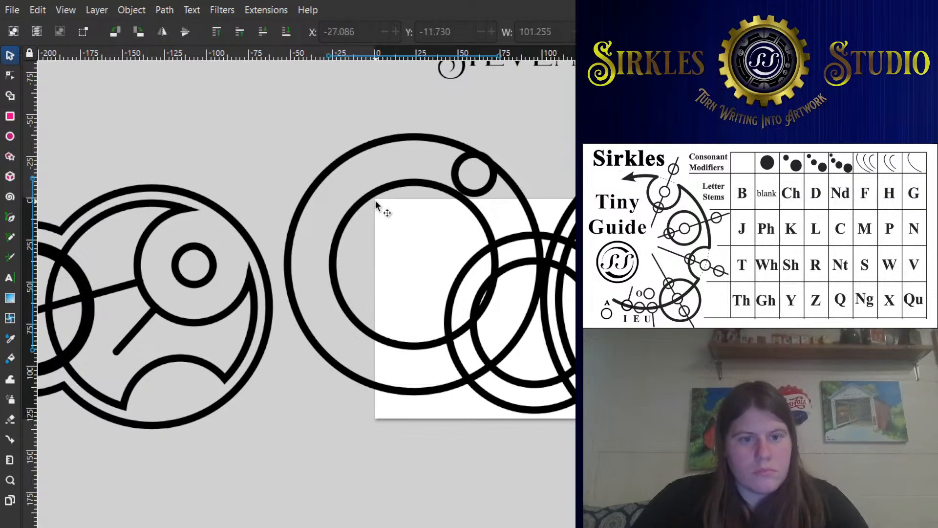
pyautogui.scroll(-1, 341, 203)
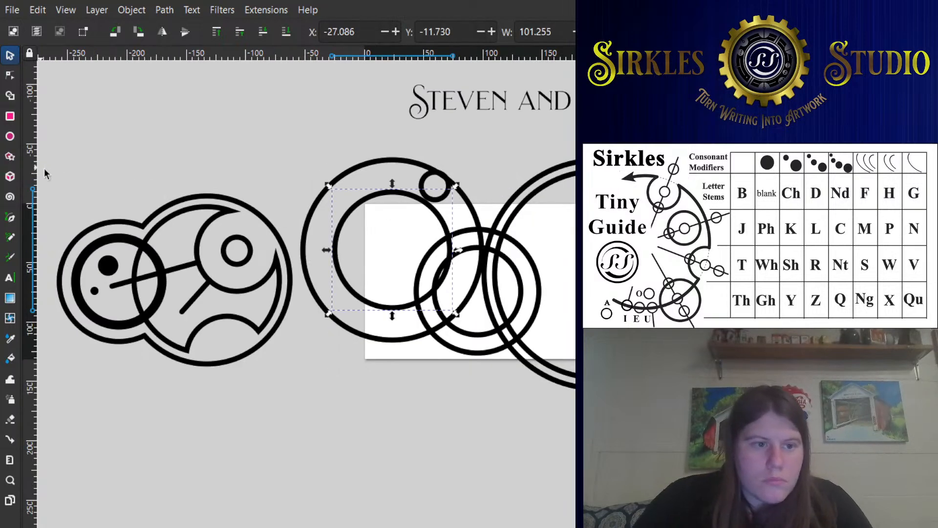
pyautogui.moveTo(44, 168); pyautogui.dragTo(339, 406)
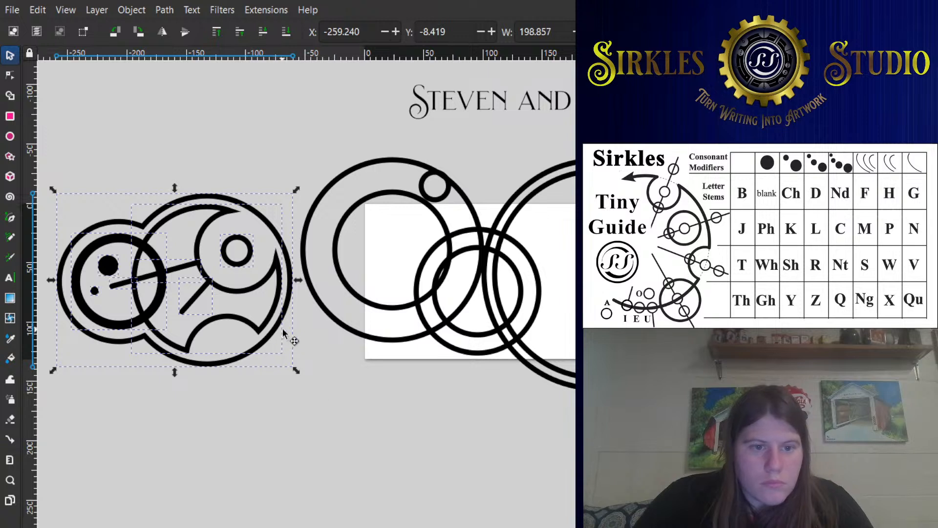
pyautogui.moveTo(281, 332); pyautogui.dragTo(261, 336)
pyautogui.click(303, 347)
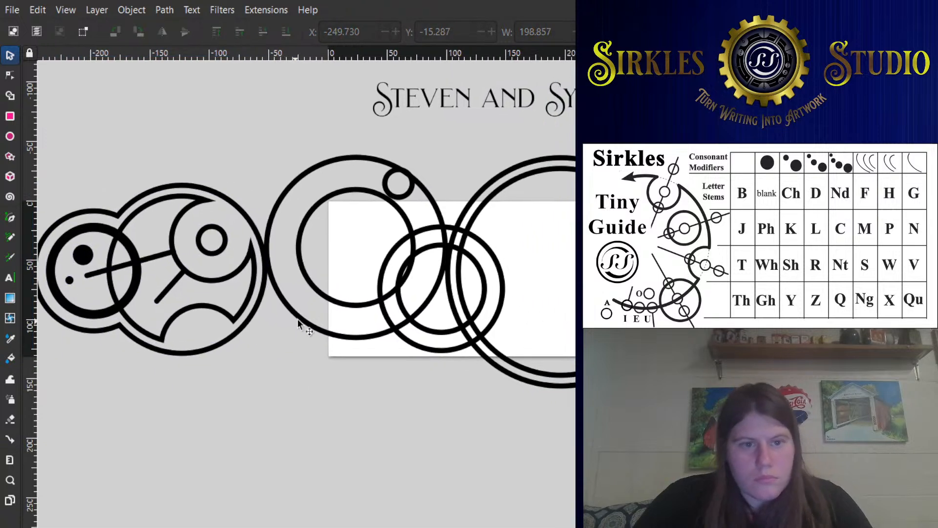
# - Duplicate the large circle's inner ring, shrink the copy to about 46.7 wide and place it at about X -36.3, Y -10.1
pyautogui.click(374, 194)
pyautogui.hotkey('ctrl', 'd')
pyautogui.moveTo(419, 184); pyautogui.dragTo(384, 220)
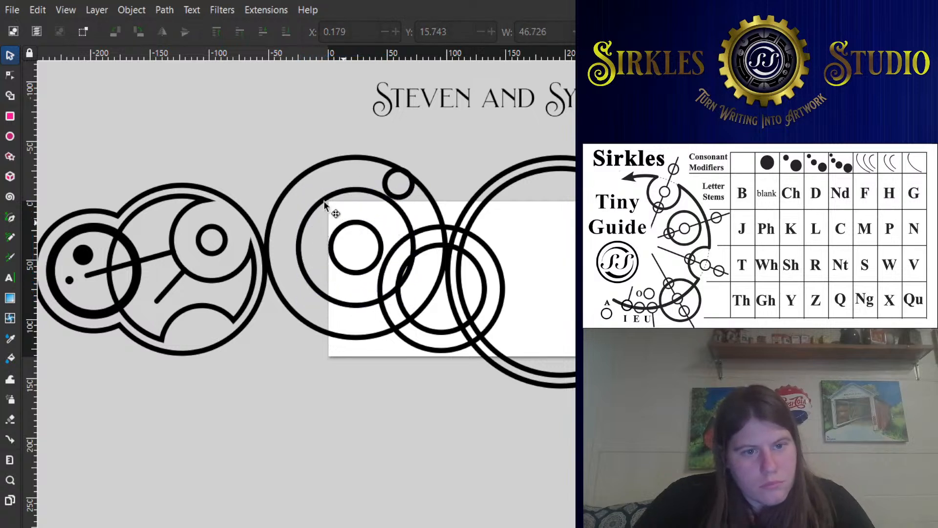
pyautogui.moveTo(383, 246); pyautogui.dragTo(340, 217)
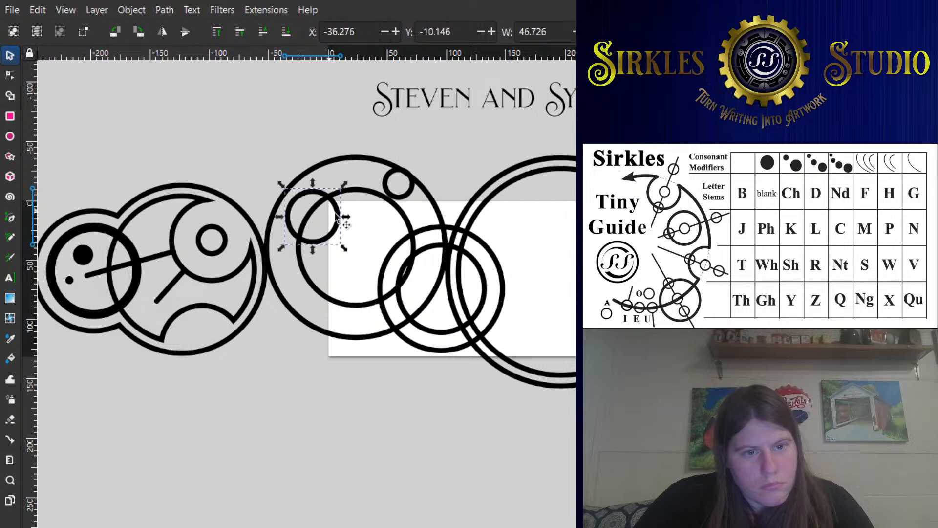
# - Duplicate the large circle's inner ring again and shrink the copy concentrically to about 58.3 wide
pyautogui.click(397, 209)
pyautogui.hotkey('ctrl', 'd')
pyautogui.moveTo(419, 184); pyautogui.dragTo(400, 211)
pyautogui.scroll(1, 362, 192)
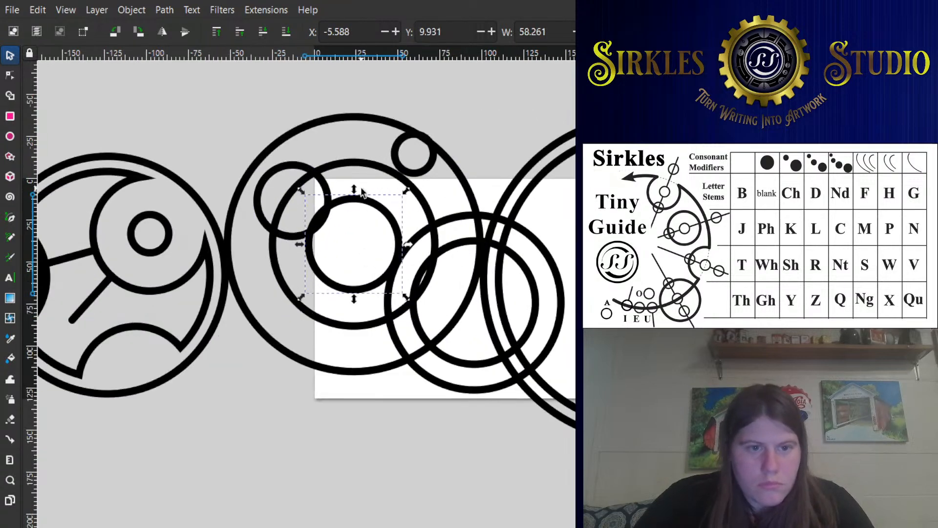
# - Move the large circle together with its two concentric inner rings down to about X -51.7, Y -26.1
pyautogui.keyDown('shift'); pyautogui.click(427, 217); pyautogui.keyUp('shift')
pyautogui.keyDown('shift'); pyautogui.click(469, 198); pyautogui.keyUp('shift')
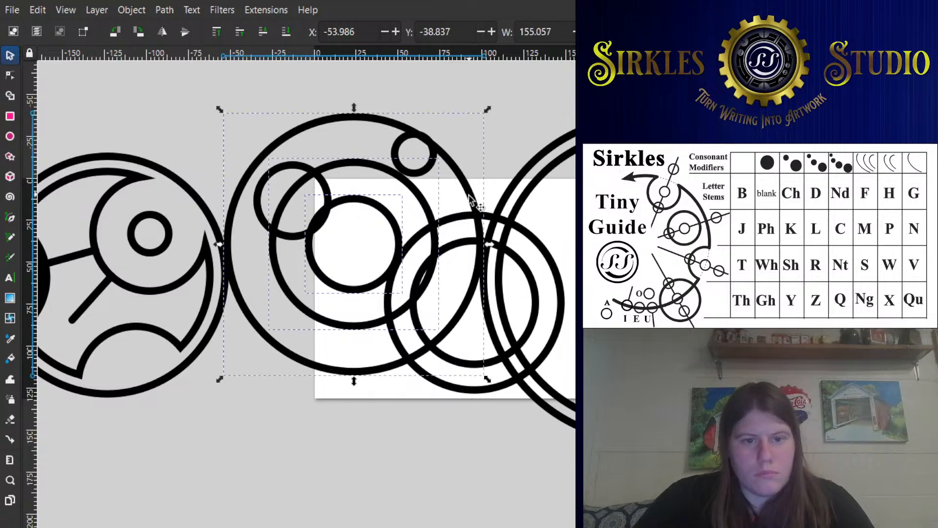
pyautogui.moveTo(473, 202); pyautogui.dragTo(477, 222)
pyautogui.scroll(-1, 248, 168)
pyautogui.moveTo(205, 189); pyautogui.dragTo(328, 224)
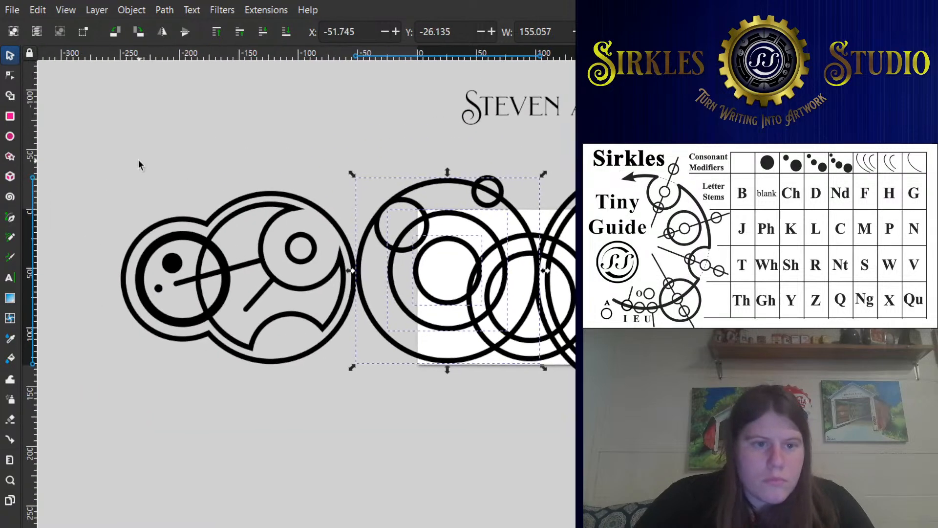
# - Nudge the far-left cluster against the shifted large circle, at about X -247.2, Y -14.7
pyautogui.moveTo(81, 152); pyautogui.dragTo(360, 427)
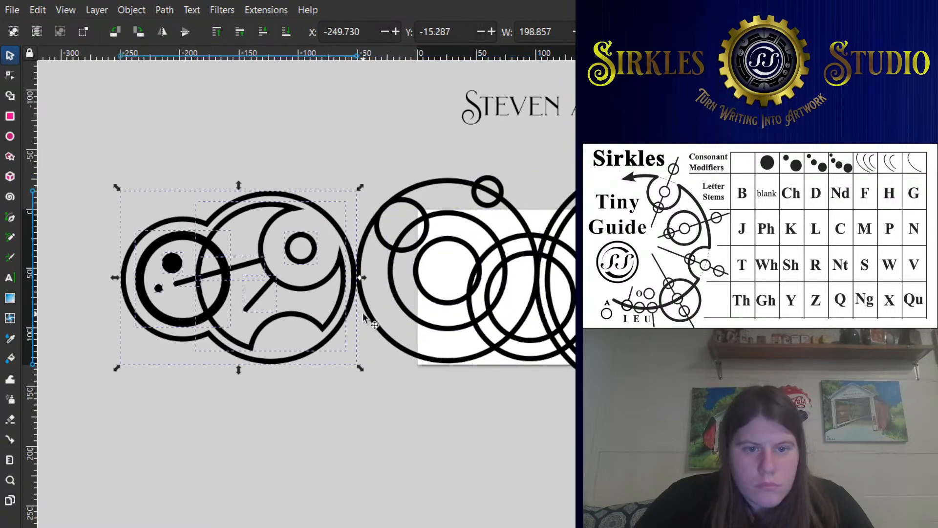
pyautogui.moveTo(346, 304); pyautogui.dragTo(342, 332)
pyautogui.scroll(1, 349, 319)
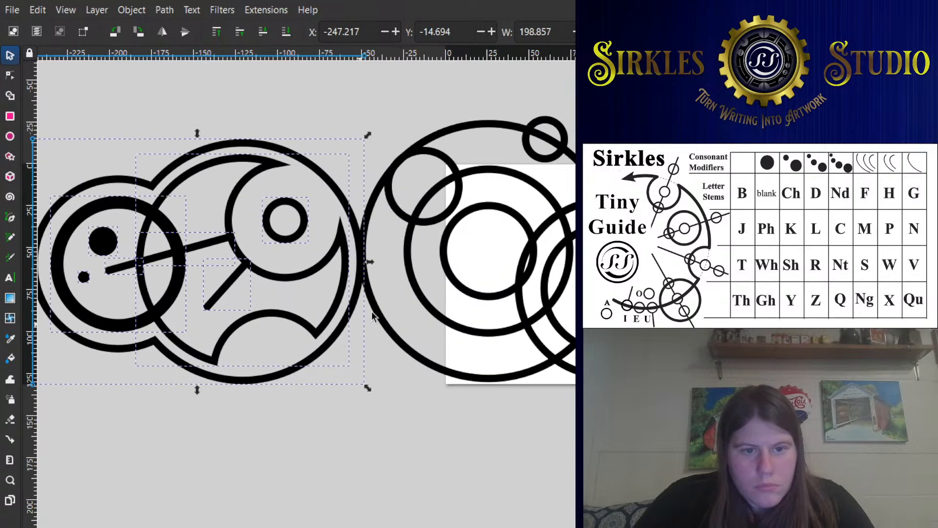
pyautogui.click(466, 189)
pyautogui.moveTo(521, 196); pyautogui.dragTo(442, 183)
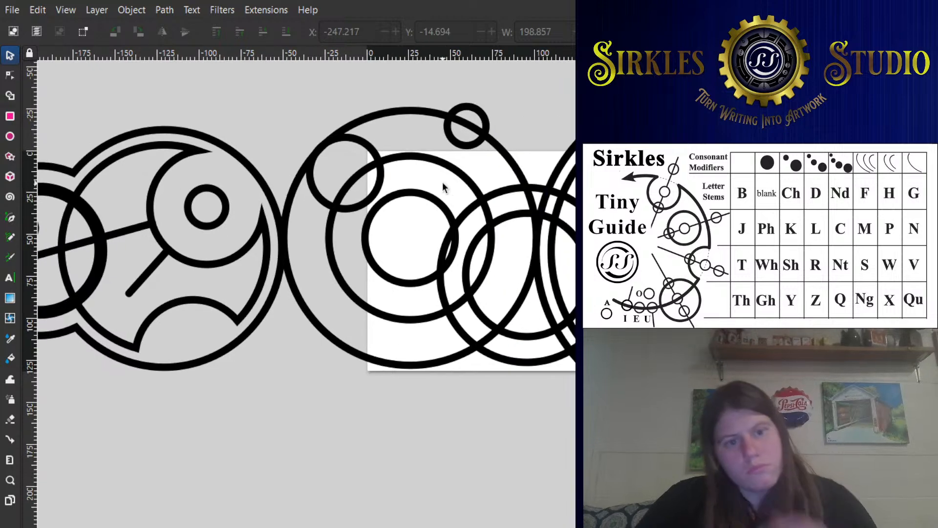
# - Shrink the large circle's two concentric inner rings together about their center, making the outer of them about 91.8 wide
pyautogui.scroll(-1, 442, 182)
pyautogui.scroll(1, 381, 181)
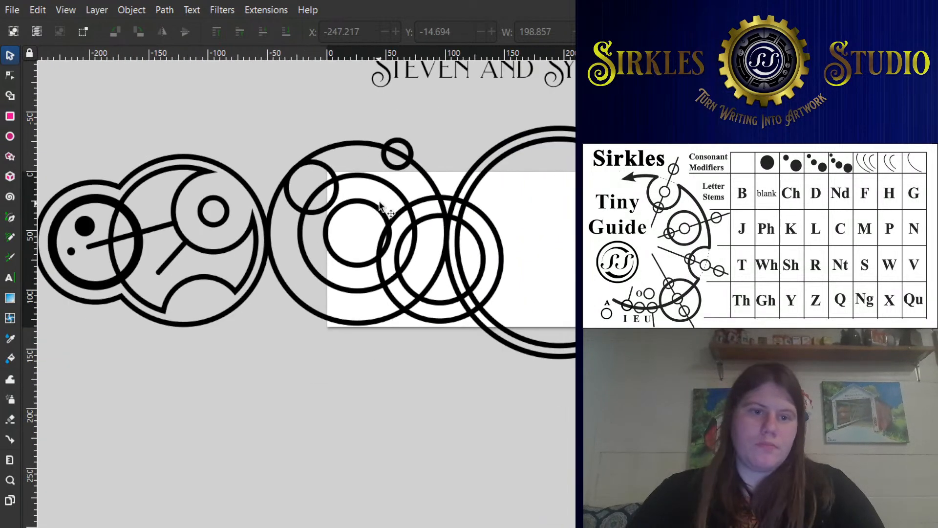
pyautogui.click(371, 175)
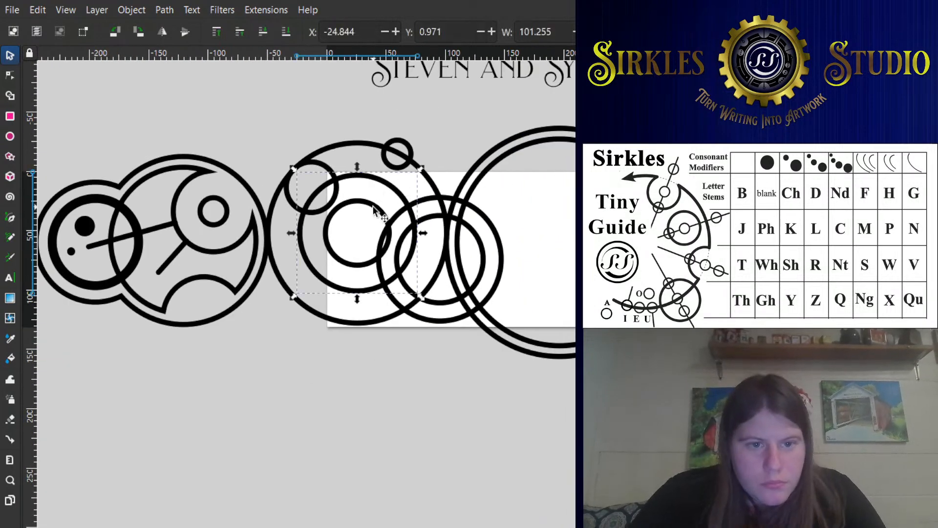
pyautogui.moveTo(421, 170); pyautogui.dragTo(414, 177)
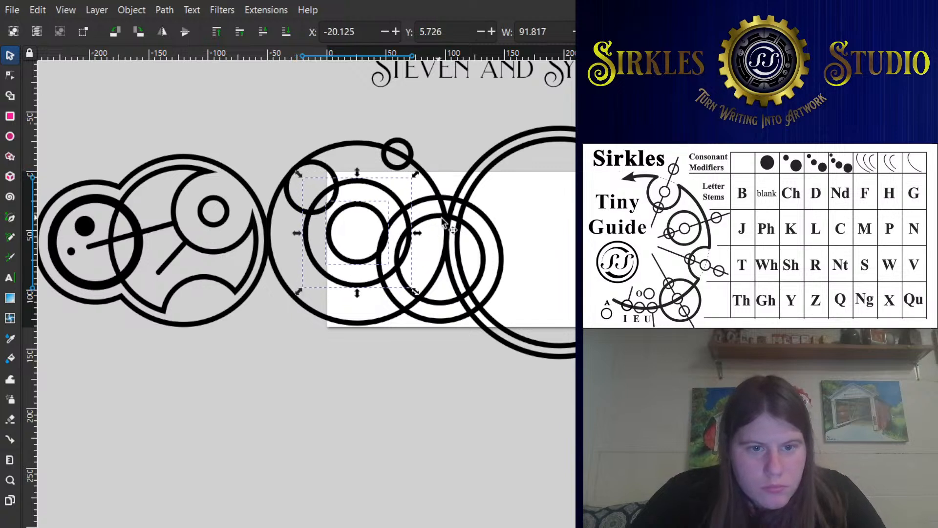
# - Move the pair of concentric circles overlapping the large circle's lower right inward to about X 28.3, Y 20.8
pyautogui.click(475, 234)
pyautogui.keyDown('shift'); pyautogui.click(493, 220); pyautogui.keyUp('shift')
pyautogui.moveTo(494, 240); pyautogui.dragTo(478, 242)
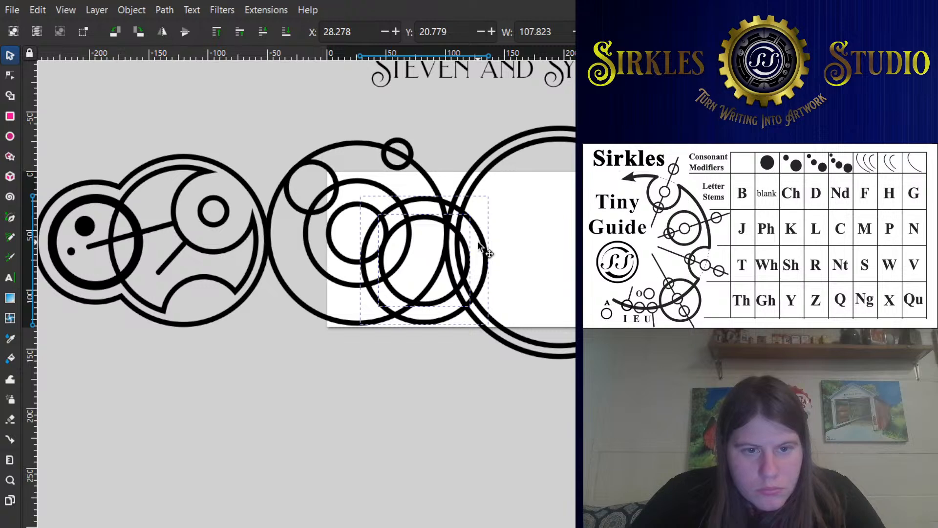
pyautogui.press('Escape')
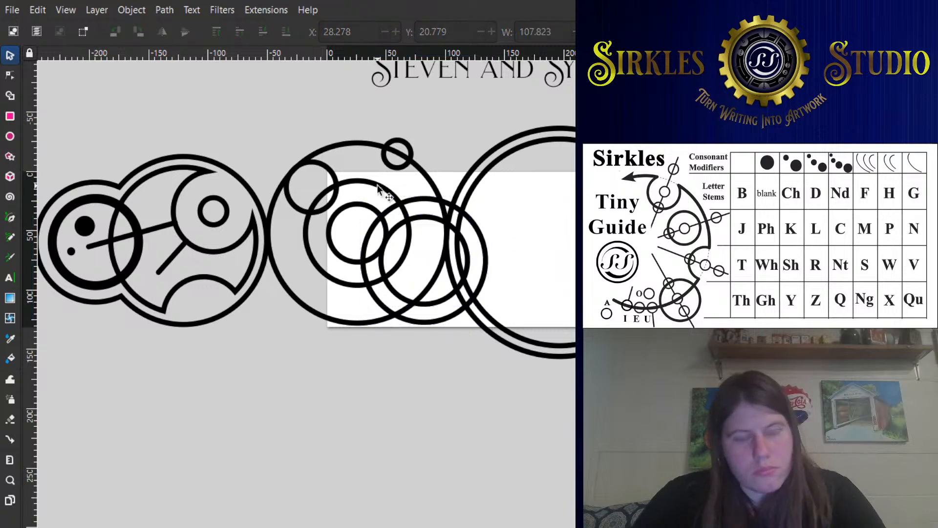
# - Move the upper-left small circle to about X -34.8, Y -1.6, and shrink the large circle's innermost ring to about 35.1 wide
pyautogui.scroll(1, 348, 180)
pyautogui.click(322, 180)
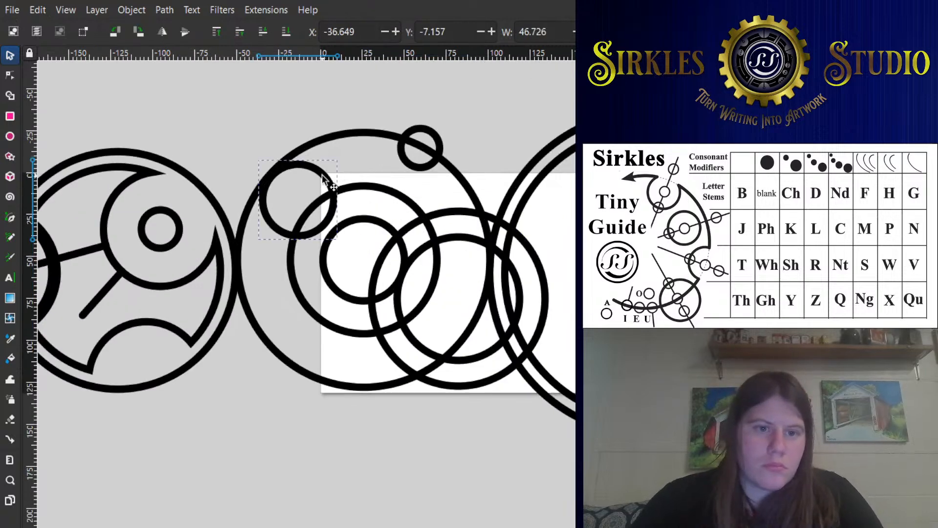
pyautogui.moveTo(323, 180); pyautogui.dragTo(321, 189)
pyautogui.click(321, 189)
pyautogui.click(377, 224)
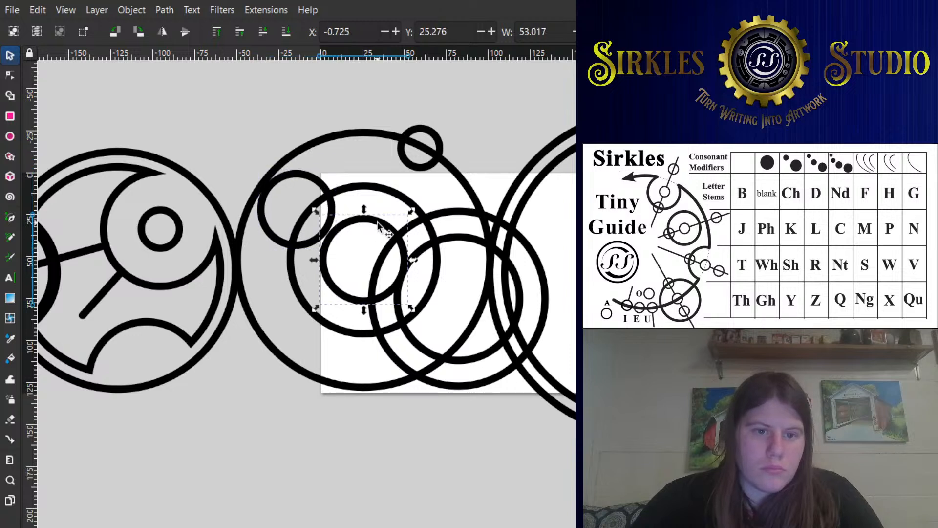
pyautogui.moveTo(411, 215); pyautogui.dragTo(403, 224)
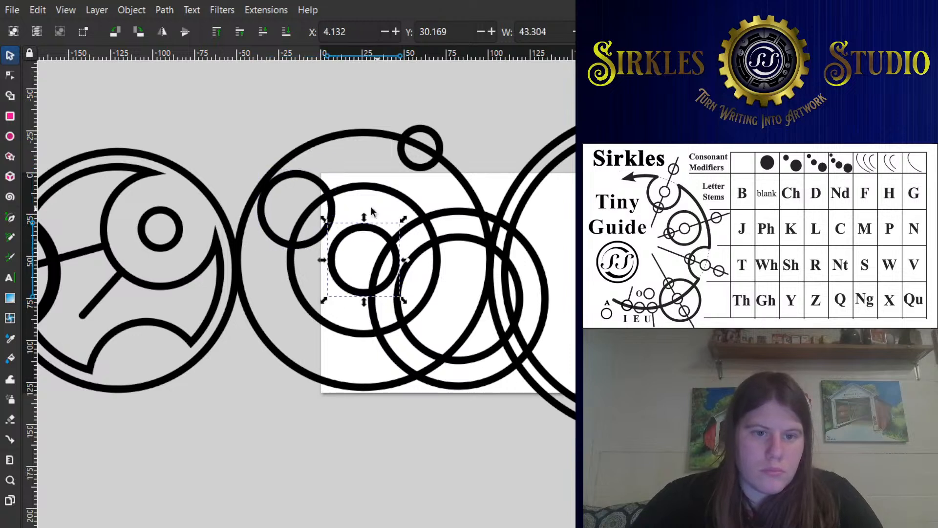
pyautogui.click(328, 189)
pyautogui.moveTo(326, 184); pyautogui.dragTo(324, 183)
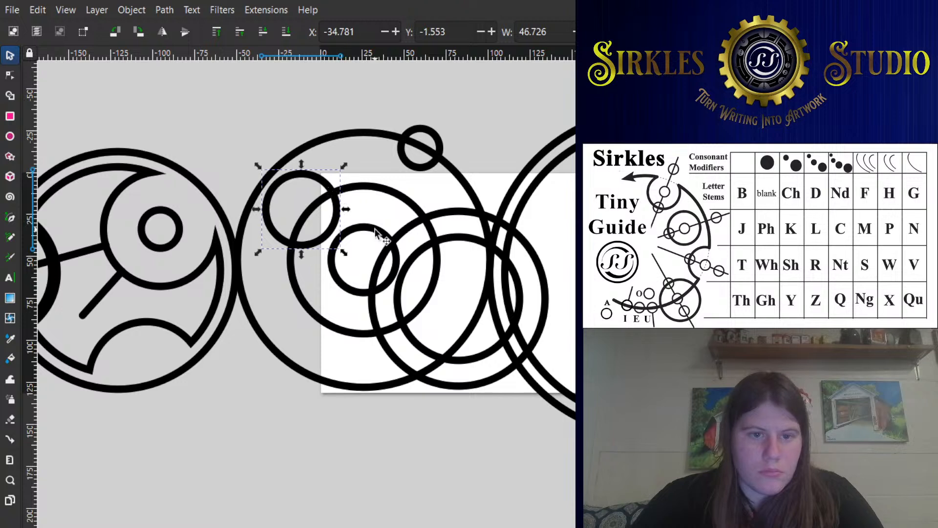
pyautogui.click(376, 230)
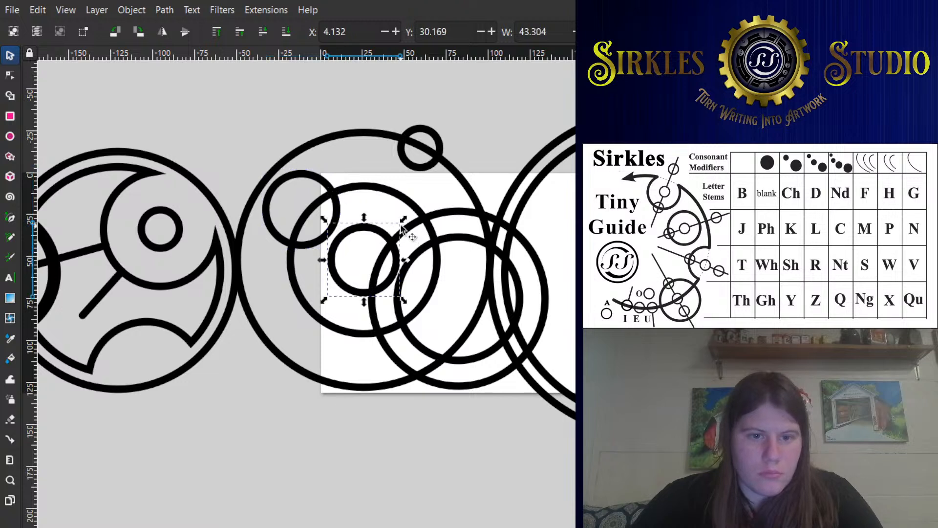
pyautogui.moveTo(401, 222); pyautogui.dragTo(395, 223)
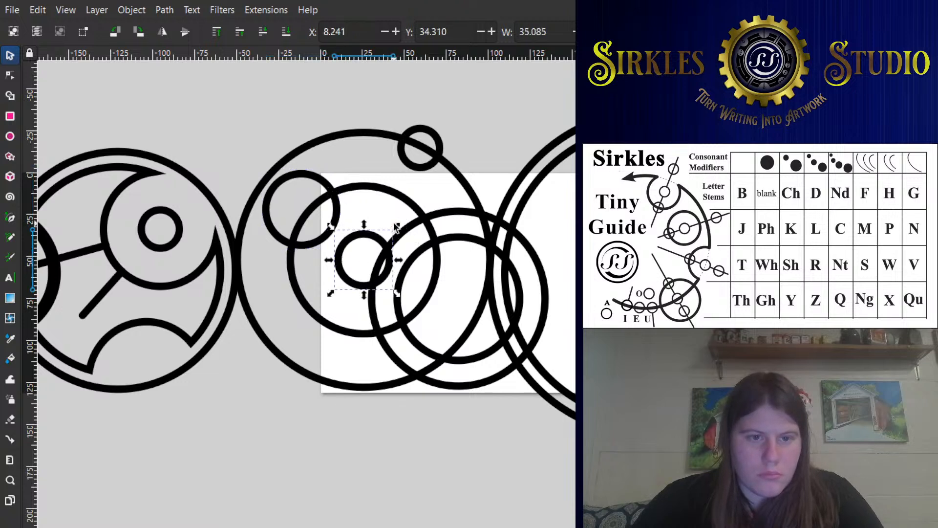
# - Move the small ring on the large circle's upper-right edge down inside it, to about X 44.2, Y -16.5
pyautogui.click(419, 171)
pyautogui.moveTo(418, 172); pyautogui.dragTo(415, 193)
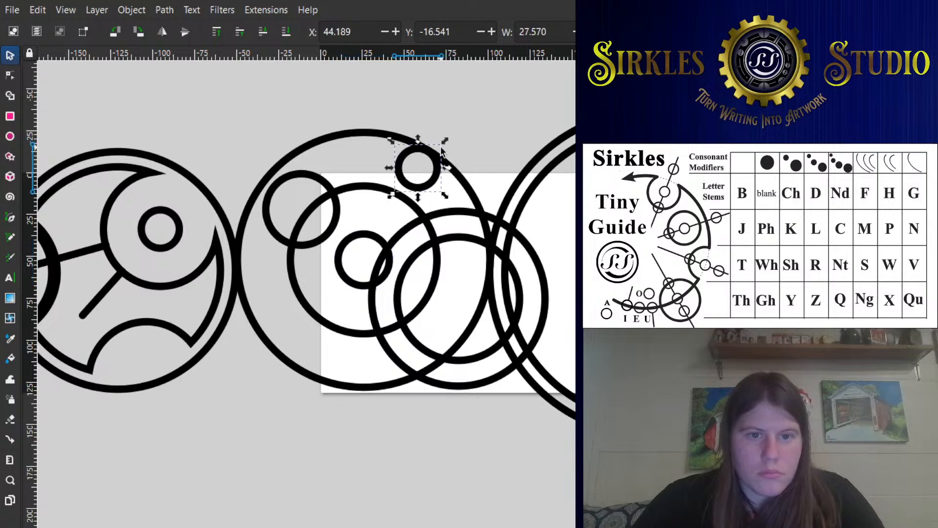
# - Shrink the small ring inside the large circle's upper right to about 18.7 wide and enlarge the upper-left circle to about 53.4 wide
pyautogui.moveTo(441, 147); pyautogui.dragTo(430, 170)
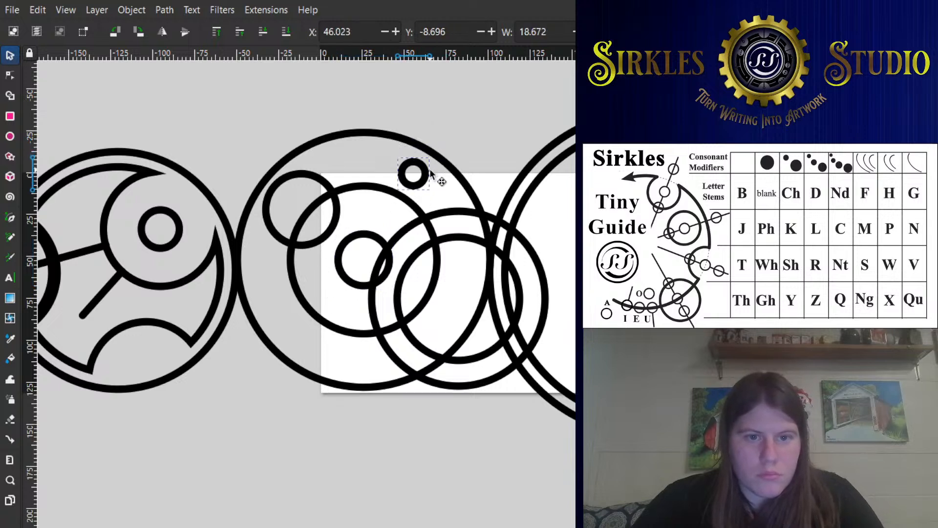
pyautogui.click(312, 175)
pyautogui.moveTo(342, 169)
pyautogui.mouseDown()
pyautogui.moveTo(353, 157)
pyautogui.moveTo(340, 182)
pyautogui.mouseUp()
pyautogui.click(435, 176)
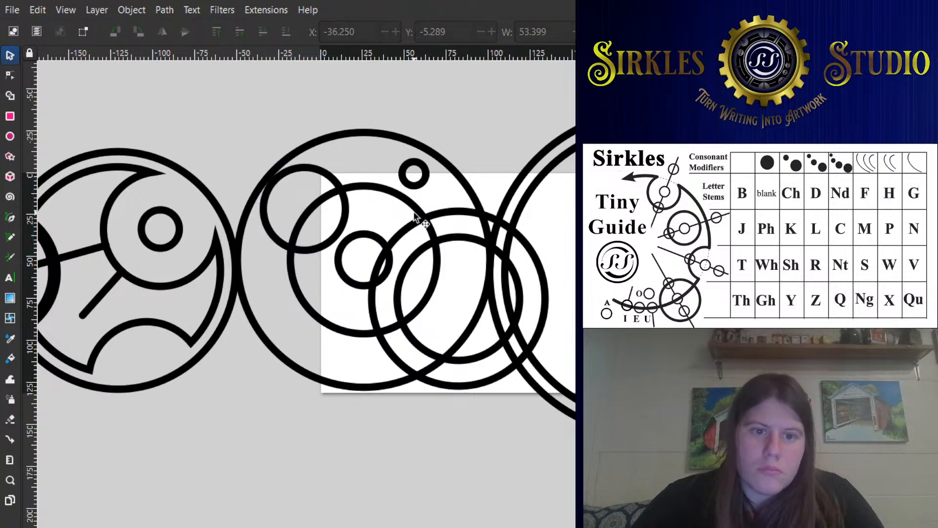
# - Cut away the parts of the large circle's middle and innermost rings that lie inside the overlapping pair's outer circle
pyautogui.click(415, 218)
pyautogui.keyDown('shift'); pyautogui.click(384, 195); pyautogui.keyUp('shift')
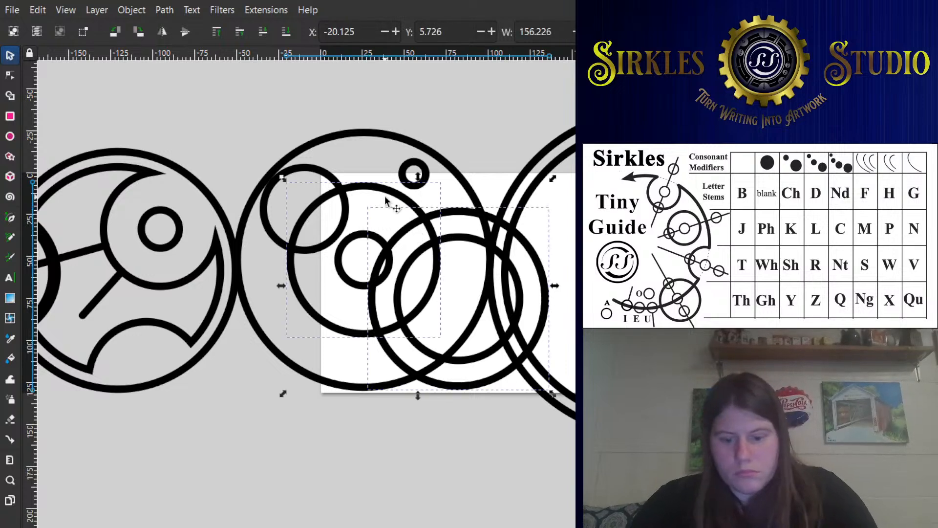
pyautogui.click(385, 197)
pyautogui.click(393, 239)
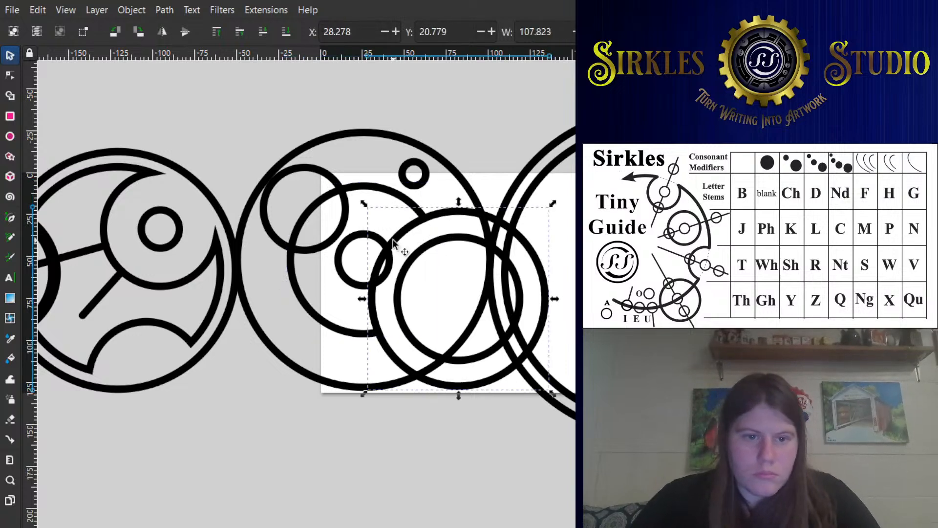
pyautogui.keyDown('shift'); pyautogui.click(383, 238); pyautogui.keyUp('shift')
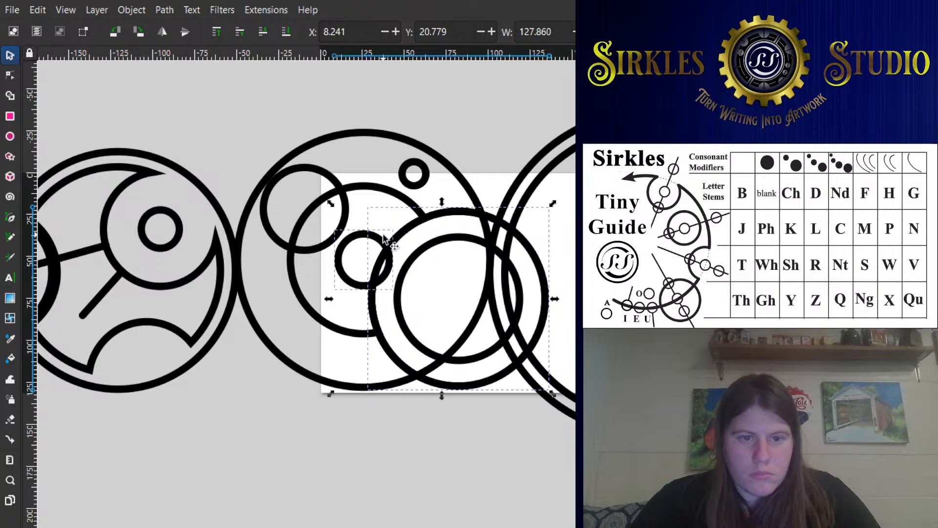
pyautogui.click(384, 240)
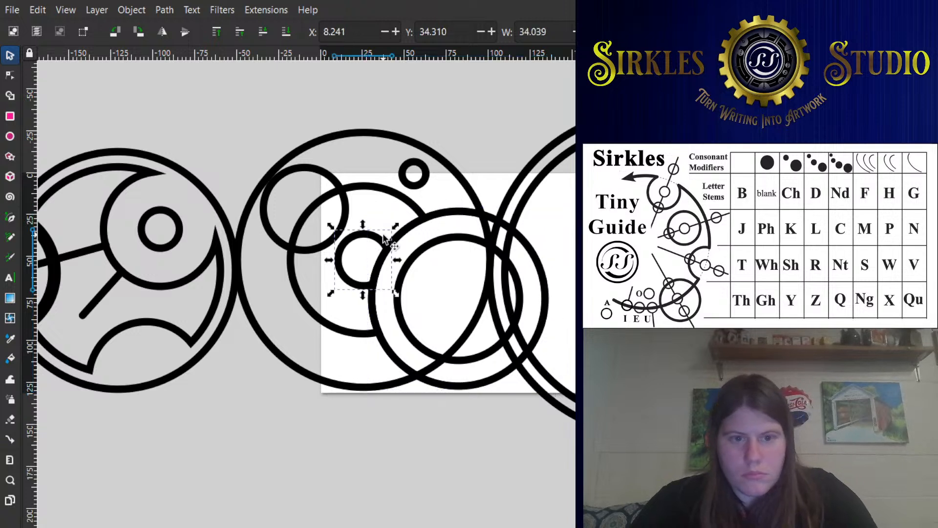
# - Thicken the outline of the large circle's upper-left small circle and adjust its overall width to about 54
pyautogui.click(336, 181)
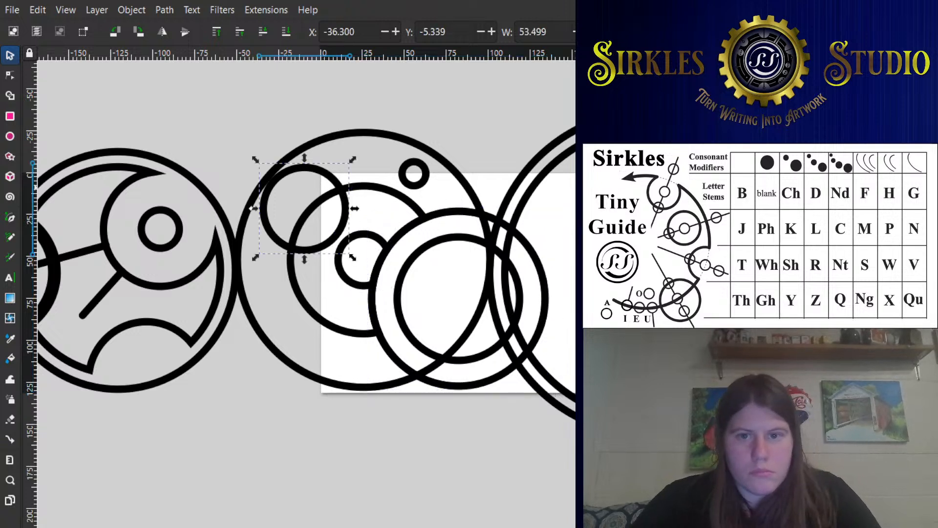
pyautogui.press('Up')
pyautogui.press('Up')
pyautogui.press('Up')
pyautogui.press('Up')
pyautogui.press('Up')
pyautogui.press('Up')
pyautogui.press('Up')
pyautogui.press('Up')
pyautogui.press('Up')
pyautogui.press('Up')
pyautogui.press('Up')
pyautogui.press('Up')
pyautogui.press('Up')
pyautogui.press('Up')
pyautogui.press('Up')
pyautogui.press('Up')
pyautogui.press('Up')
pyautogui.press('Up')
pyautogui.press('Up')
pyautogui.press('Up')
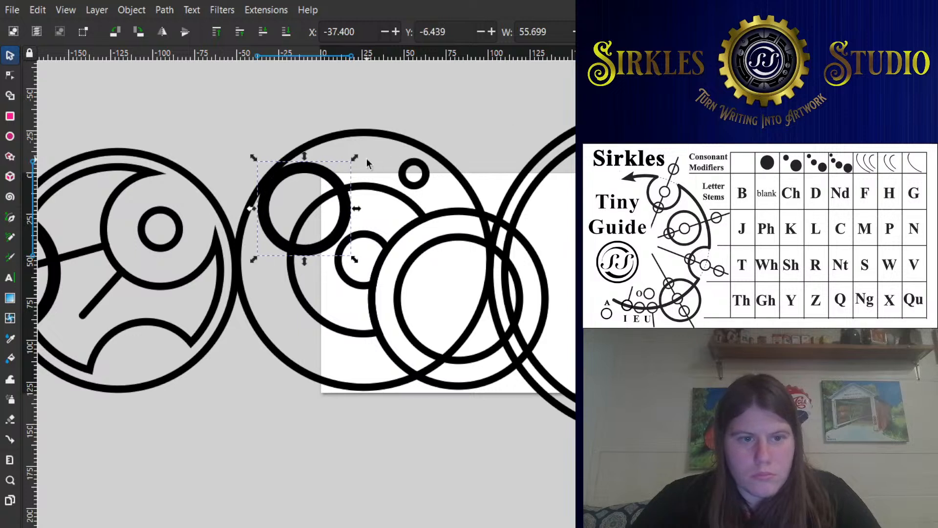
pyautogui.moveTo(355, 159); pyautogui.dragTo(352, 160)
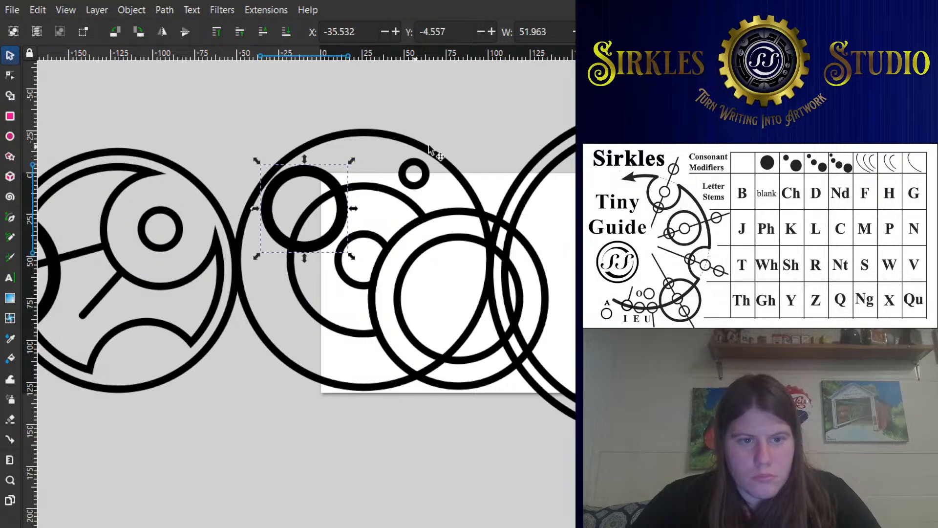
pyautogui.press('.')
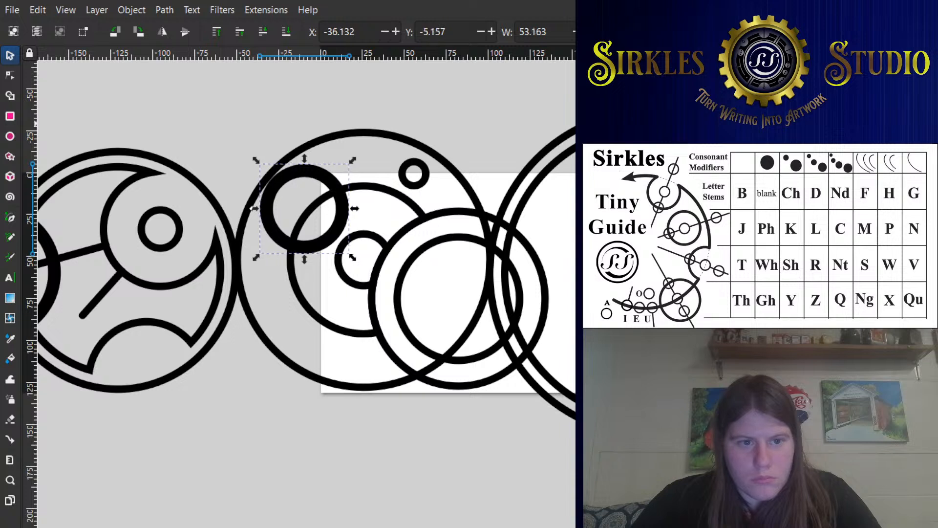
pyautogui.click(417, 110)
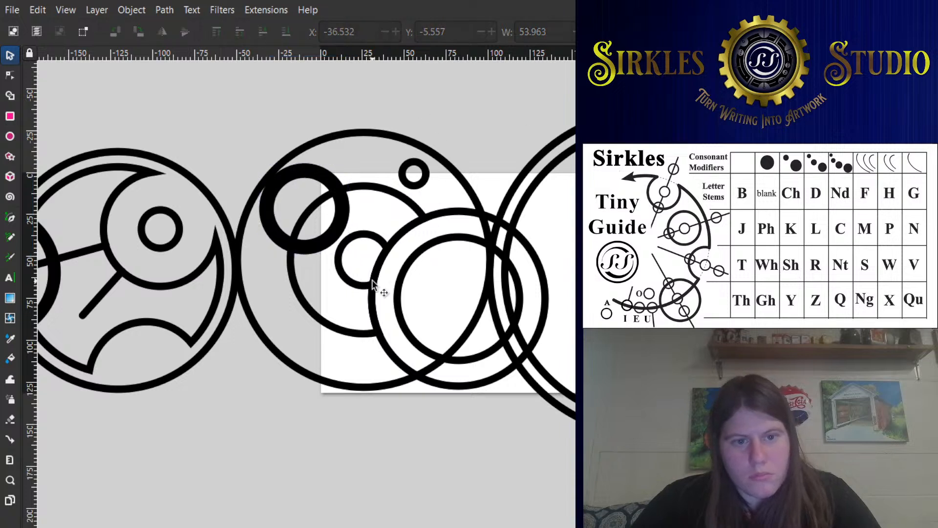
# - Enlarge the inner circle of the overlapping pair about its center to about 84.8 wide
pyautogui.scroll(-1, 411, 278)
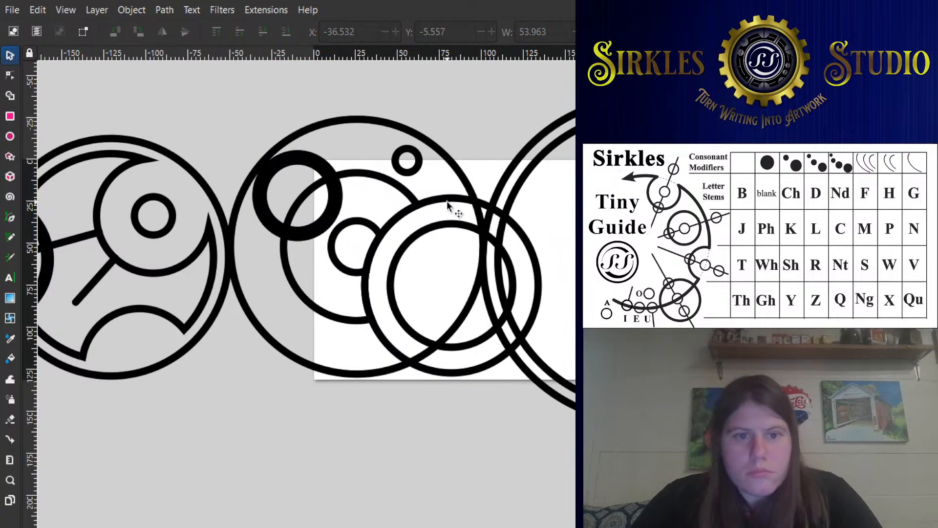
pyautogui.click(465, 193)
pyautogui.keyDown('shift'); pyautogui.click(470, 181); pyautogui.keyUp('shift')
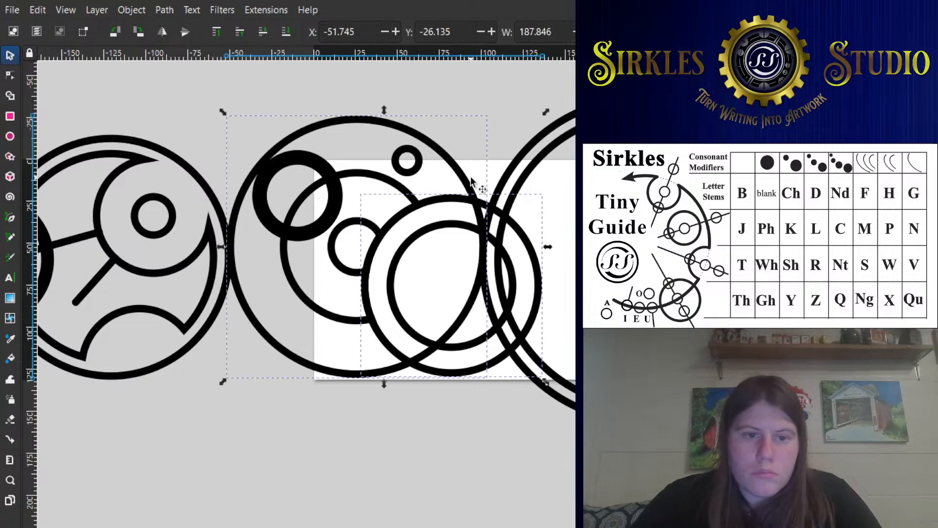
pyautogui.click(488, 143)
pyautogui.click(403, 248)
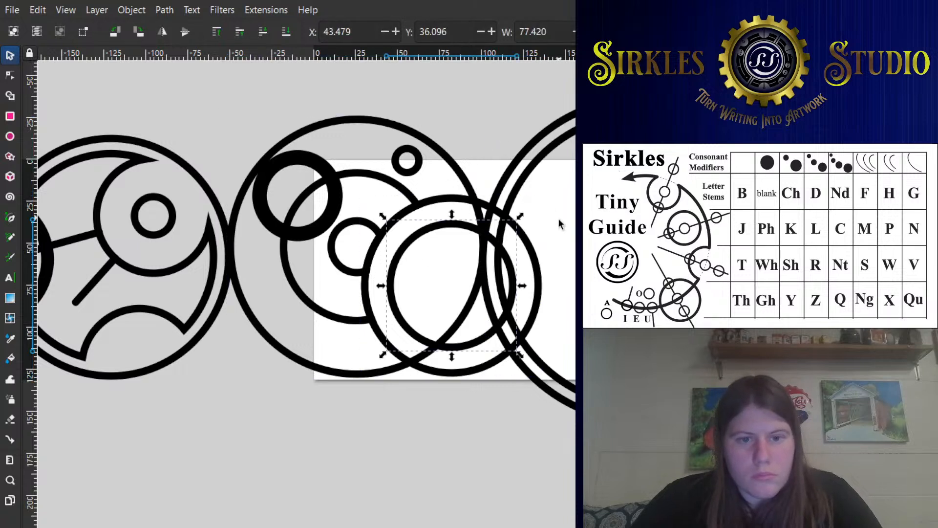
pyautogui.moveTo(522, 218); pyautogui.dragTo(528, 215)
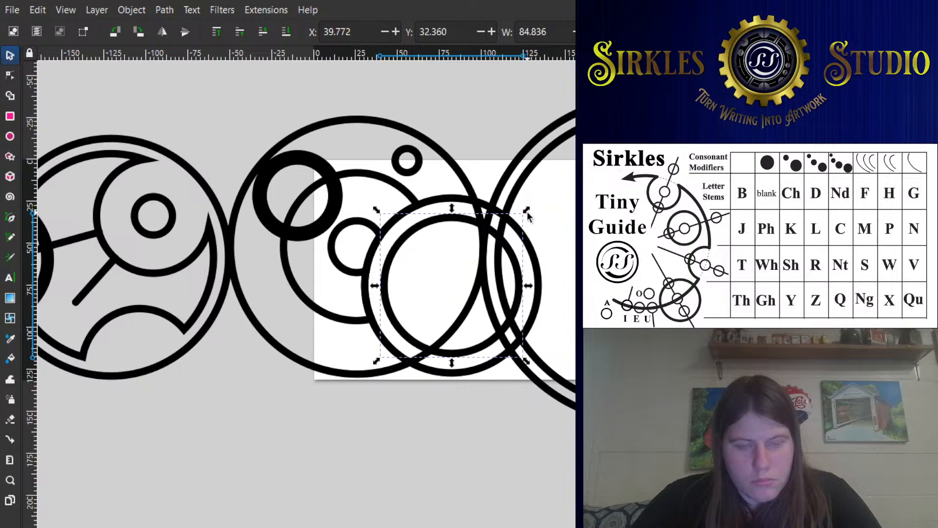
# - Unite the large circle and the overlapping pair's outer circle into one outline
pyautogui.click(439, 201)
pyautogui.keyDown('shift'); pyautogui.click(459, 178); pyautogui.keyUp('shift')
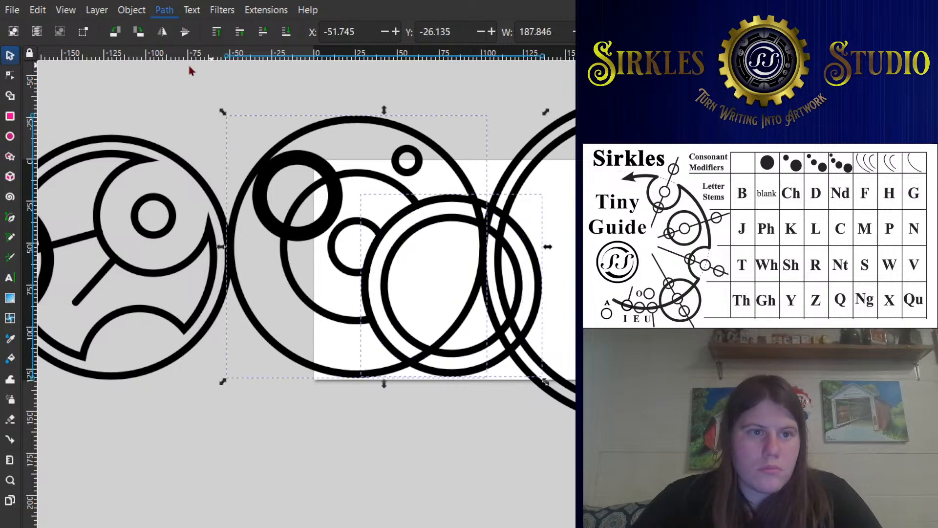
pyautogui.click(494, 106)
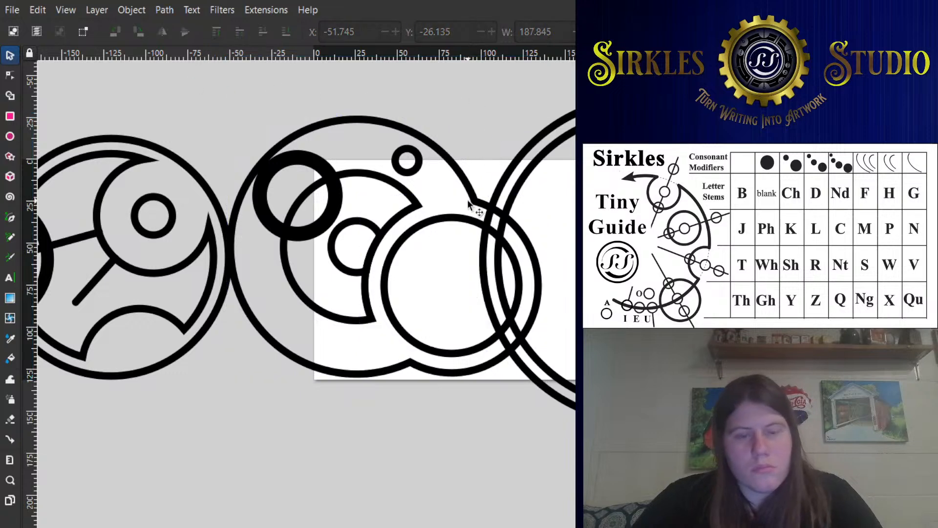
pyautogui.scroll(-3, 406, 168)
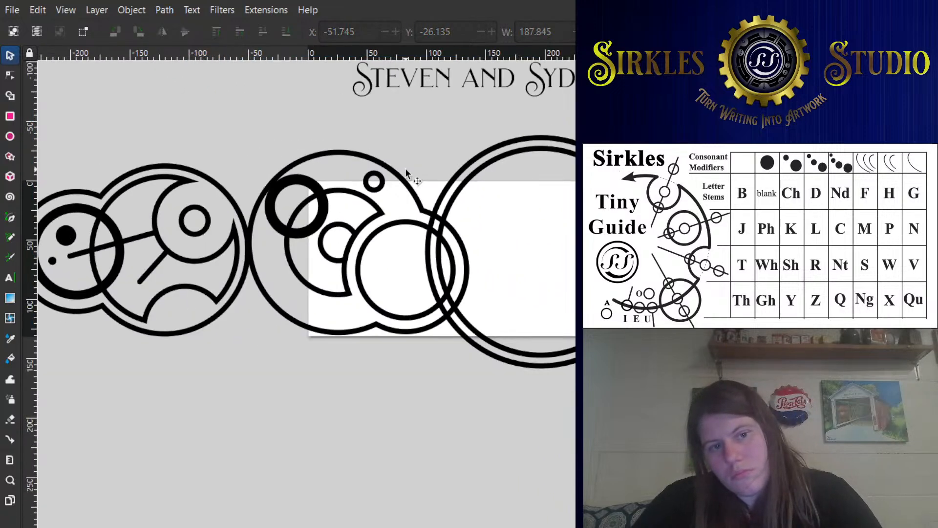
pyautogui.scroll(1, 327, 248)
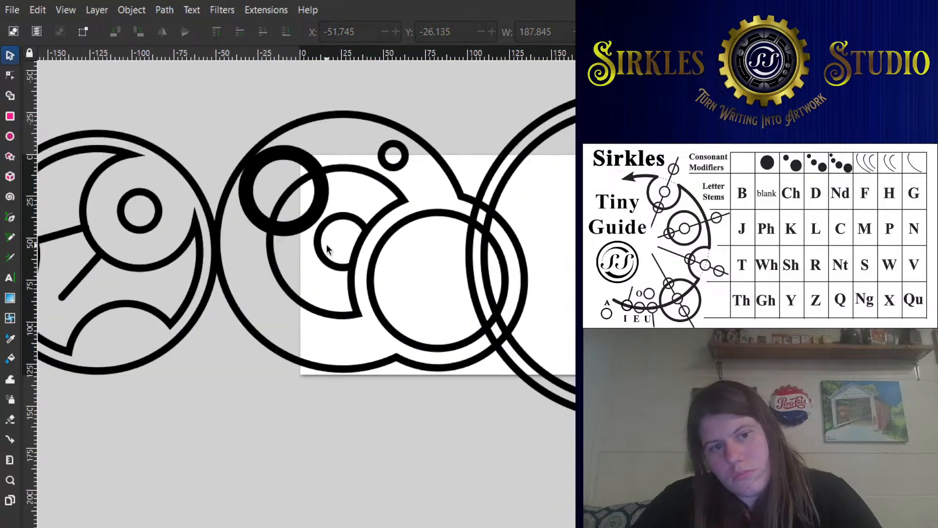
# - Subtract the adjacent large double circle's inner ring and its outer ring from the overlapping pair's inner circle
pyautogui.click(415, 228)
pyautogui.hscroll(2, 469, 224)
pyautogui.click(486, 173)
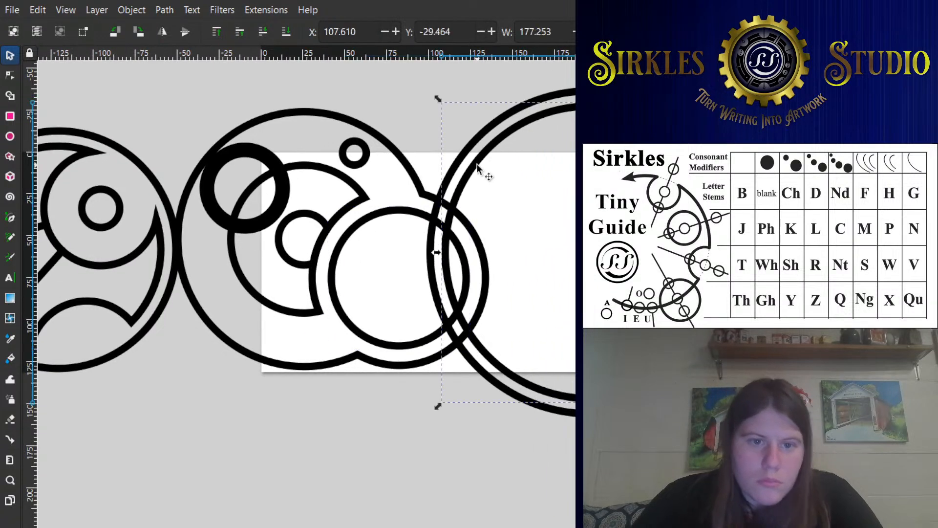
pyautogui.keyDown('shift'); pyautogui.click(404, 214); pyautogui.keyUp('shift')
pyautogui.click(403, 213)
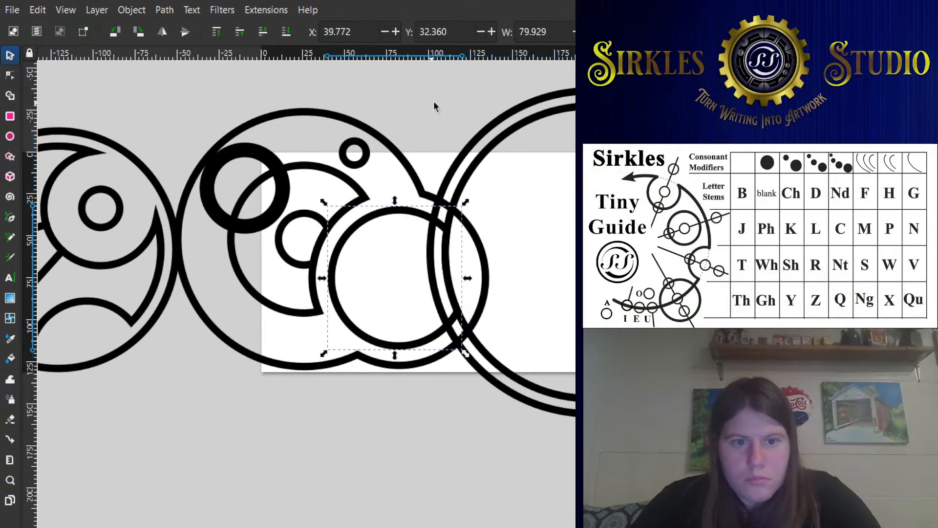
pyautogui.click(445, 94)
pyautogui.moveTo(444, 100); pyautogui.dragTo(400, 142)
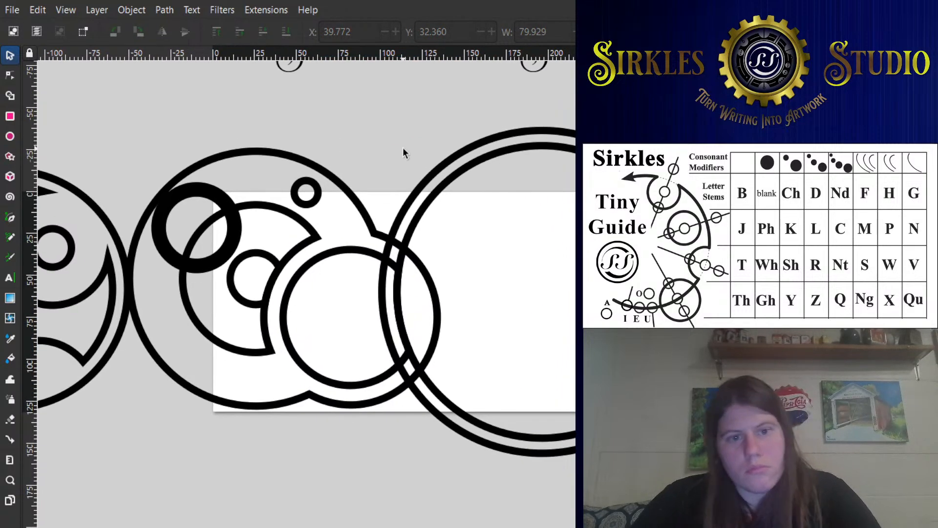
pyautogui.click(422, 180)
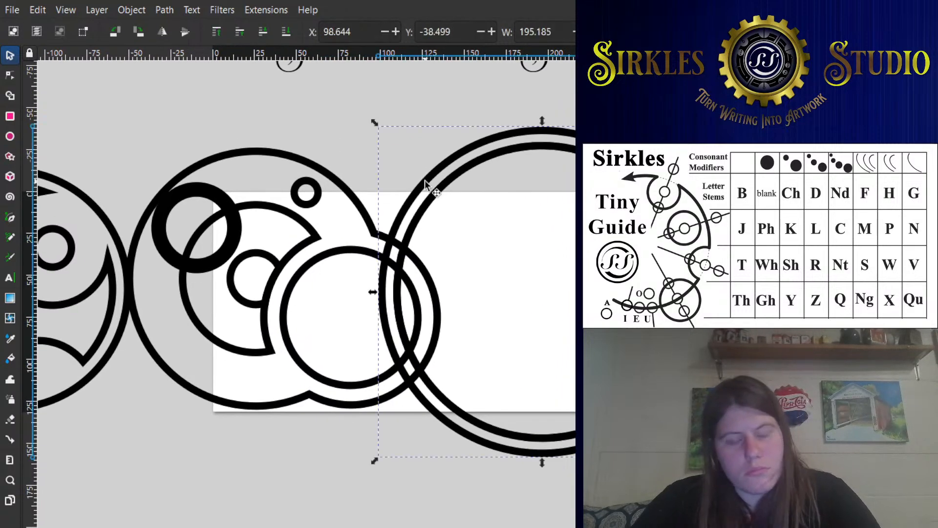
pyautogui.moveTo(406, 229); pyautogui.dragTo(331, 223)
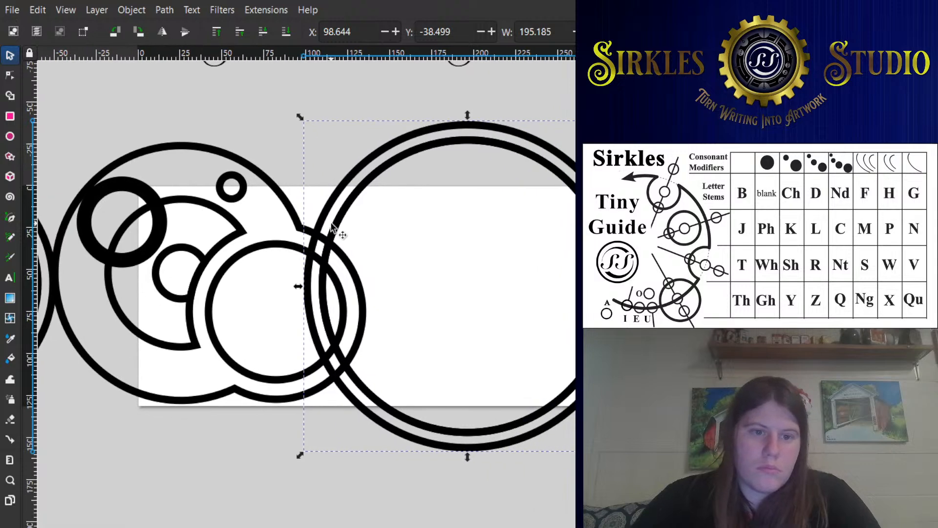
pyautogui.keyDown('shift'); pyautogui.click(277, 246); pyautogui.keyUp('shift')
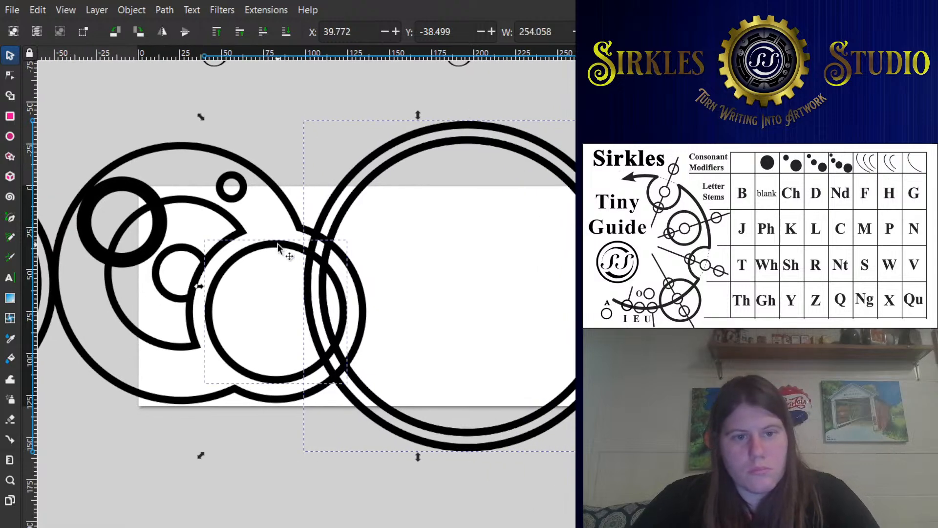
pyautogui.hotkey('ctrl', '-')
pyautogui.click(330, 125)
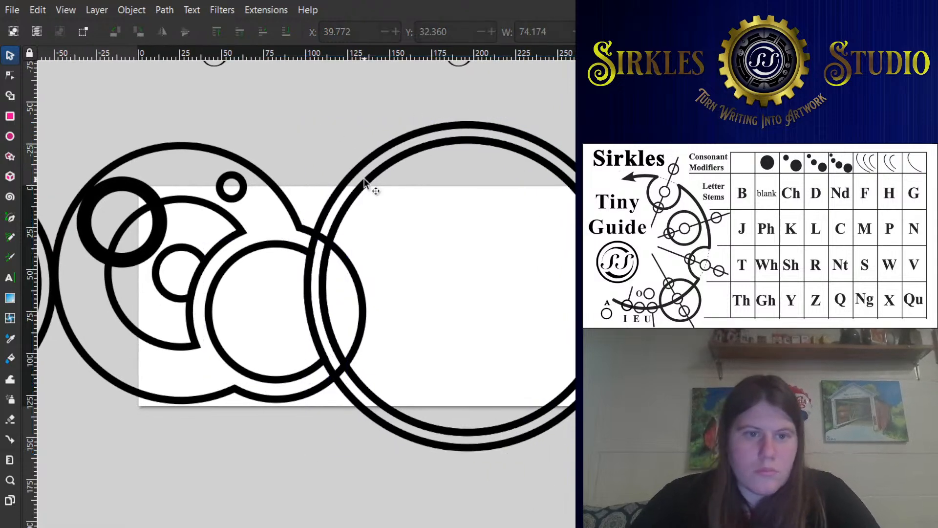
pyautogui.click(372, 186)
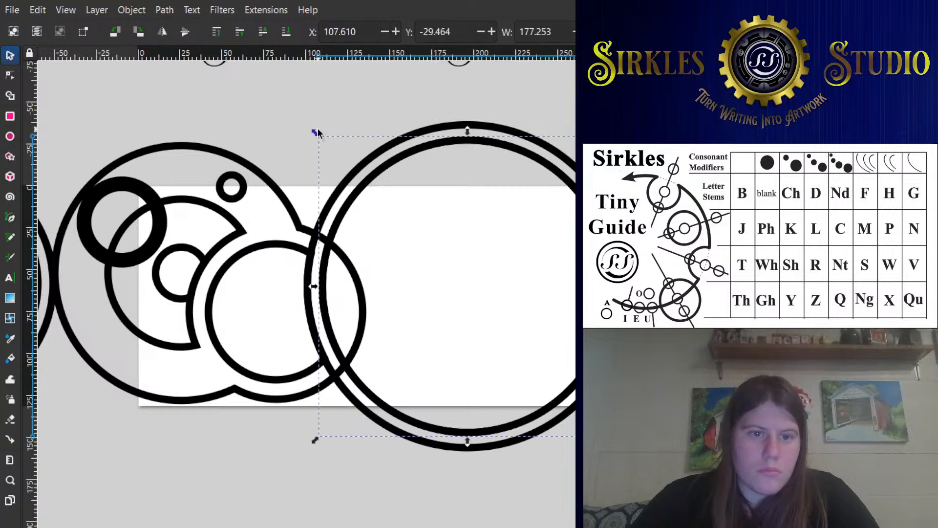
pyautogui.moveTo(318, 130); pyautogui.dragTo(324, 146)
pyautogui.press('Delete')
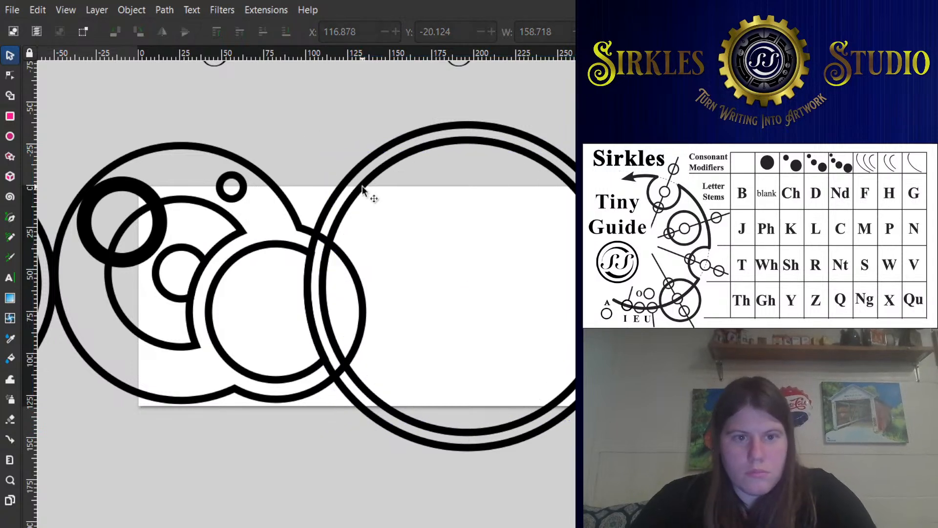
# - Shrink the large double circle's inner ring about its center to about 168.3 wide
pyautogui.click(362, 188)
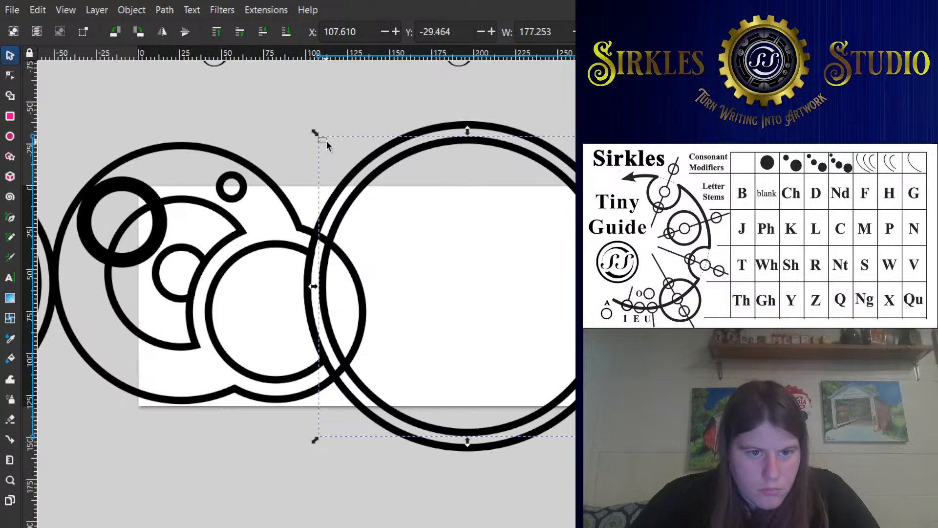
pyautogui.moveTo(319, 134); pyautogui.dragTo(230, 122)
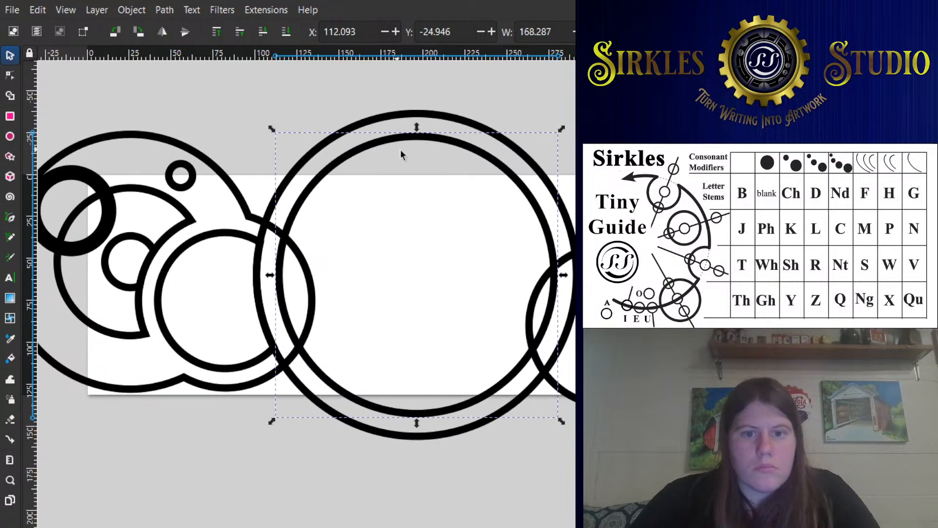
# - Unite the large double circle's outer ring with the merged outline of the neighbouring circles
pyautogui.click(279, 192)
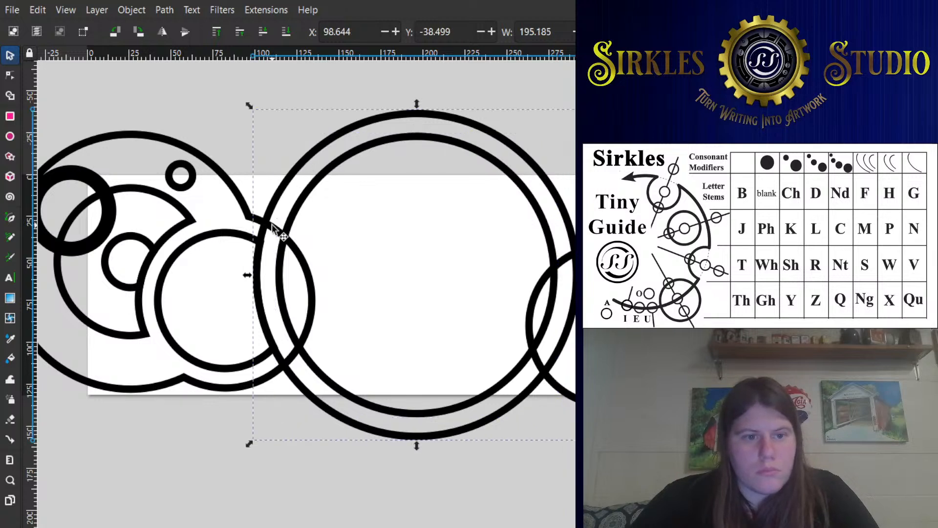
pyautogui.click(241, 134)
pyautogui.click(278, 186)
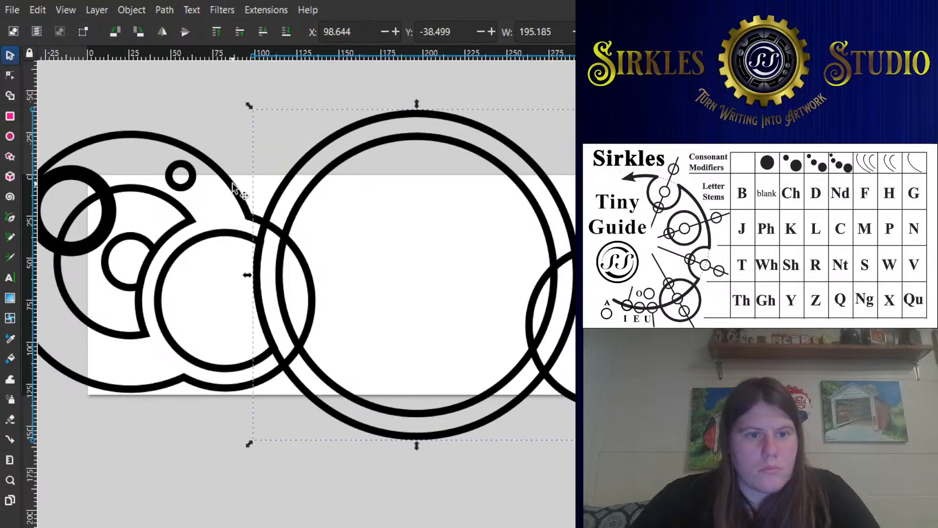
pyautogui.keyDown('shift'); pyautogui.click(233, 184); pyautogui.keyUp('shift')
pyautogui.click(176, 86)
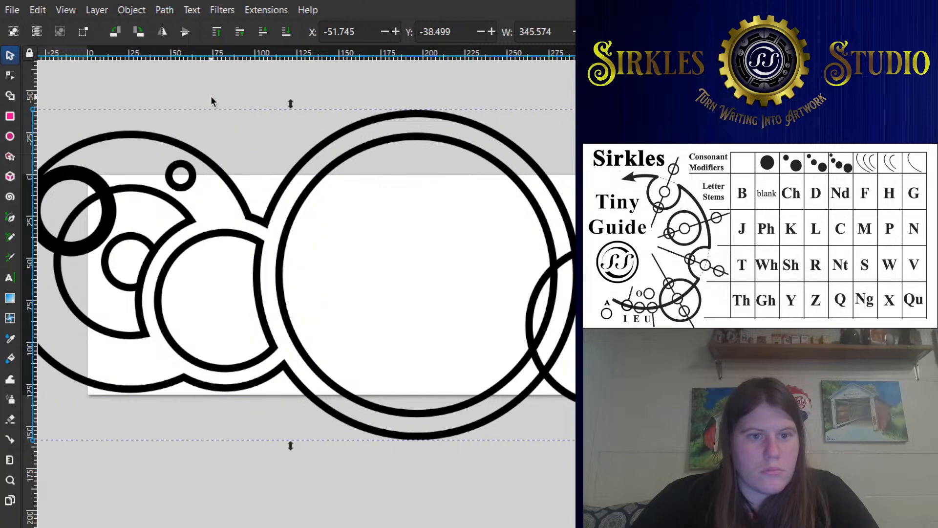
pyautogui.click(249, 137)
# - Place a copy of the small ring inside the trimmed inner circle of the overlapping pair, at about X 70.2, Y 44.7
pyautogui.scroll(-2, 307, 180)
pyautogui.moveTo(307, 181); pyautogui.dragTo(444, 260)
pyautogui.scroll(1, 432, 308)
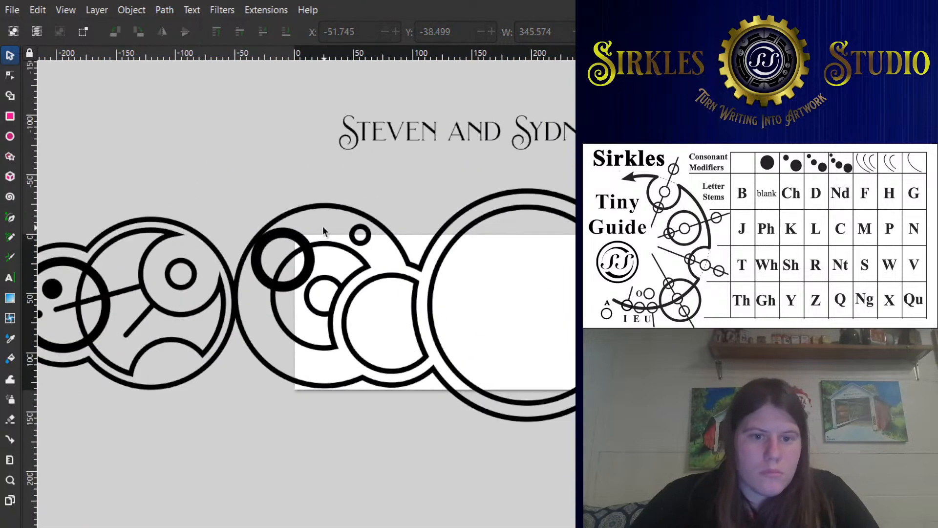
pyautogui.moveTo(363, 239); pyautogui.dragTo(396, 322)
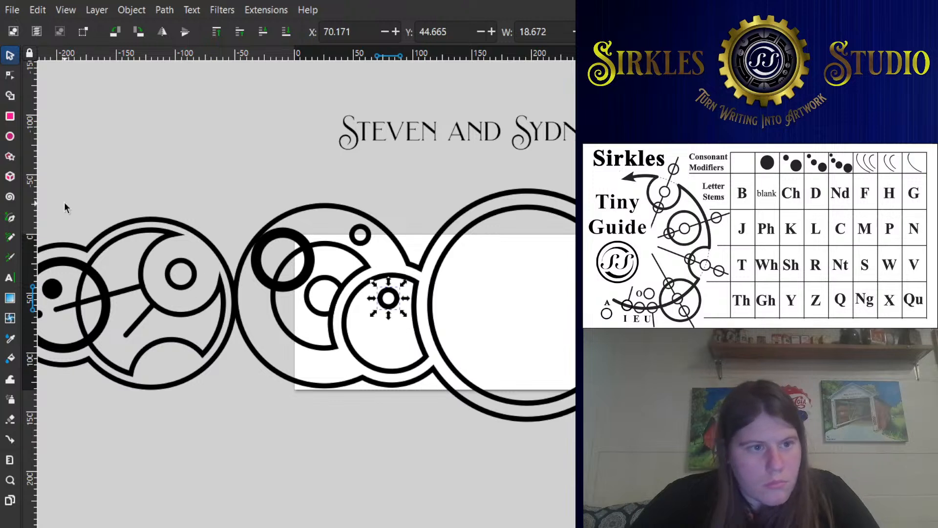
# - Draw a straight line from the edge of the second large circle's innermost ring into the trimmed circle beside it
pyautogui.click(11, 218)
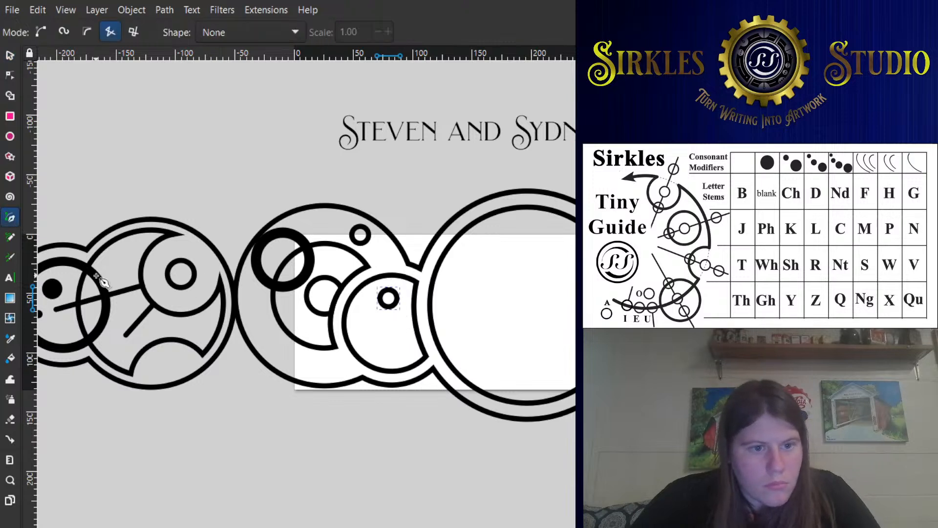
pyautogui.click(333, 300)
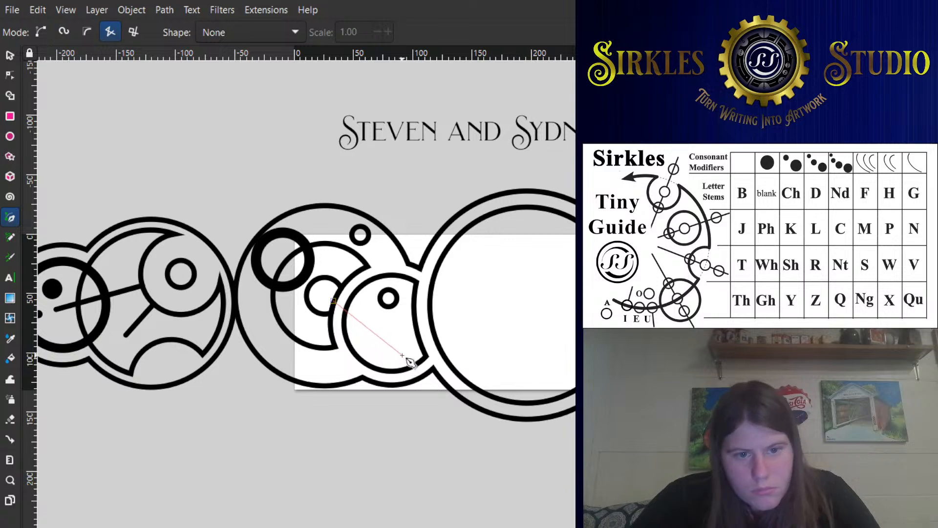
pyautogui.click(378, 321)
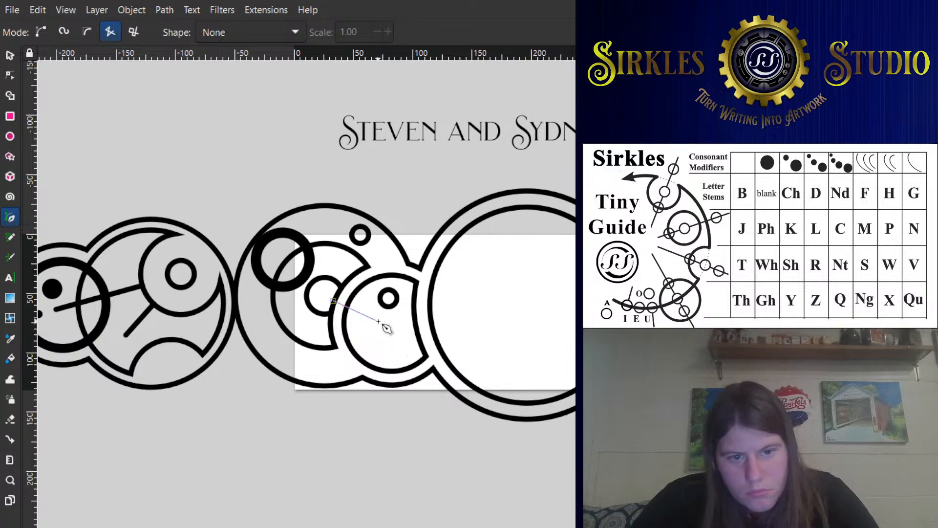
pyautogui.press('Return')
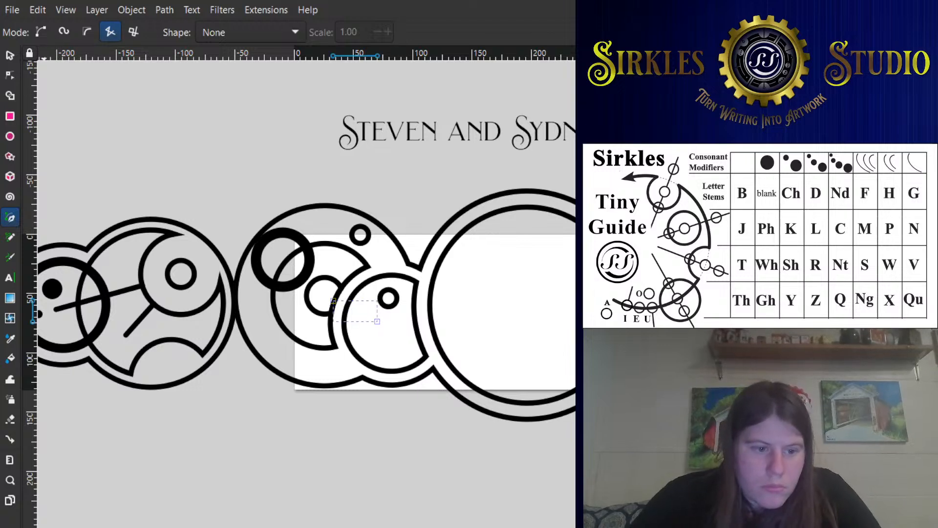
# - Paste the copied style onto the new line and thin its stroke to match the neighbouring outlines
pyautogui.hotkey('ctrl', 'shift', 'v')
pyautogui.scroll(1, 461, 238)
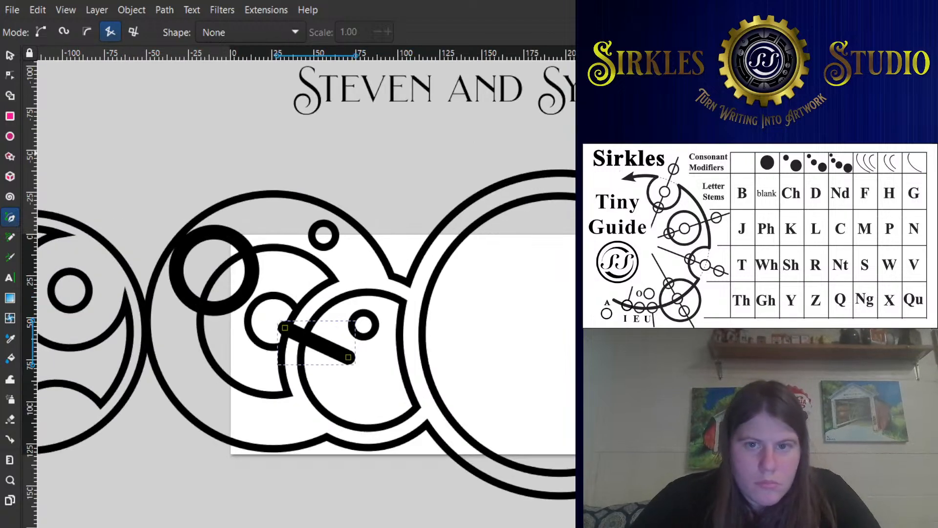
pyautogui.press('Down')
pyautogui.press('Down')
pyautogui.press('Down')
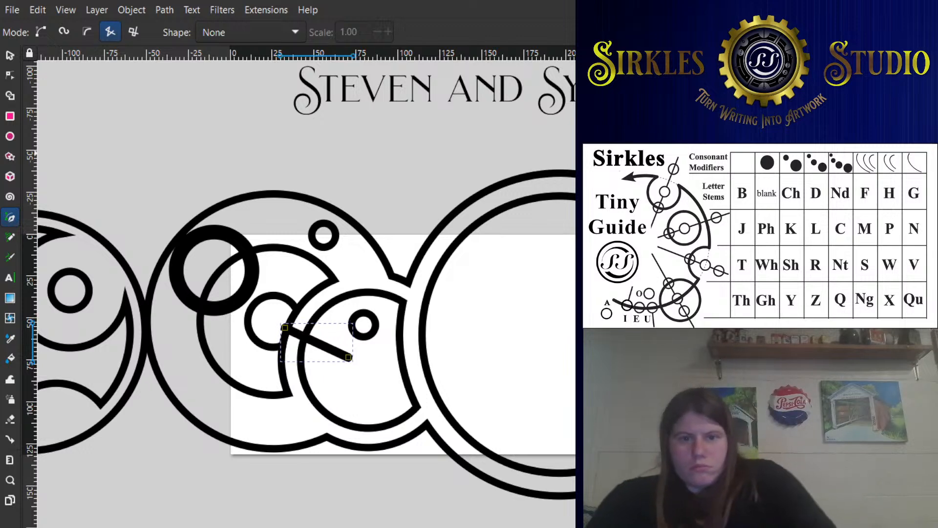
pyautogui.press('Down')
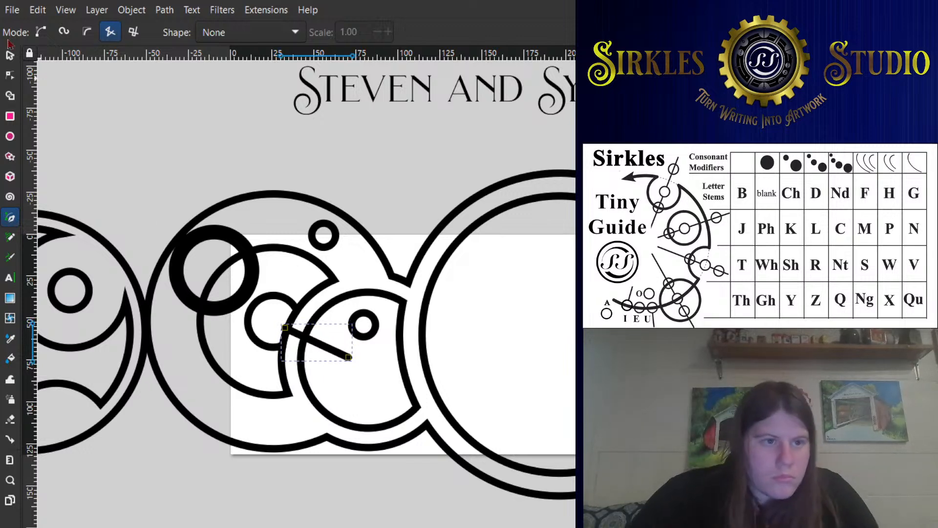
# - Nudge the new line slightly upward and move the small ring above it to about X 71.1, Y 43.4
pyautogui.click(9, 54)
pyautogui.scroll(2, 294, 360)
pyautogui.moveTo(345, 328); pyautogui.dragTo(356, 330)
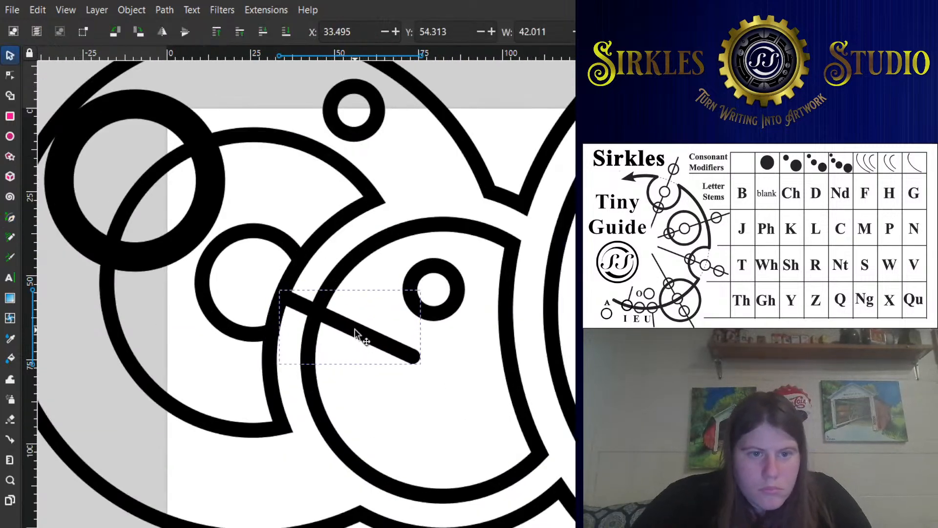
pyautogui.click(256, 227)
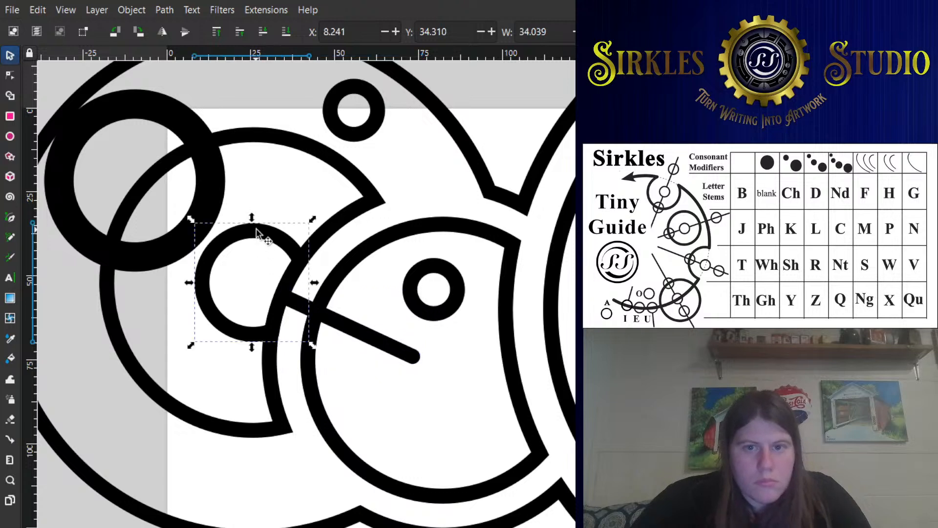
pyautogui.click(397, 353)
pyautogui.moveTo(358, 345); pyautogui.dragTo(371, 329)
pyautogui.click(437, 306)
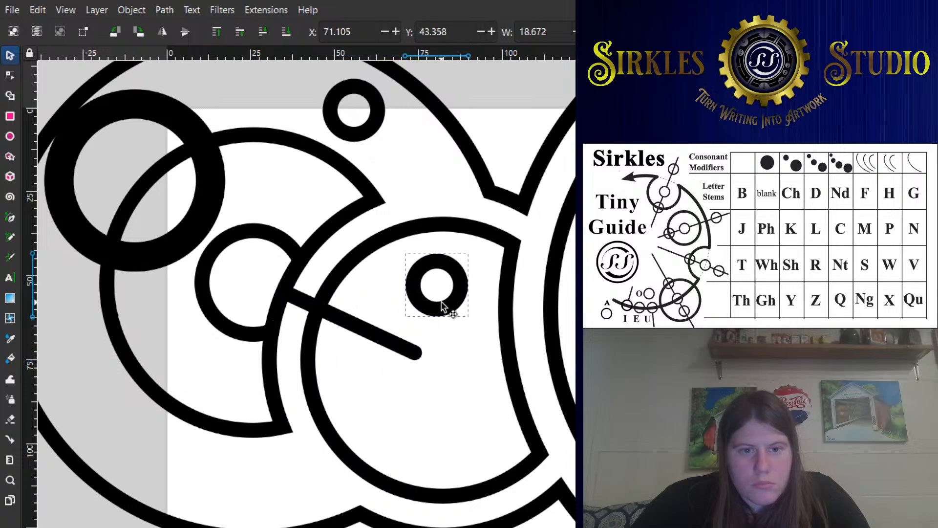
pyautogui.click(436, 177)
# - Adjust the line's start node so it meets the edge of the second large circle's innermost ring
pyautogui.scroll(-2, 436, 178)
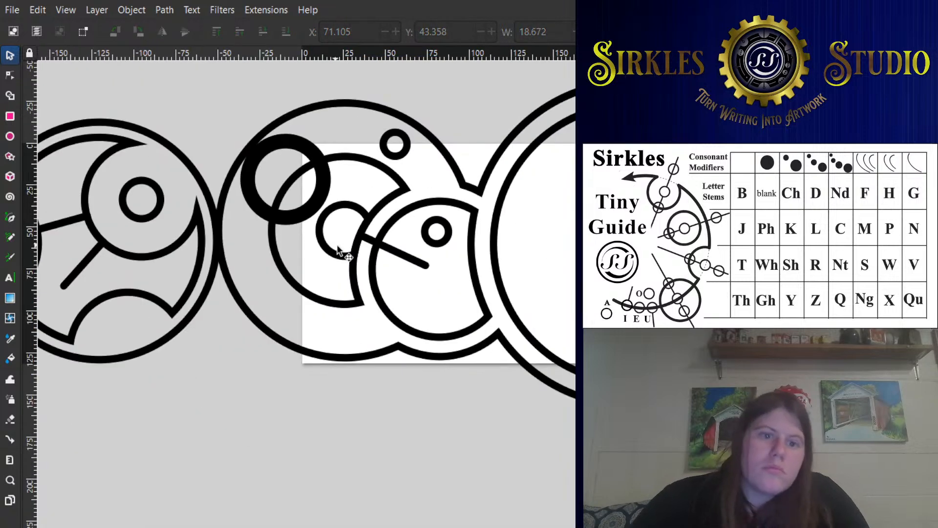
pyautogui.click(366, 241)
pyautogui.doubleClick(366, 241)
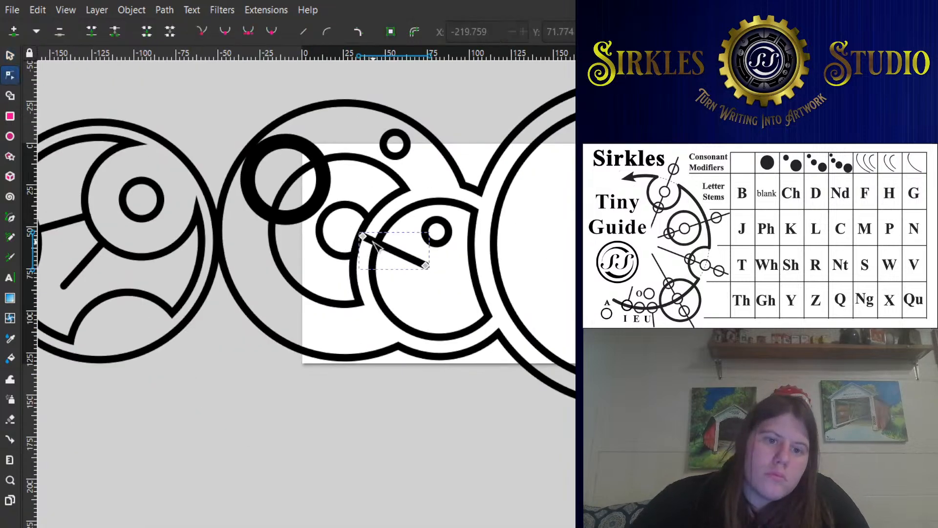
pyautogui.moveTo(364, 238); pyautogui.dragTo(359, 239)
pyautogui.click(347, 225)
# - Place copies of the first circle's small and larger dots beside the small ring along the second large circle's upper edge
pyautogui.scroll(-1, 211, 277)
pyautogui.moveTo(211, 278); pyautogui.dragTo(353, 261)
pyautogui.click(9, 57)
pyautogui.click(163, 248)
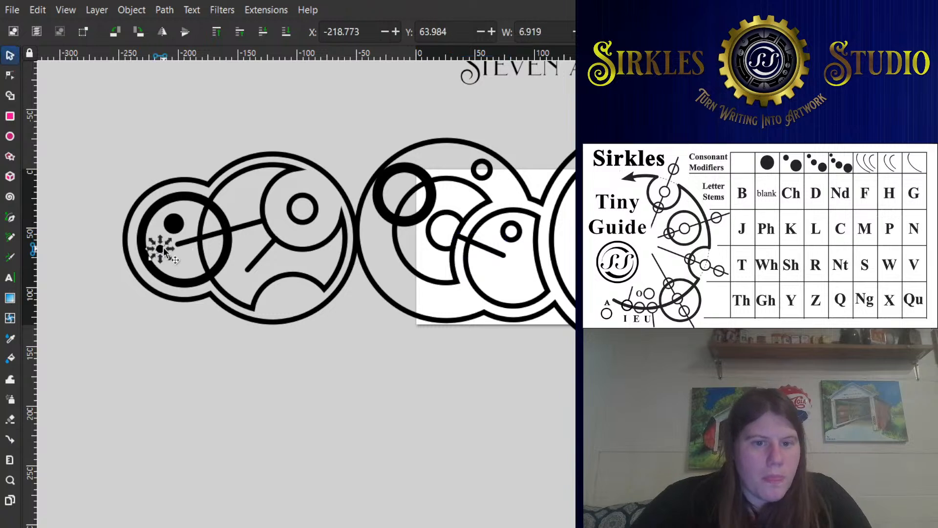
pyautogui.hotkey('ctrl', 'd')
pyautogui.moveTo(164, 247); pyautogui.dragTo(464, 135)
pyautogui.scroll(1, 385, 230)
pyautogui.hotkey('ctrl', 'd')
pyautogui.moveTo(378, 244); pyautogui.dragTo(485, 139)
# - Shift the thick ring clear of the copied dots and move the larger dot to about X 27.2, Y -13.4
pyautogui.moveTo(446, 183)
pyautogui.mouseDown()
pyautogui.moveTo(429, 192)
pyautogui.moveTo(442, 180)
pyautogui.mouseUp()
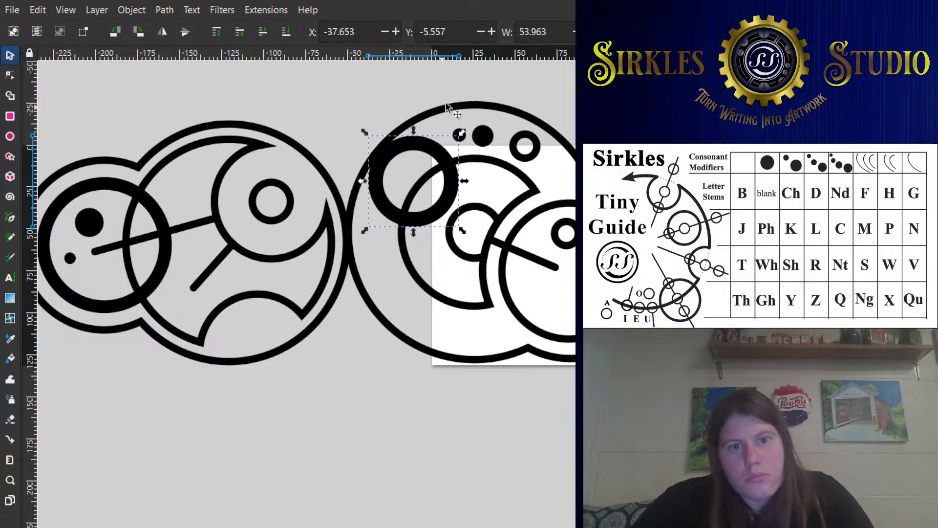
pyautogui.click(486, 137)
pyautogui.moveTo(491, 133)
pyautogui.mouseDown()
pyautogui.moveTo(456, 141)
pyautogui.moveTo(489, 139)
pyautogui.mouseUp()
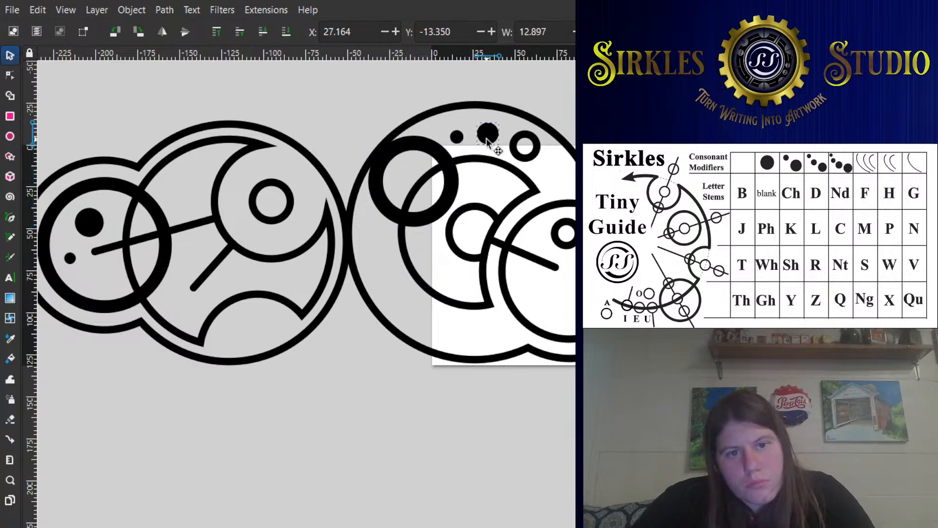
pyautogui.click(537, 182)
pyautogui.moveTo(535, 179); pyautogui.dragTo(459, 147)
pyautogui.press('Escape')
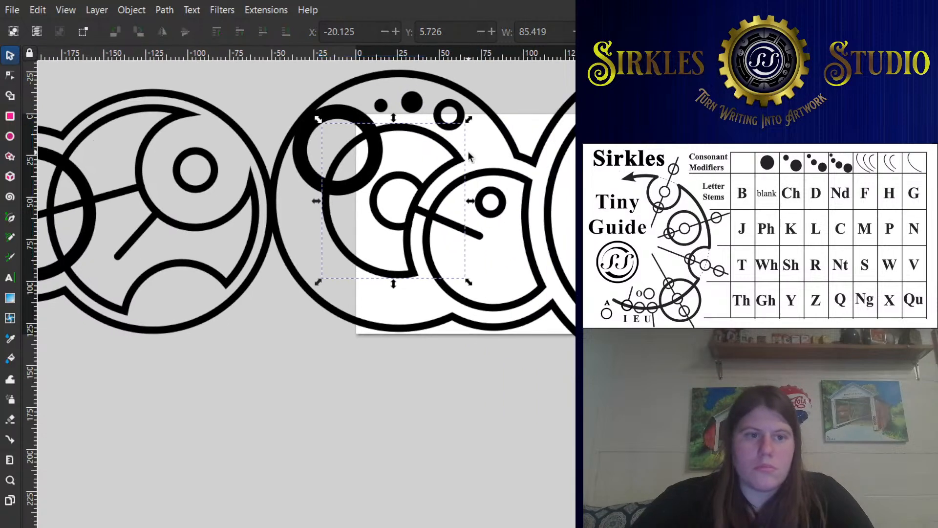
# - Resize the page to fit the four-line text block
pyautogui.scroll(-1, 458, 153)
pyautogui.moveTo(335, 206); pyautogui.dragTo(221, 261)
pyautogui.scroll(-1, 222, 264)
pyautogui.moveTo(500, 126); pyautogui.dragTo(415, 179)
pyautogui.click(428, 166)
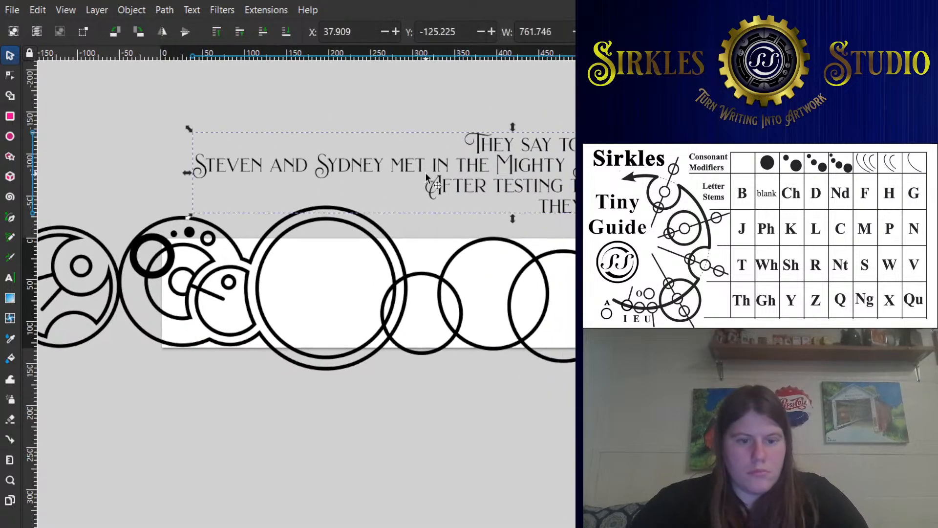
pyautogui.hotkey('ctrl', 'shift', 'r')
pyautogui.moveTo(485, 179); pyautogui.dragTo(456, 131)
pyautogui.hotkey('ctrl', 'shift', 'r')
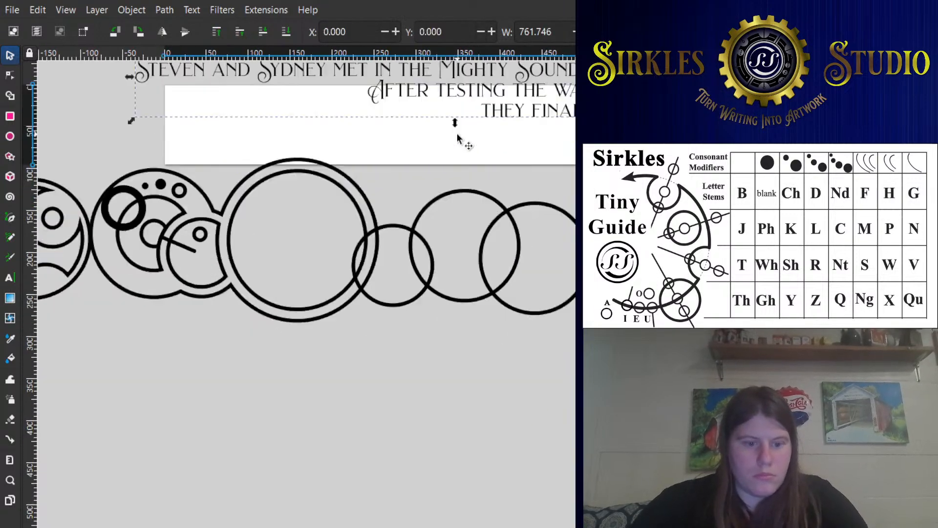
pyautogui.click(371, 197)
# - Reposition the thick ring over the second large circle's crescent, at about X -46.2, Y 186.8
pyautogui.moveTo(122, 206); pyautogui.dragTo(167, 190)
pyautogui.scroll(1, 191, 238)
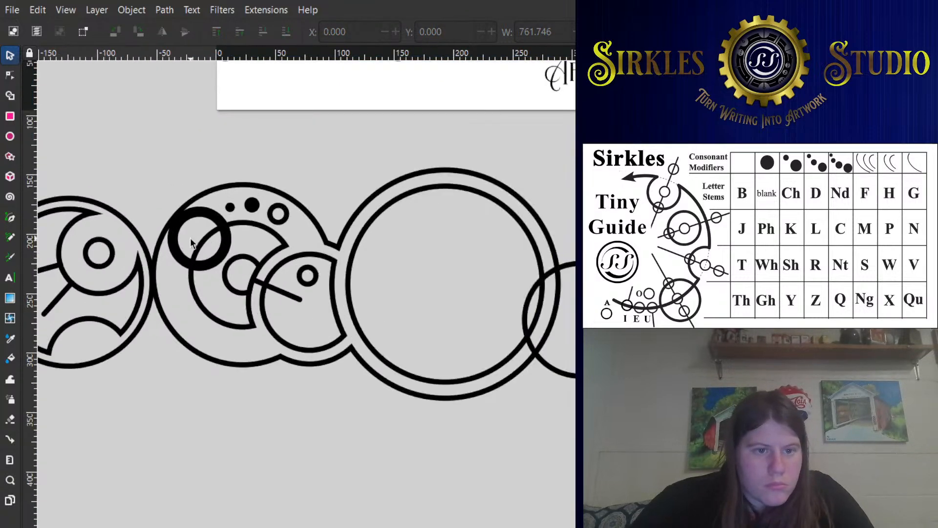
pyautogui.moveTo(218, 254); pyautogui.dragTo(217, 262)
pyautogui.moveTo(217, 260); pyautogui.dragTo(218, 252)
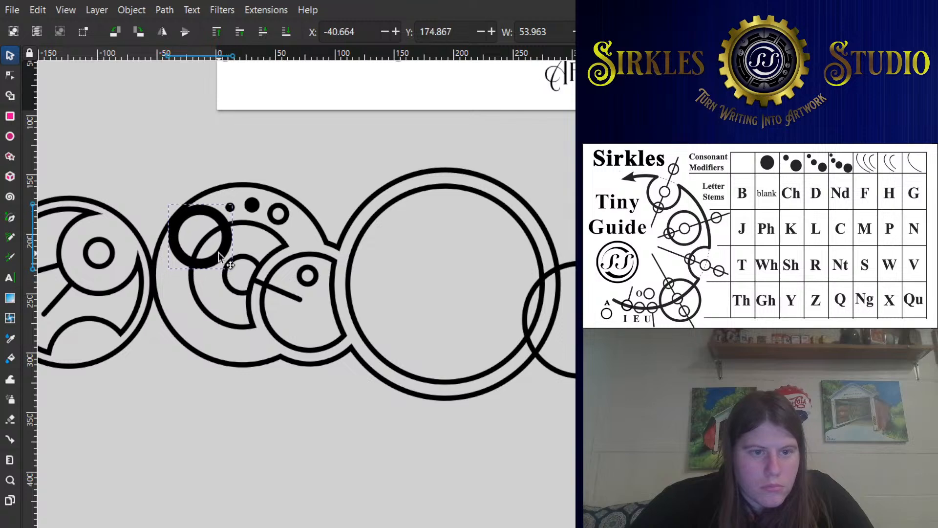
pyautogui.click(342, 154)
pyautogui.scroll(-1, 342, 154)
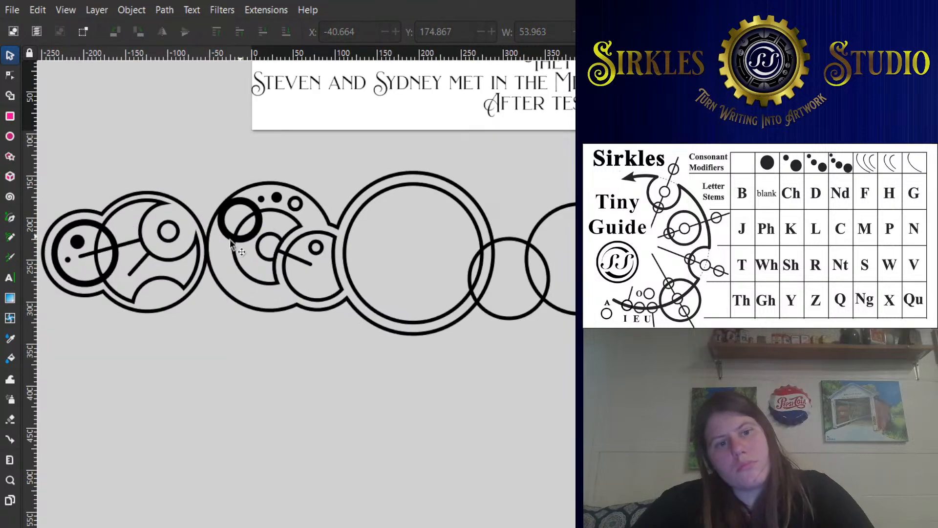
pyautogui.moveTo(223, 249); pyautogui.dragTo(288, 249)
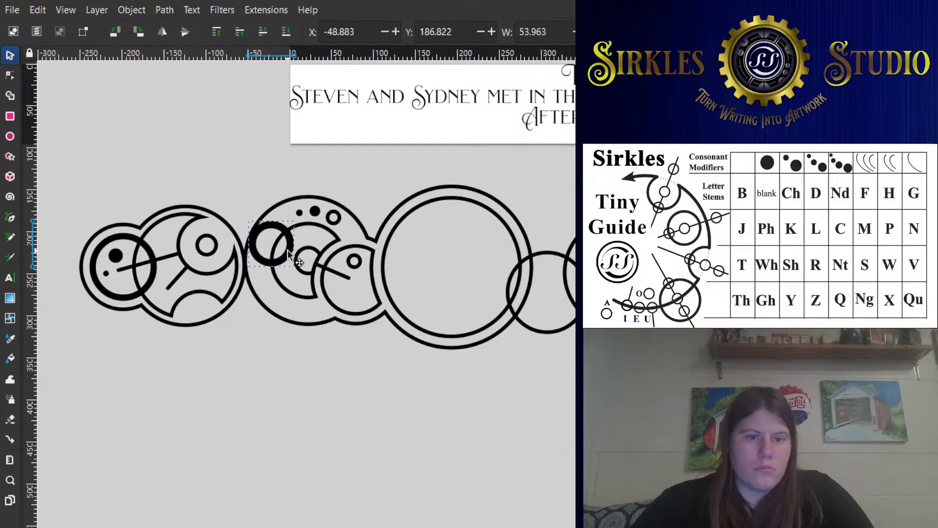
pyautogui.click(211, 201)
pyautogui.scroll(1, 261, 257)
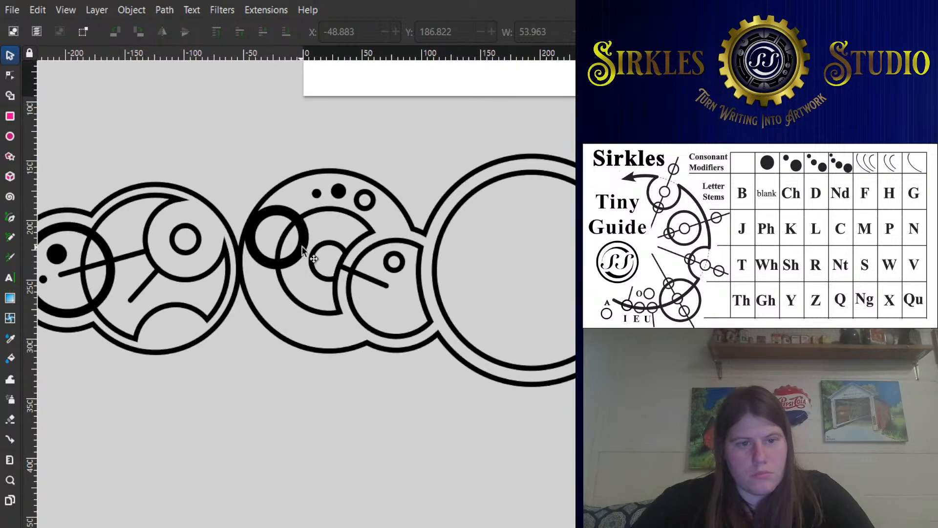
pyautogui.moveTo(302, 248); pyautogui.dragTo(305, 247)
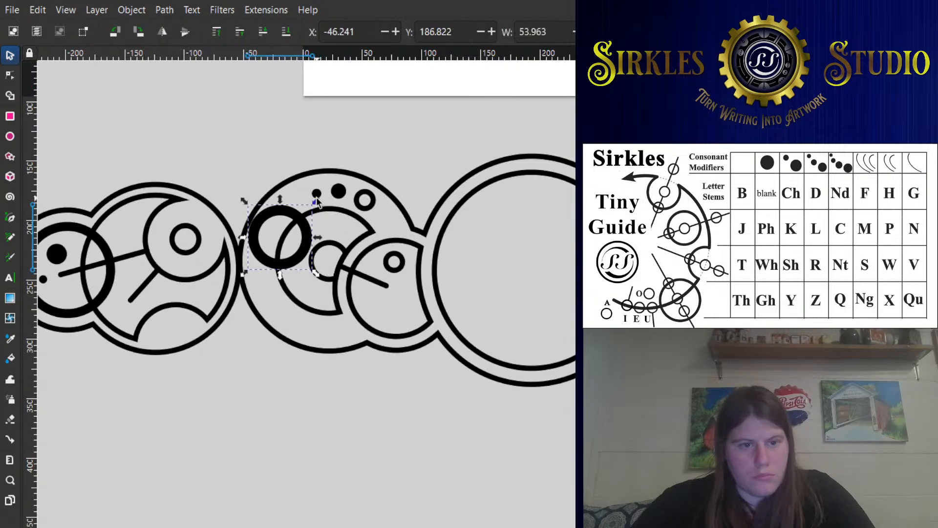
# - Fine-tune the thick ring's position and spread the two dots along the second large circle's upper arc, with the small dot near X 0, Y 177.8
pyautogui.moveTo(316, 201); pyautogui.dragTo(311, 238)
pyautogui.moveTo(319, 196)
pyautogui.mouseDown()
pyautogui.moveTo(312, 199)
pyautogui.moveTo(329, 189)
pyautogui.mouseUp()
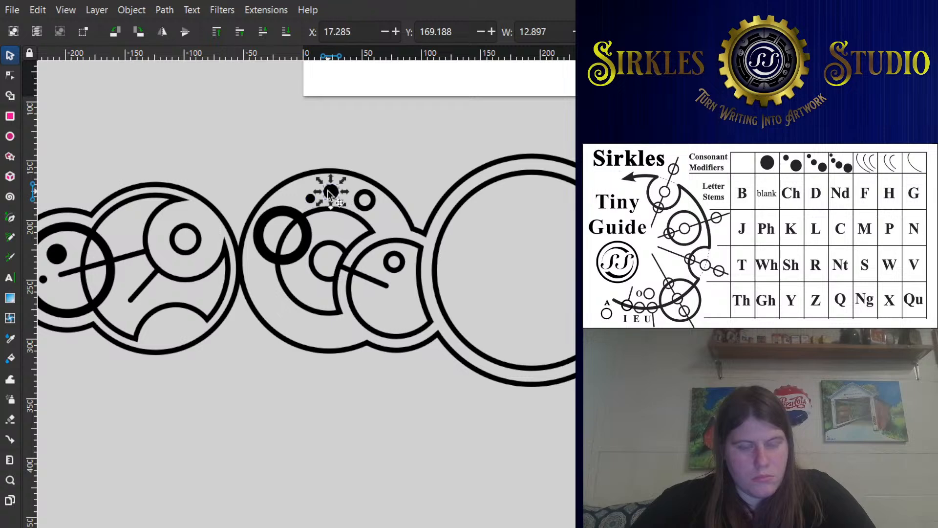
pyautogui.scroll(3, 328, 190)
pyautogui.moveTo(271, 209); pyautogui.dragTo(262, 212)
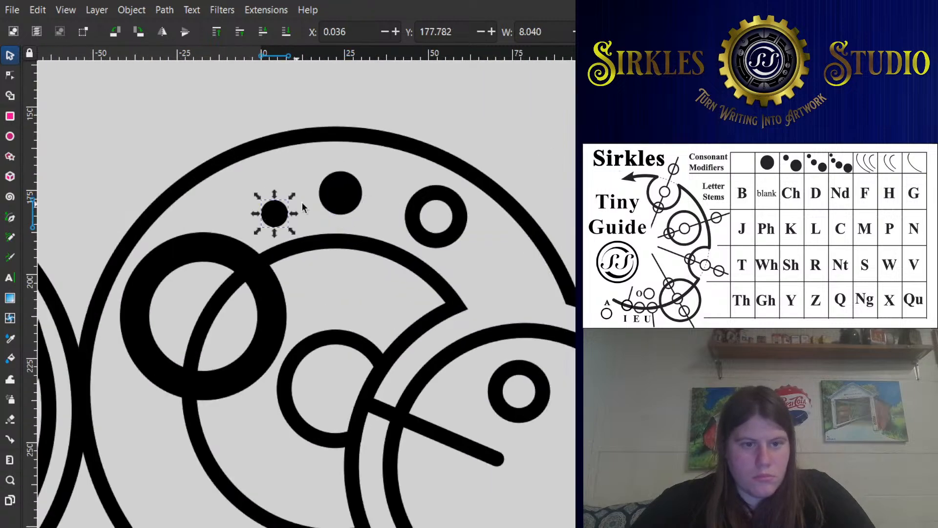
pyautogui.moveTo(325, 197)
pyautogui.mouseDown()
pyautogui.moveTo(256, 216)
pyautogui.moveTo(321, 201)
pyautogui.mouseUp()
# - Move the small ring in line with the two dots, to about X 32.6, Y 169.2
pyautogui.moveTo(410, 215); pyautogui.dragTo(406, 185)
pyautogui.click(523, 97)
pyautogui.click(407, 185)
pyautogui.scroll(-3, 446, 166)
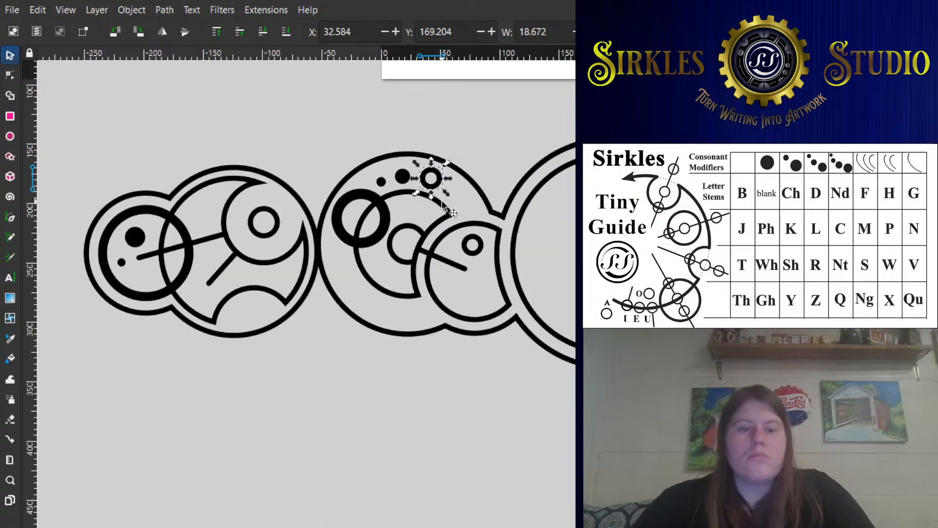
# - Duplicate the large double circle's inner ring and shrink the copy about its center to about 79.5 wide
pyautogui.moveTo(424, 230); pyautogui.dragTo(128, 285)
pyautogui.scroll(-1, 344, 254)
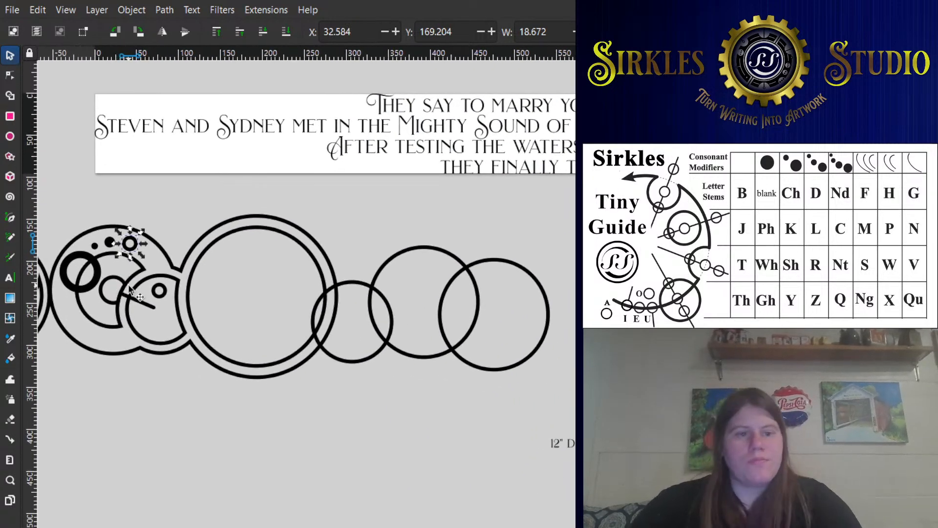
pyautogui.scroll(-2, 142, 287)
pyautogui.moveTo(187, 302); pyautogui.dragTo(308, 264)
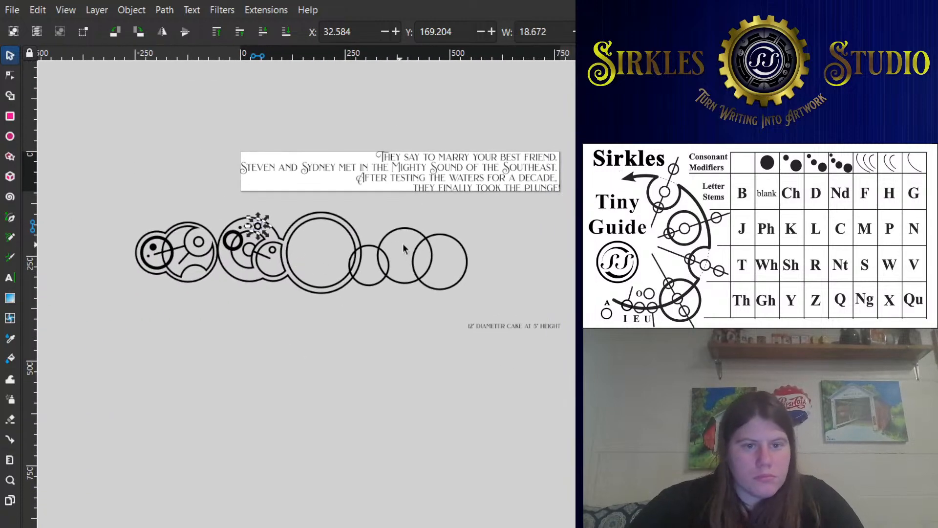
pyautogui.scroll(2, 415, 243)
pyautogui.moveTo(385, 285); pyautogui.dragTo(362, 267)
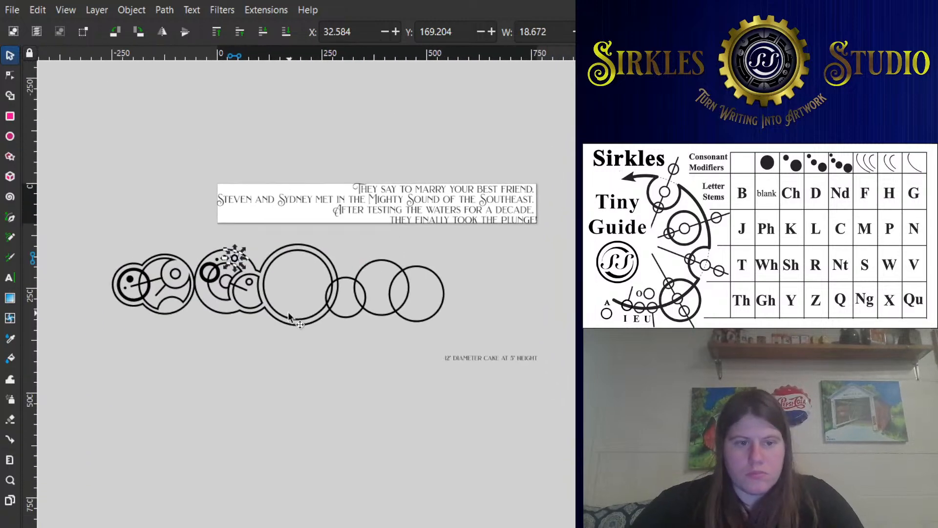
pyautogui.scroll(1, 262, 208)
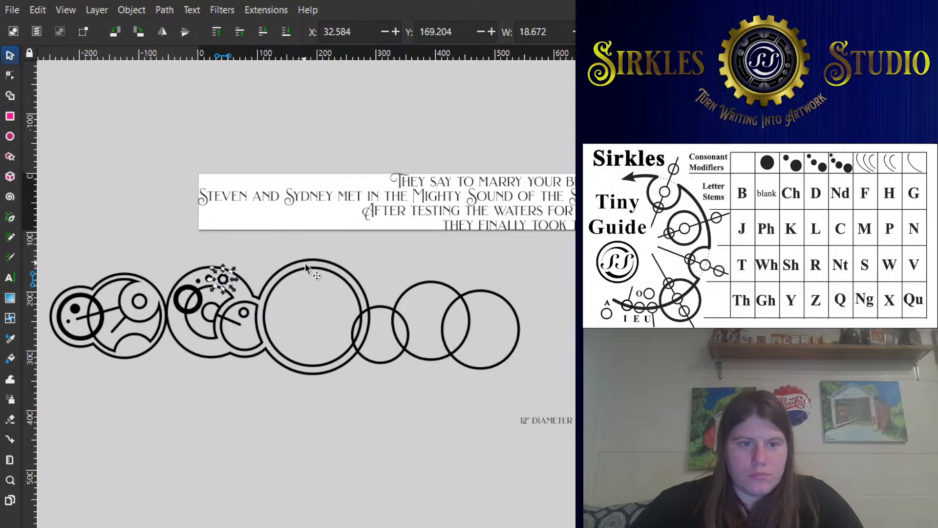
pyautogui.click(312, 268)
pyautogui.hotkey('ctrl', 'd')
pyautogui.moveTo(362, 263); pyautogui.dragTo(335, 278)
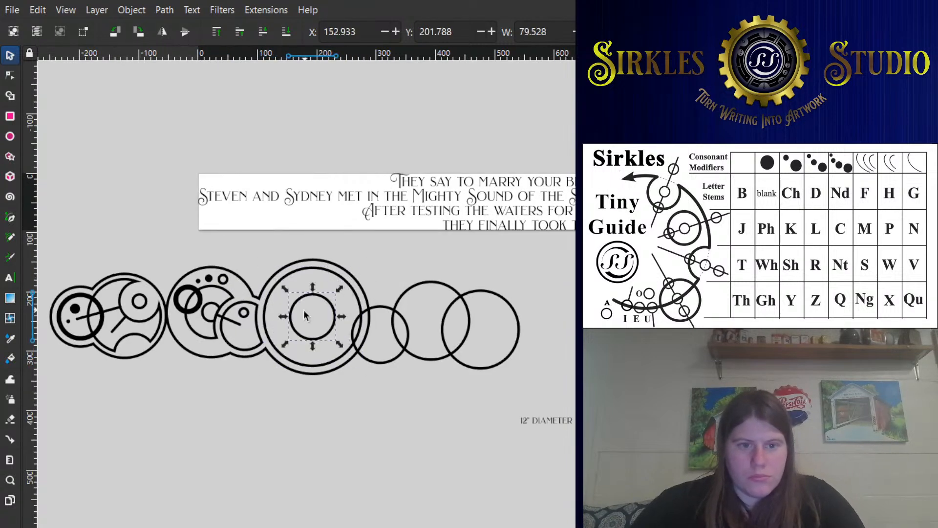
# - Shrink the large double circle's original inner ring about its center, leaving a wider gap to the outer ring
pyautogui.scroll(1, 304, 309)
pyautogui.click(365, 264)
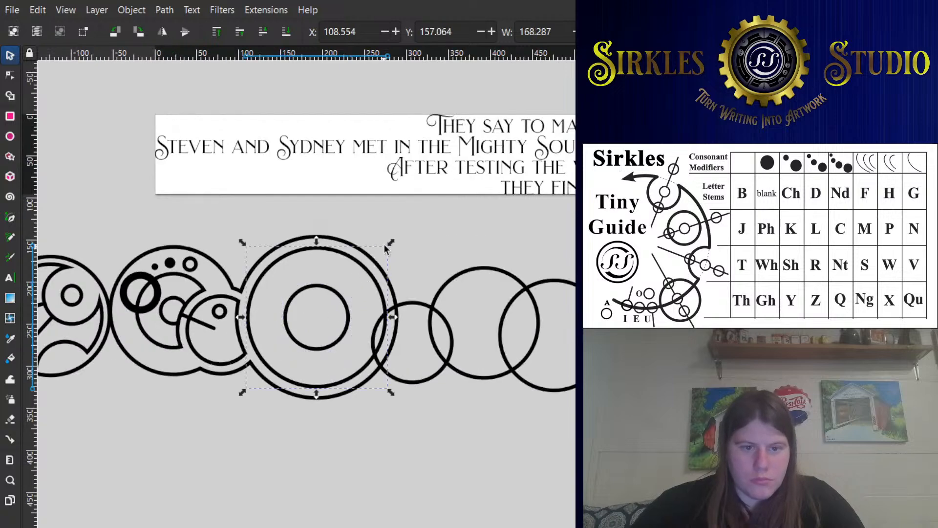
pyautogui.moveTo(384, 245); pyautogui.dragTo(300, 303)
# - Place a copy of the 79.5-wide ring across the shrunken inner ring's edge, at about X 111.1, Y 217.5
pyautogui.click(333, 292)
pyautogui.scroll(-2, 300, 303)
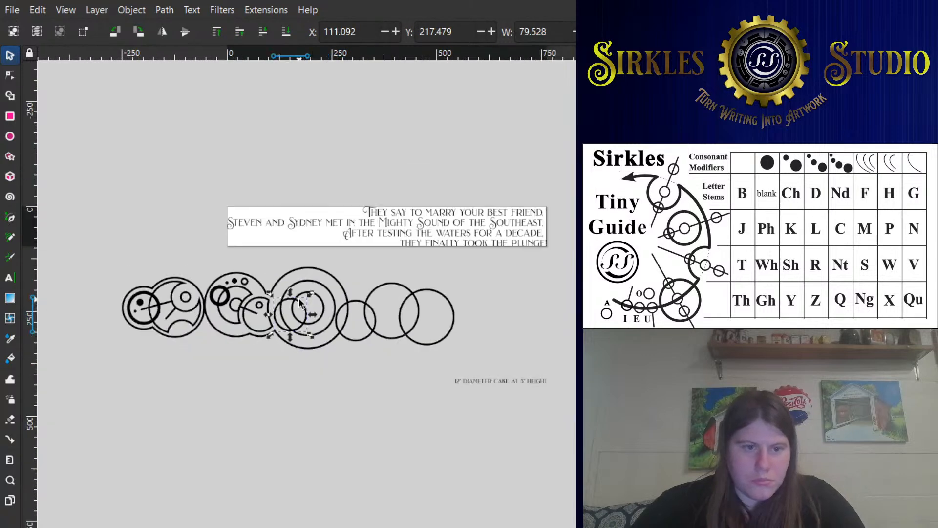
pyautogui.scroll(2, 289, 303)
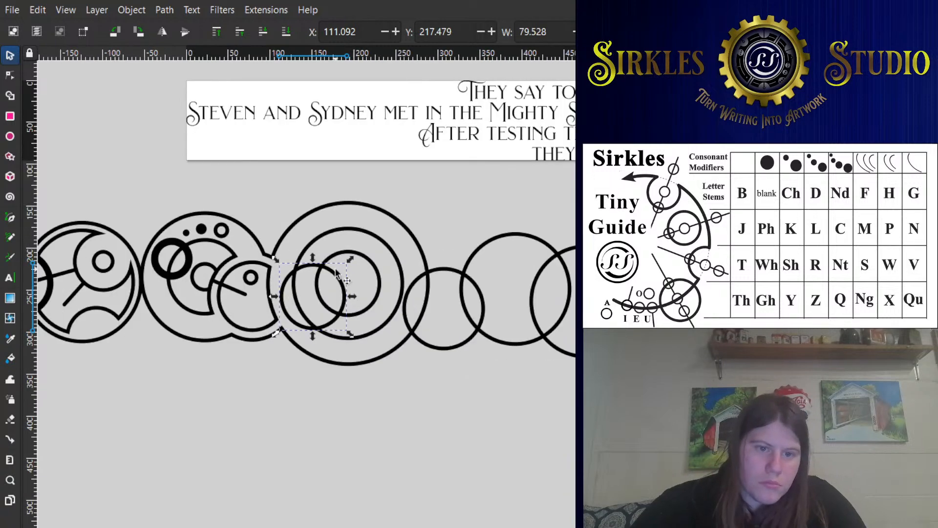
pyautogui.scroll(-2, 340, 271)
pyautogui.scroll(2, 340, 273)
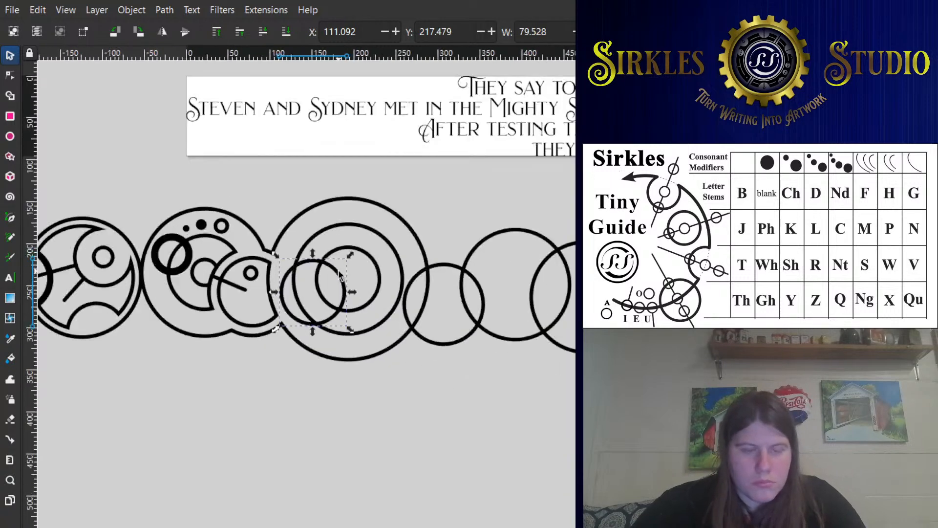
# - Move the chain's last three single circles together slightly upward, to about X 256.4, Y 162.8
pyautogui.scroll(-2, 345, 277)
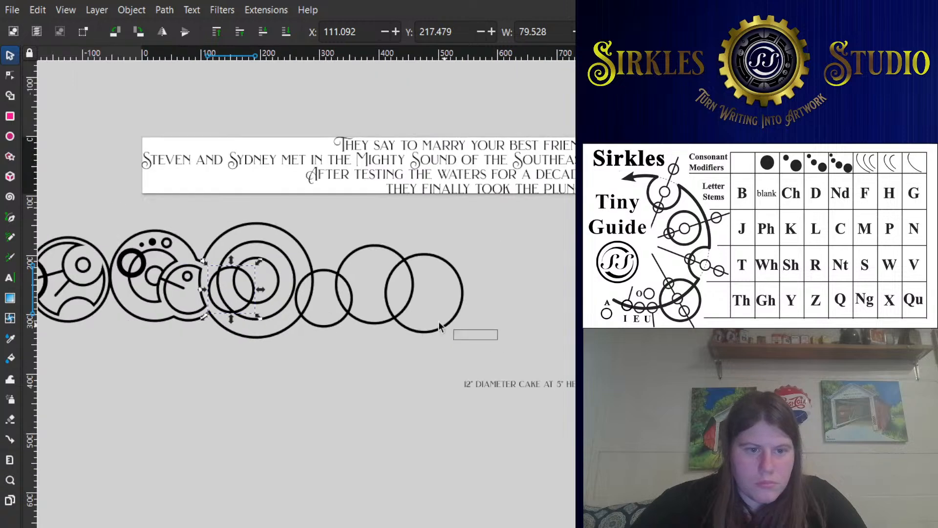
pyautogui.moveTo(439, 323); pyautogui.dragTo(284, 218)
pyautogui.moveTo(354, 252); pyautogui.dragTo(353, 240)
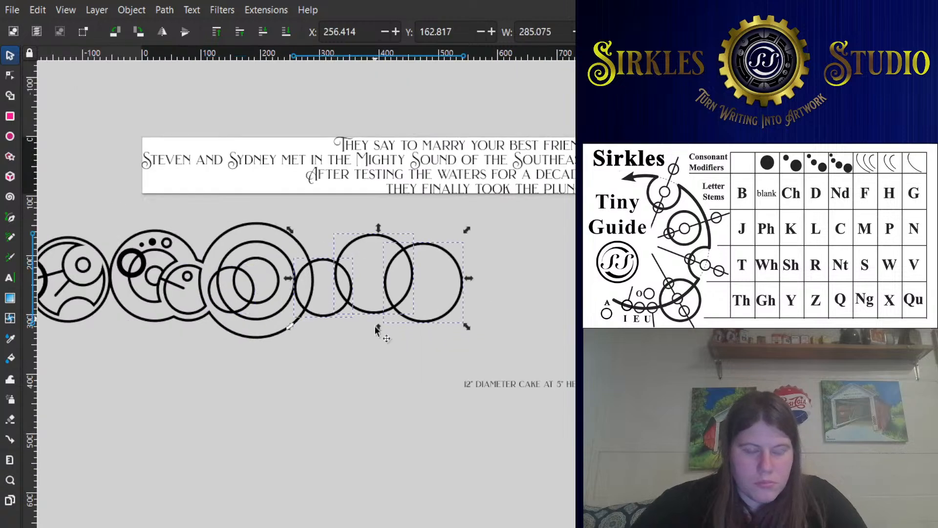
pyautogui.click(376, 345)
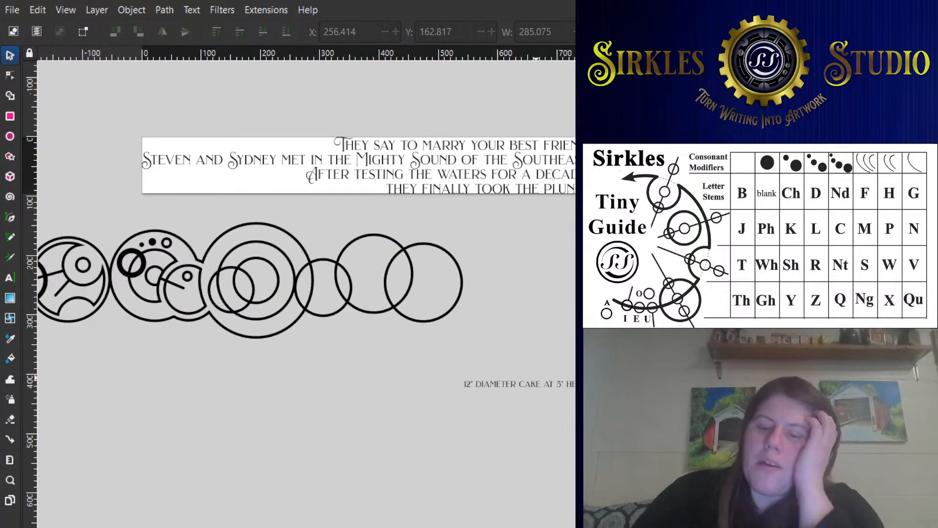